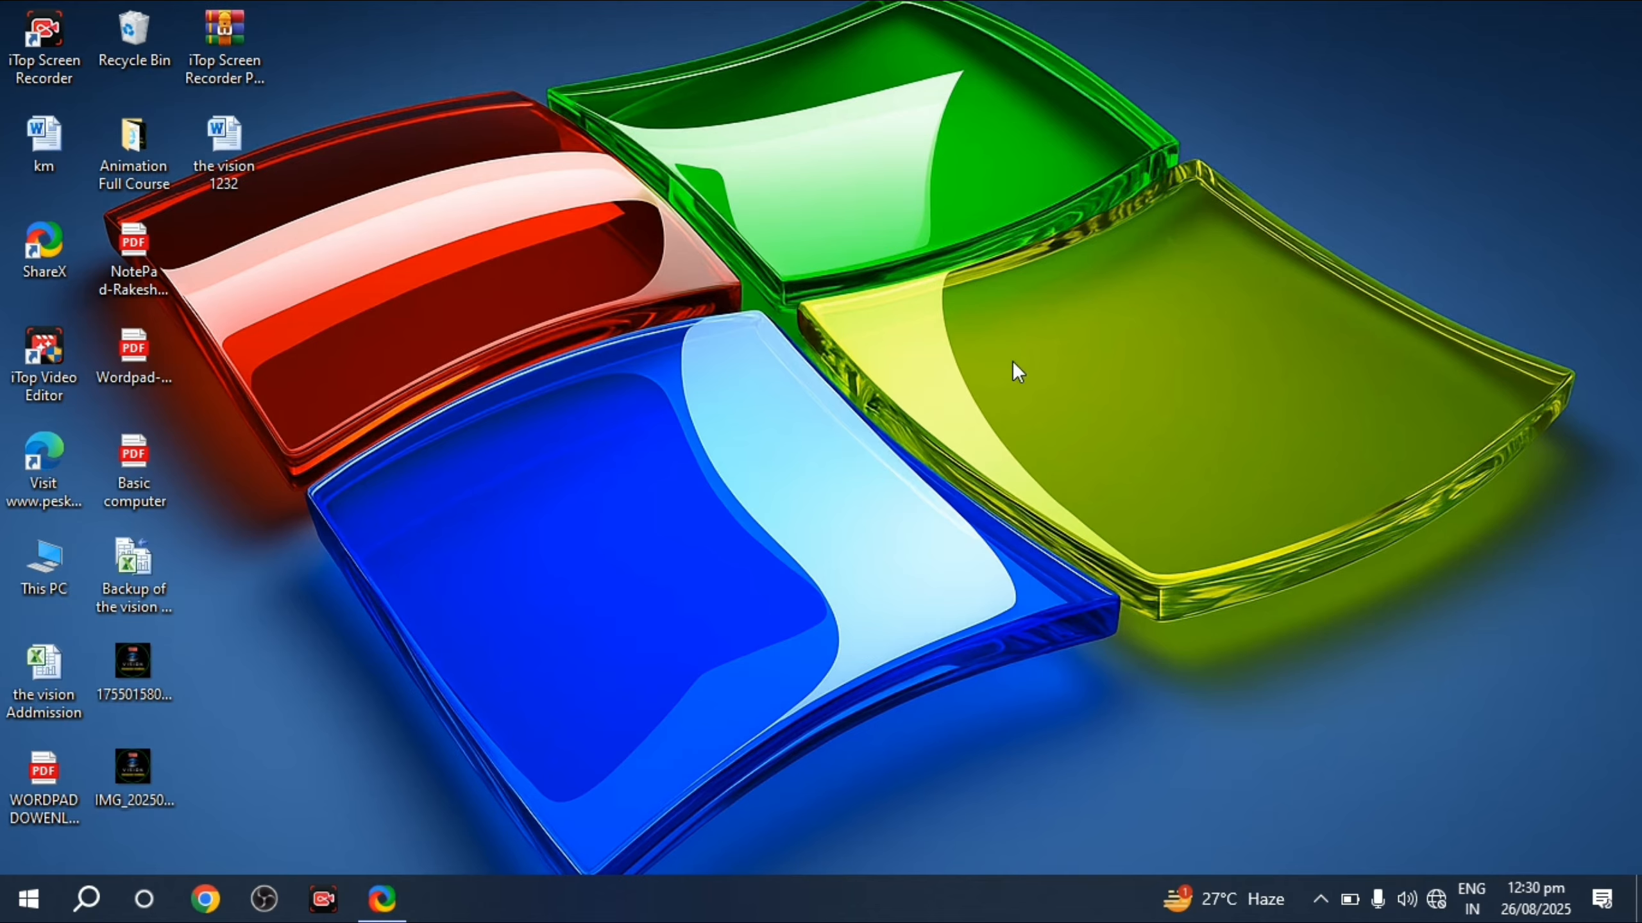
Step: Create a new Microsoft Word document on the desktop, open it and dismiss the Office activation wizard
right_click(725, 298)
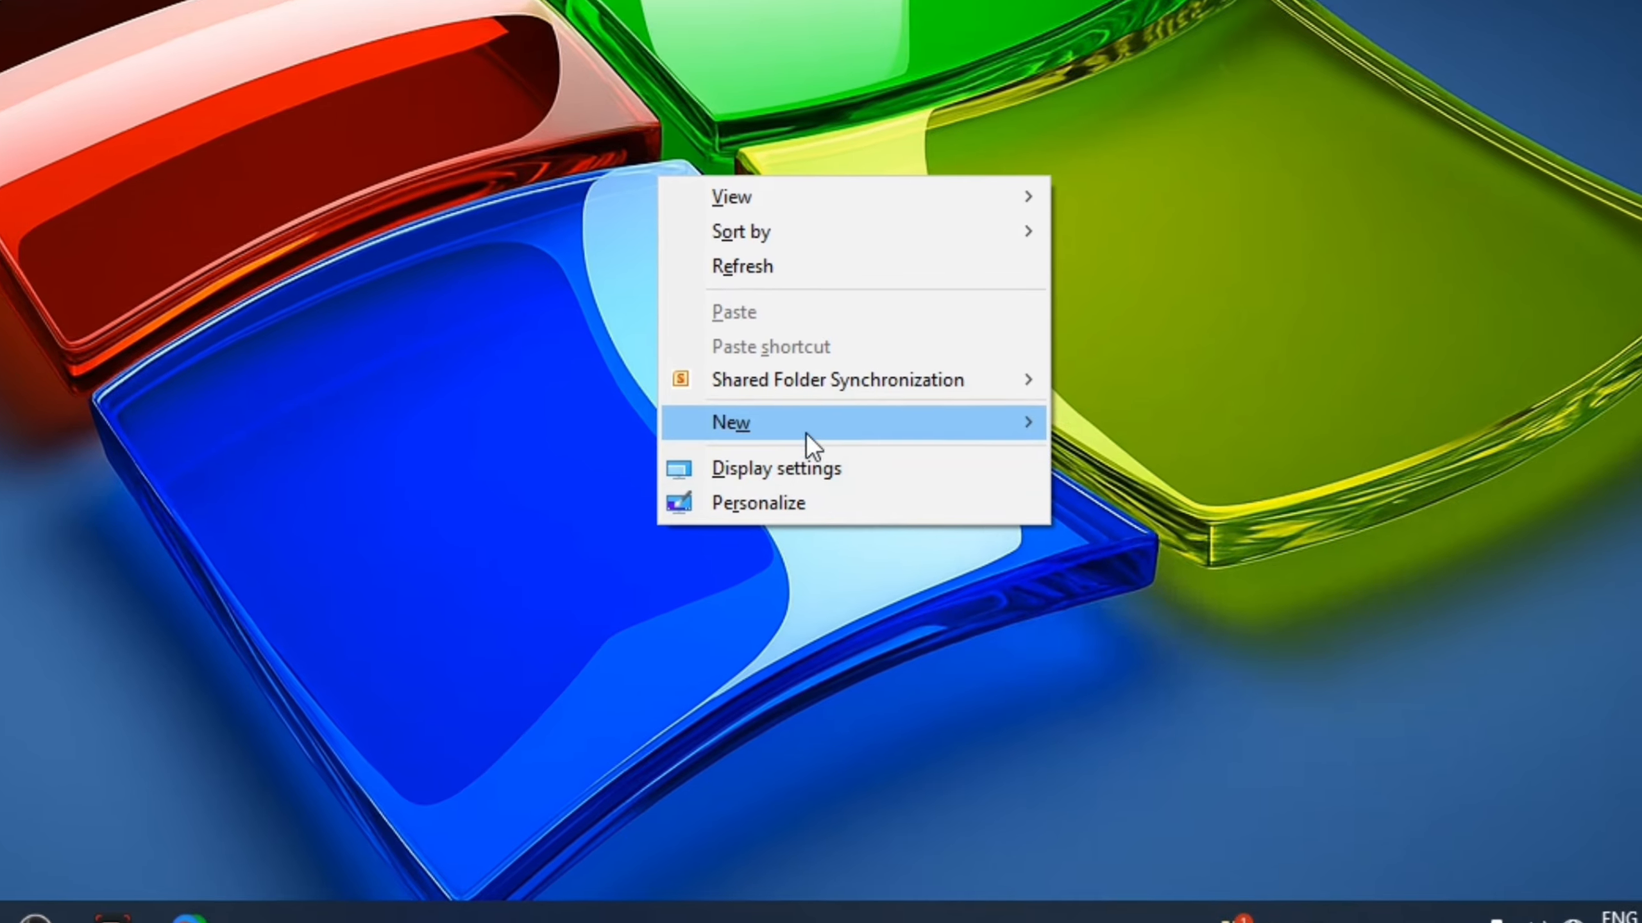
mouse_move(966, 432)
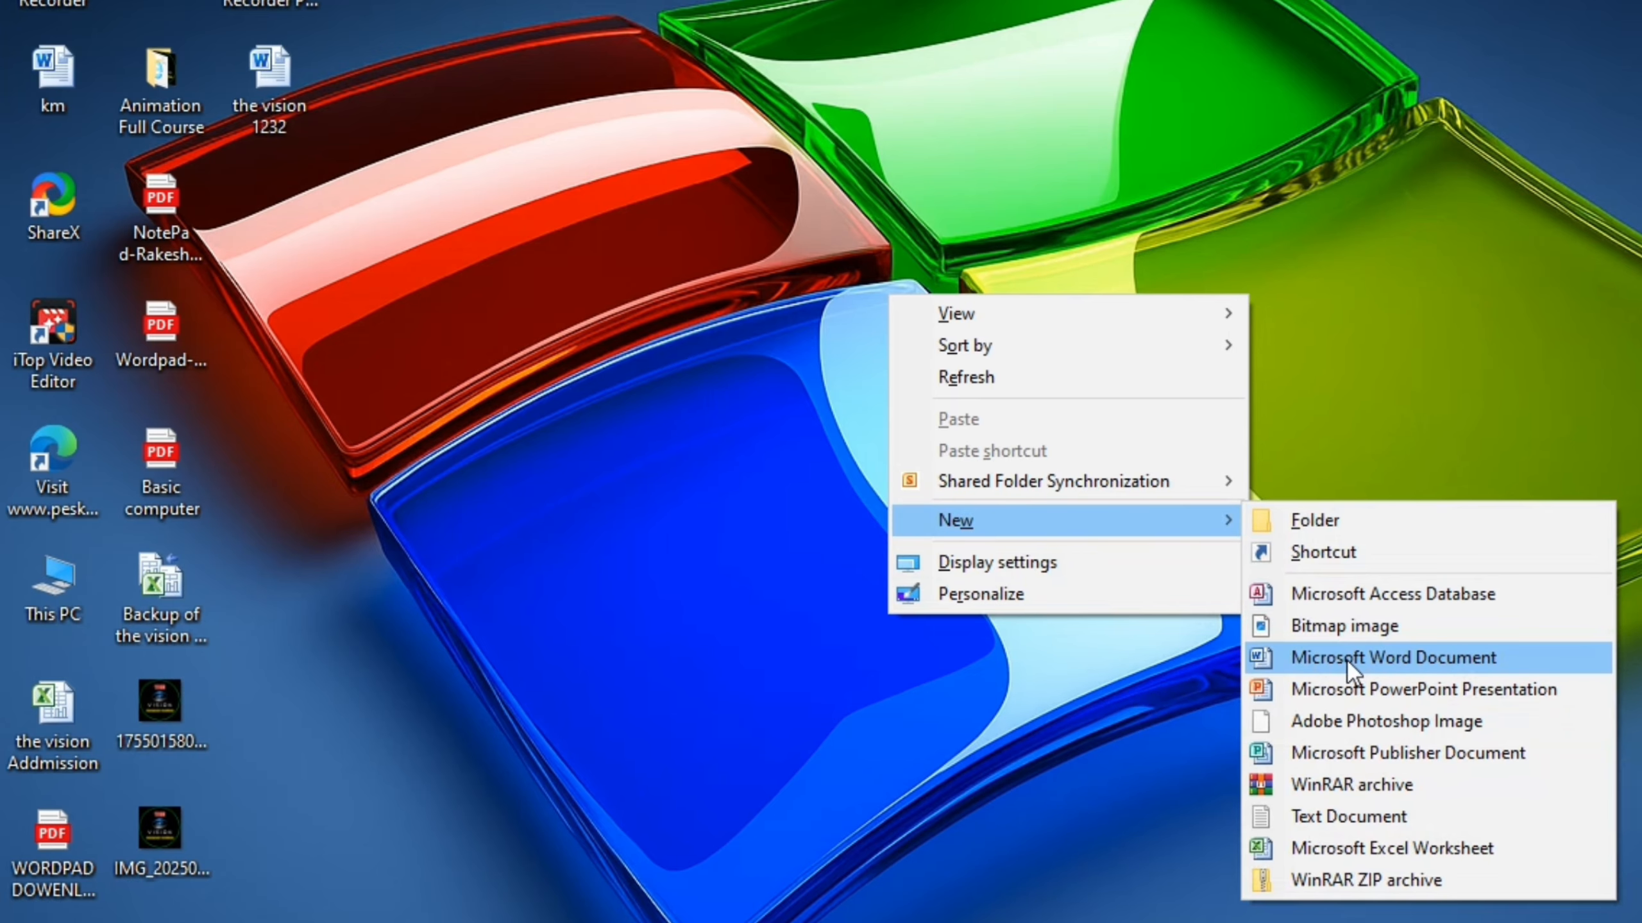
left_click(1346, 658)
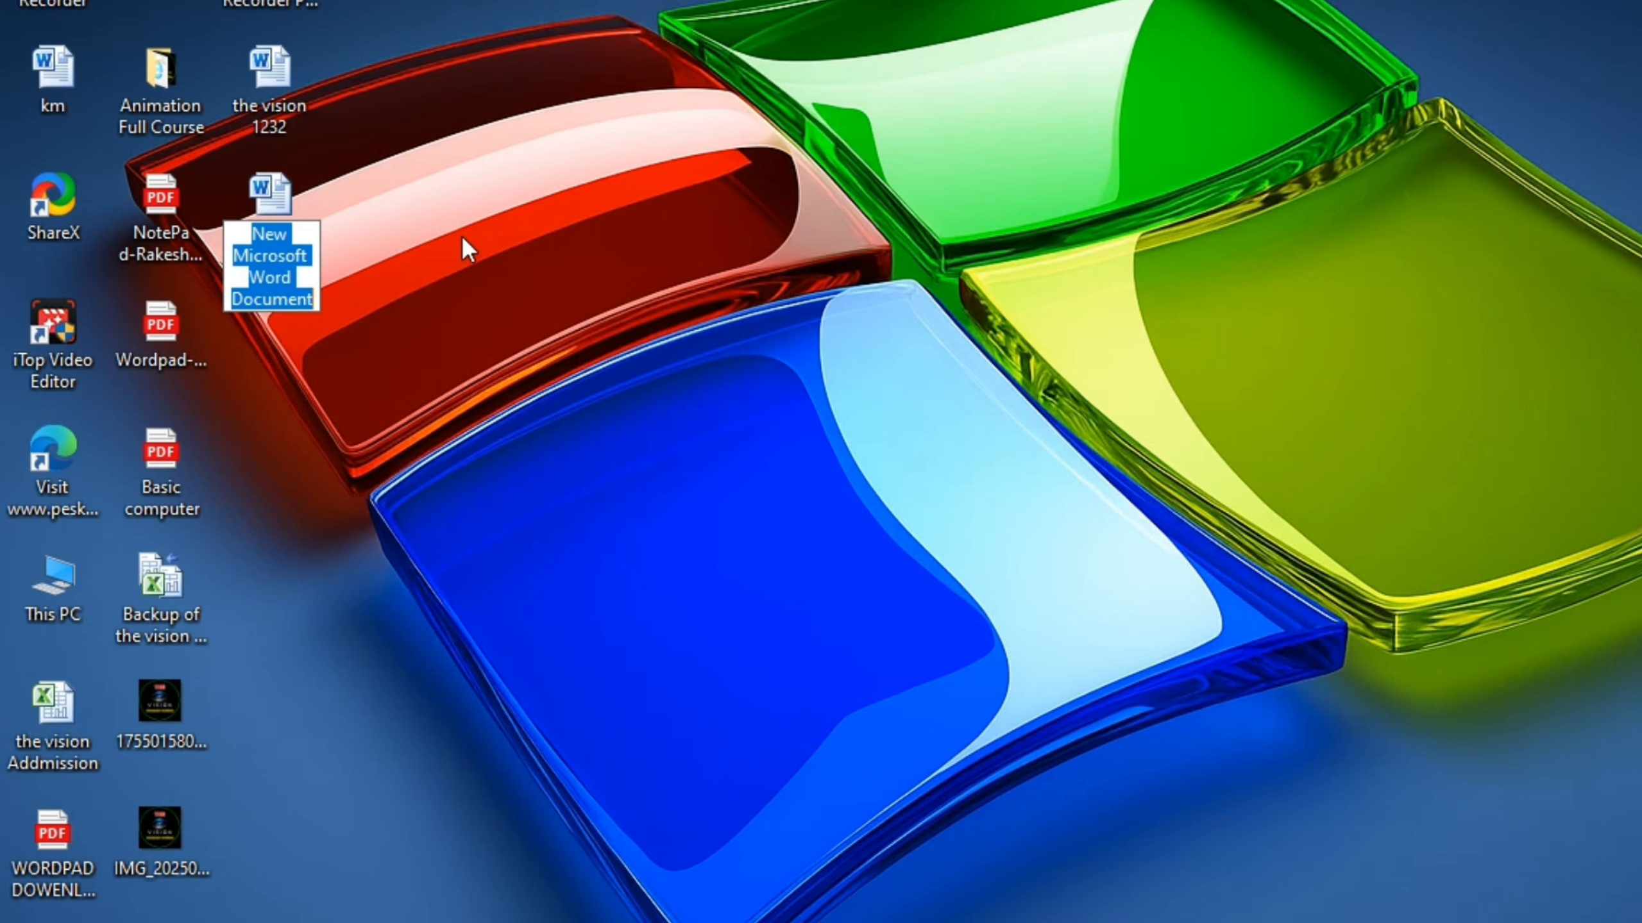
key("Return")
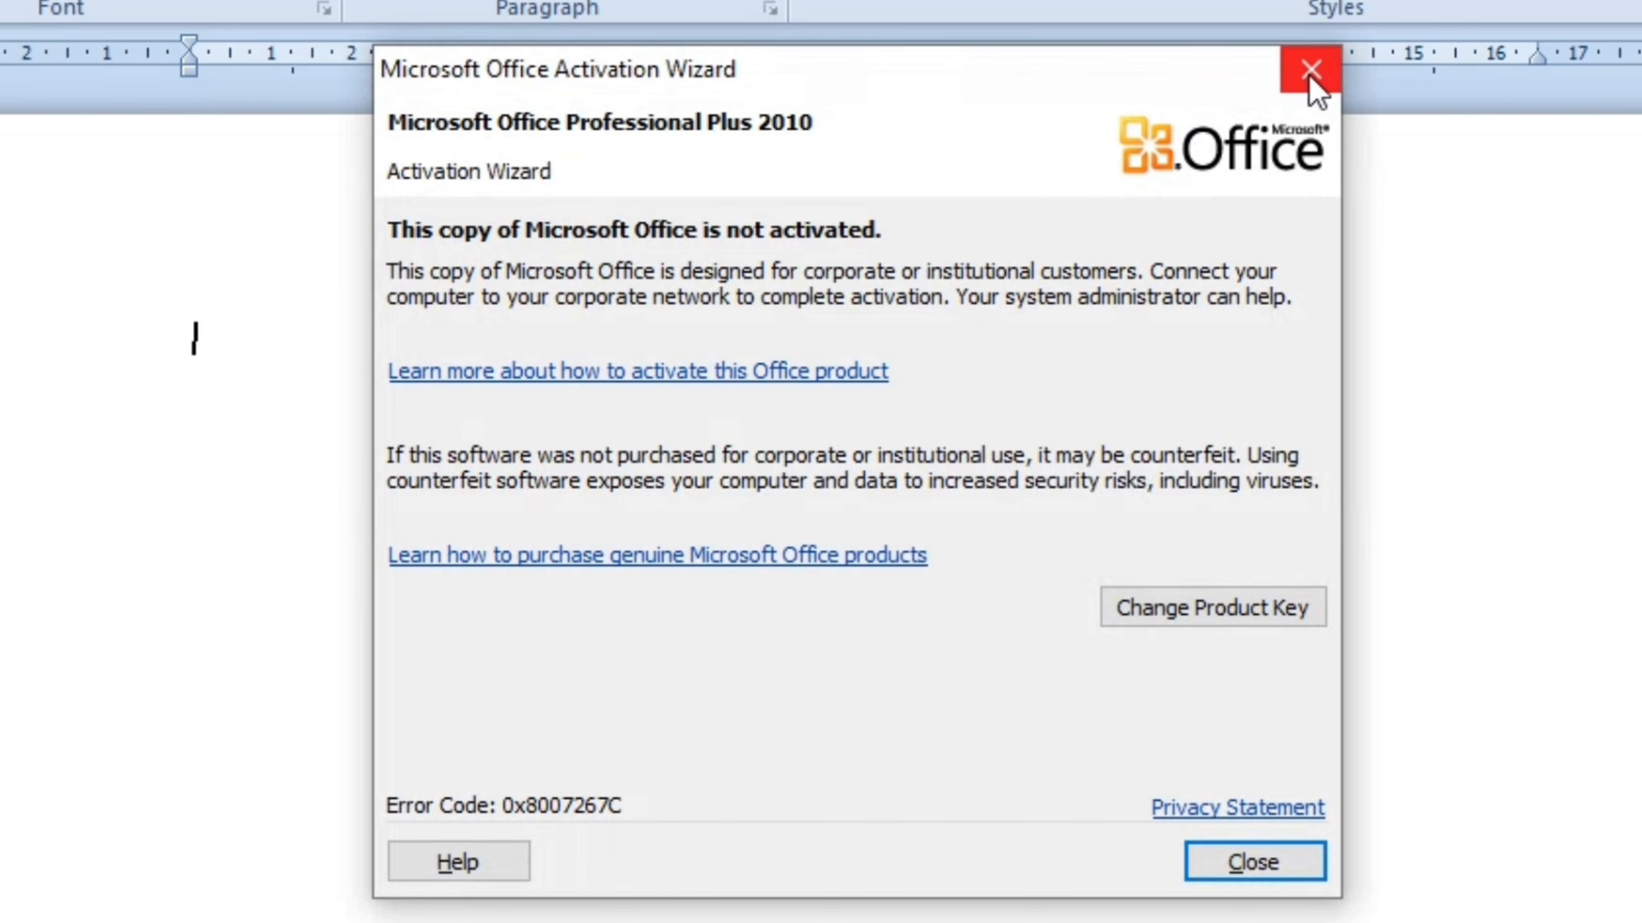
left_click(1310, 69)
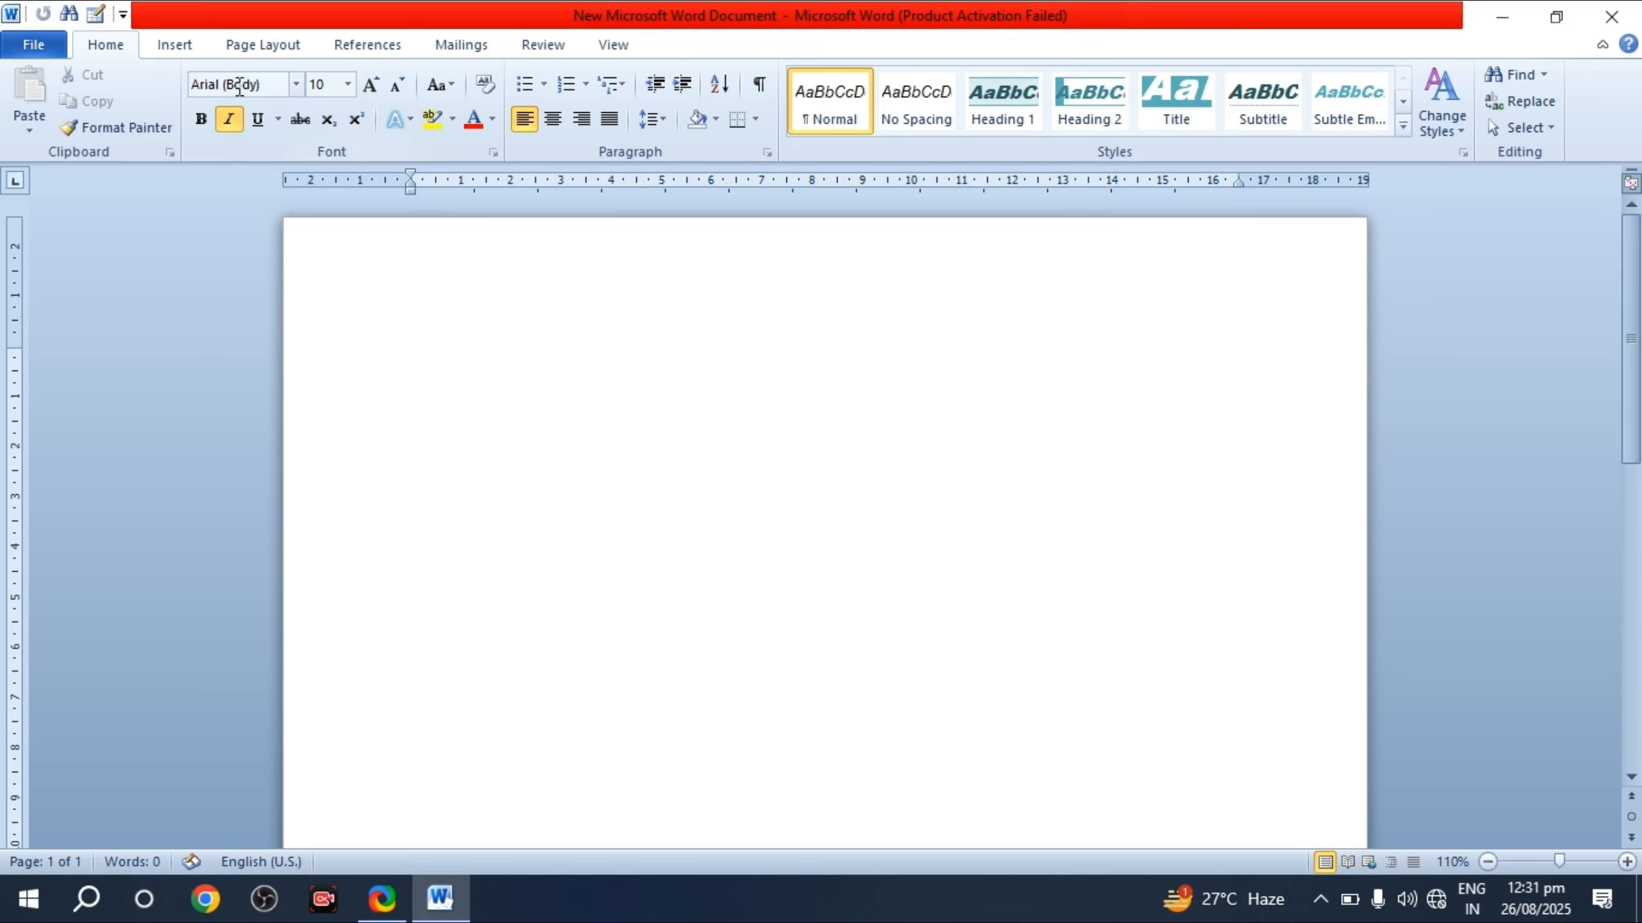
Step: Insert a table with 8 columns and 5 rows into the blank document using the size grid
left_click(170, 50)
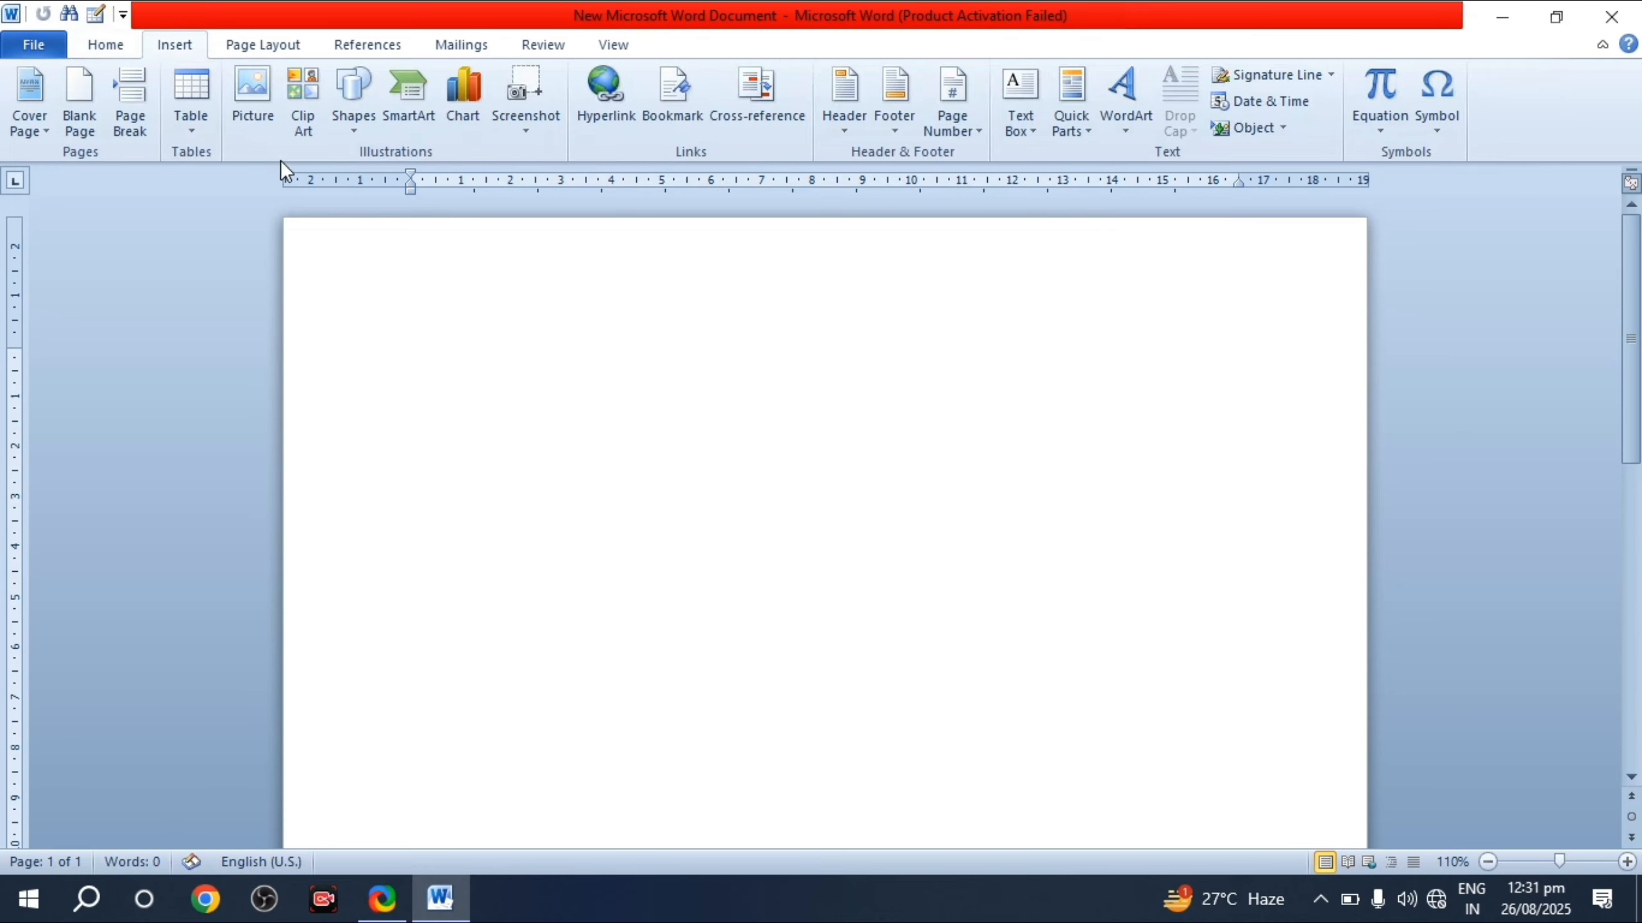
left_click(206, 115)
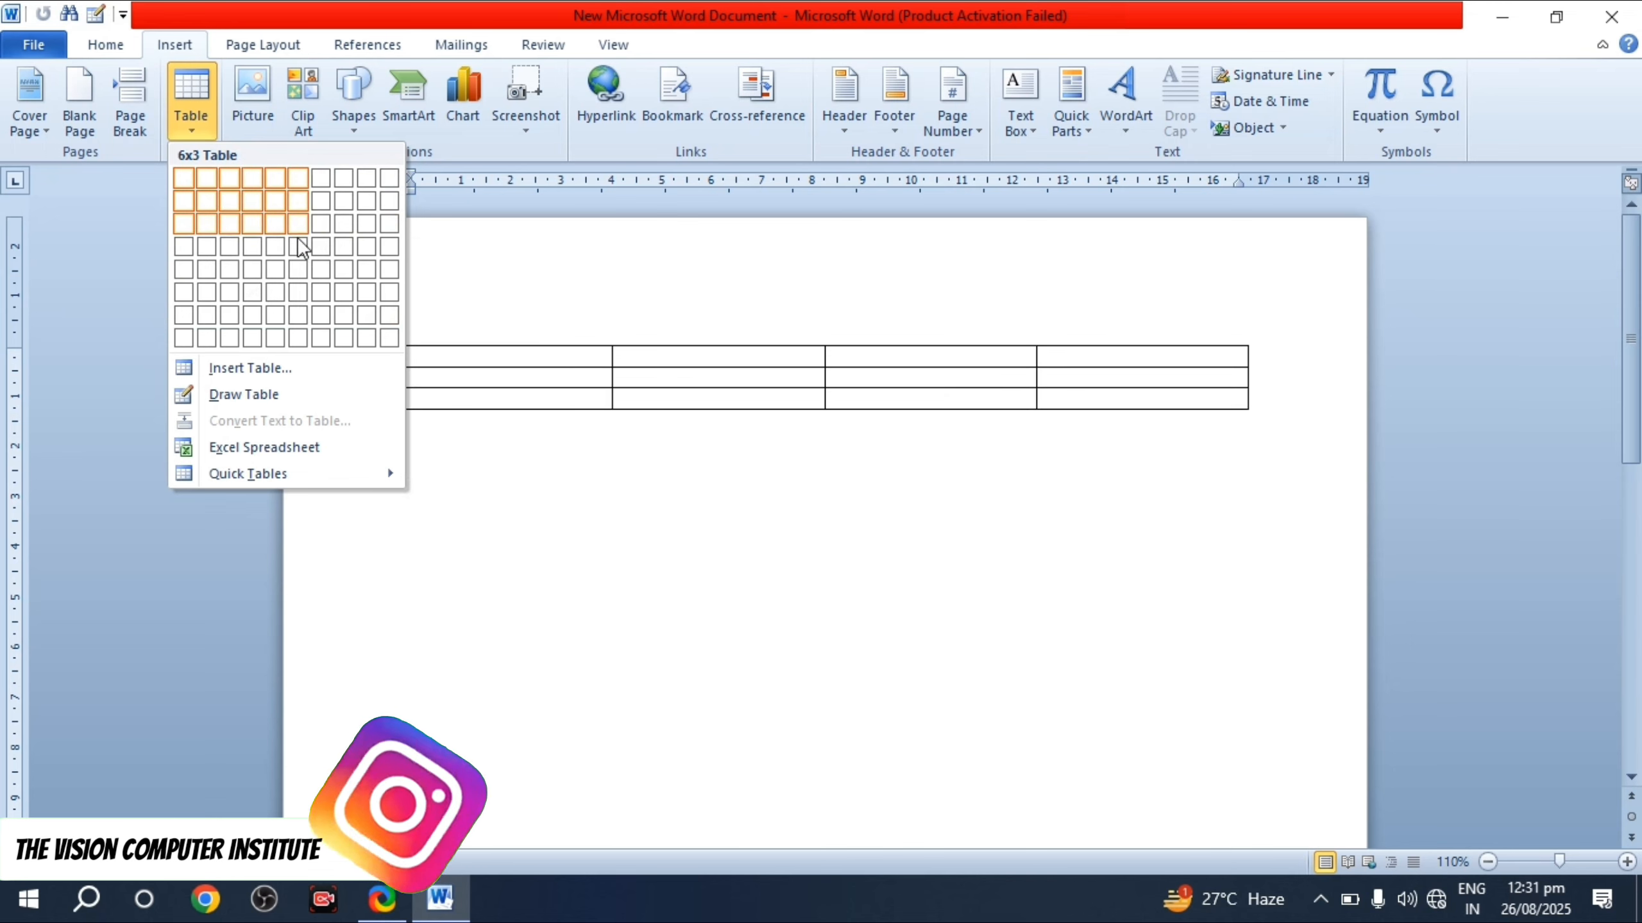
left_click(346, 270)
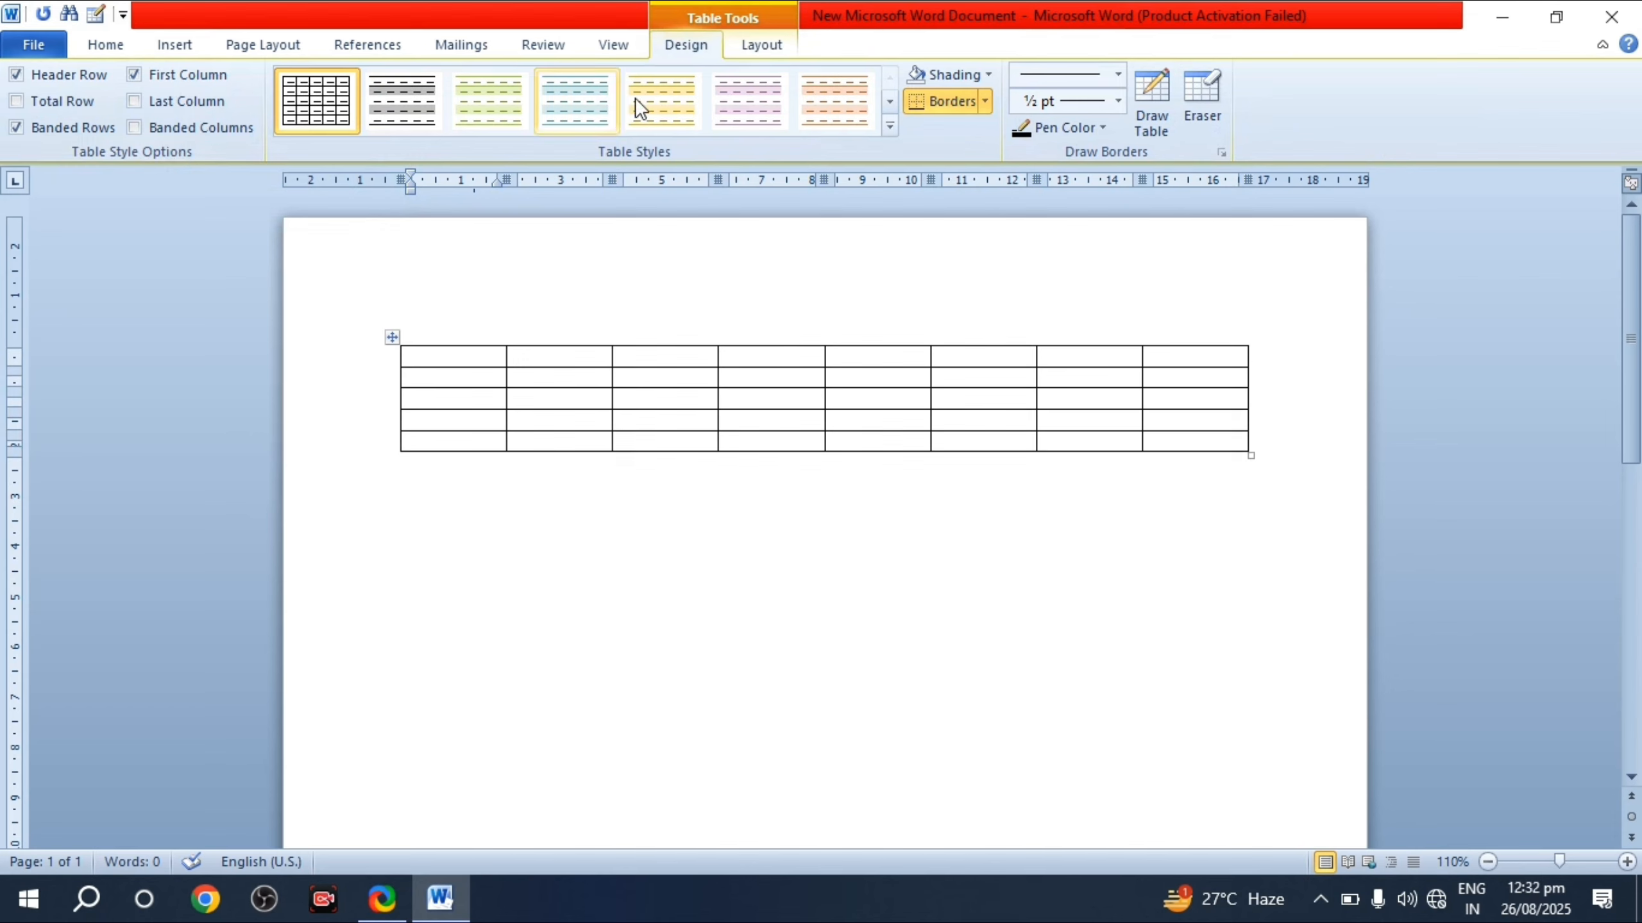
left_click(766, 49)
left_click(678, 46)
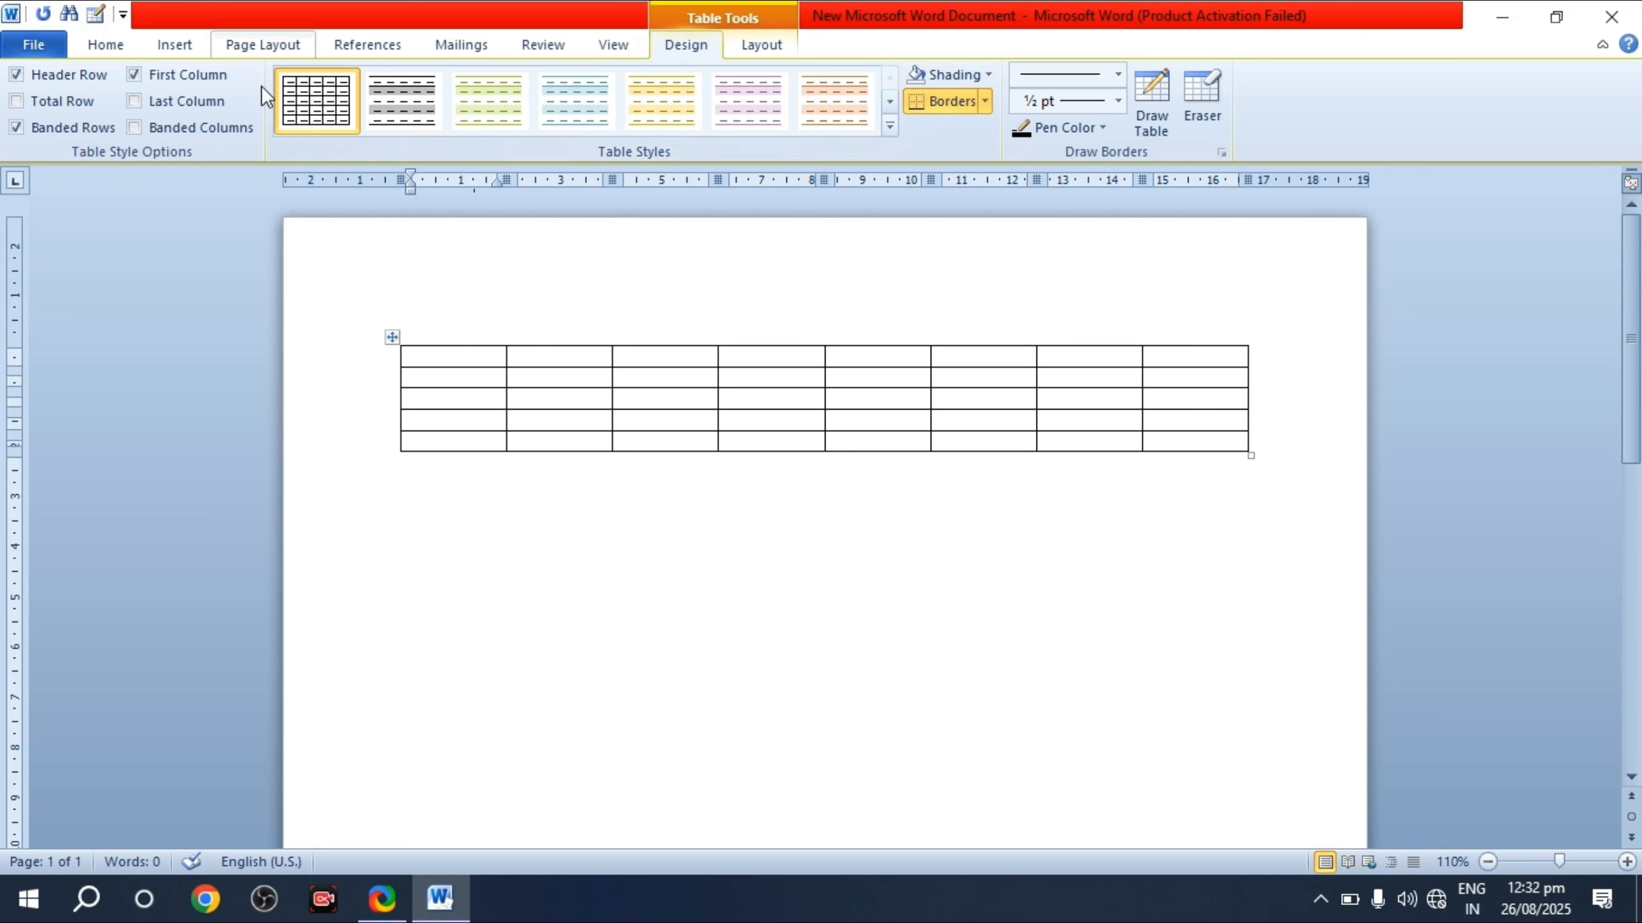
left_click(169, 44)
left_click(193, 123)
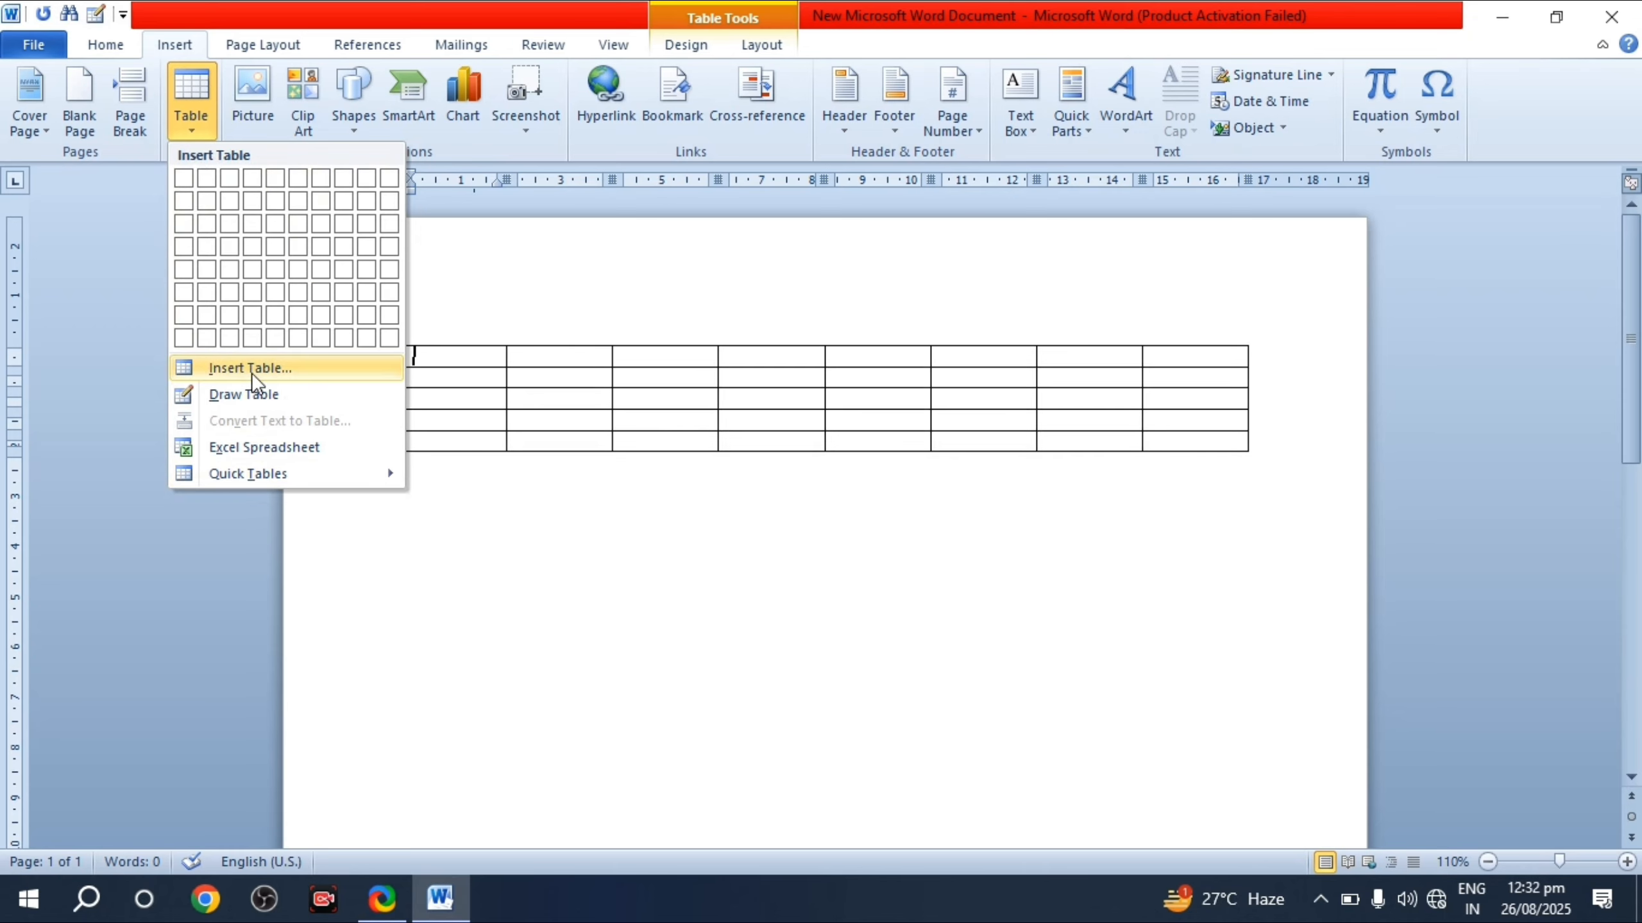
Step: Delete the 8-column table so that the page is blank
left_click(568, 512)
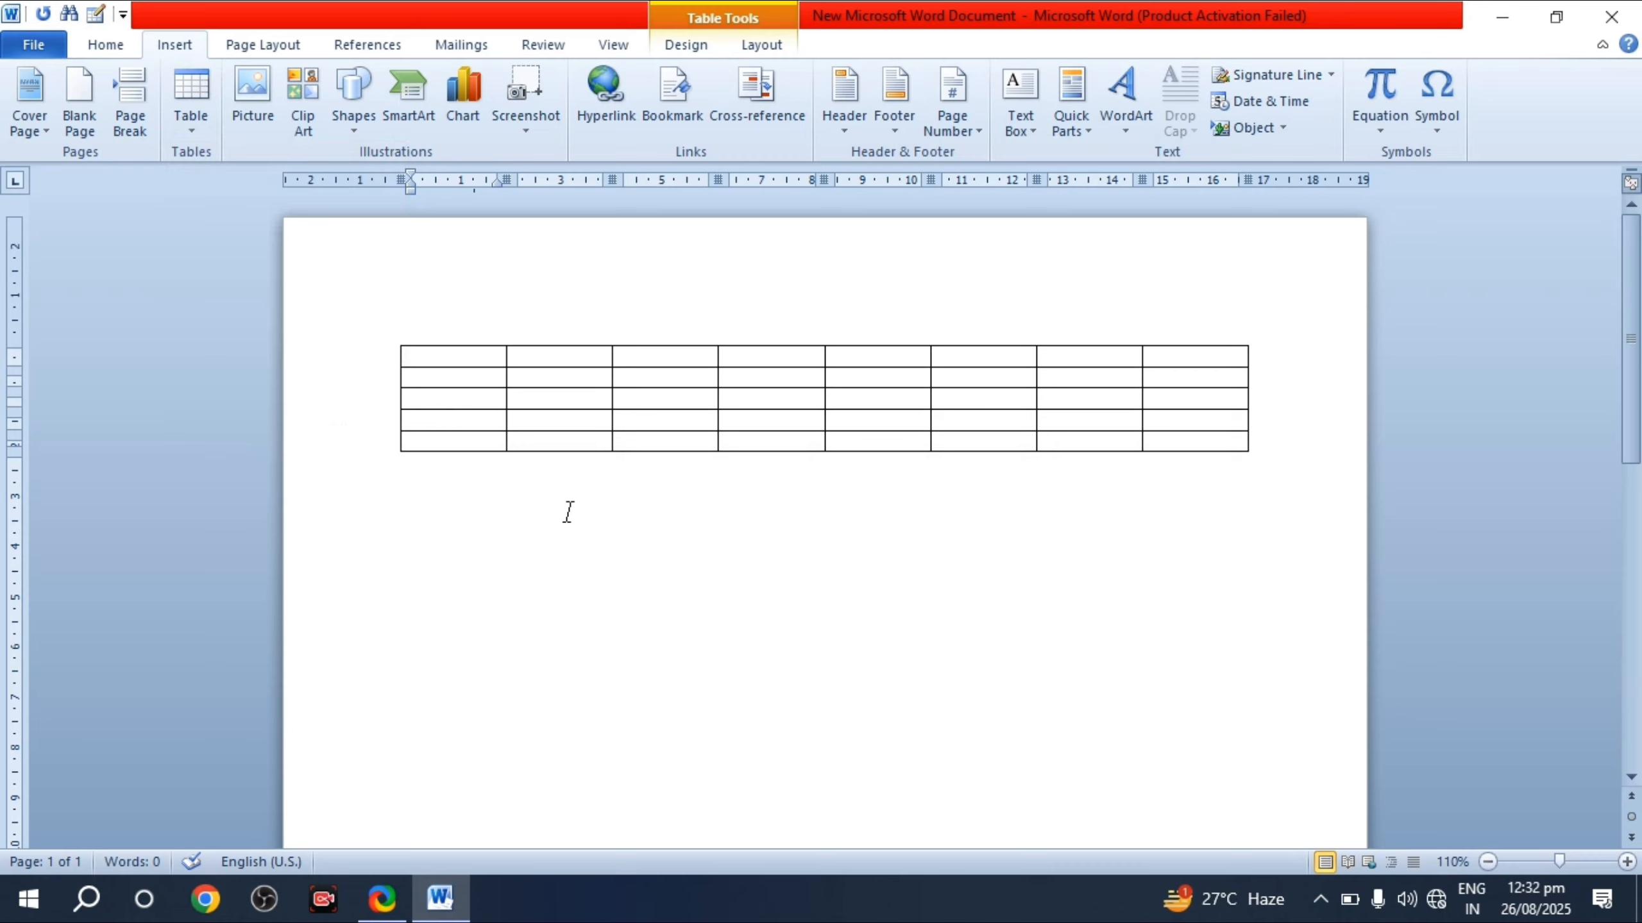
key("ctrl+a")
key("Delete")
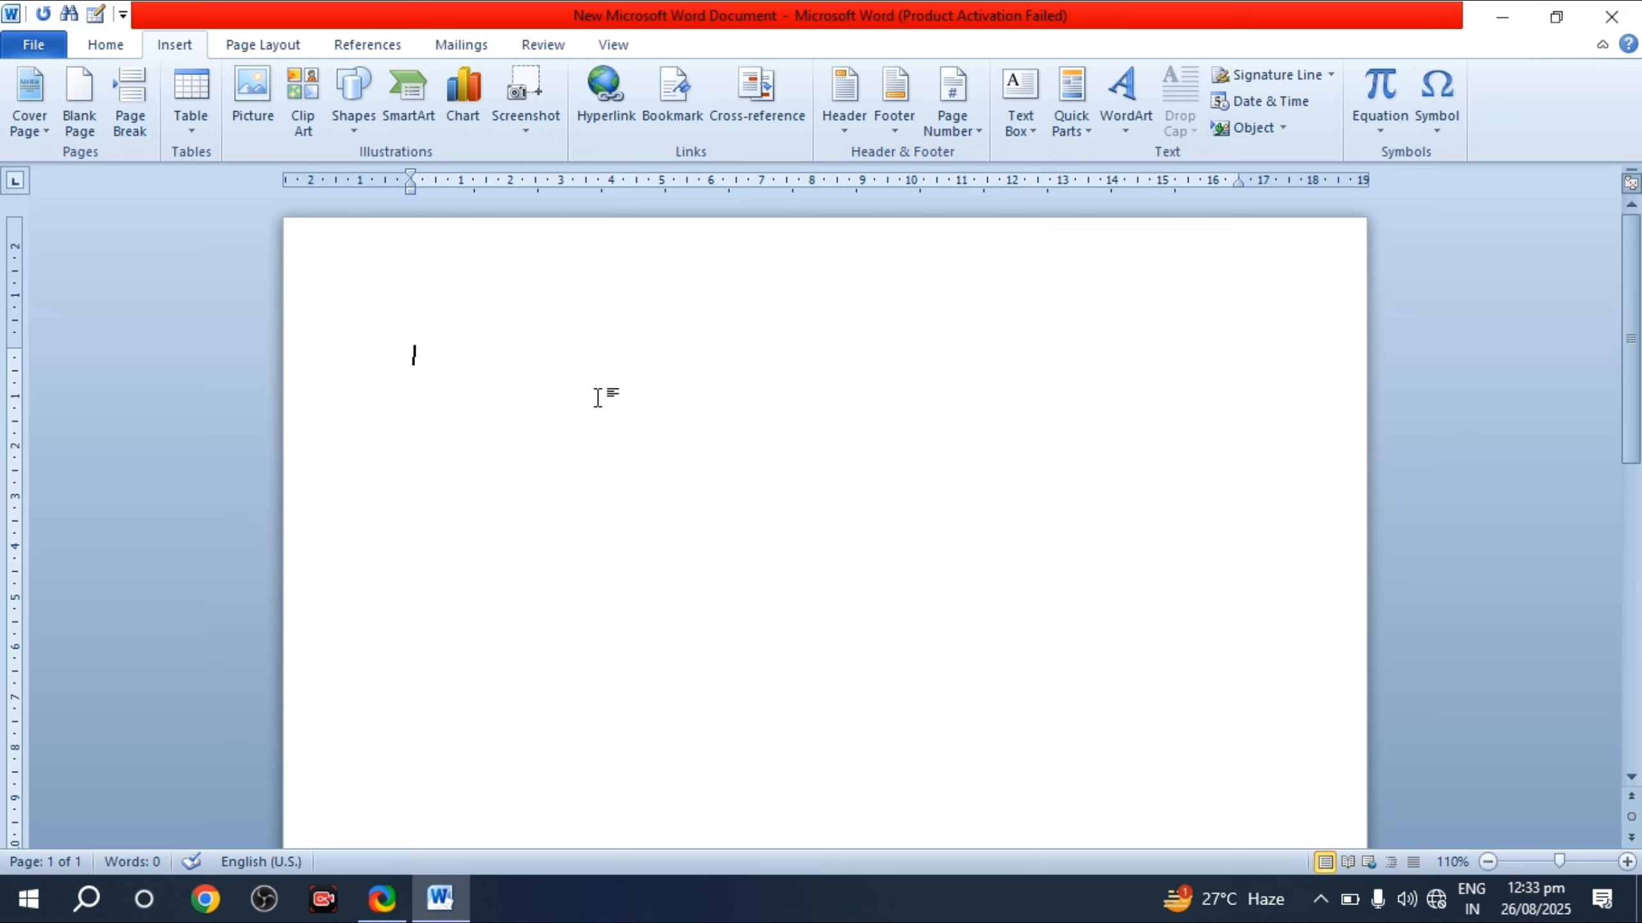
Step: Insert a table with 10 columns and 10 rows by entering its dimensions, keeping the fixed column width at Auto
left_click(202, 129)
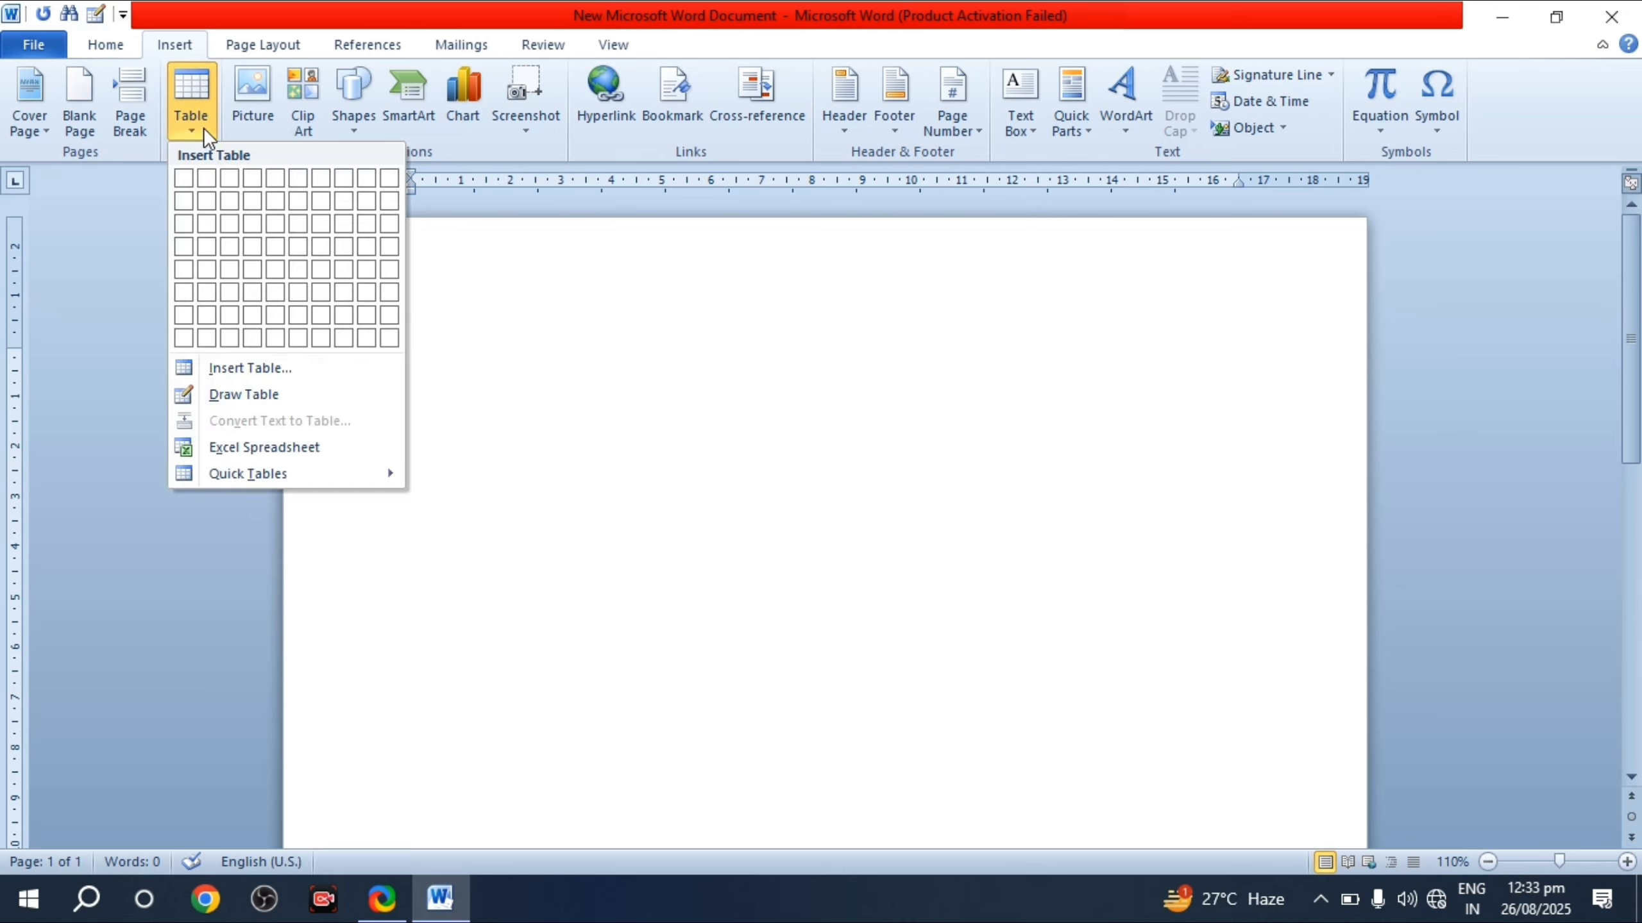
left_click(273, 372)
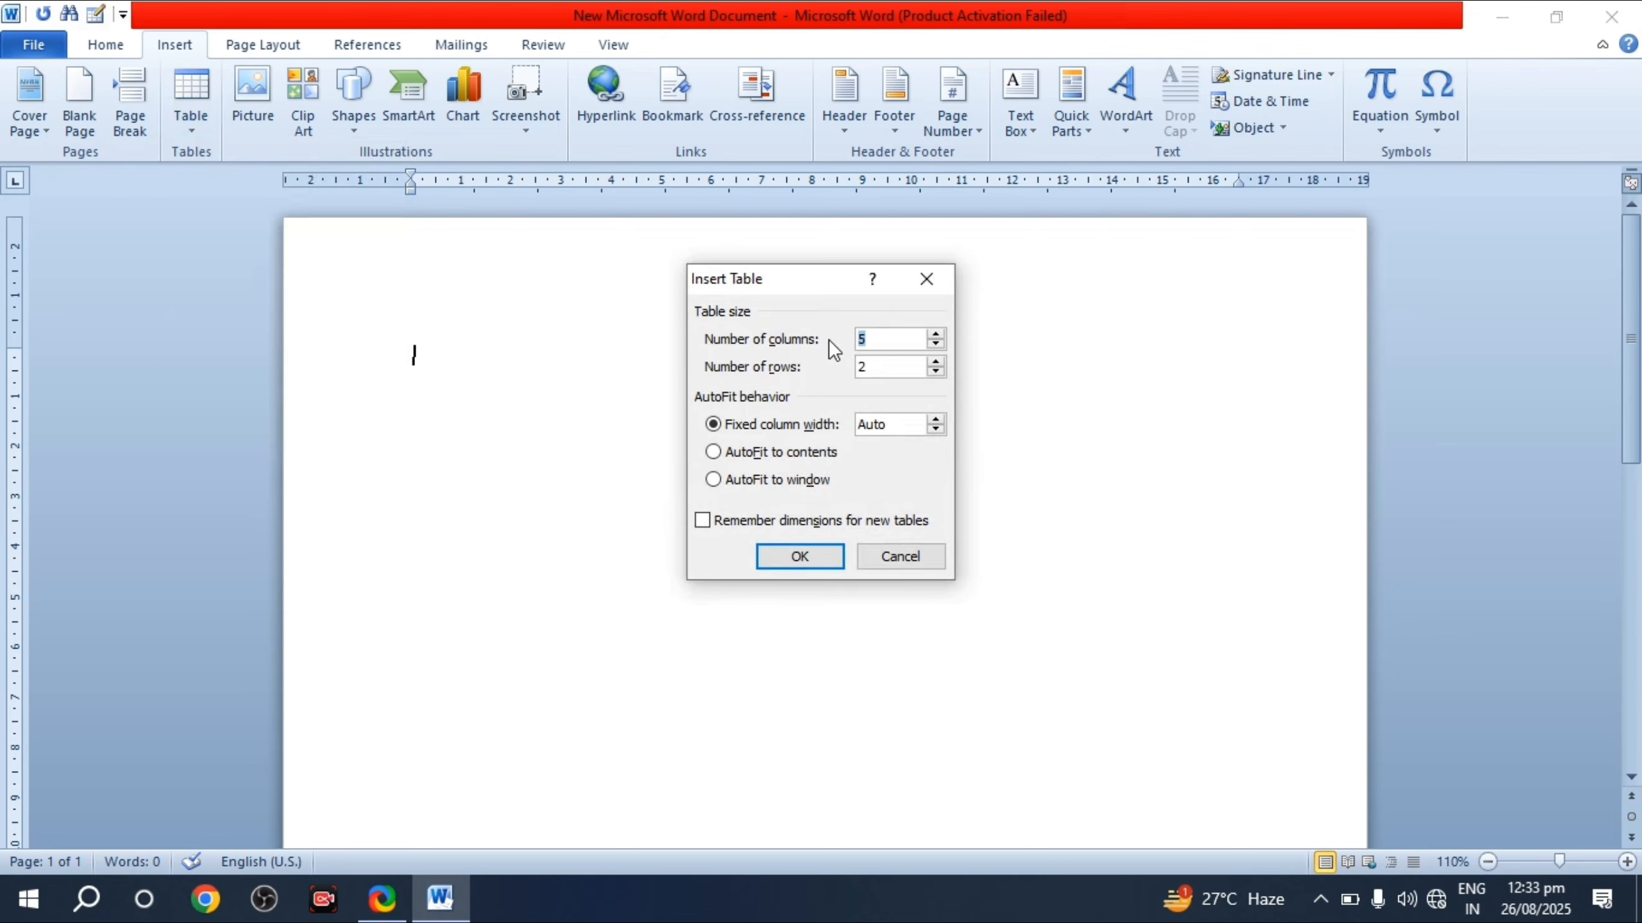
left_click(883, 338)
key("BackSpace")
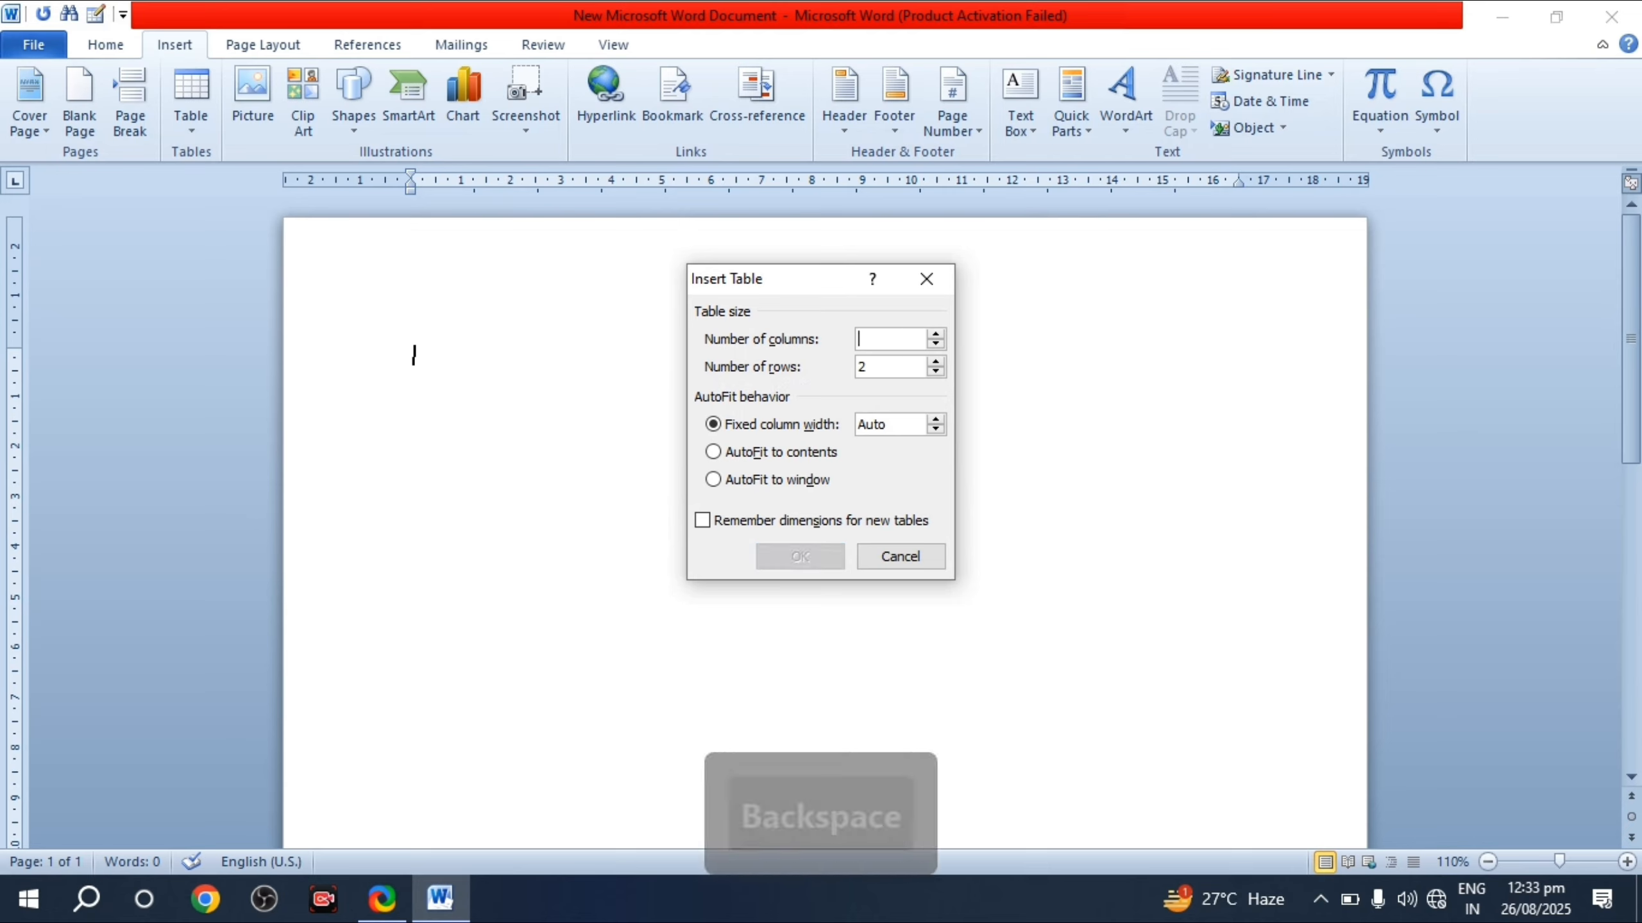
type("10")
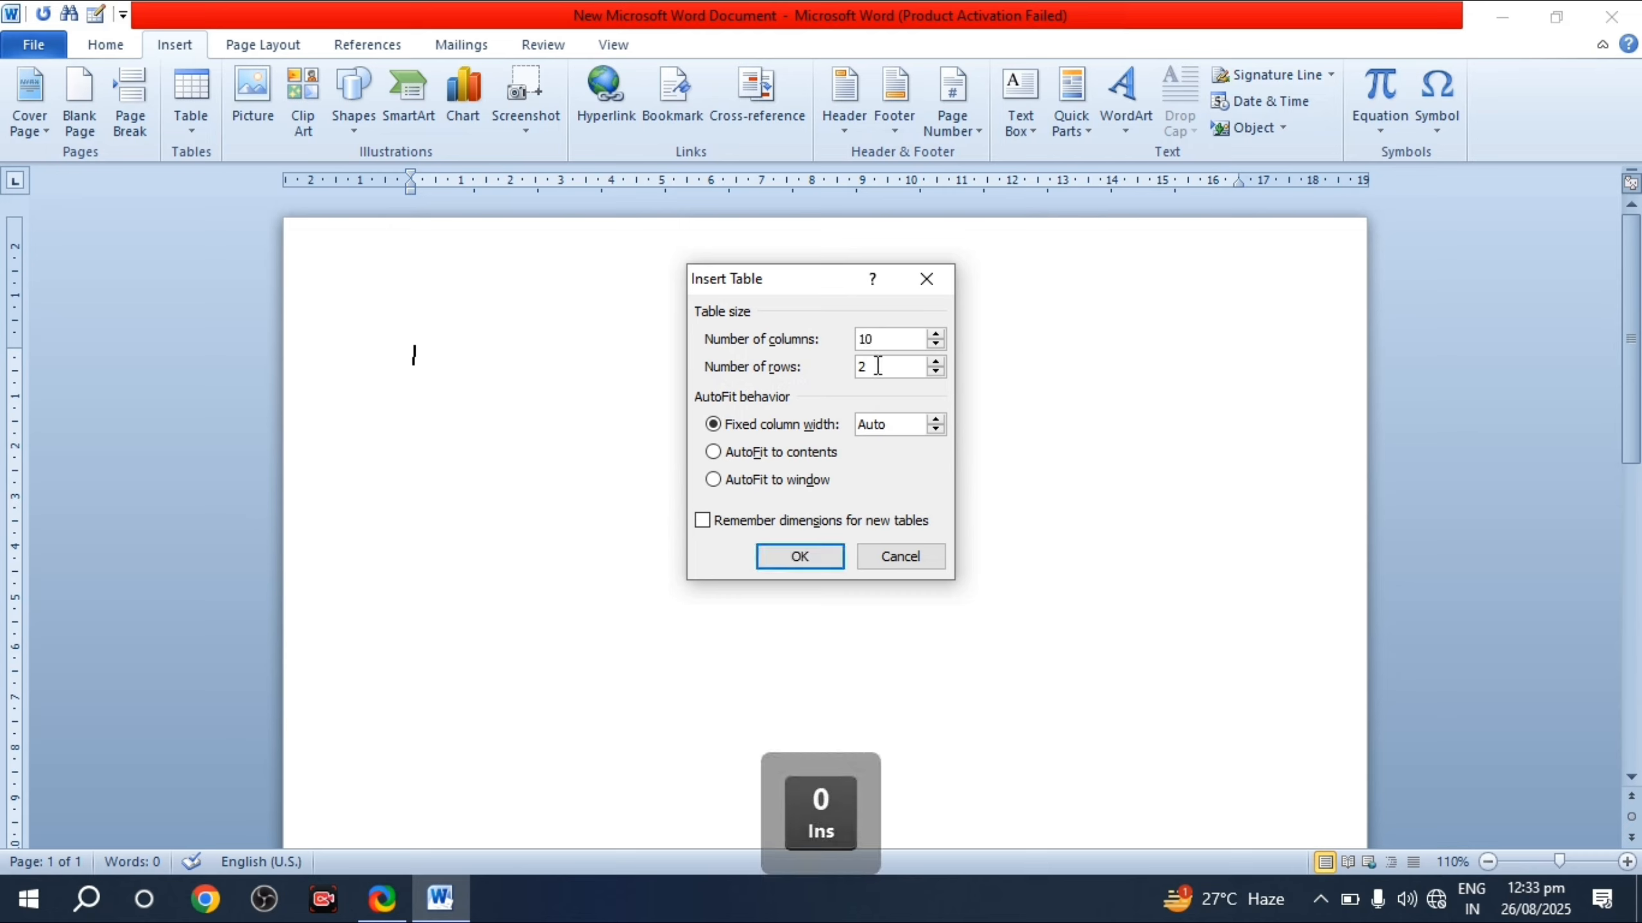
left_click(878, 366)
key("BackSpace")
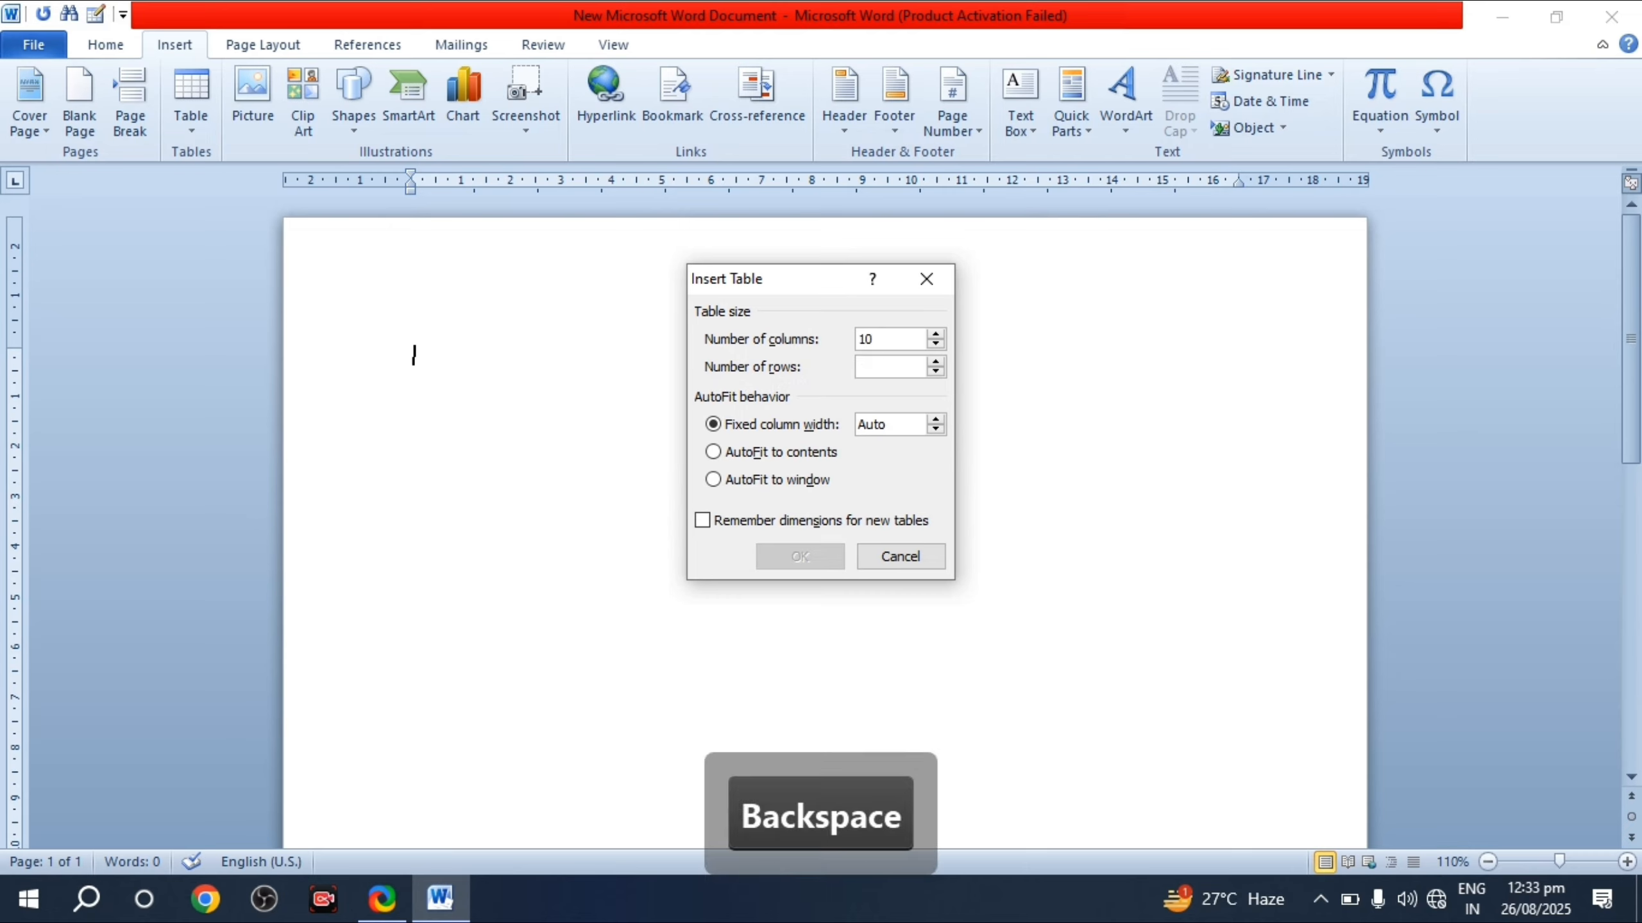
type("10")
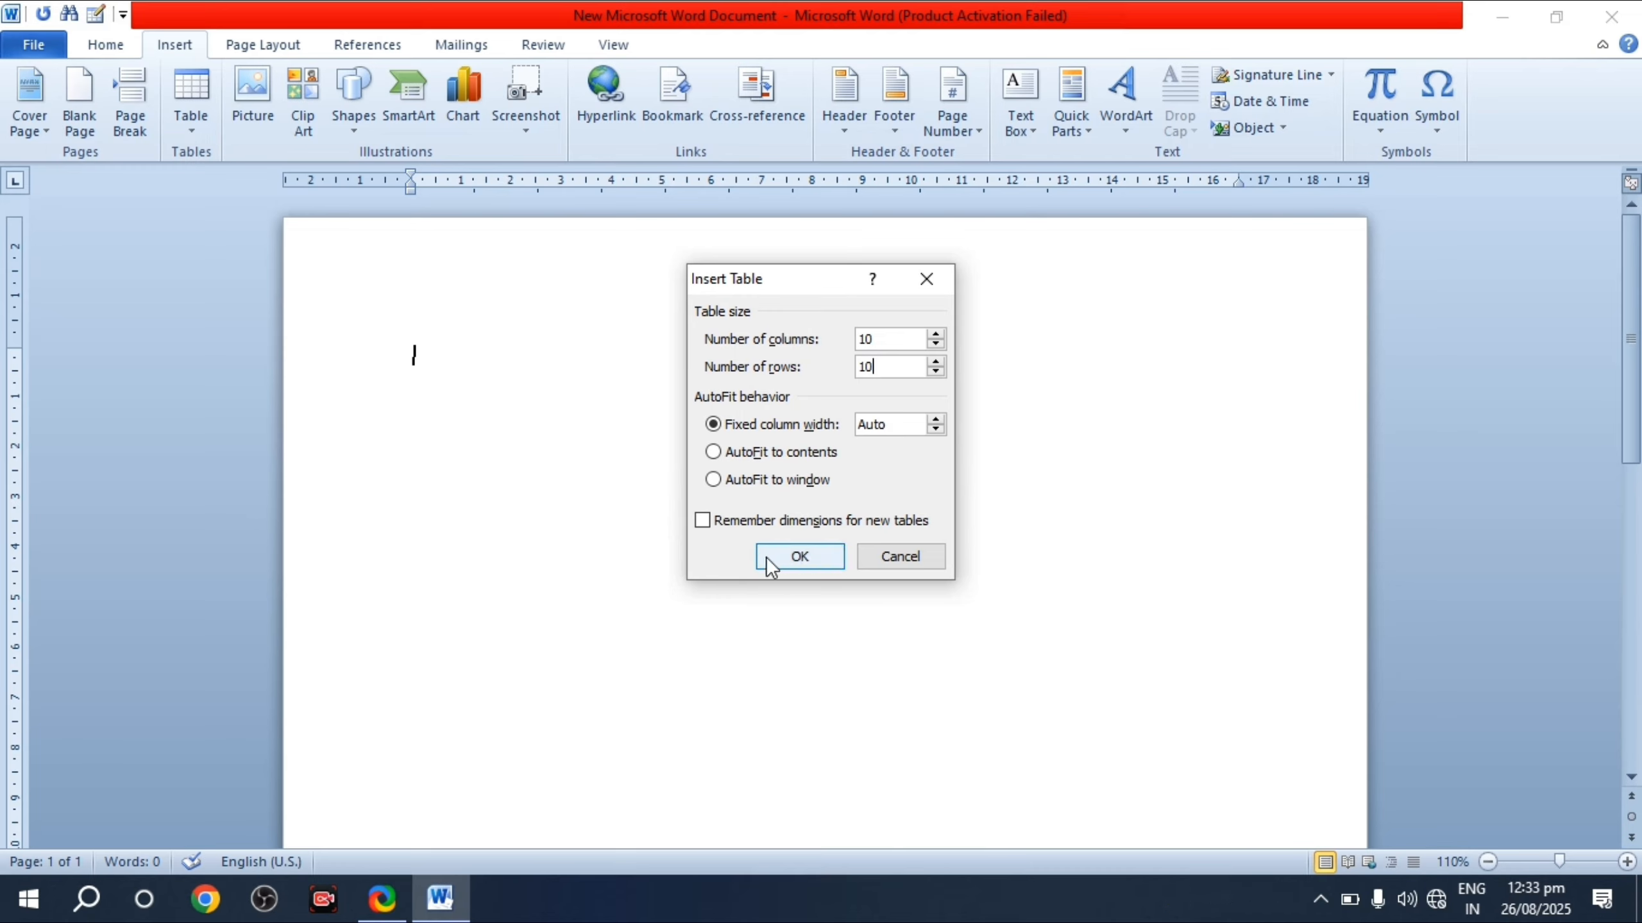
left_click(794, 558)
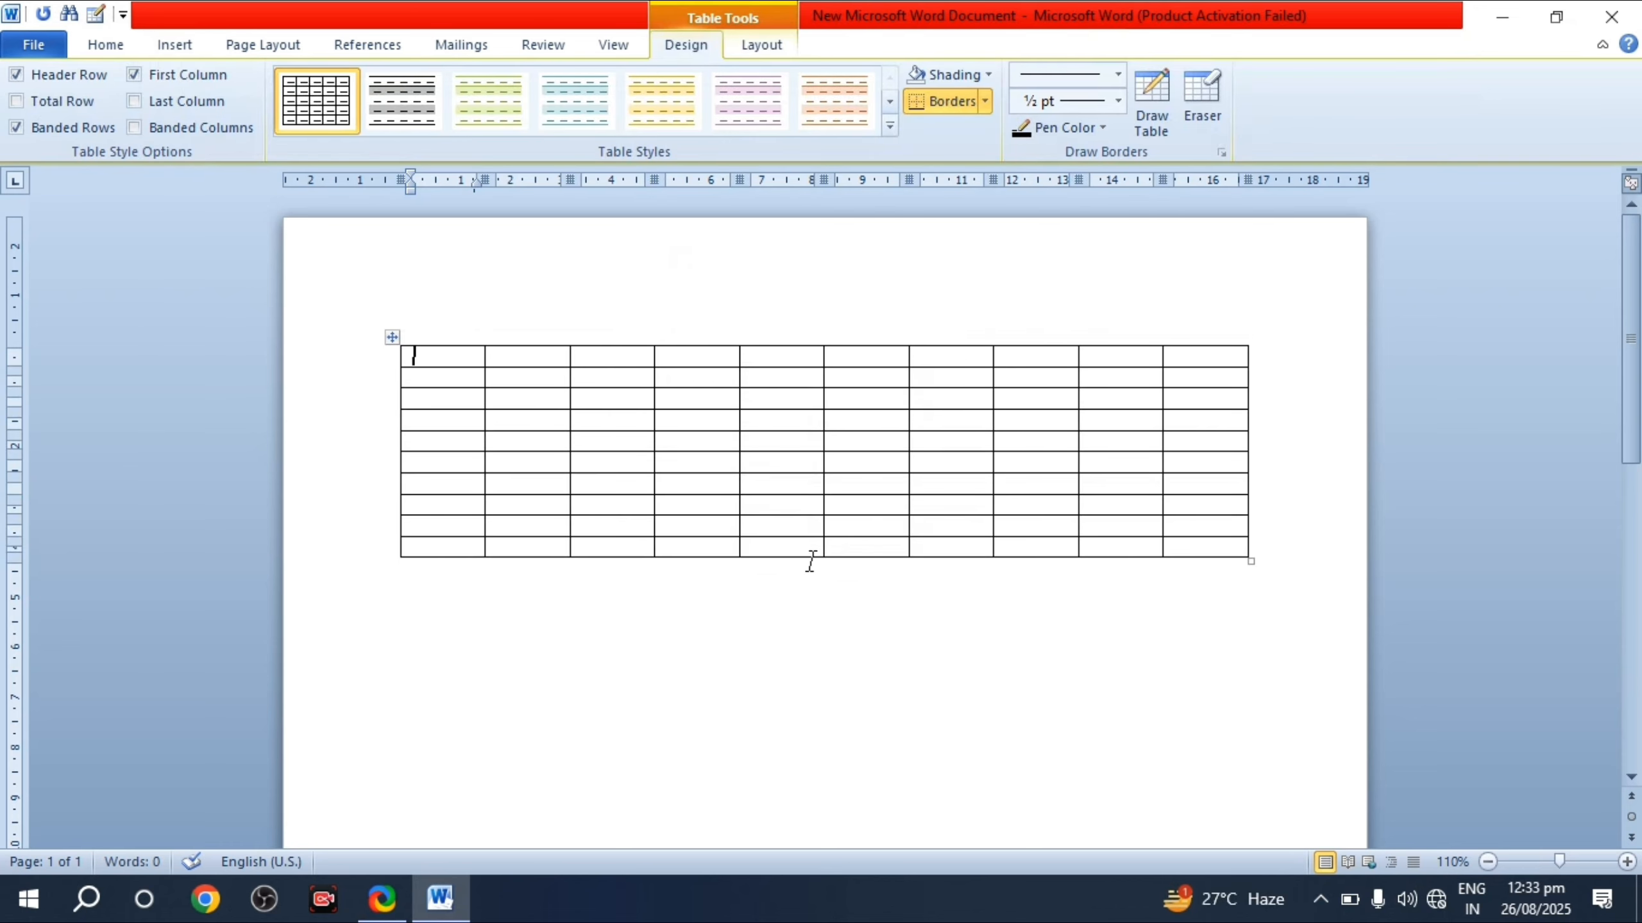
Step: Select the whole 10-by-10 table and number all its cells with automatic numbering
key("ctrl+a")
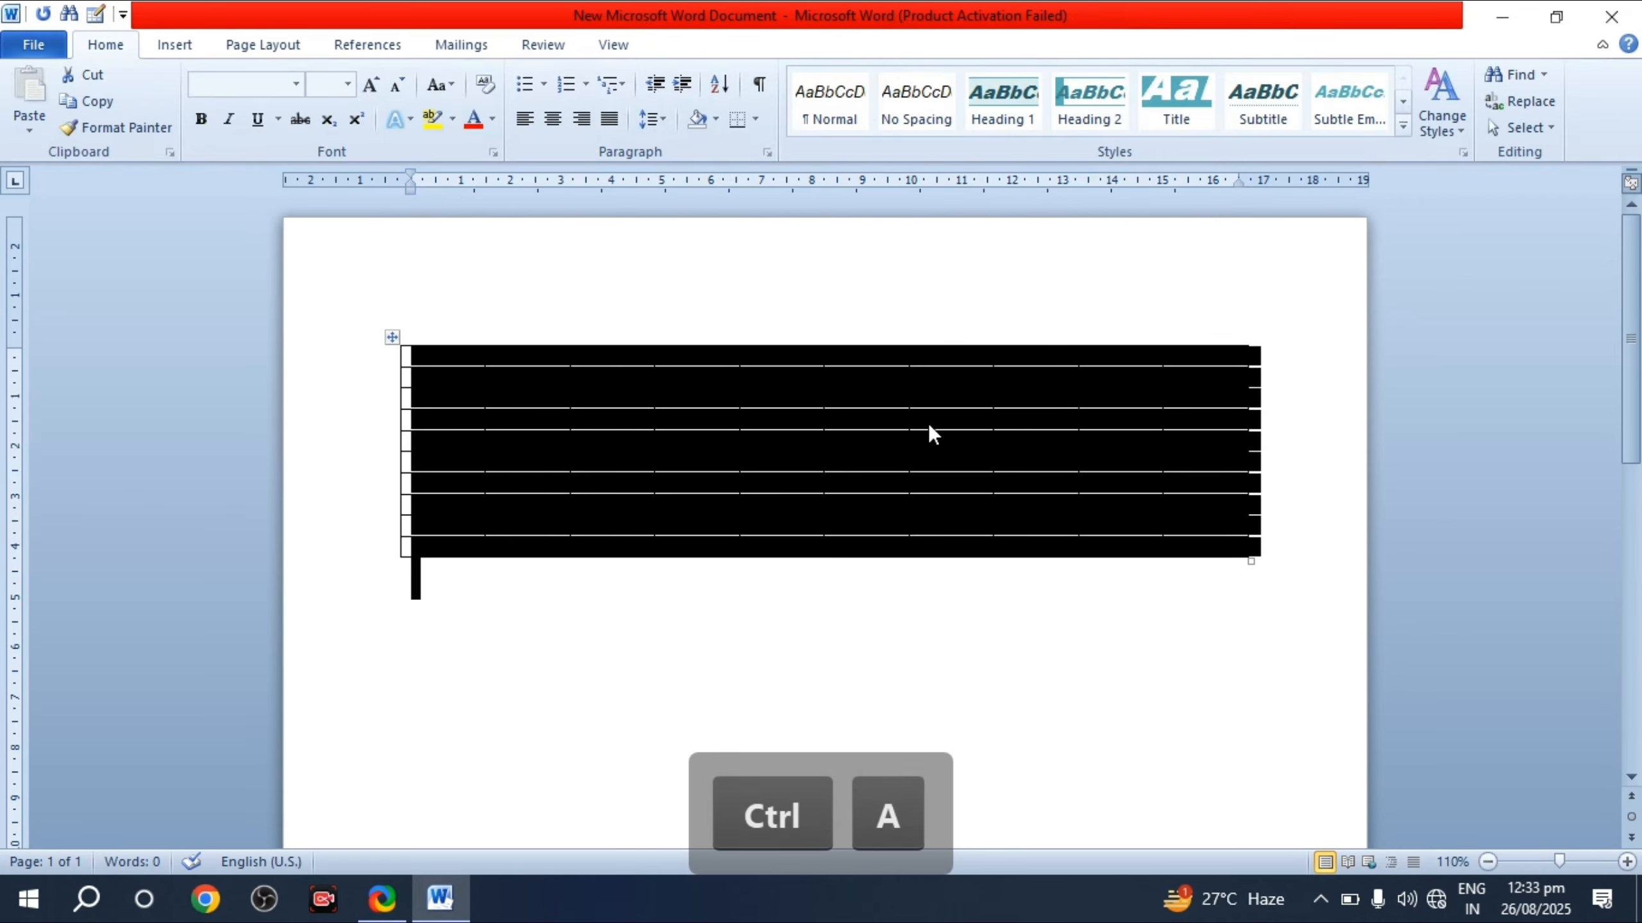
left_click(647, 490)
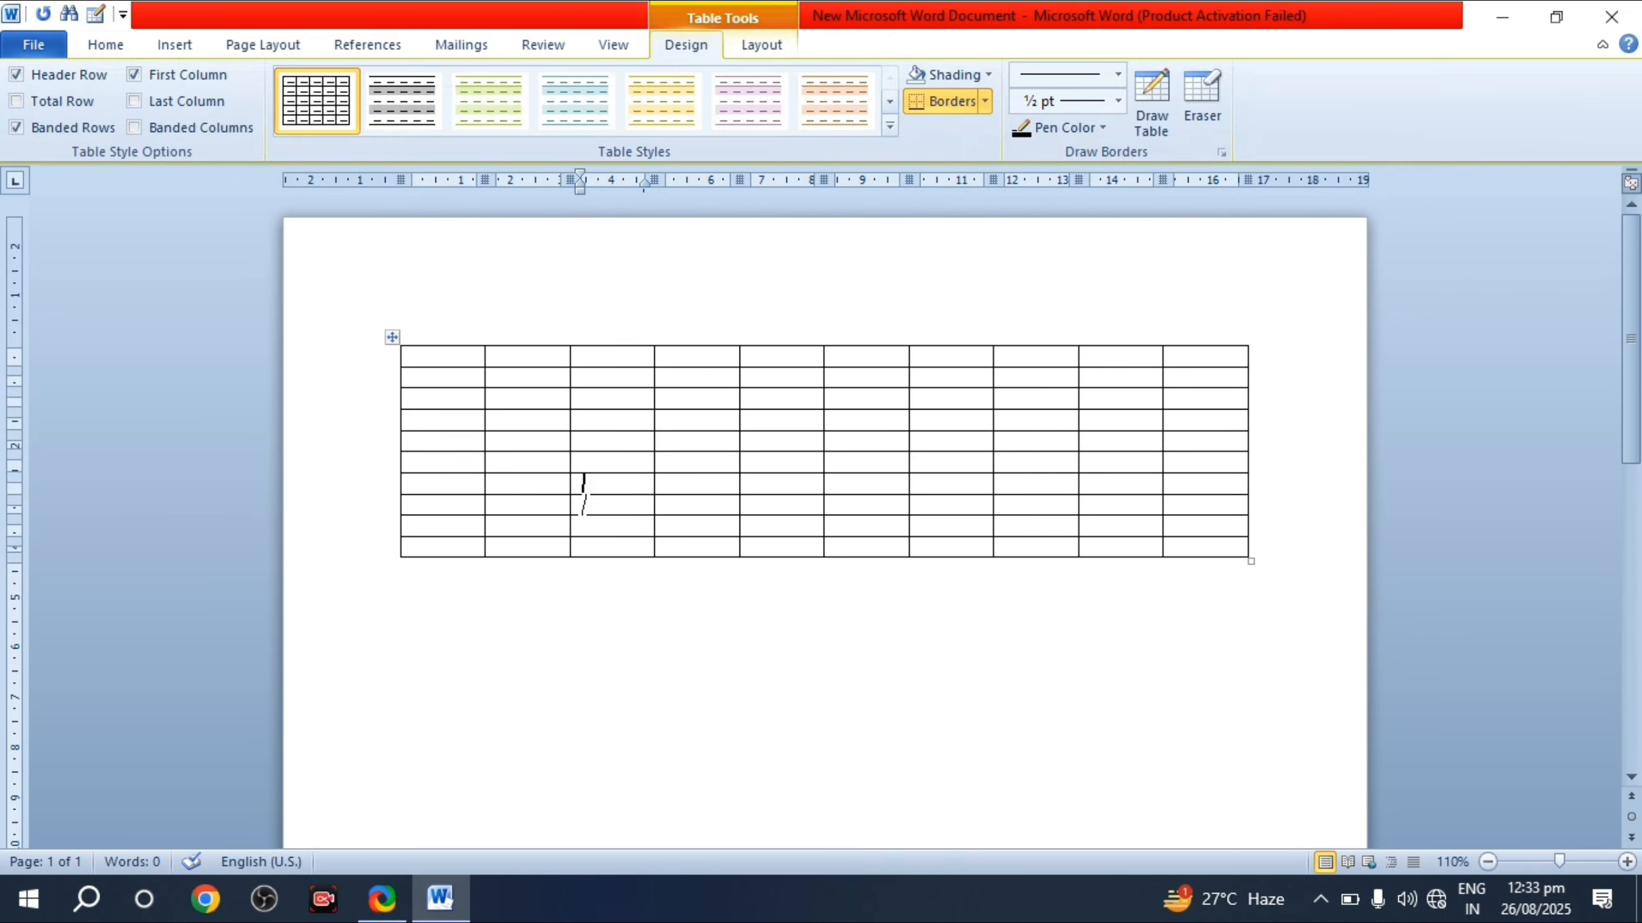
left_click(391, 339)
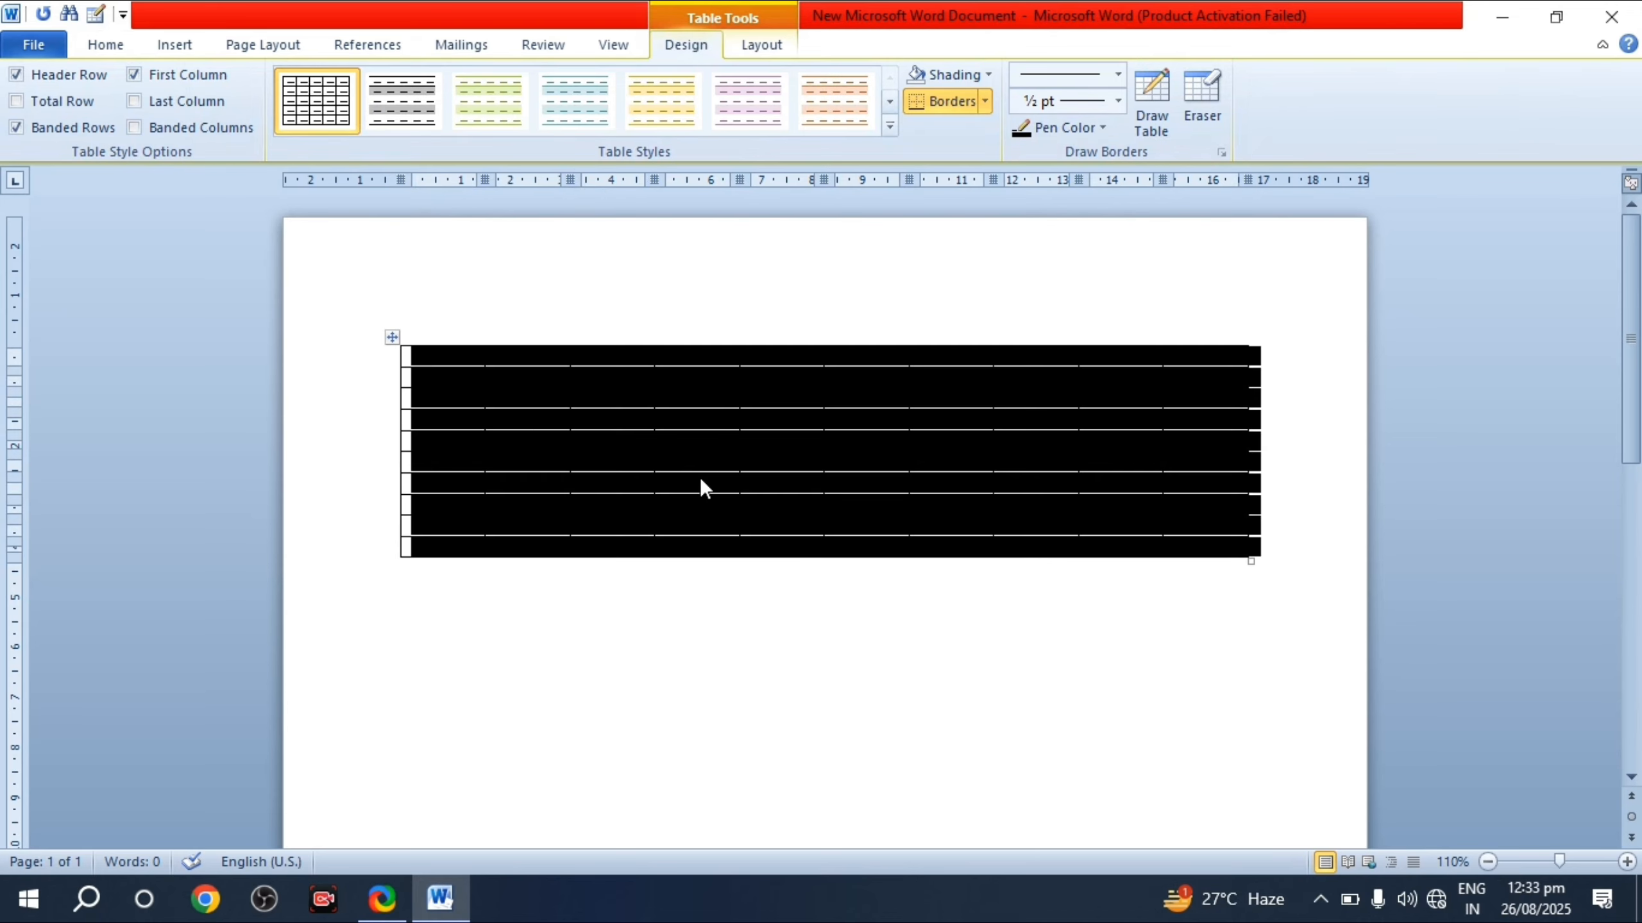
left_click(108, 47)
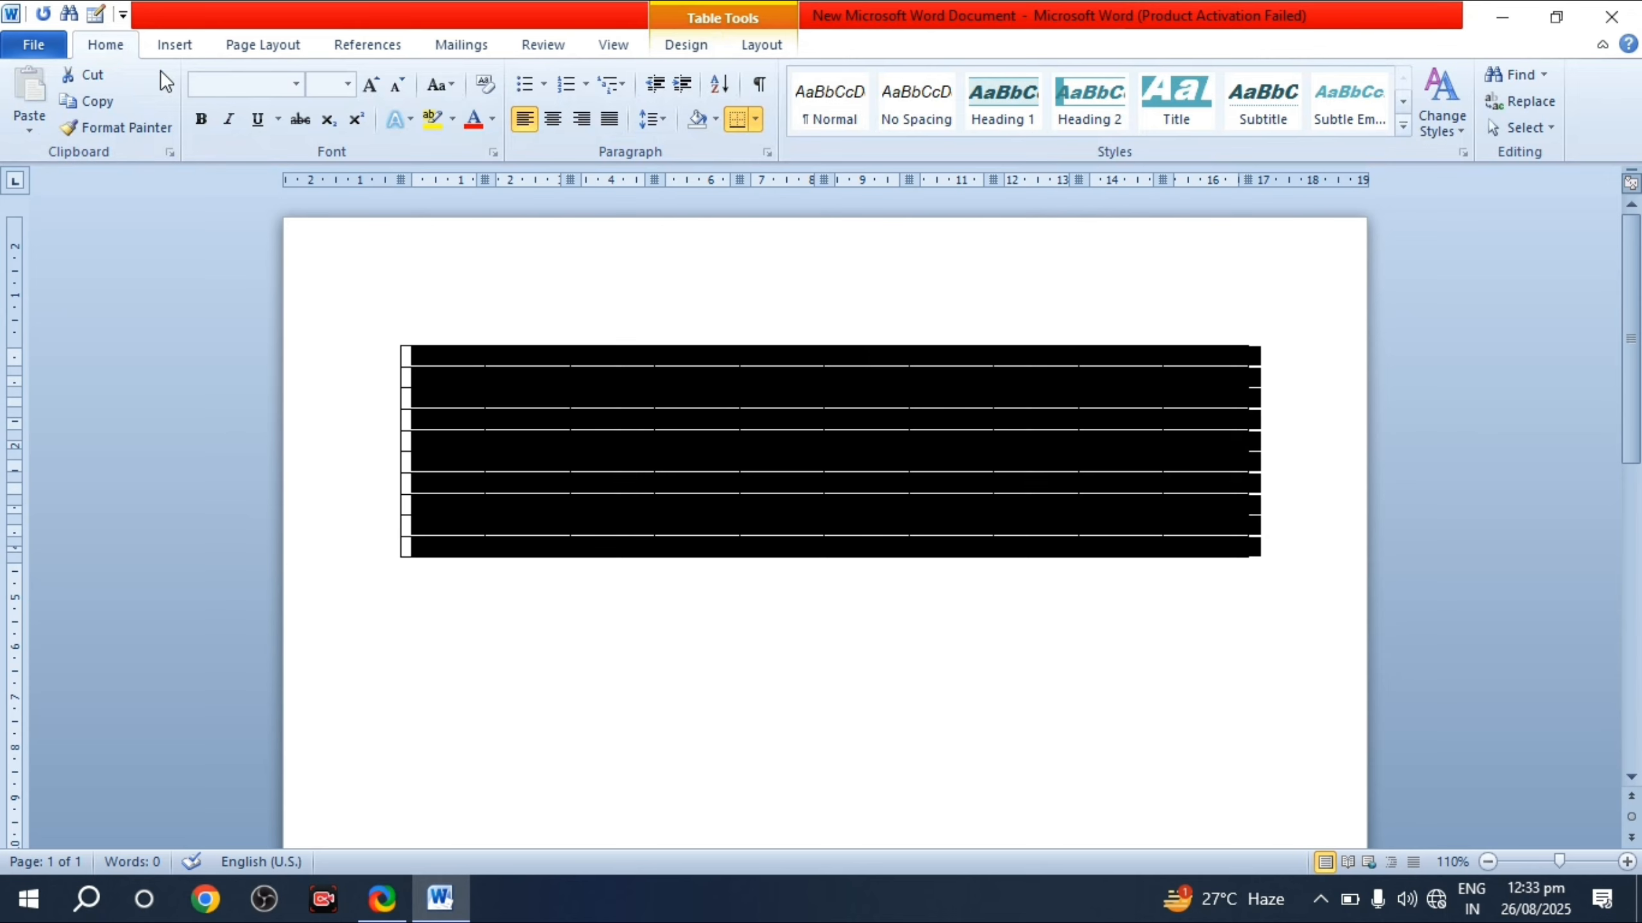
left_click(563, 91)
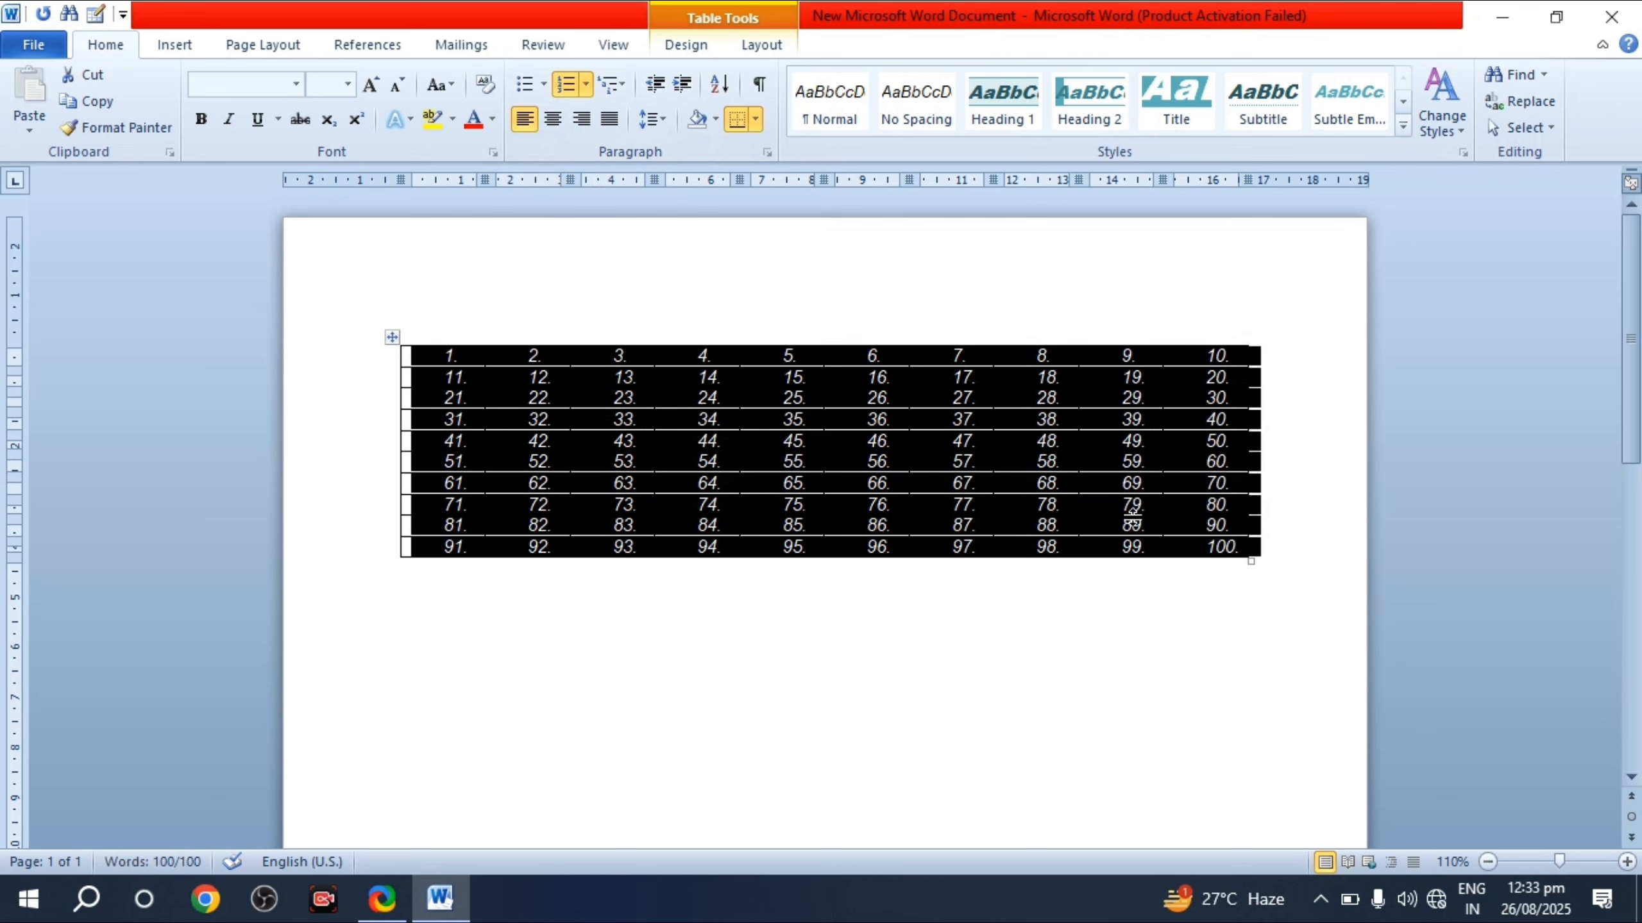
left_click(1081, 587)
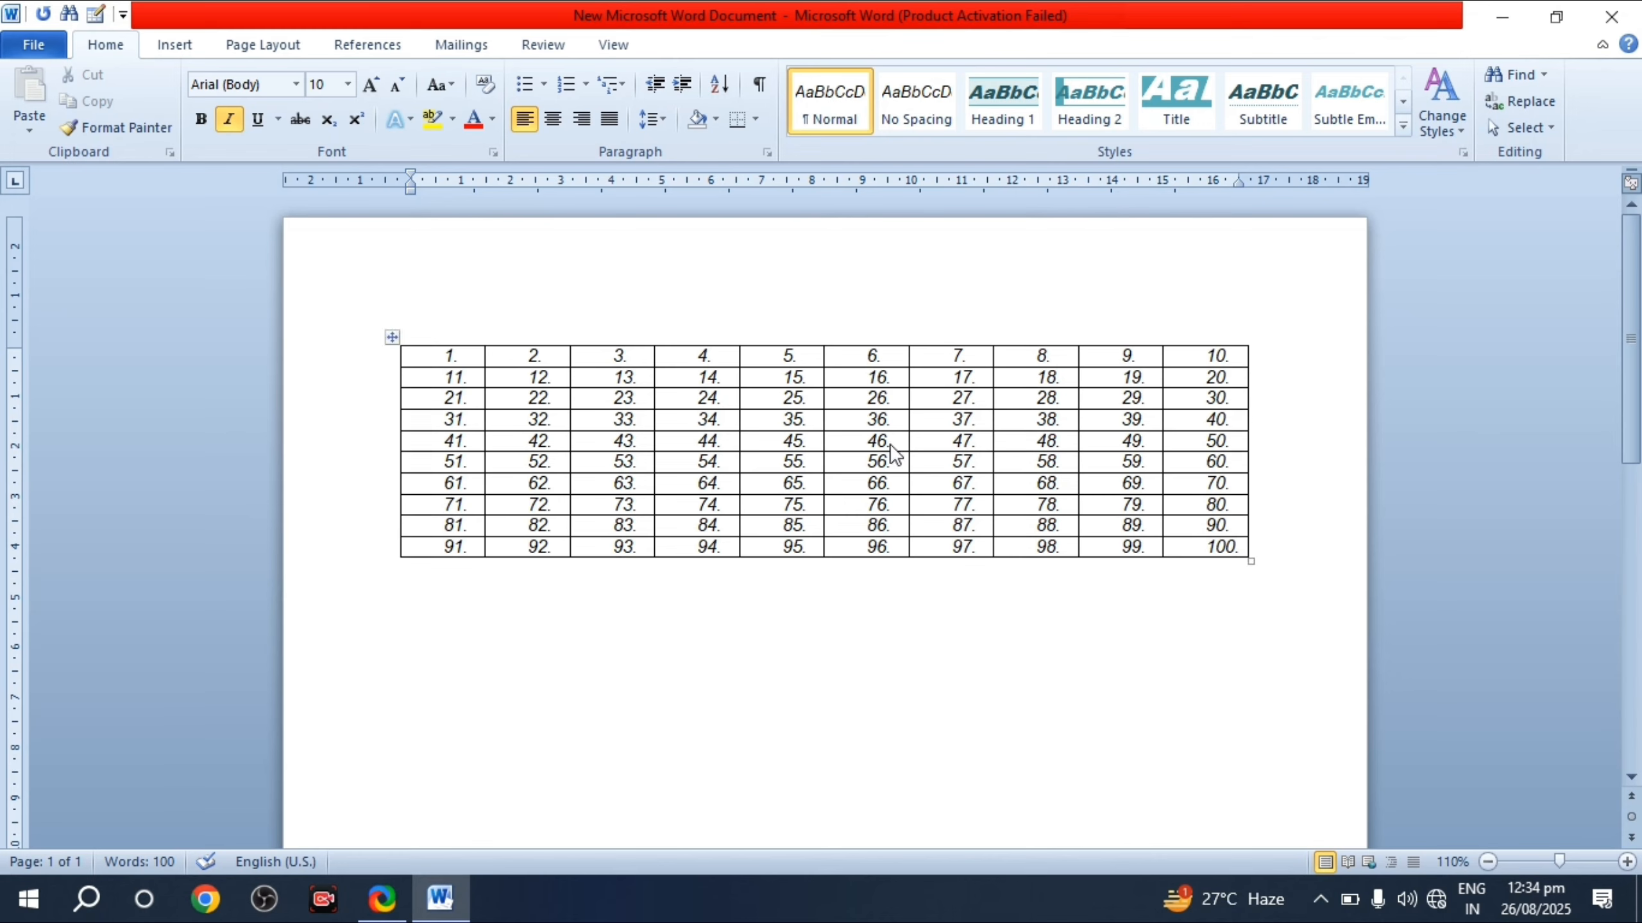
Step: Draw a single-cell table about 4.4 cm wide and 2 cm high below the numbered table with Draw Table
left_click(187, 44)
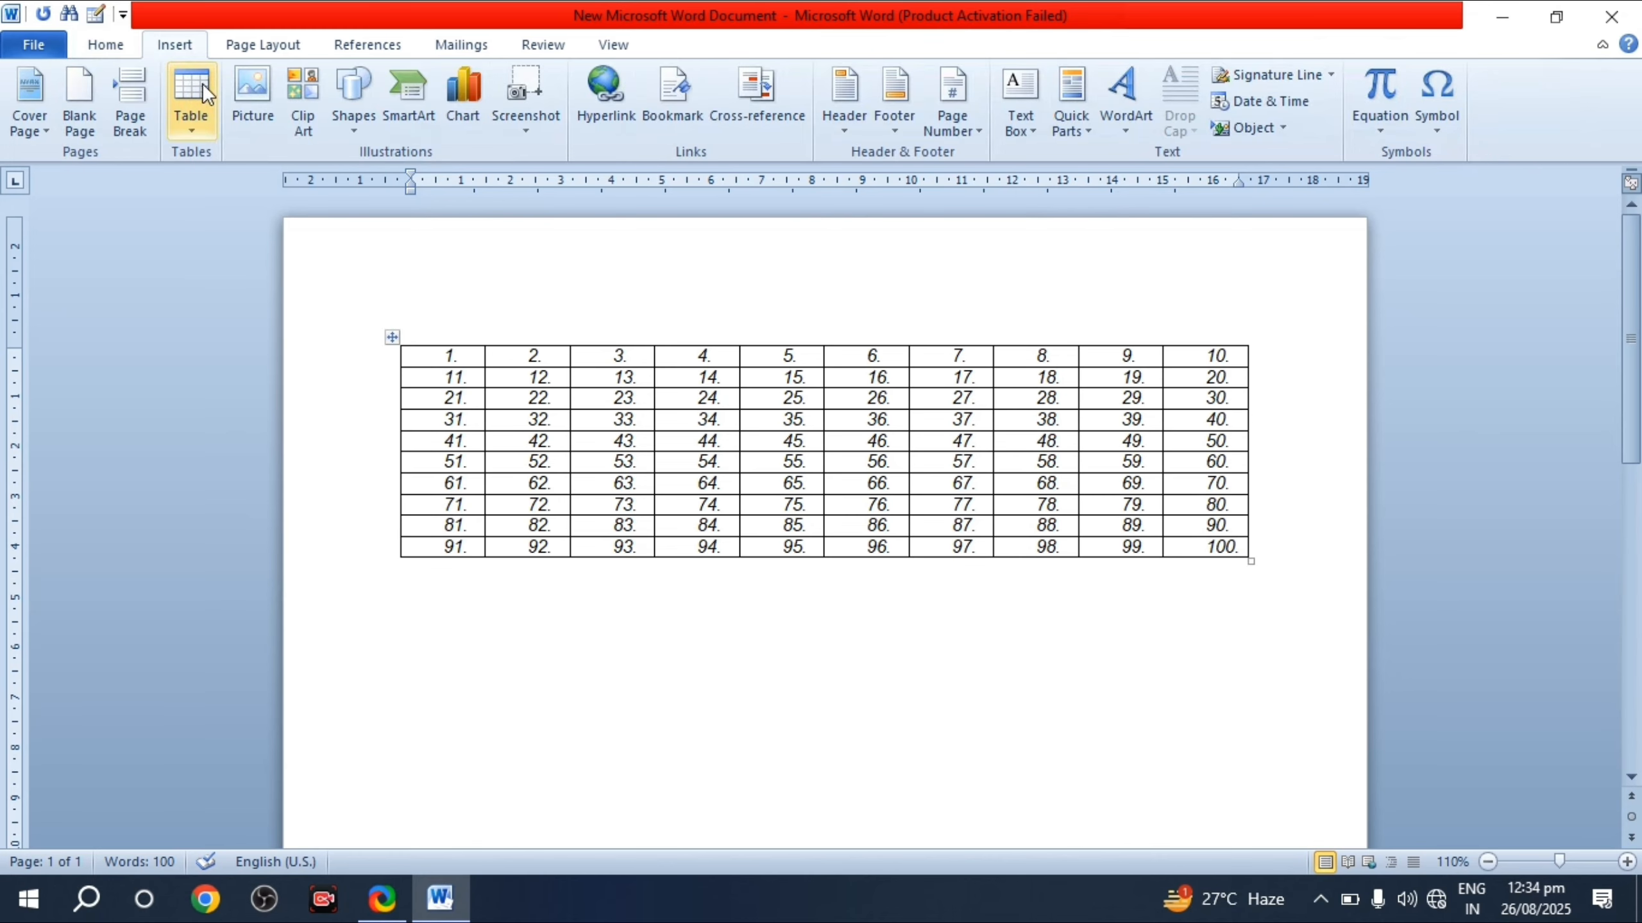
left_click(183, 121)
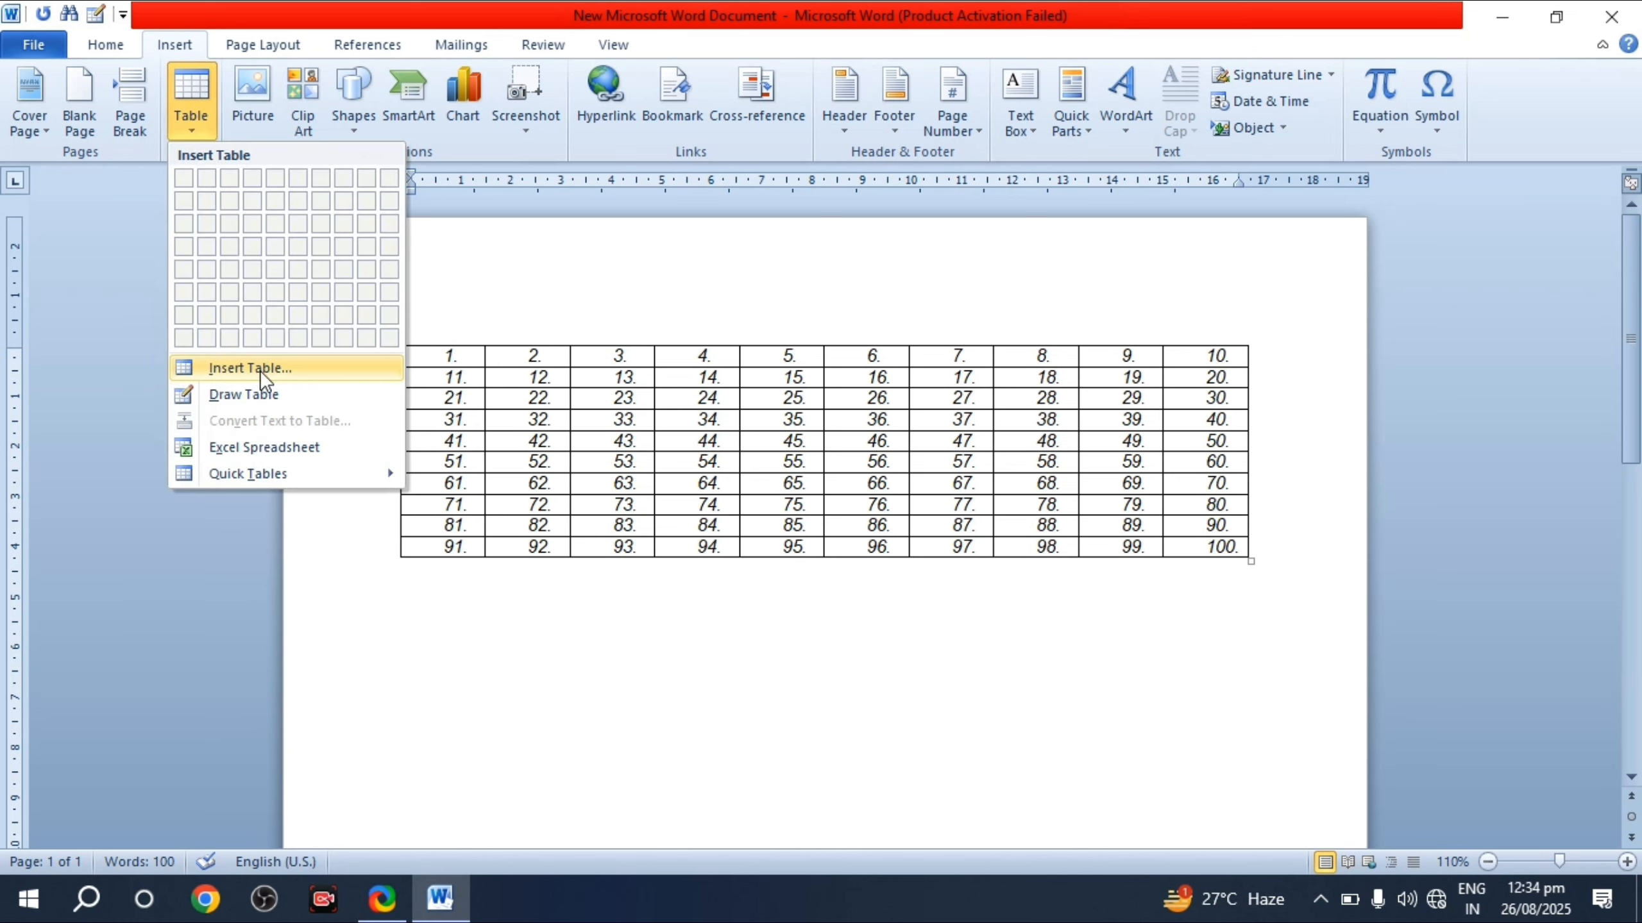
left_click(223, 398)
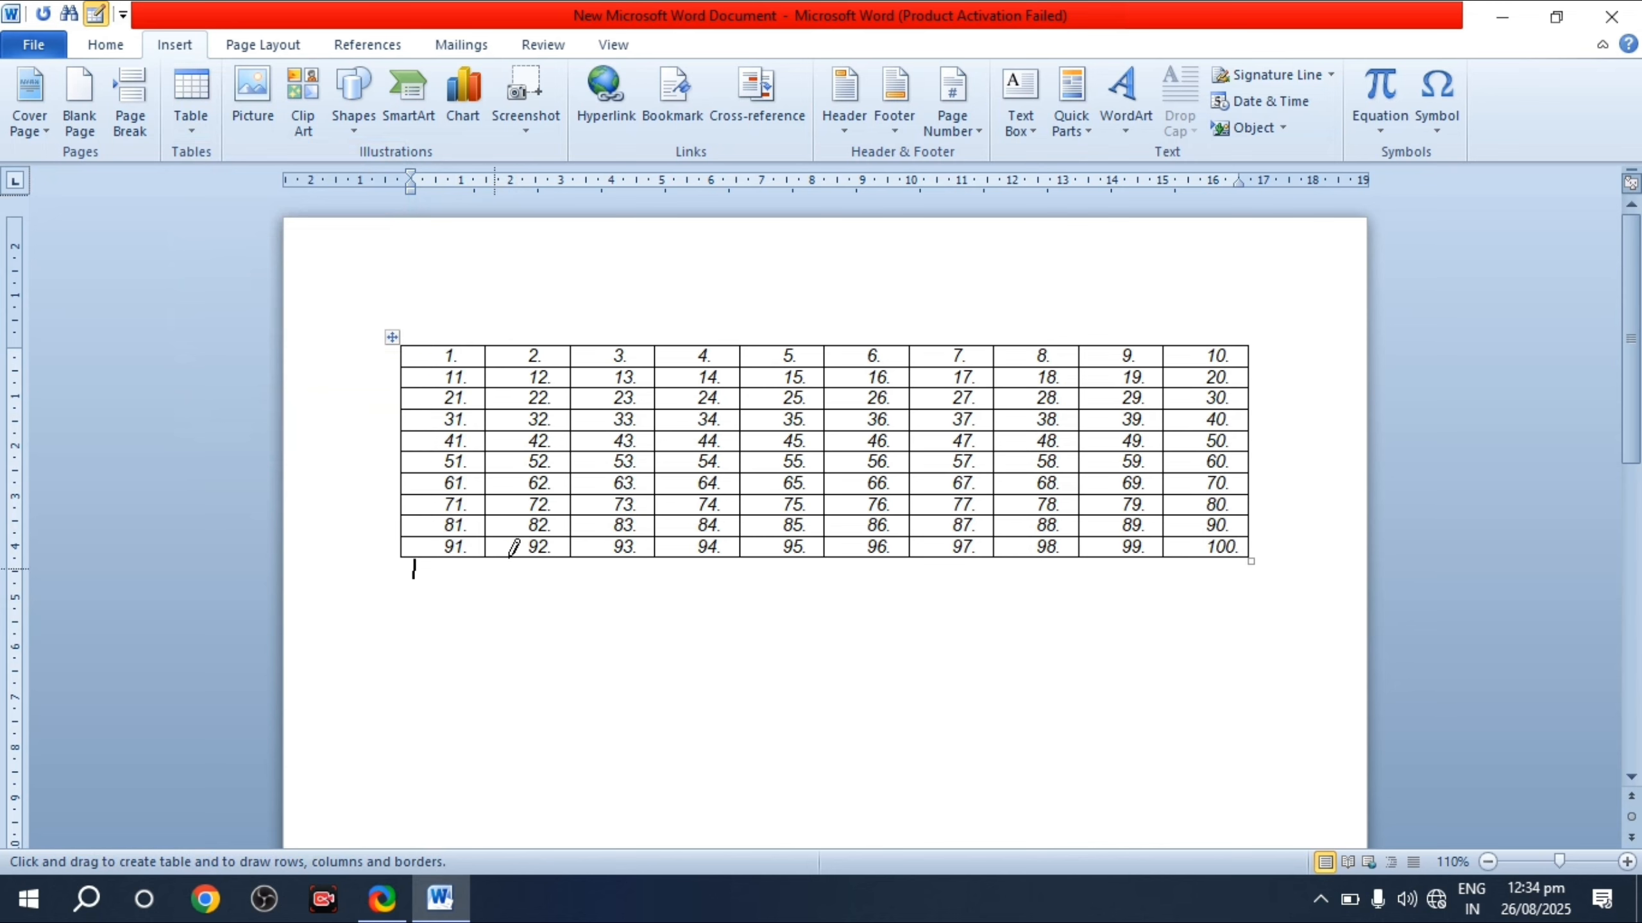
scroll(517, 547, "down", 2)
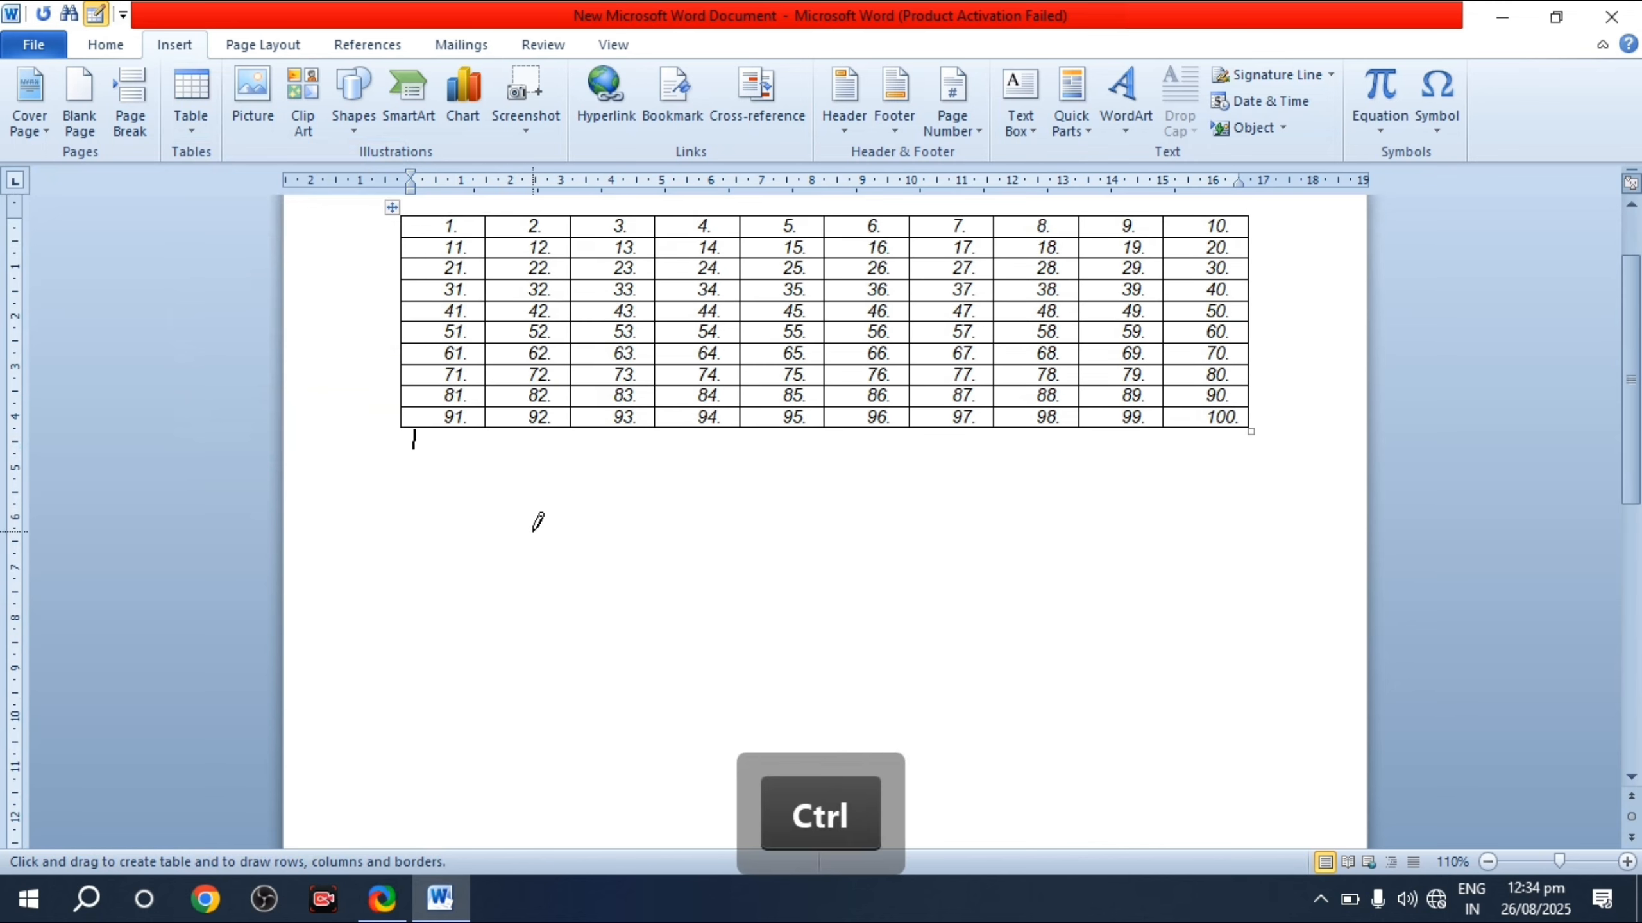
scroll(563, 524, "up", 2)
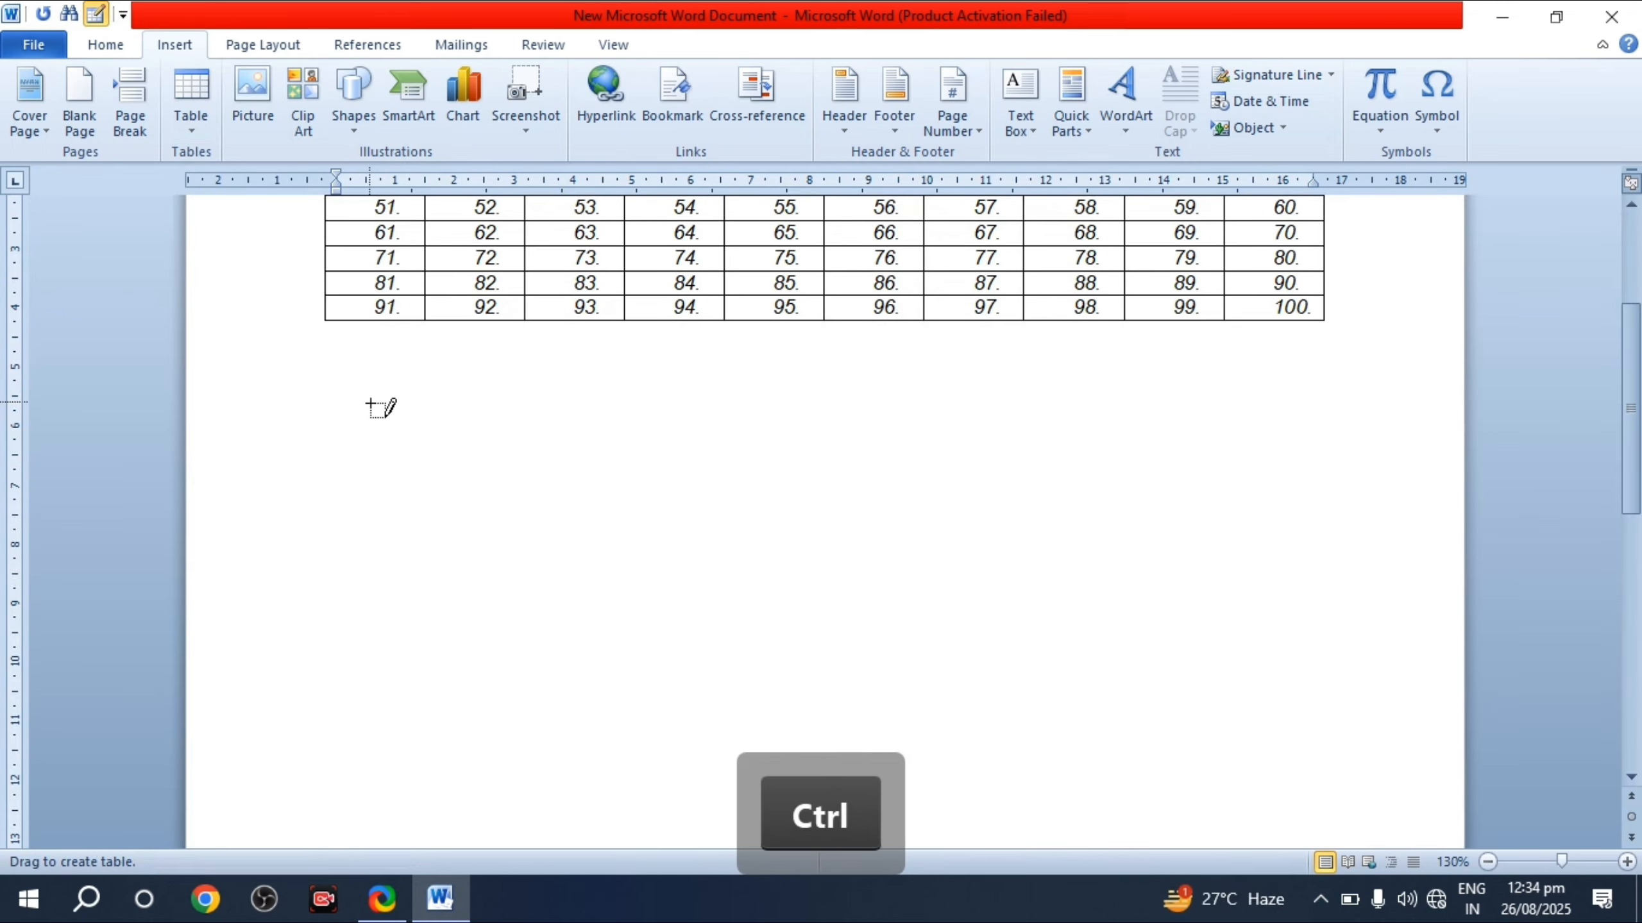
mouse_move(371, 402)
left_mouse_down()
mouse_move(586, 458)
mouse_move(642, 523)
mouse_move(637, 508)
left_mouse_up()
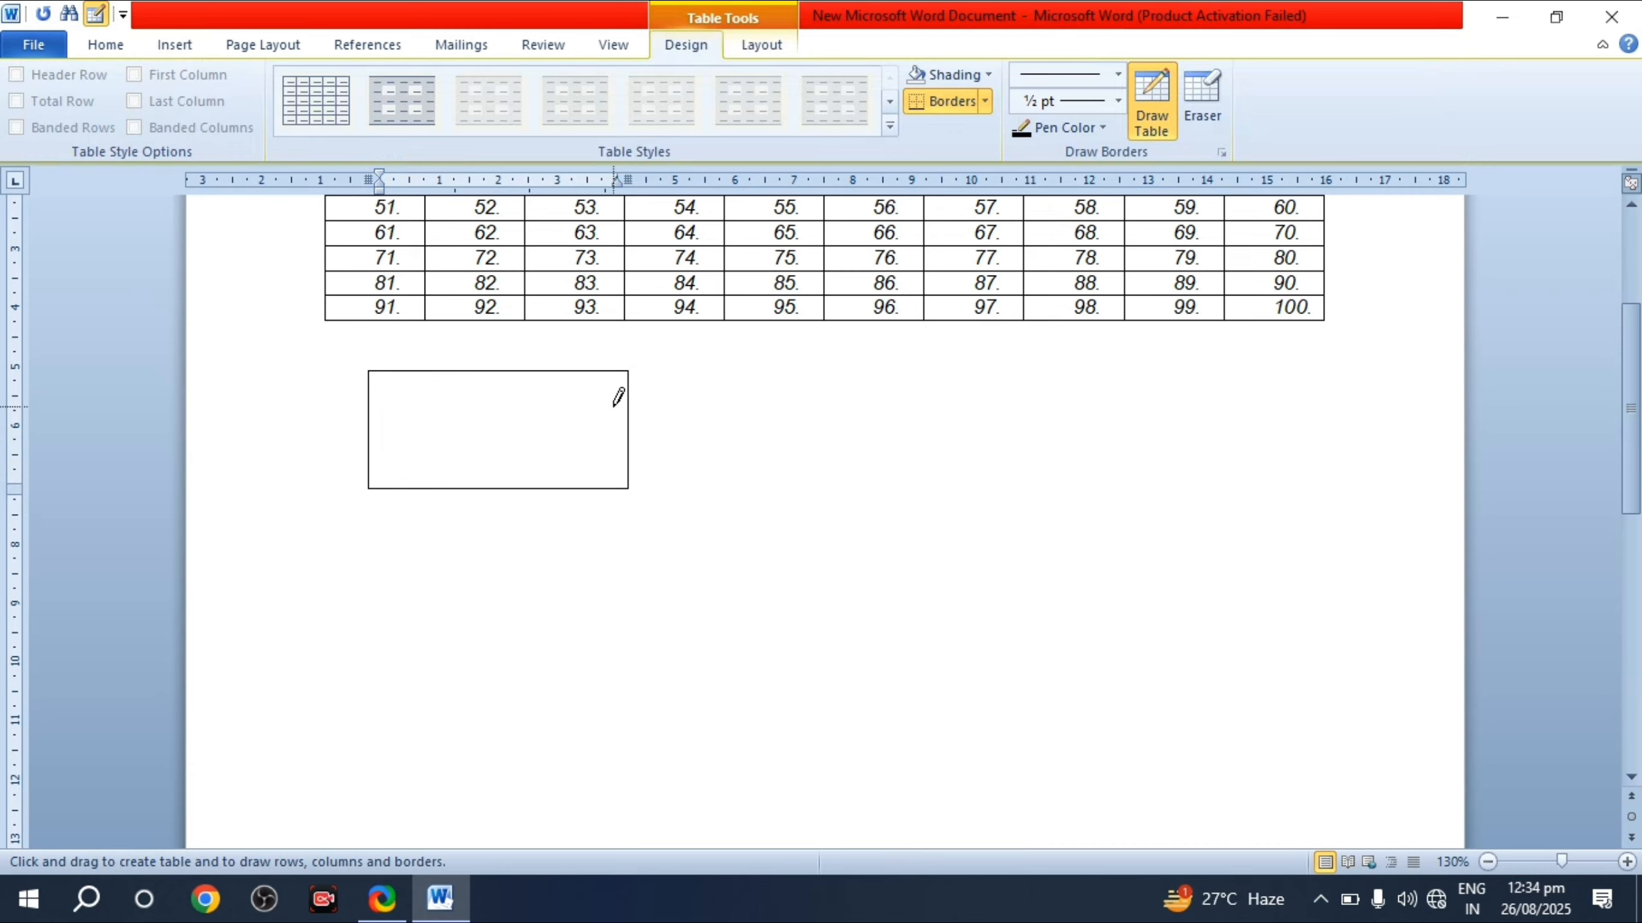
Step: Split the drawn table with a vertical line near its right edge, and divide the narrow right column into two cells
left_click_drag(567, 373, 574, 490)
left_click_drag(566, 427, 630, 428)
scroll(653, 453, "up", 2)
scroll(654, 455, "up", 1)
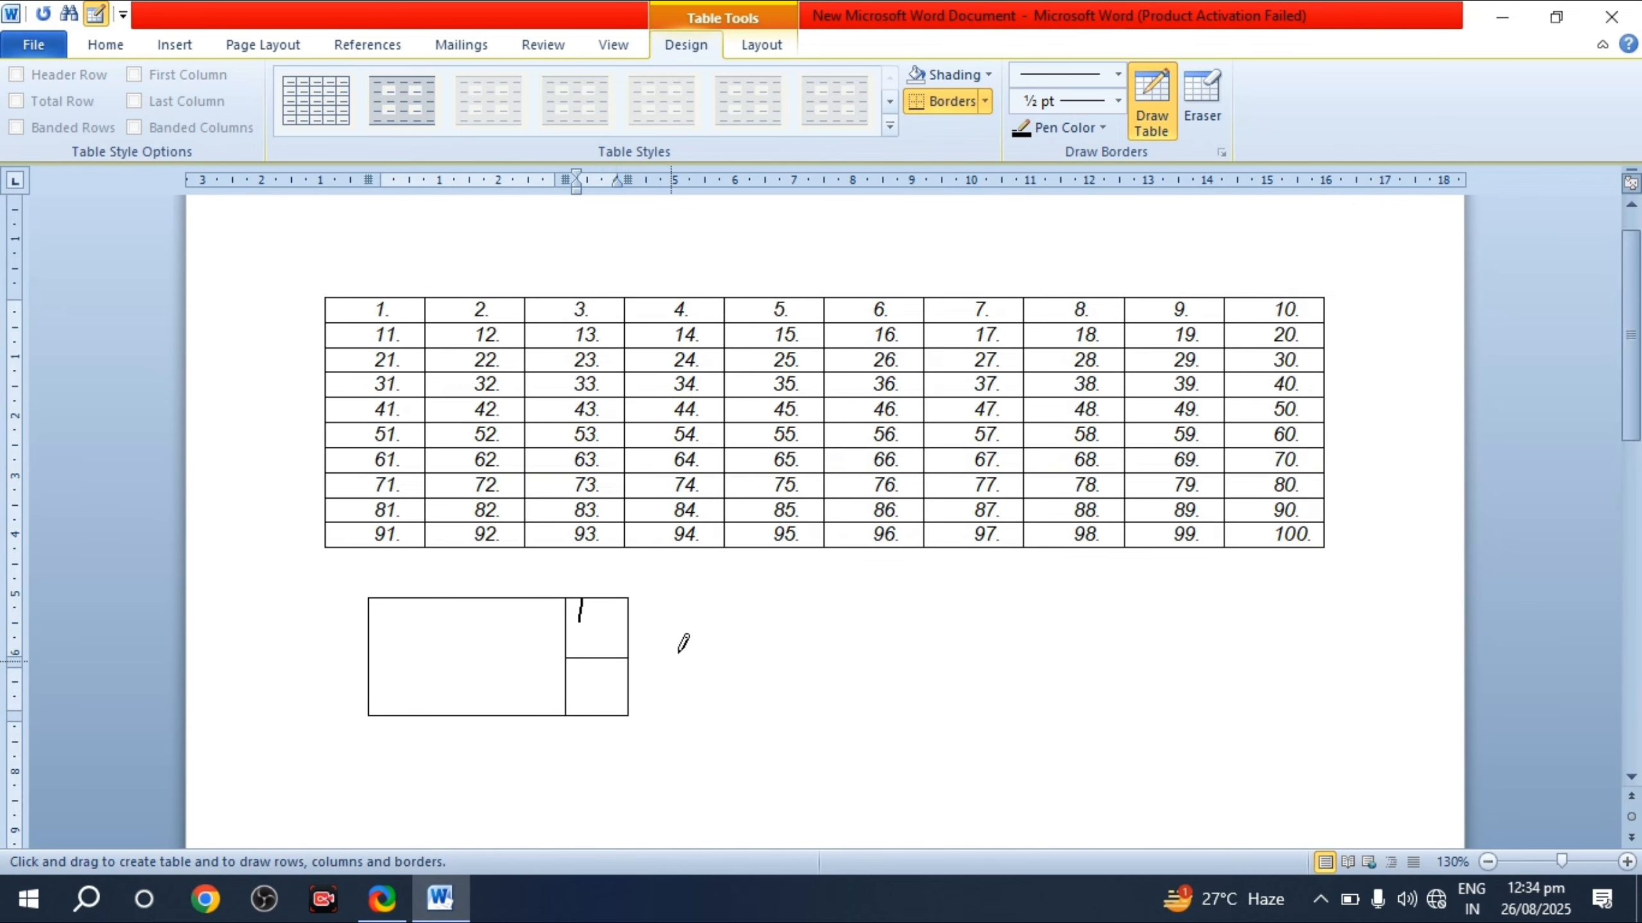
Step: Draw a larger cell about 7.2 cm by 2.5 cm below right of the small table, and add a cell joining the two
scroll(681, 620, "down", 3)
left_click_drag(651, 474, 1074, 623)
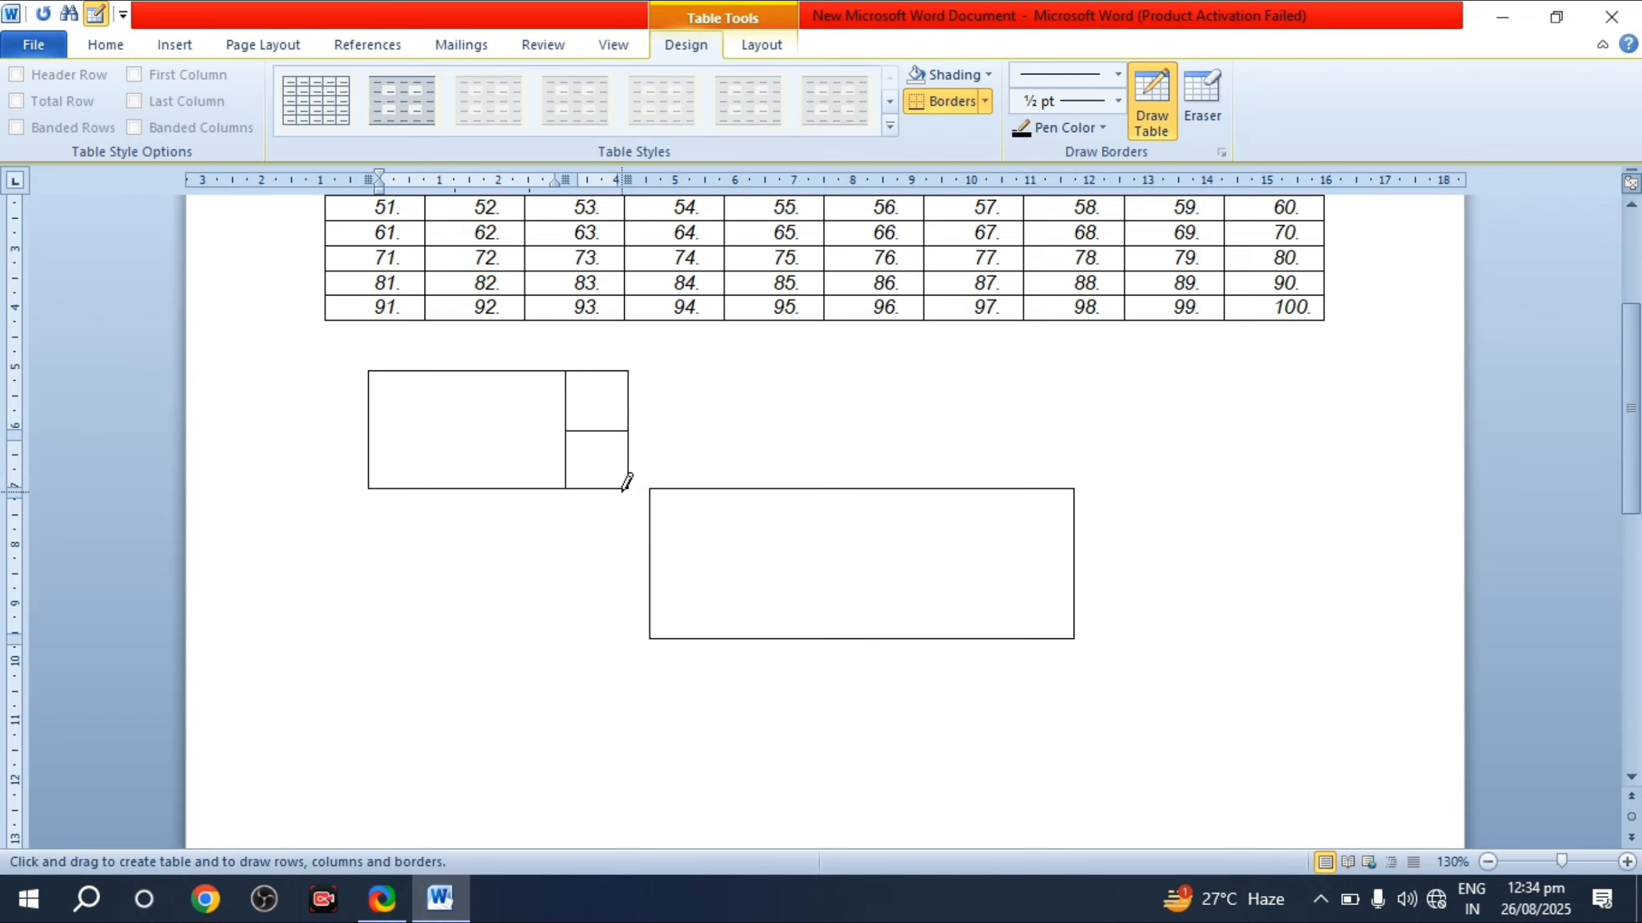
left_click_drag(625, 489, 650, 636)
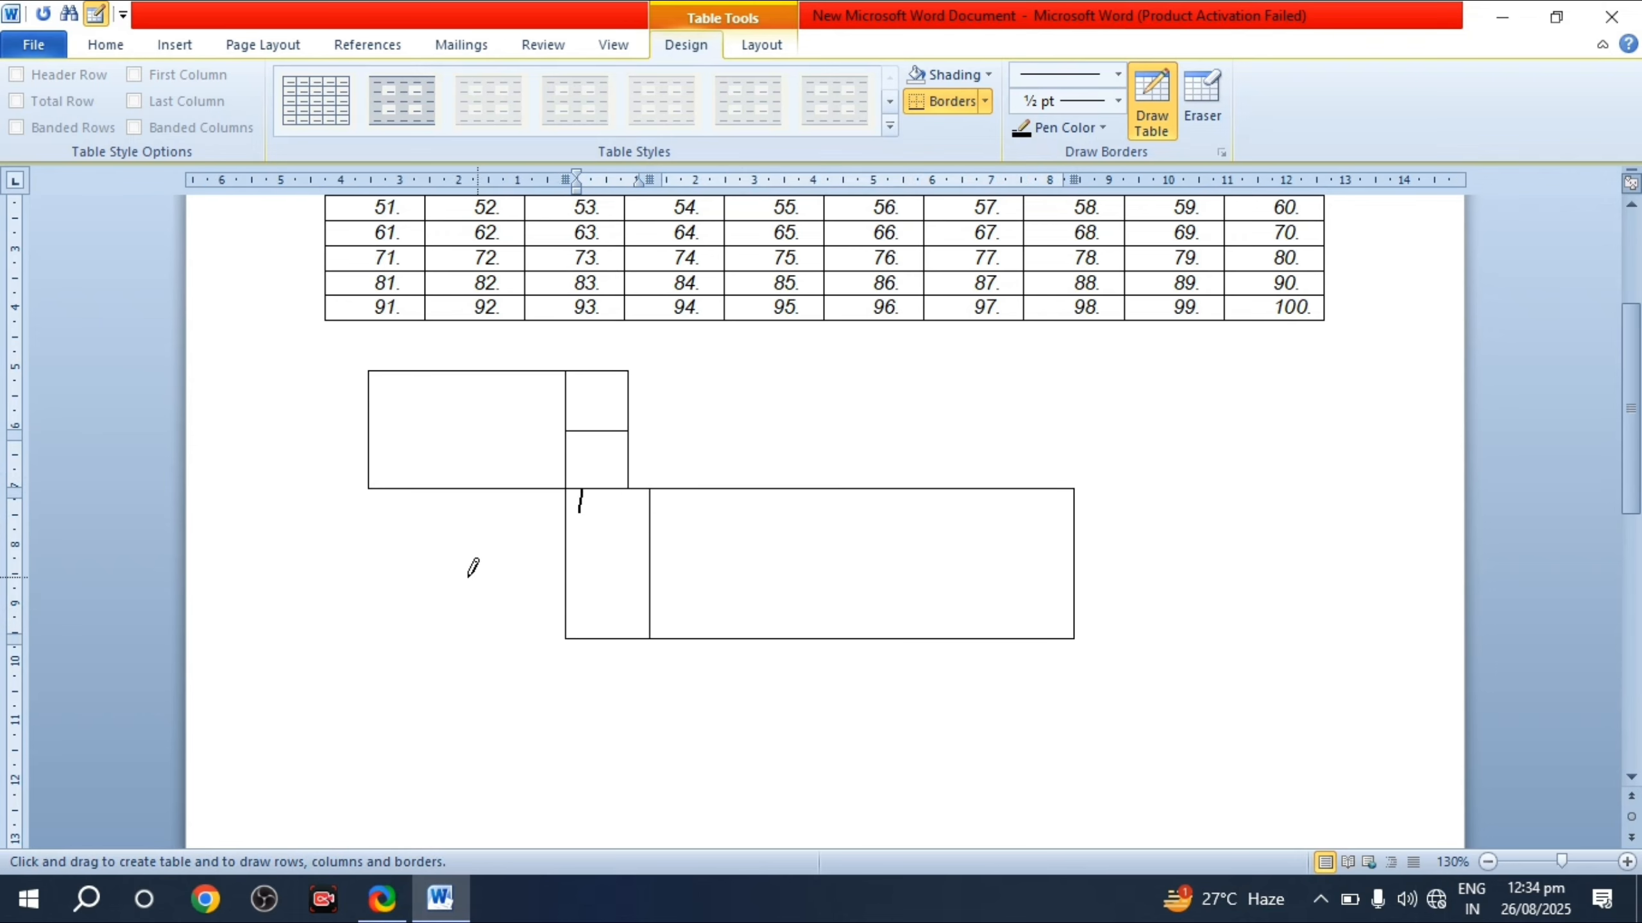
Step: Clear the document by deleting the numbered table and the hand-drawn tables
left_click(173, 46)
left_click(191, 130)
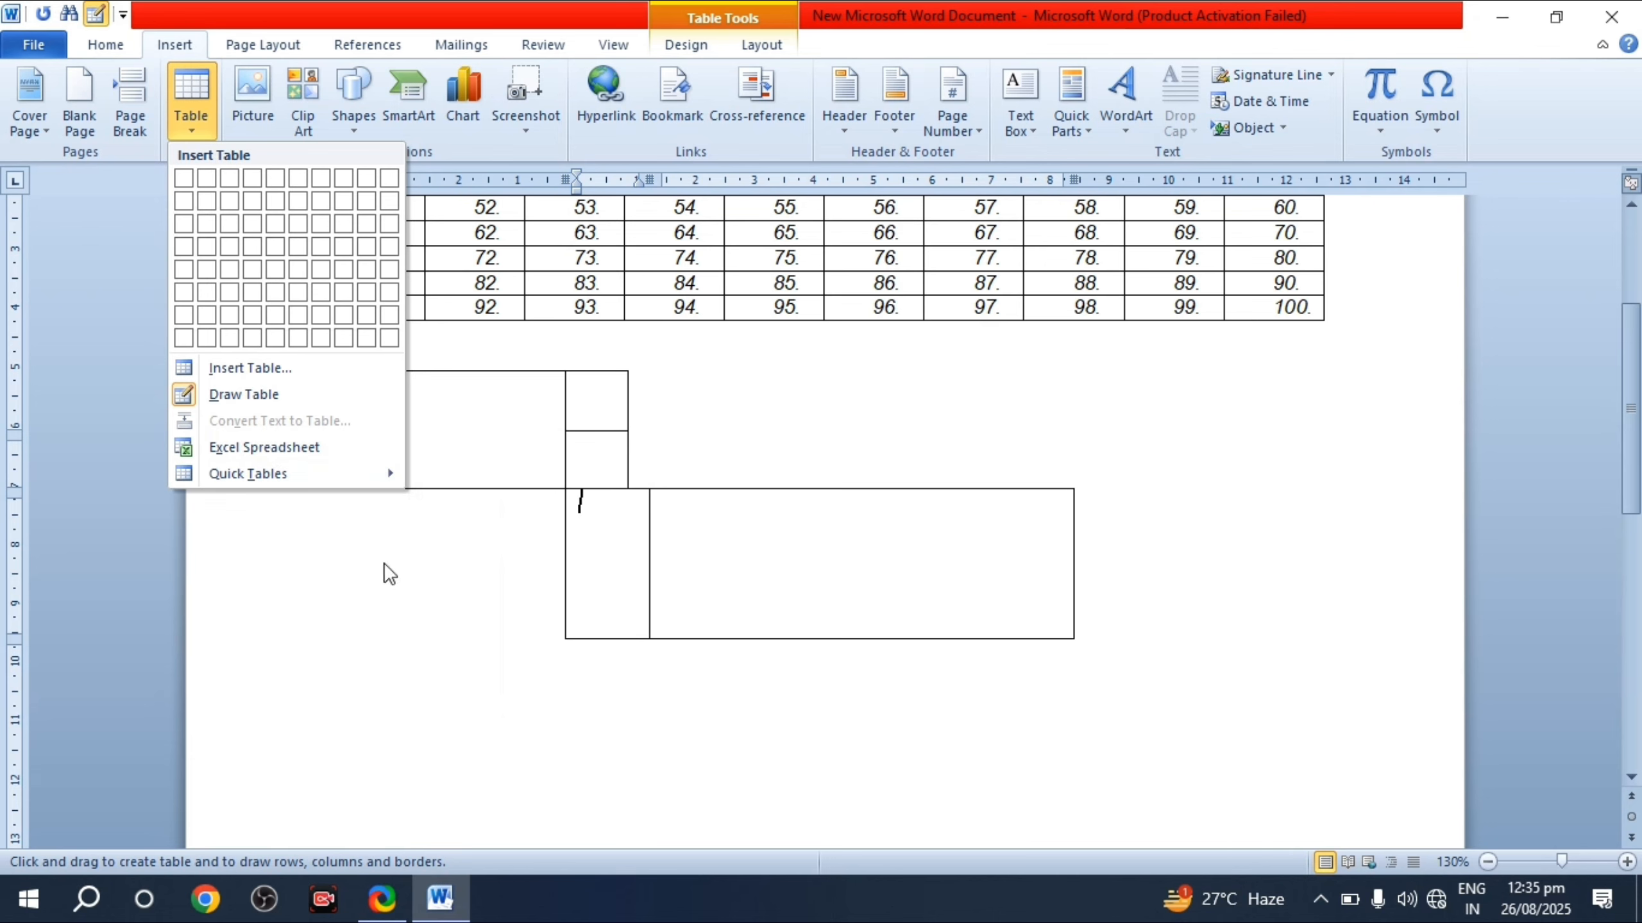
left_click(413, 575)
scroll(421, 568, "up", 5)
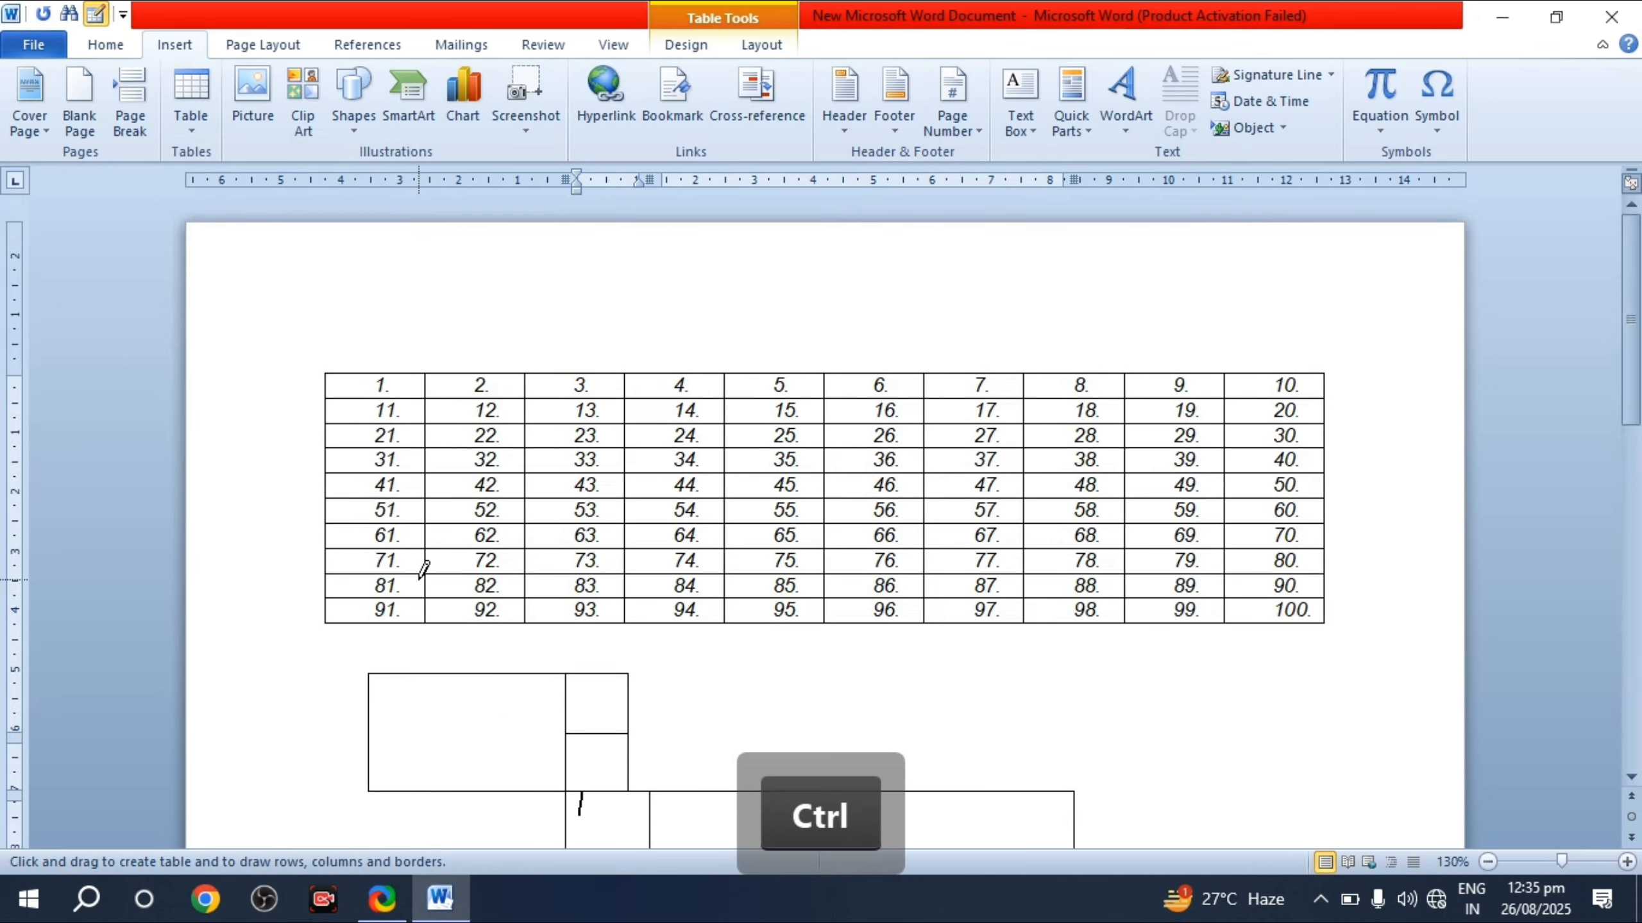
key("ctrl+a")
key("Delete")
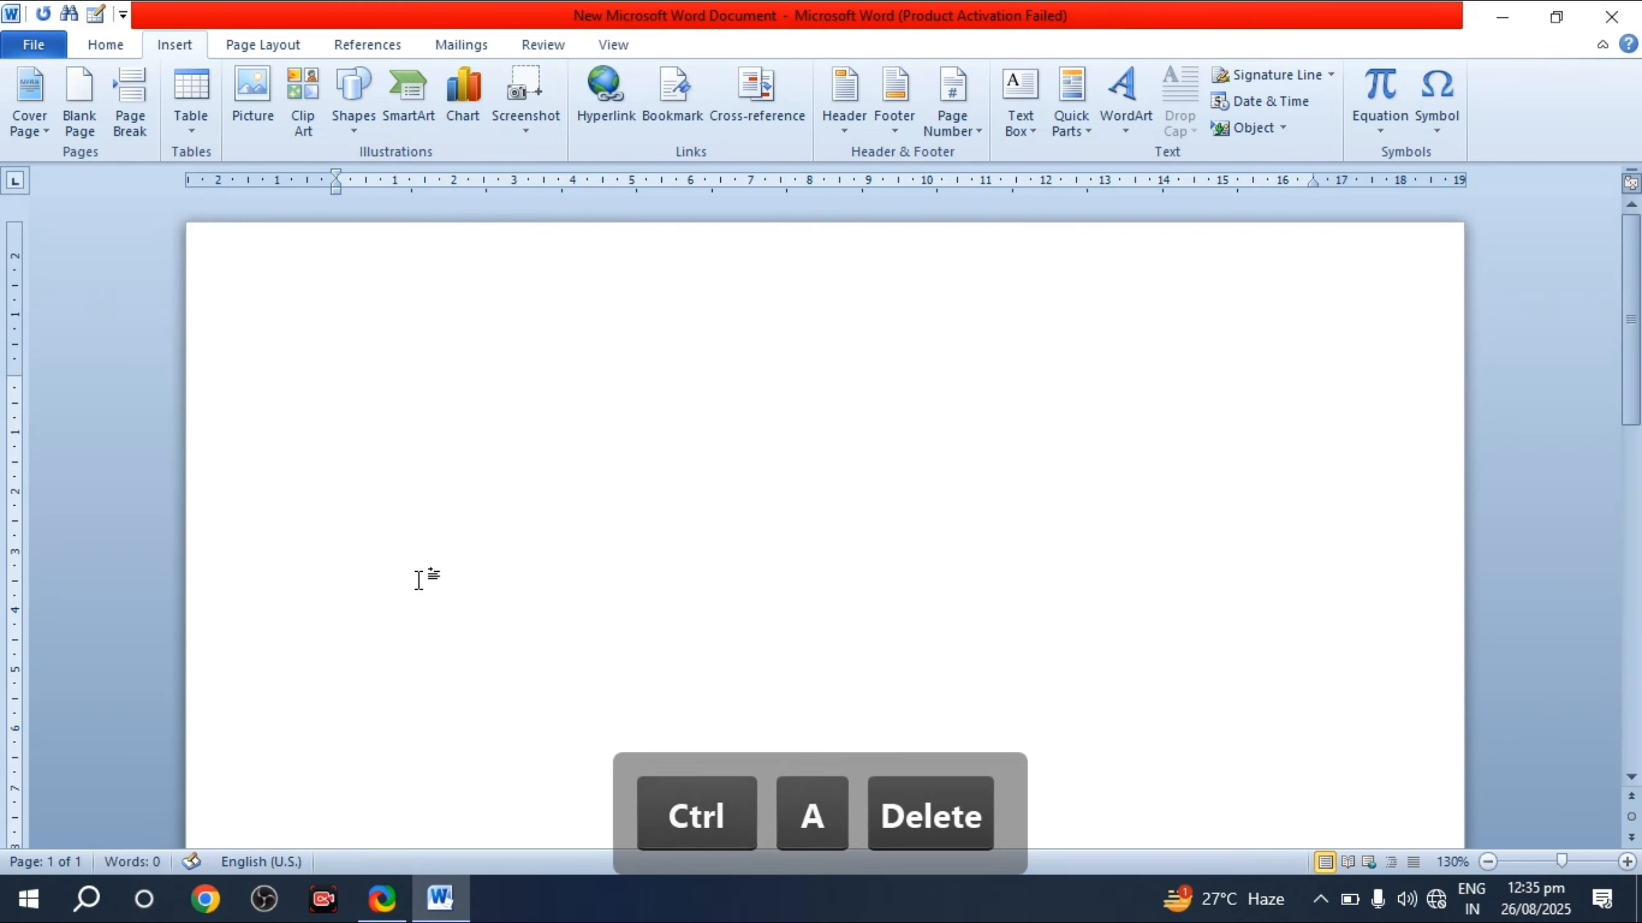
Step: Enter four first names on one line, separated by commas without spaces
type("sa")
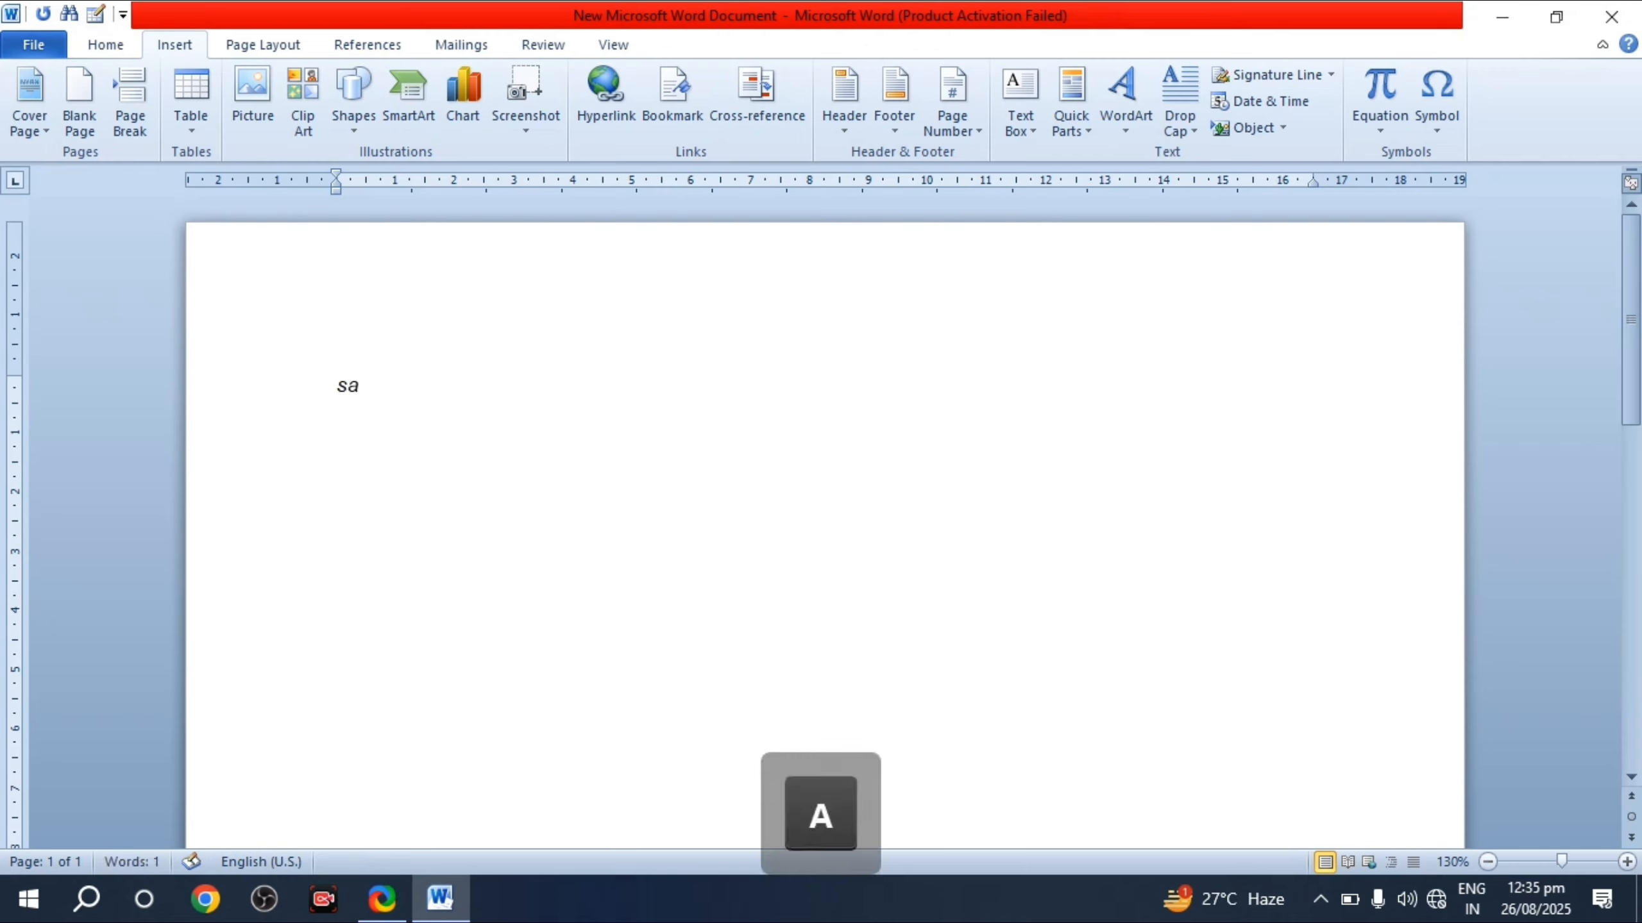
type("tyend,sh")
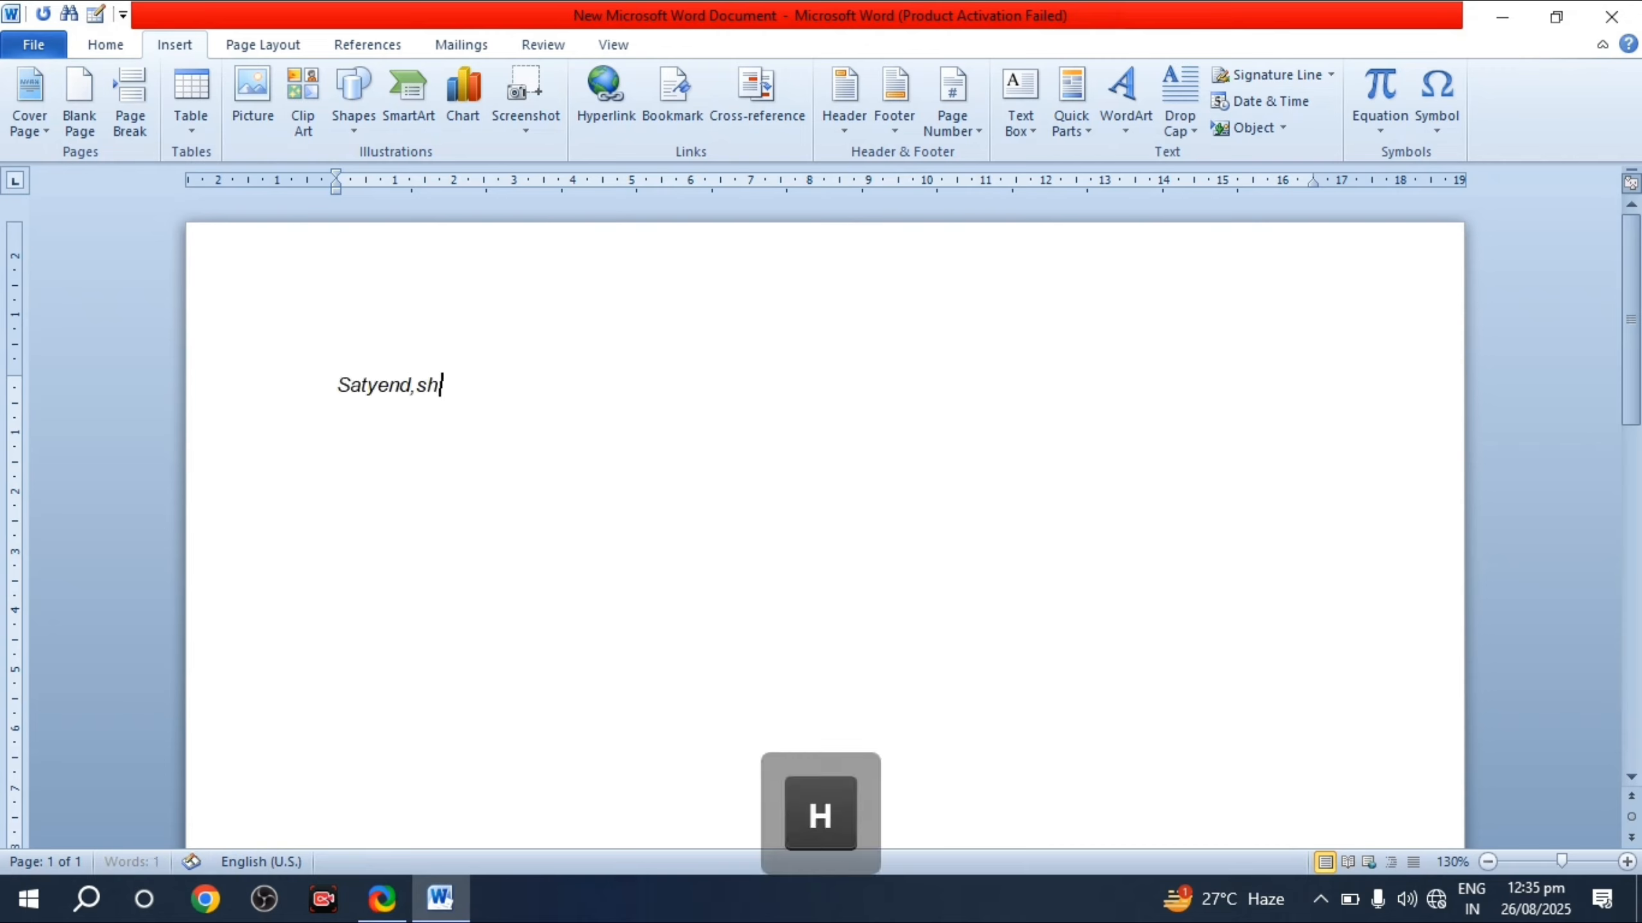
type("ivam,")
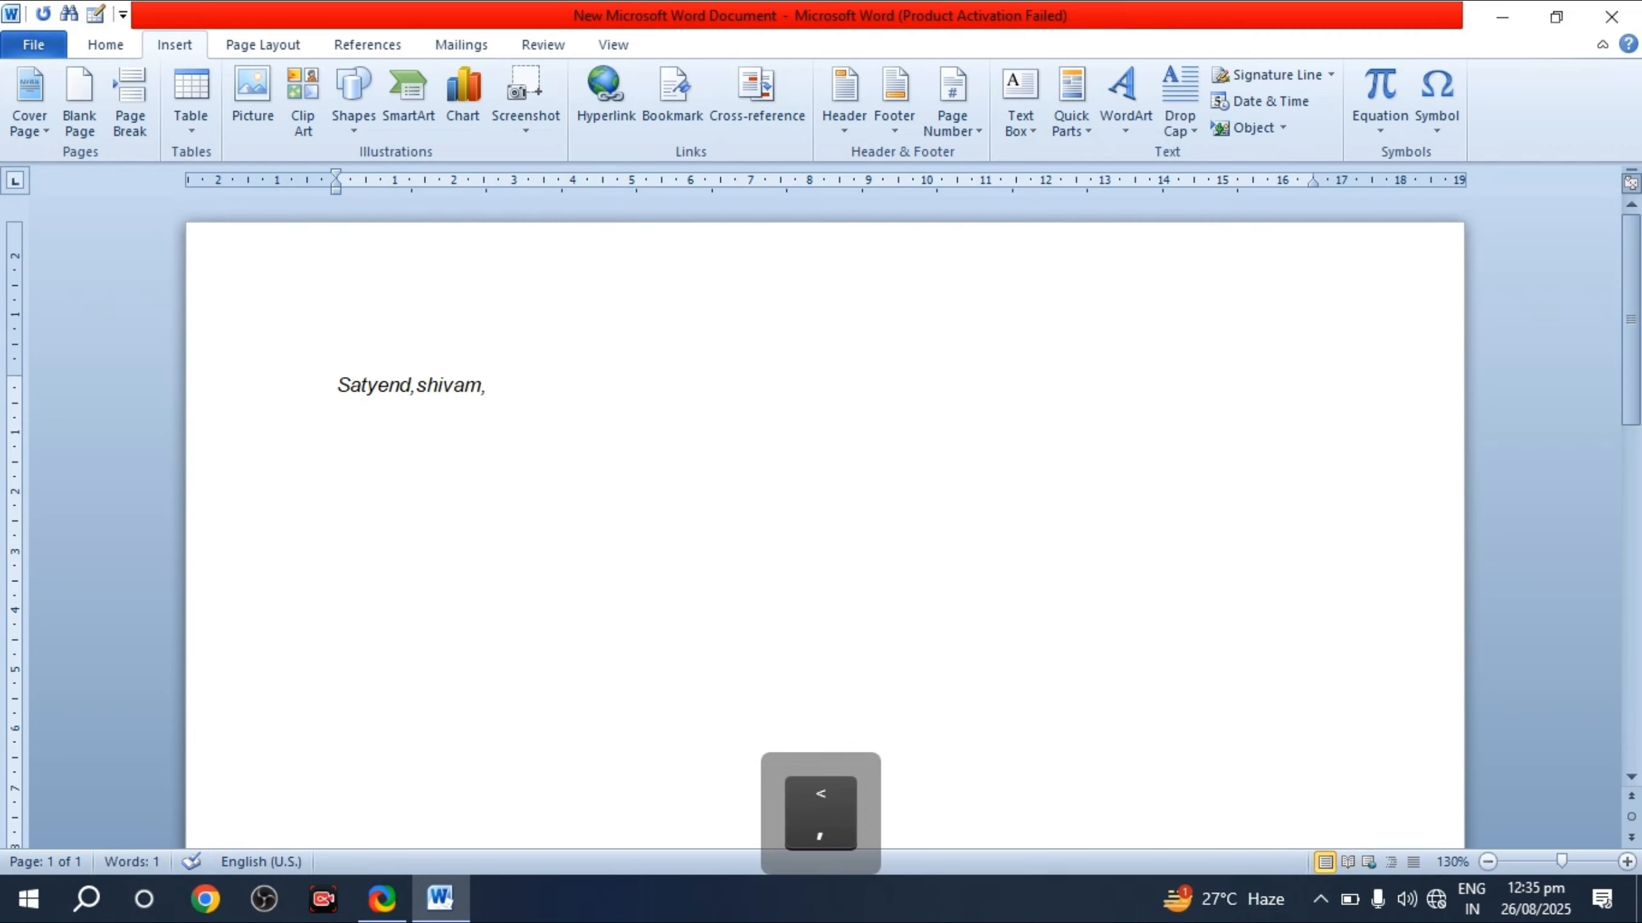
type("akash,ramesh")
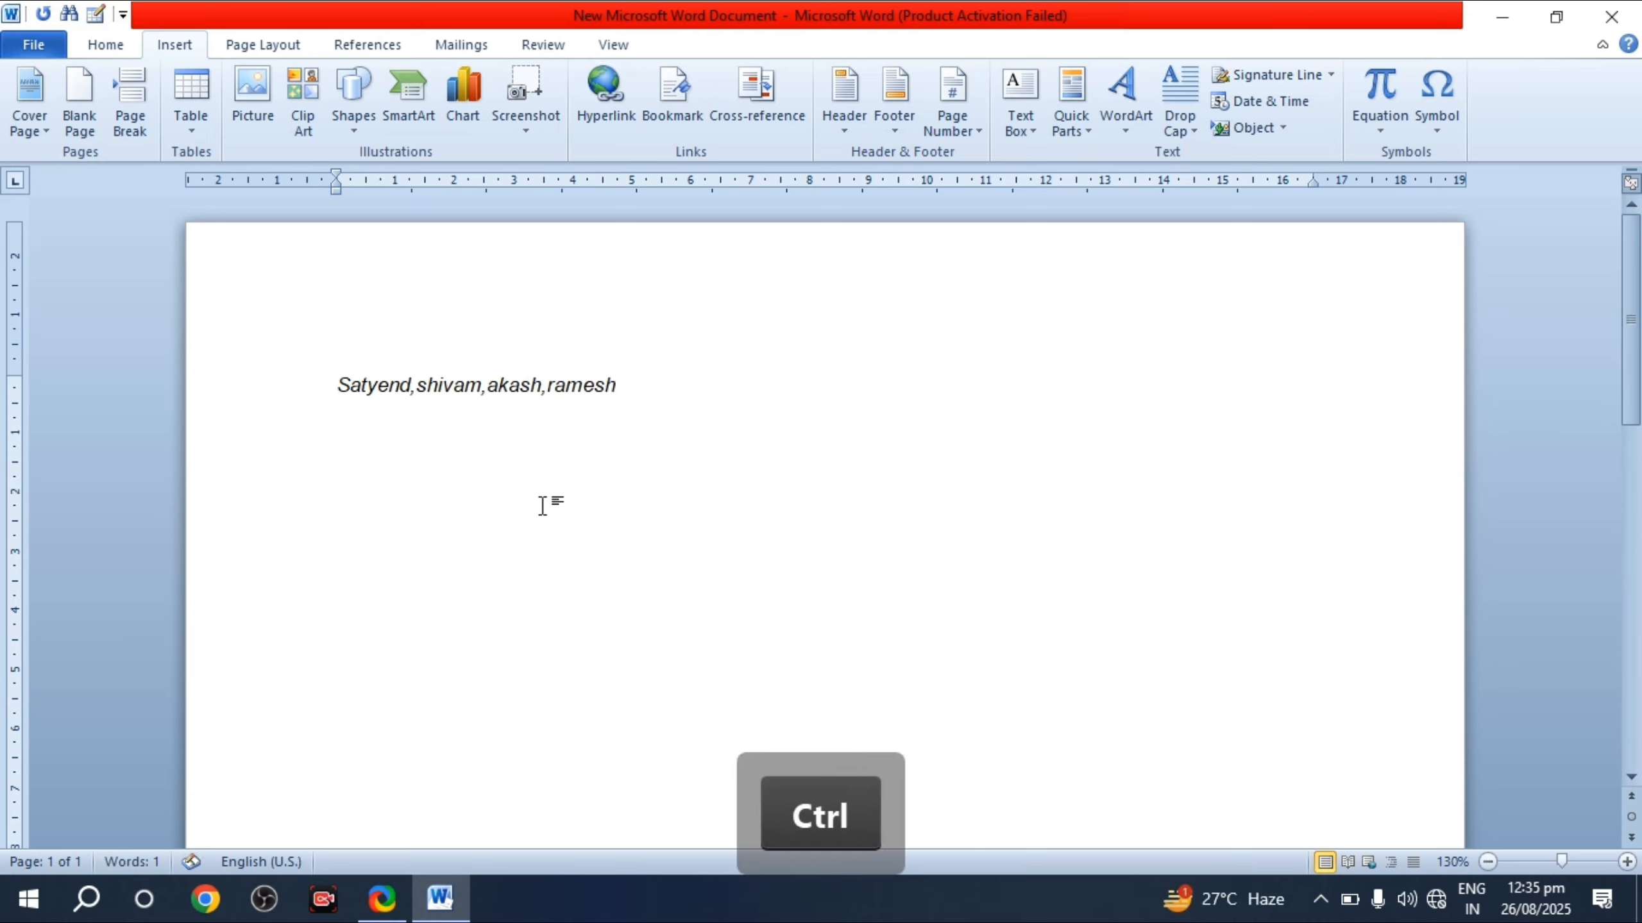
key("ctrl+a")
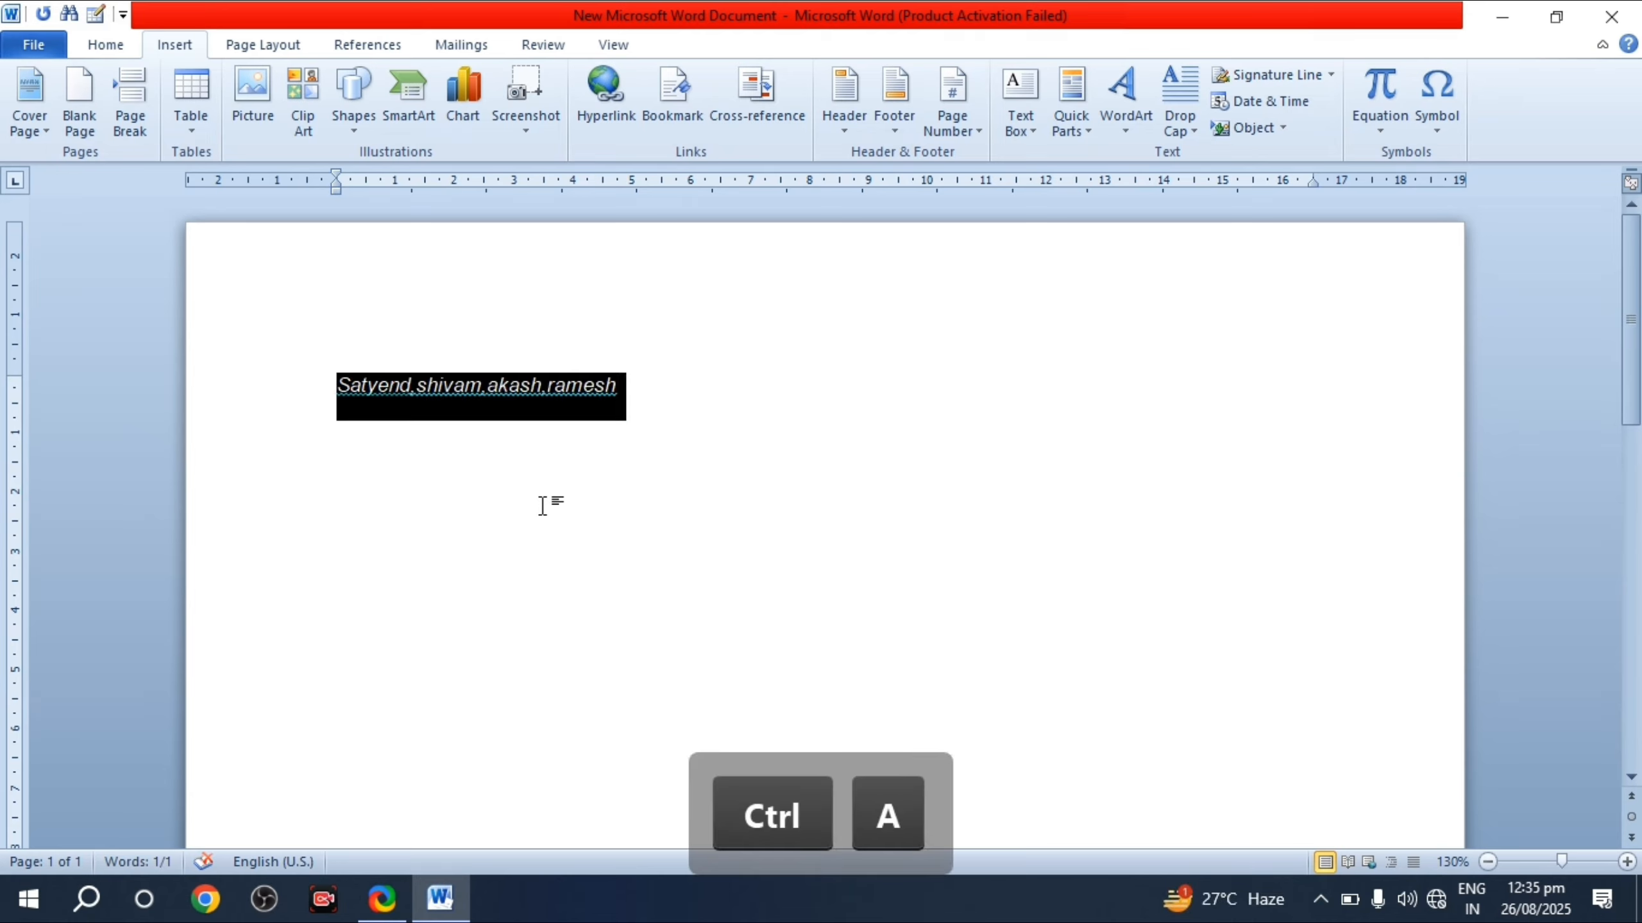
left_click(194, 130)
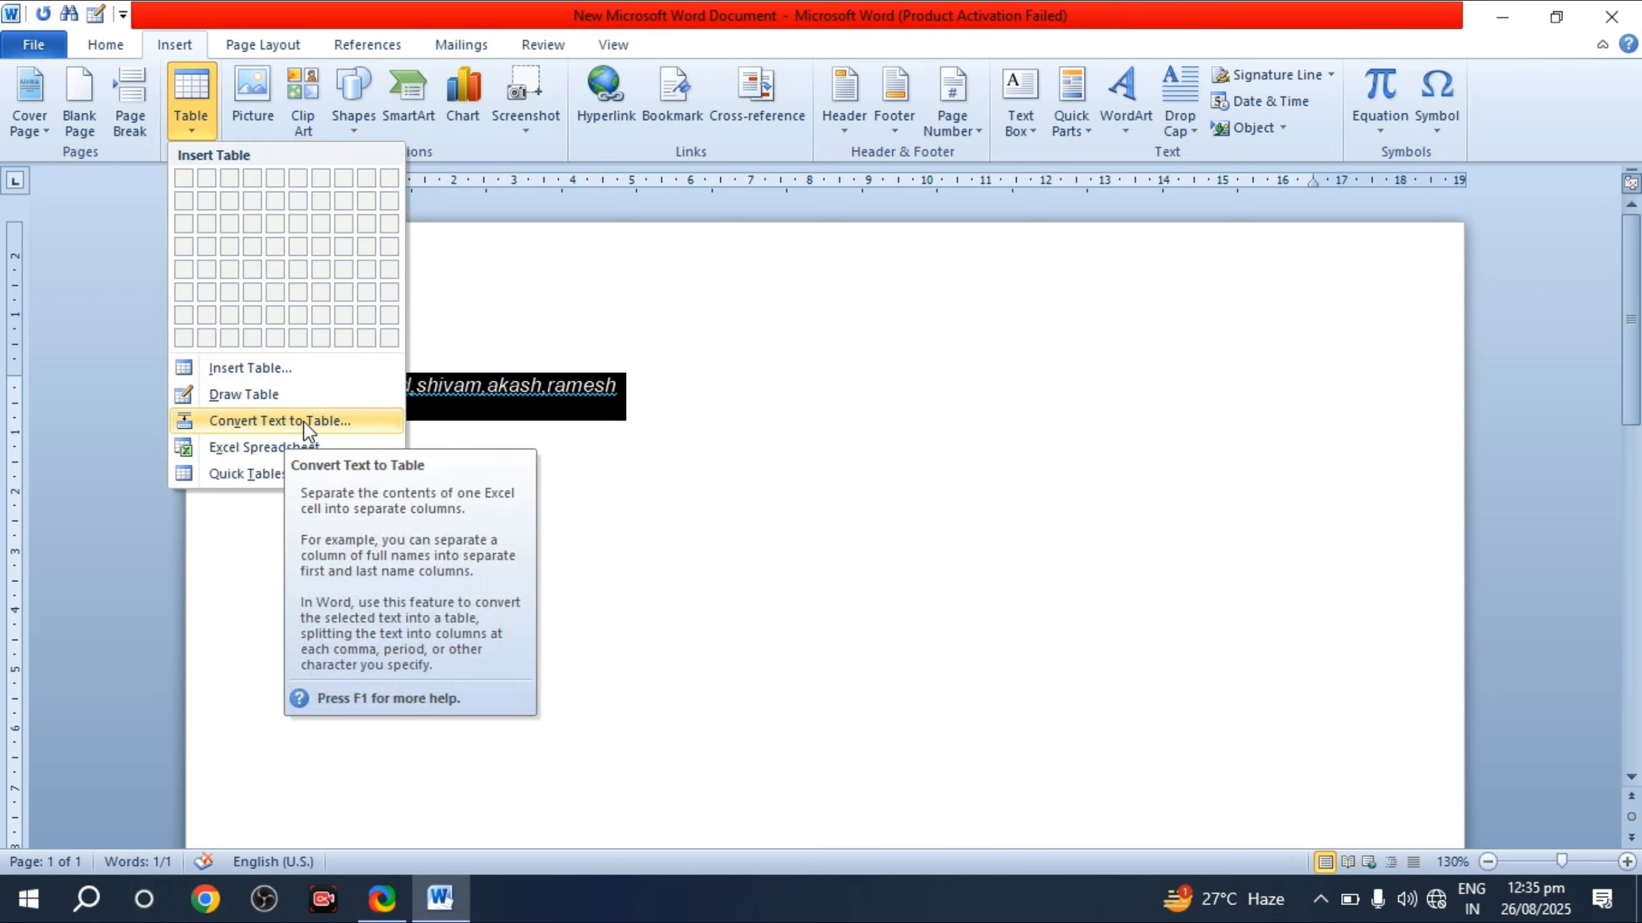
left_click(719, 395)
left_click(675, 396)
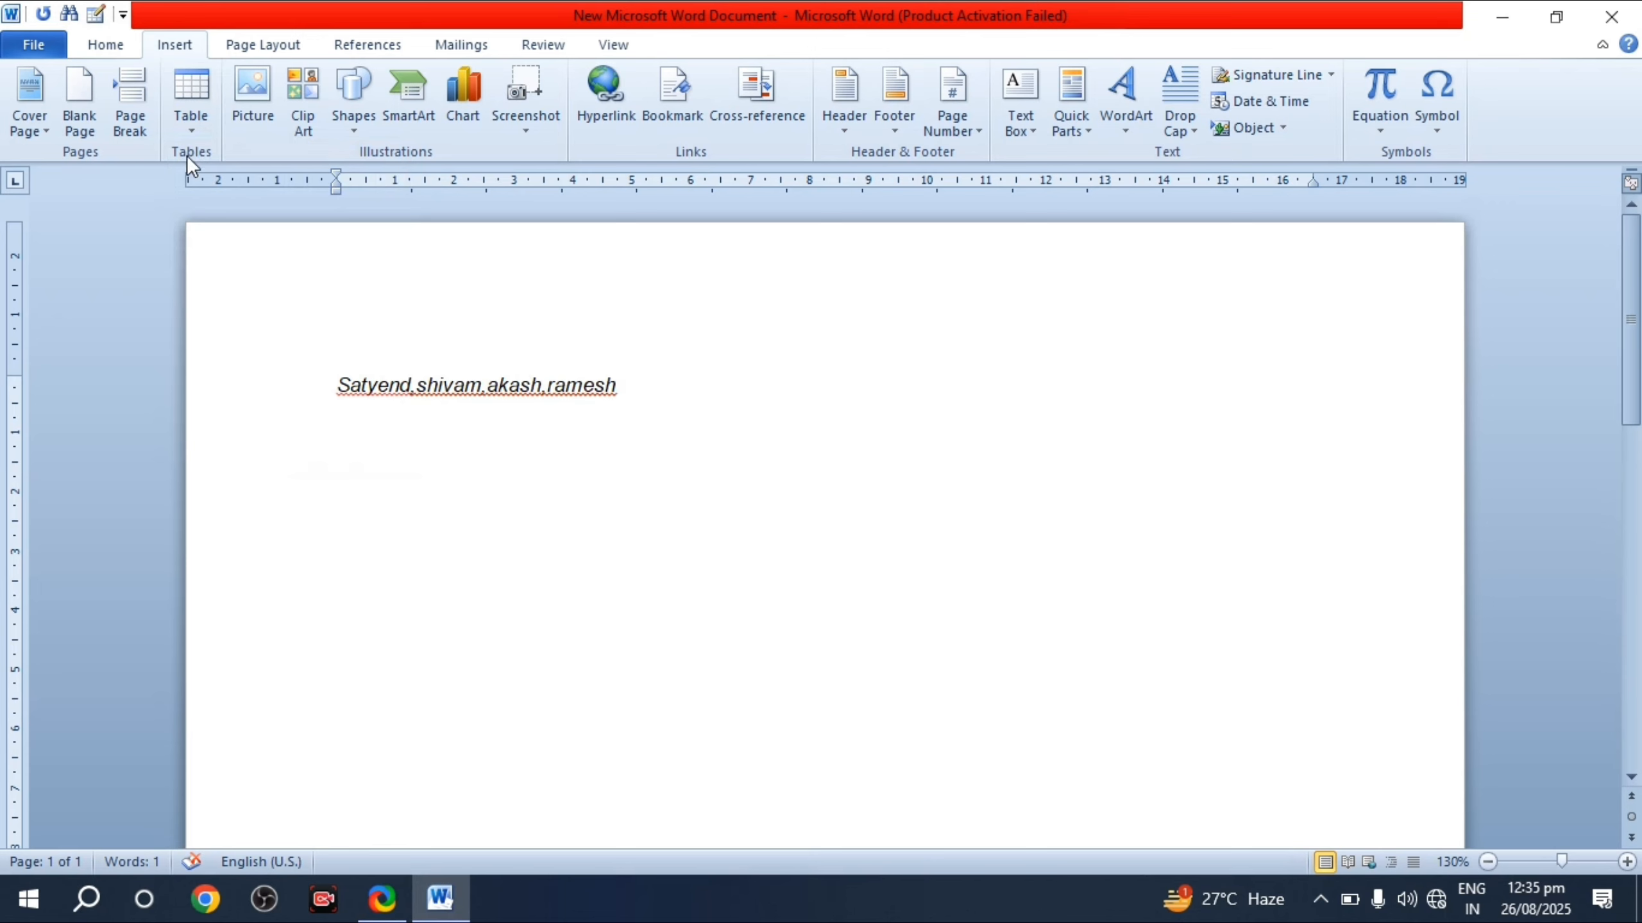
left_click(191, 128)
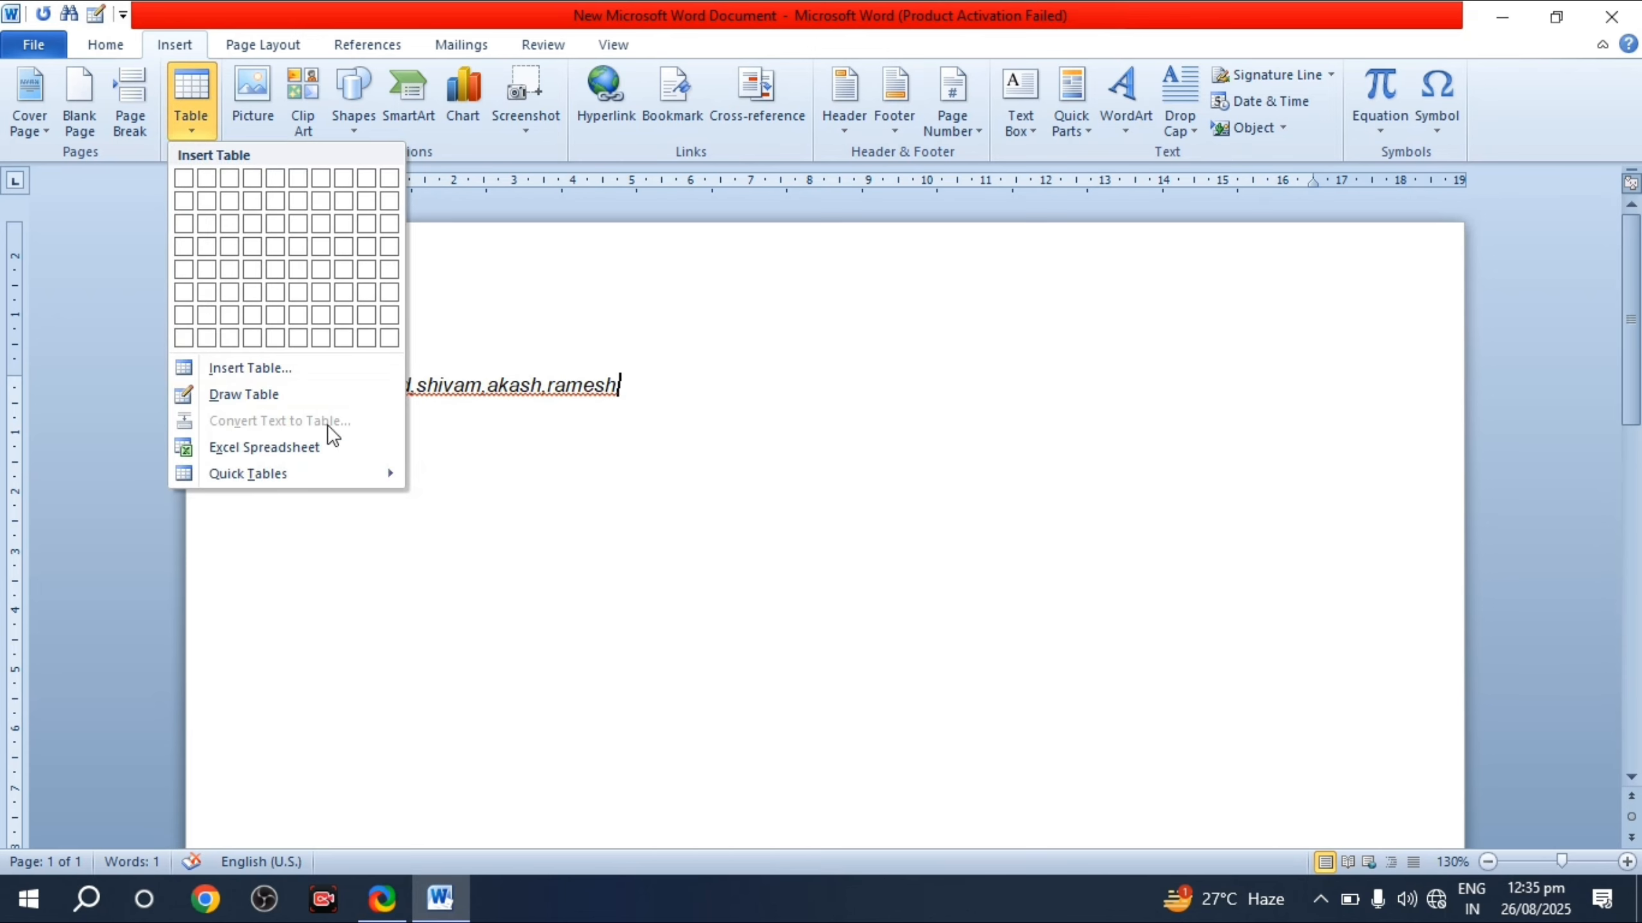
left_click(732, 451)
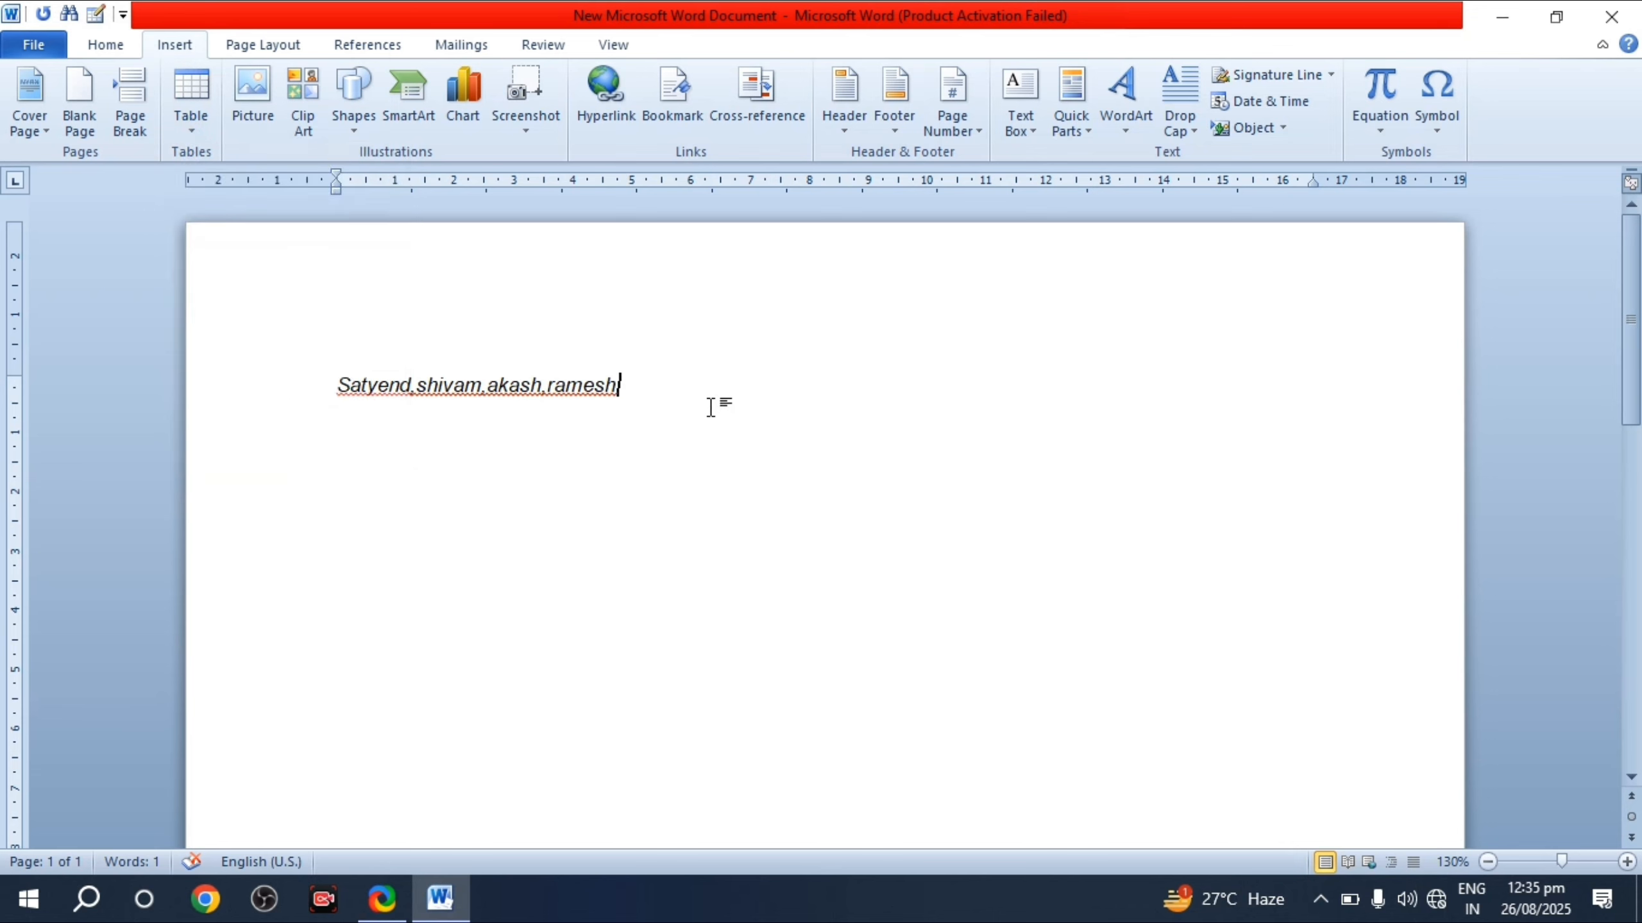
Step: Convert the line of names into a four-column table with automatic fixed column width, separating the text at commas
left_click_drag(711, 404, 351, 386)
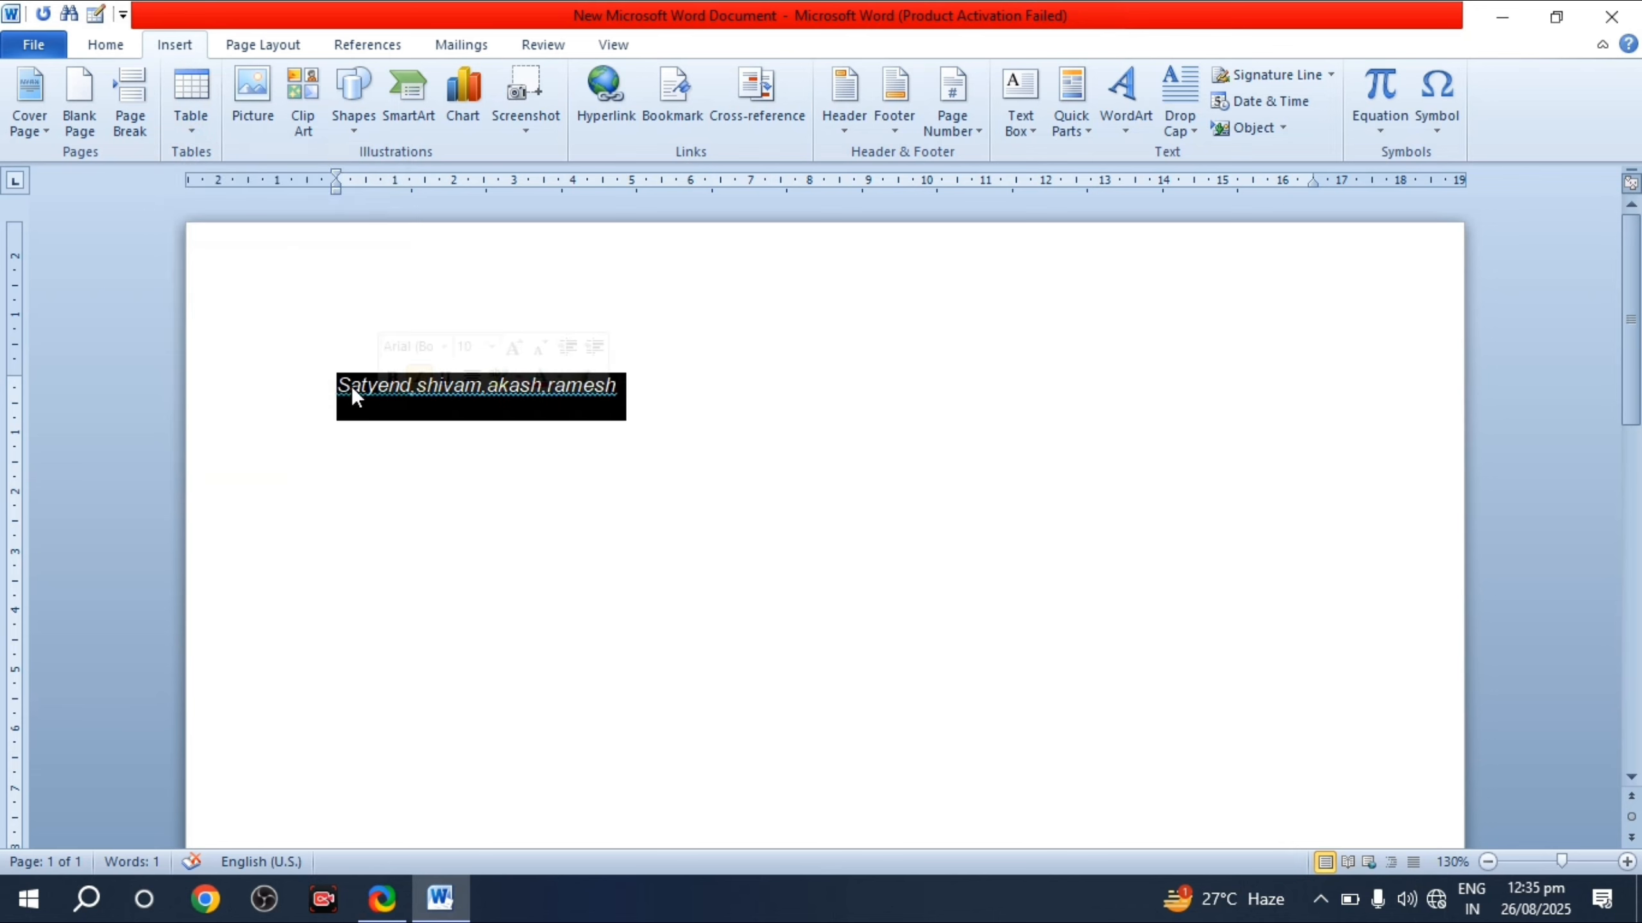
double_click(199, 133)
left_click(192, 128)
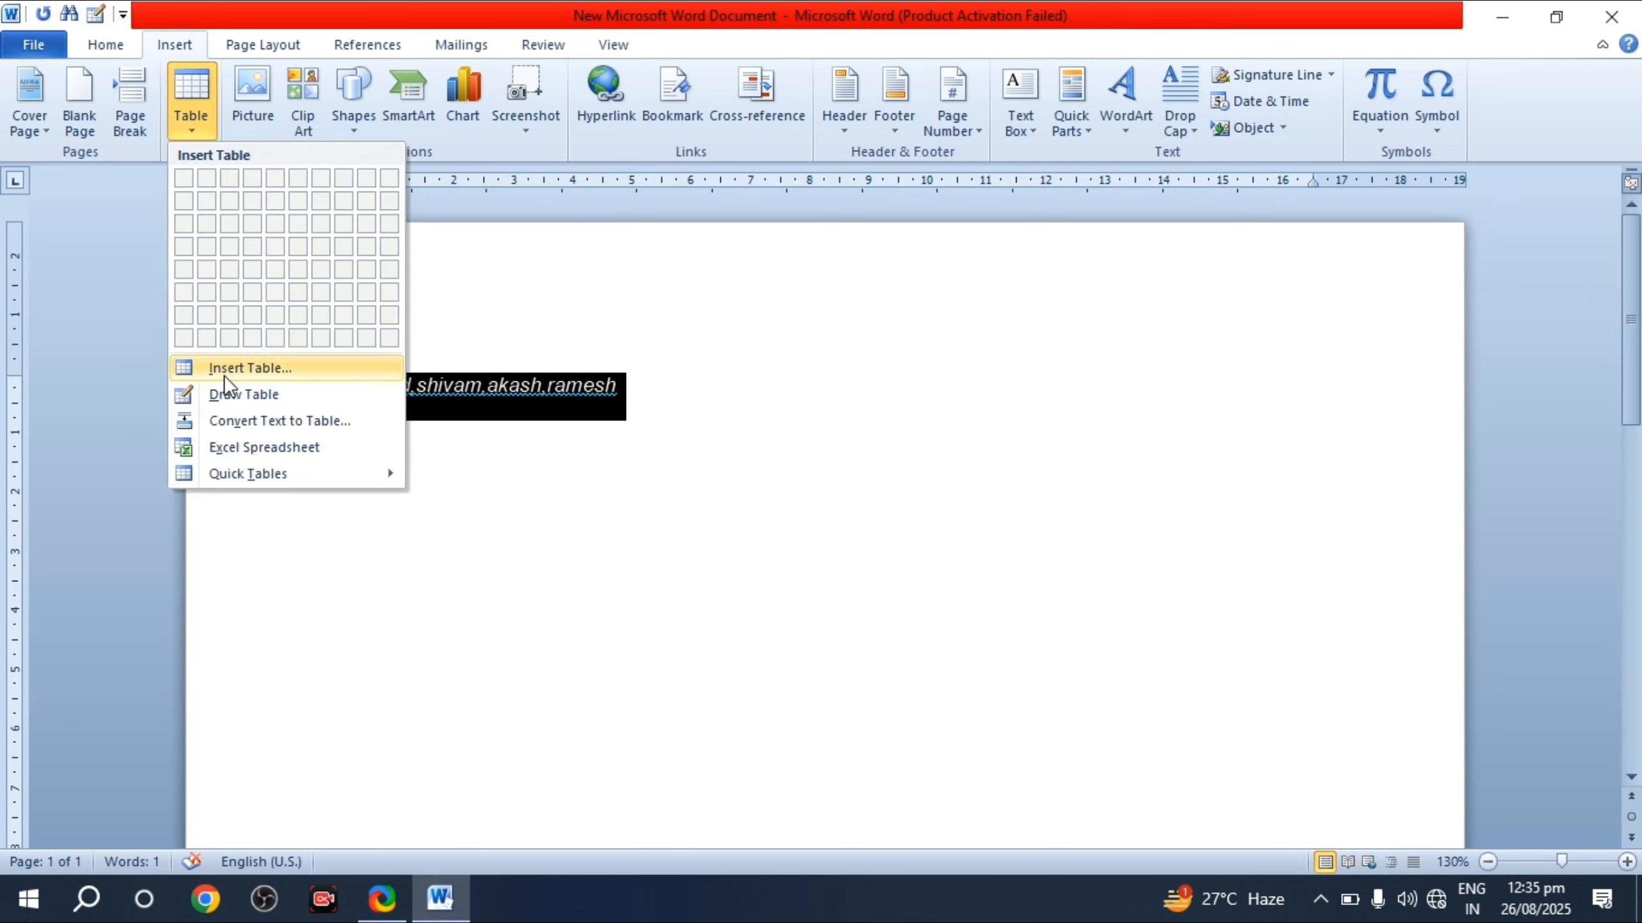
left_click(248, 422)
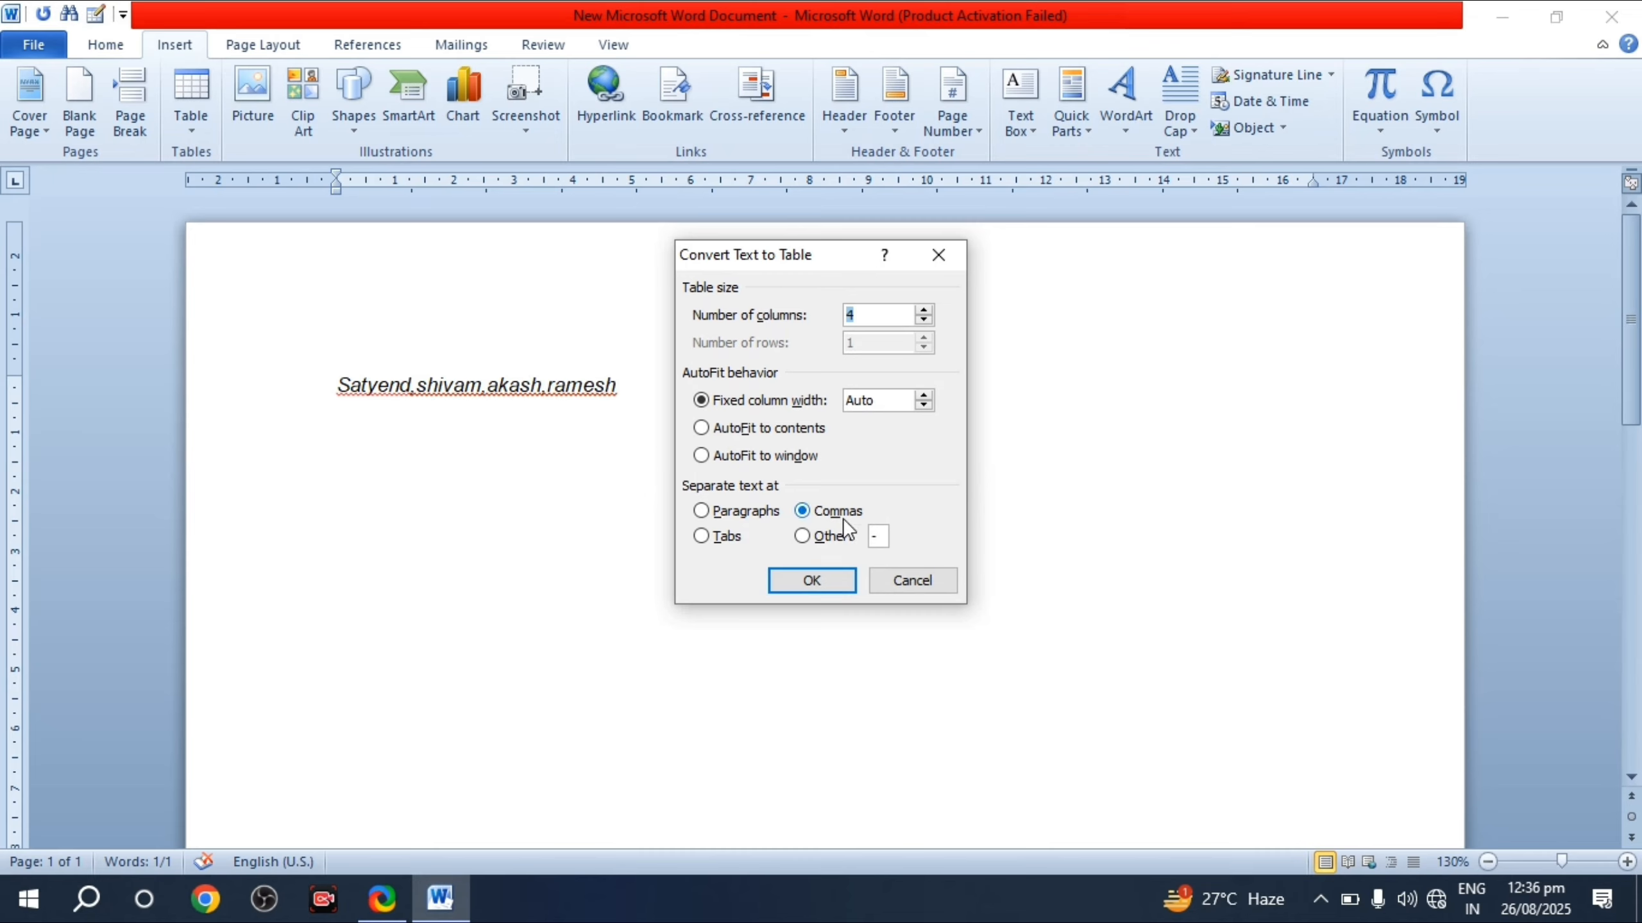
left_click(813, 580)
left_click(716, 532)
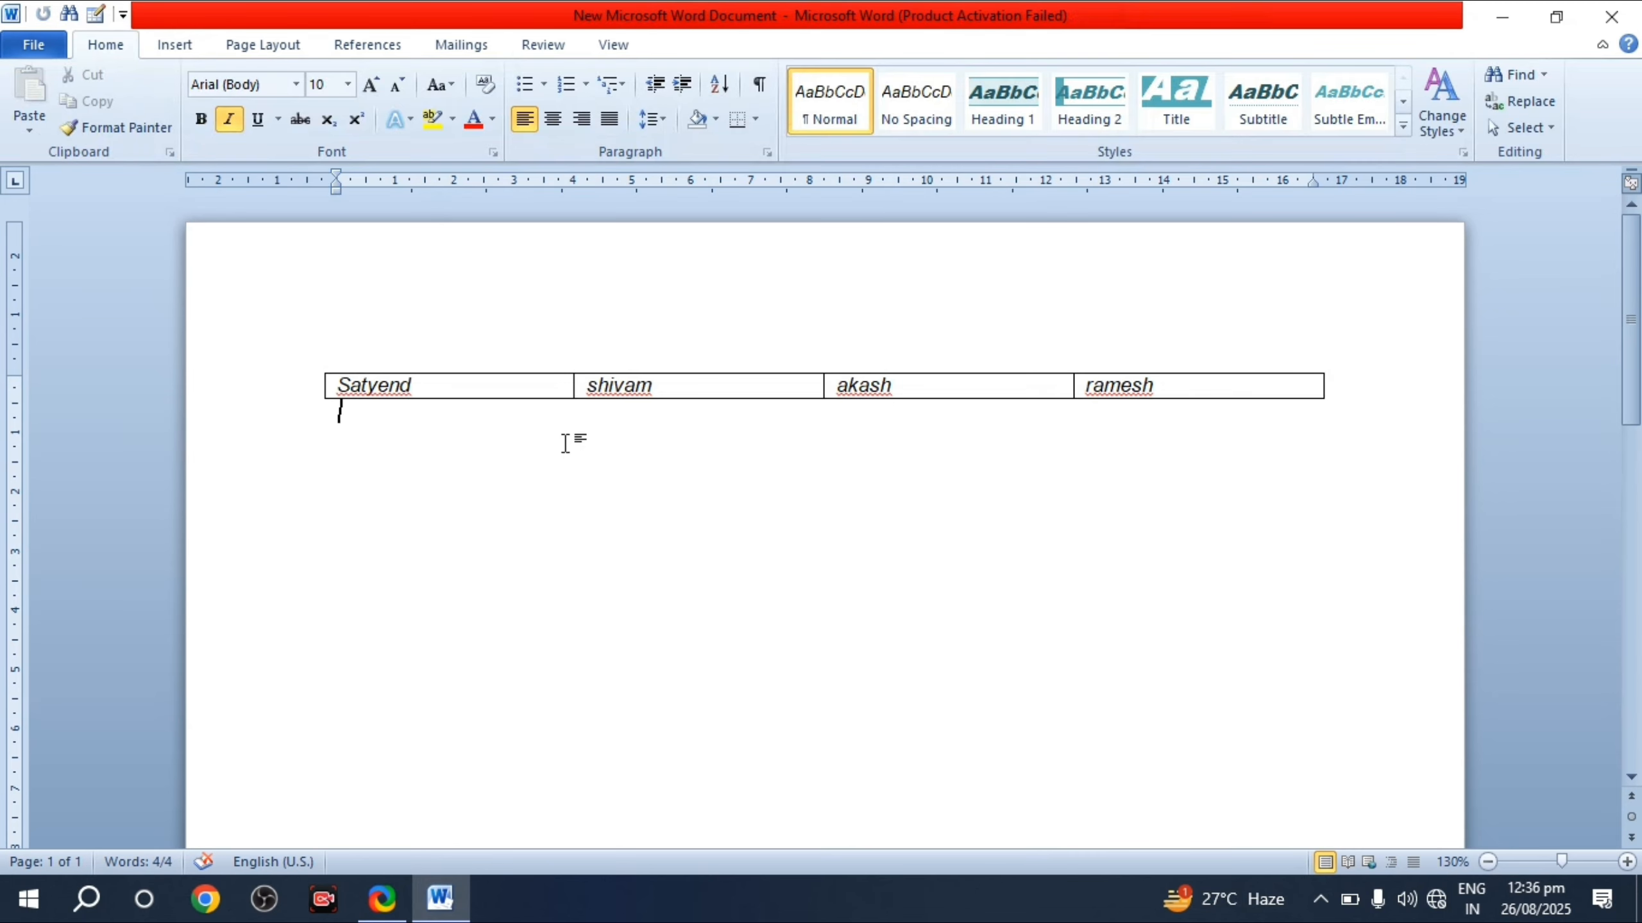
Step: Insert an Excel spreadsheet in the last cell of the names table and dismiss the activation wizard
left_click(688, 385)
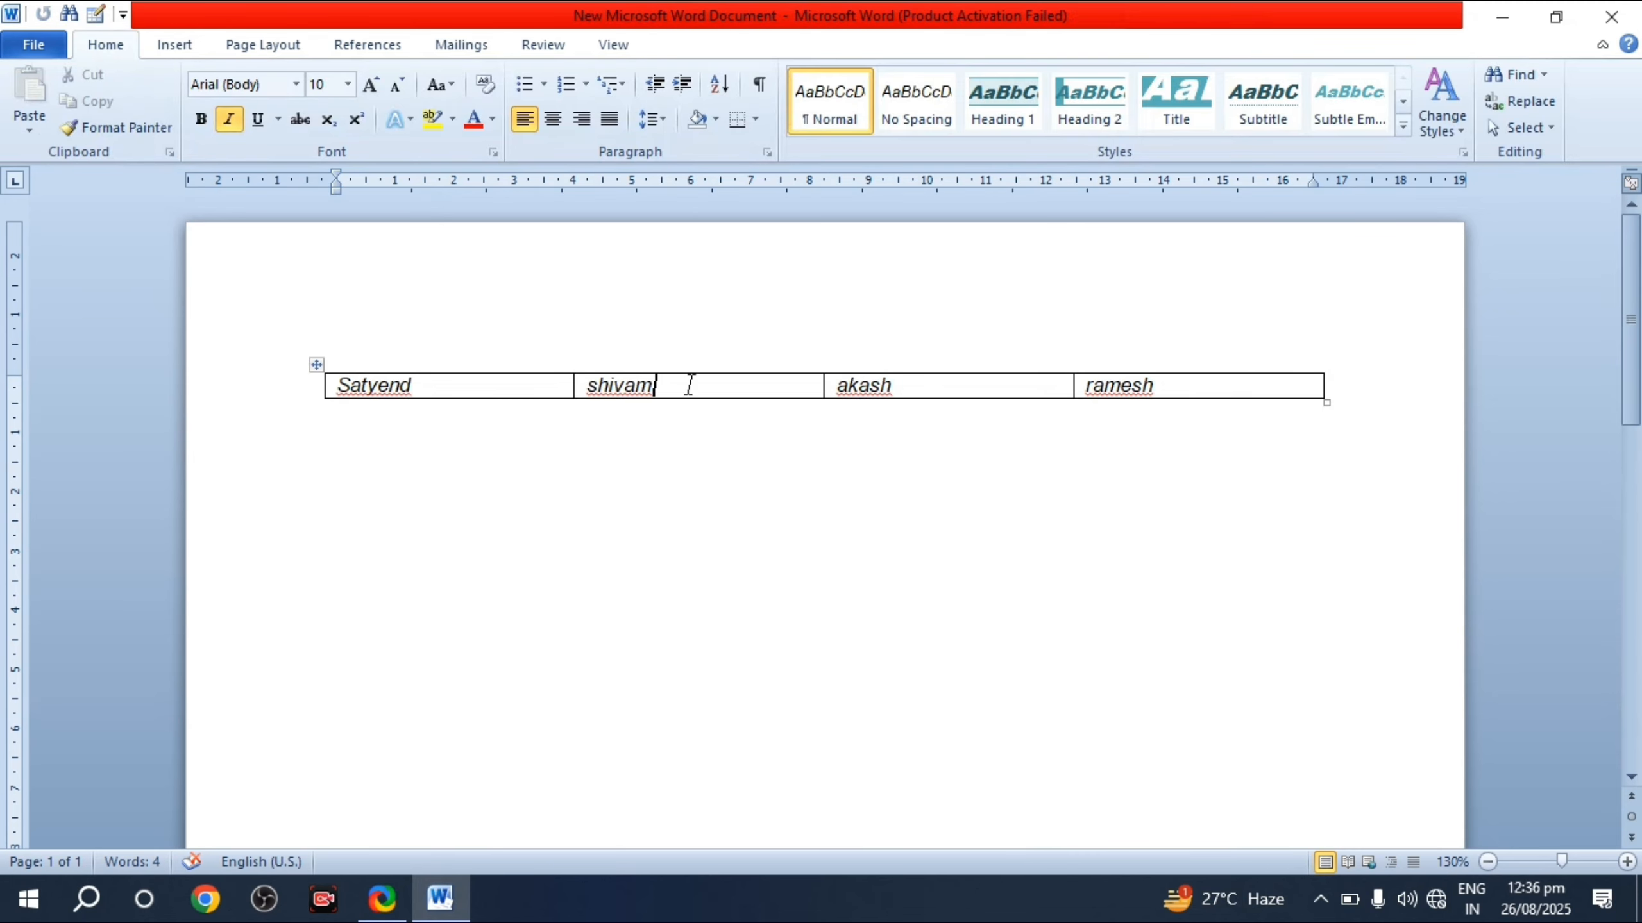
left_click(906, 385)
left_click(1201, 366)
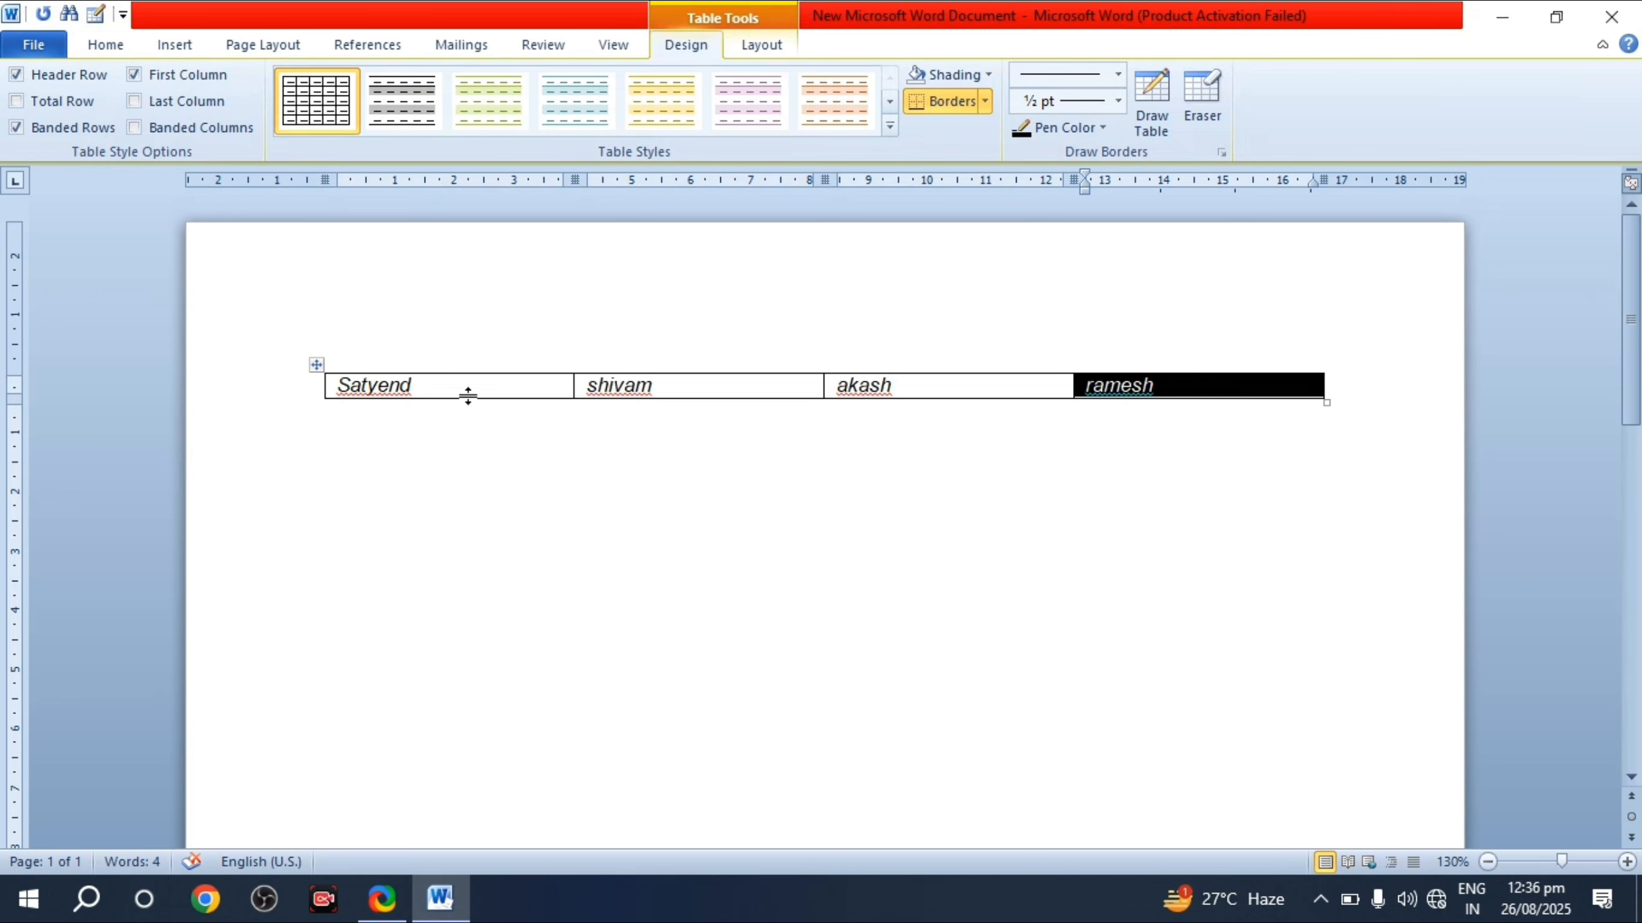
left_click(176, 50)
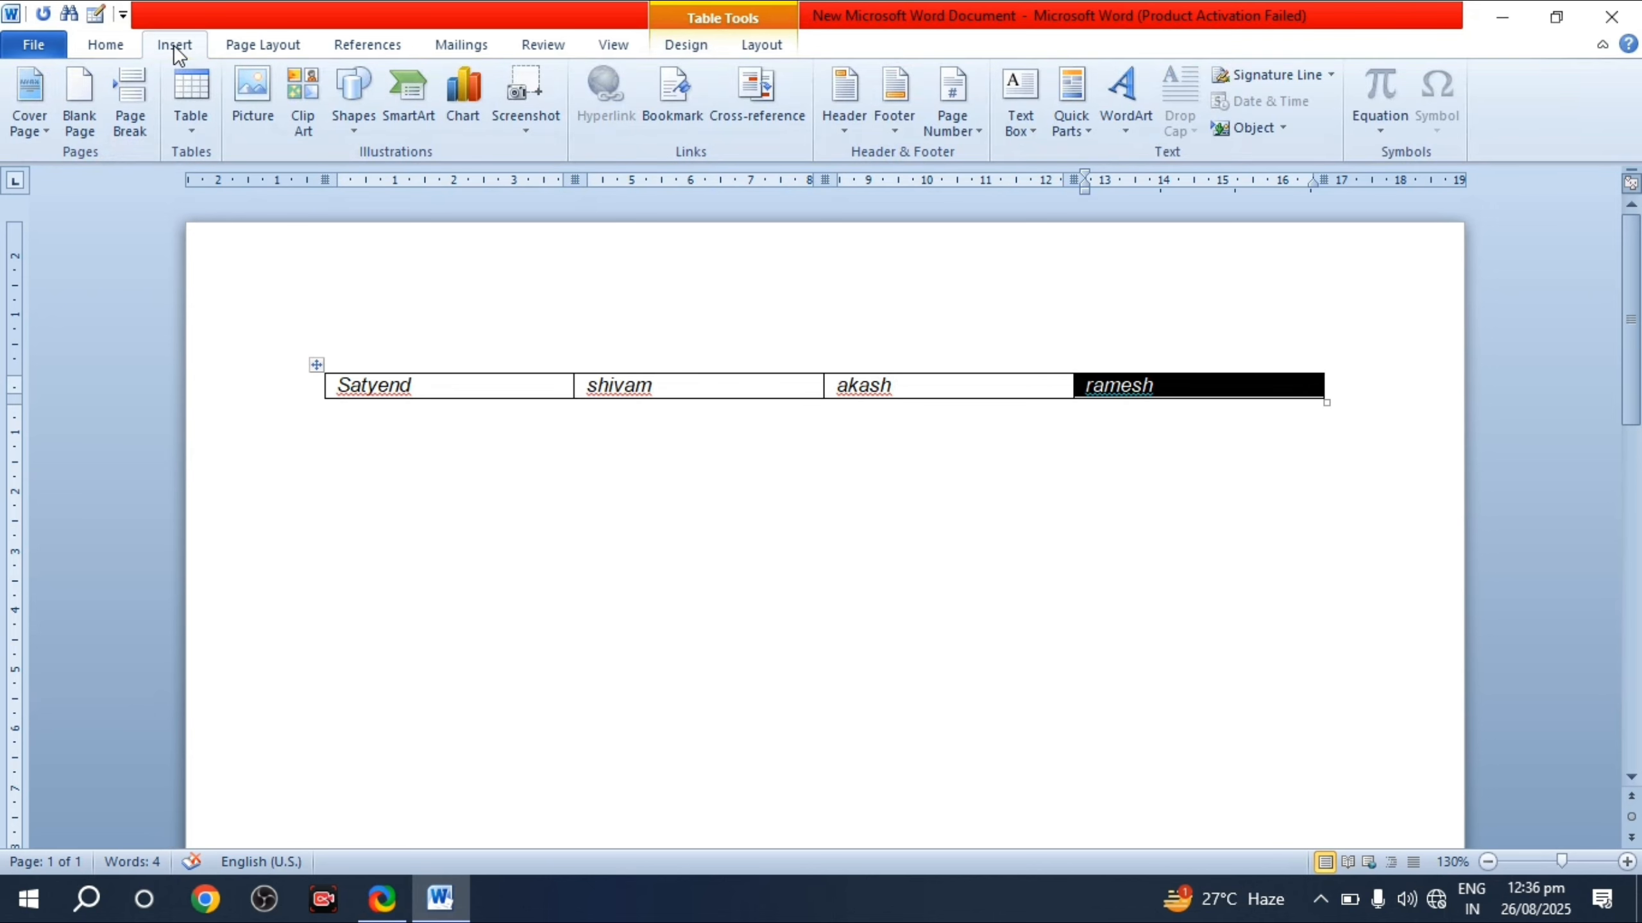
left_click(179, 126)
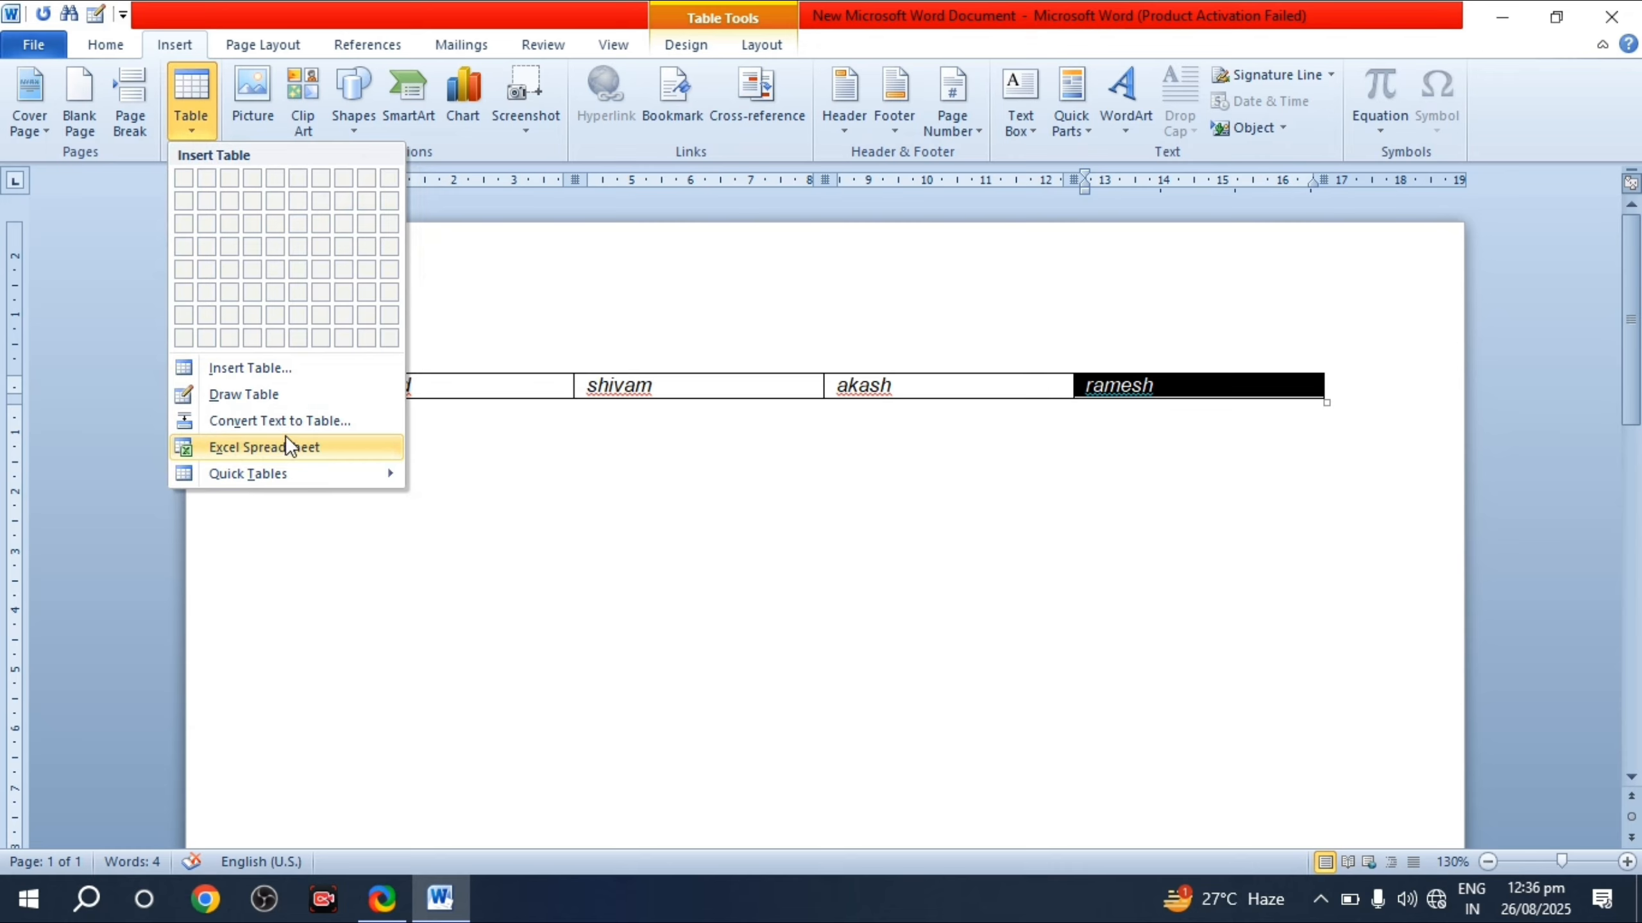
left_click(244, 452)
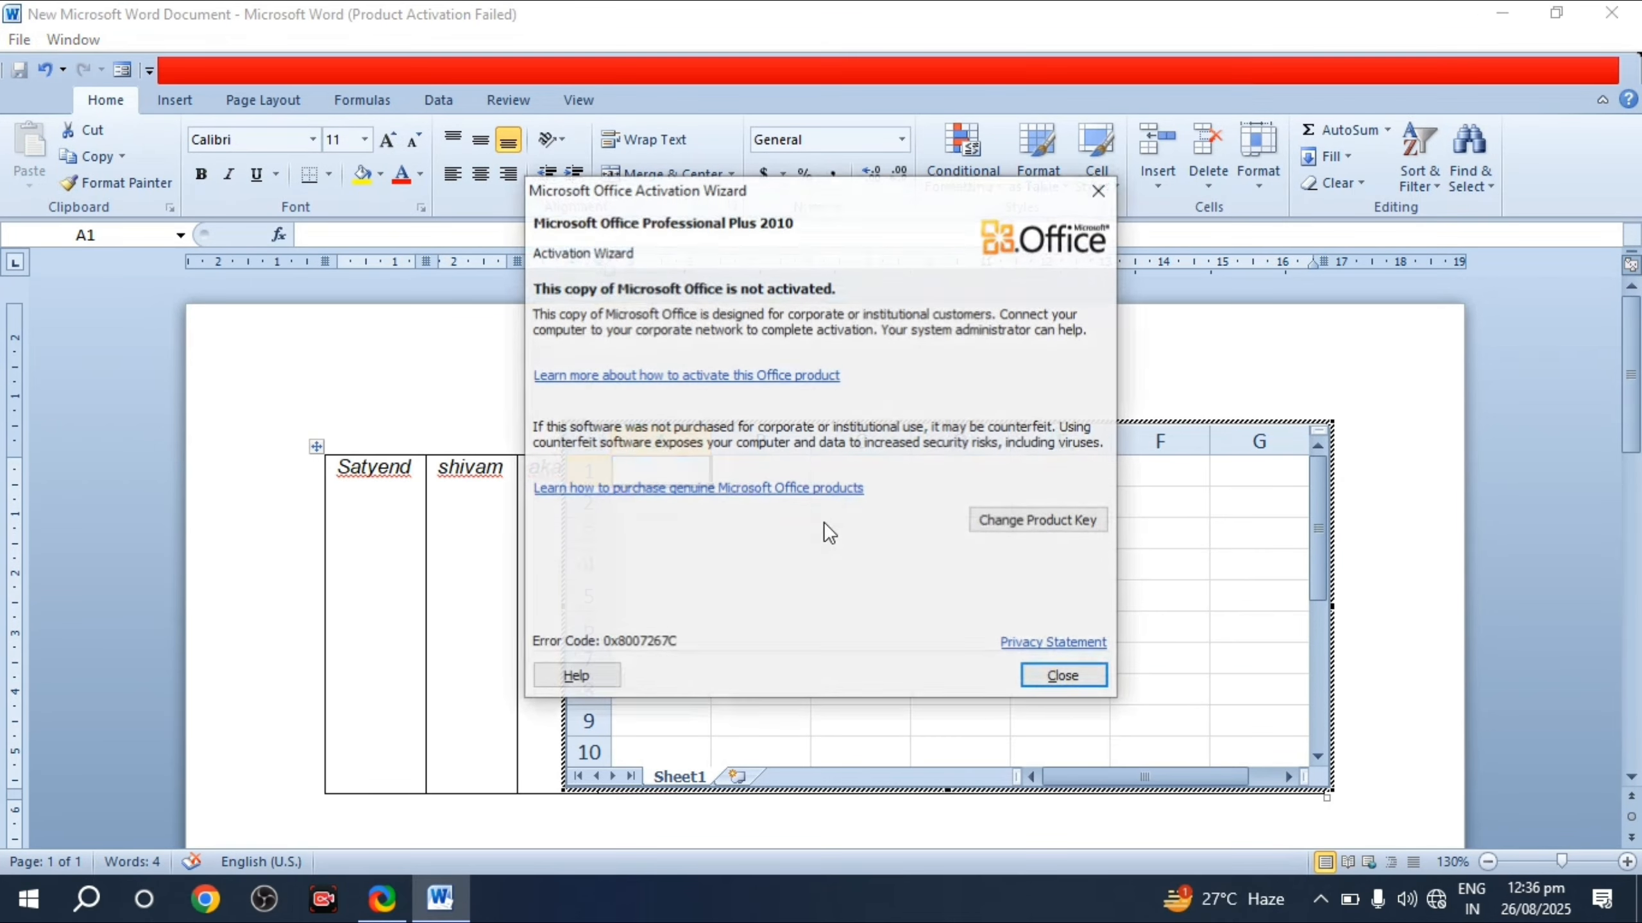
left_click(1099, 193)
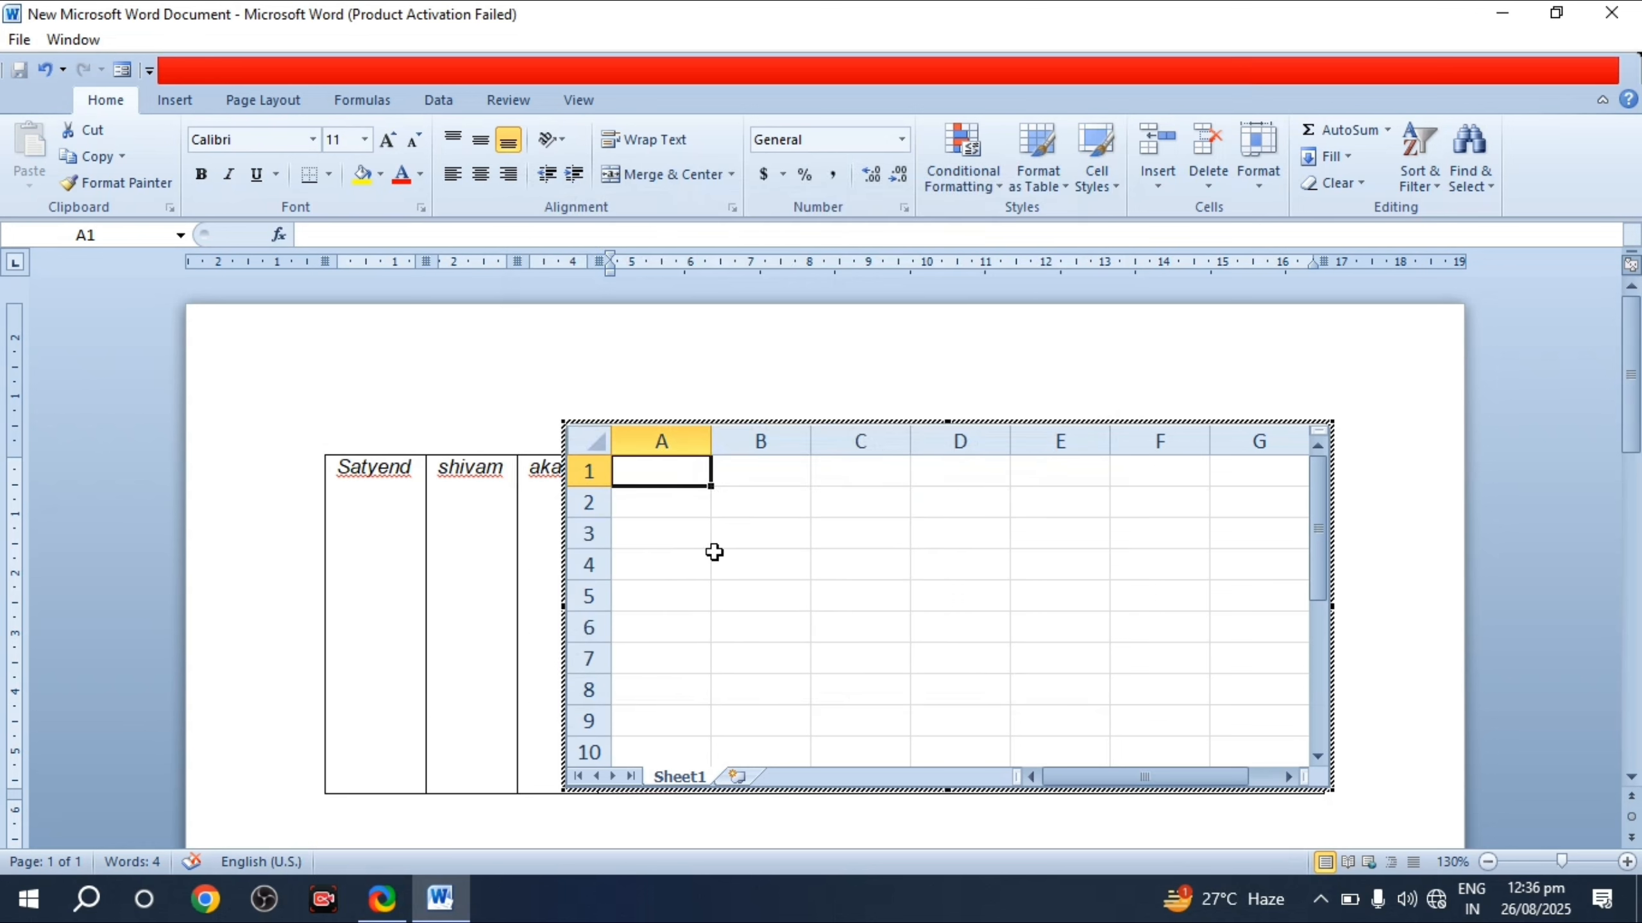
Step: Fill the embedded spreadsheet with sample text: "fgh" in A1 and "fghjfg" in B2
left_click(670, 520)
double_click(665, 479)
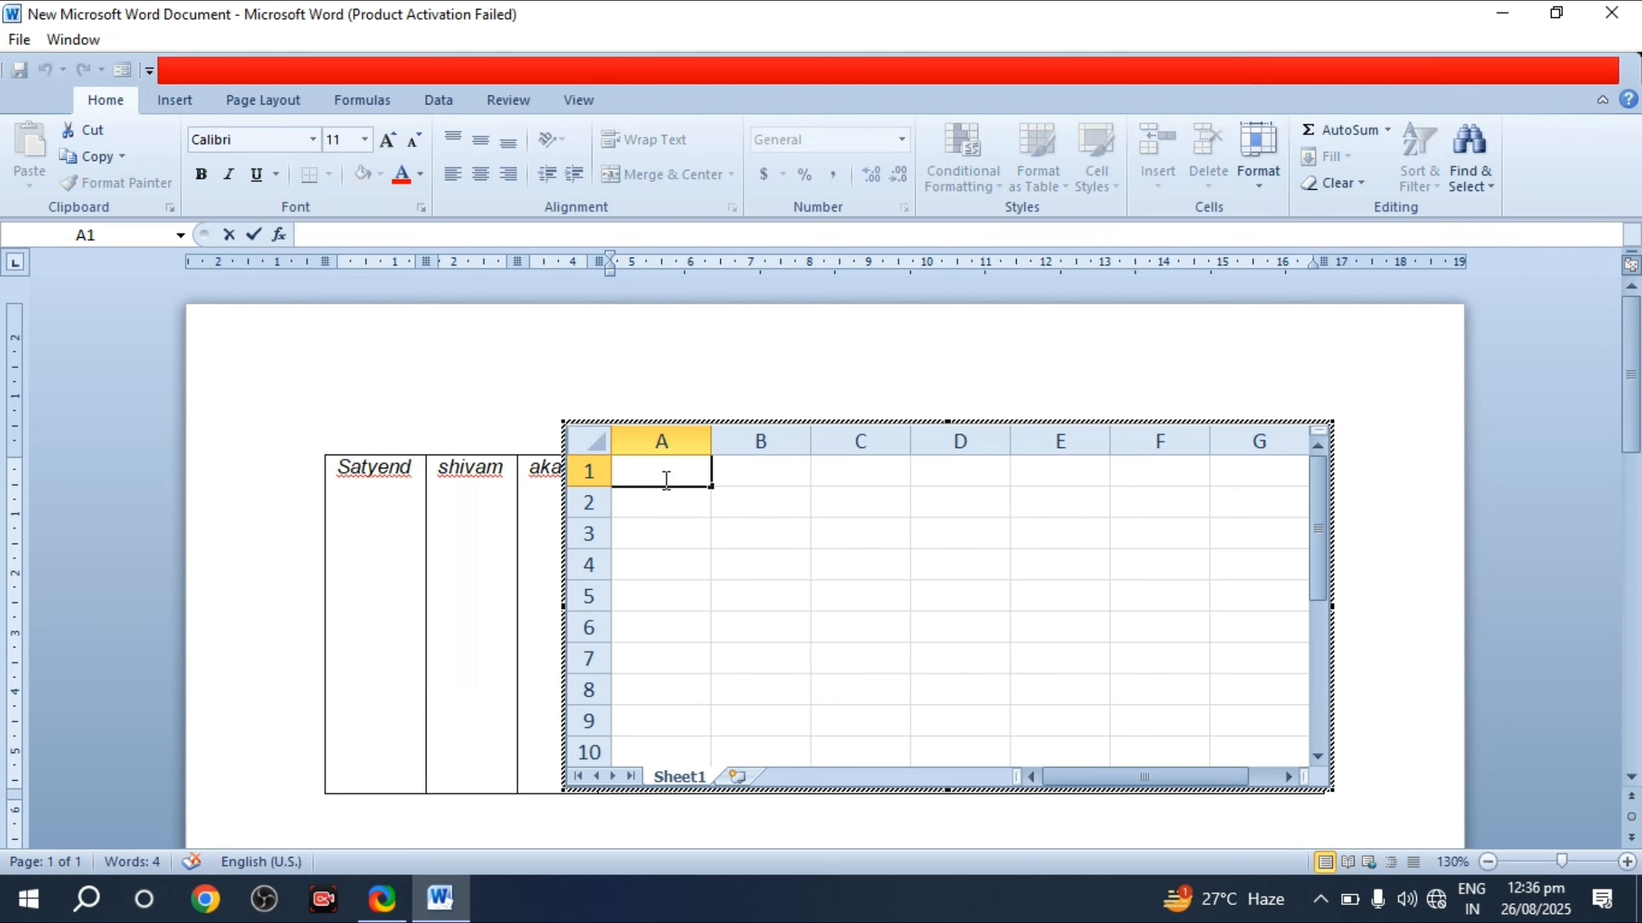
type("fgh")
left_click(760, 503)
type("fghjfg")
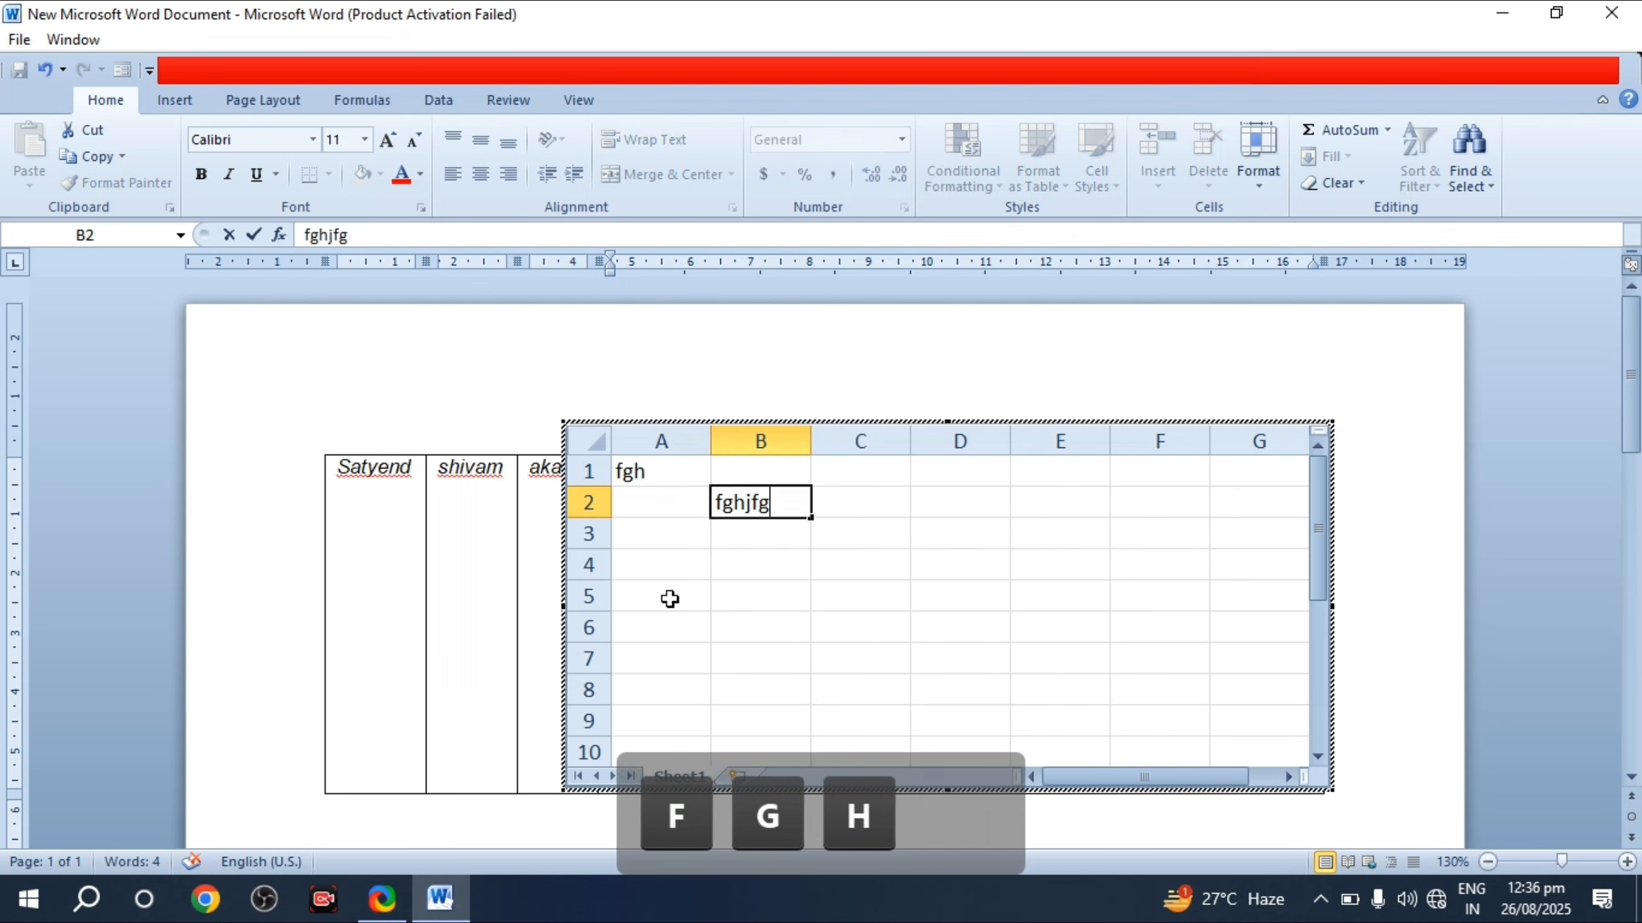
Step: Enter "fhg" in D5, "hgfh" in C5, "gh" in A6 and "fh" in A4, and return to the document
left_click(671, 598)
left_click(916, 585)
type("fhg")
left_click(847, 594)
type("hgfh")
left_click(678, 627)
type("gh")
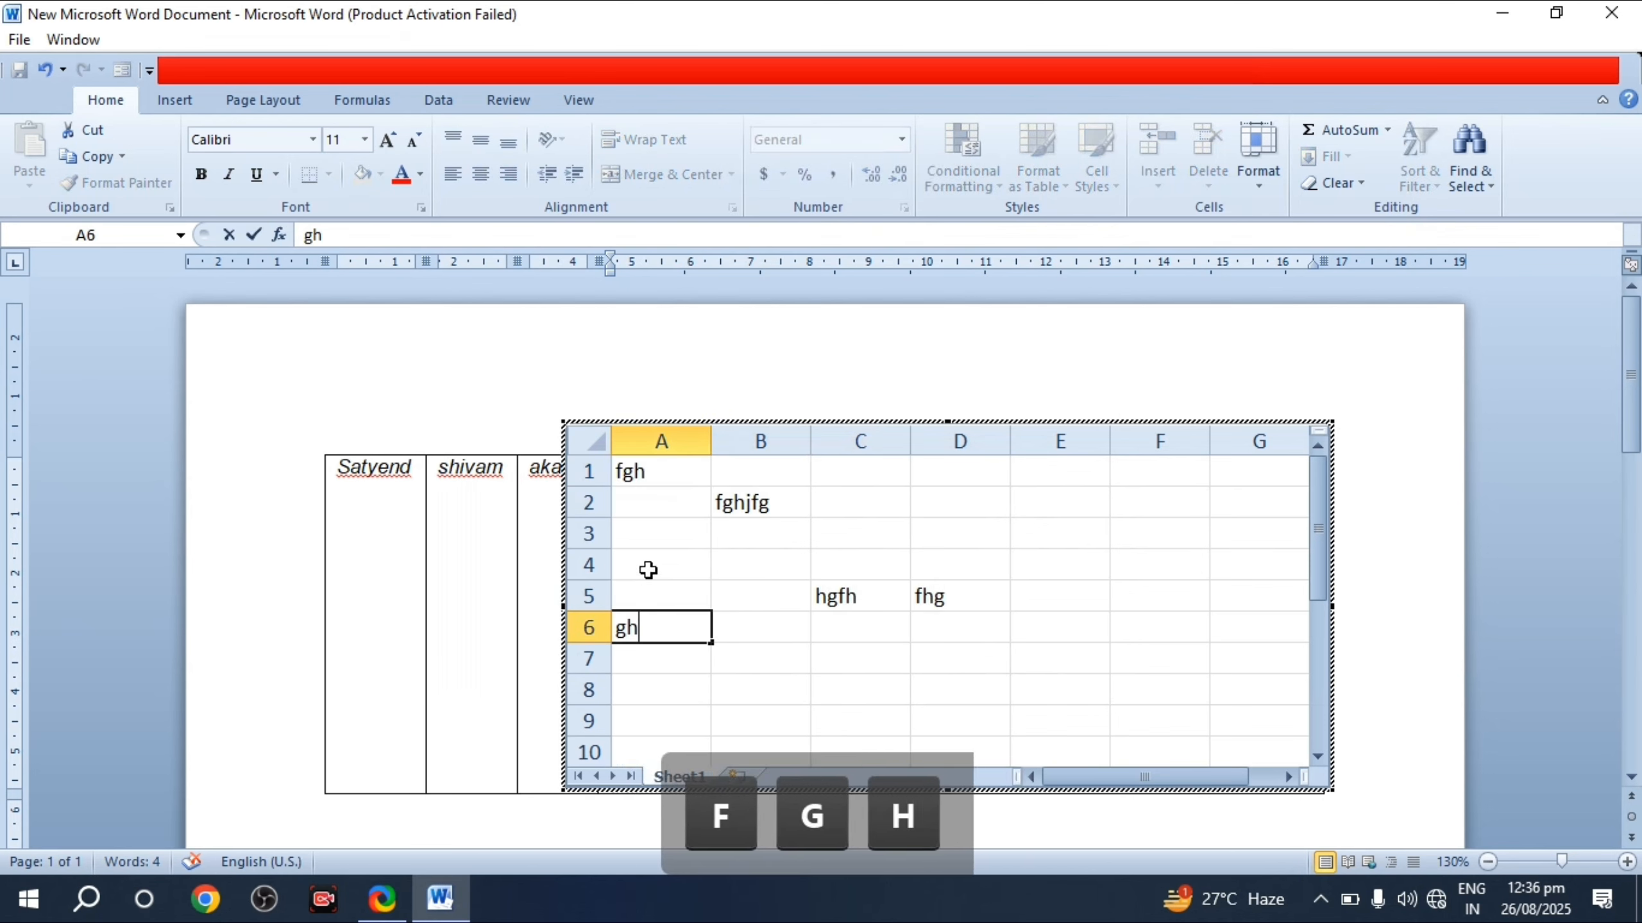
left_click(648, 567)
type("fh")
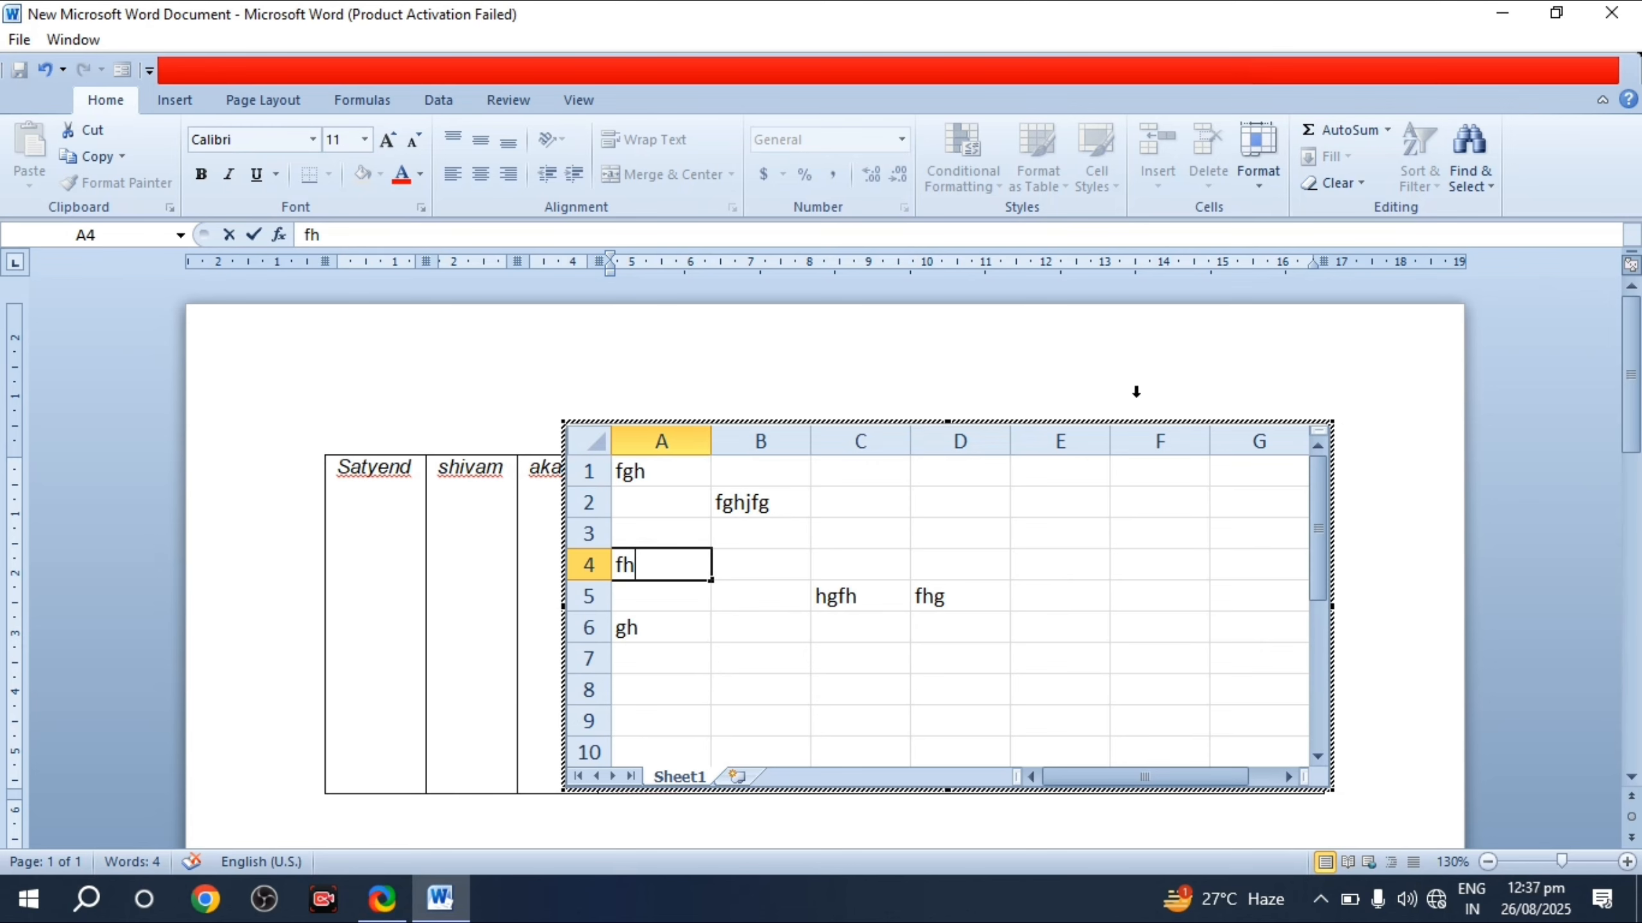
left_click(1267, 336)
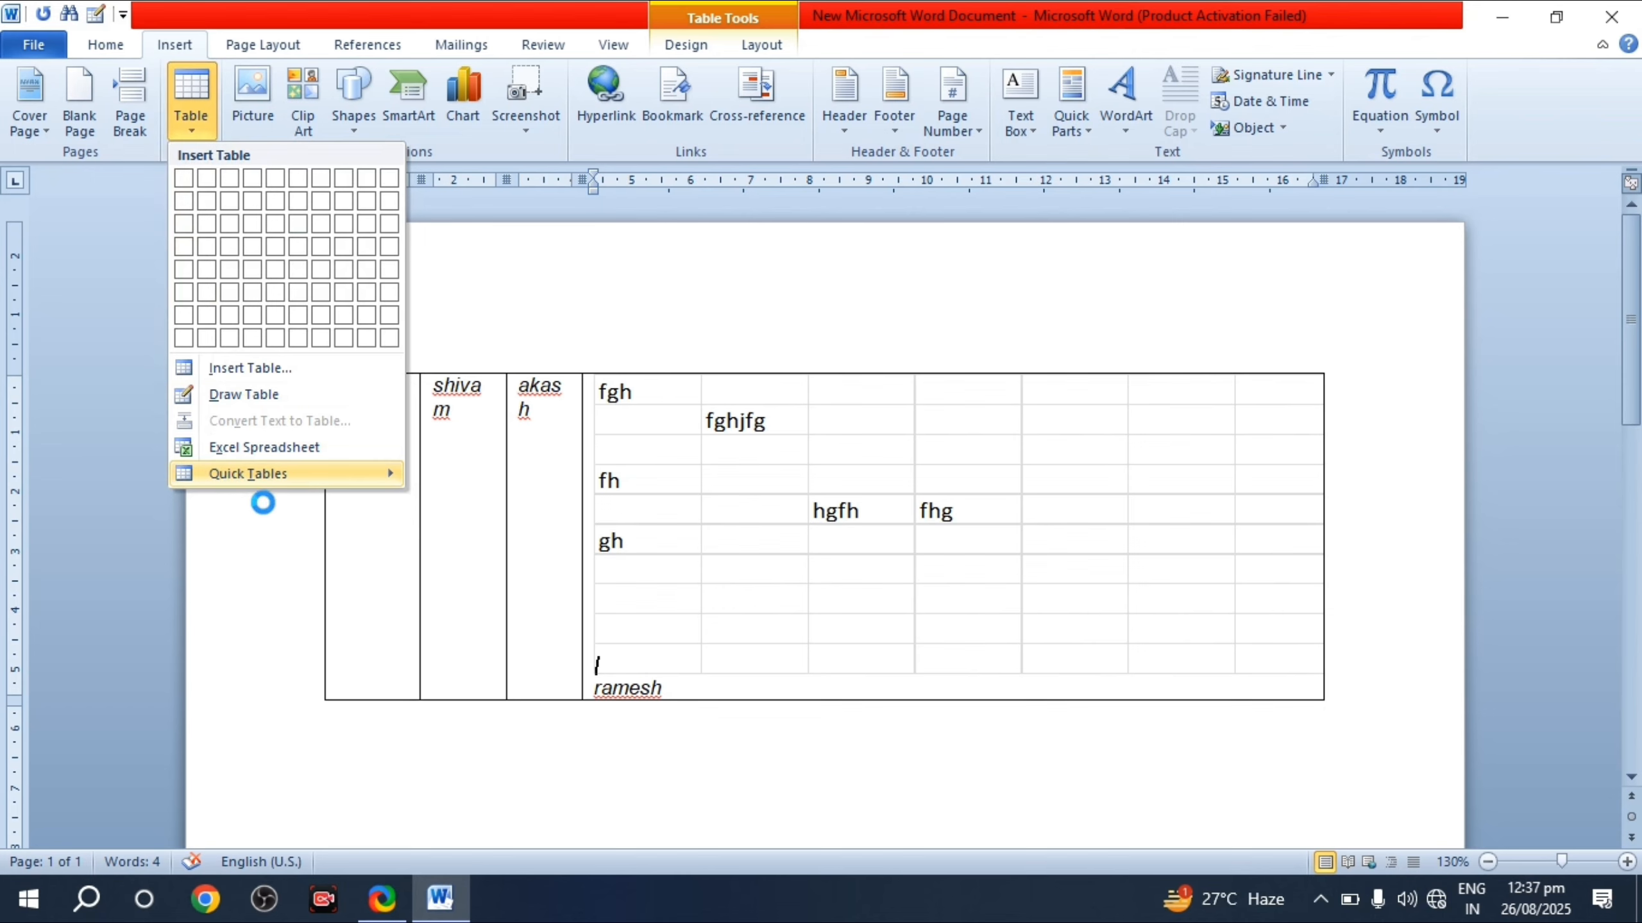
Step: Delete all document content, including the names table and its embedded spreadsheet
left_click(253, 562)
key("ctrl+a")
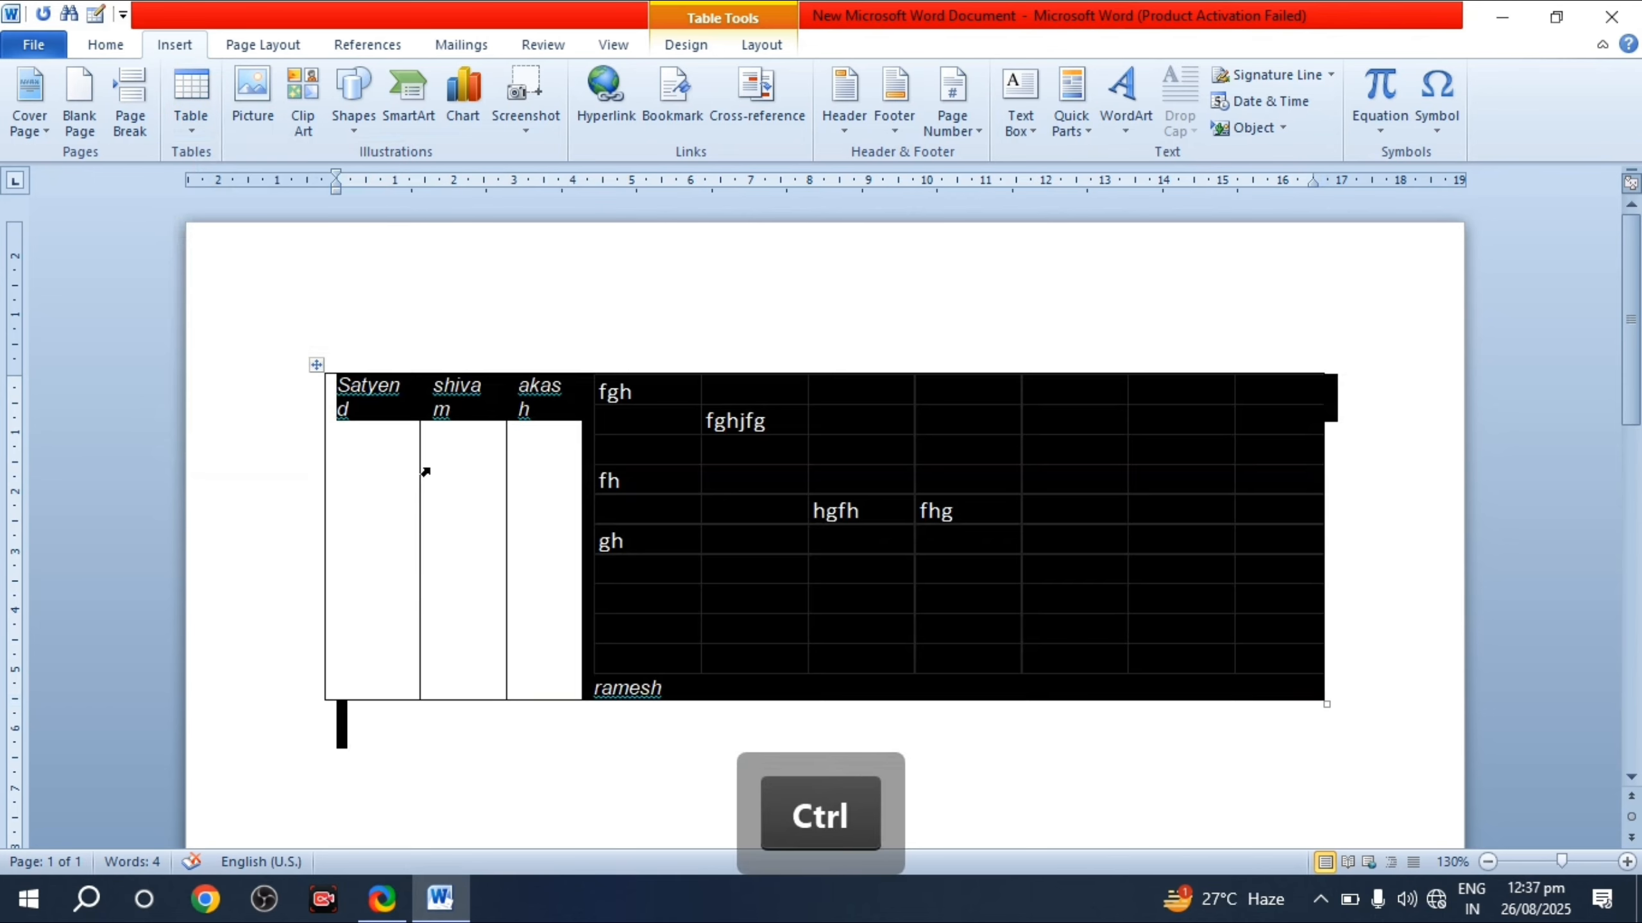
key("Delete")
key("Delete")
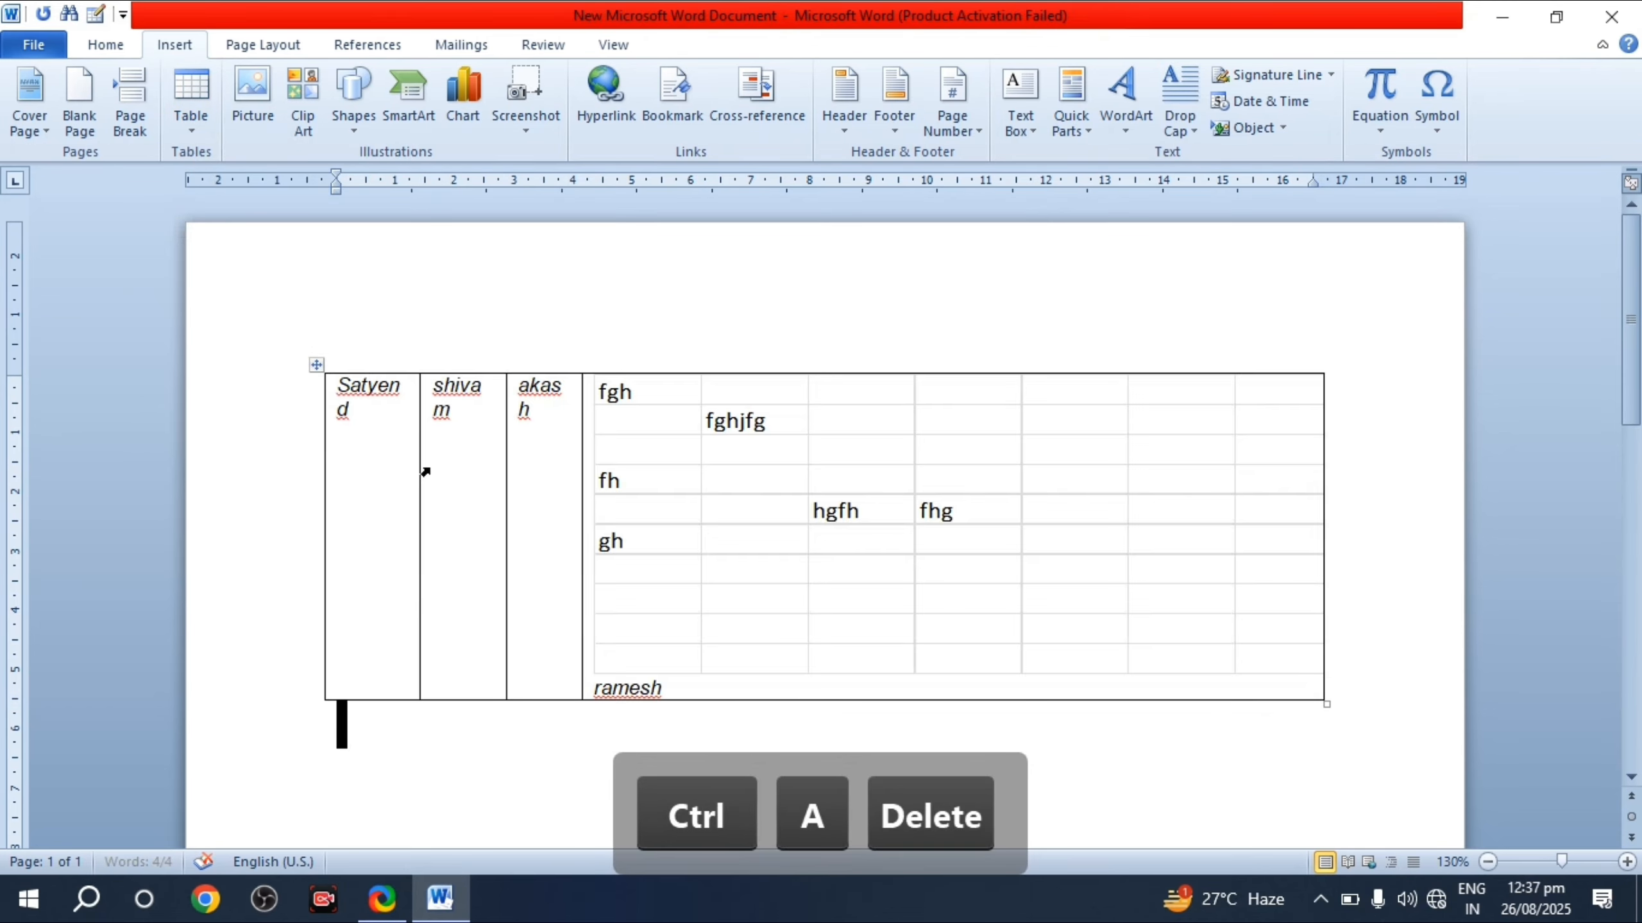
Step: Browse the built-in quick tables and insert the Calendar 2 table in the empty document
left_click(200, 132)
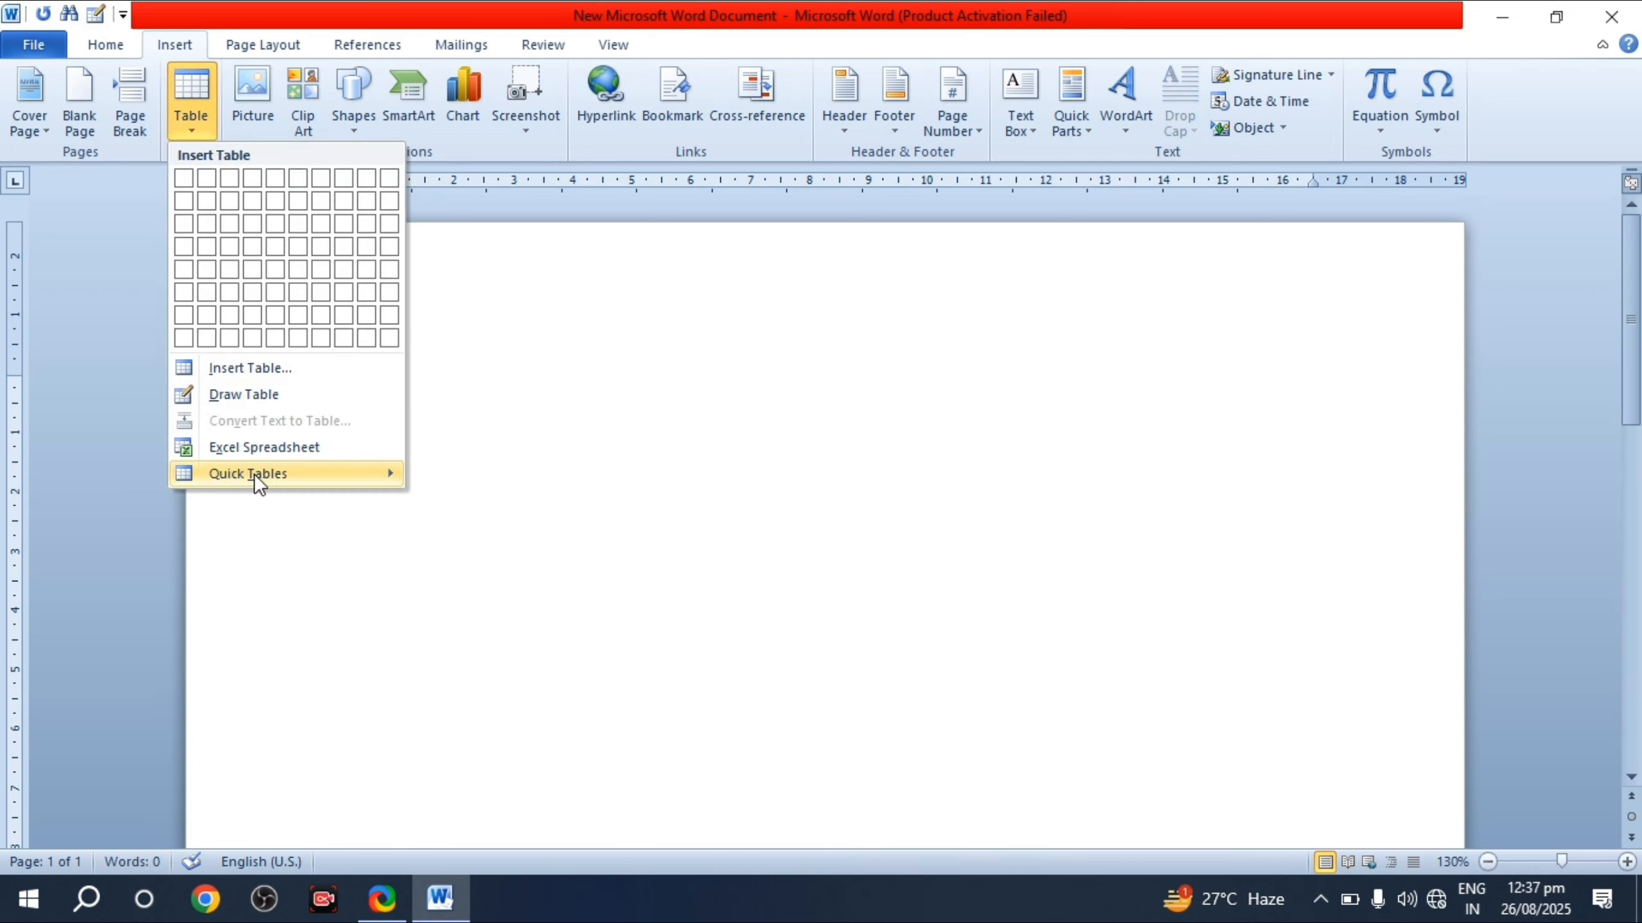
mouse_move(255, 474)
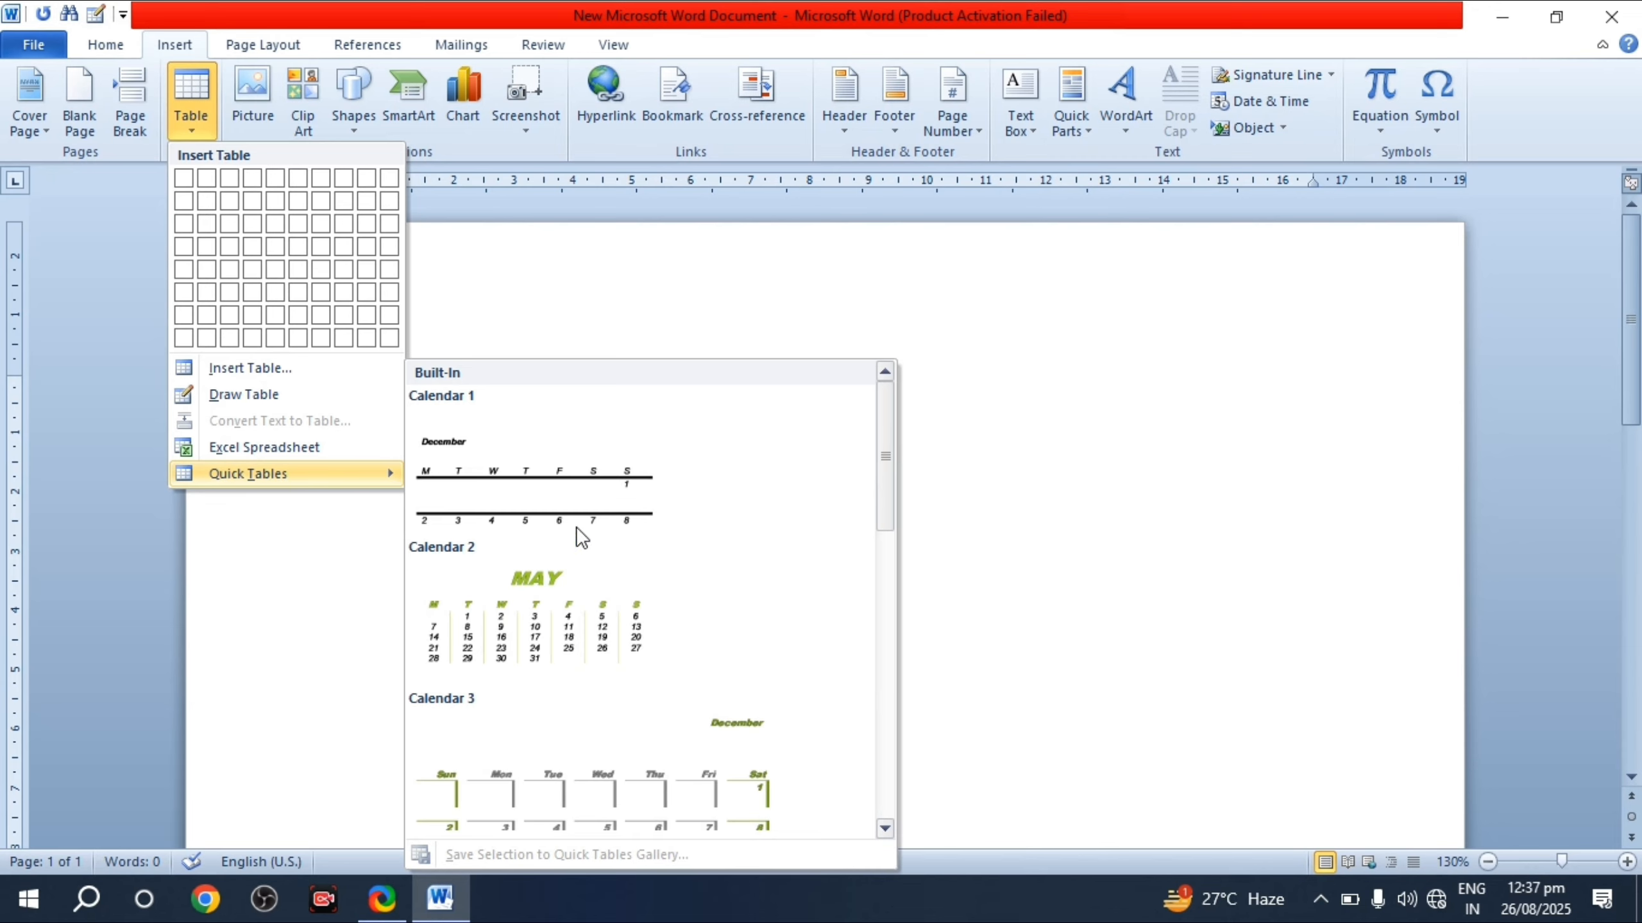
scroll(612, 621, "down", 3)
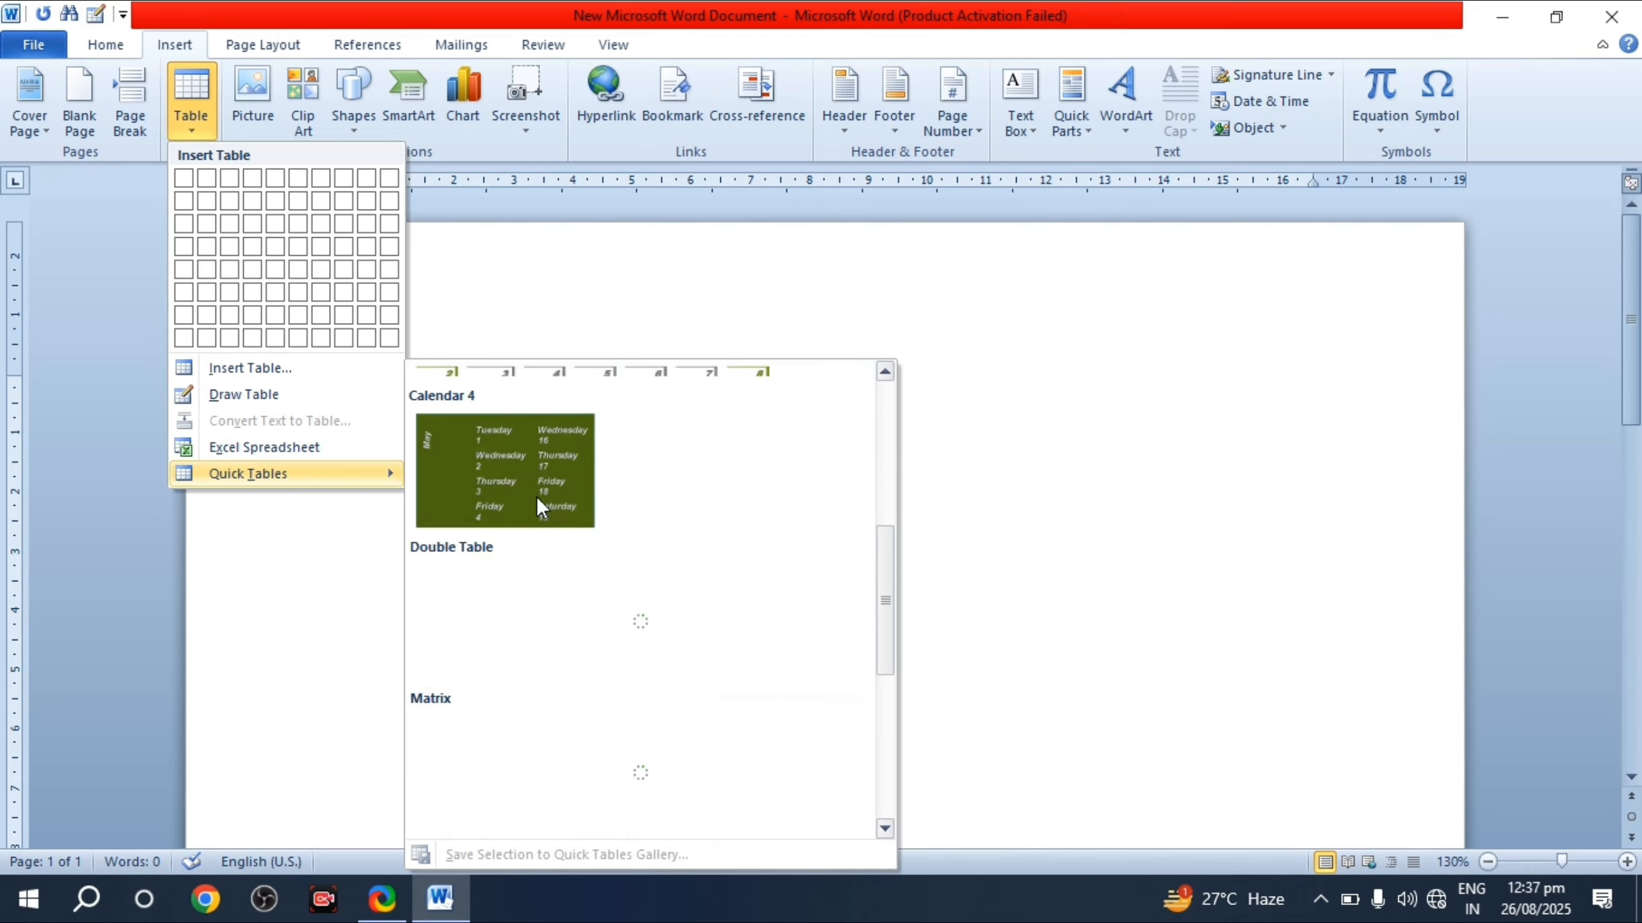
scroll(538, 503, "down", 3)
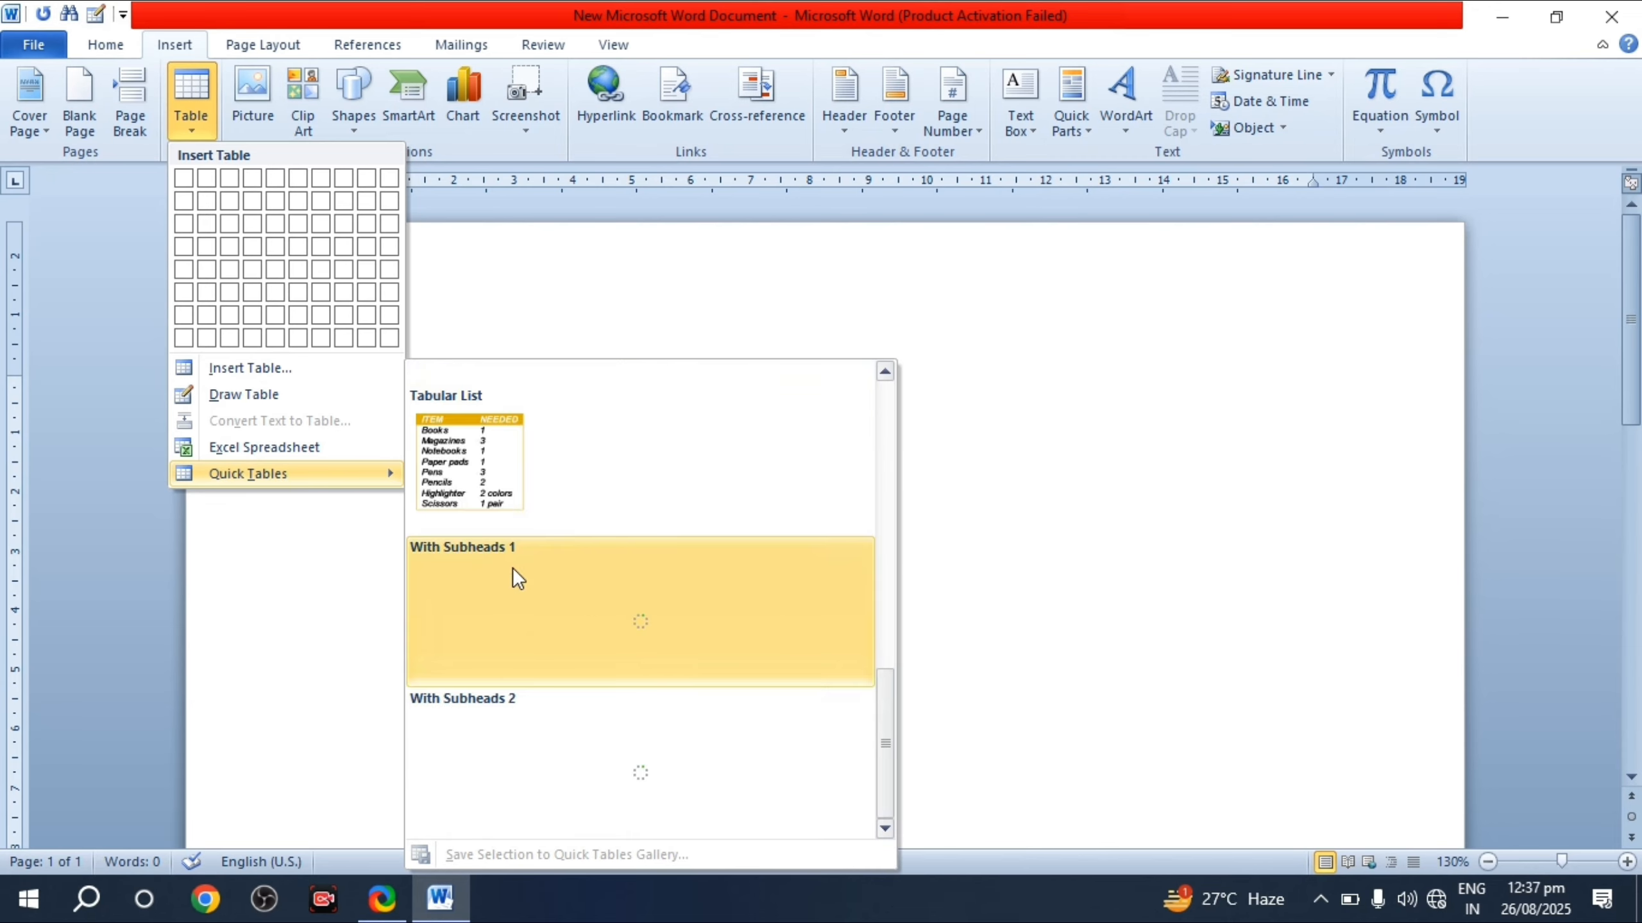
scroll(517, 577, "up", 6)
left_click(524, 630)
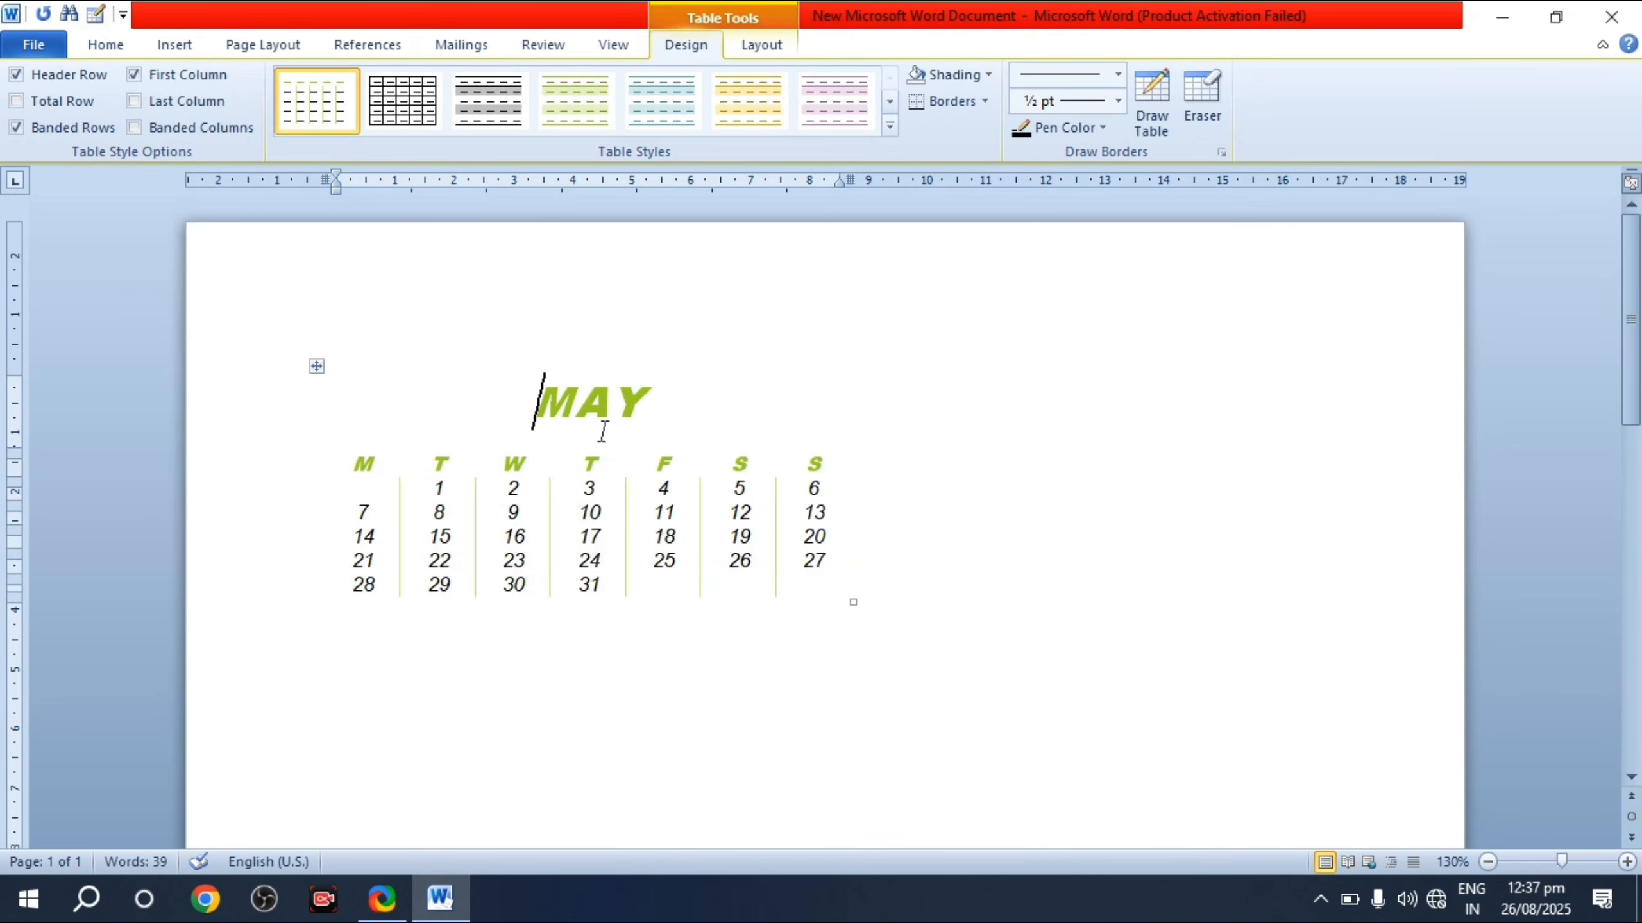
Step: Replace the 7 in the calendar's Monday column with 8 and the 23 in its Wednesday column with 22
left_click(376, 521)
key("BackSpace")
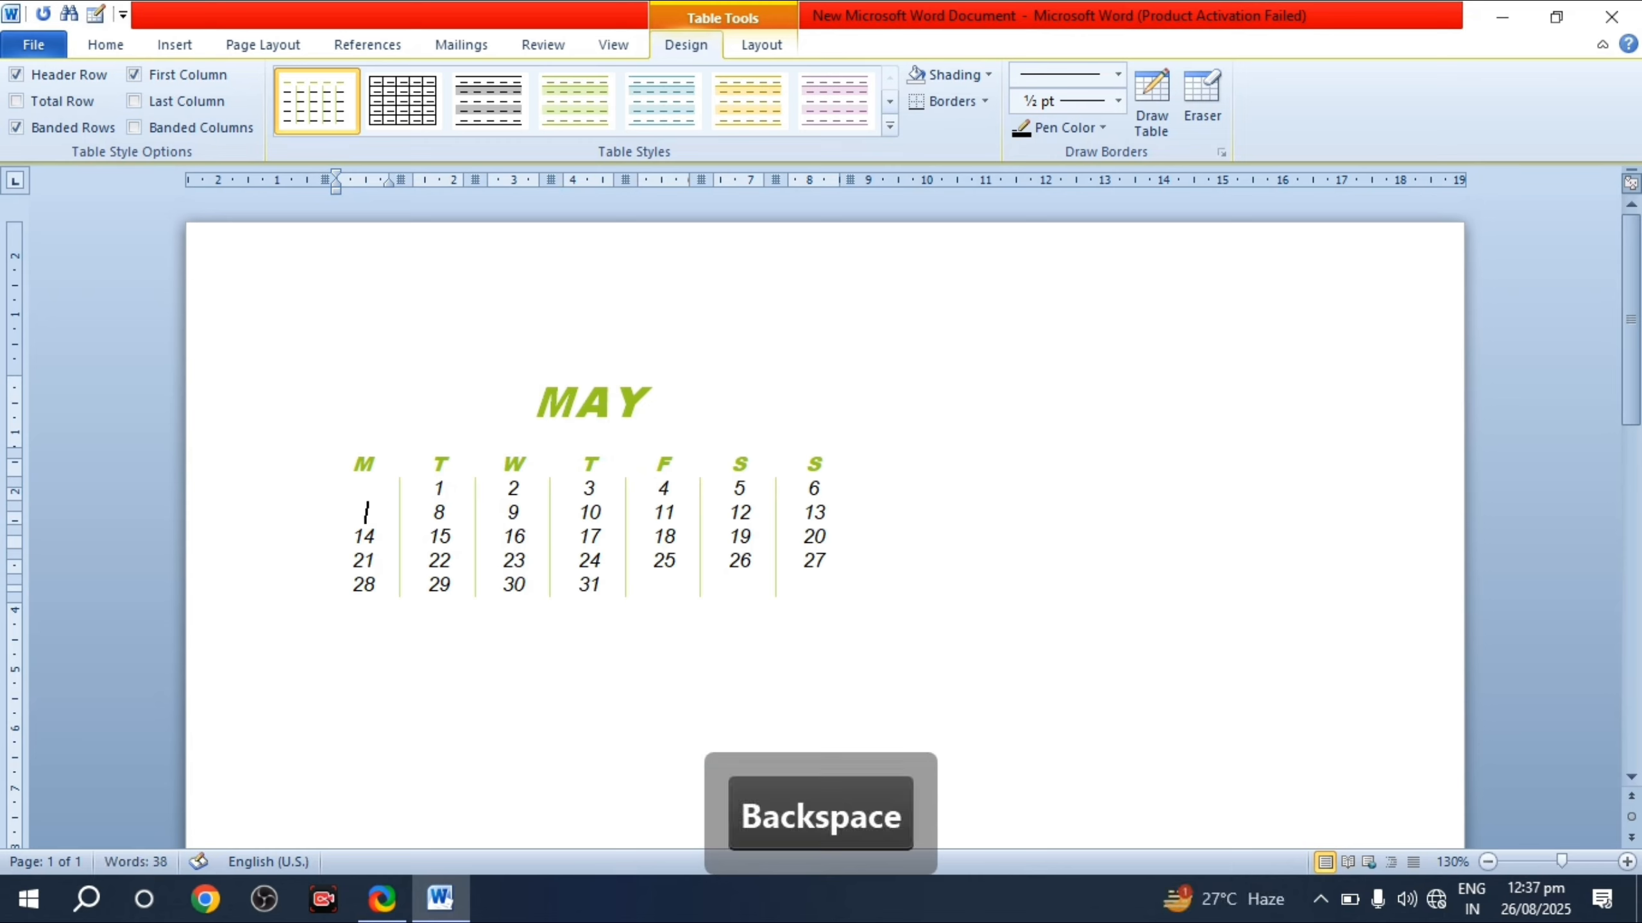
type("8")
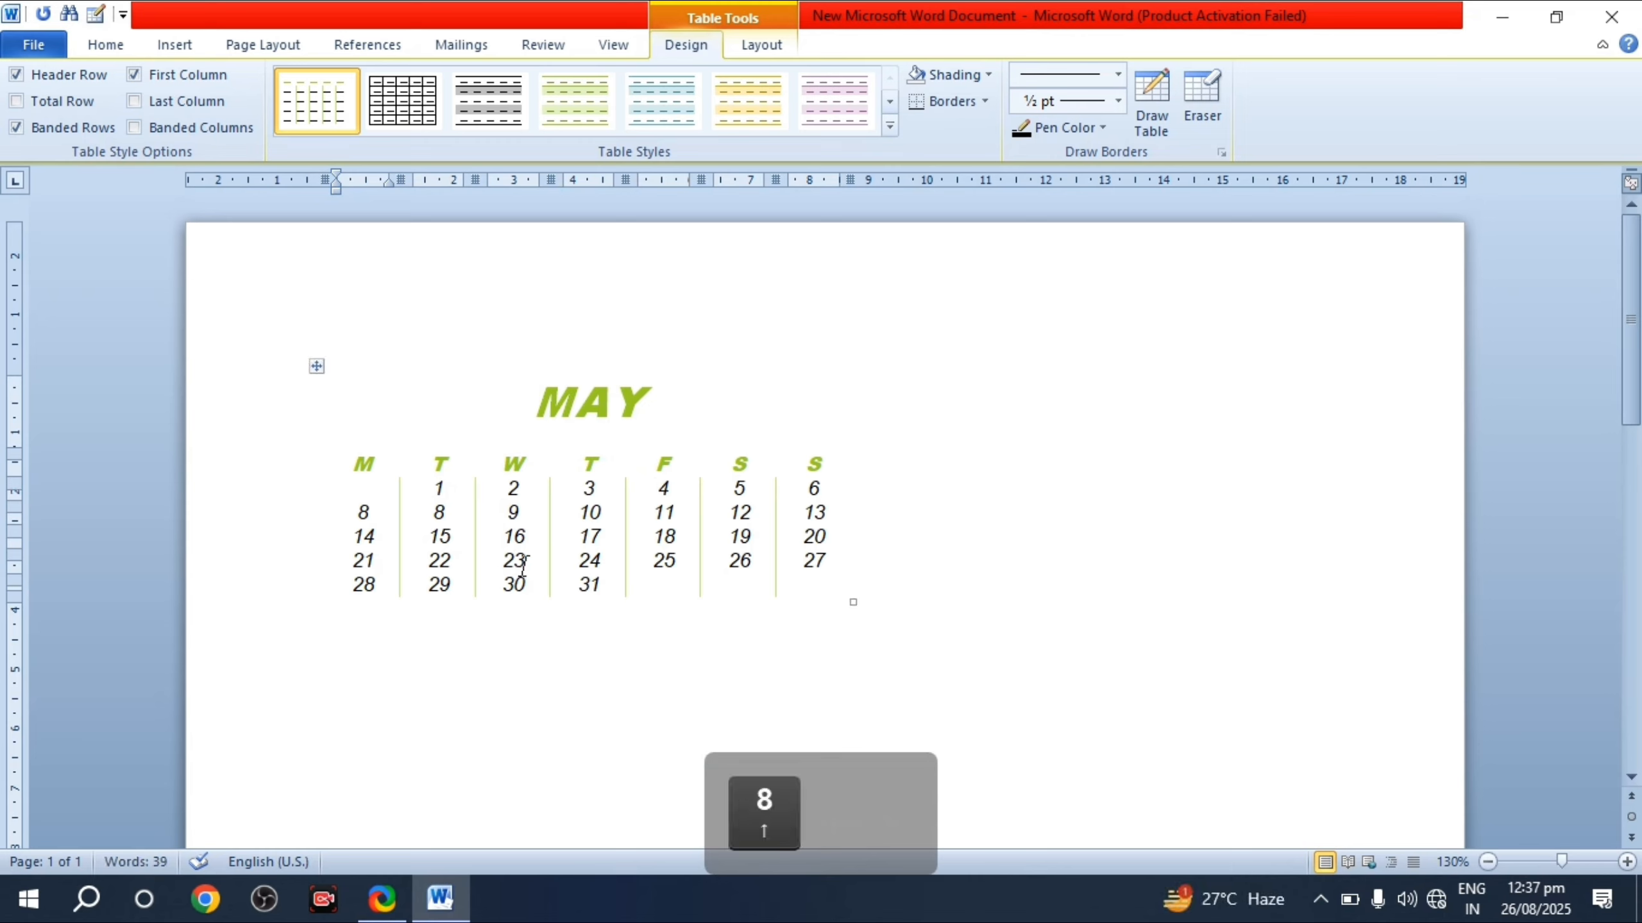
left_click(524, 561)
key("BackSpace")
type("2")
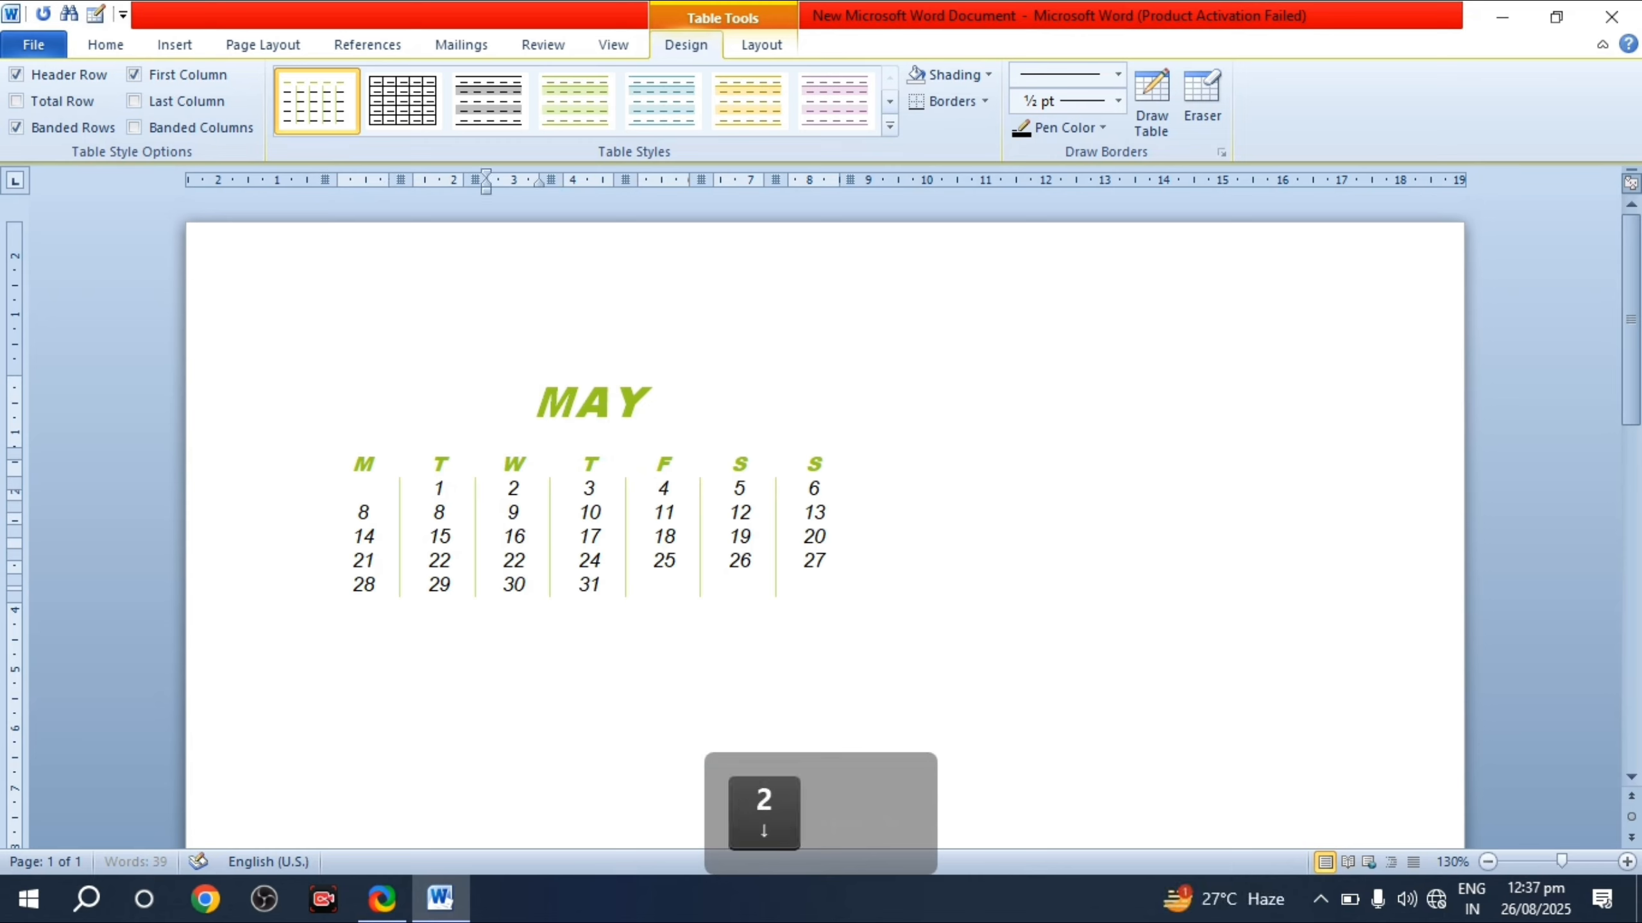
Step: Change the calendar's month title to JUNE
left_click(641, 404)
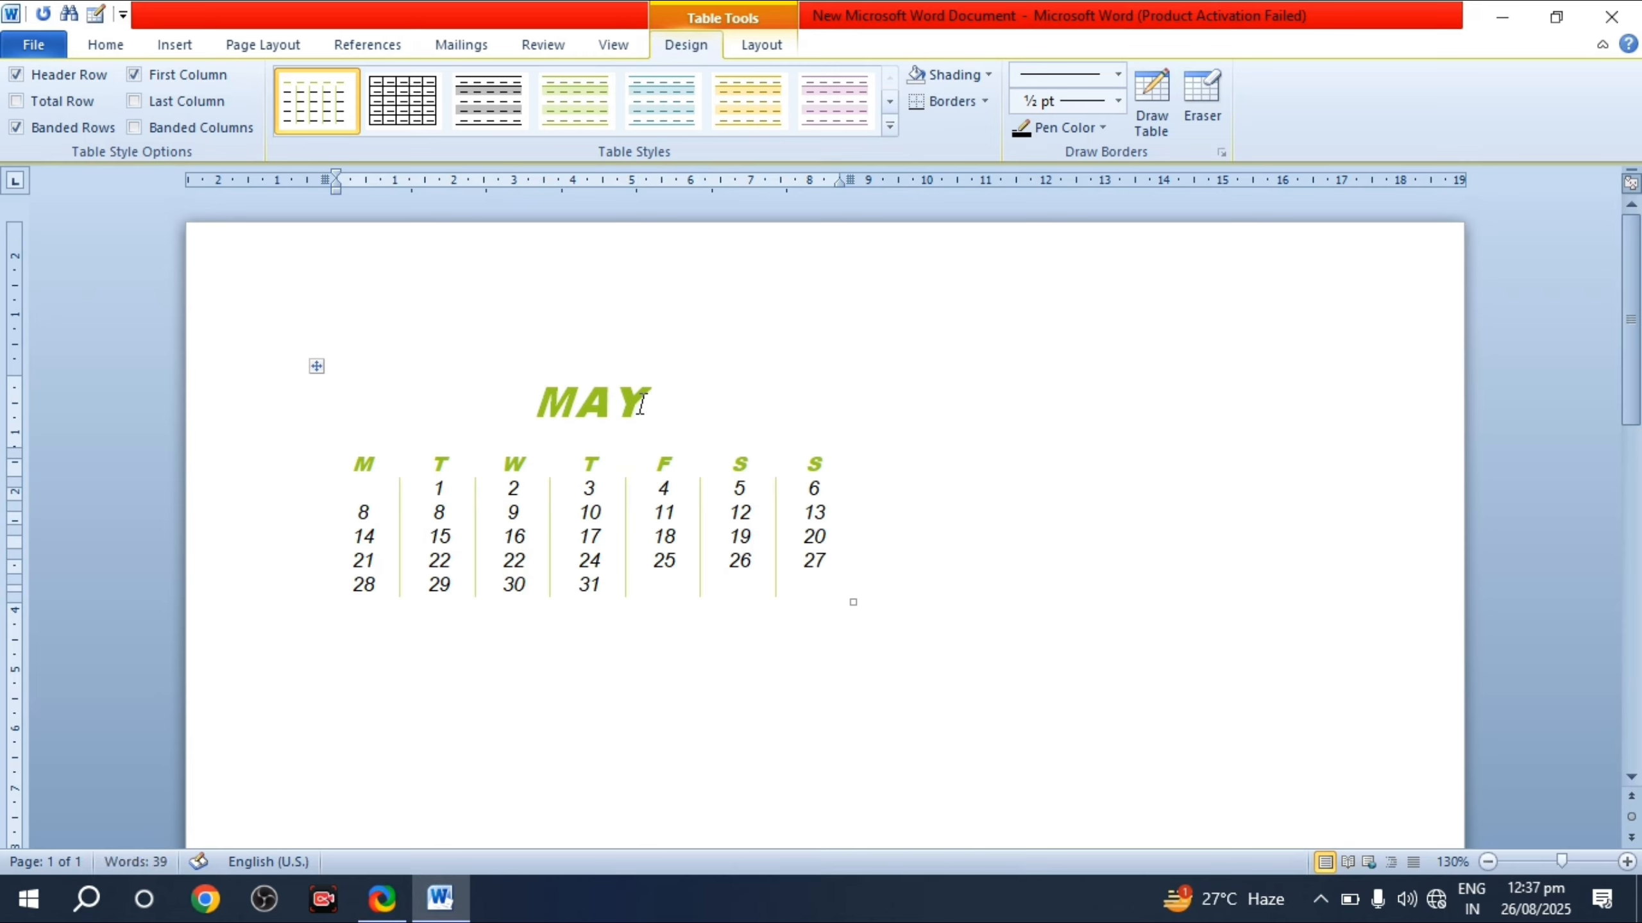
key("BackSpace")
key("BackSpace")
key("BackSpace")
type("JU")
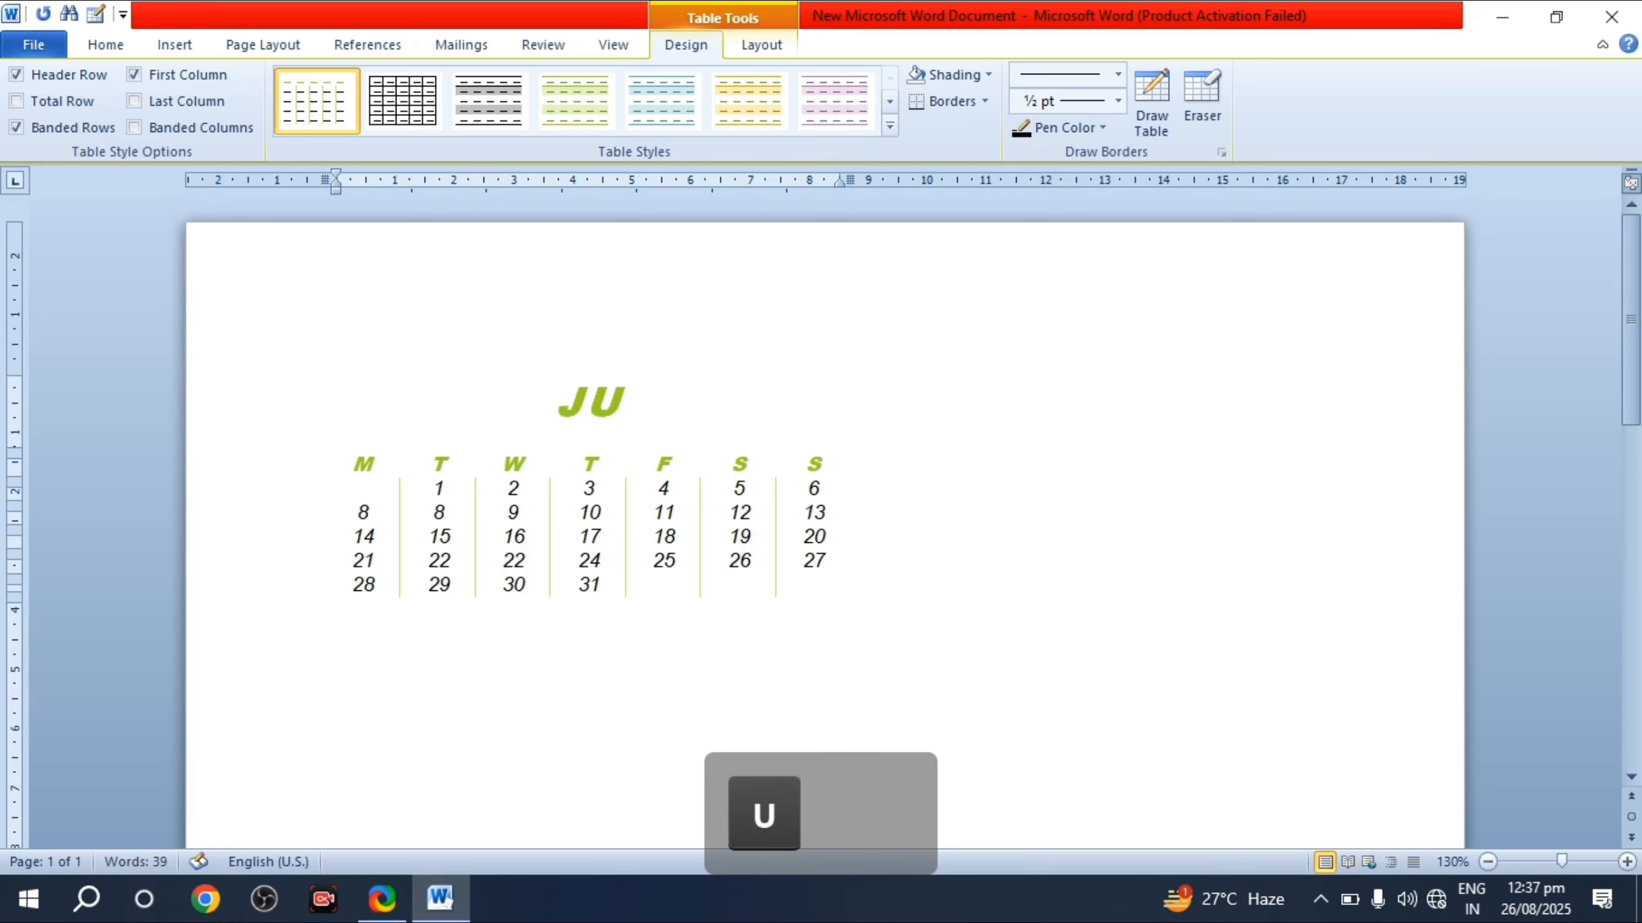
type("NE")
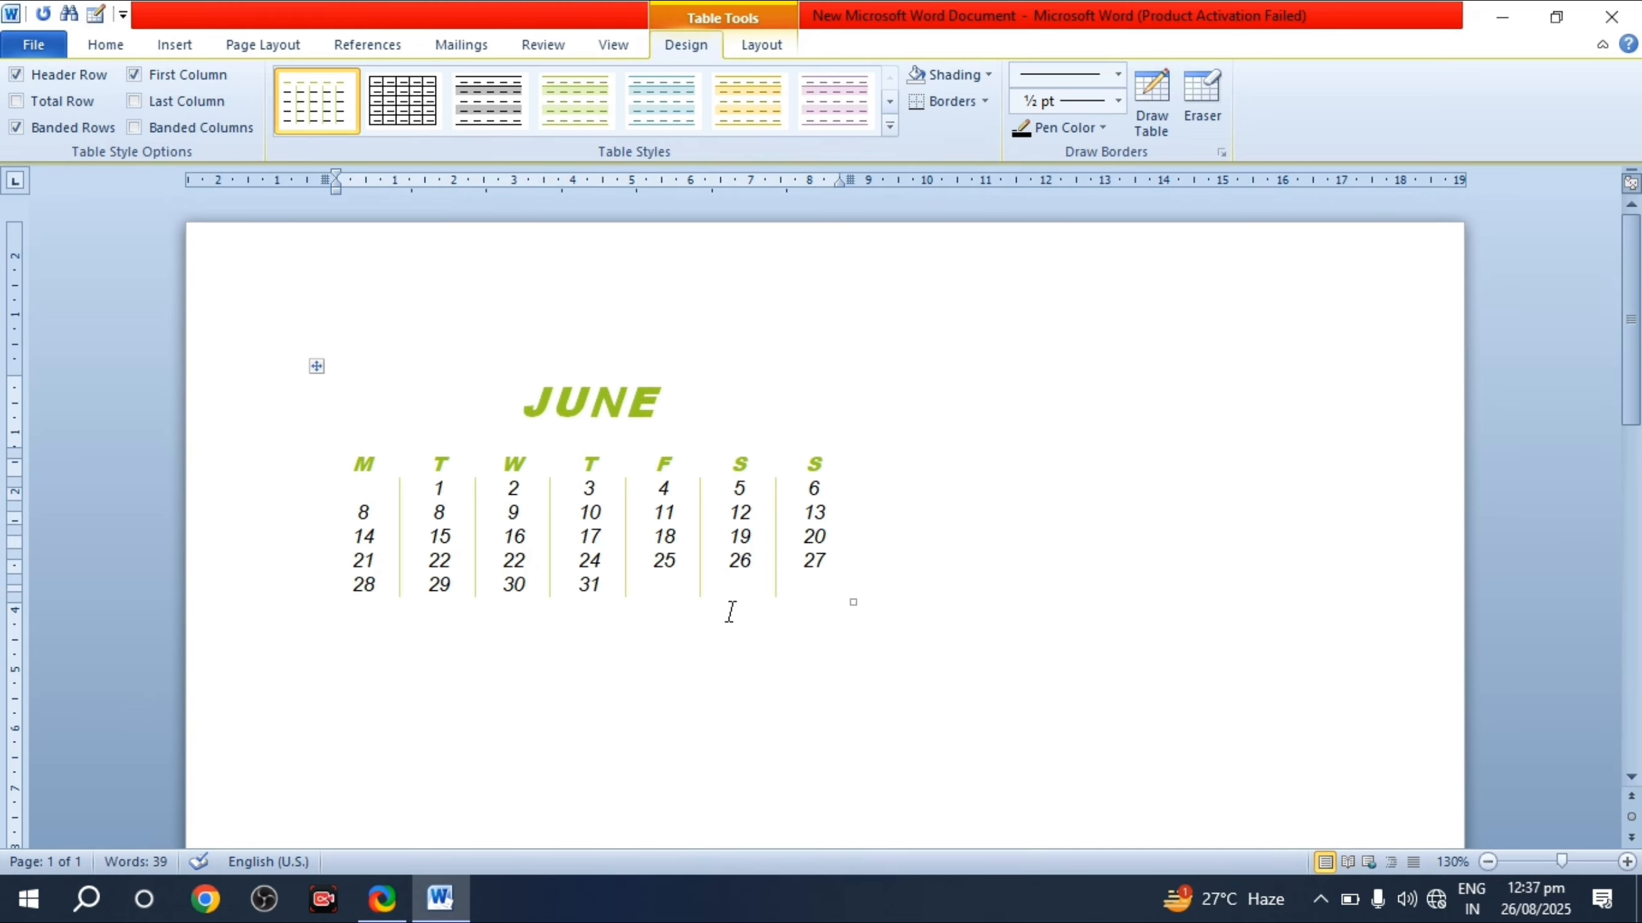
Step: Copy the whole June calendar table and paste it repeatedly into the document
left_click(317, 367)
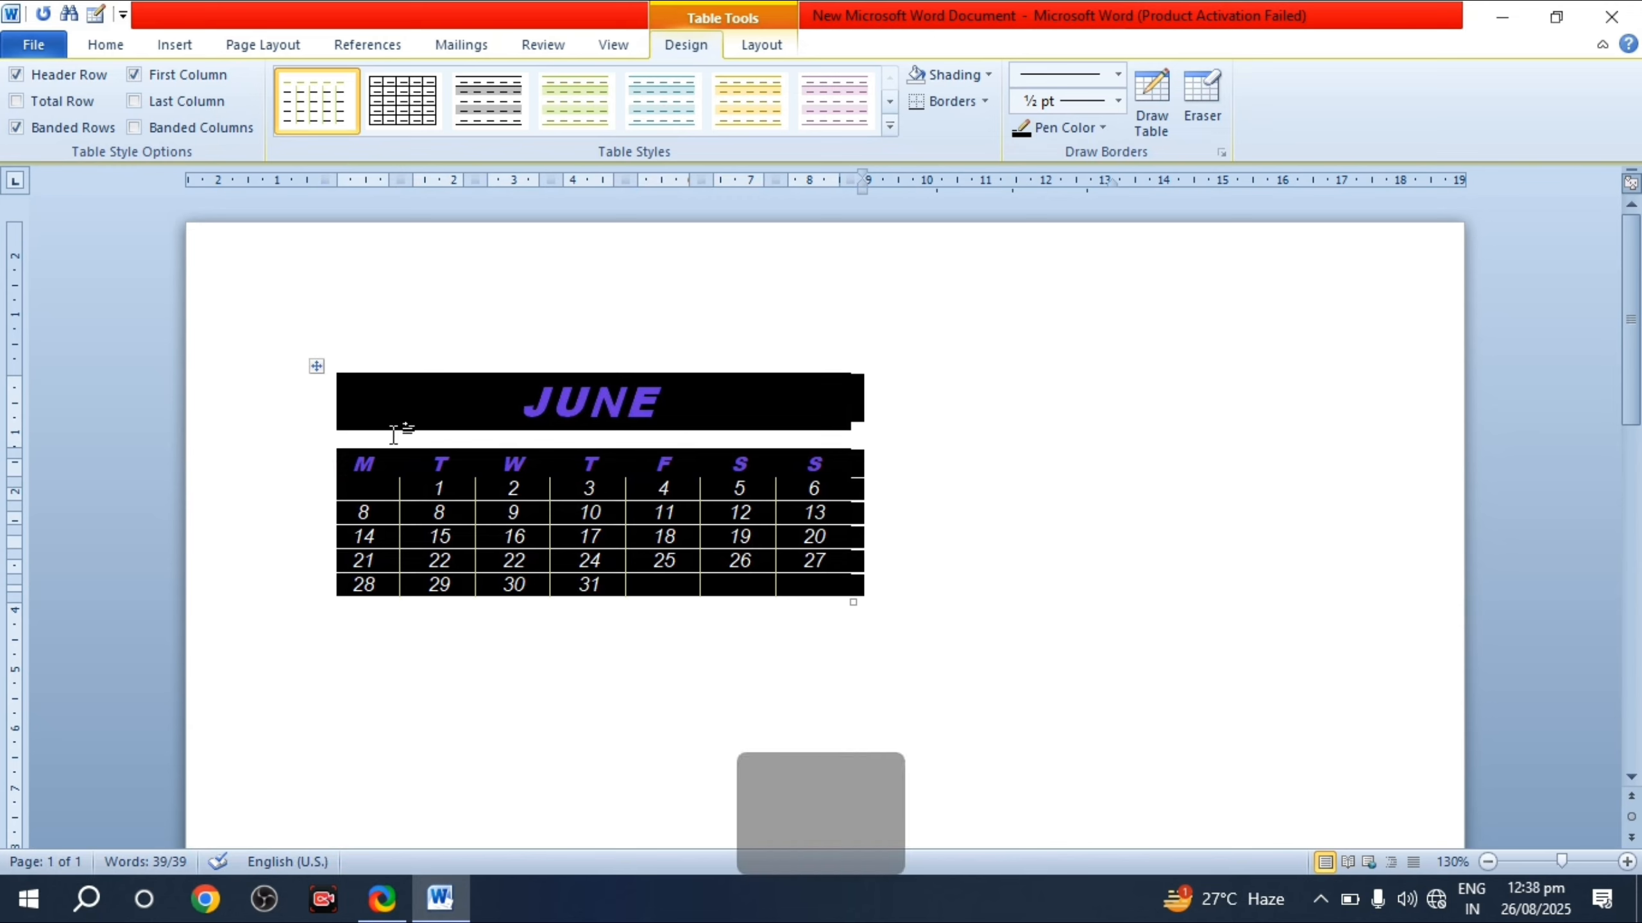
key("ctrl+d")
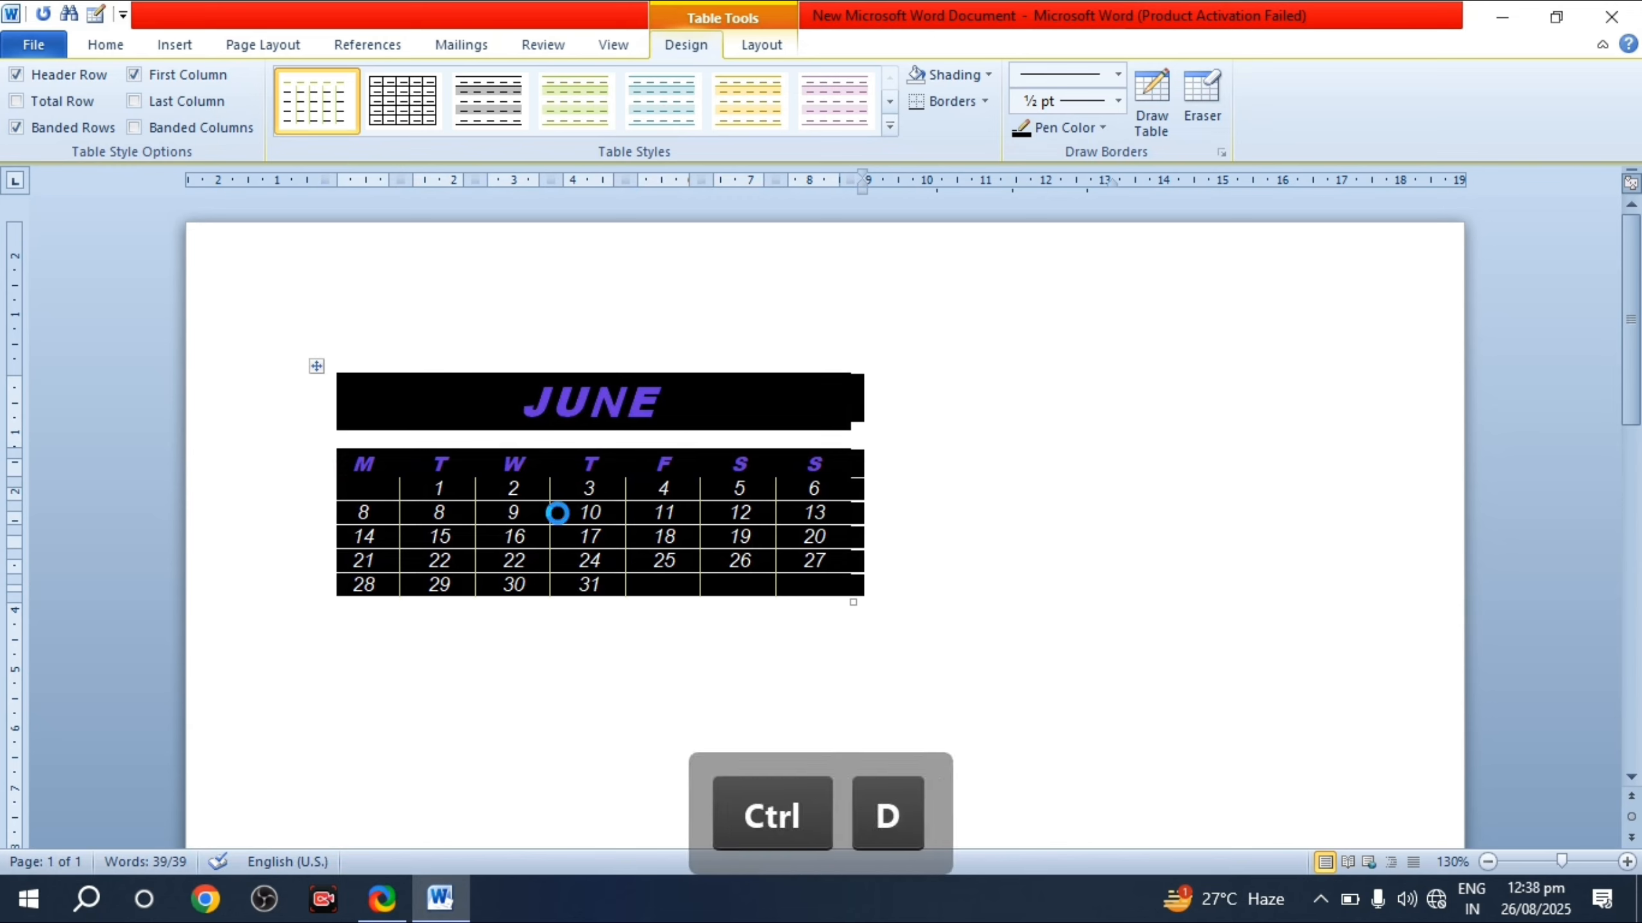
left_click(1054, 237)
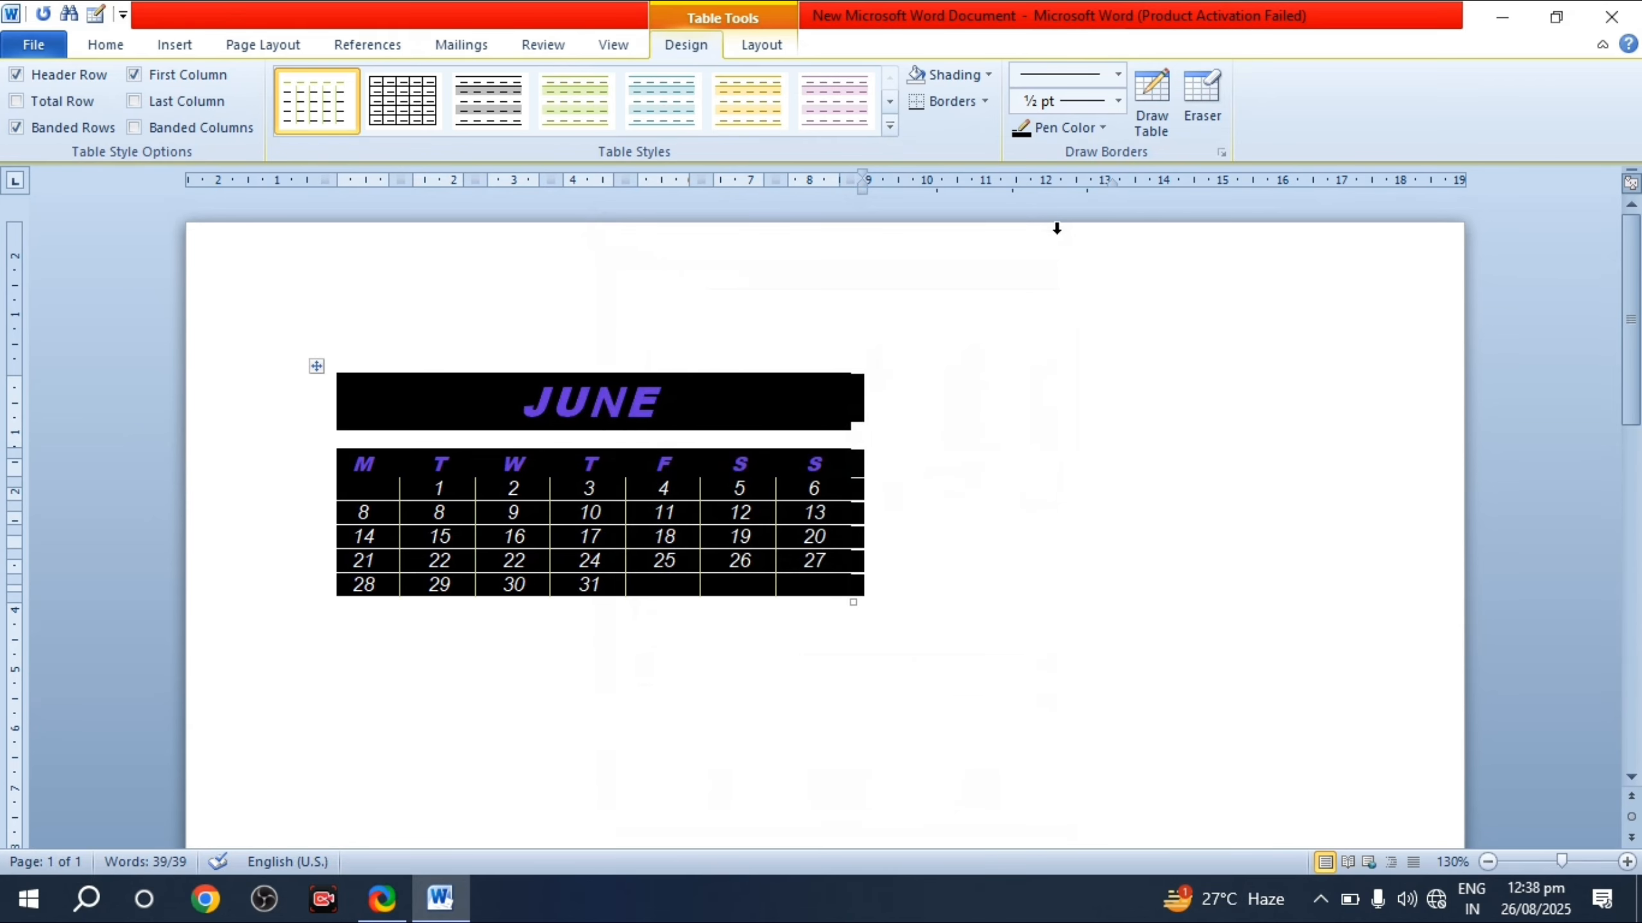
key("ctrl+c")
left_click(1037, 252)
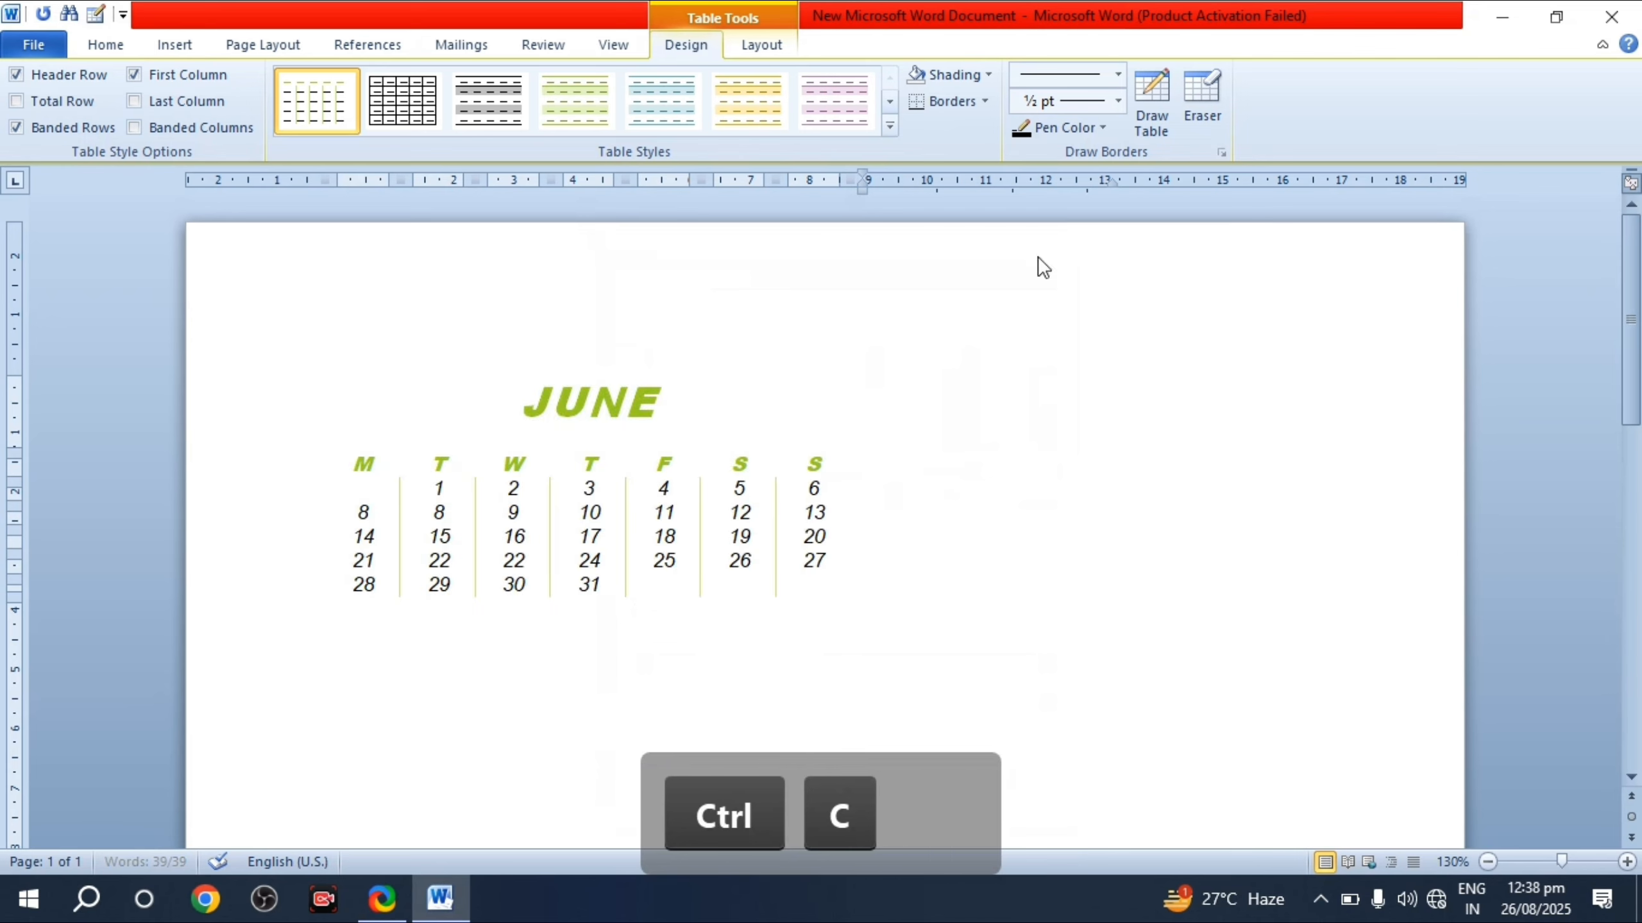
key("ctrl+v")
key("ctrl+v")
key("ctrl+v")
scroll(789, 492, "up", 12)
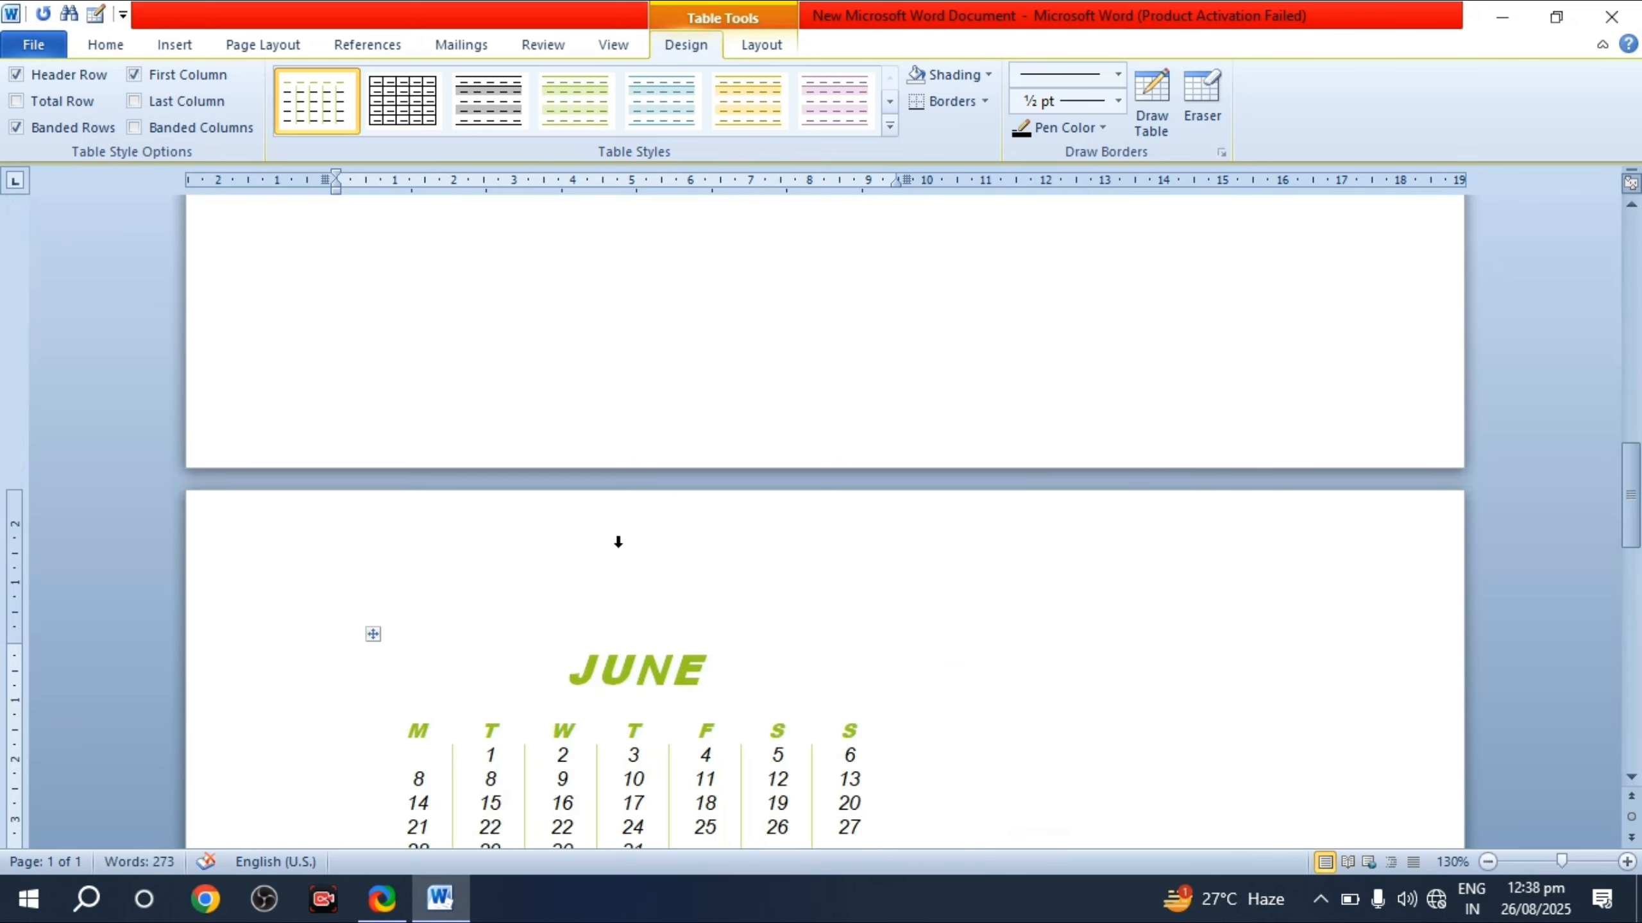
scroll(632, 538, "up", 5)
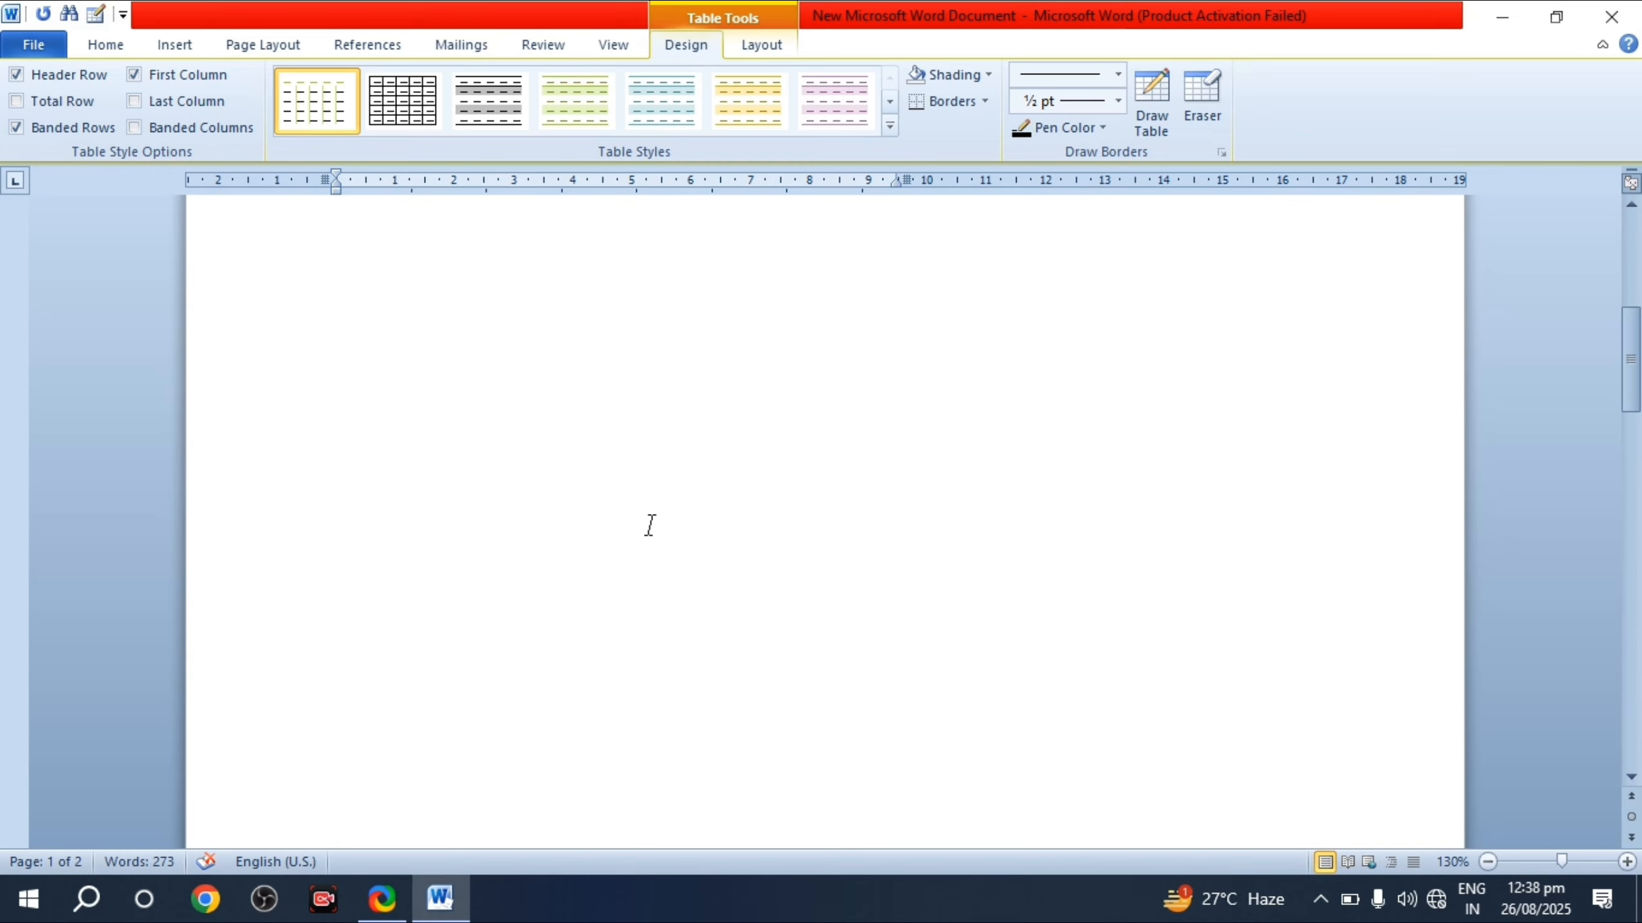
scroll(650, 525, "up", 10)
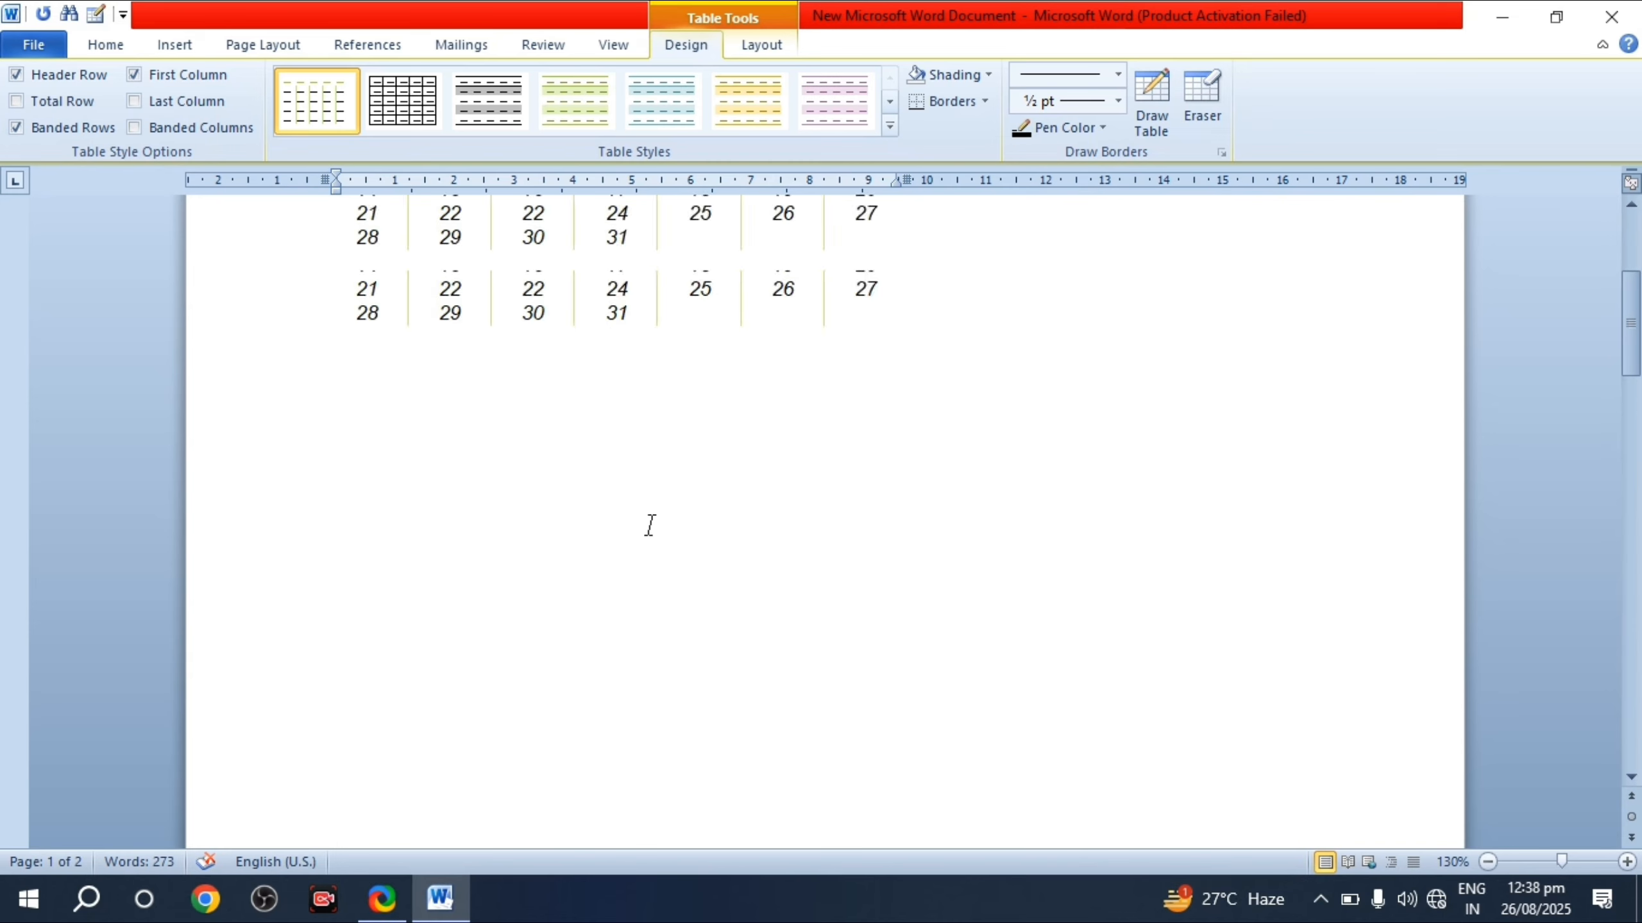
Step: Review the table insertion options and the table design and layout commands
left_click(175, 44)
left_click(191, 113)
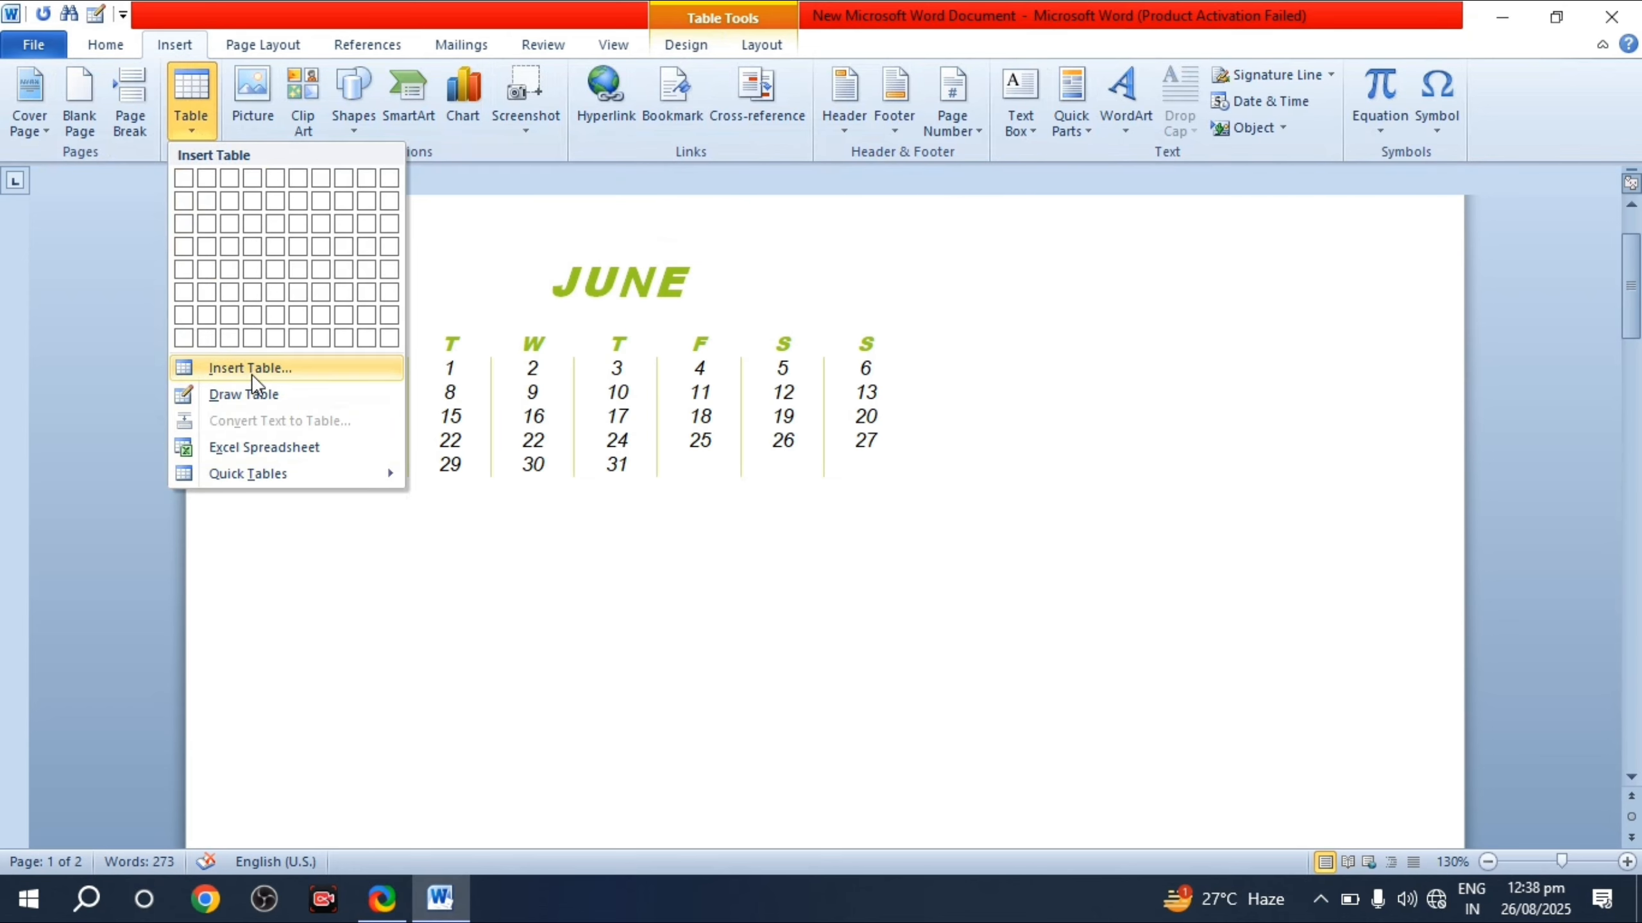
left_click(682, 42)
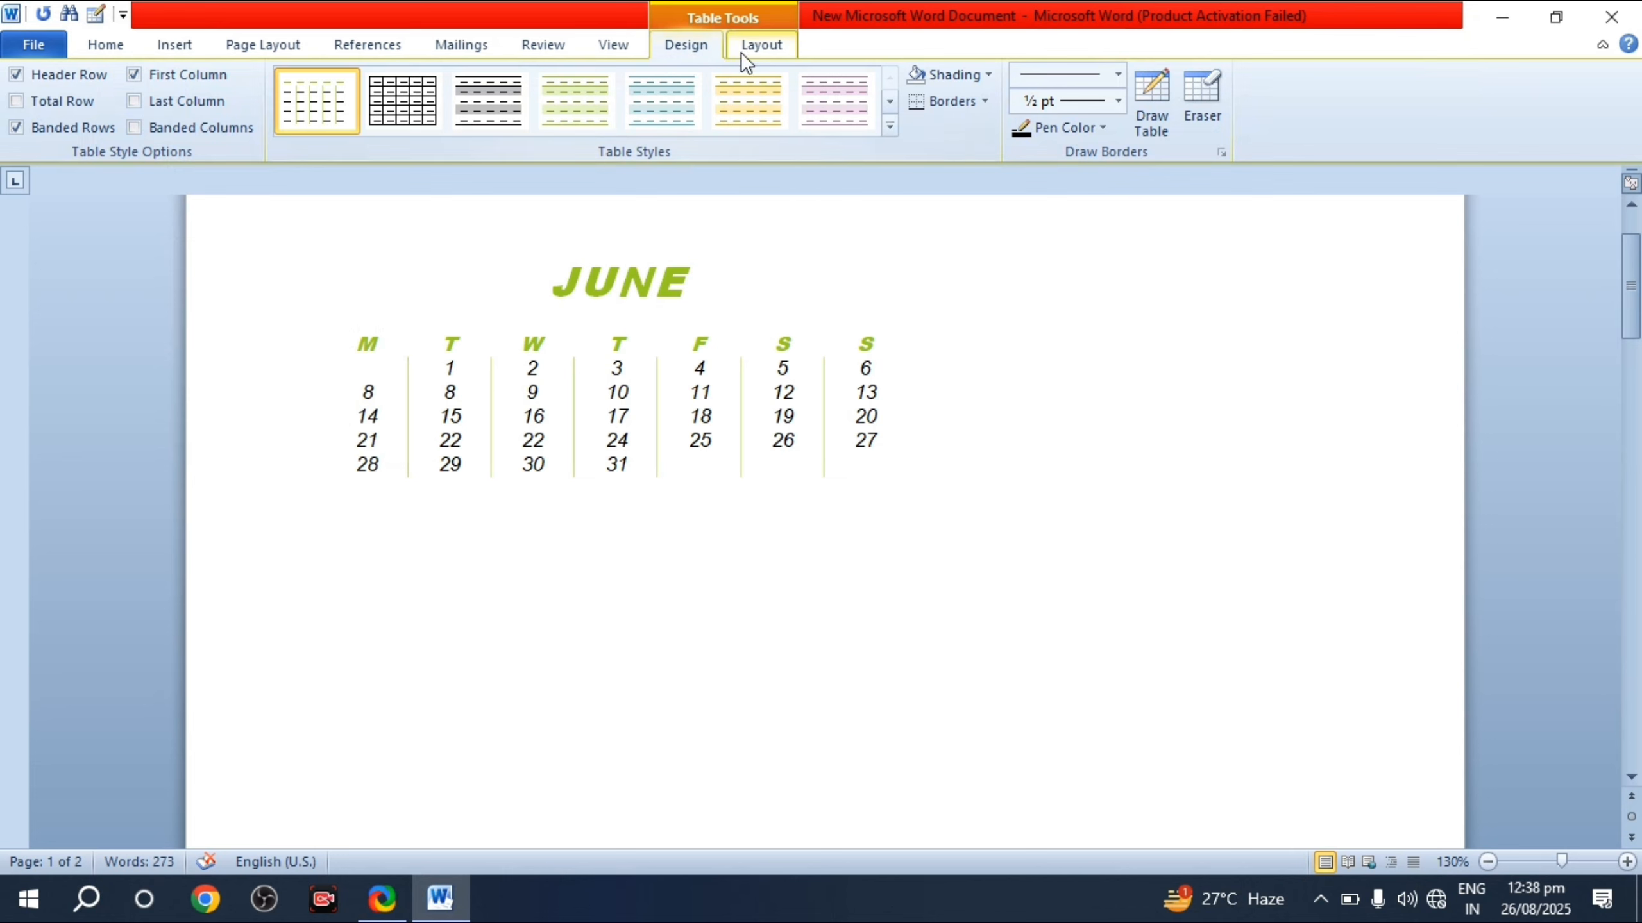
left_click(756, 47)
left_click(689, 46)
left_click(753, 46)
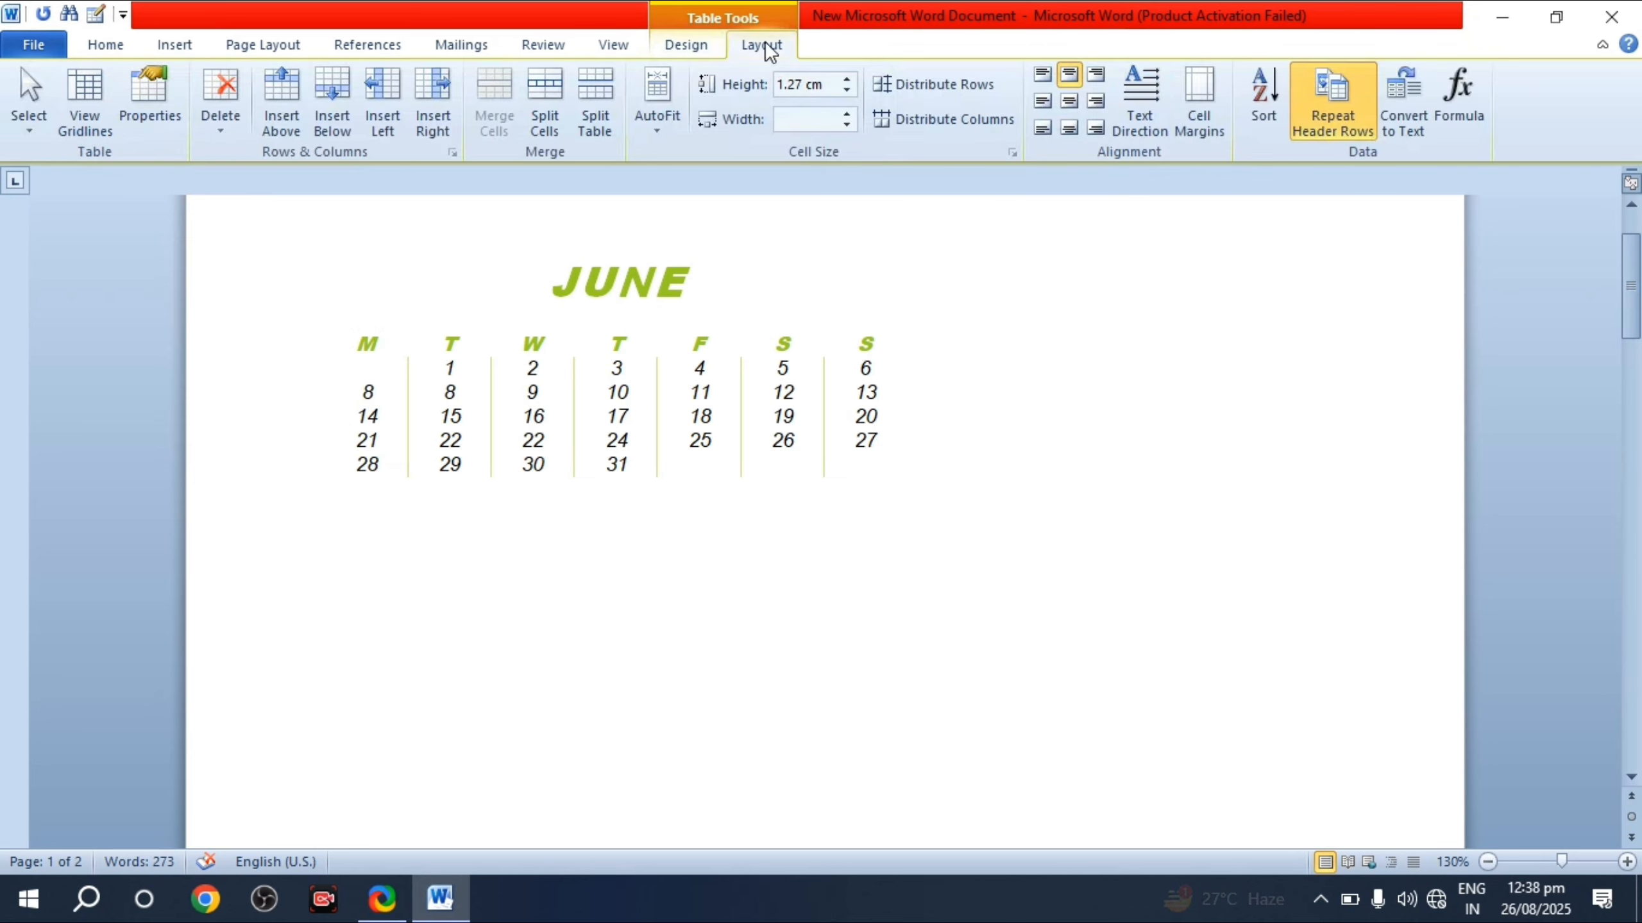
left_click(679, 49)
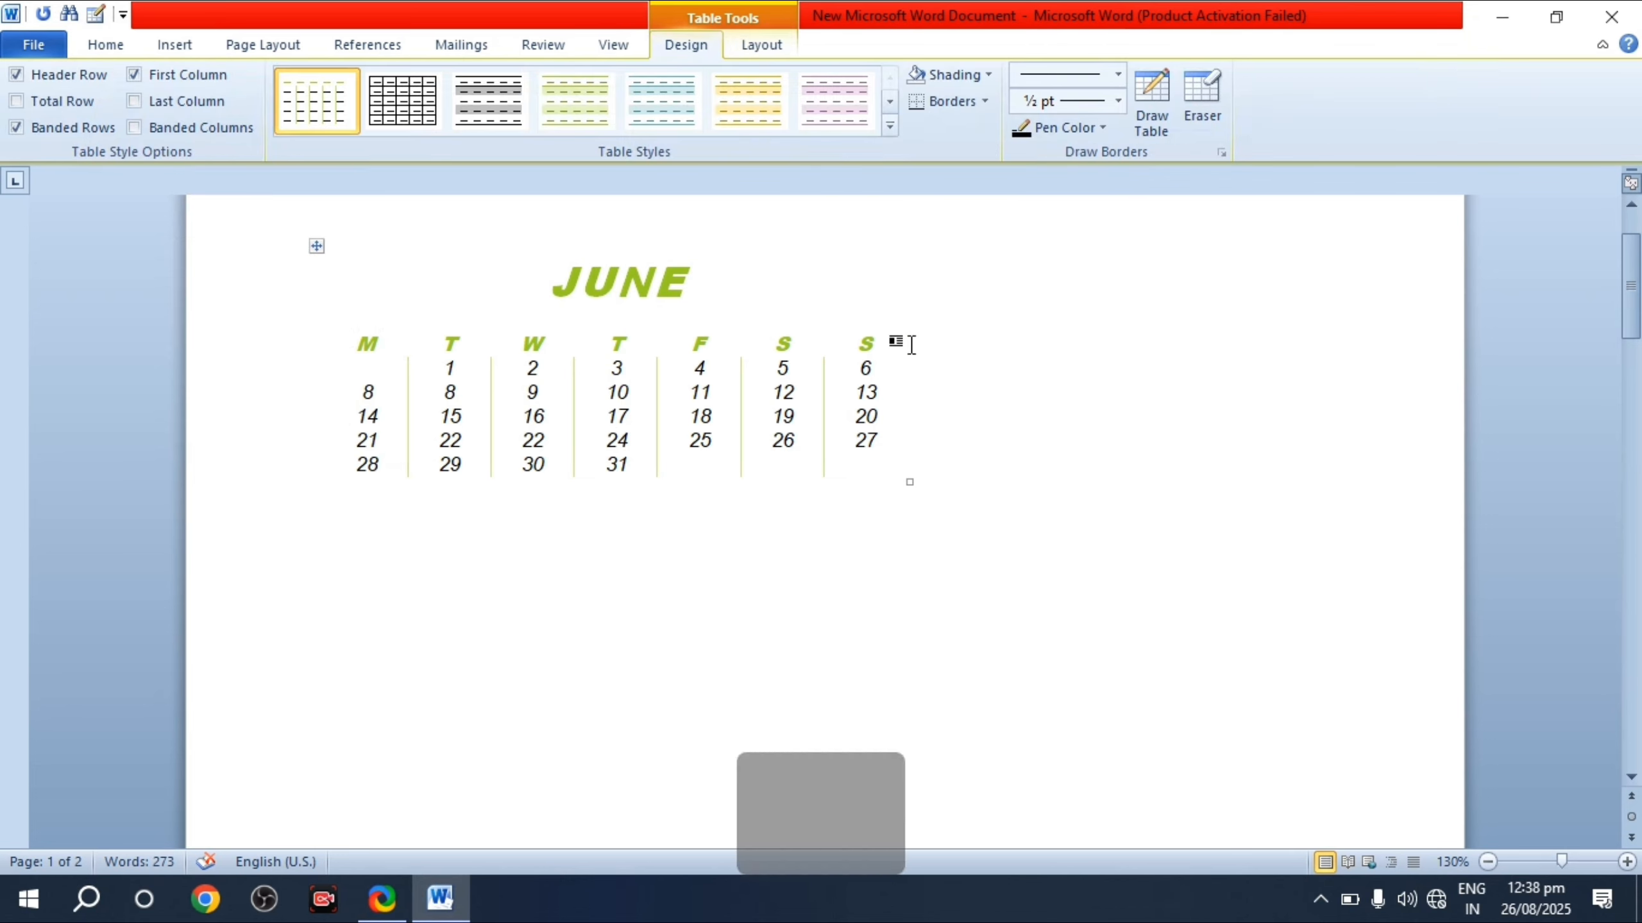
Step: Delete all document content and insert a table of 6 columns and 3 rows using the size grid
key("ctrl+a")
key("Delete")
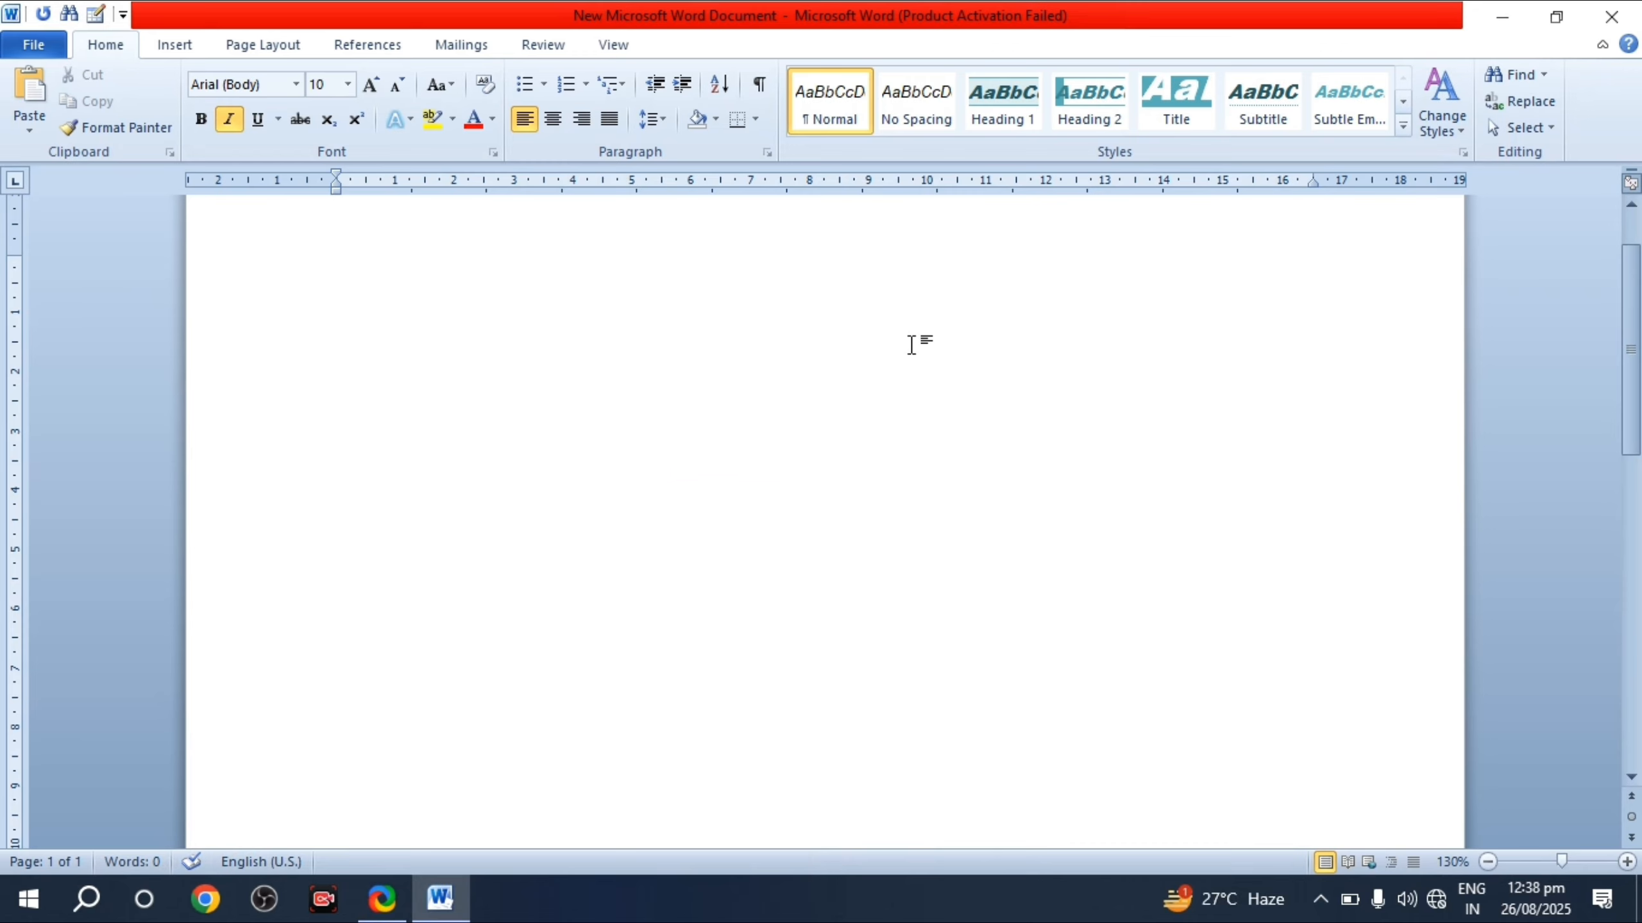
left_click(181, 51)
left_click(194, 121)
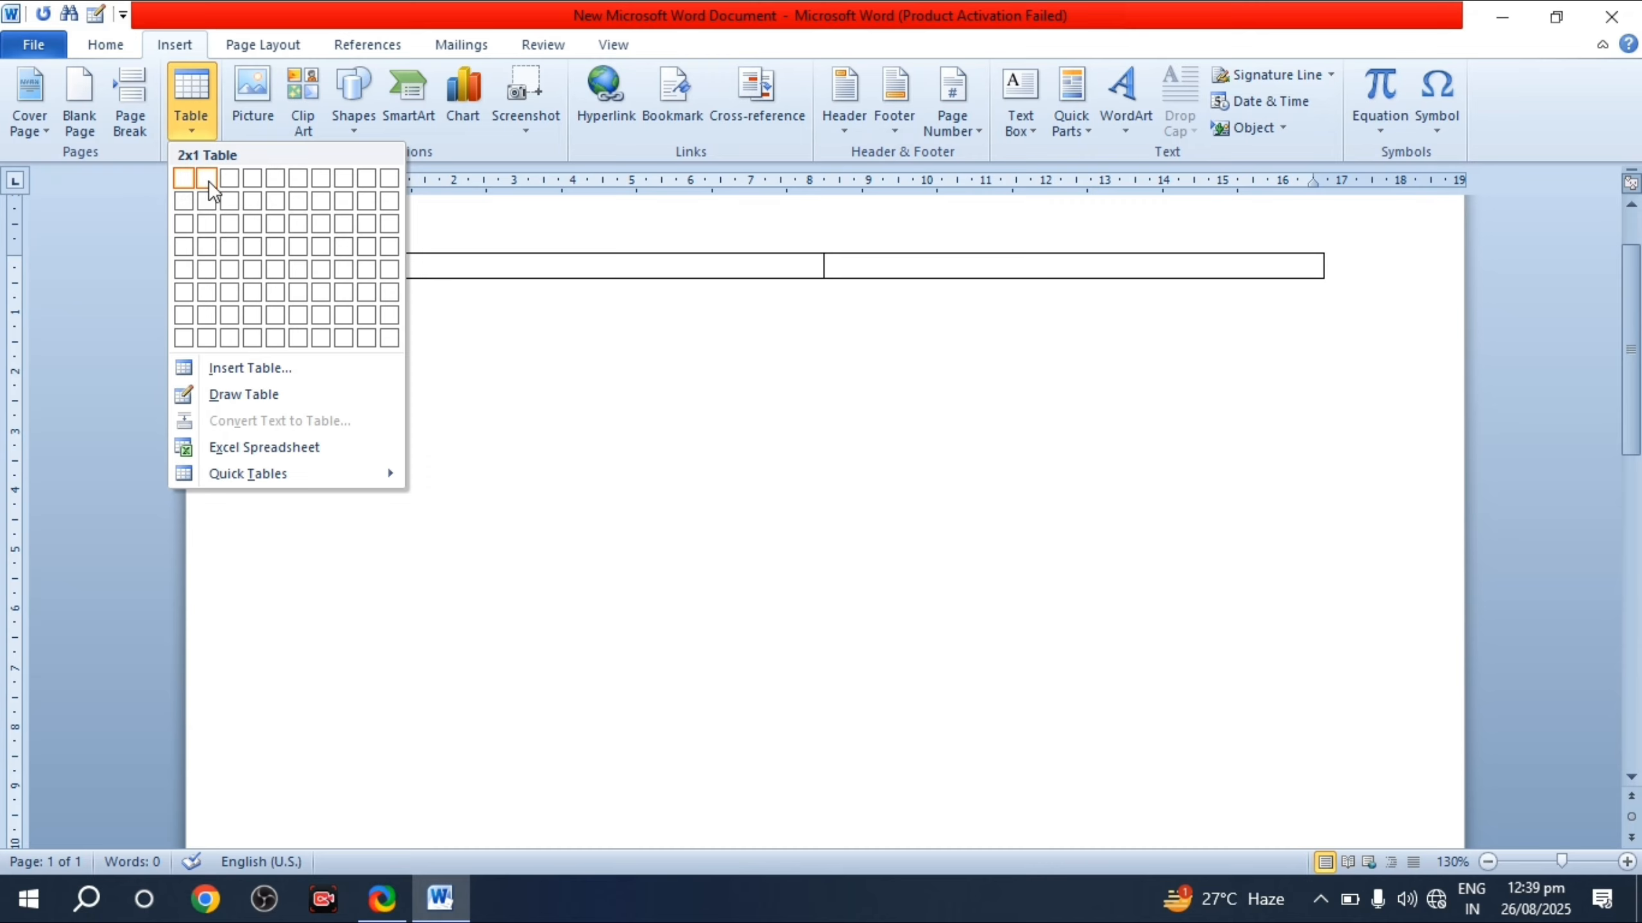
left_click(304, 234)
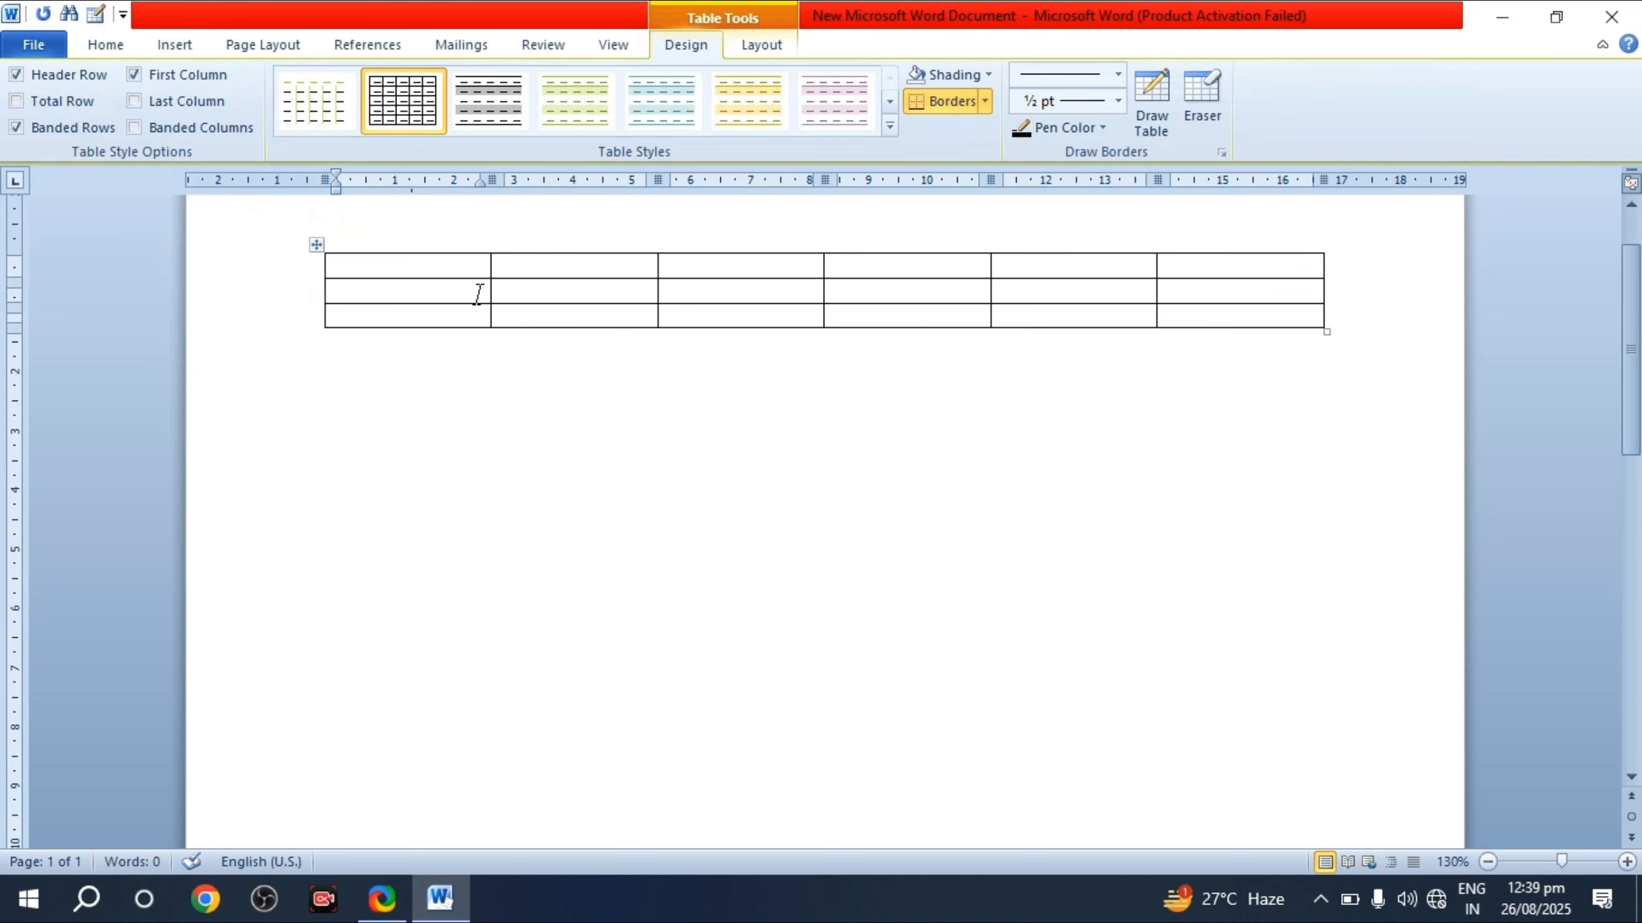
Step: Enter the headings Name, Address and Hindi in the first three cells of the table's top row
type("Name")
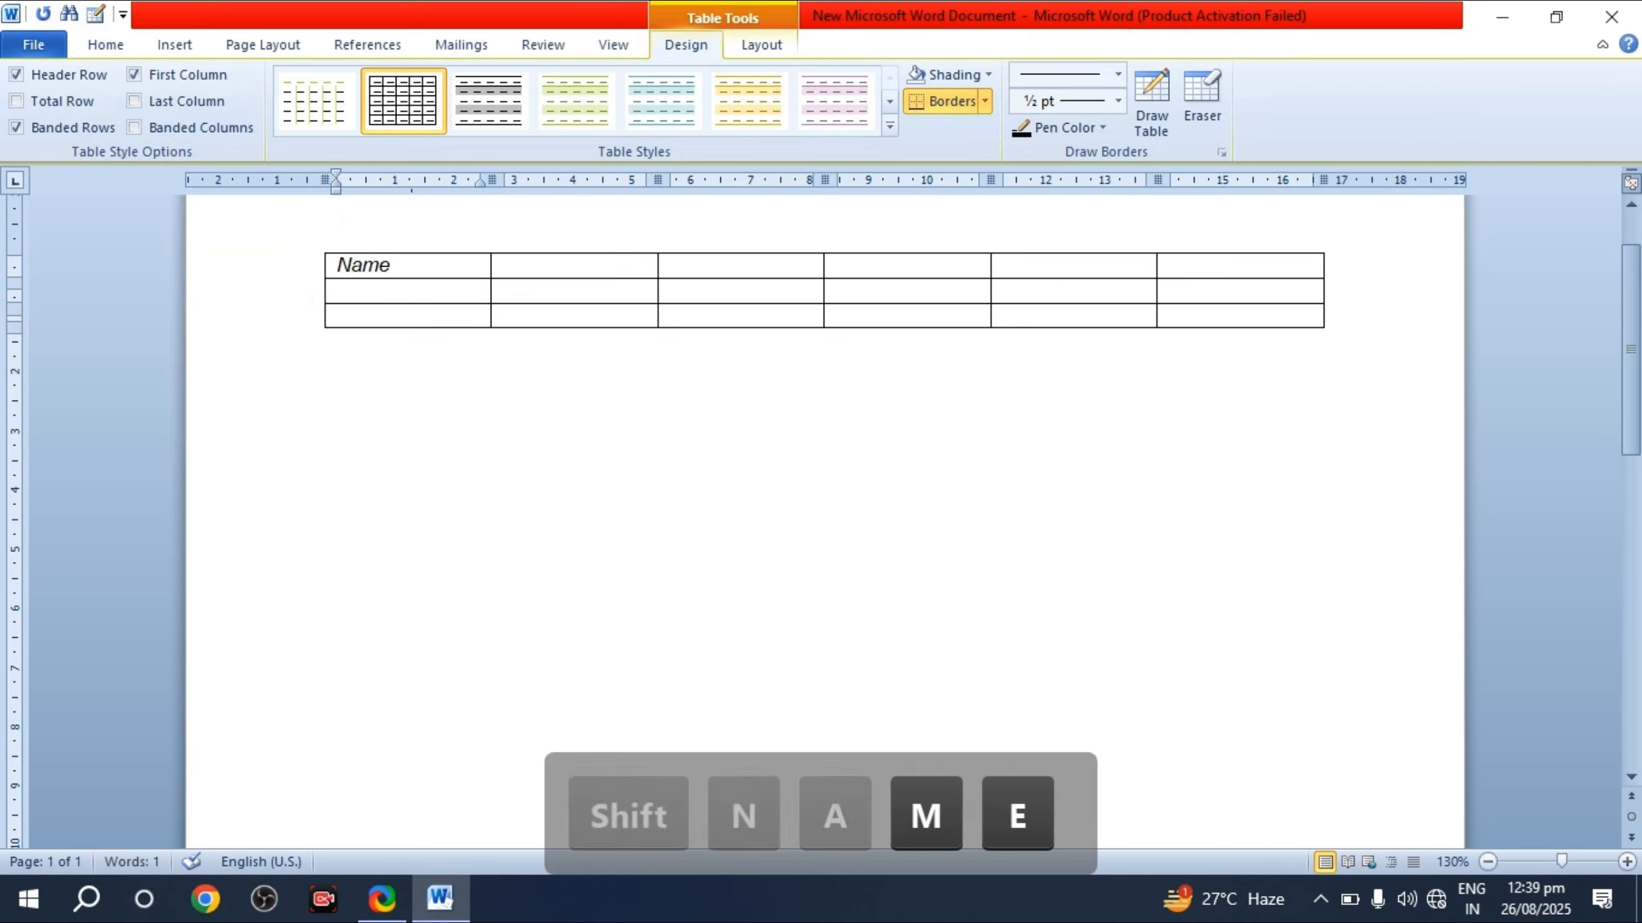
key("Tab")
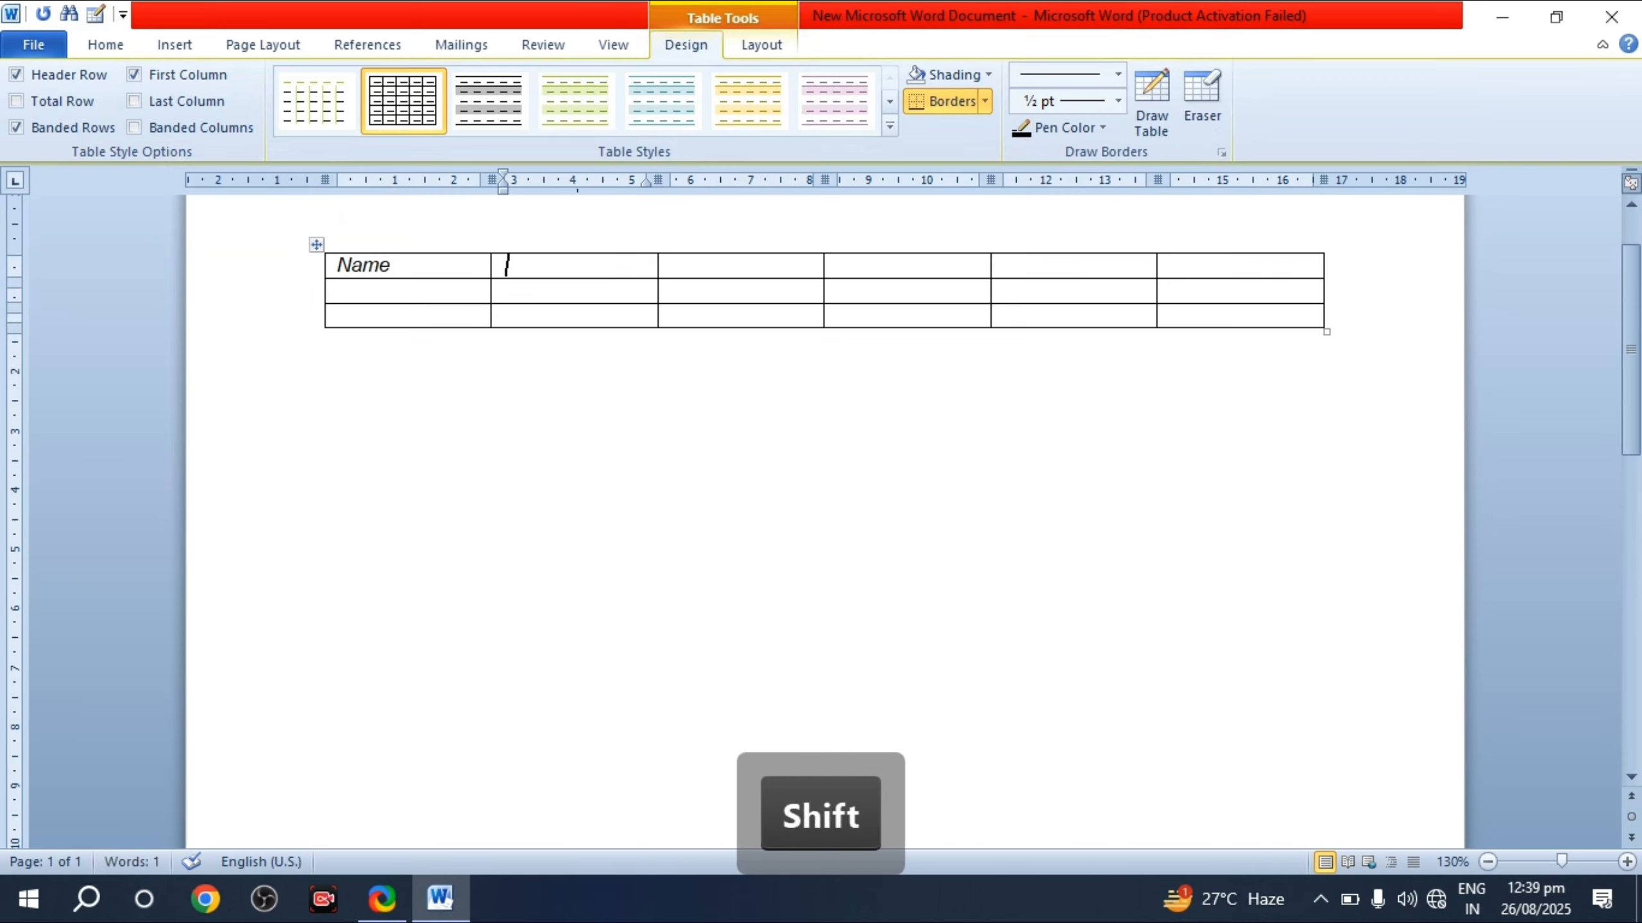
type("Address")
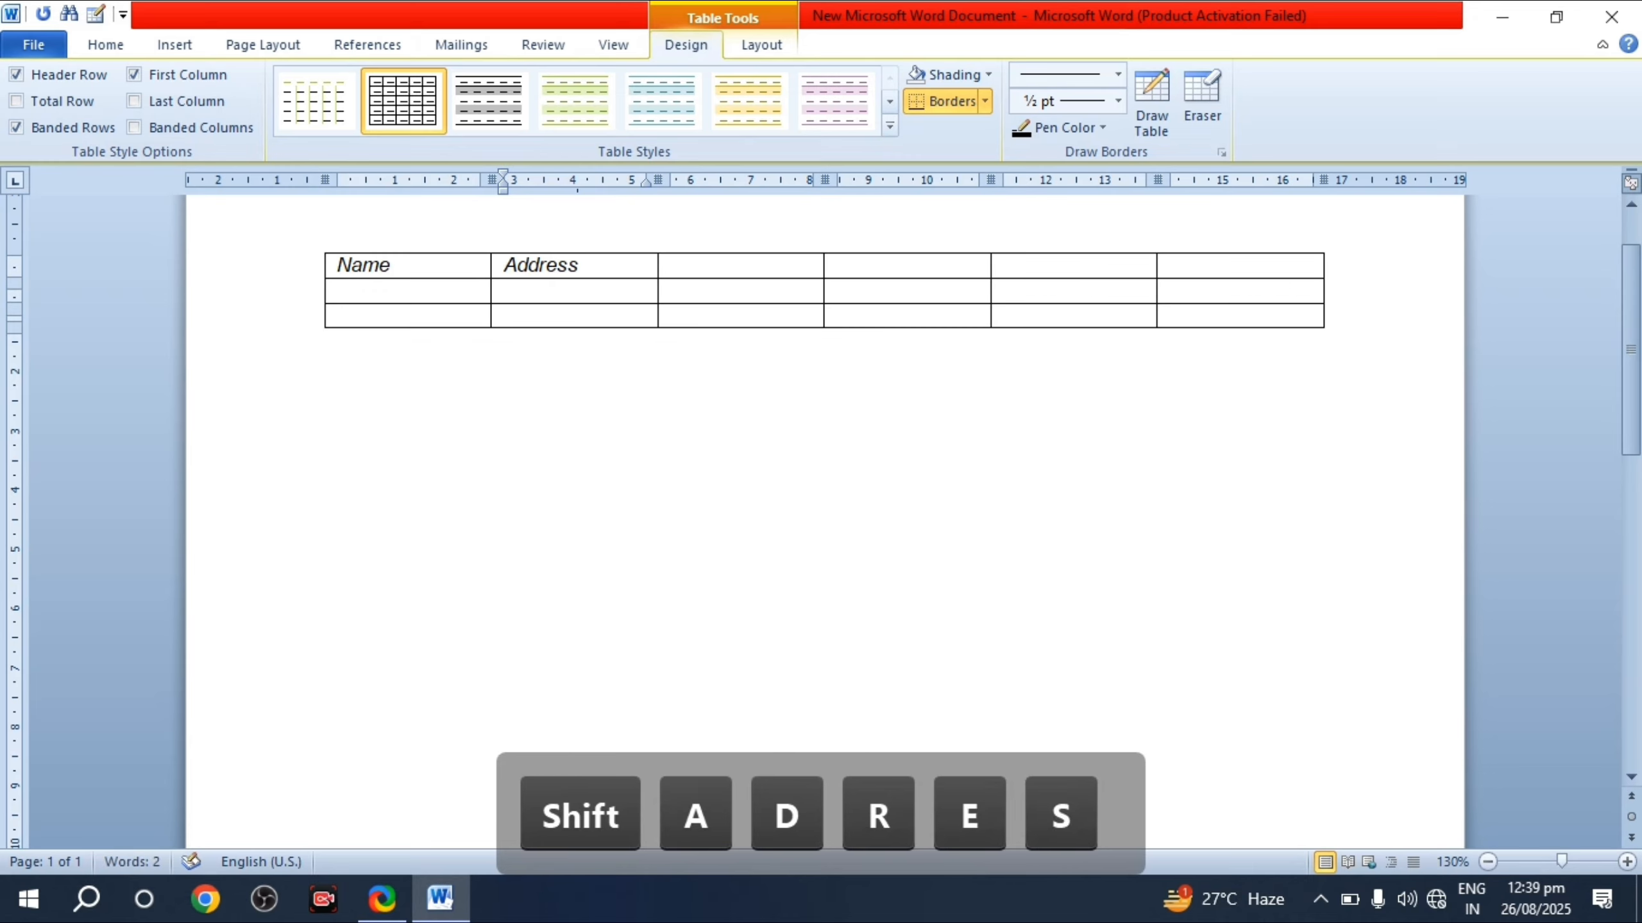
key("Tab")
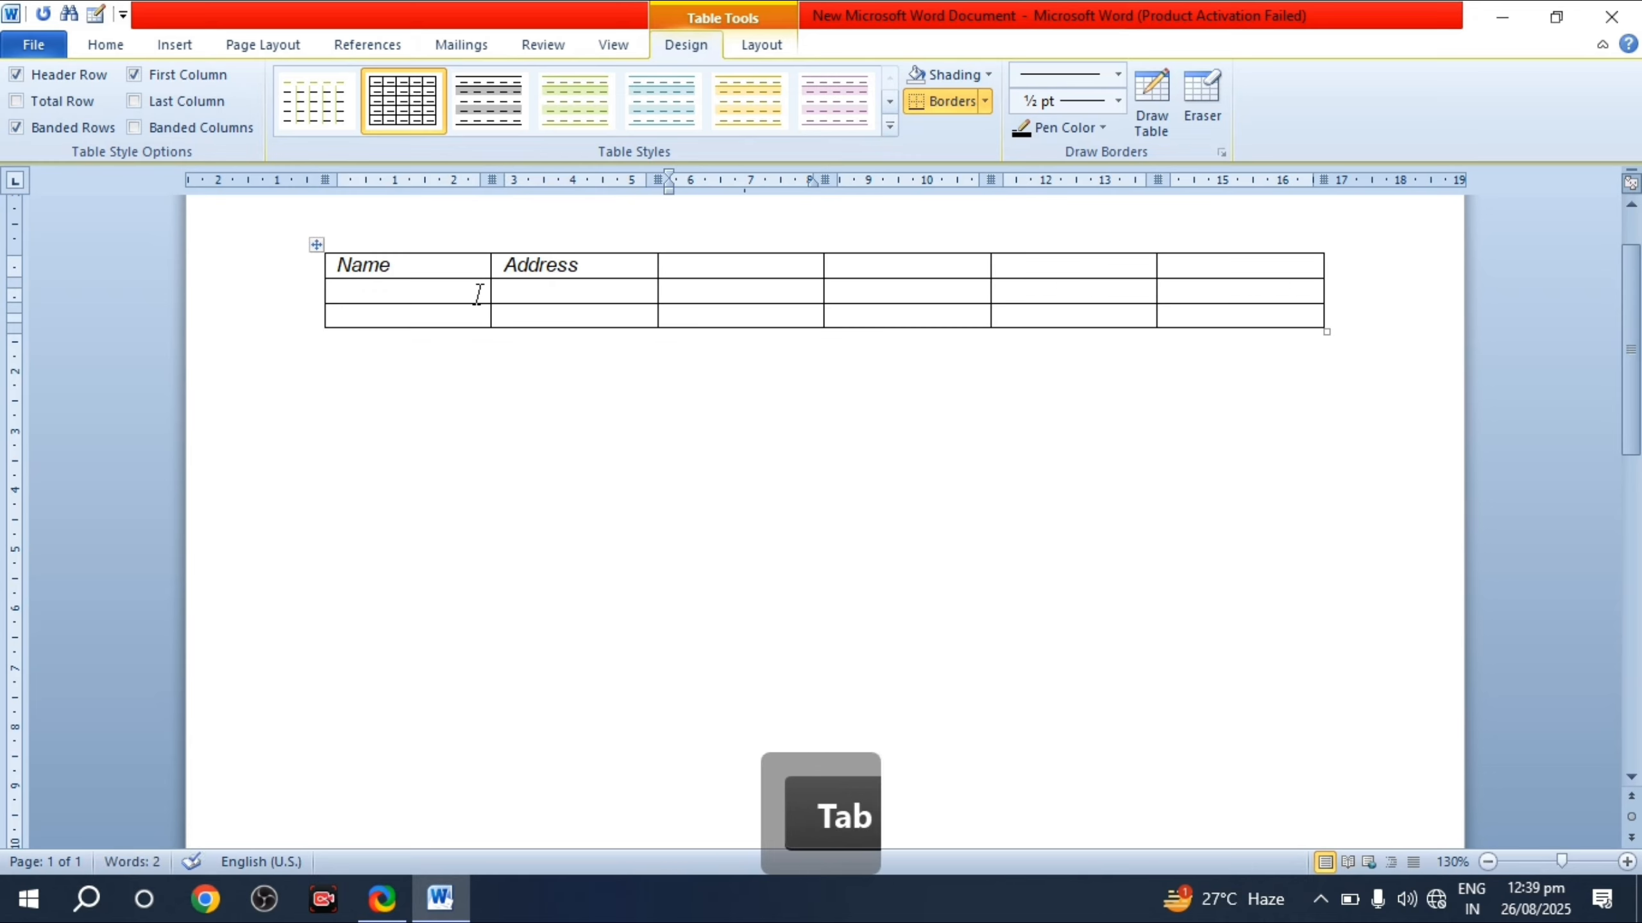
type("Hindi")
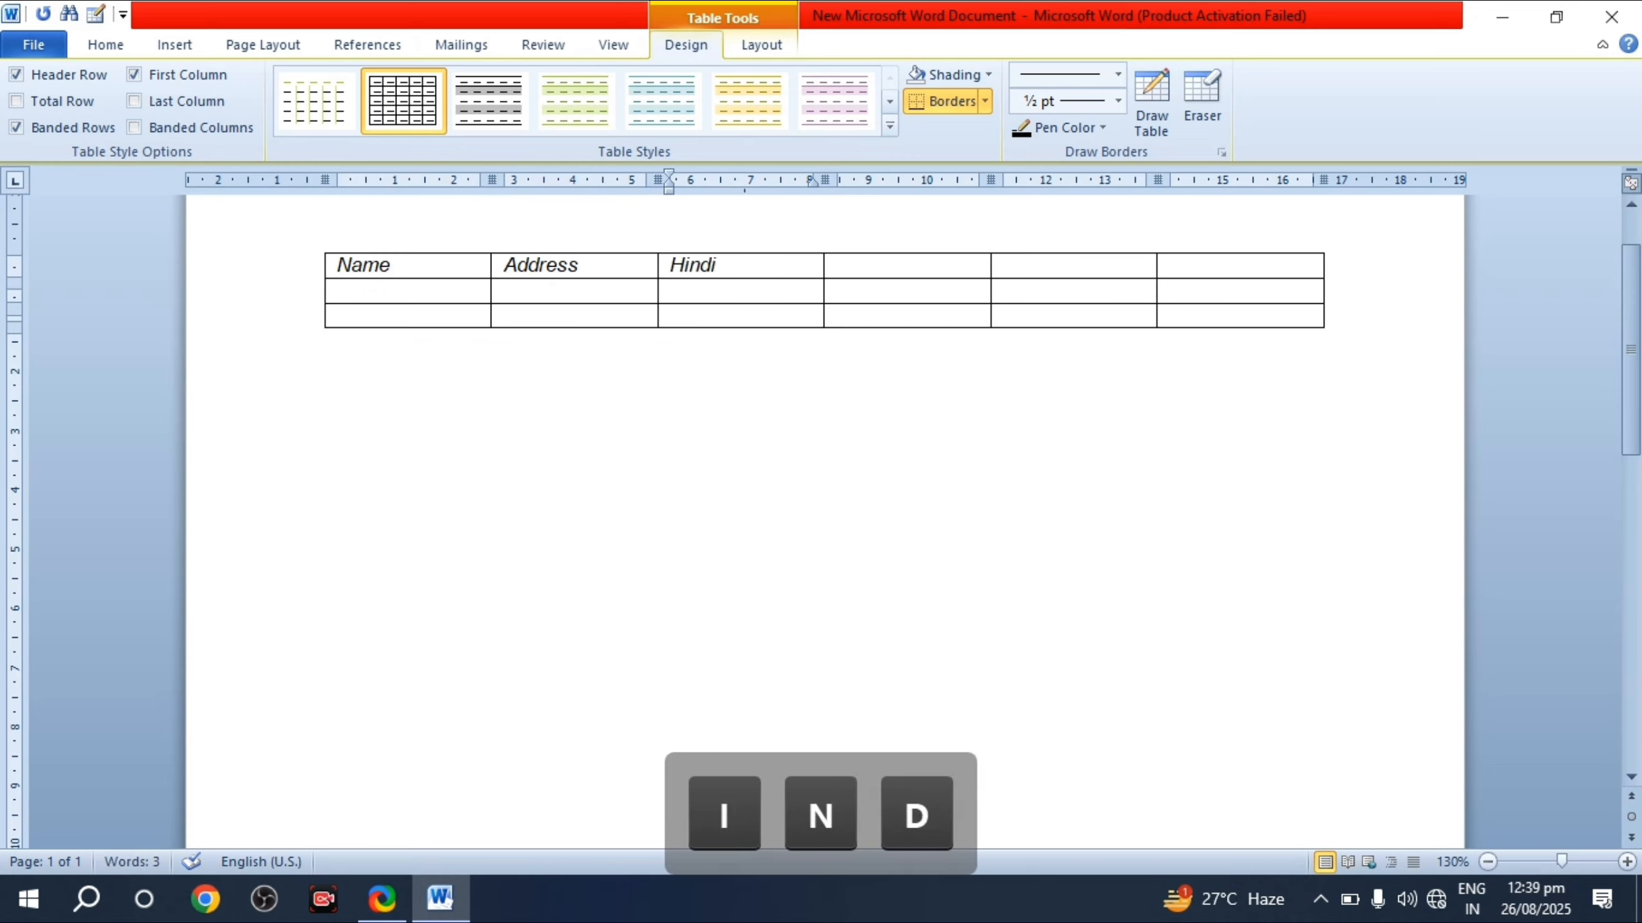
key("Tab")
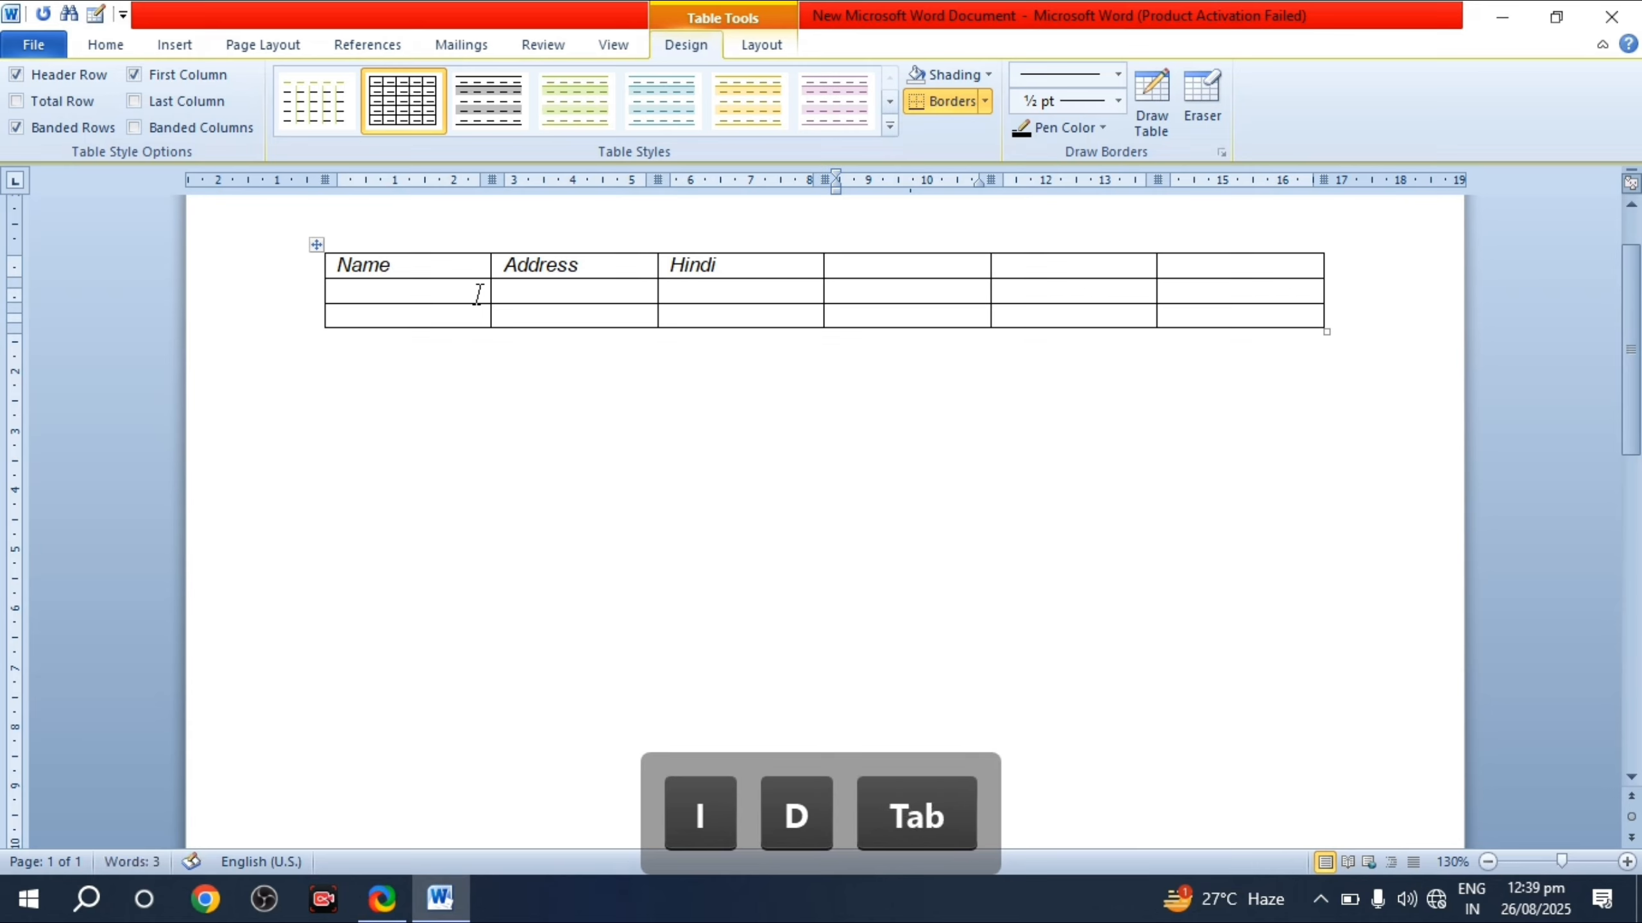
Step: Complete the table's header row with the headings English, Math and Total
type("En")
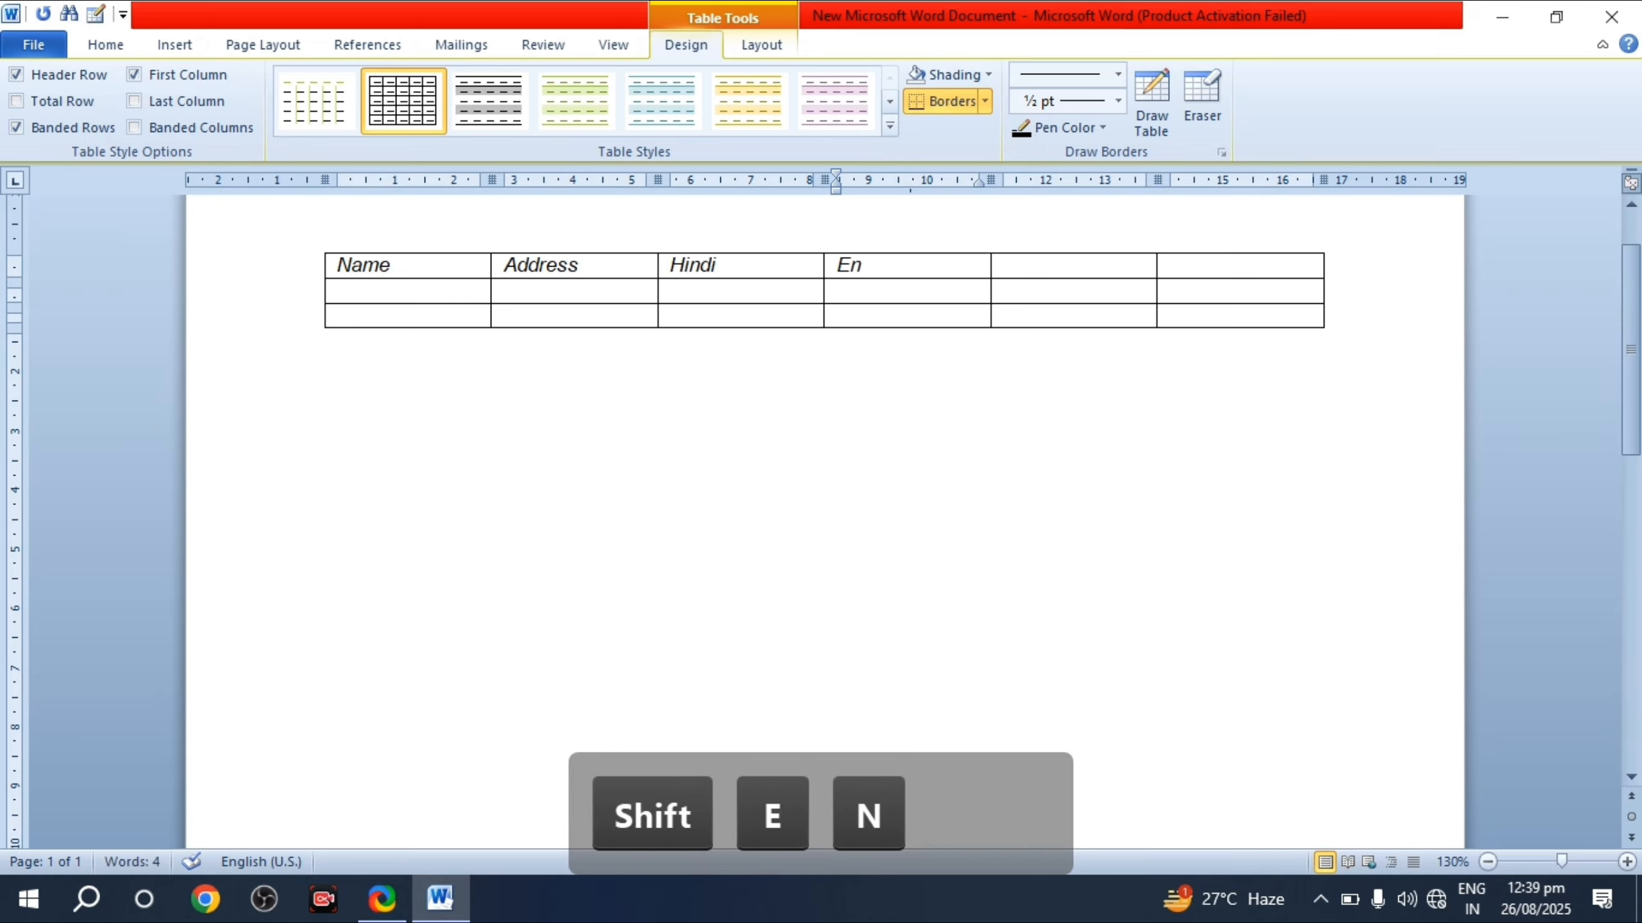
type("glish")
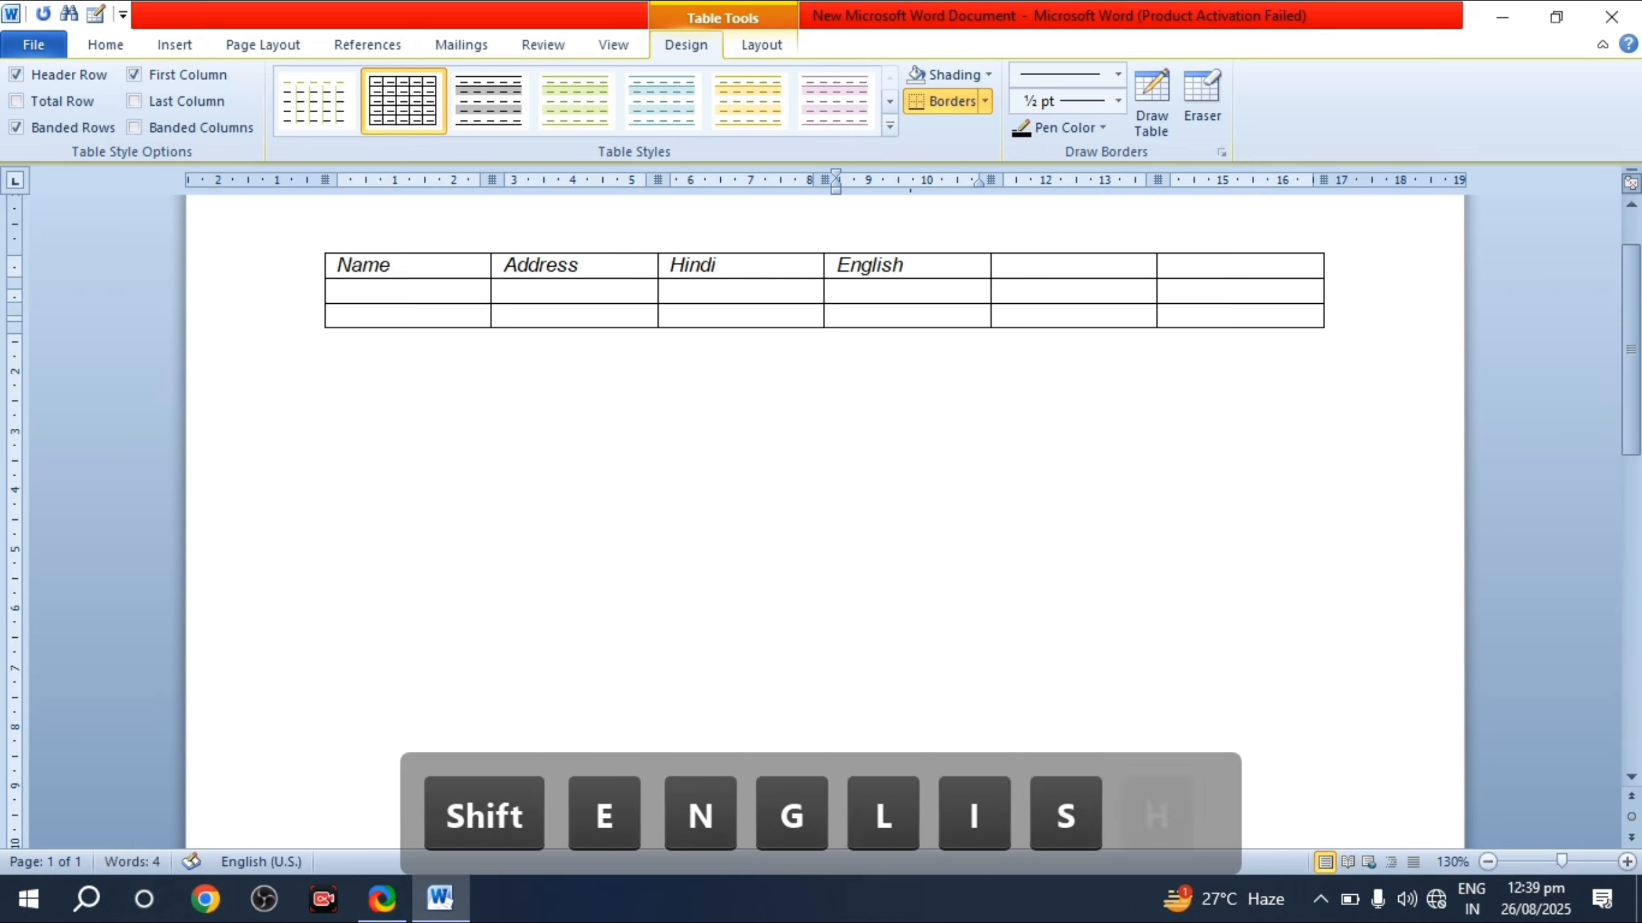
key("Tab")
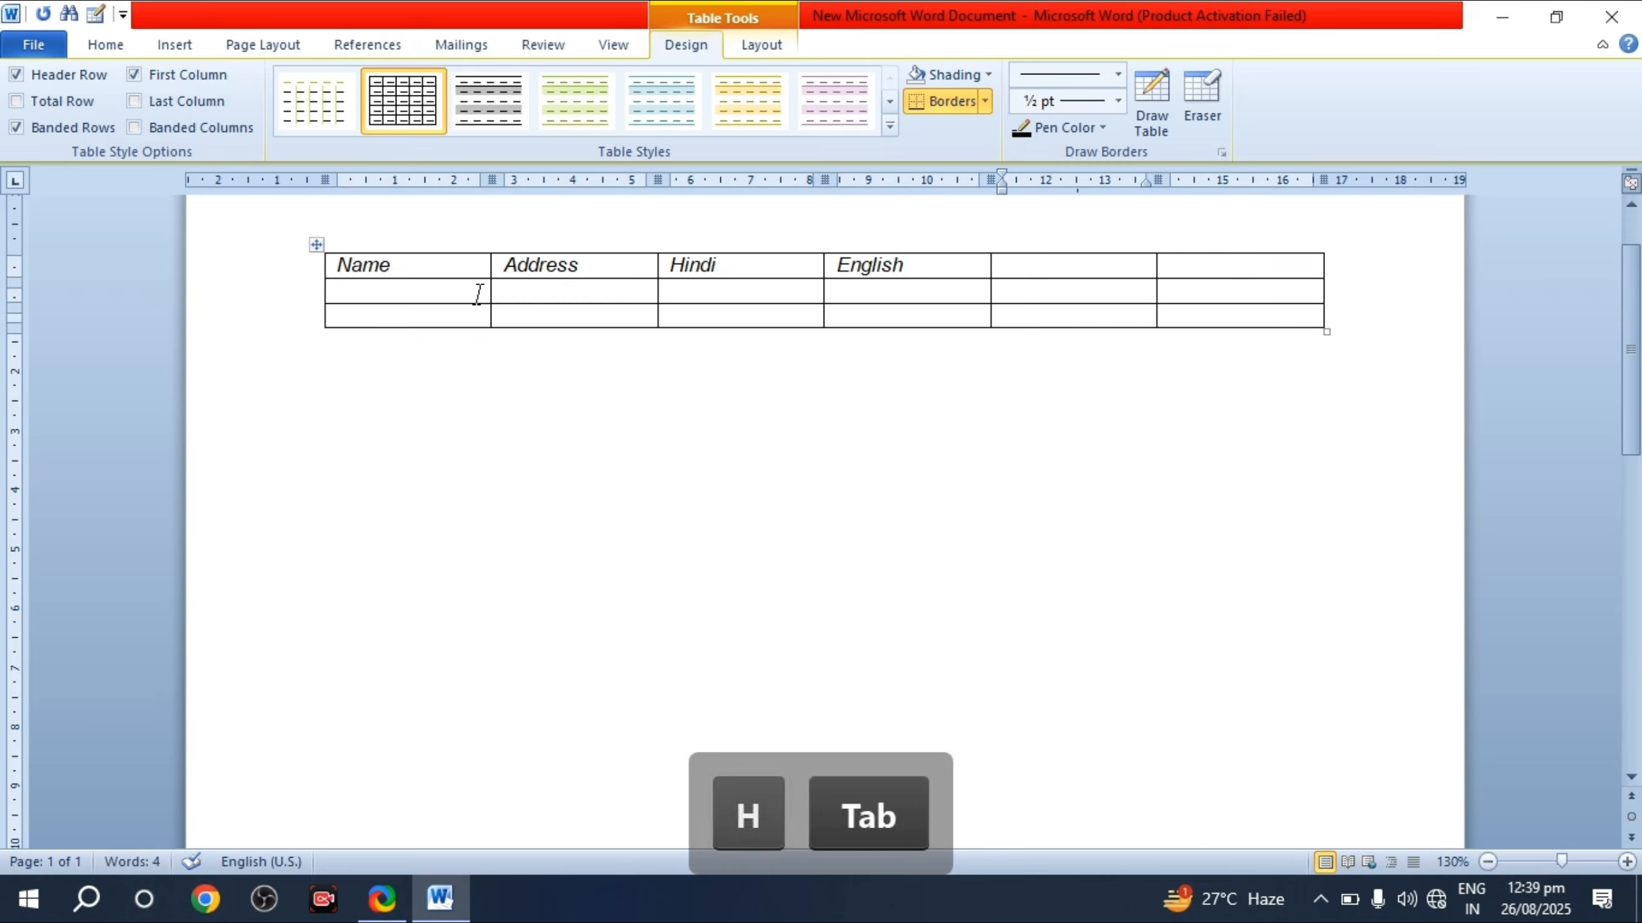
type("Math")
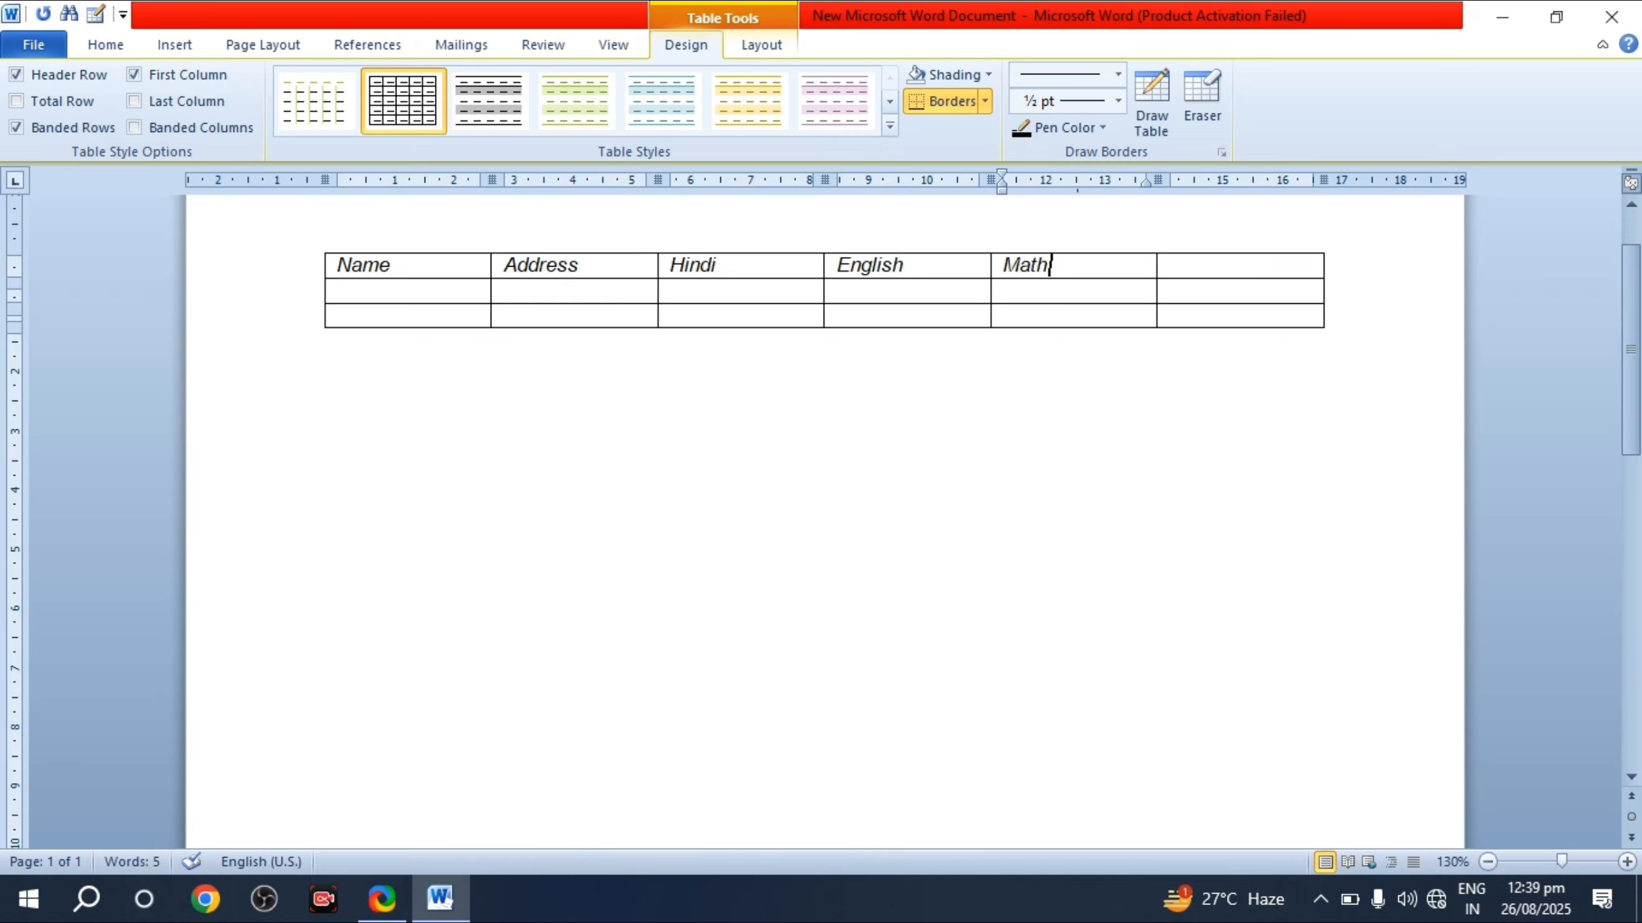
key("Tab")
type("T^")
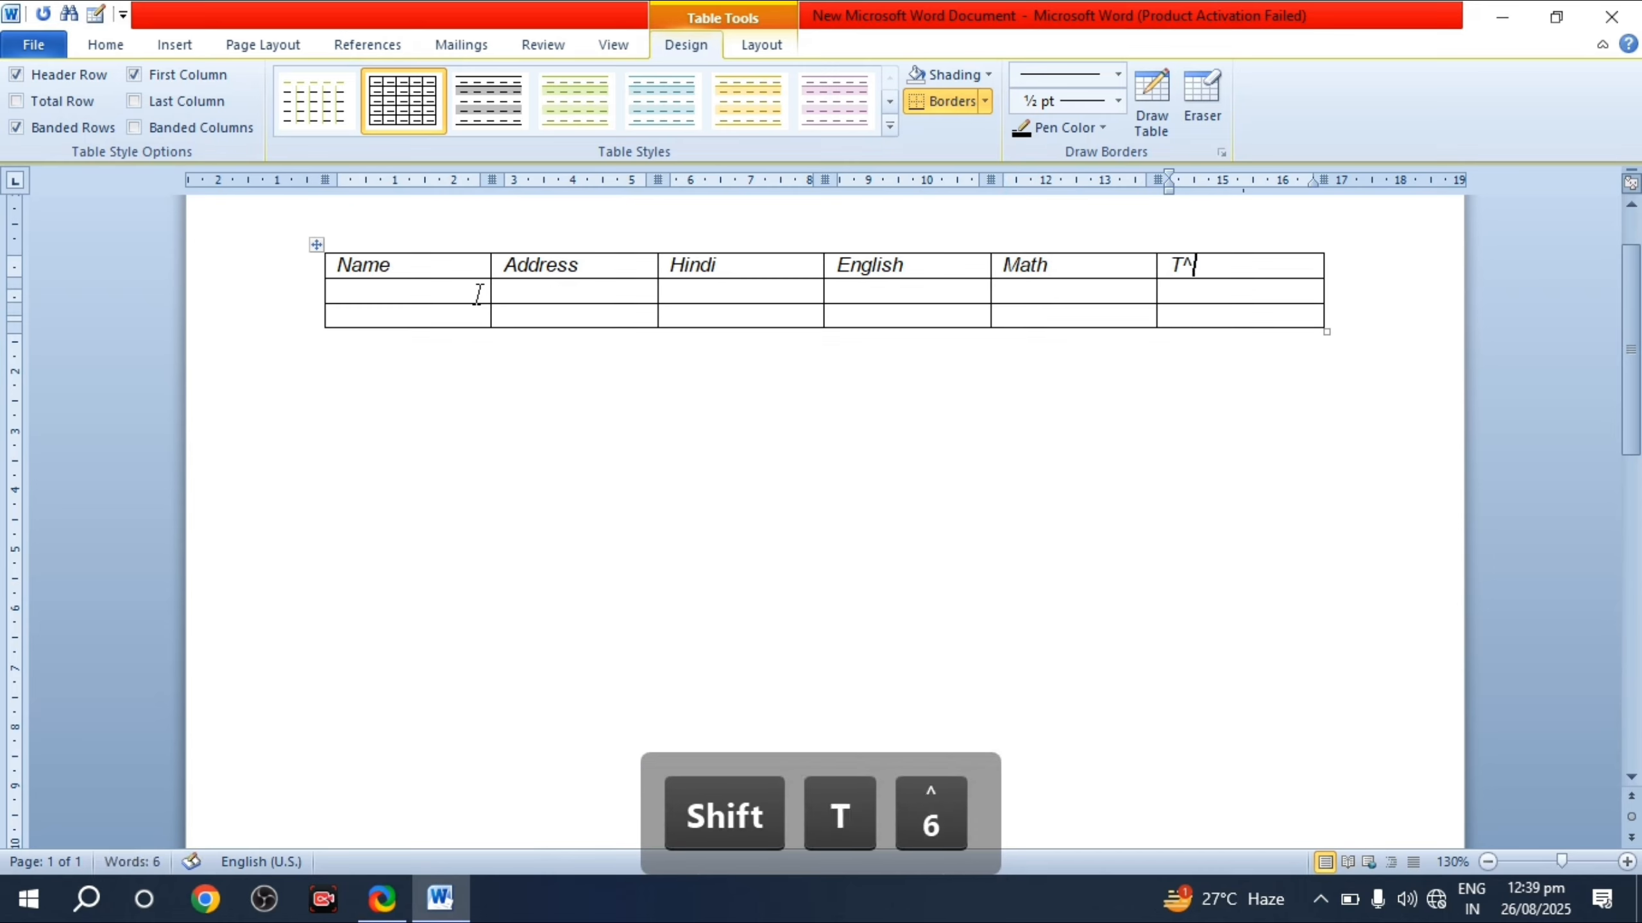
key("BackSpace")
type("otal")
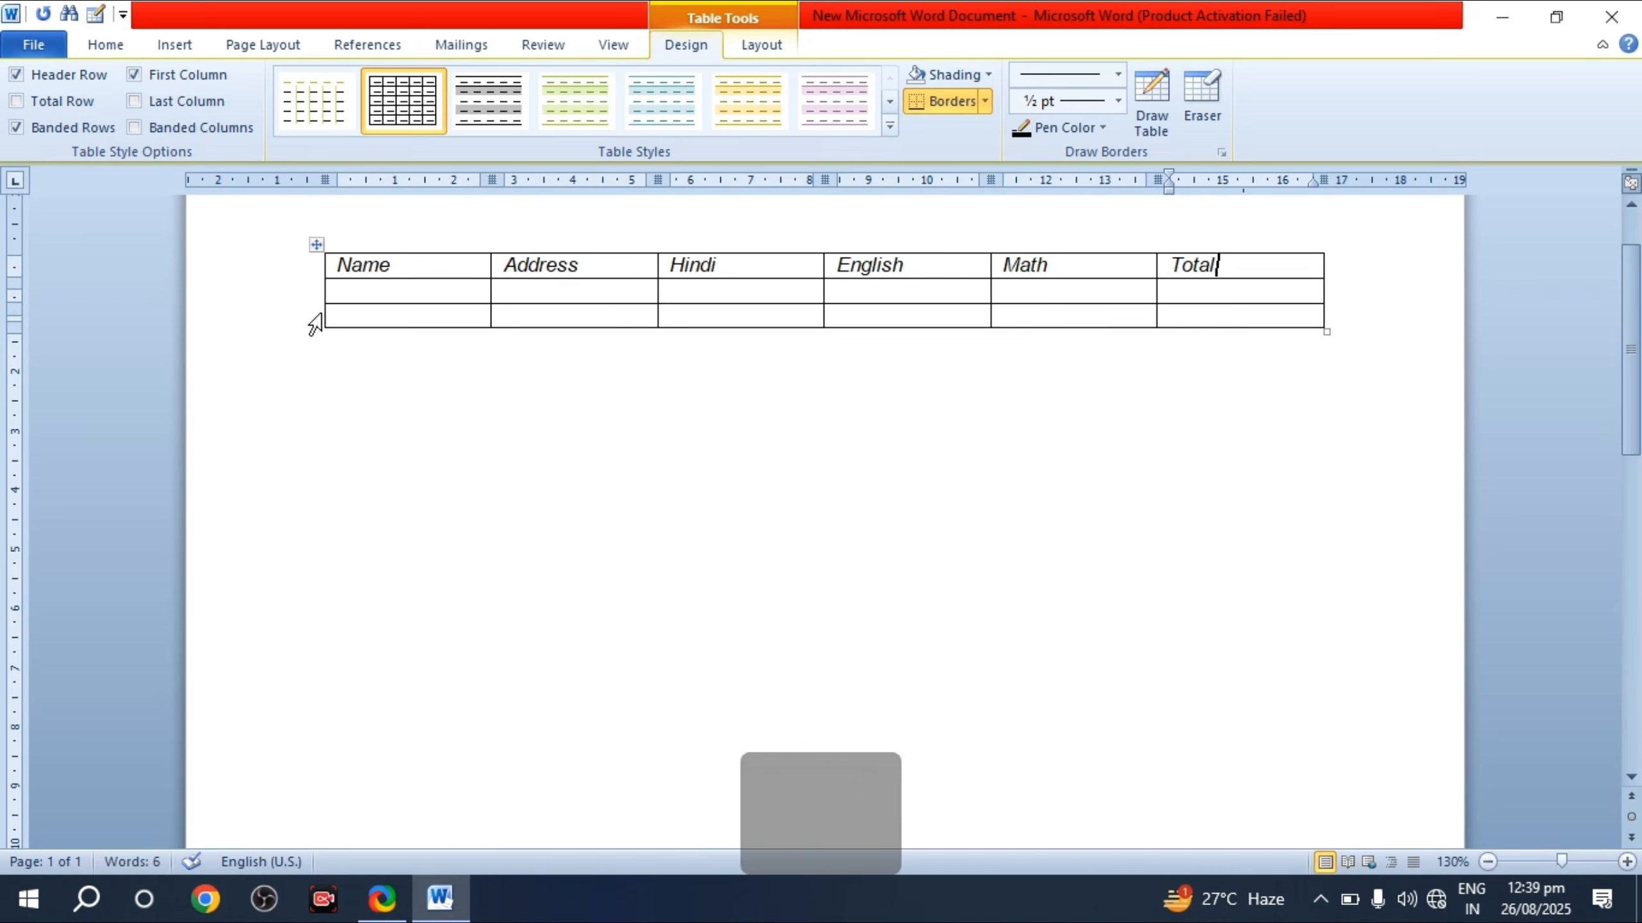
Step: Fill the second row with the student's name and address and the marks 54, 68 and 54
left_click(354, 292)
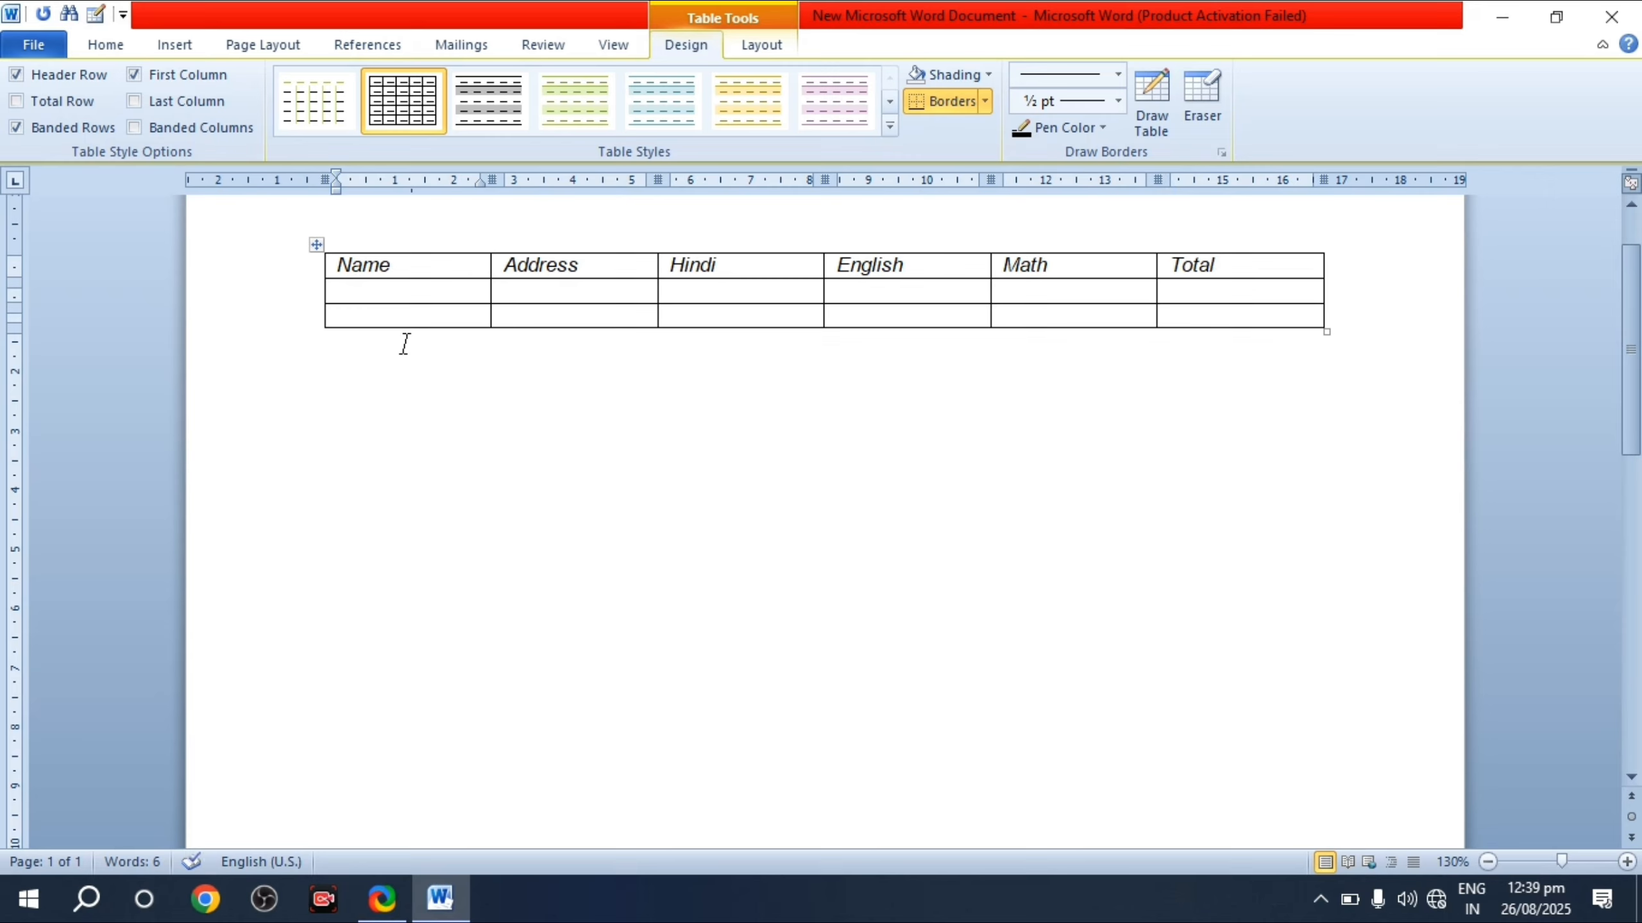
type("Satye")
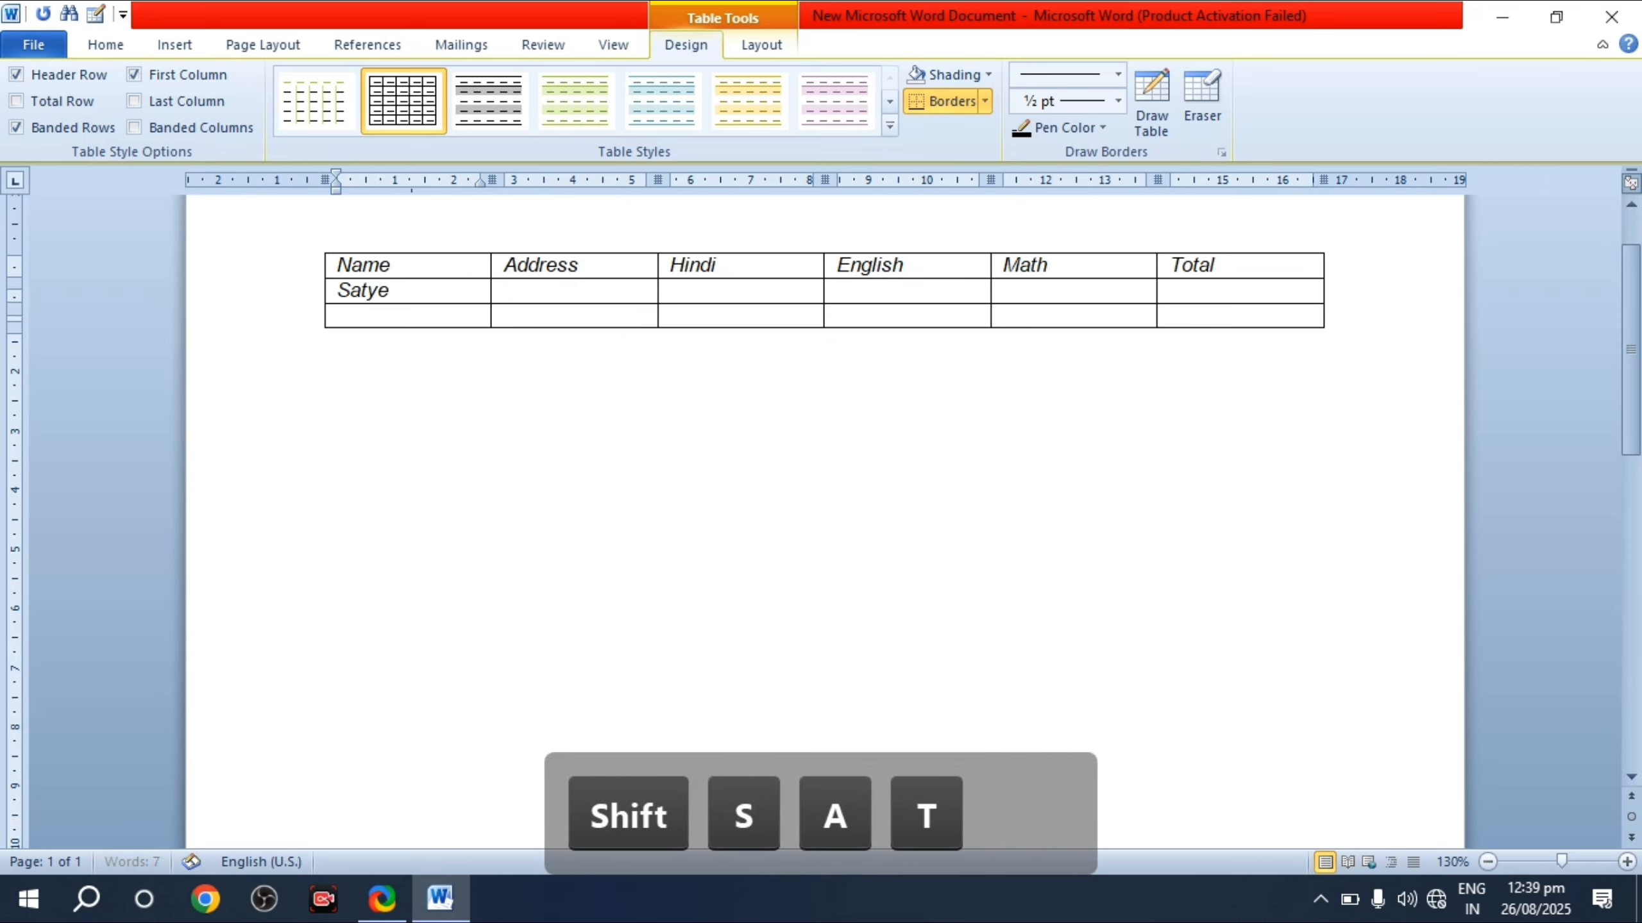
type("nn")
key("BackSpace")
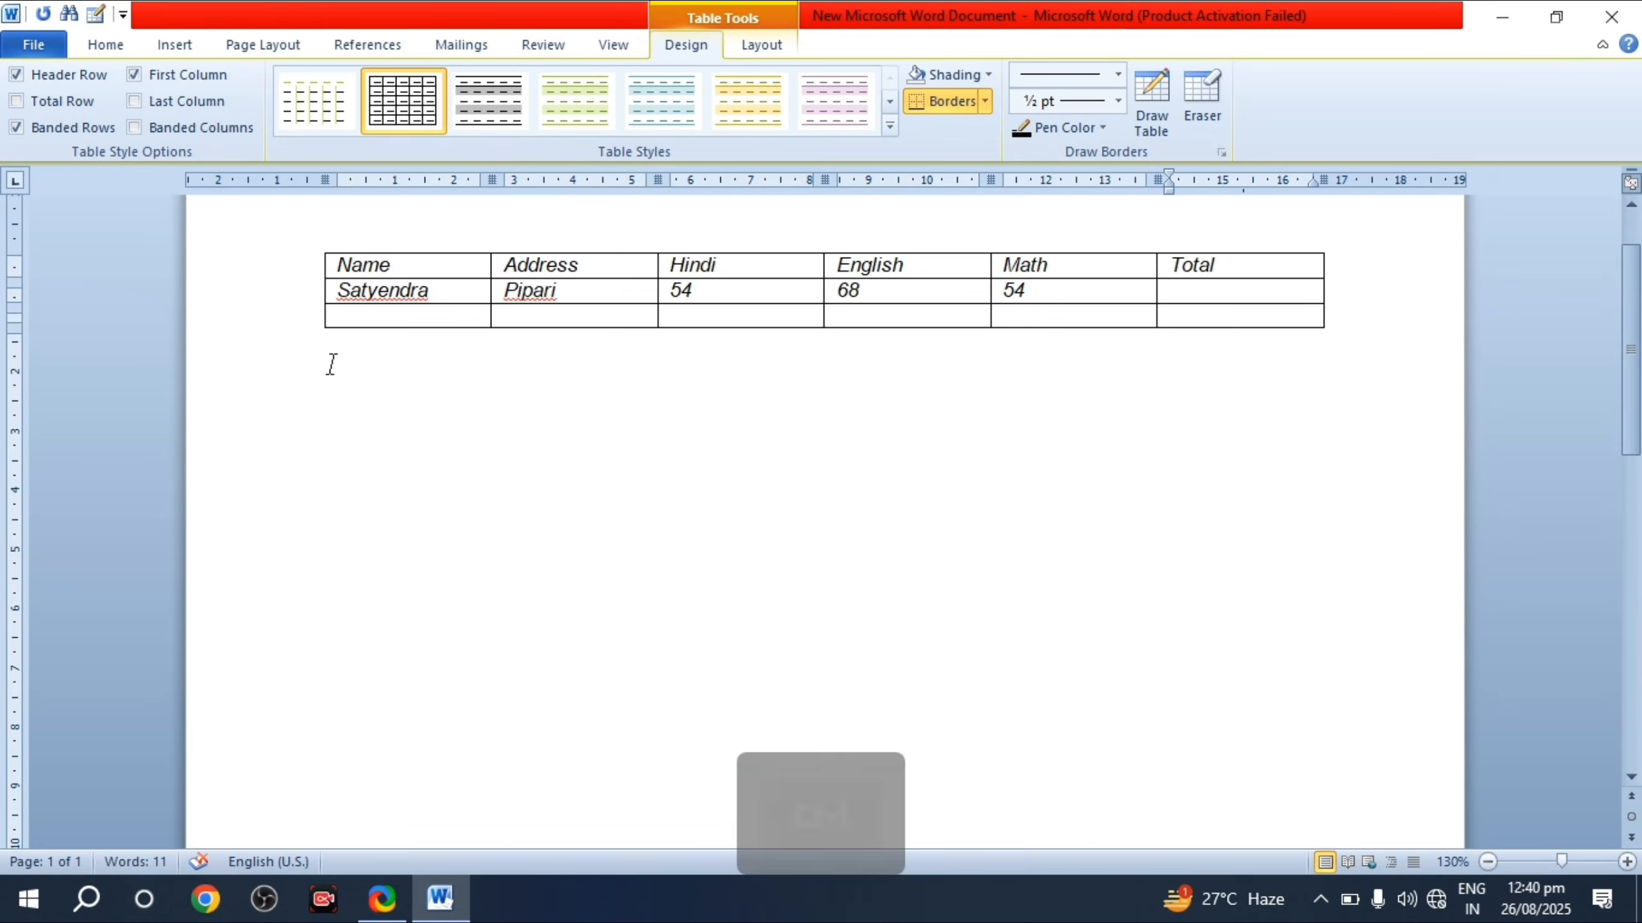
scroll(330, 363, "up", 4)
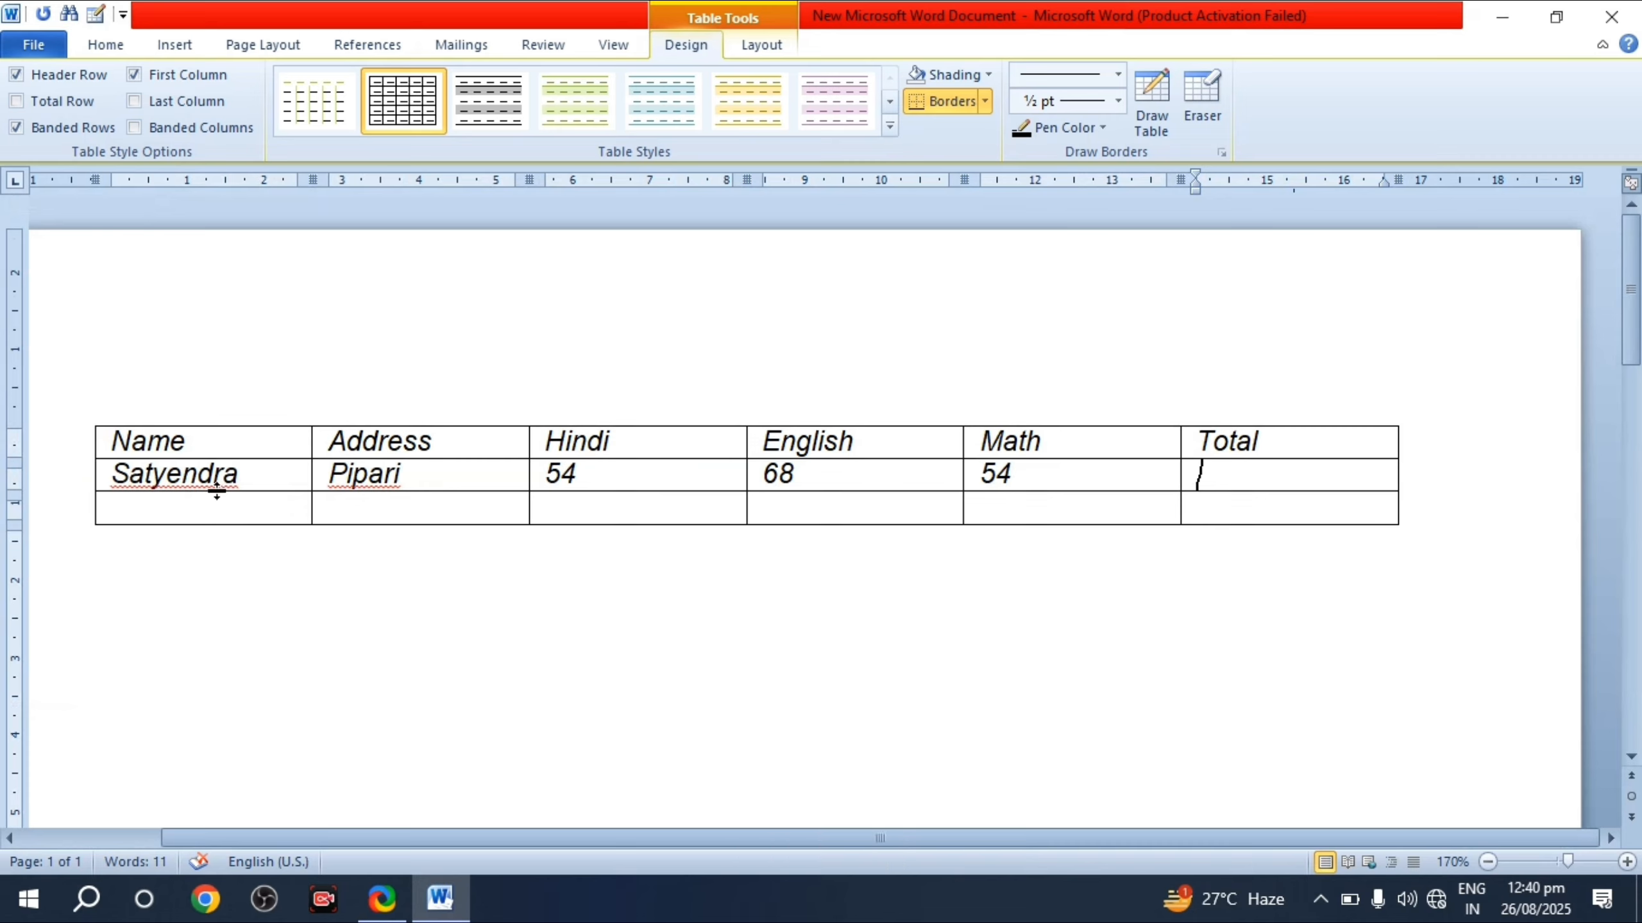
left_click_drag(249, 476, 132, 497)
left_click(366, 508)
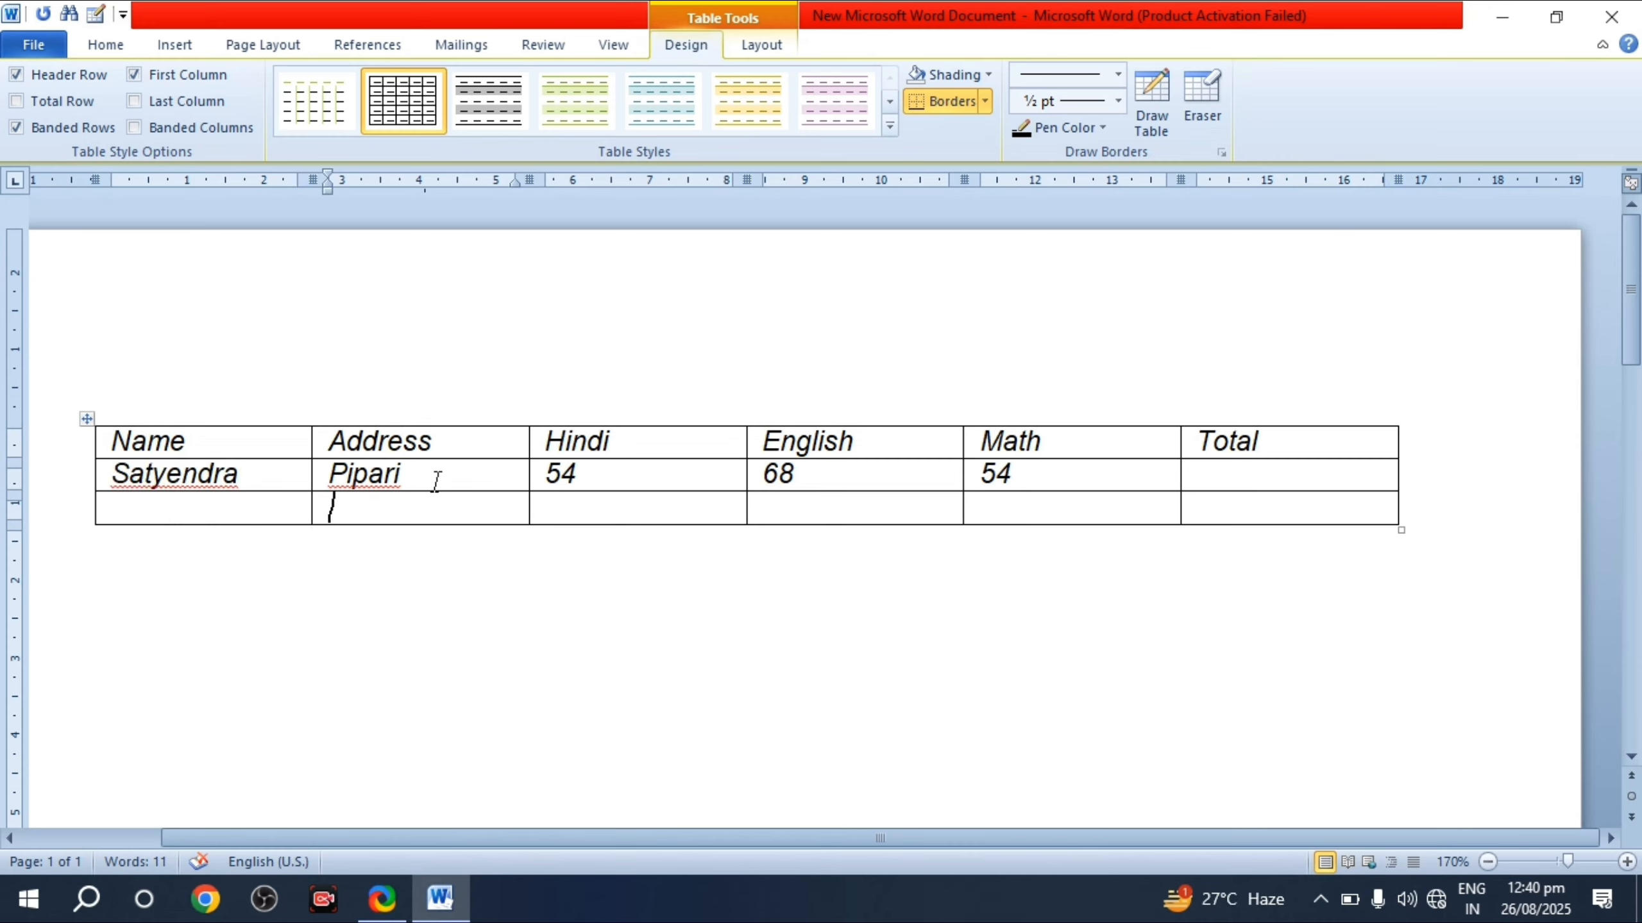
left_click_drag(436, 482, 172, 498)
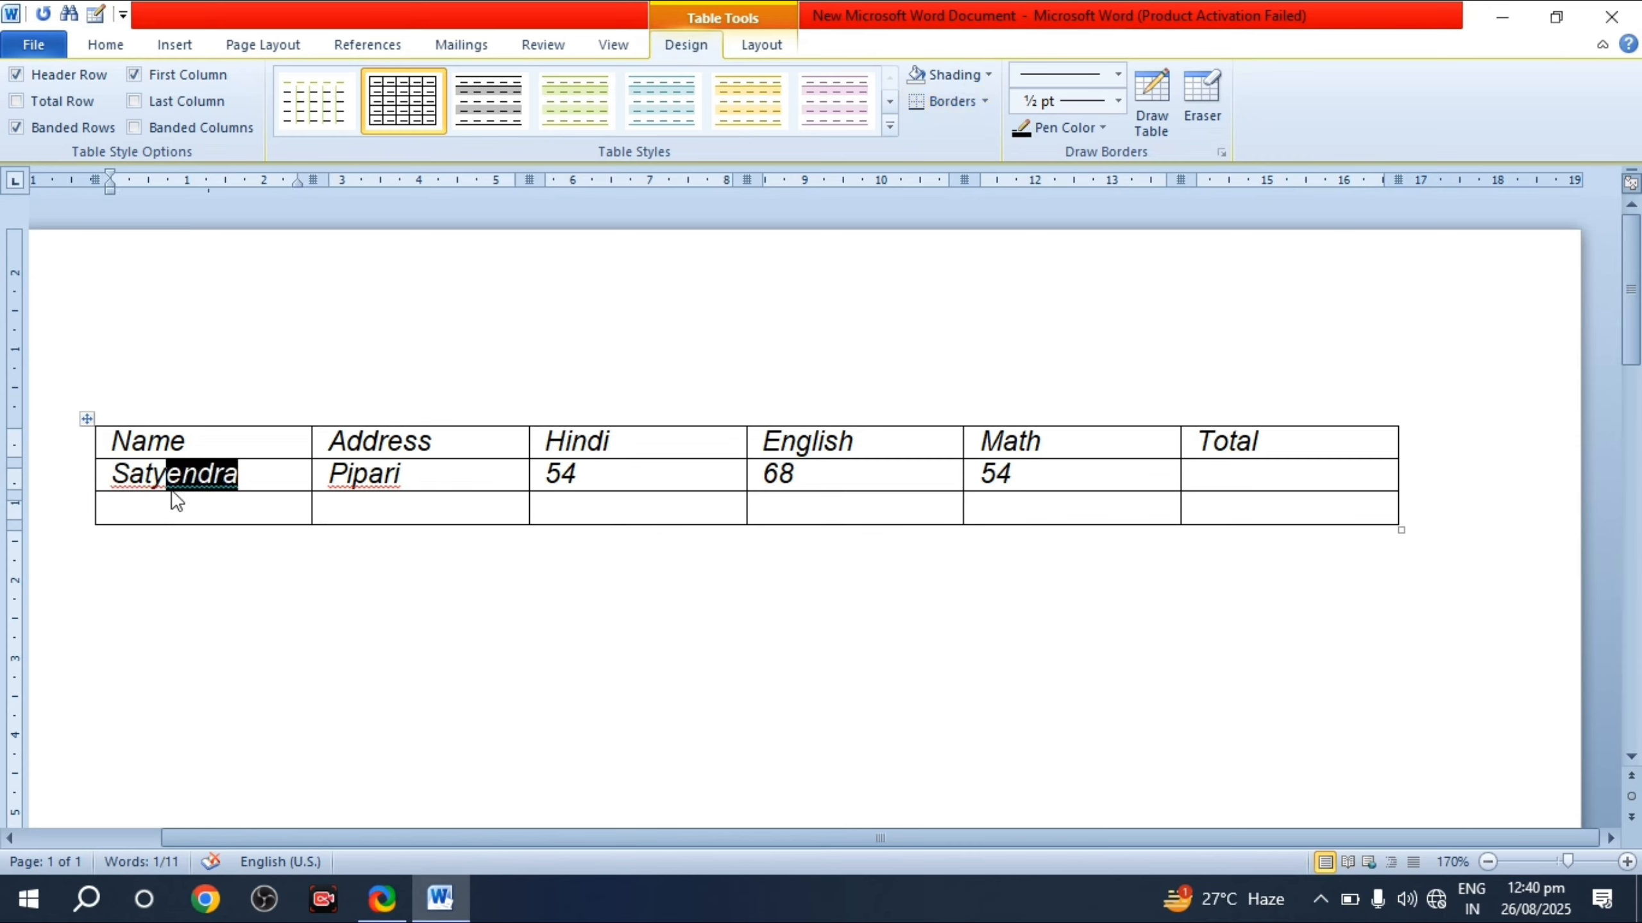
left_click(469, 487)
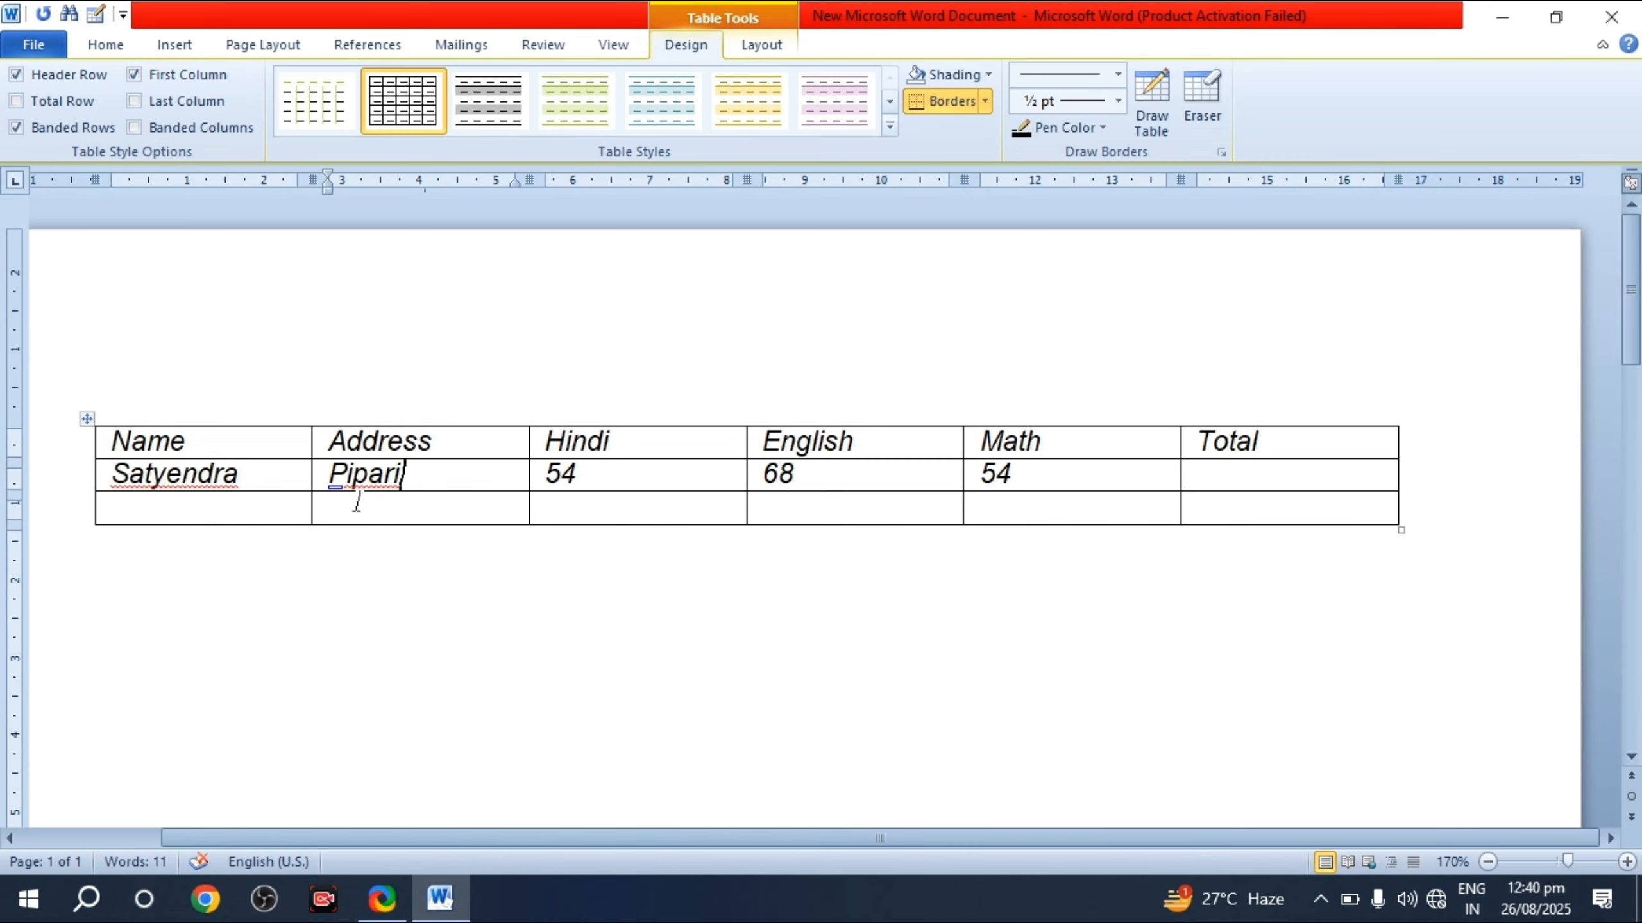
scroll(152, 527, "down", 1, "ctrl")
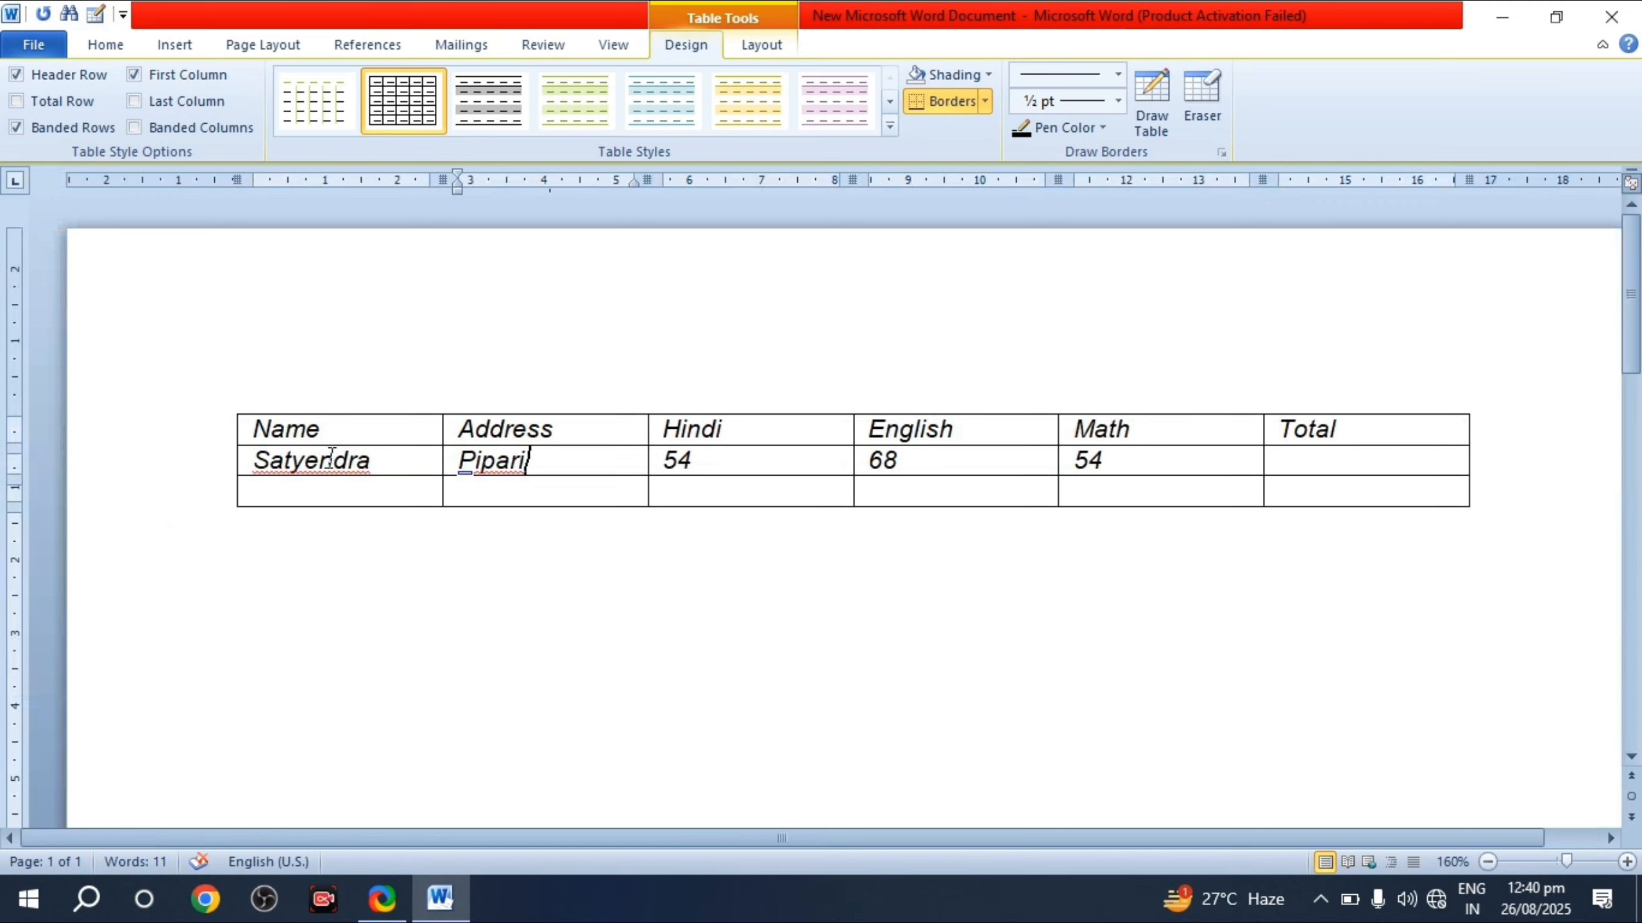
Step: Run the spelling and grammar check, ignoring the flagged student name and address once each
left_click(307, 461)
key("F7")
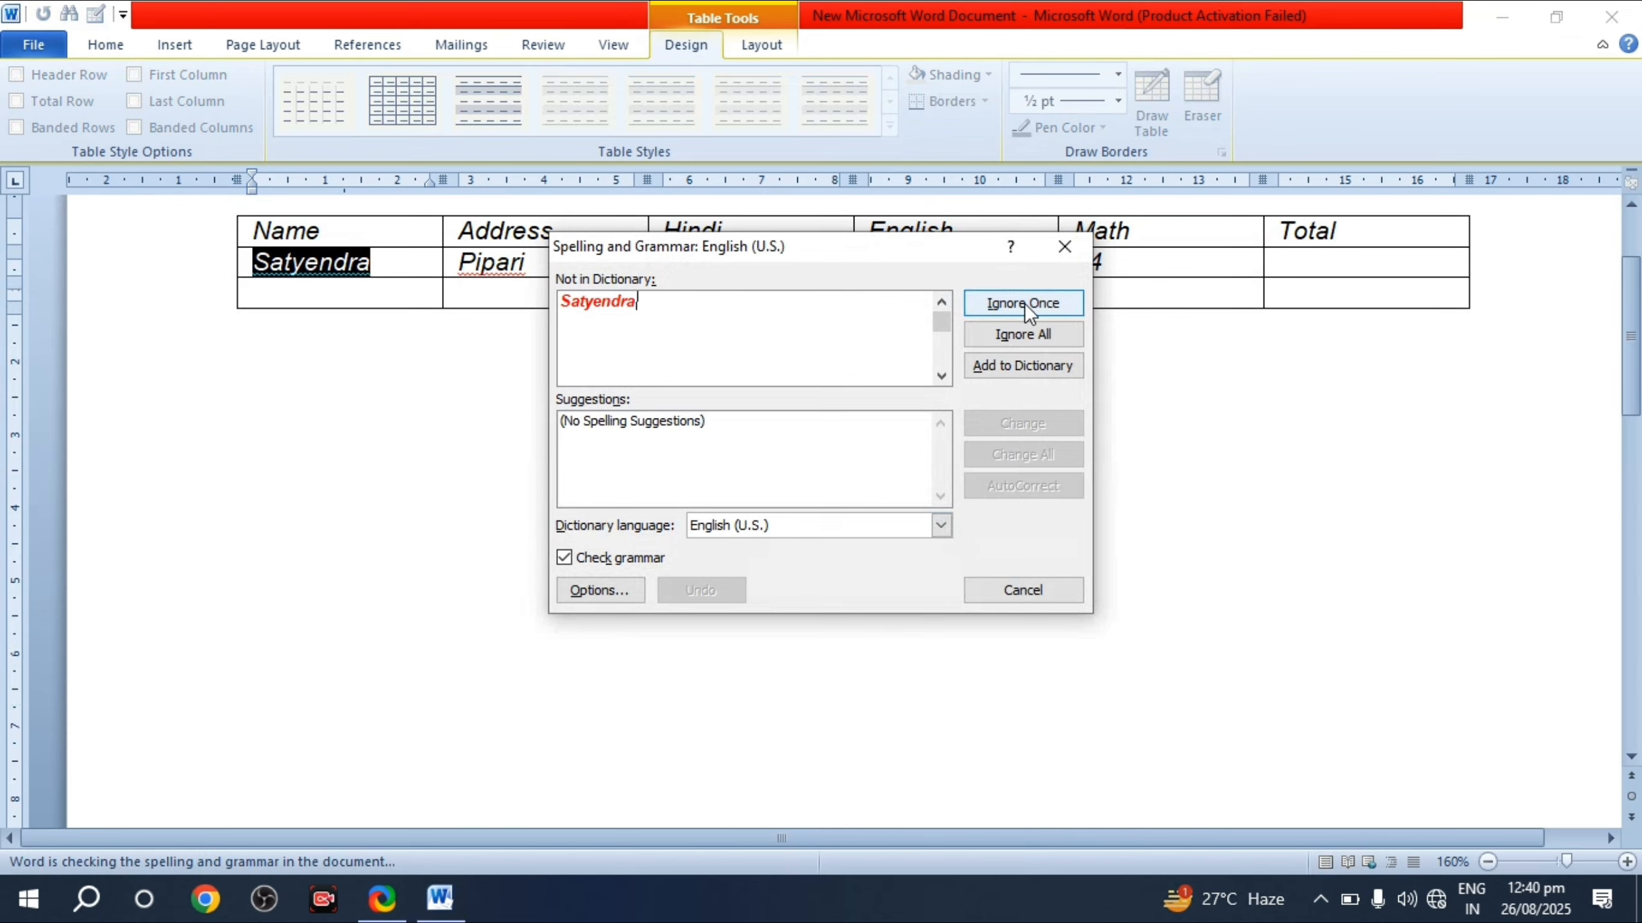
left_click(1044, 303)
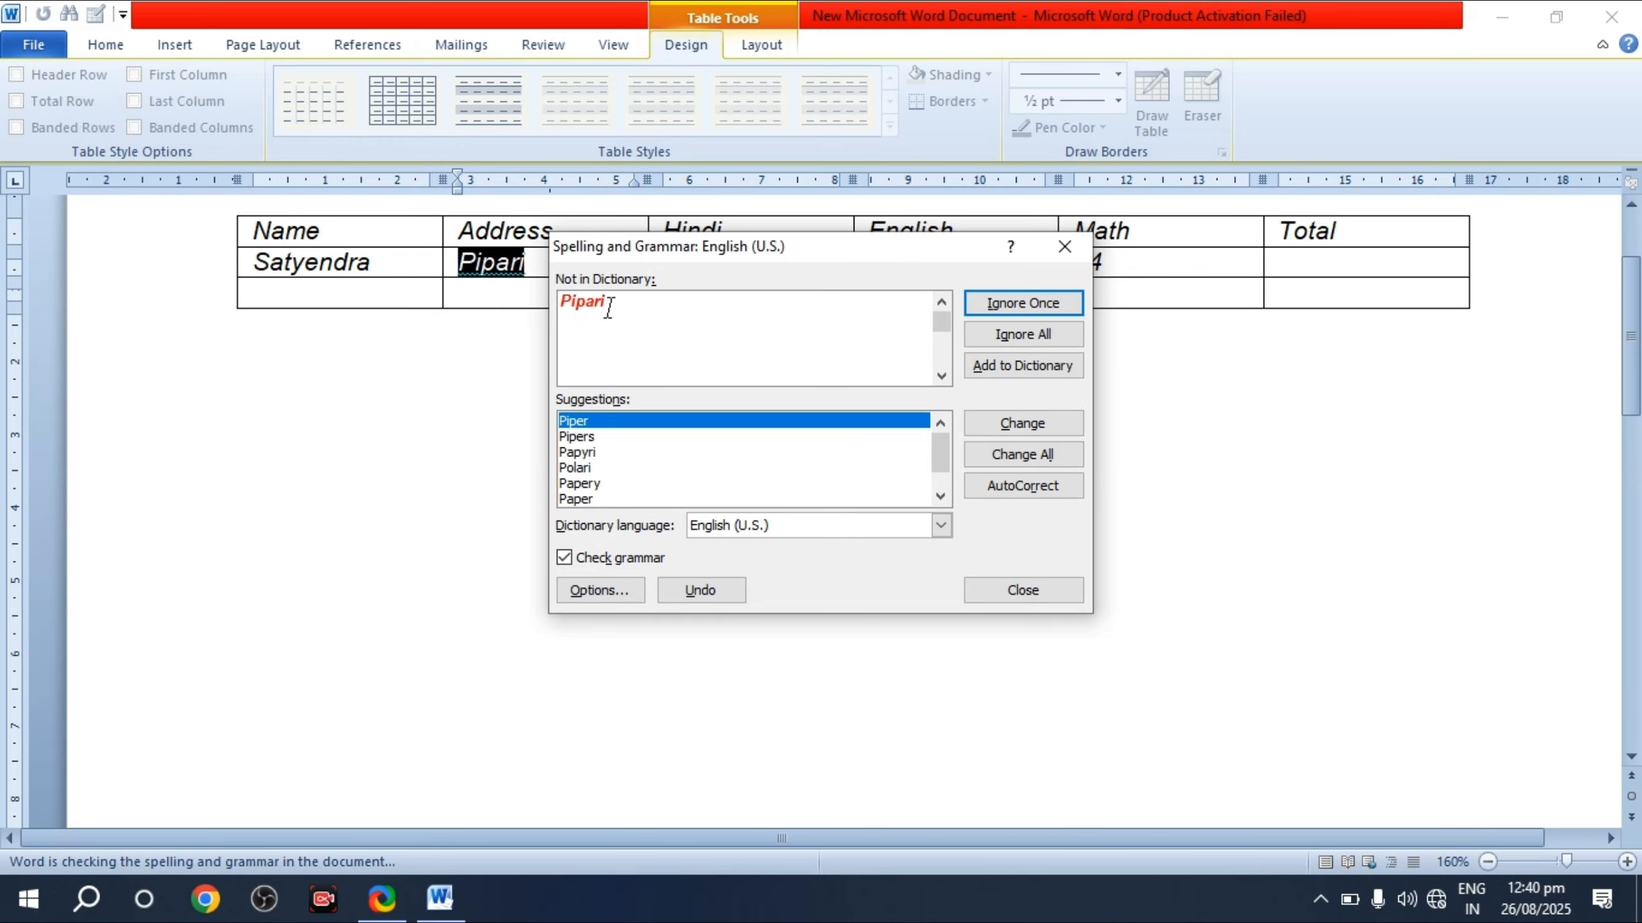
left_click(989, 308)
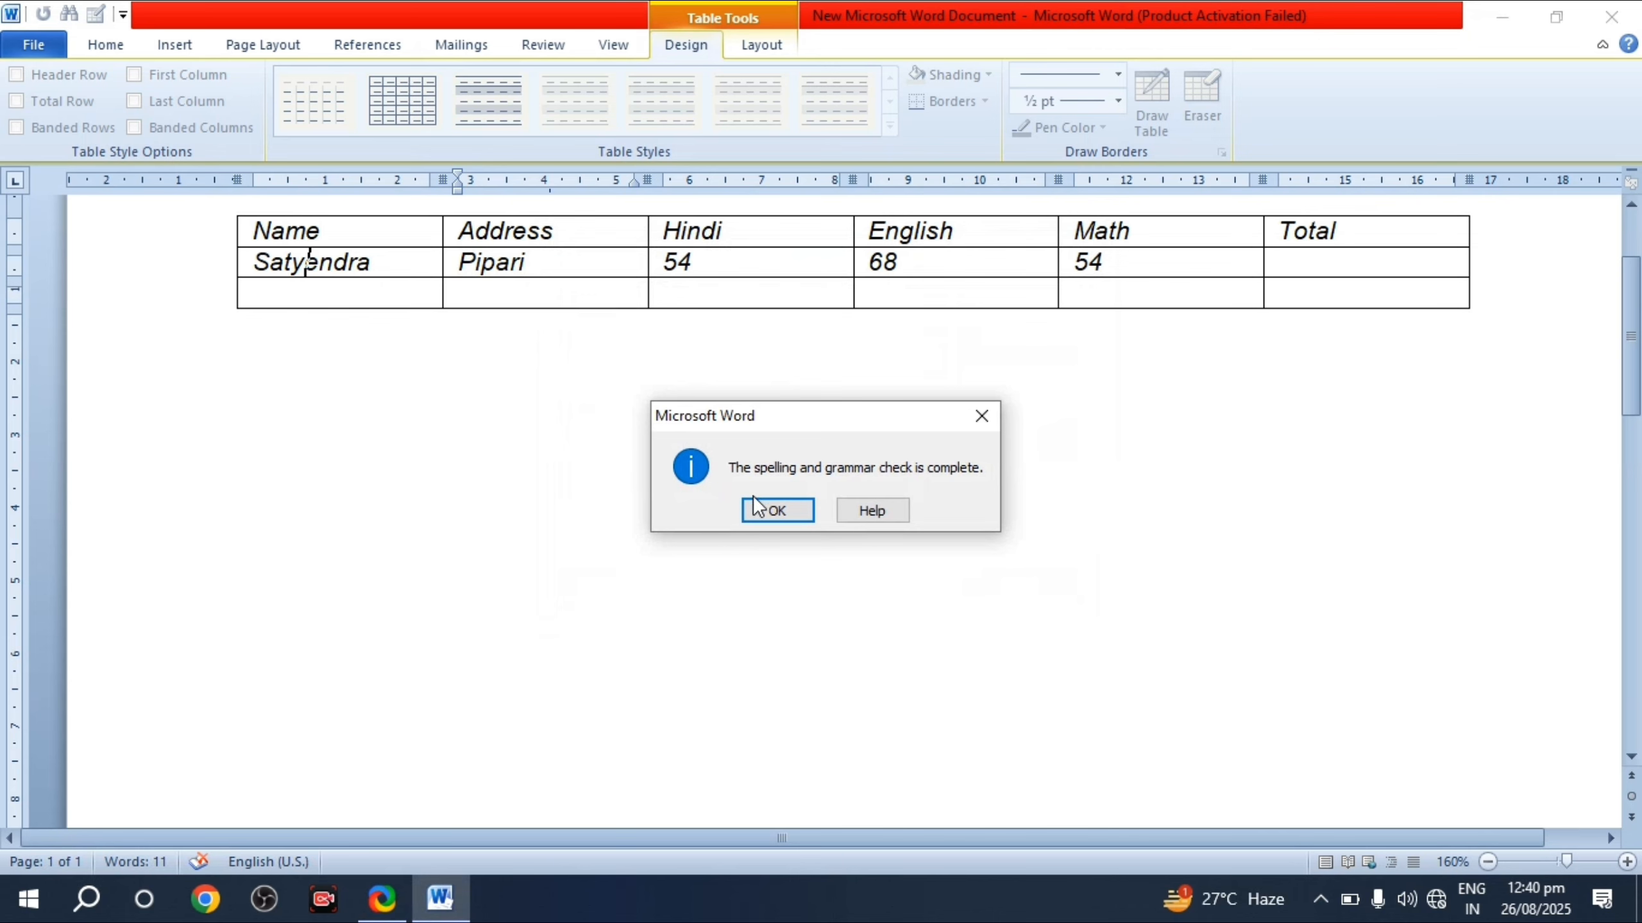
left_click(756, 509)
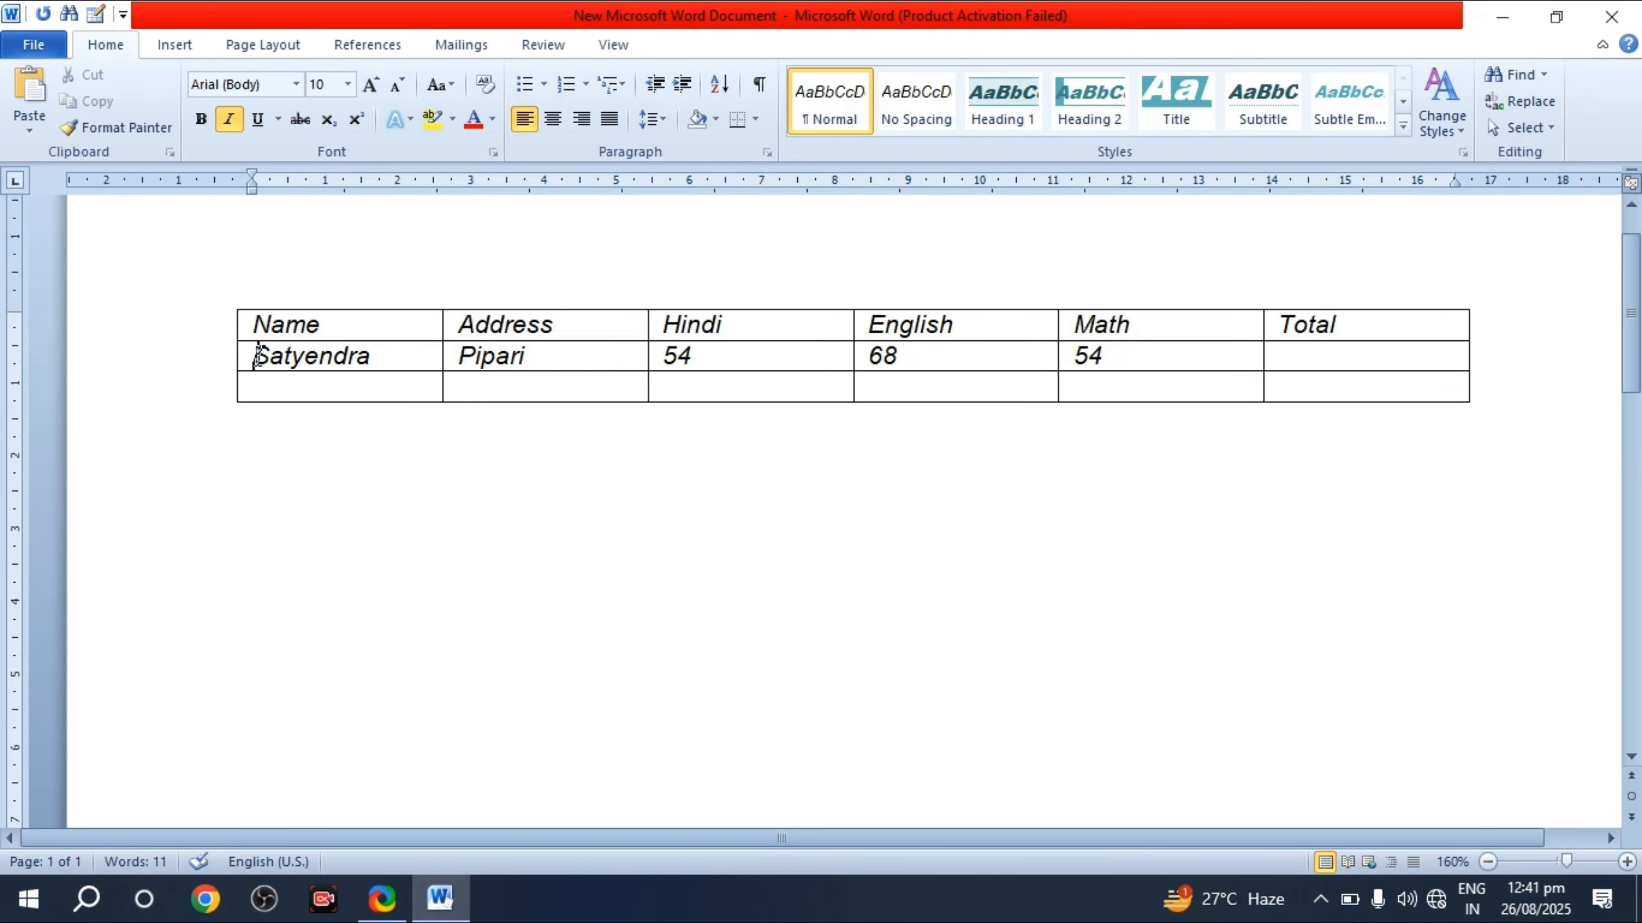
Step: Copy the second row's cells from Name through Math into the empty third row
left_click_drag(257, 356, 1110, 348)
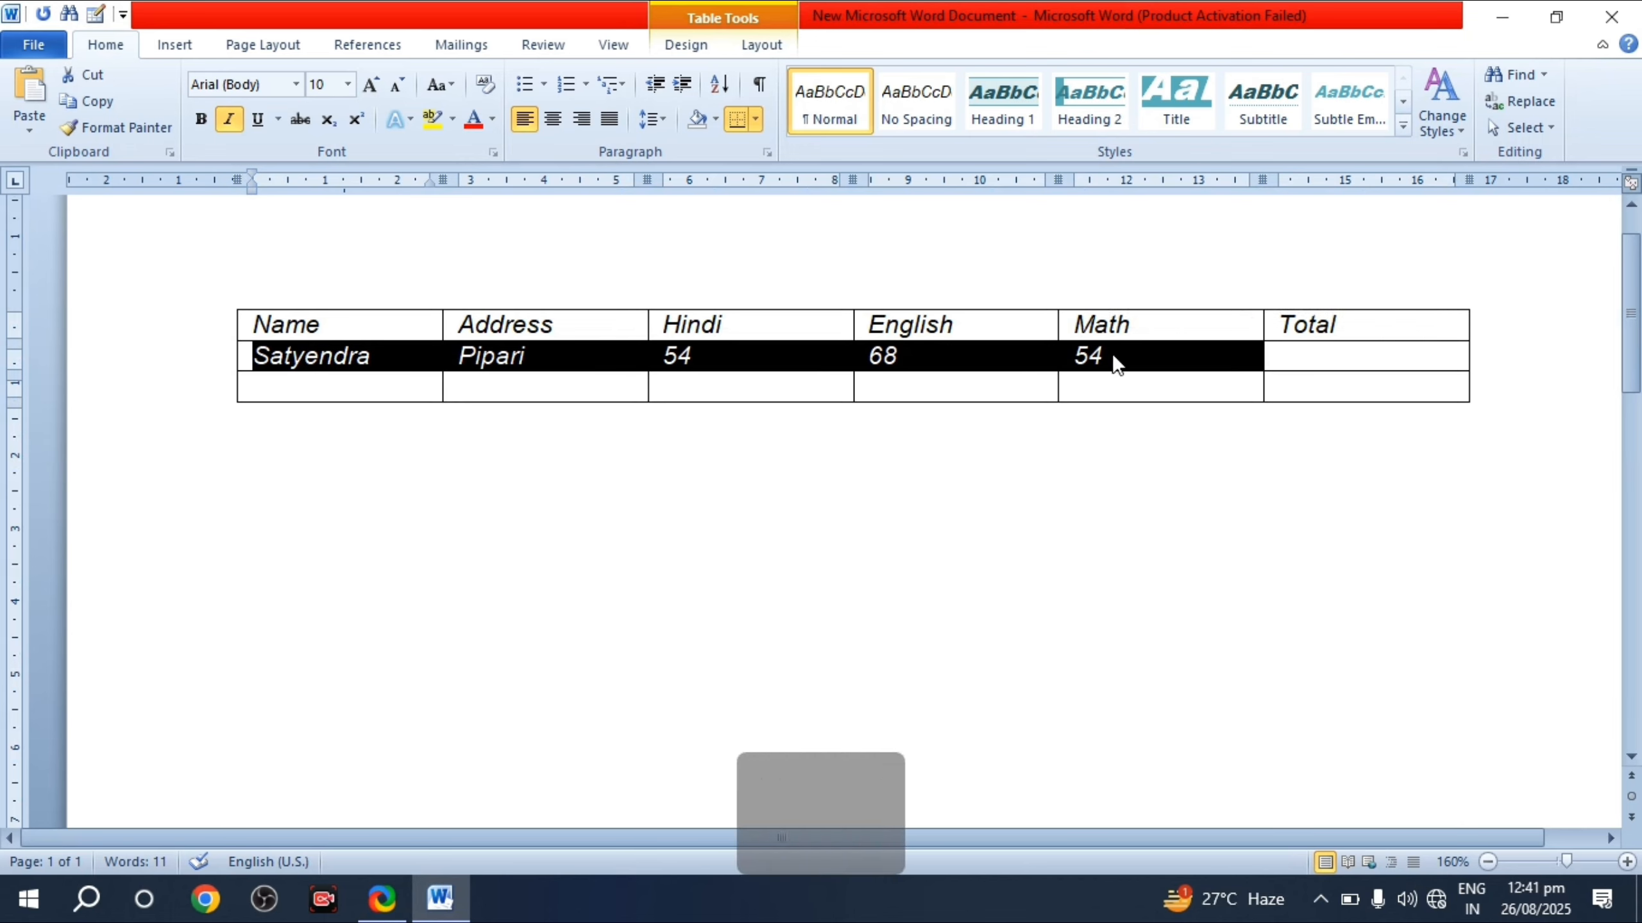
key("ctrl+c")
left_click(310, 394)
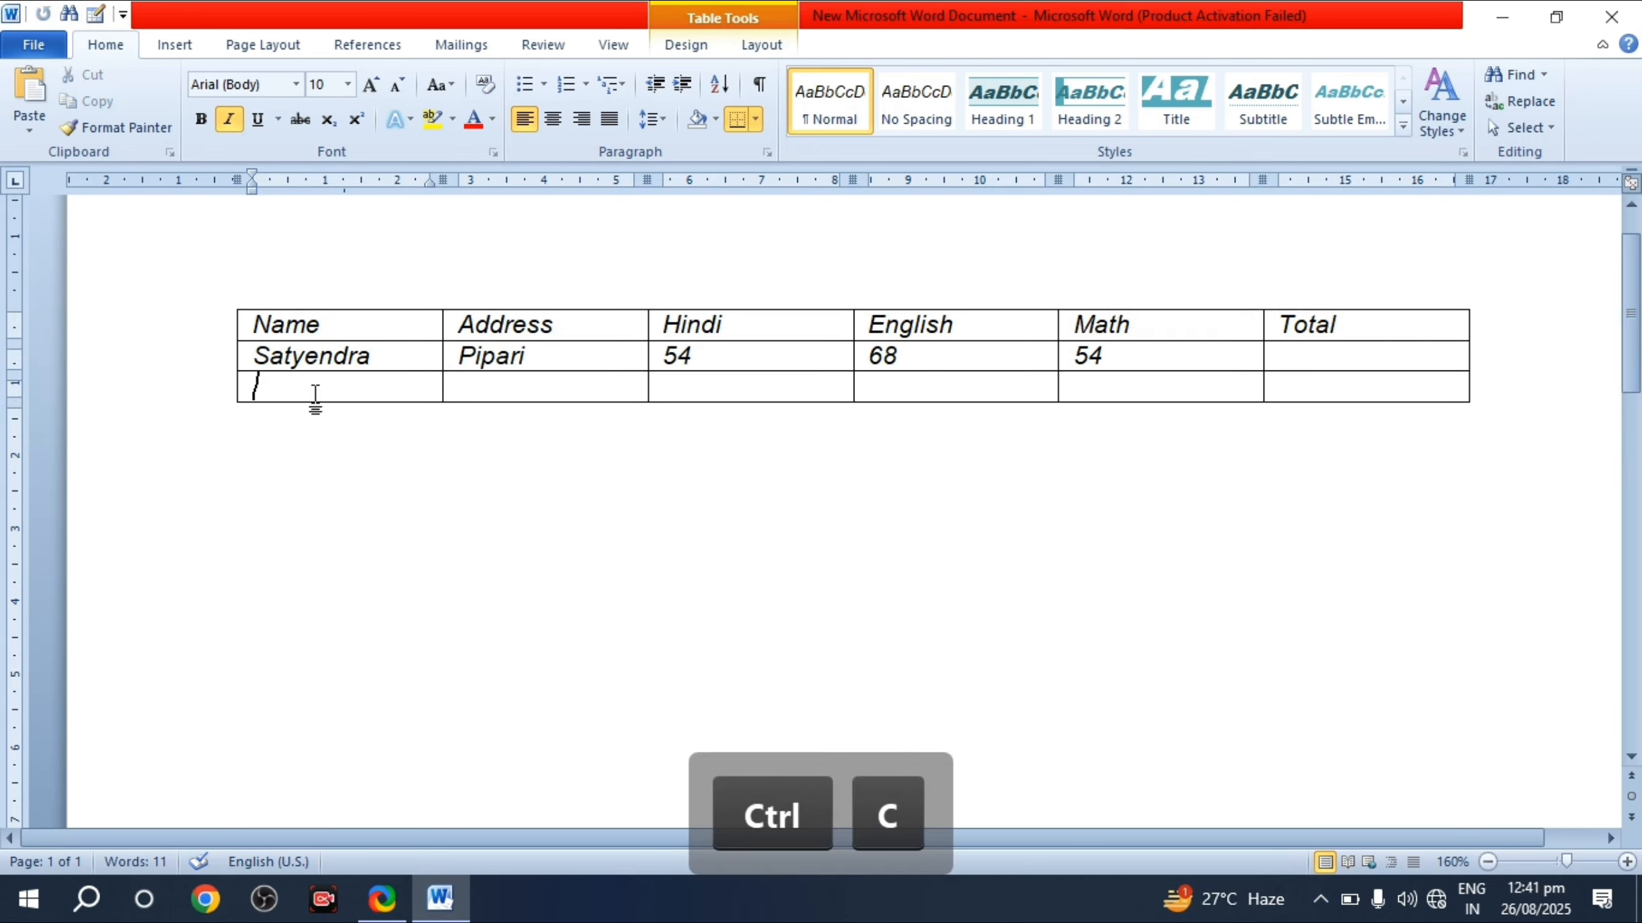
key("ctrl+v")
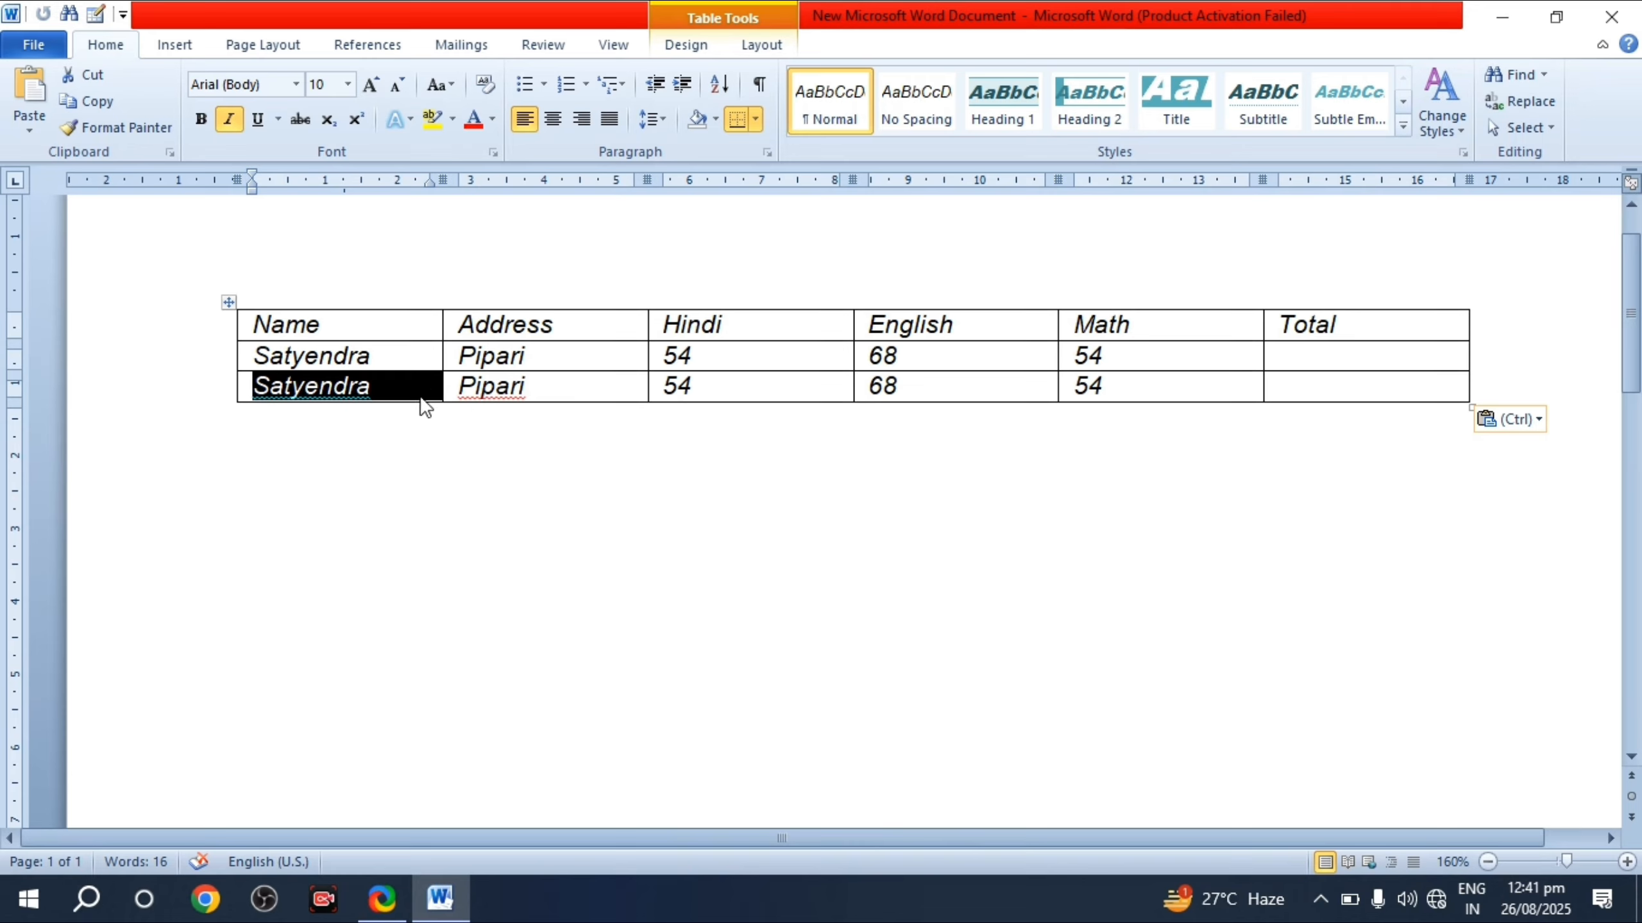
Step: Replace the copied name in the third row with a different student's first name, capitalized
left_click(394, 385)
key("BackSpace")
key("BackSpace")
key("BackSpace")
key("BackSpace")
key("BackSpace")
key("BackSpace")
key("BackSpace")
key("BackSpace")
key("BackSpace")
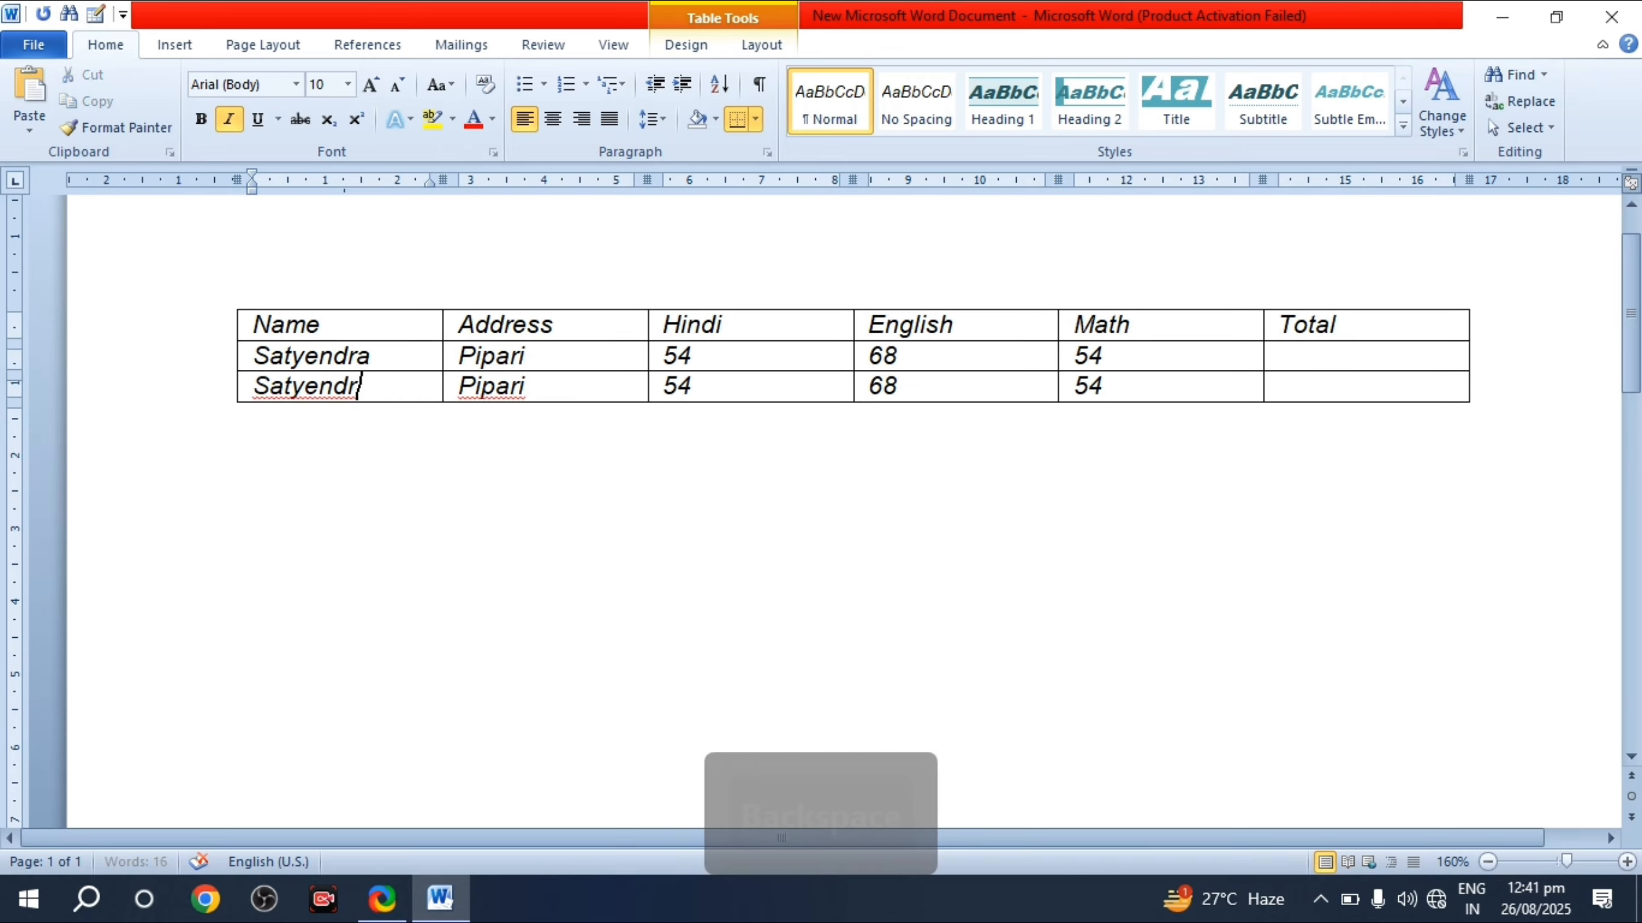
type("rohan")
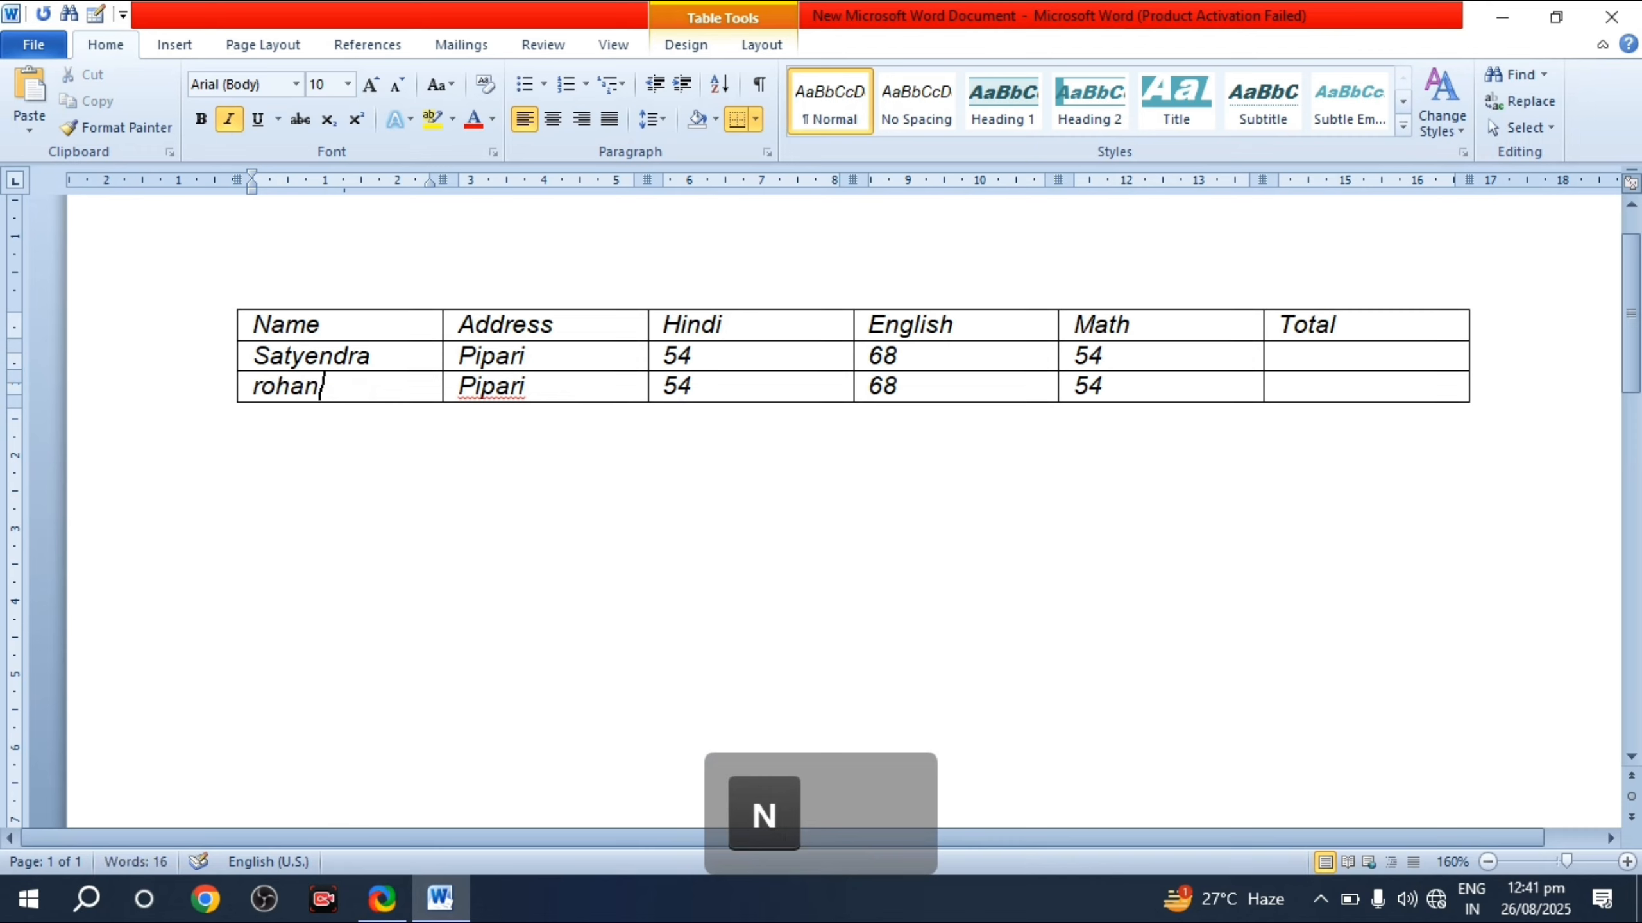
left_click(253, 386)
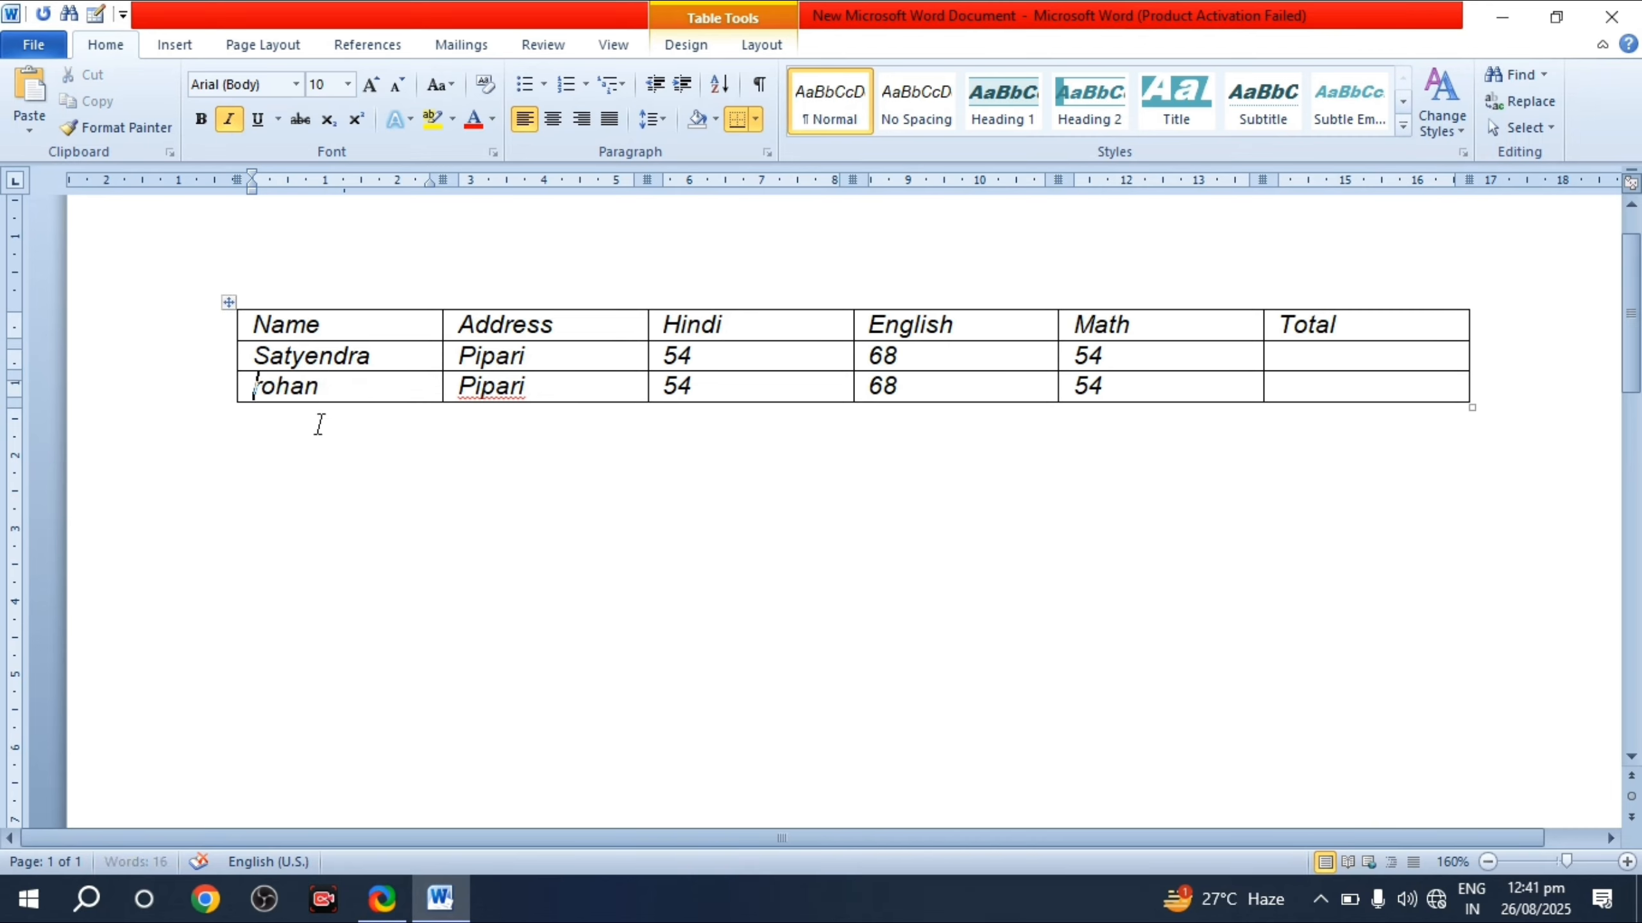
key("BackSpace")
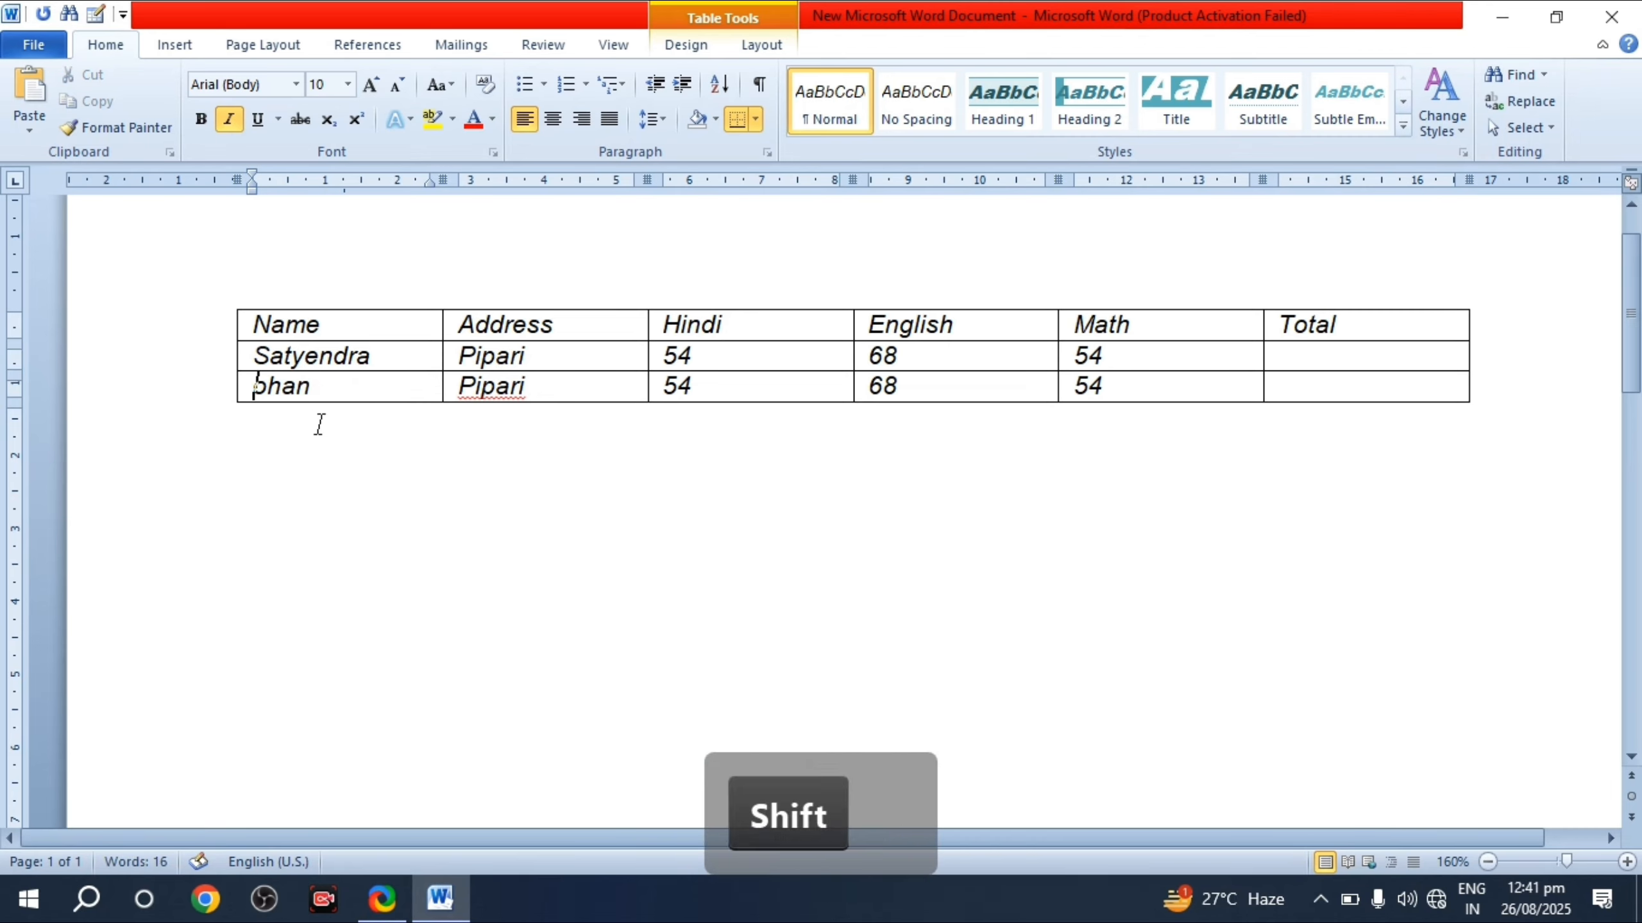
type("R")
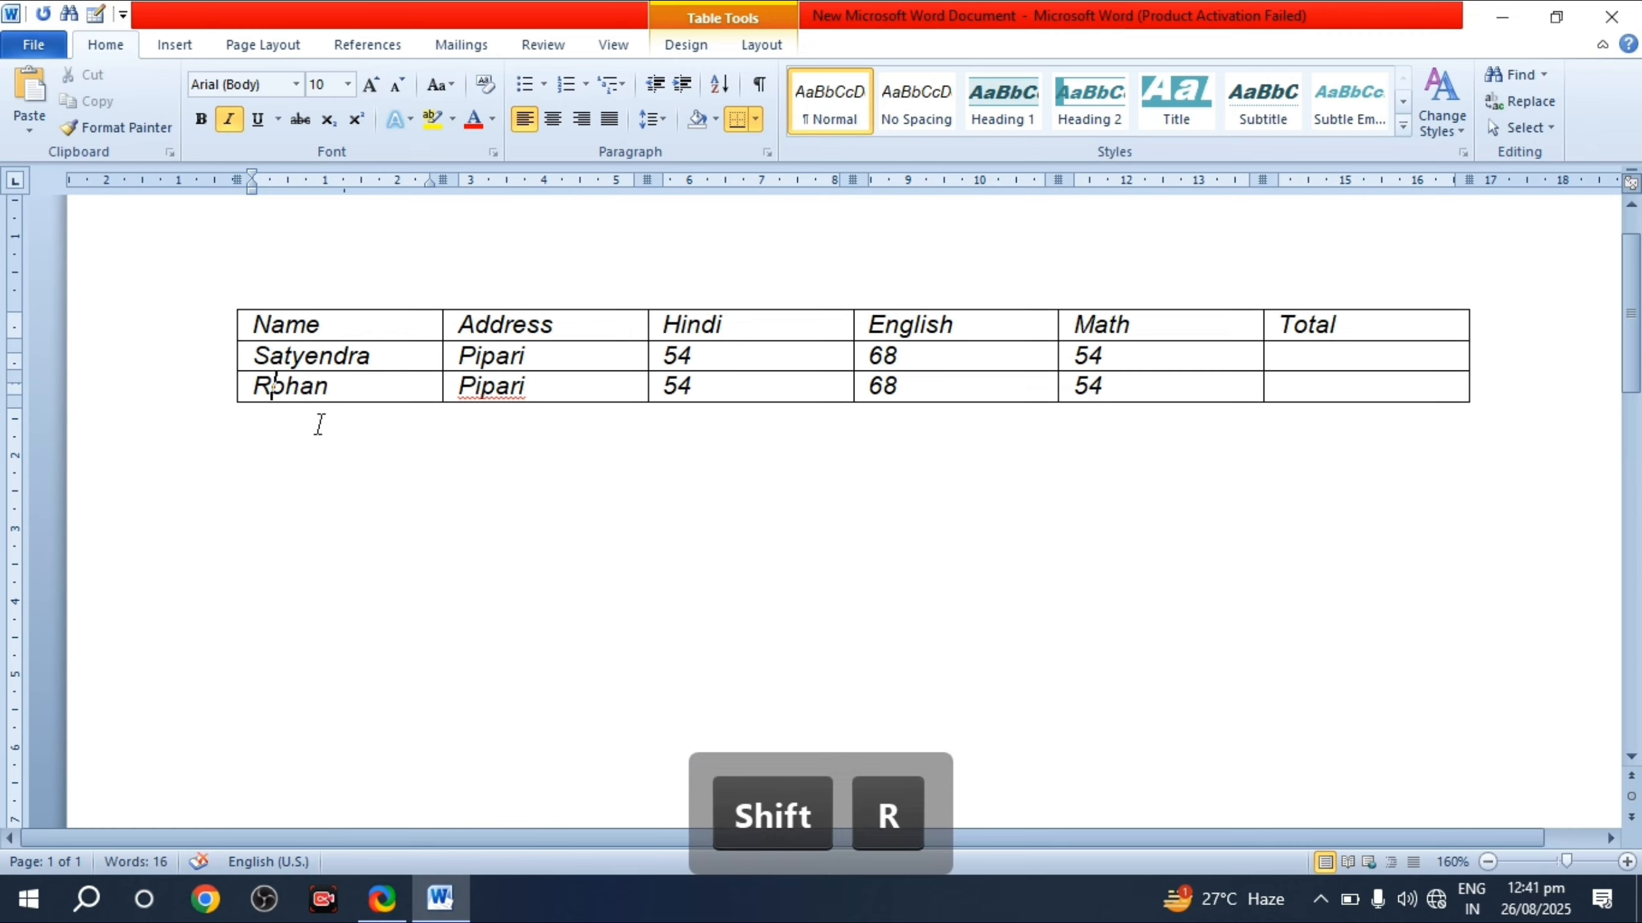
Step: Set the third row's marks to 59 for Hindi, 66 for English and 57 for Math
left_click(711, 386)
key("BackSpace")
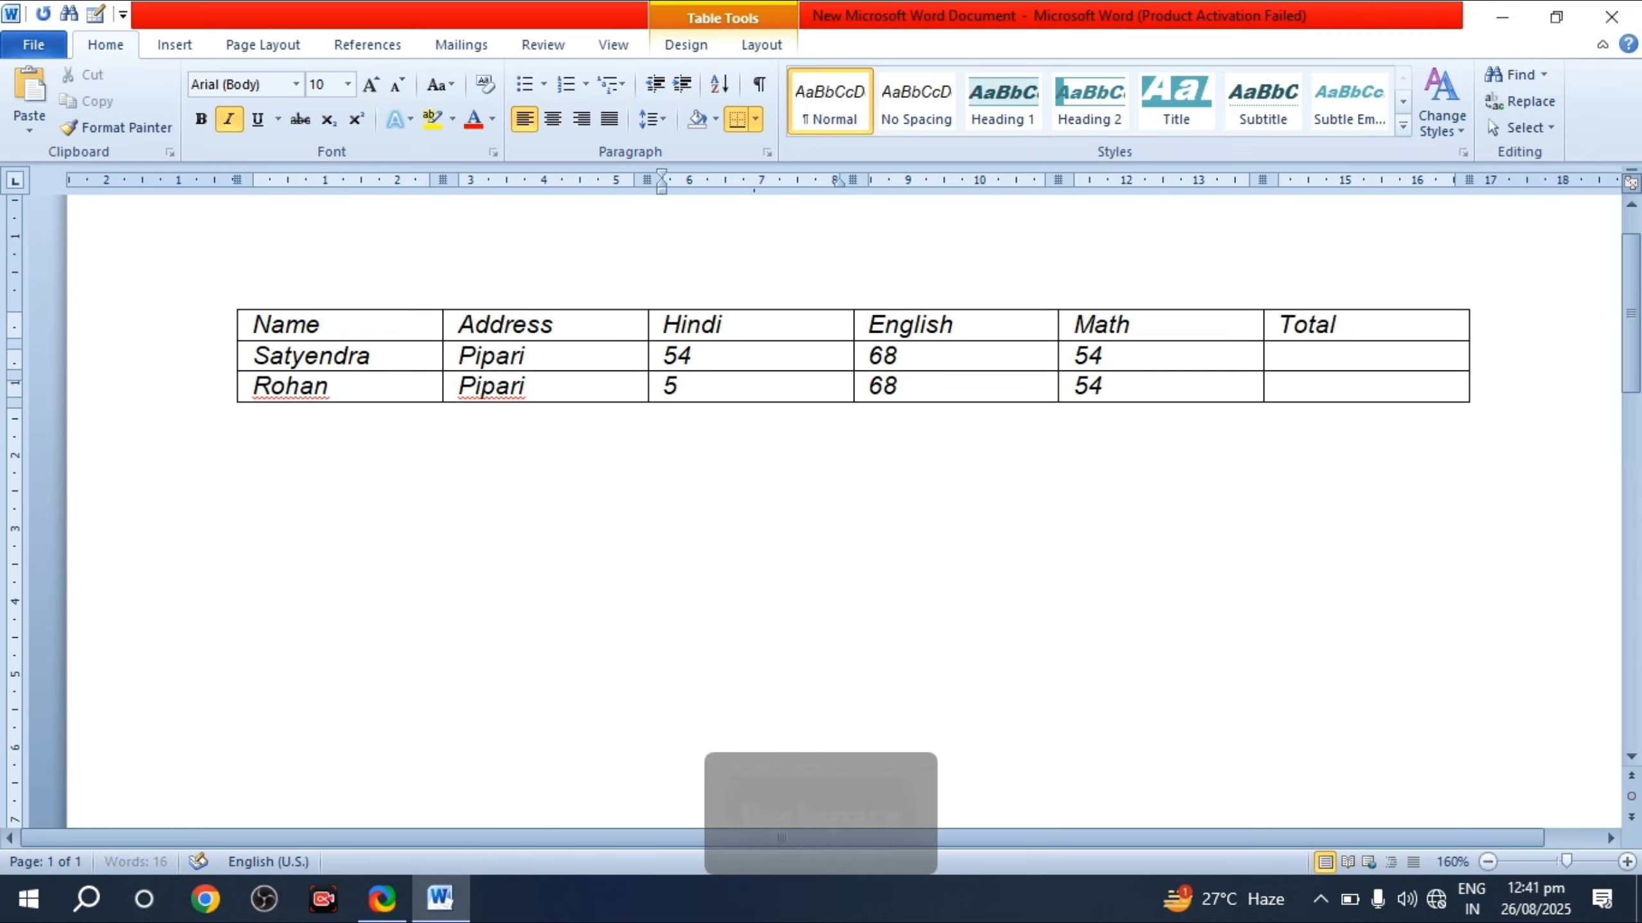
type("87")
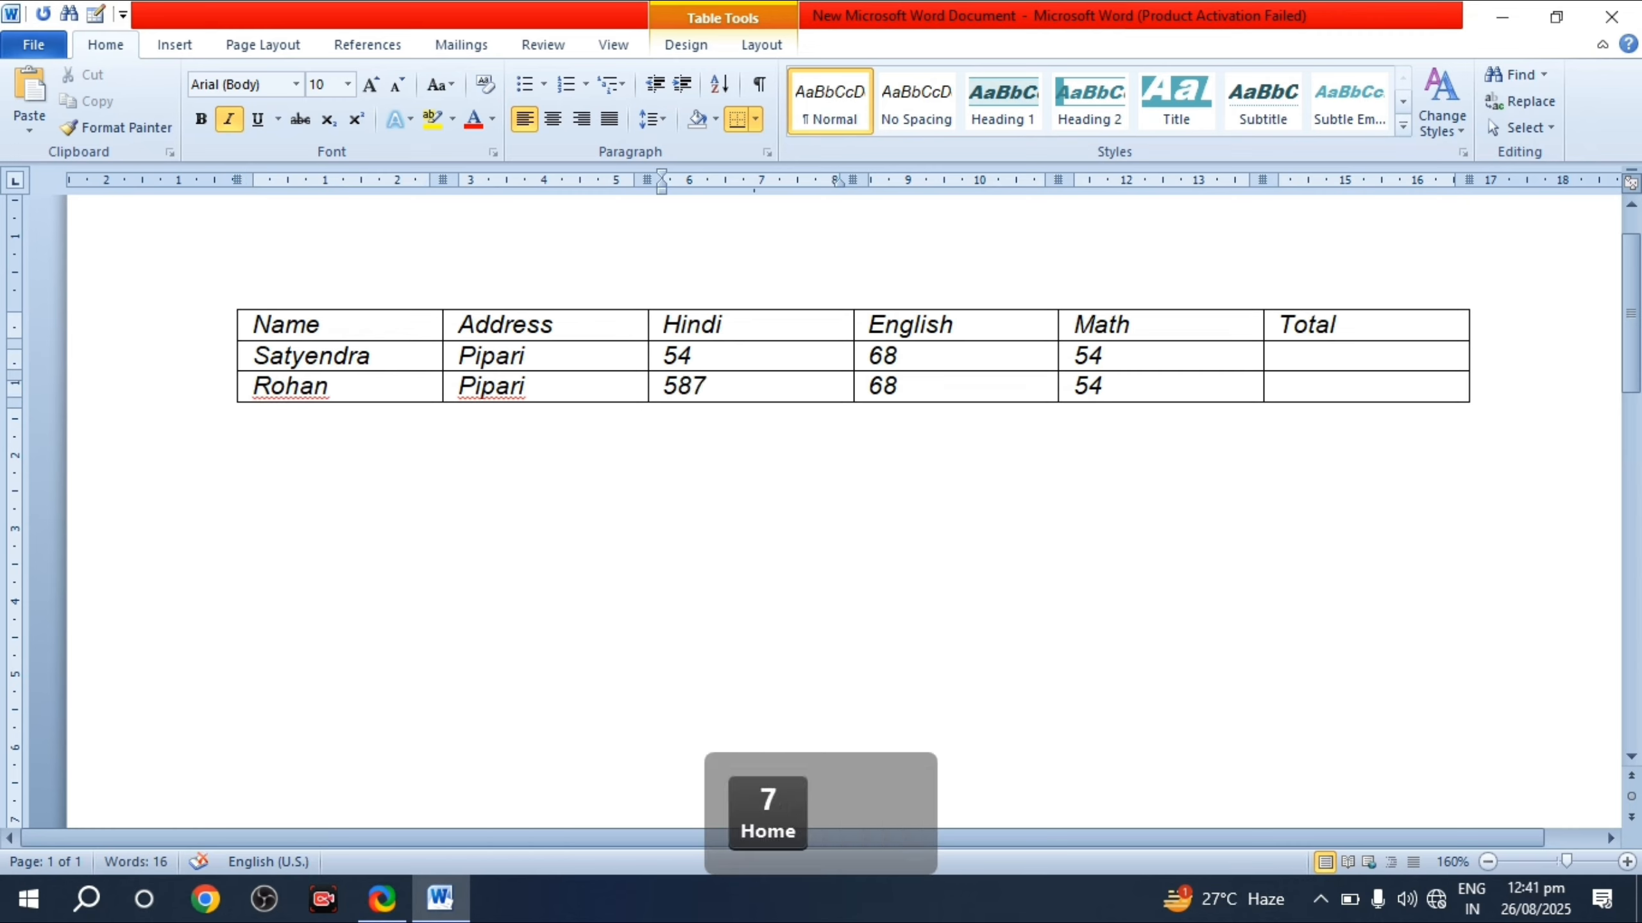
key("BackSpace")
key("BackSpace")
type("9")
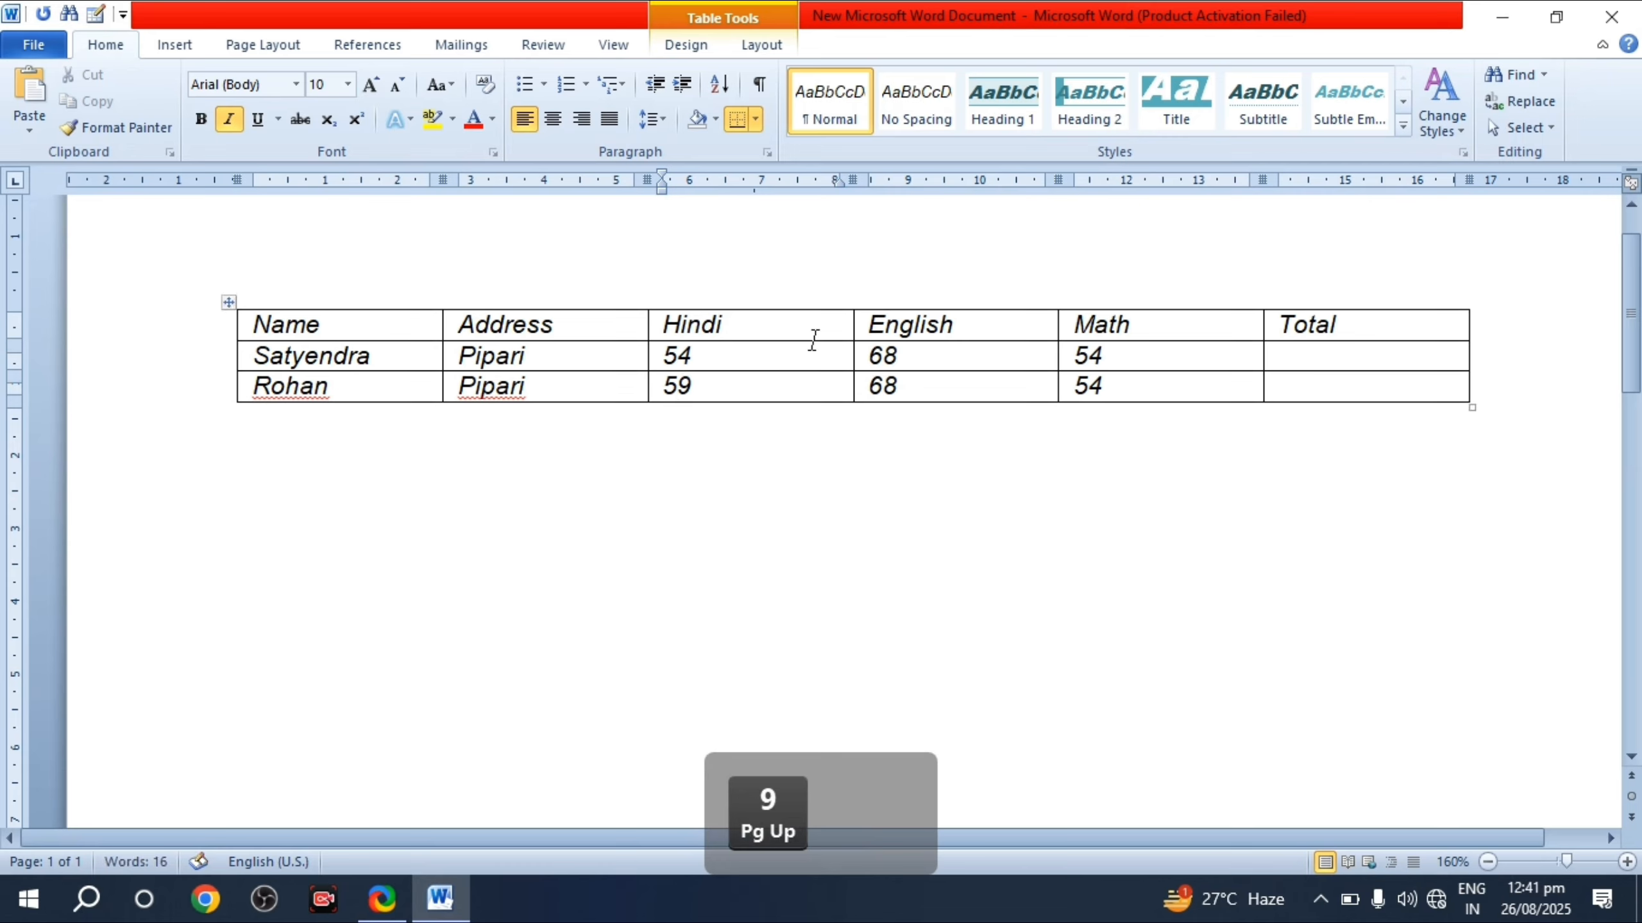
left_click(923, 383)
key("BackSpace")
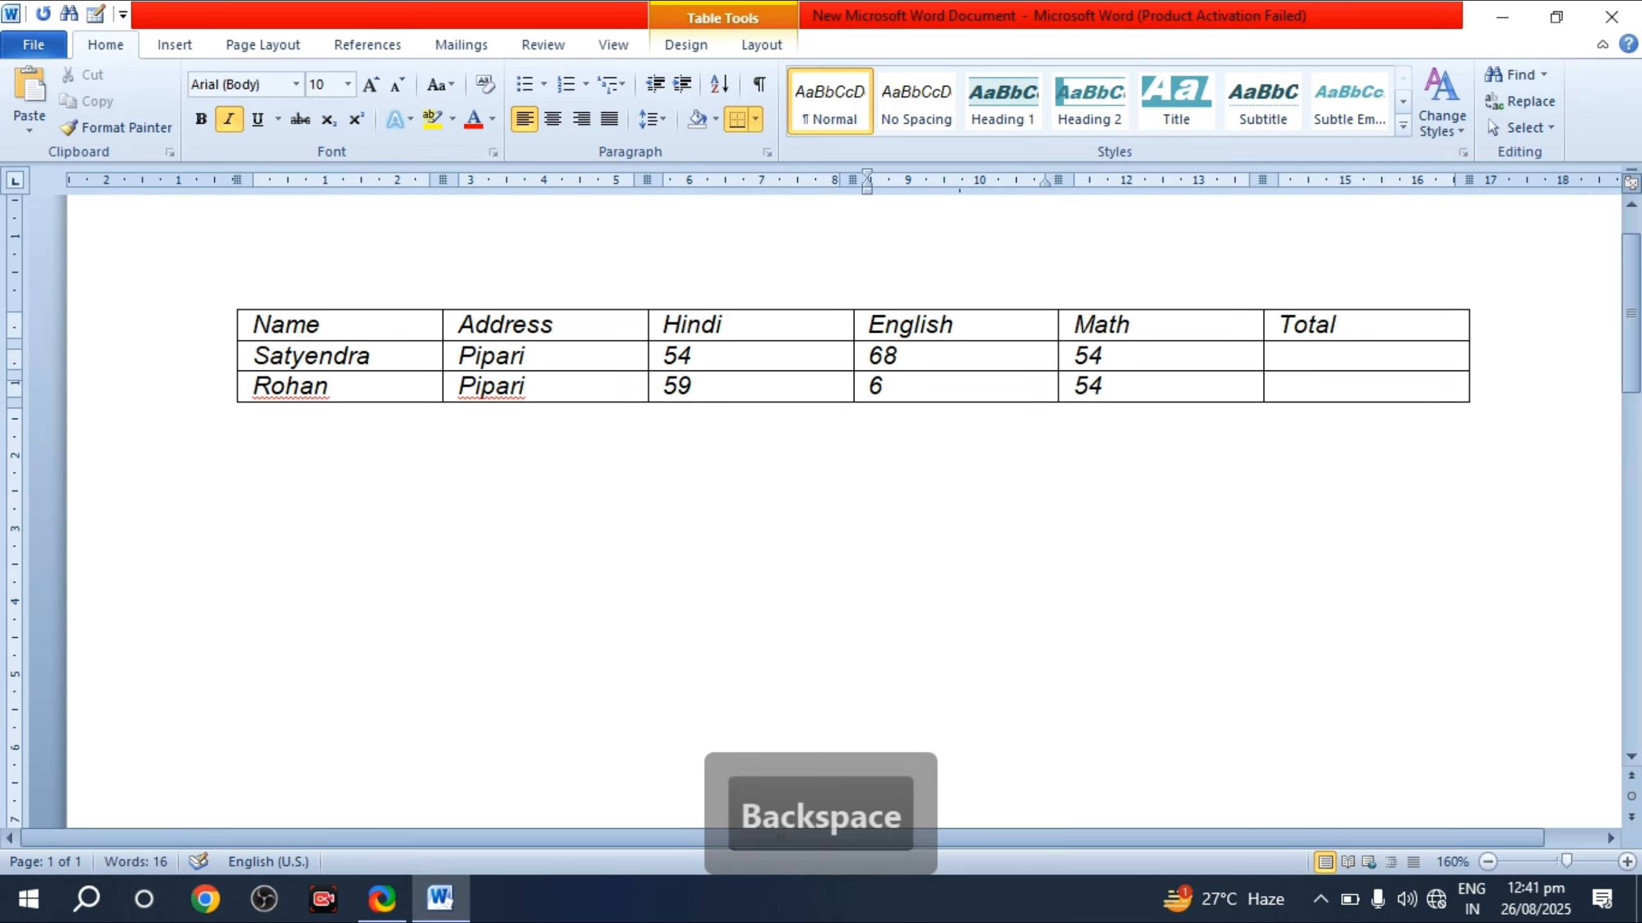
type("6")
left_click(1112, 384)
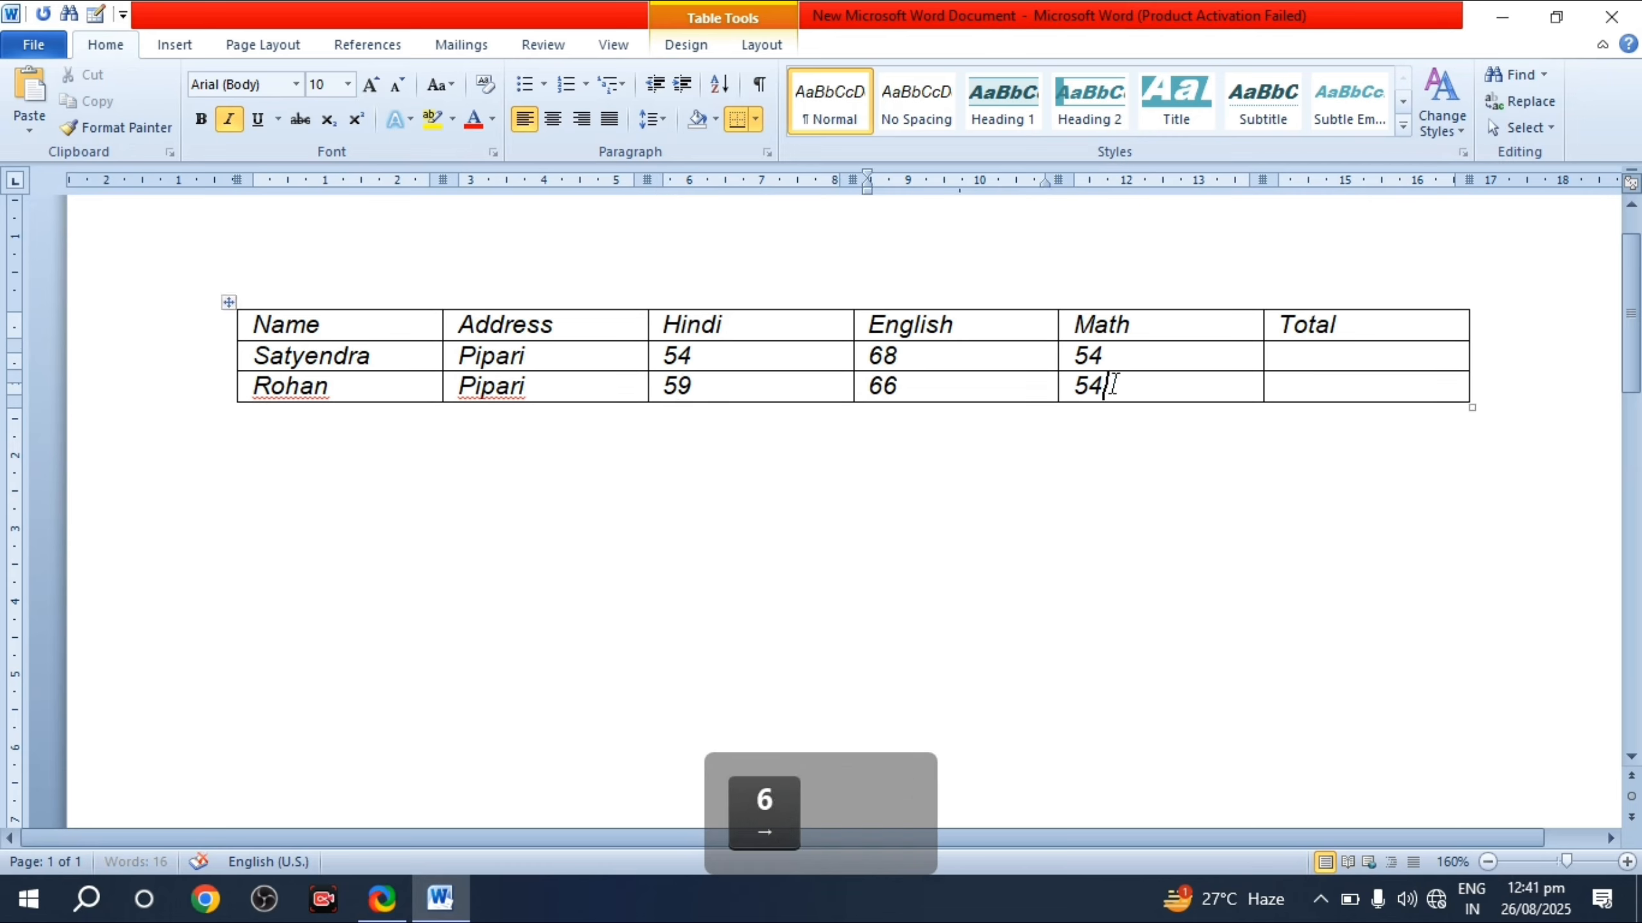
key("BackSpace")
type("7")
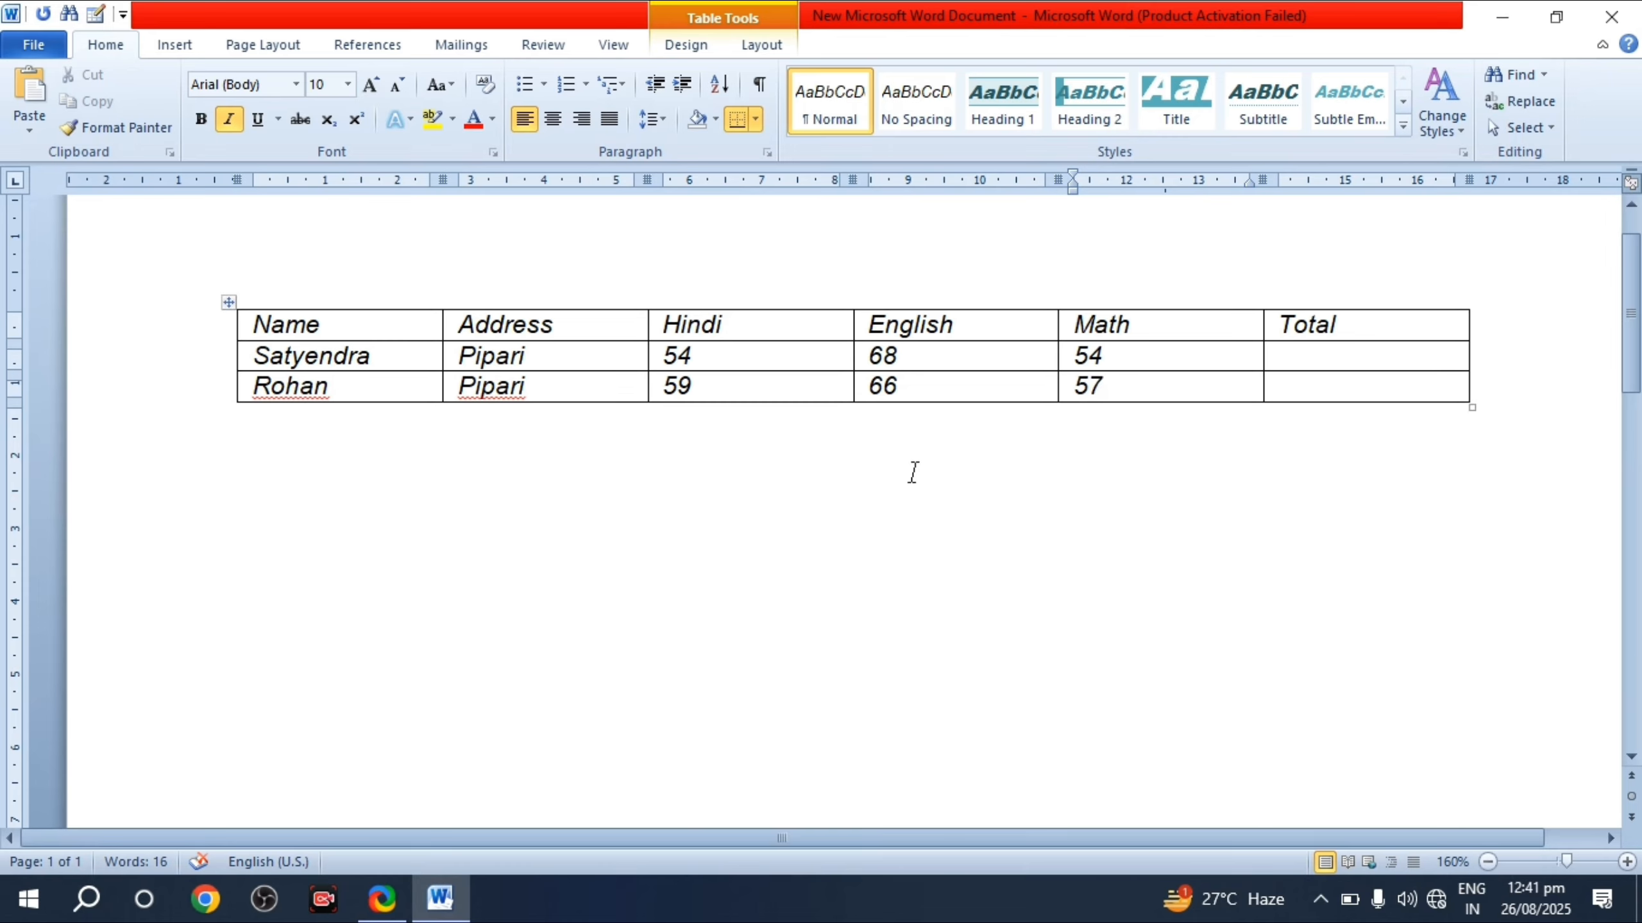
Step: Apply the built-in table style with a gold header row and first column, gray banded rows and heavy black horizontal lines
left_click(402, 490)
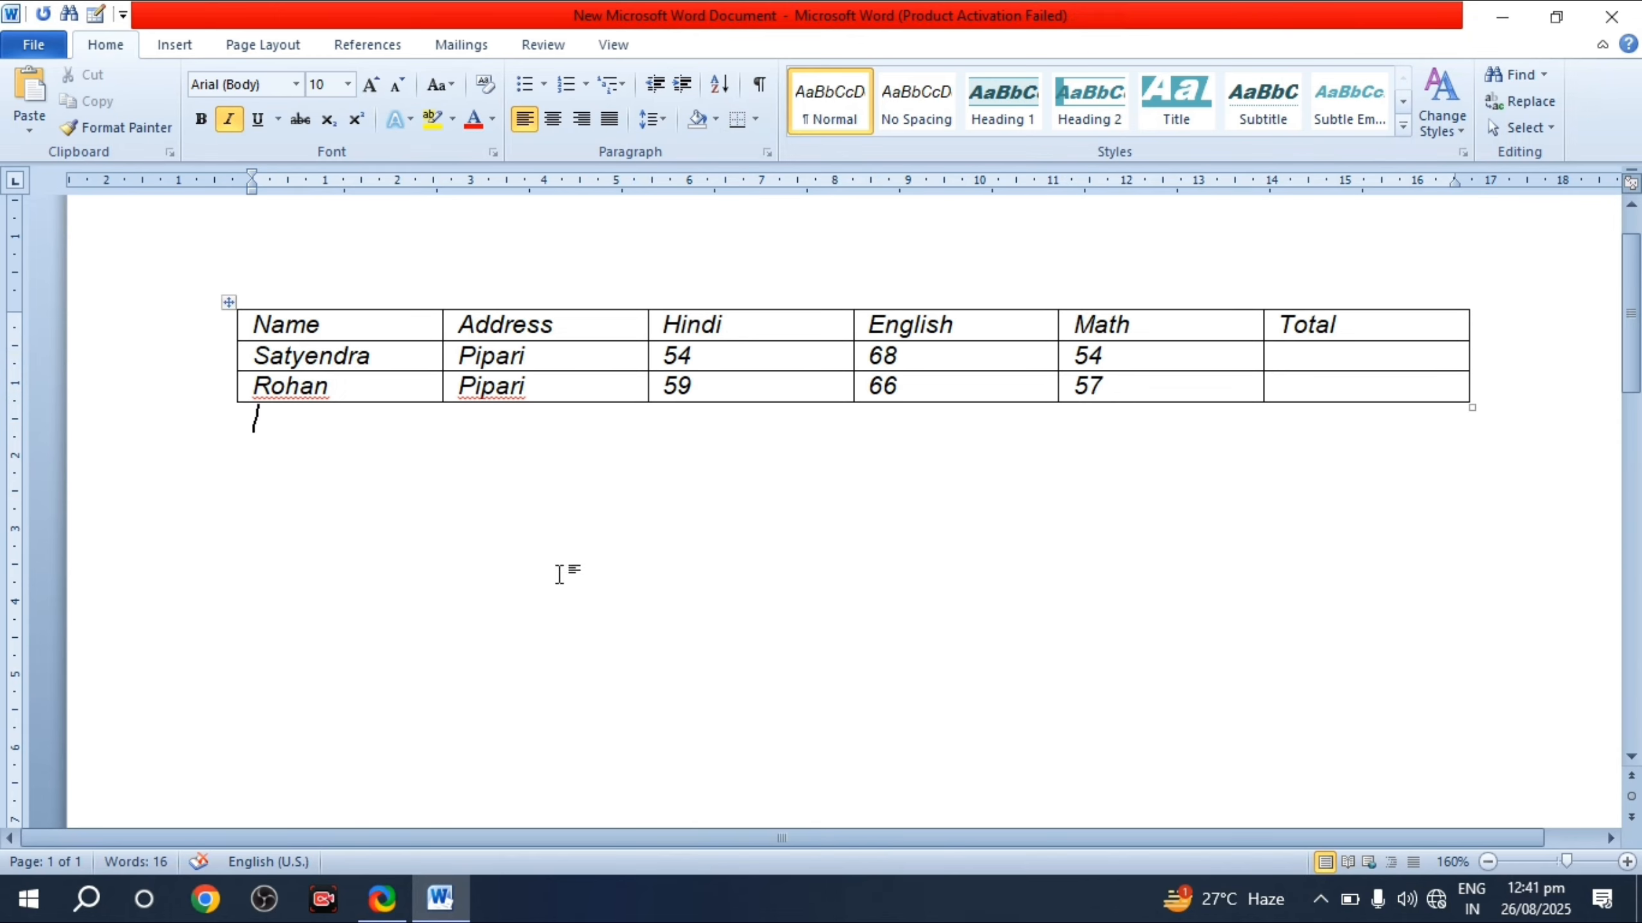
scroll(341, 506, "down", 1)
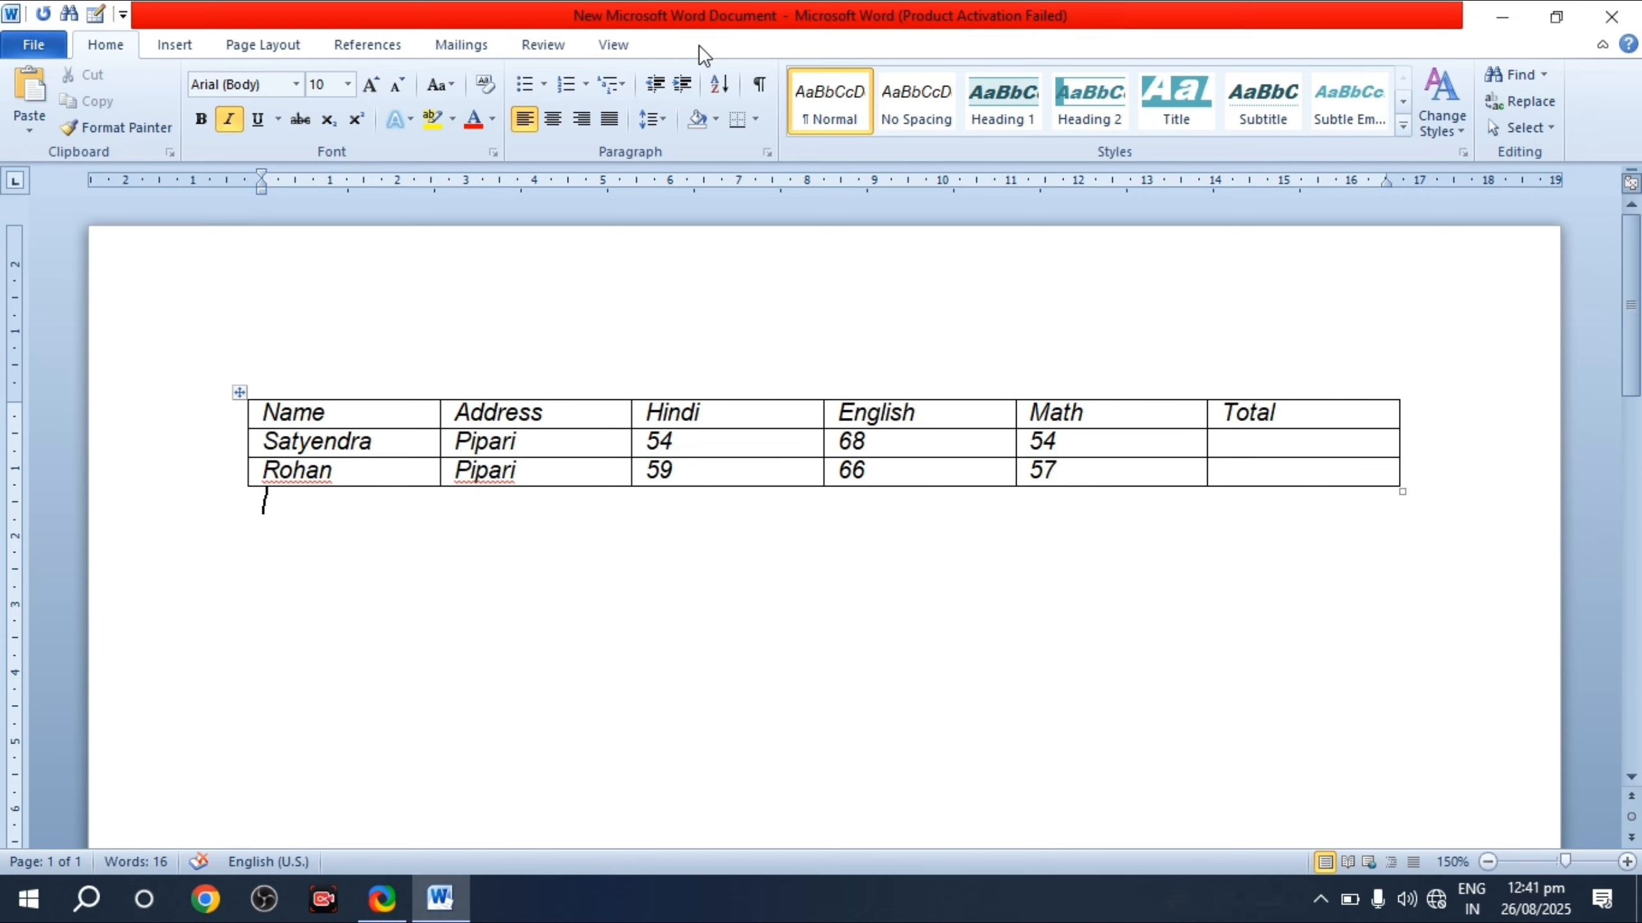
left_click(394, 446)
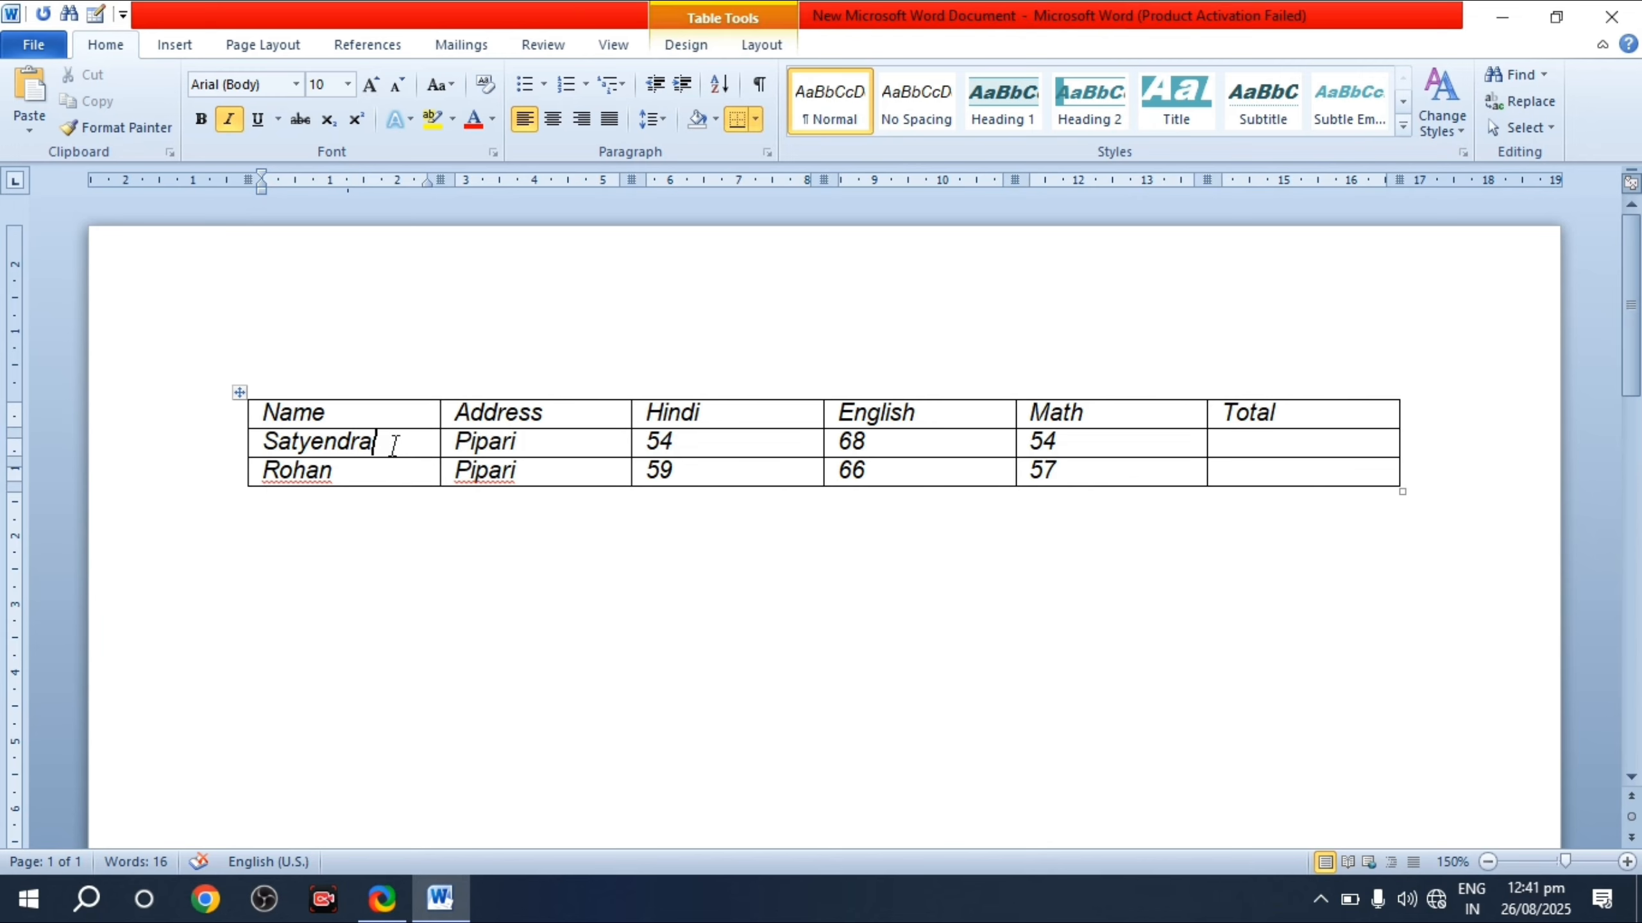
left_click(683, 45)
left_click(748, 48)
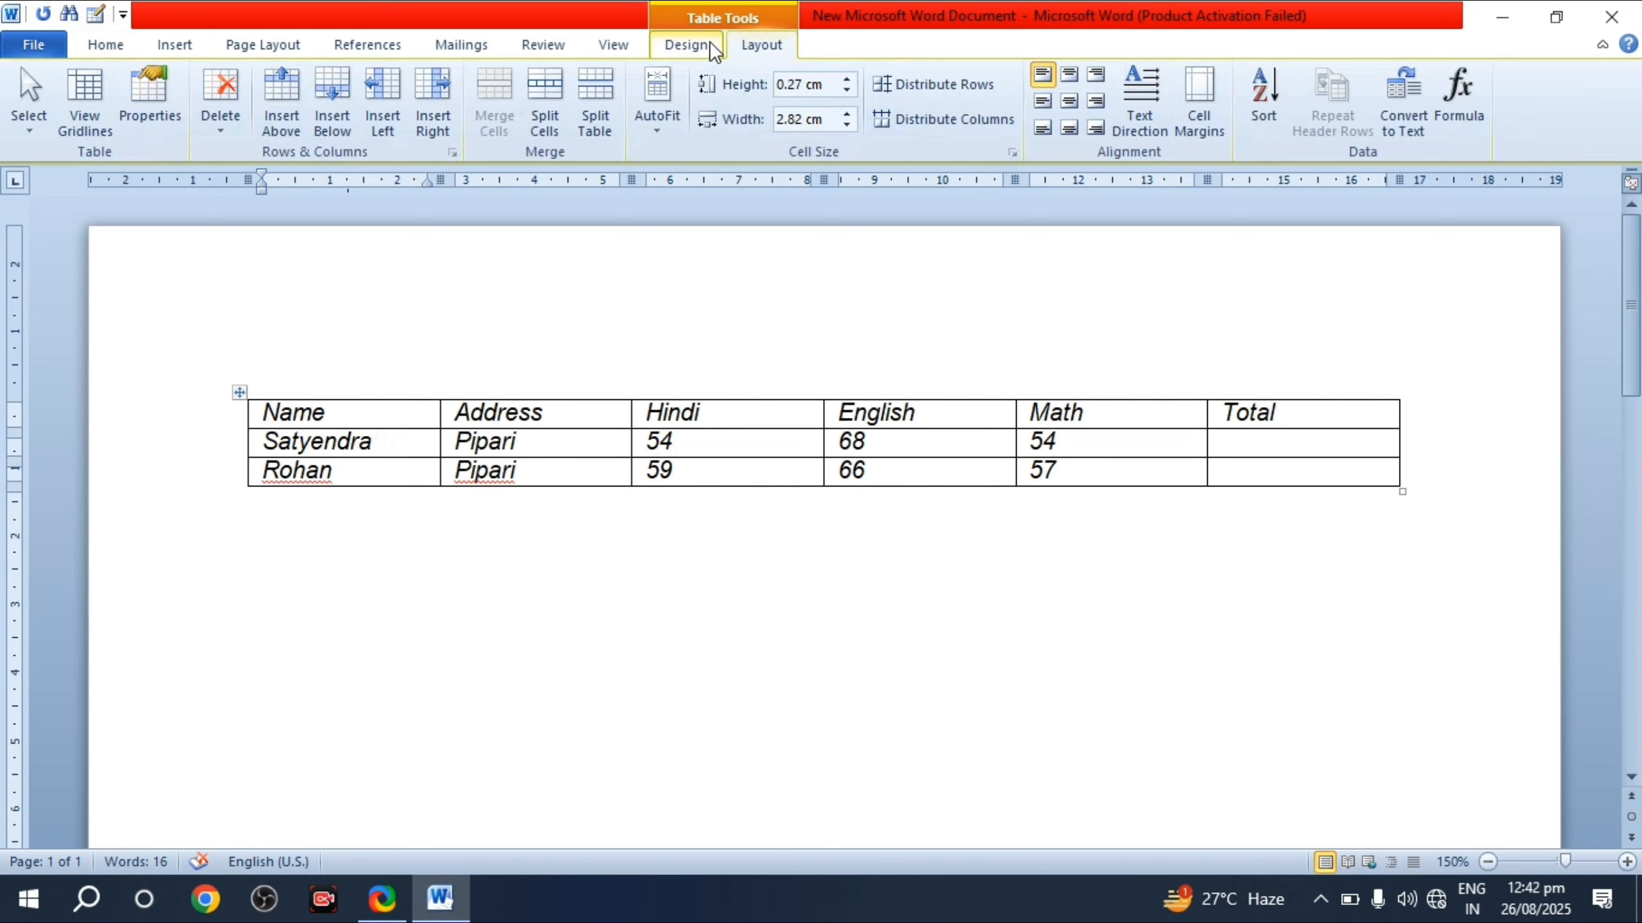
left_click(683, 49)
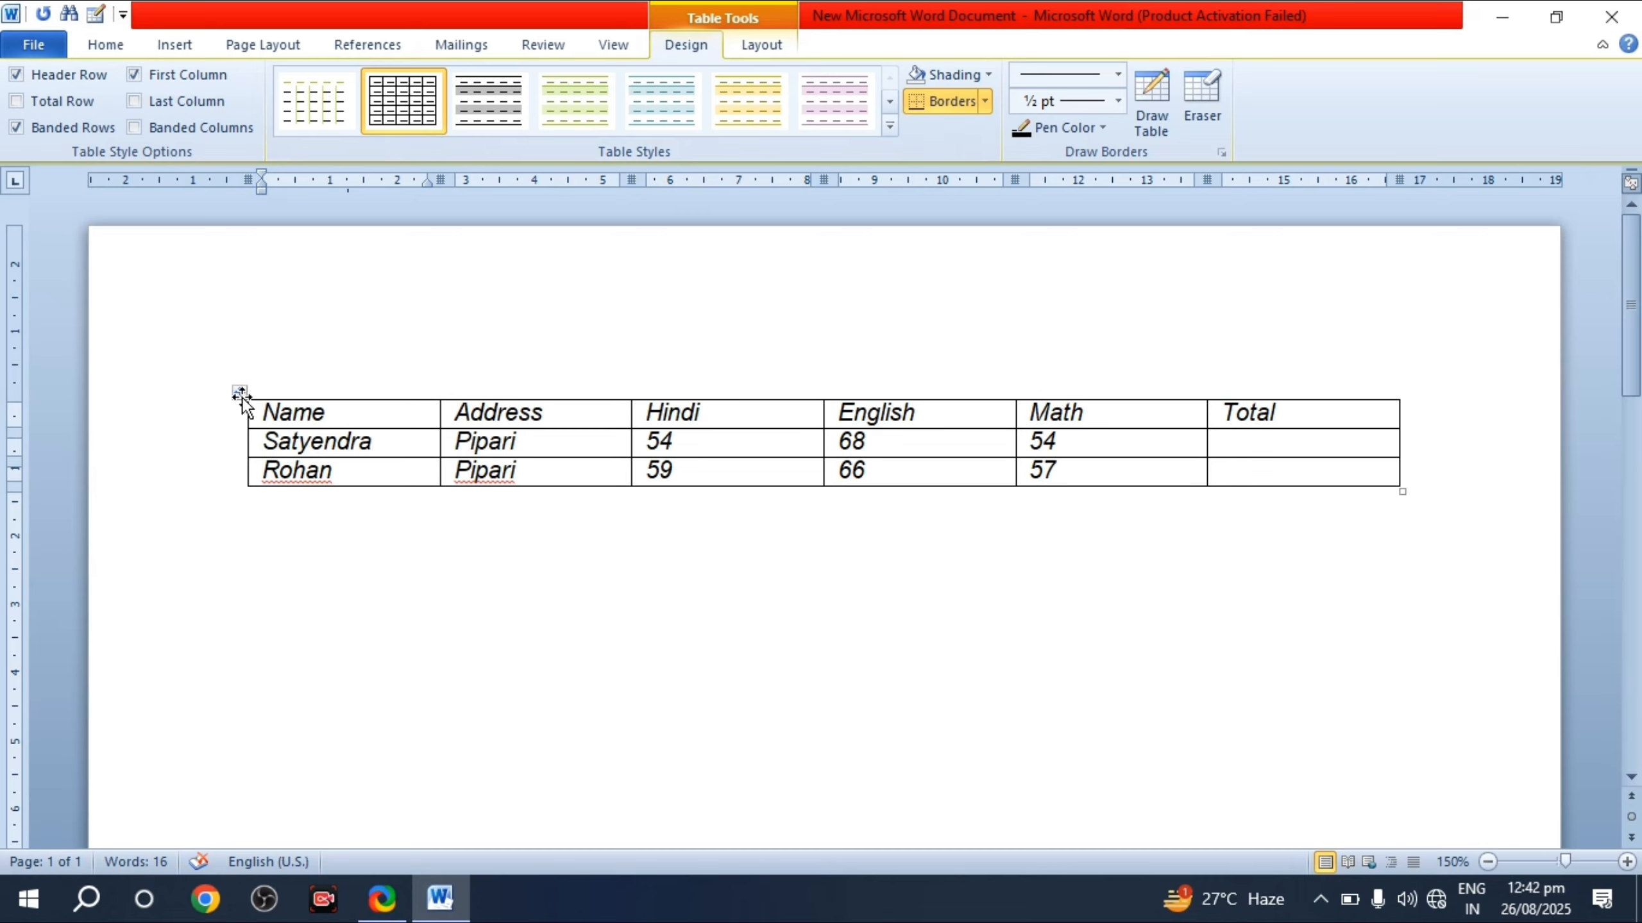
left_click(890, 128)
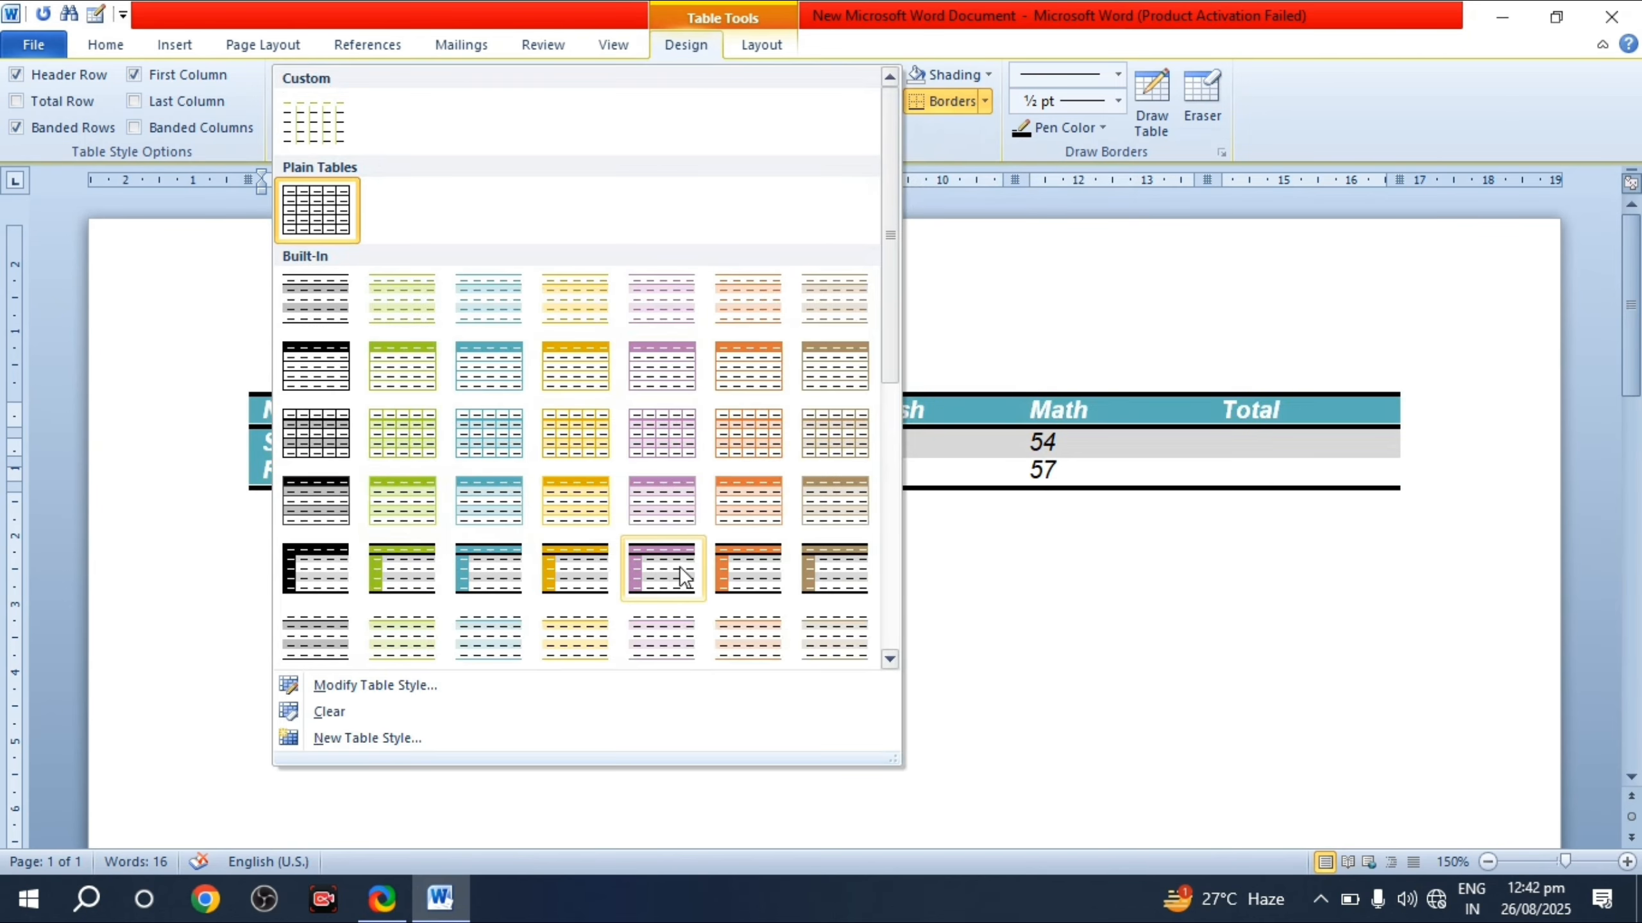
left_click(560, 577)
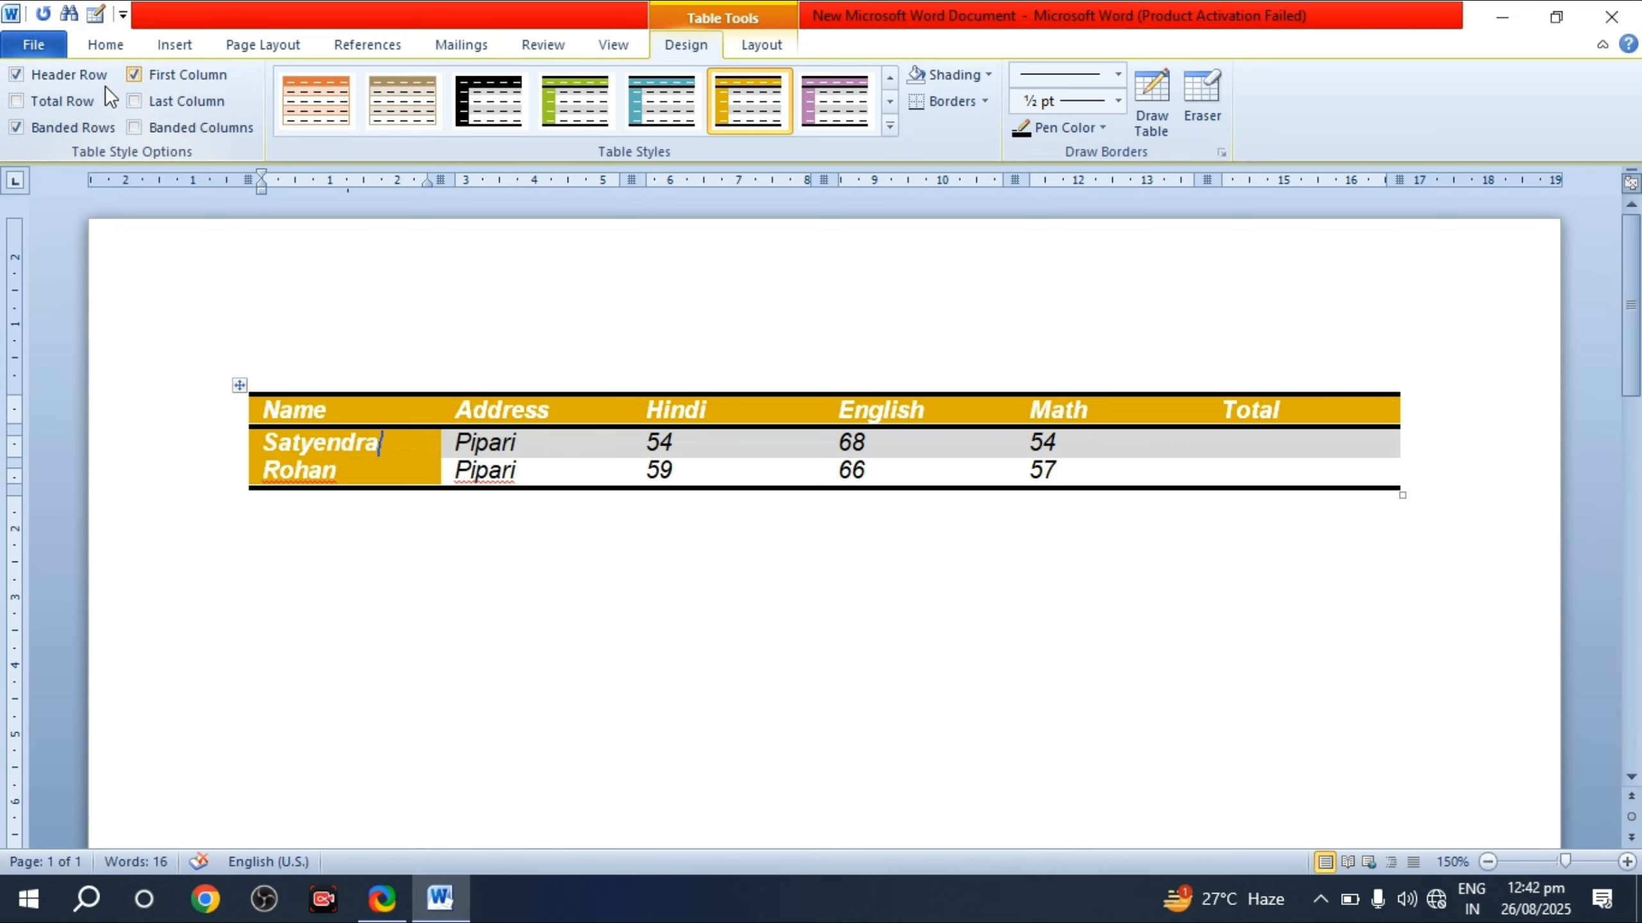
Step: Toggle the table's Header Row style option off and on several times to compare the header formatting, leaving it on
left_click(47, 77)
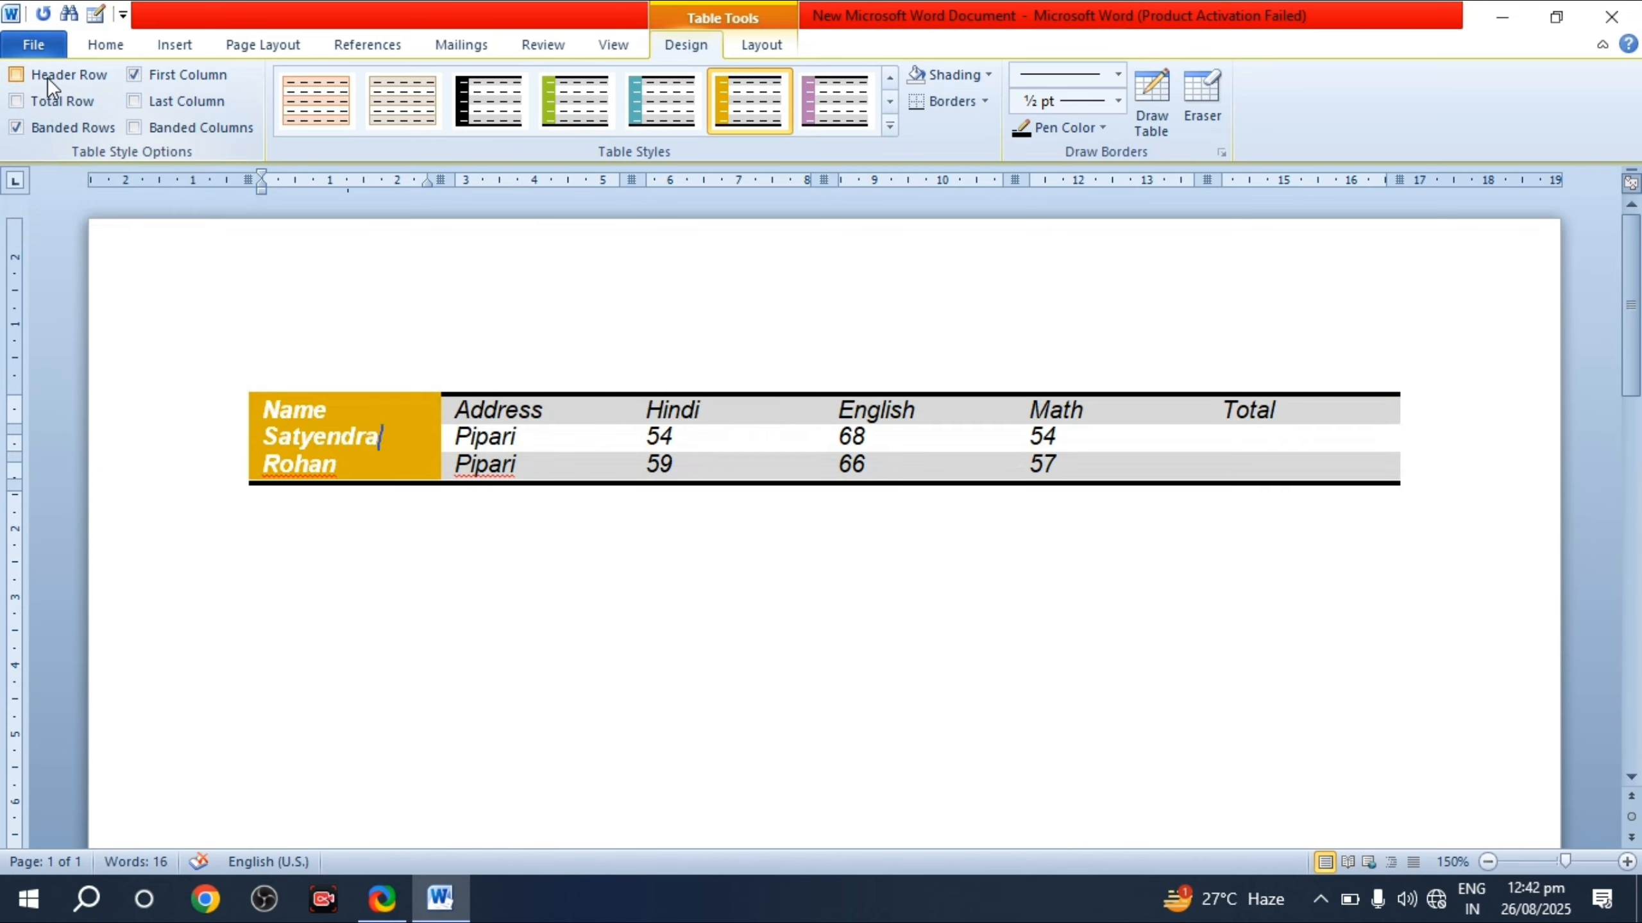
left_click(48, 76)
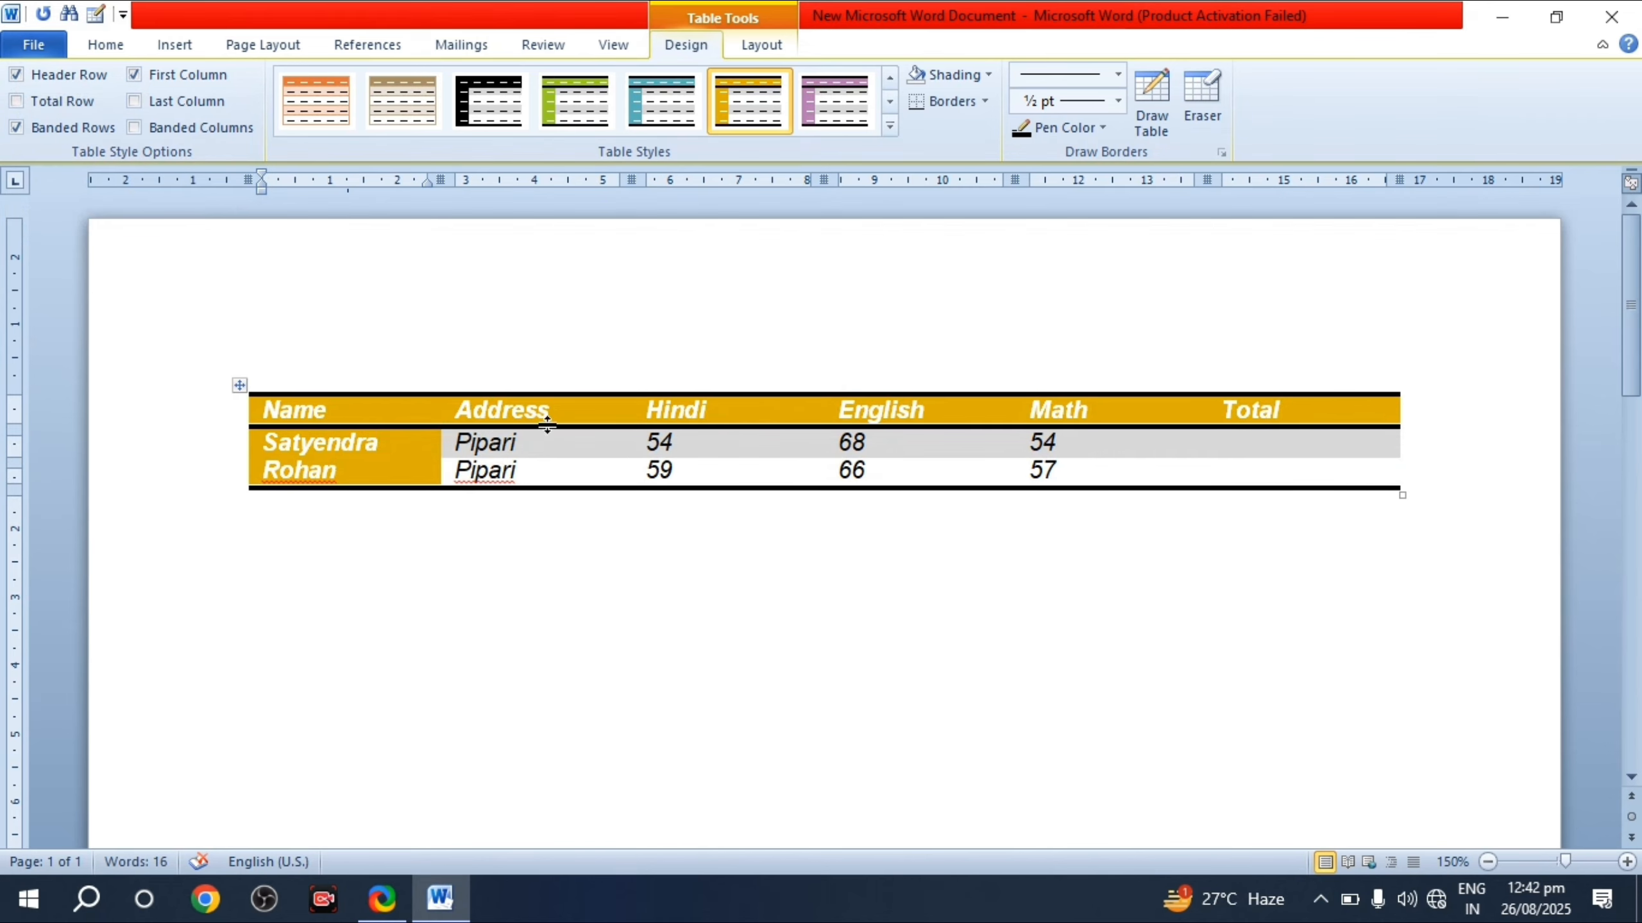
left_click(36, 77)
left_click(36, 77)
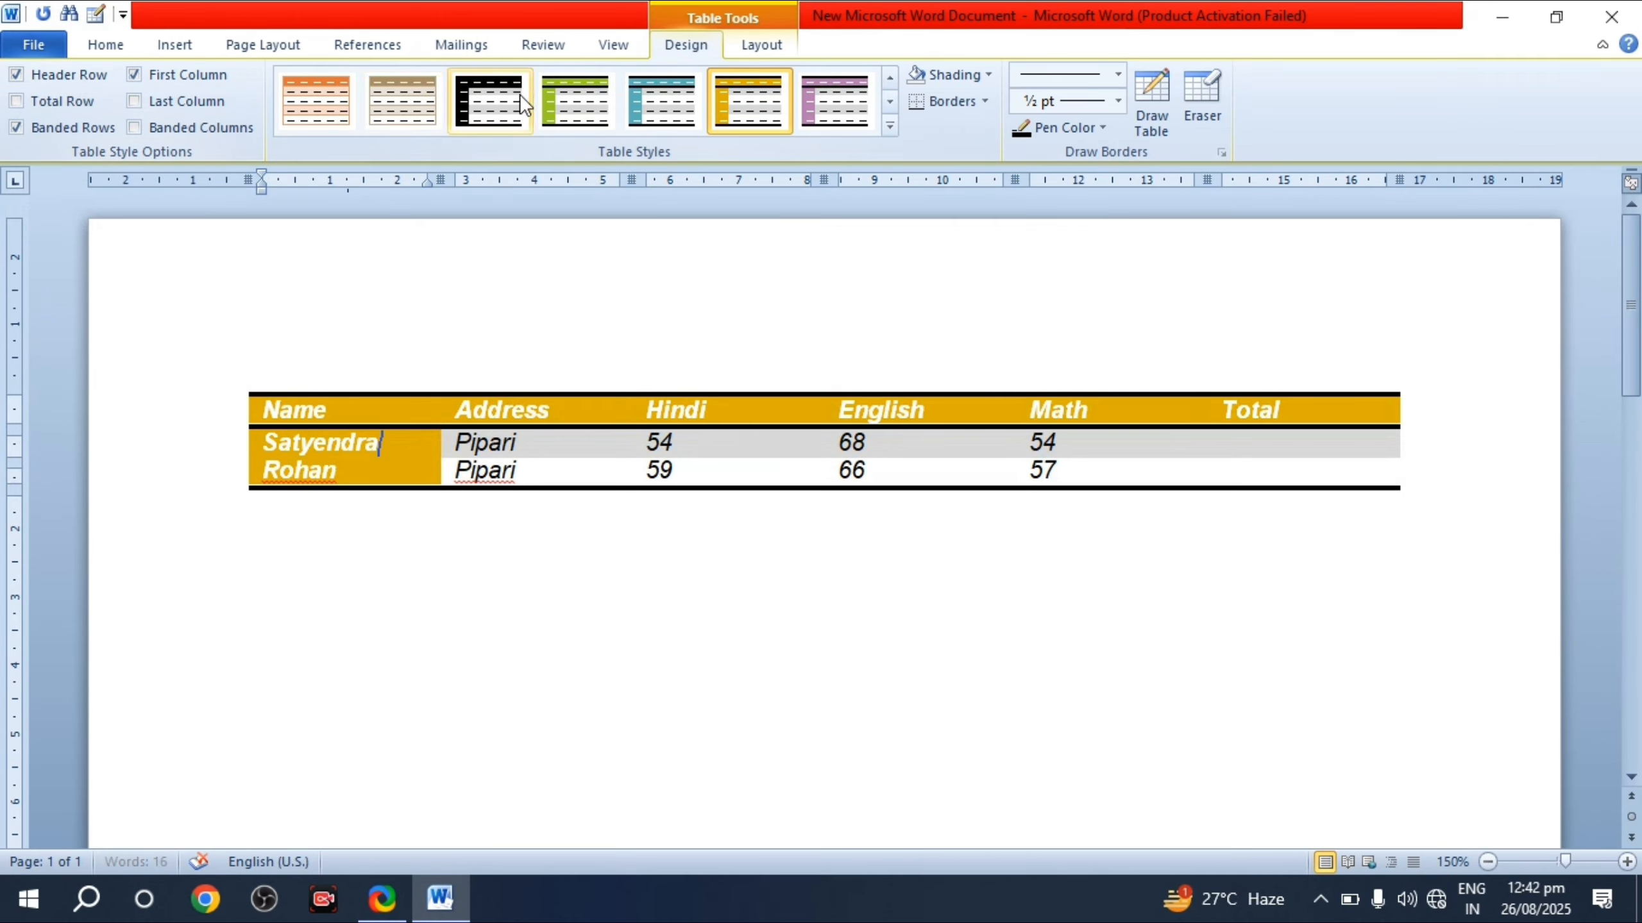
left_click(34, 75)
left_click(33, 76)
left_click(33, 76)
left_click(34, 75)
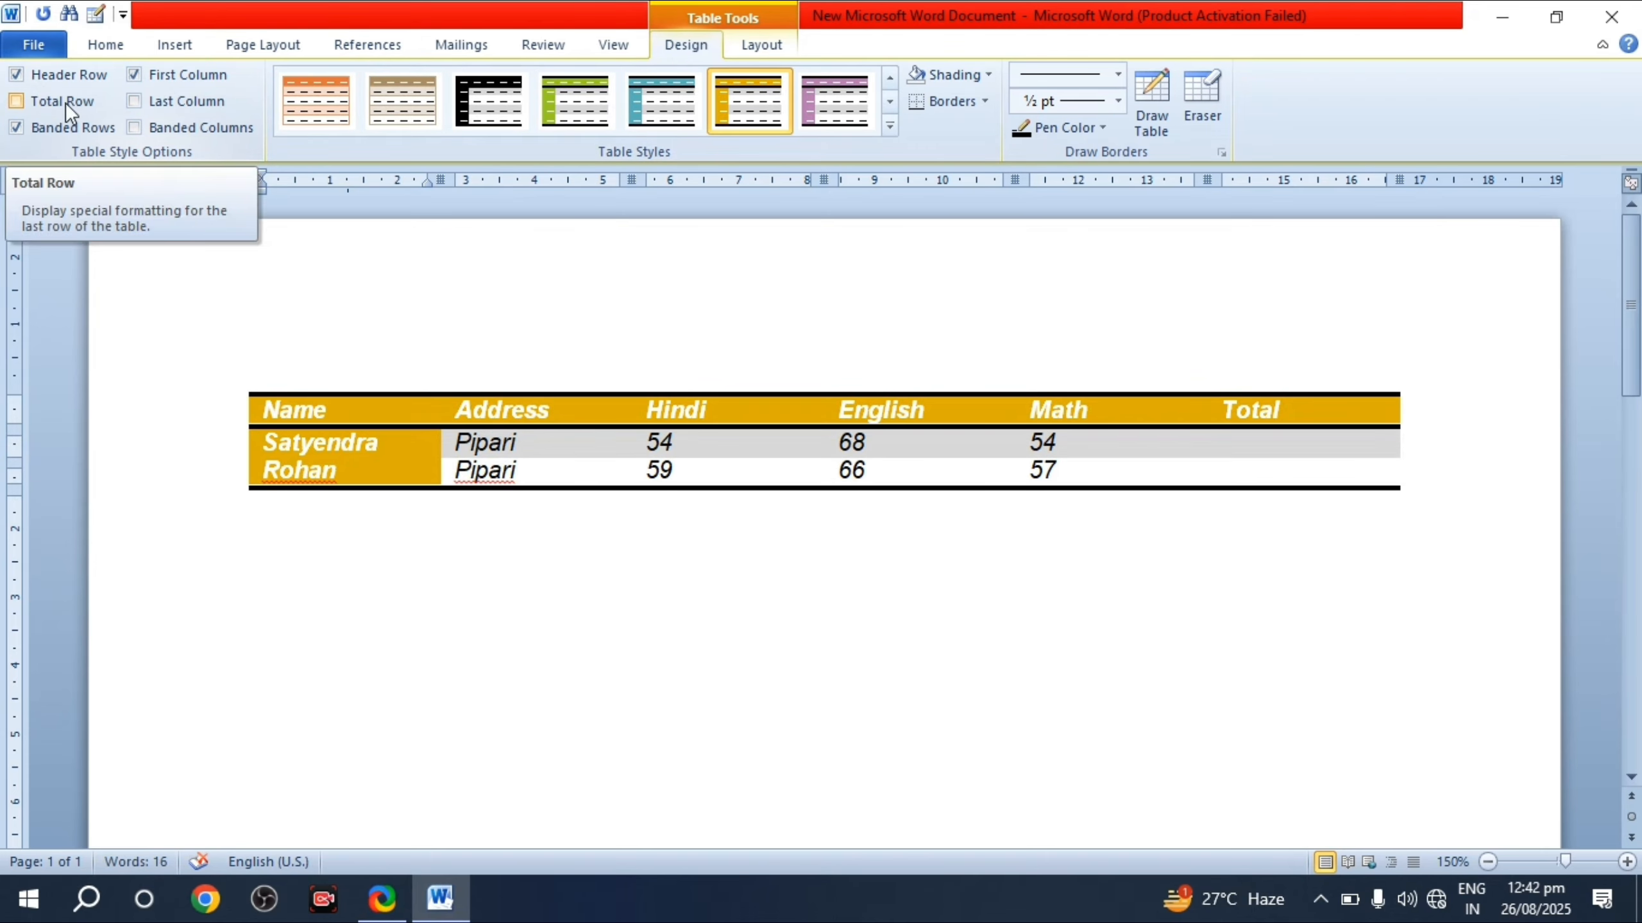
Step: Toggle the Total Row style option to compare the last row's formatting, leaving it on
left_click(15, 101)
left_click(15, 101)
left_click(15, 101)
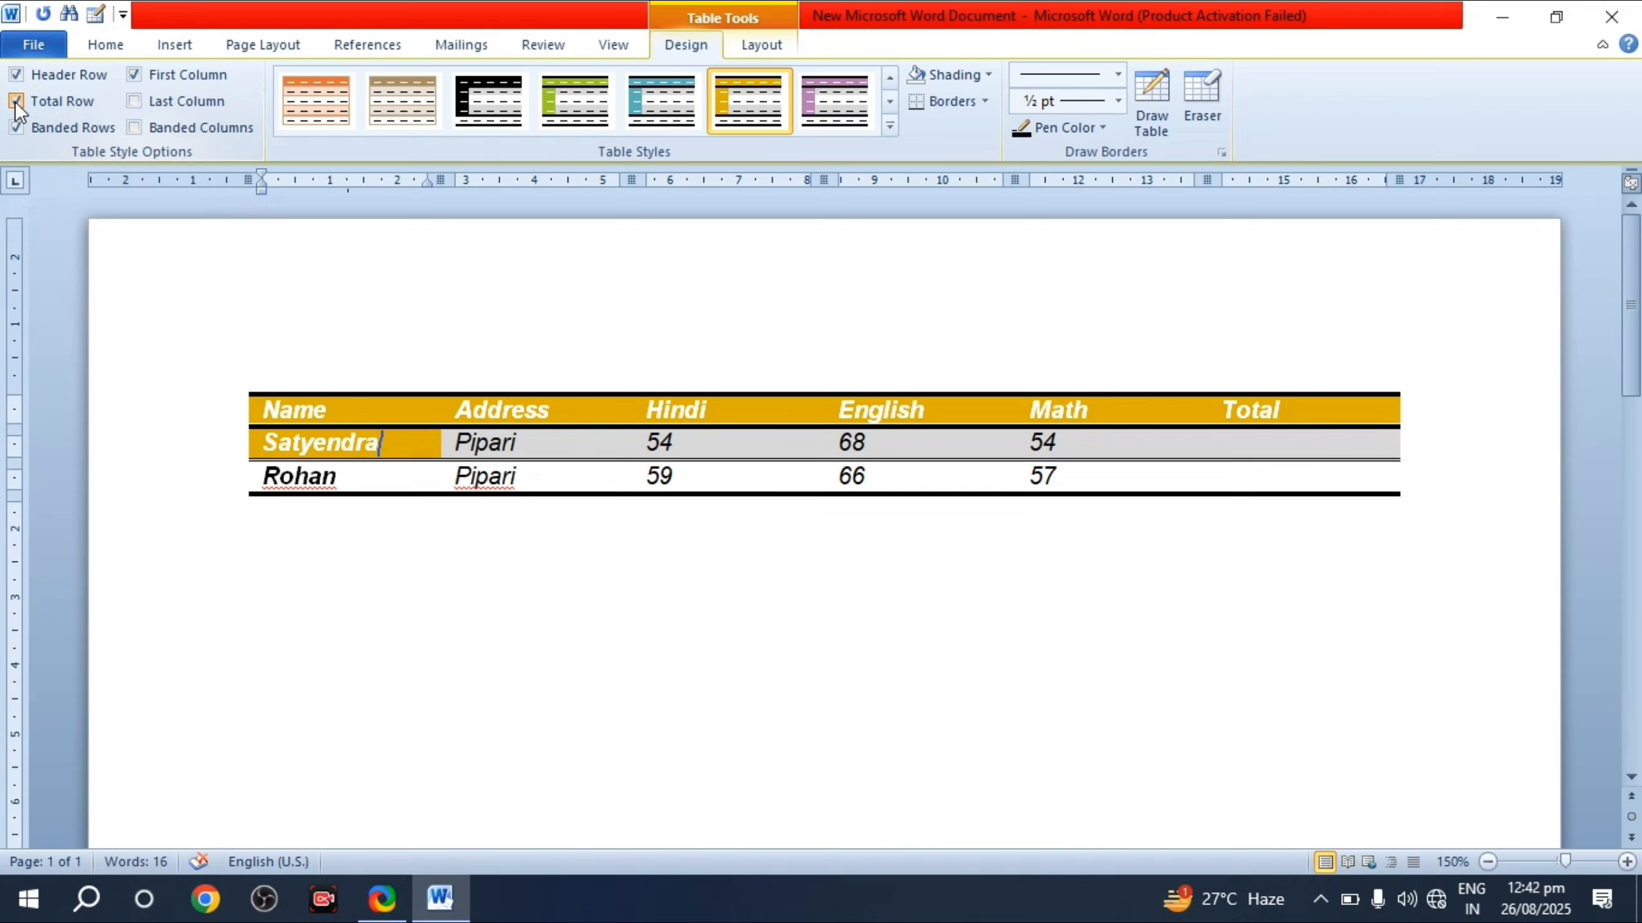
Step: Toggle the Total Row style option repeatedly to compare the last row's formatting, leaving it off
left_click(15, 101)
left_click(16, 101)
left_click(15, 101)
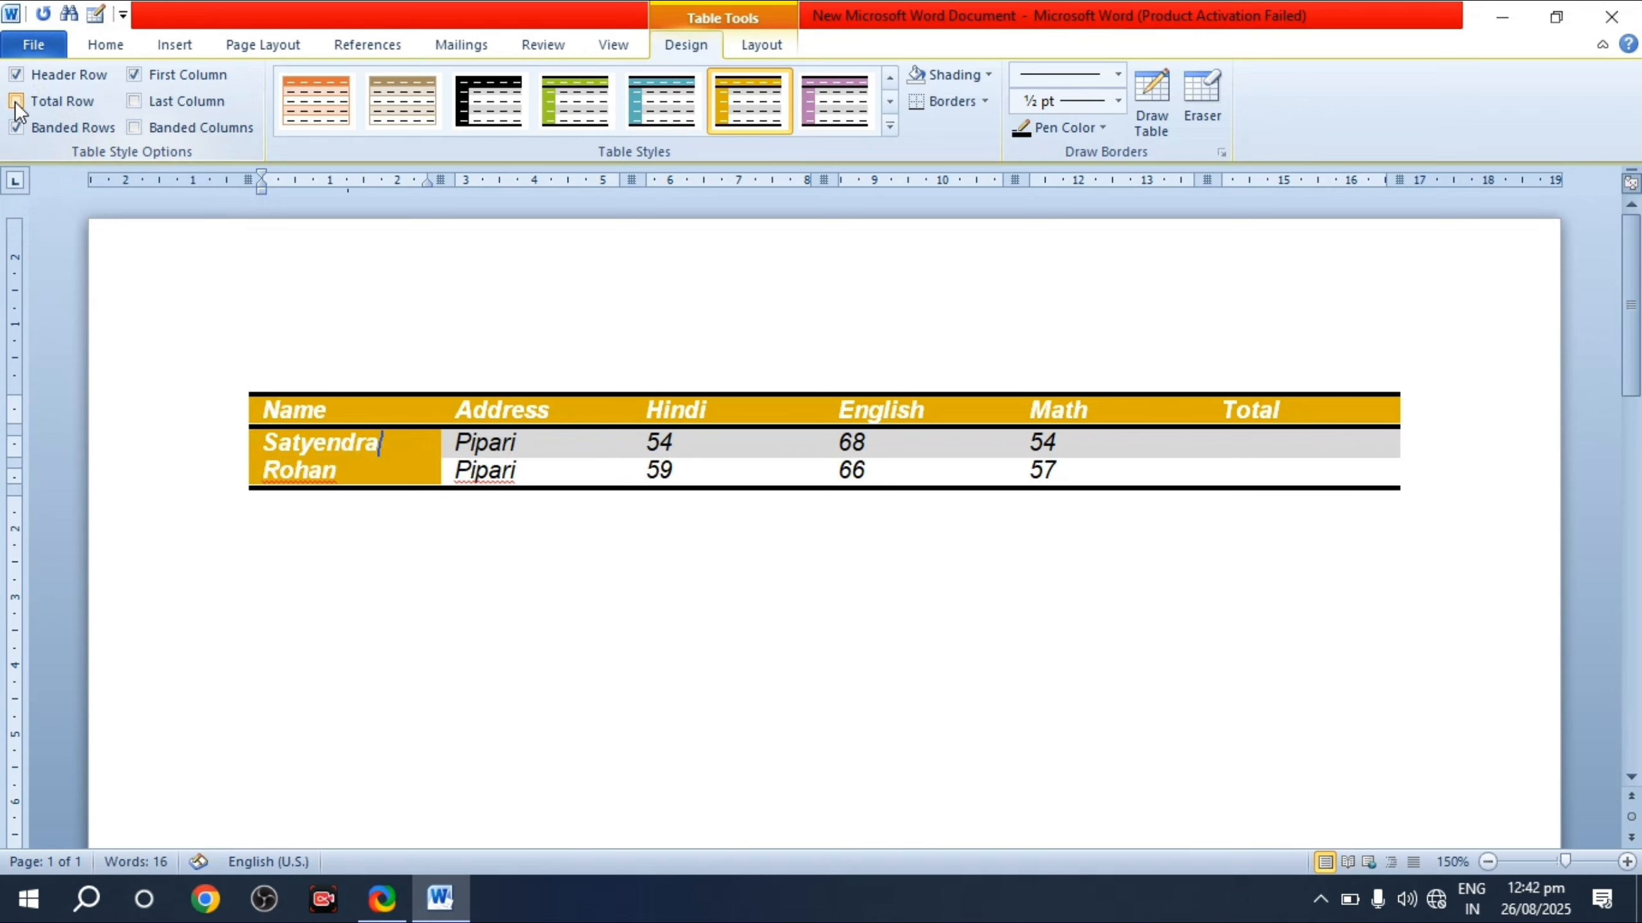
left_click(15, 101)
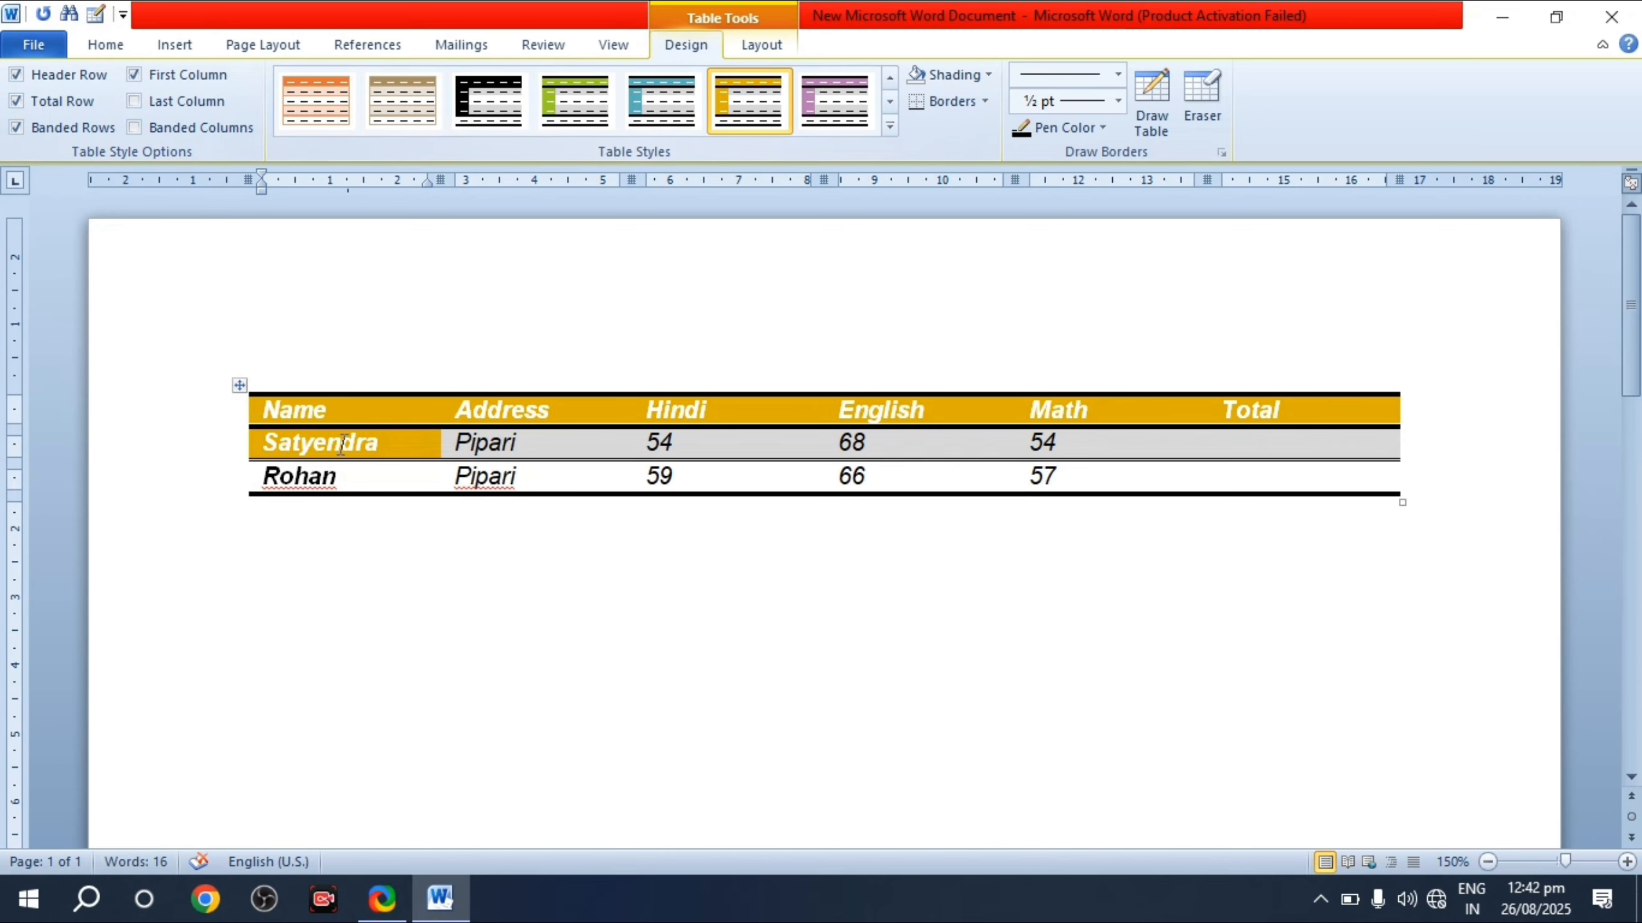
left_click(34, 102)
left_click(33, 101)
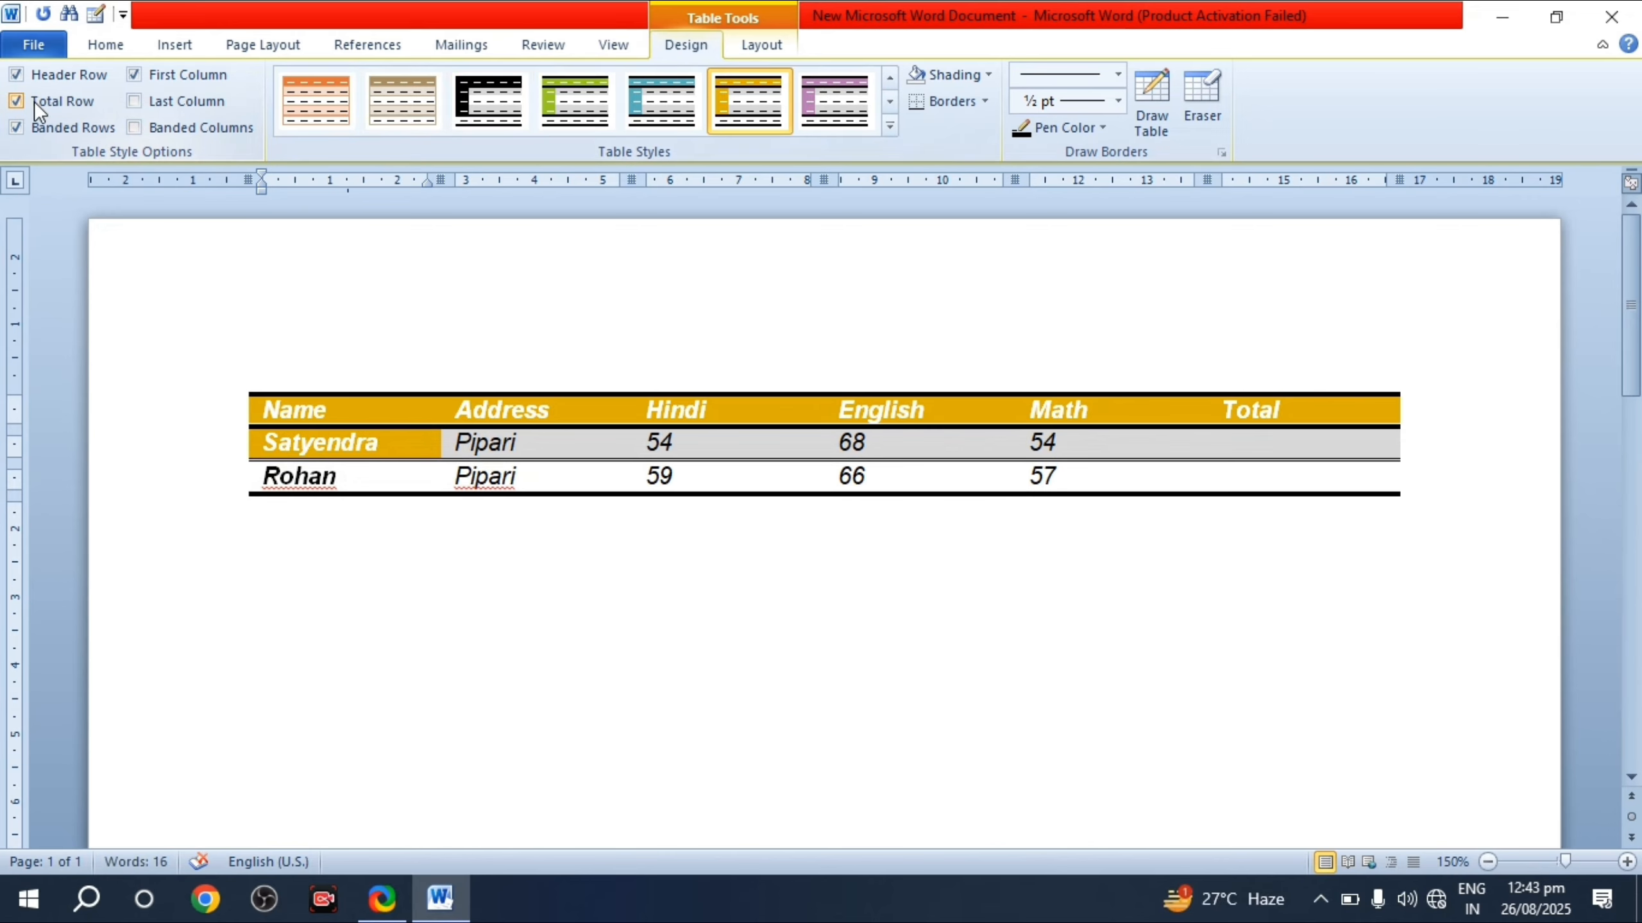
left_click(33, 101)
left_click(34, 101)
left_click(33, 102)
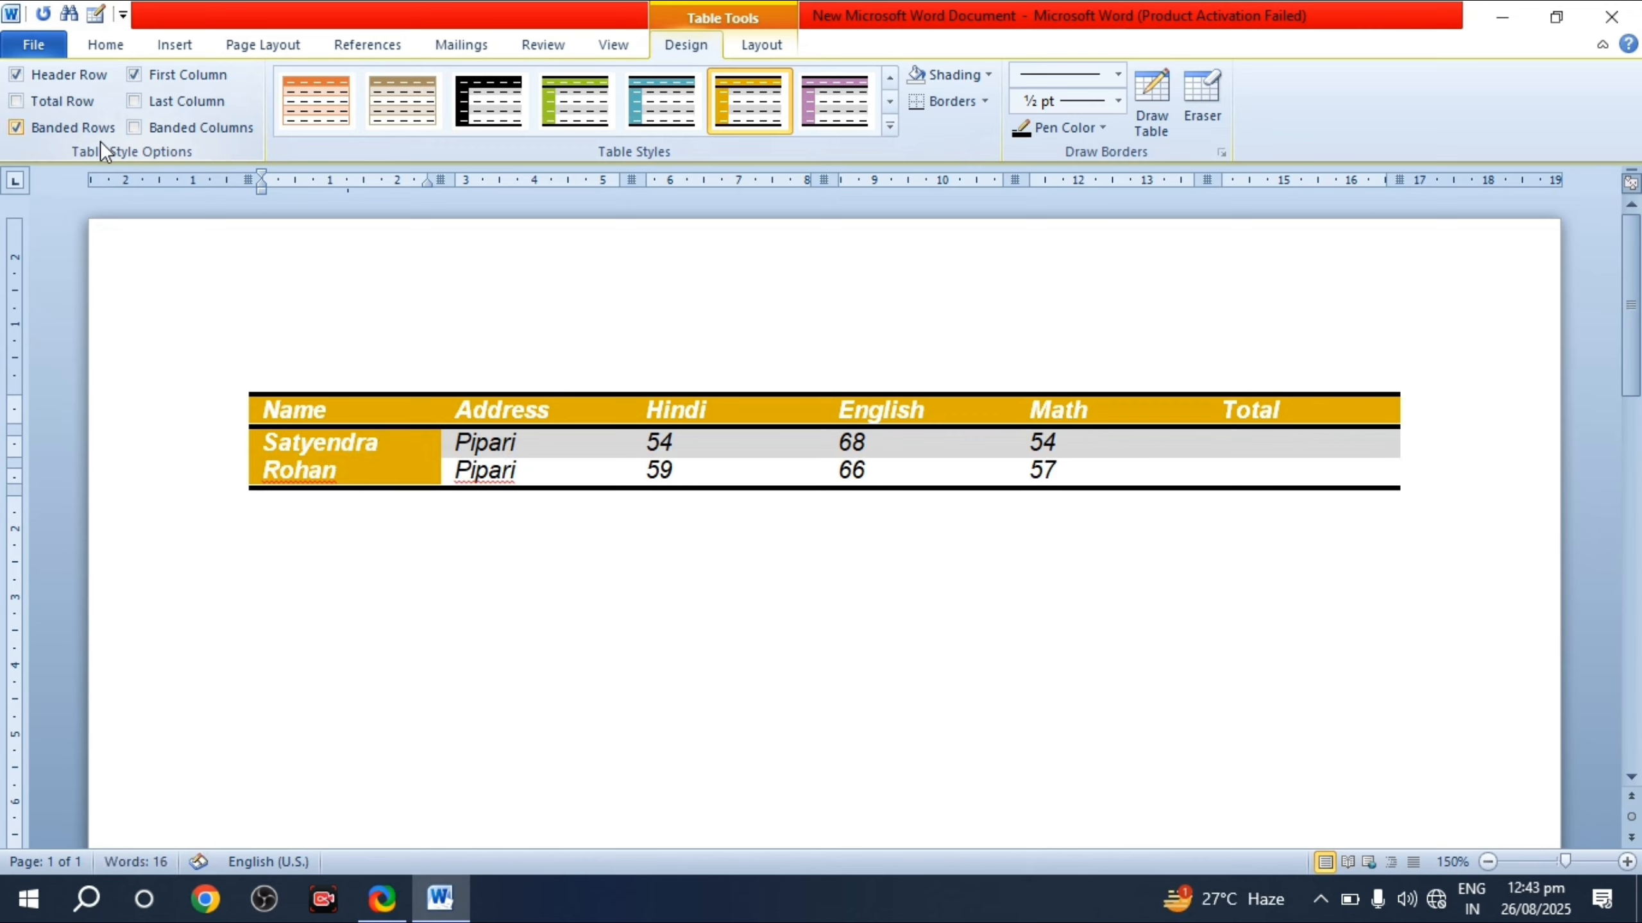
Step: Toggle the Banded Rows style option off and on several times to compare the row shading, leaving it on
left_click(17, 128)
left_click(17, 128)
left_click(16, 128)
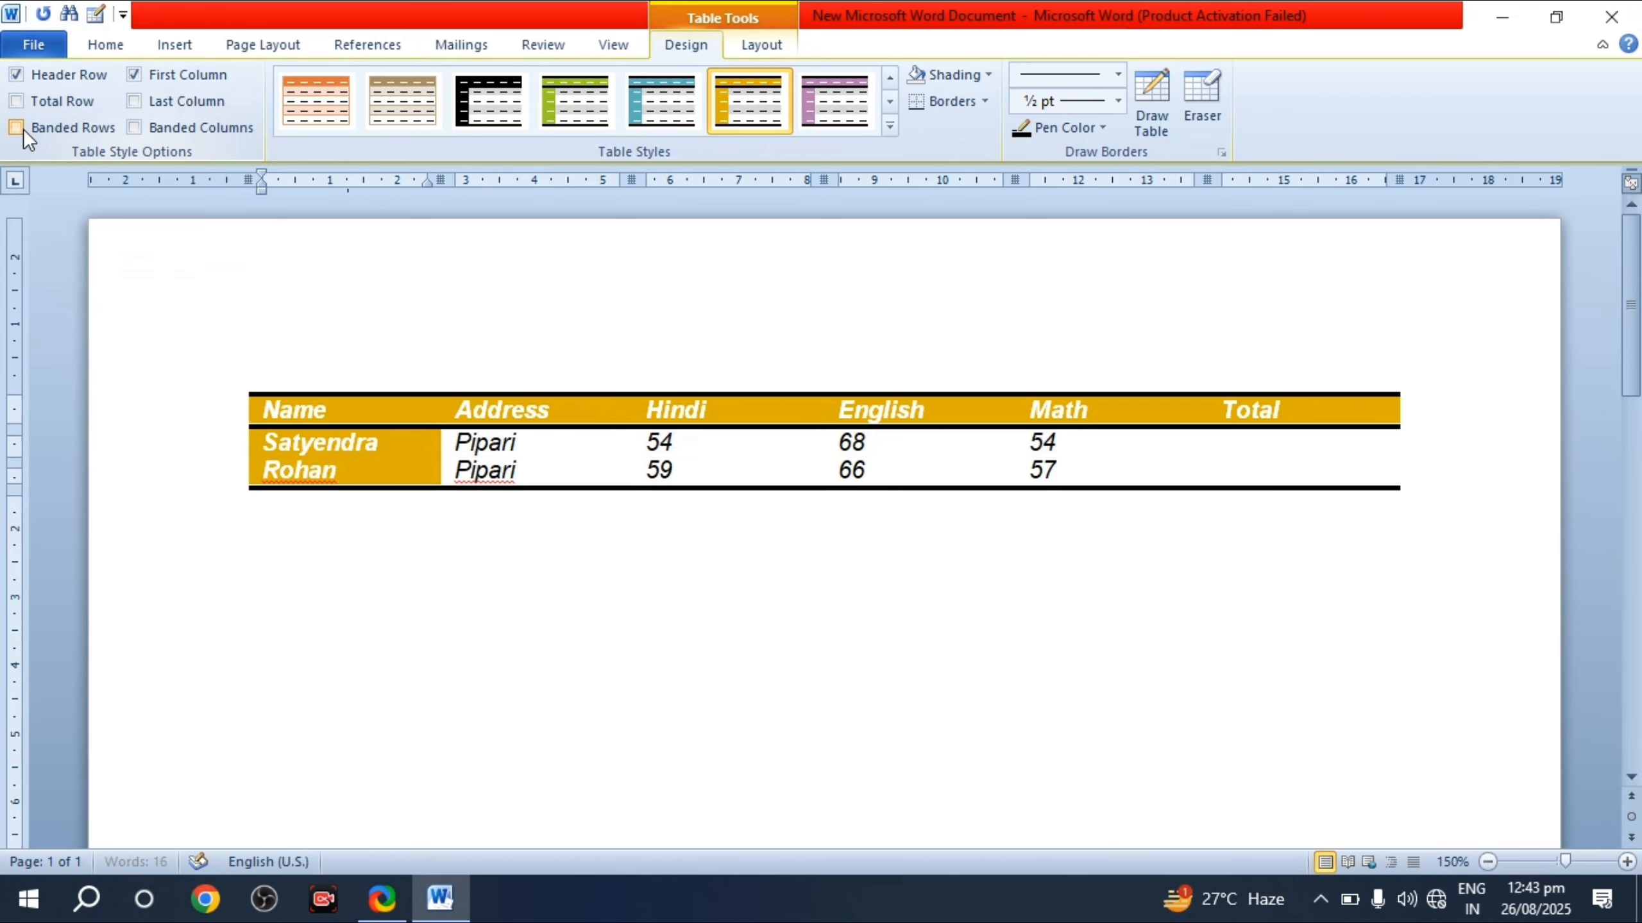
left_click(23, 128)
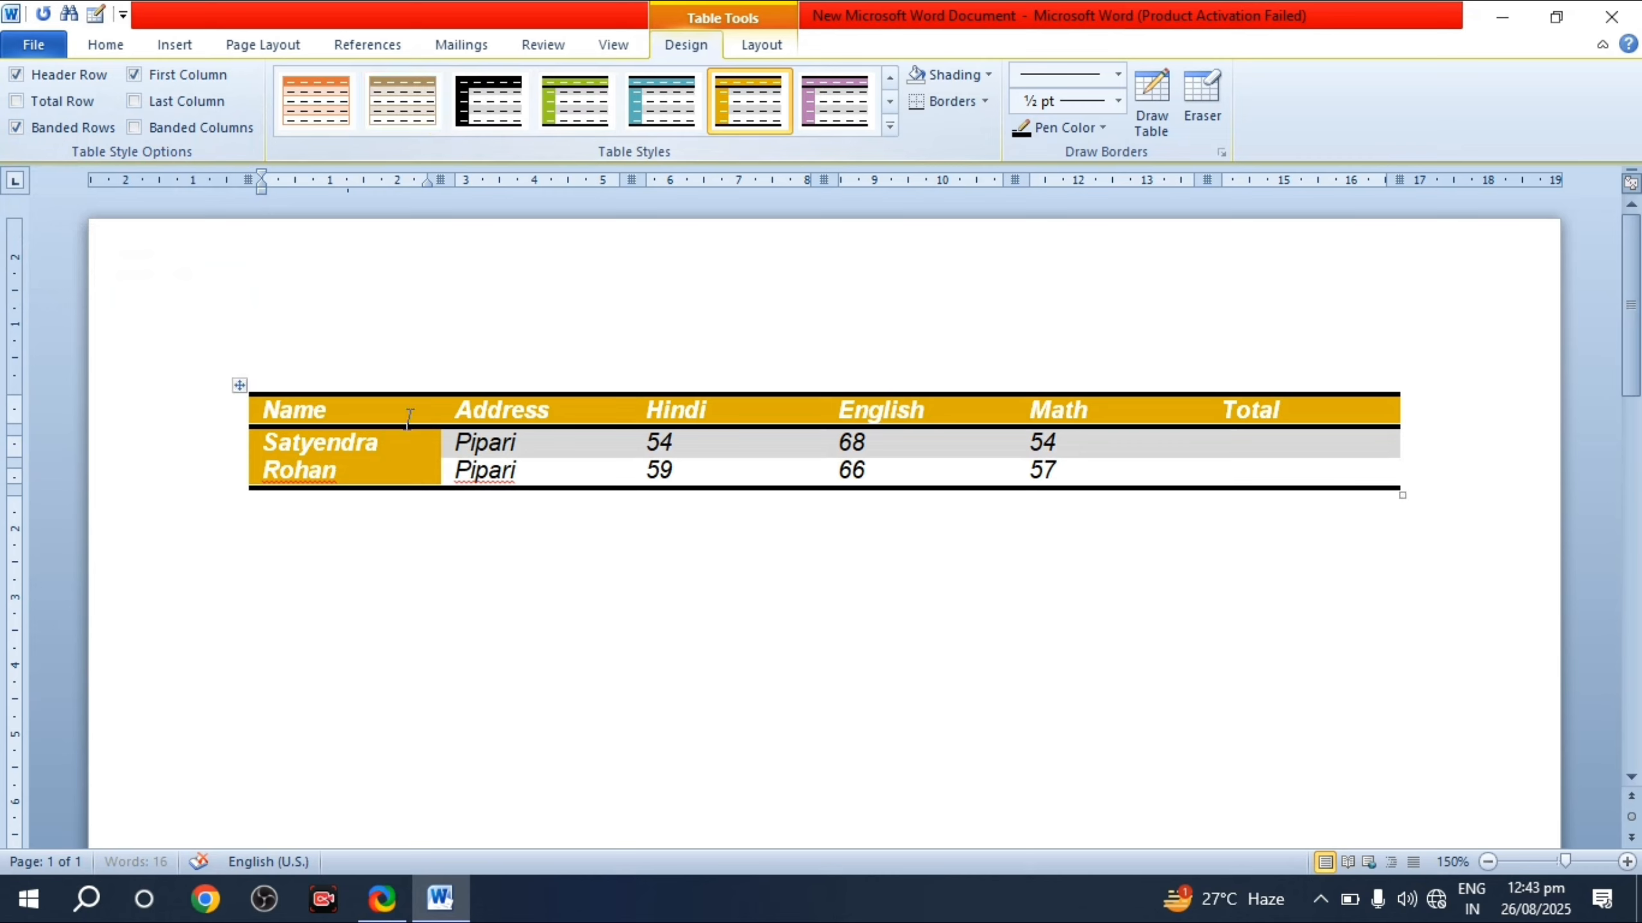
left_click(56, 128)
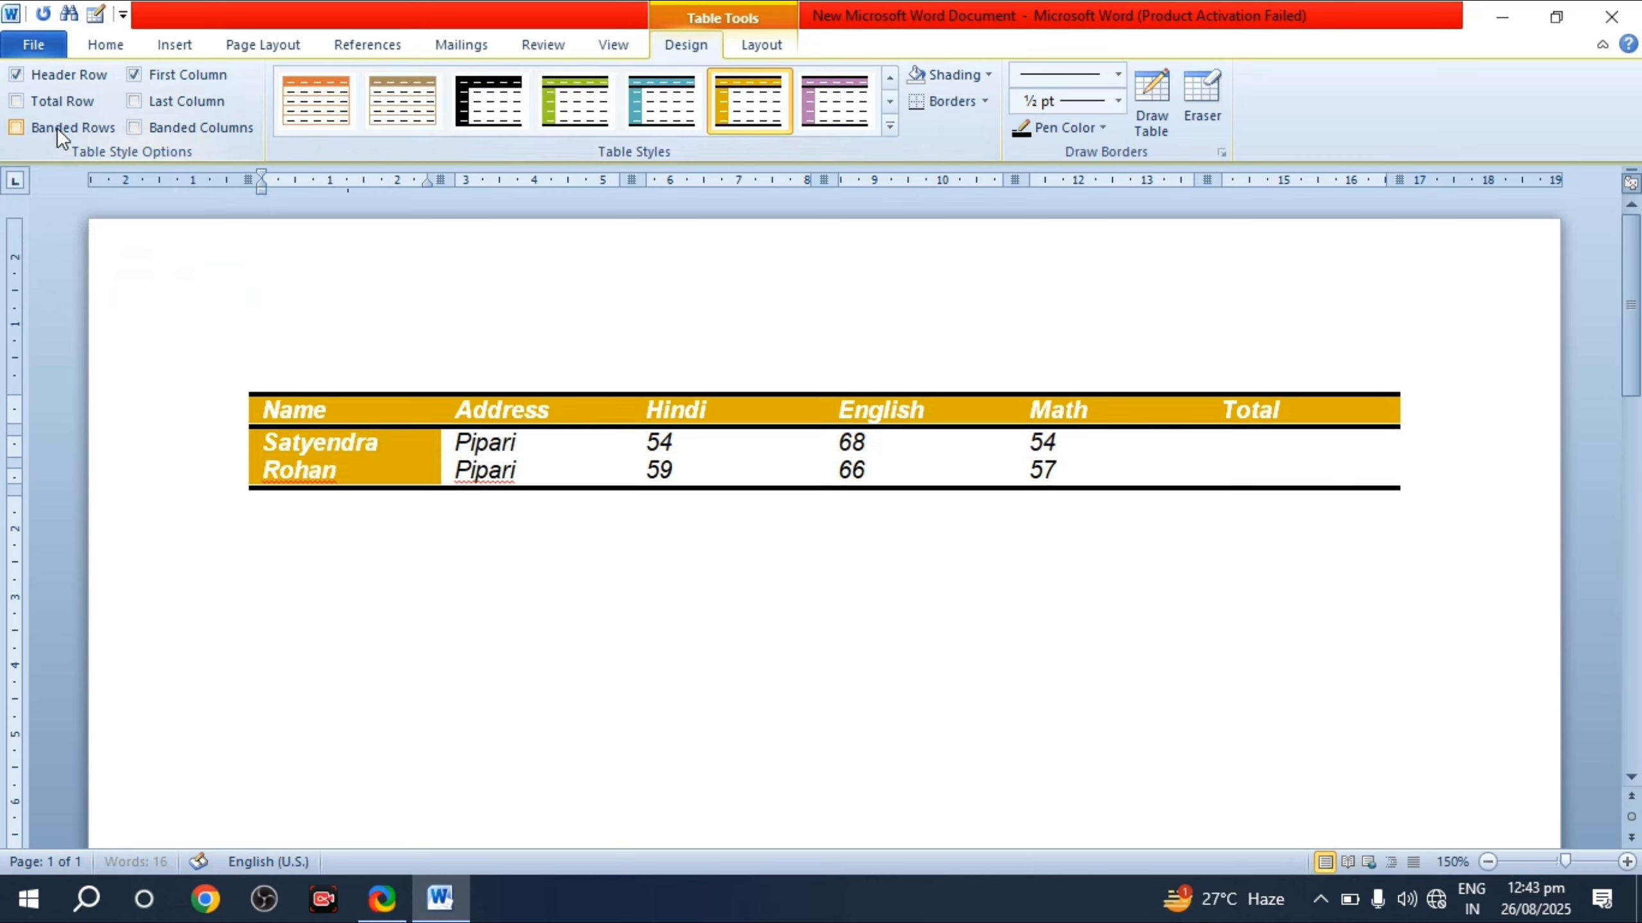
left_click(56, 129)
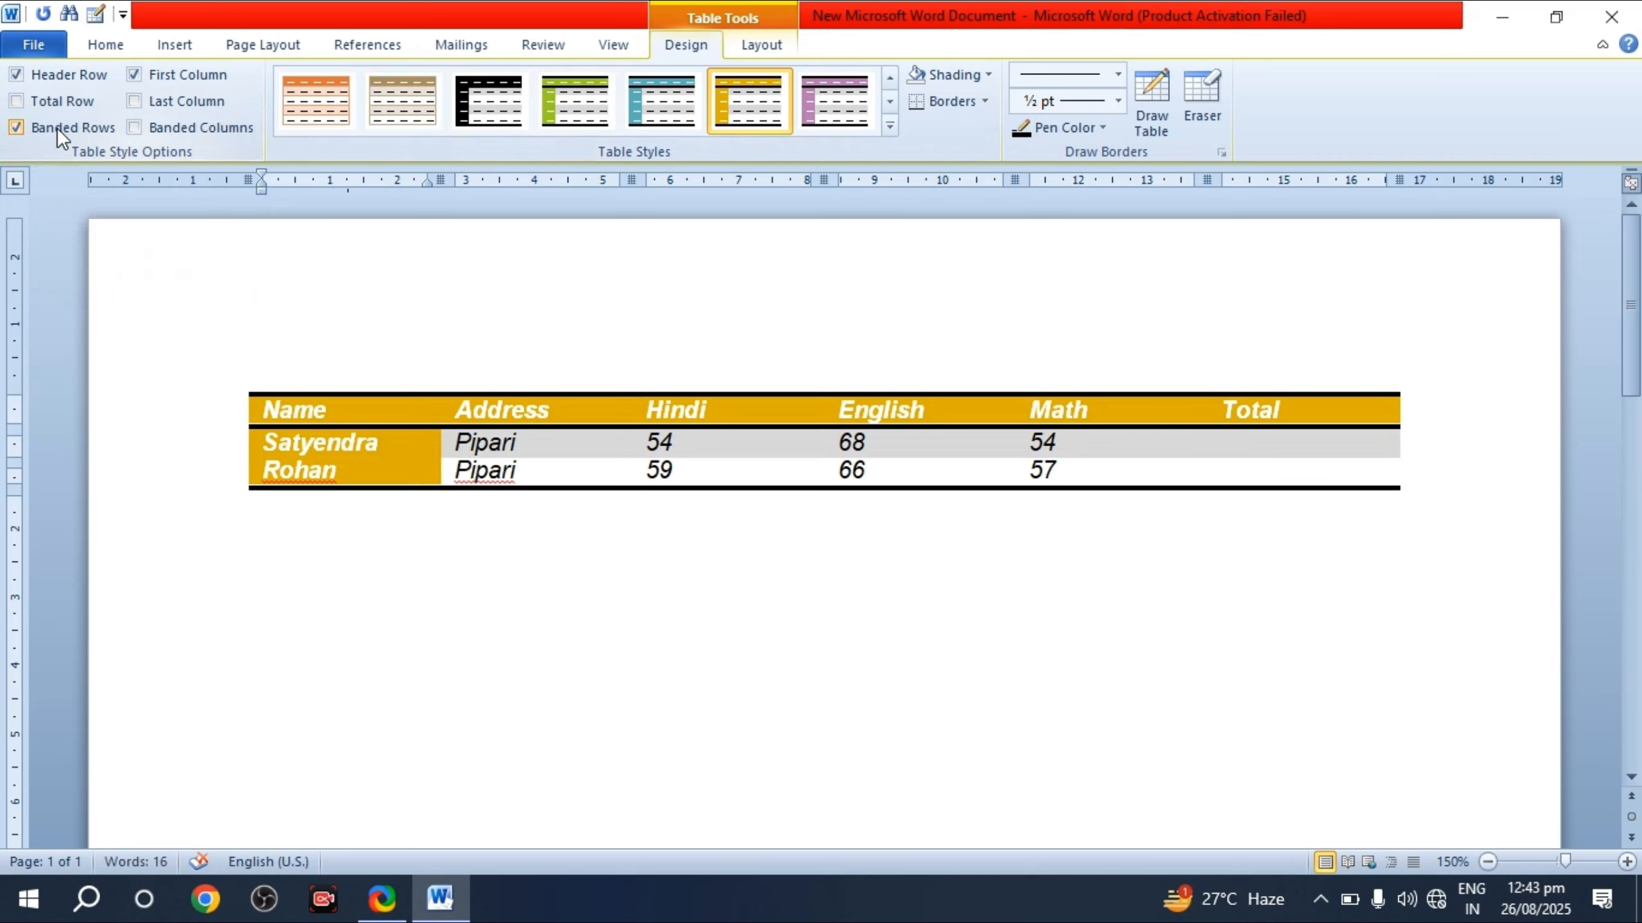
left_click(56, 128)
left_click(56, 129)
Step: Toggle the First Column style option off and on to compare the first column's formatting, leaving it on
left_click(151, 81)
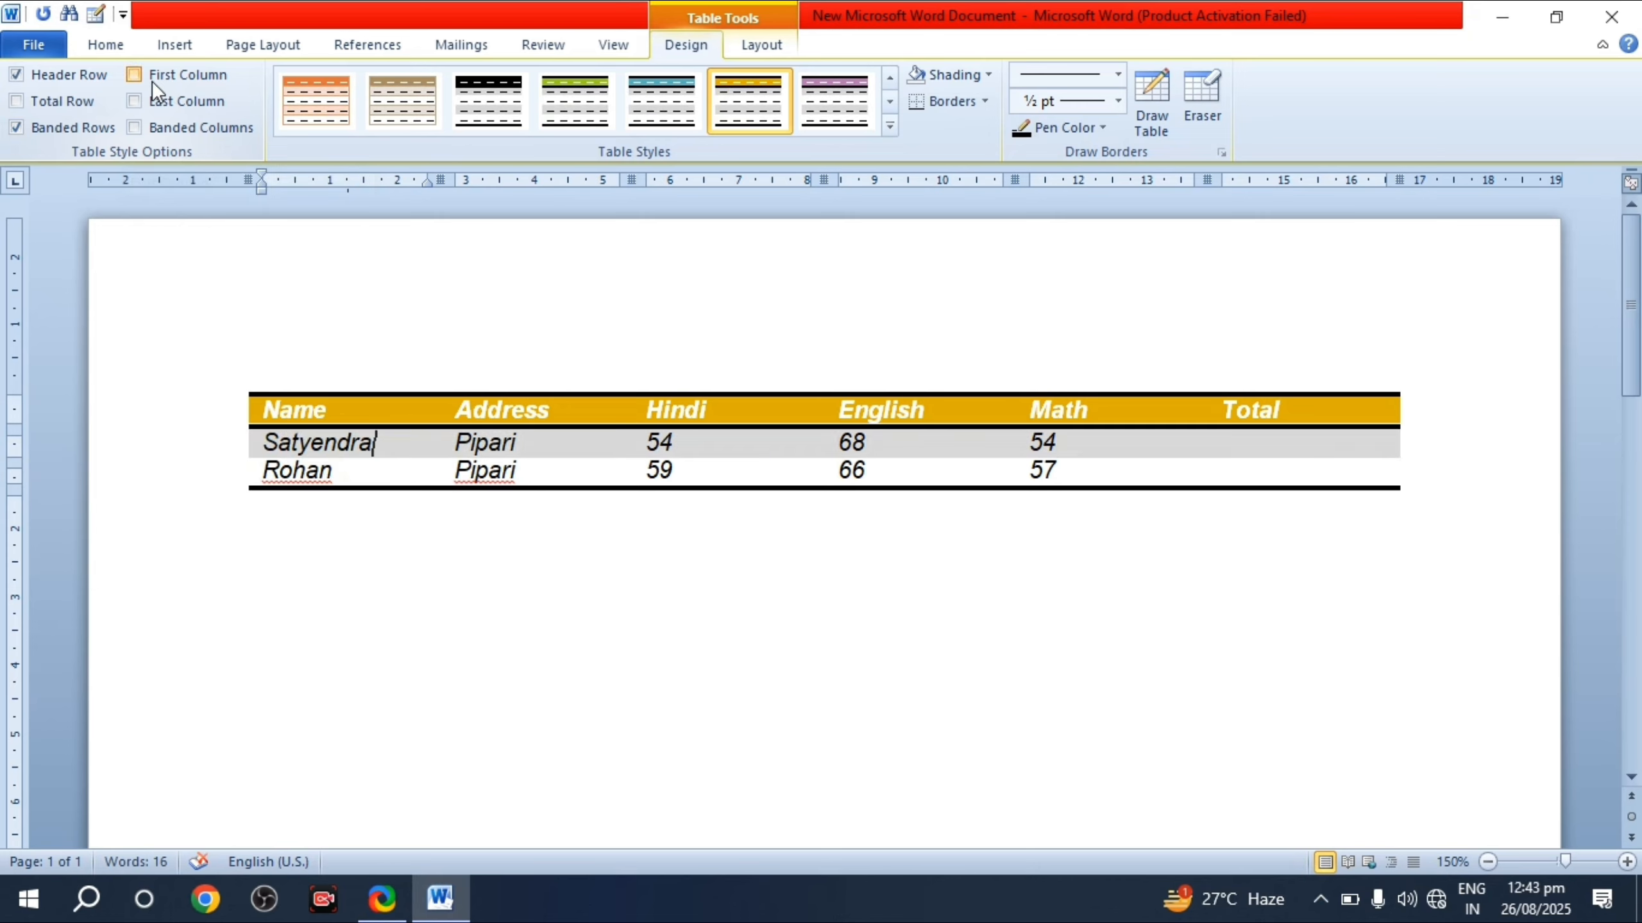
left_click(151, 81)
left_click(151, 80)
left_click(152, 81)
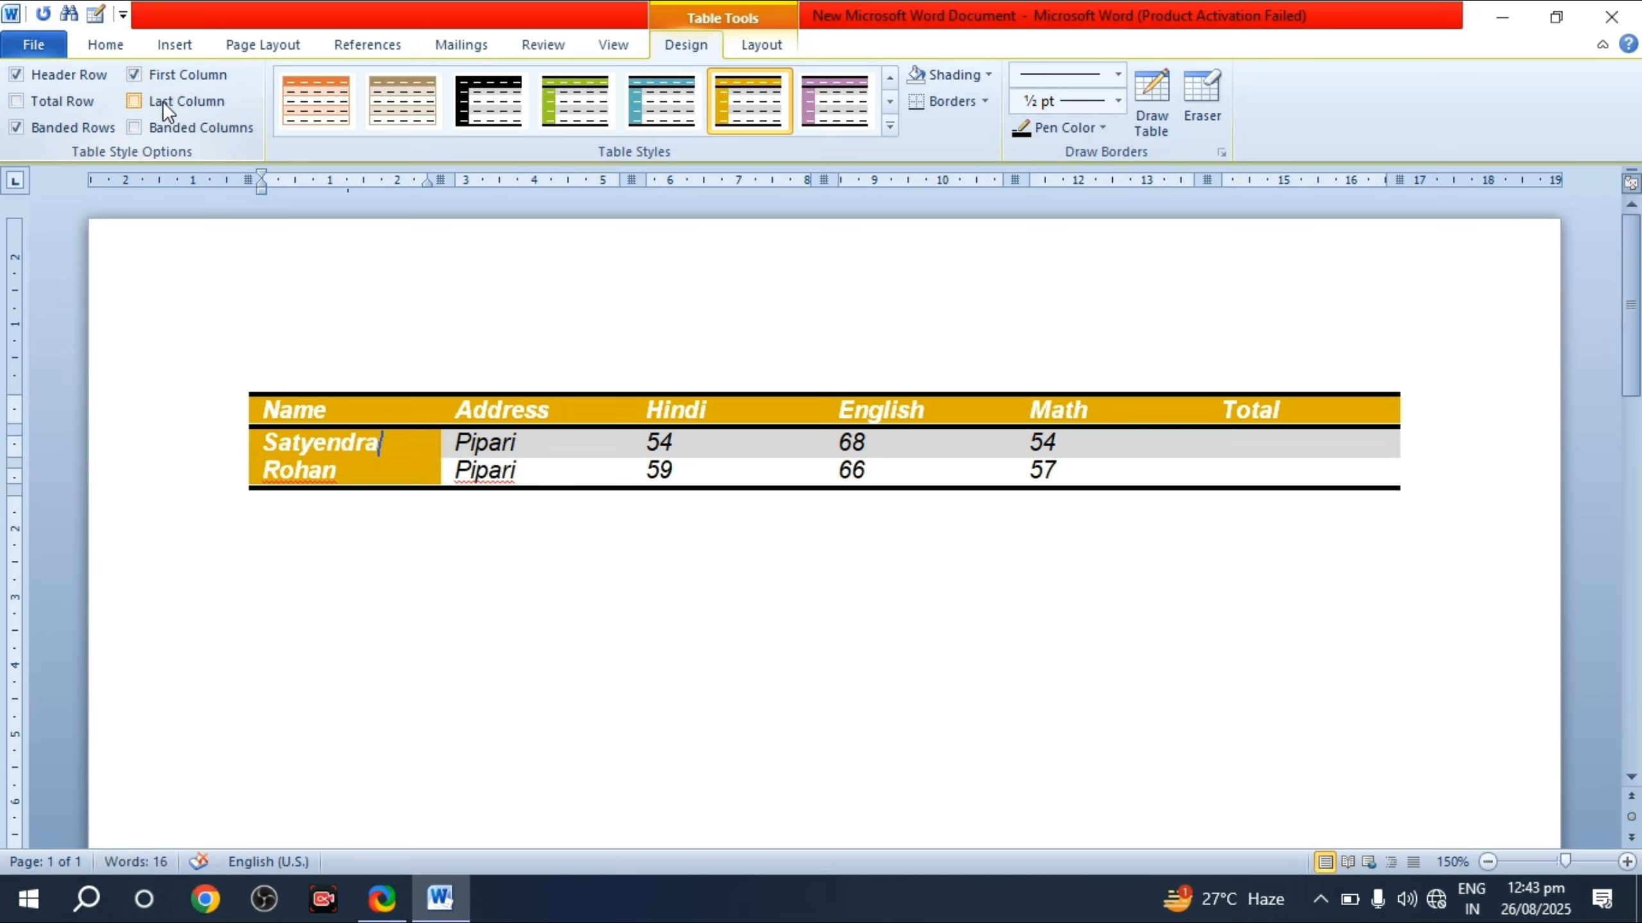
Step: Try the Last Column and Banded Columns style options one after the other, leaving both off
left_click(164, 103)
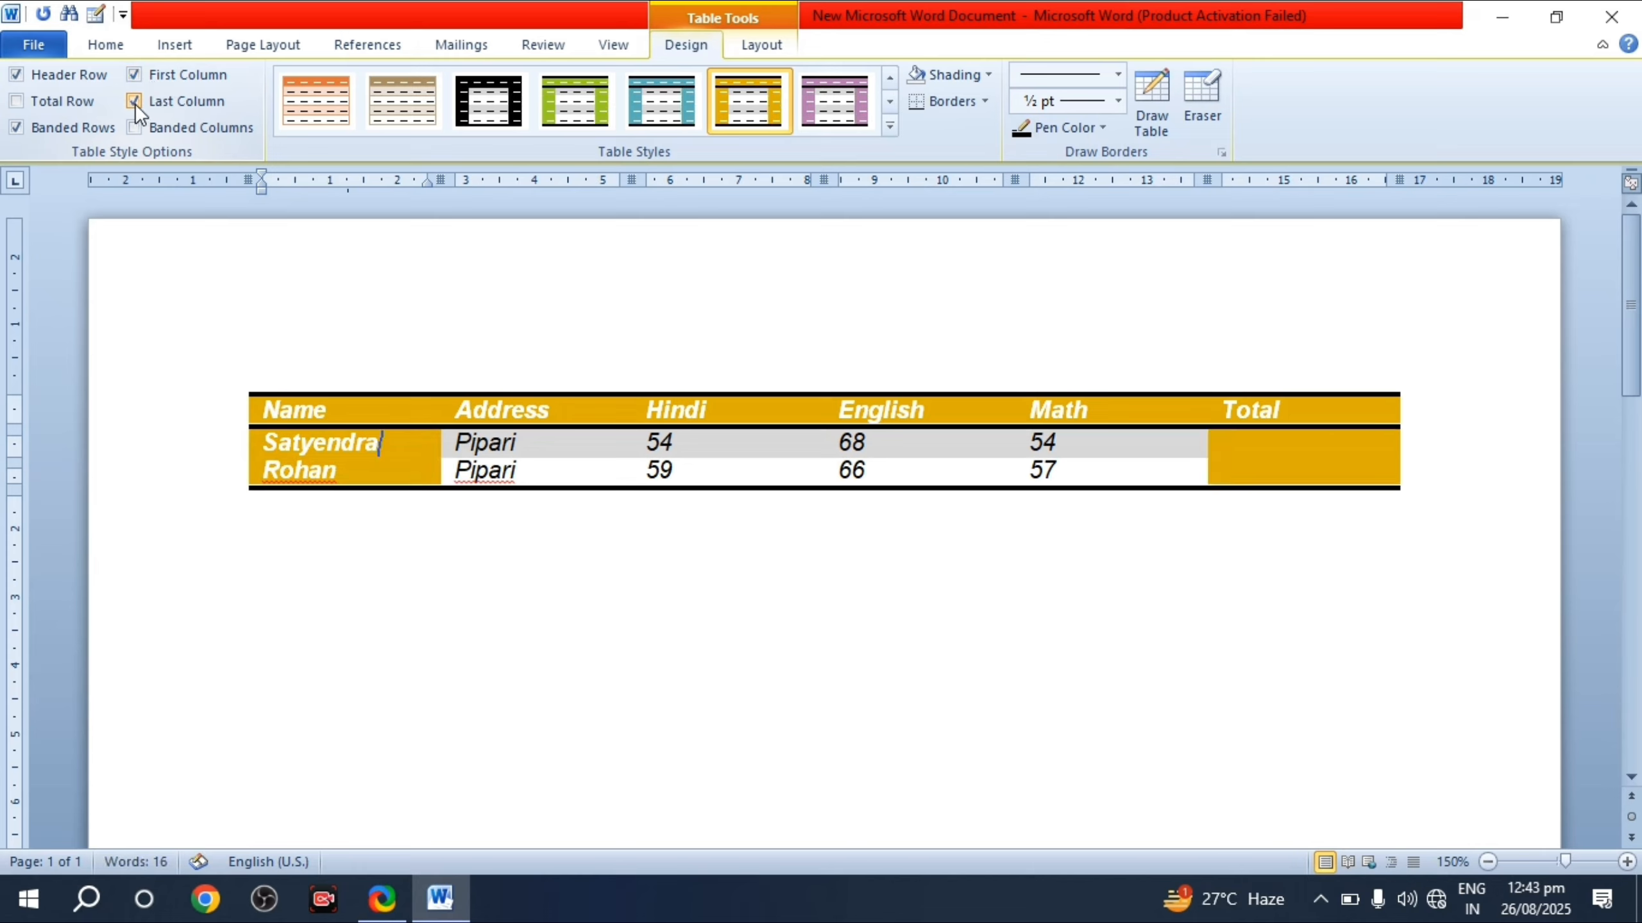
left_click(138, 103)
left_click(139, 103)
left_click(140, 102)
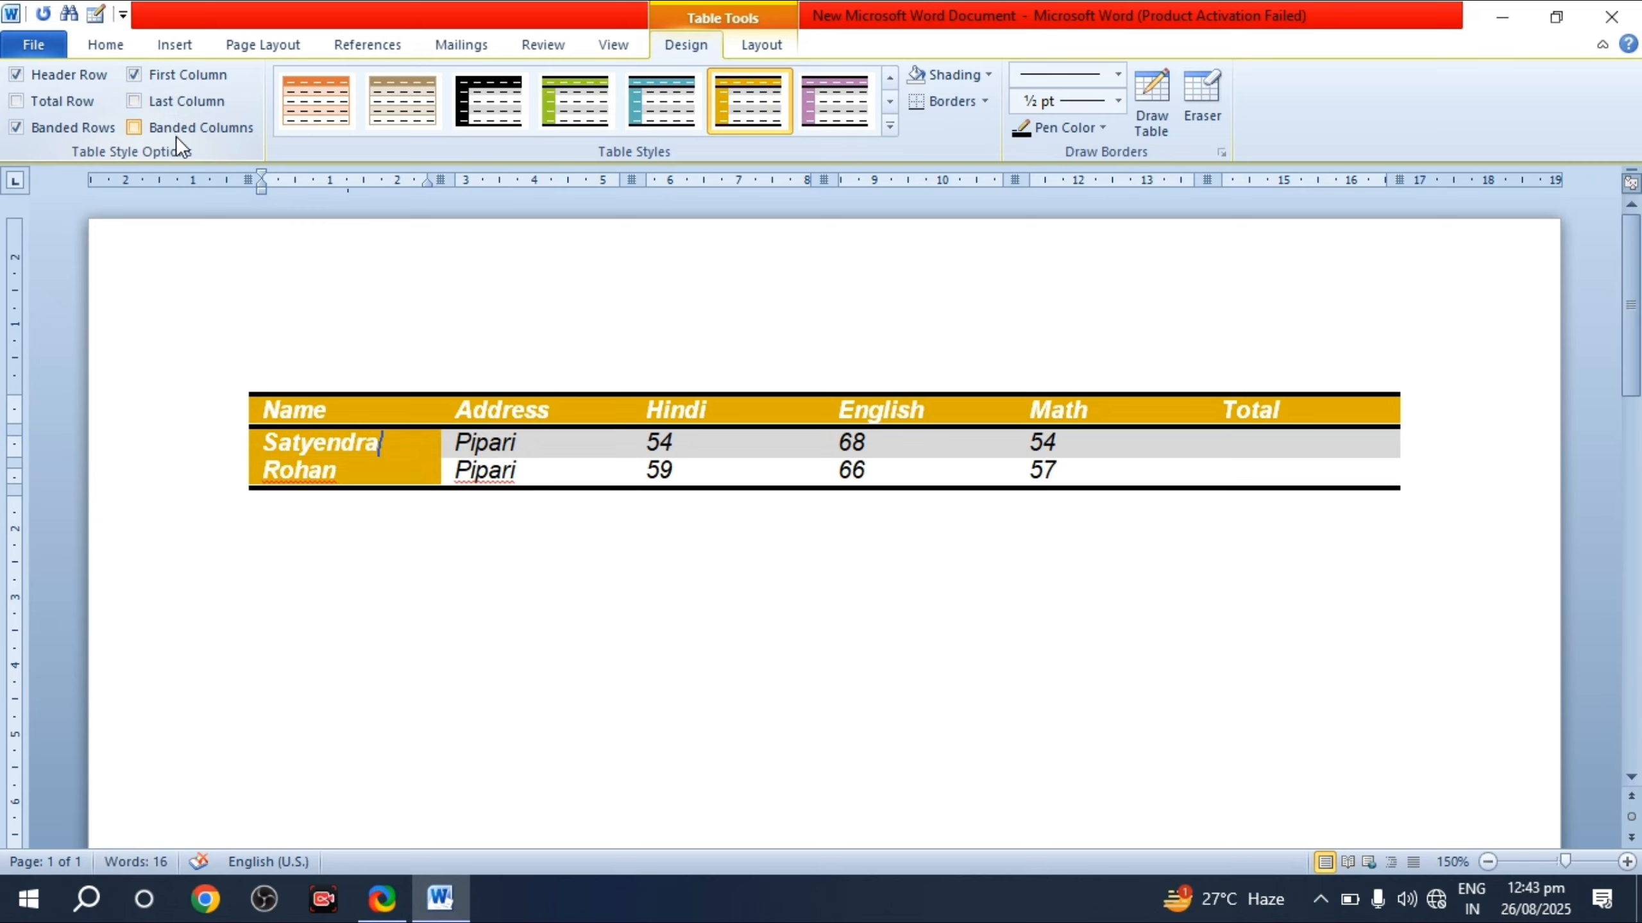
left_click(144, 130)
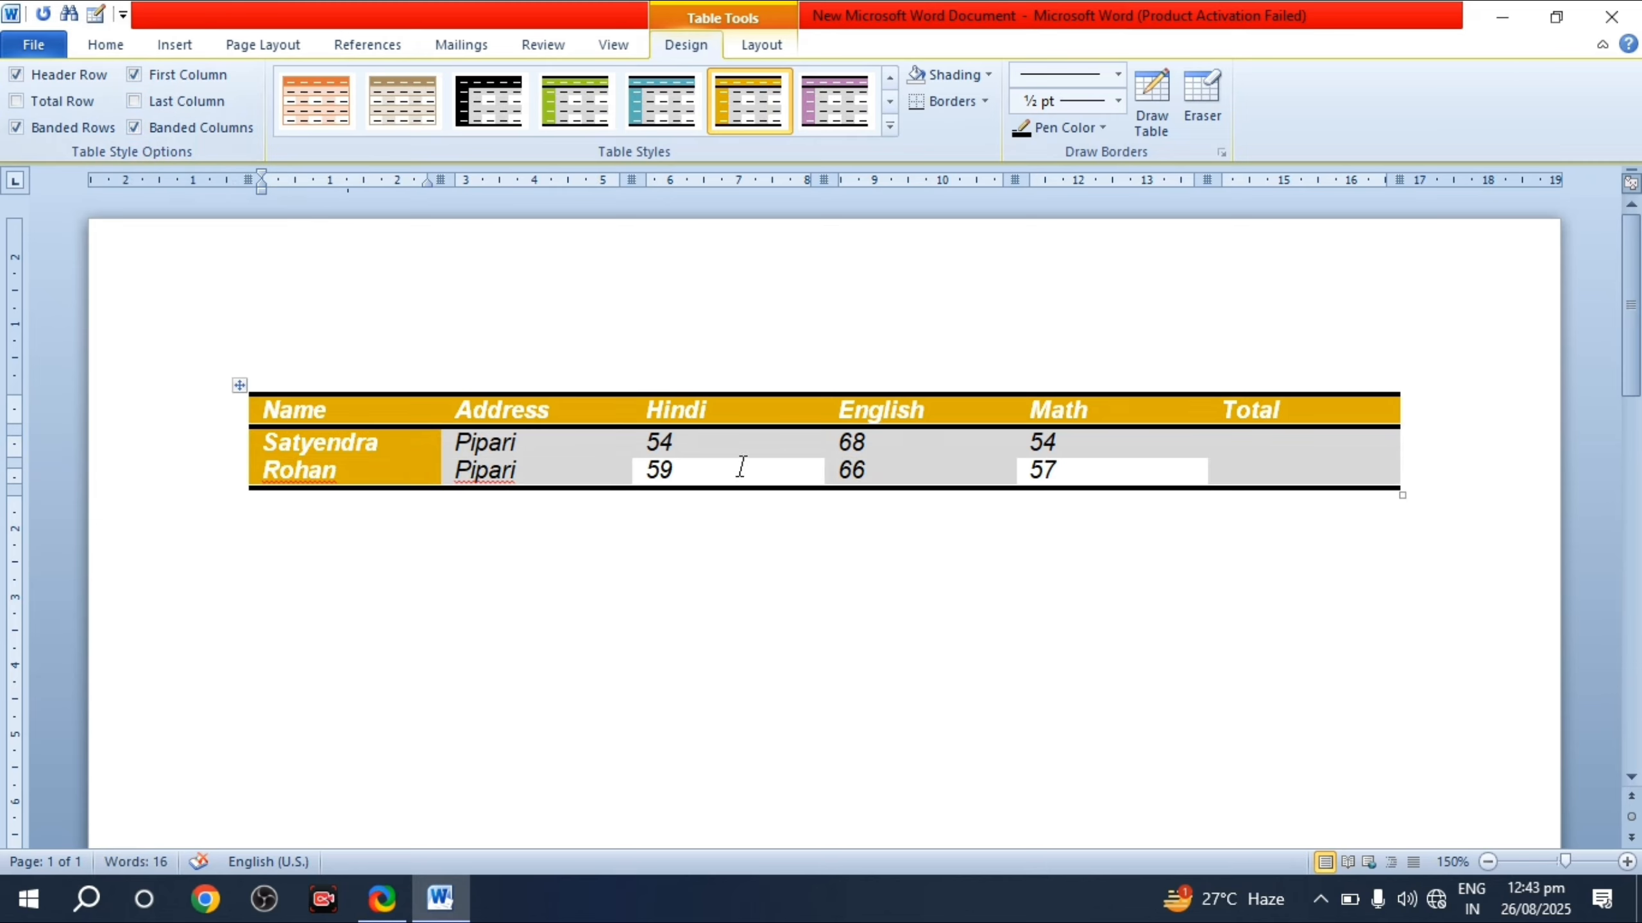
left_click(161, 132)
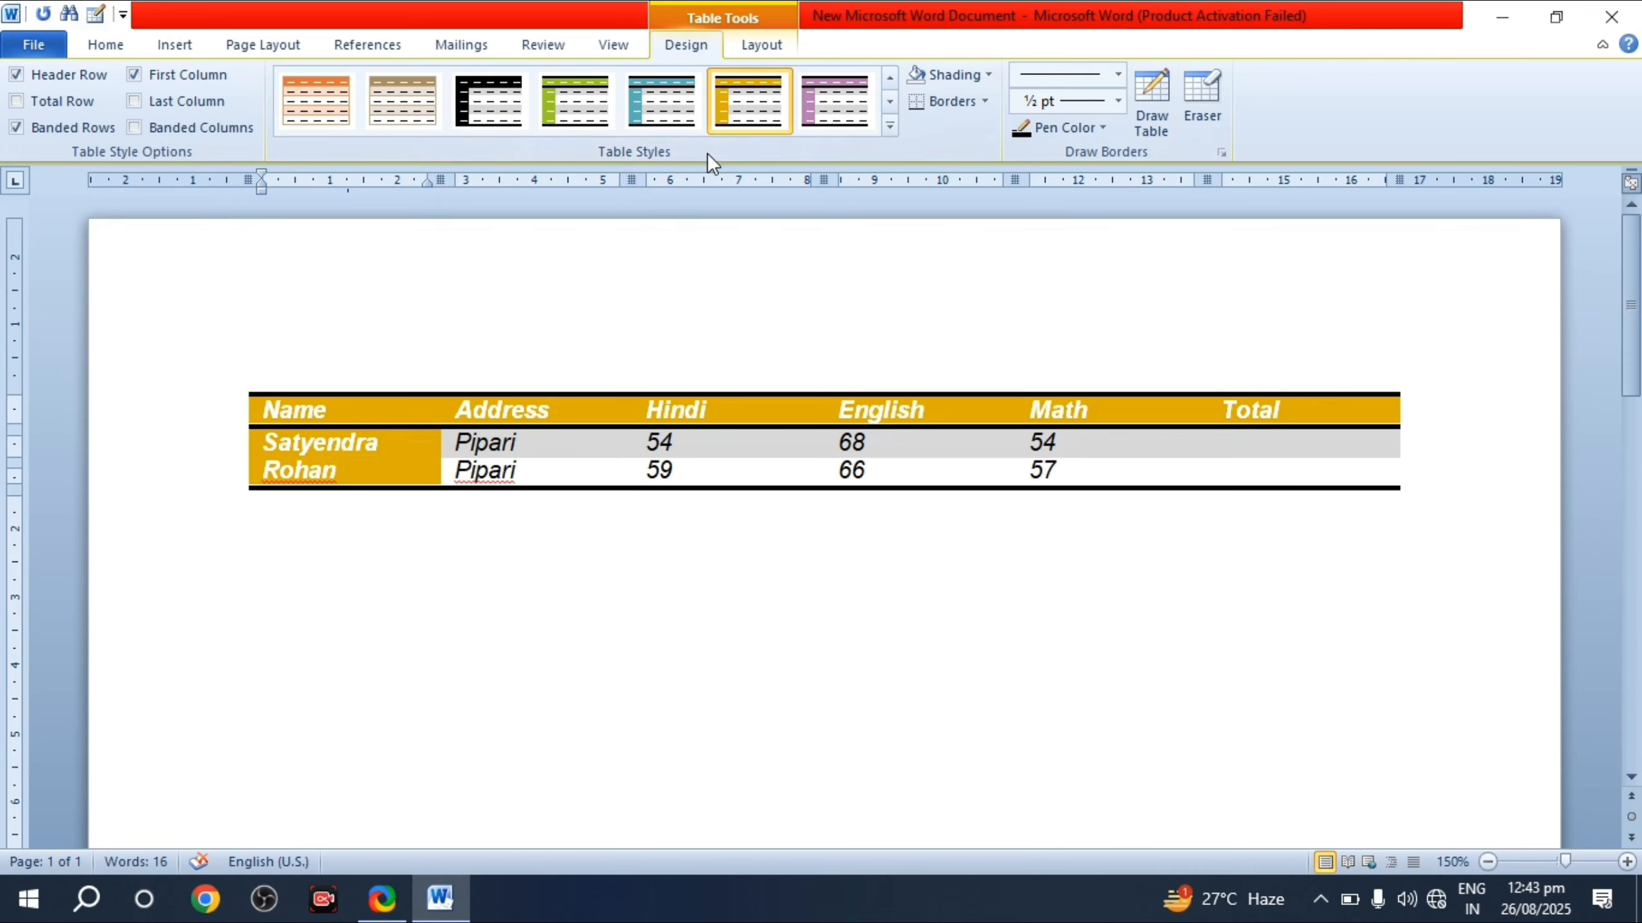
Step: Apply the plain table style with thin black gridlines to the marks table
left_click(889, 125)
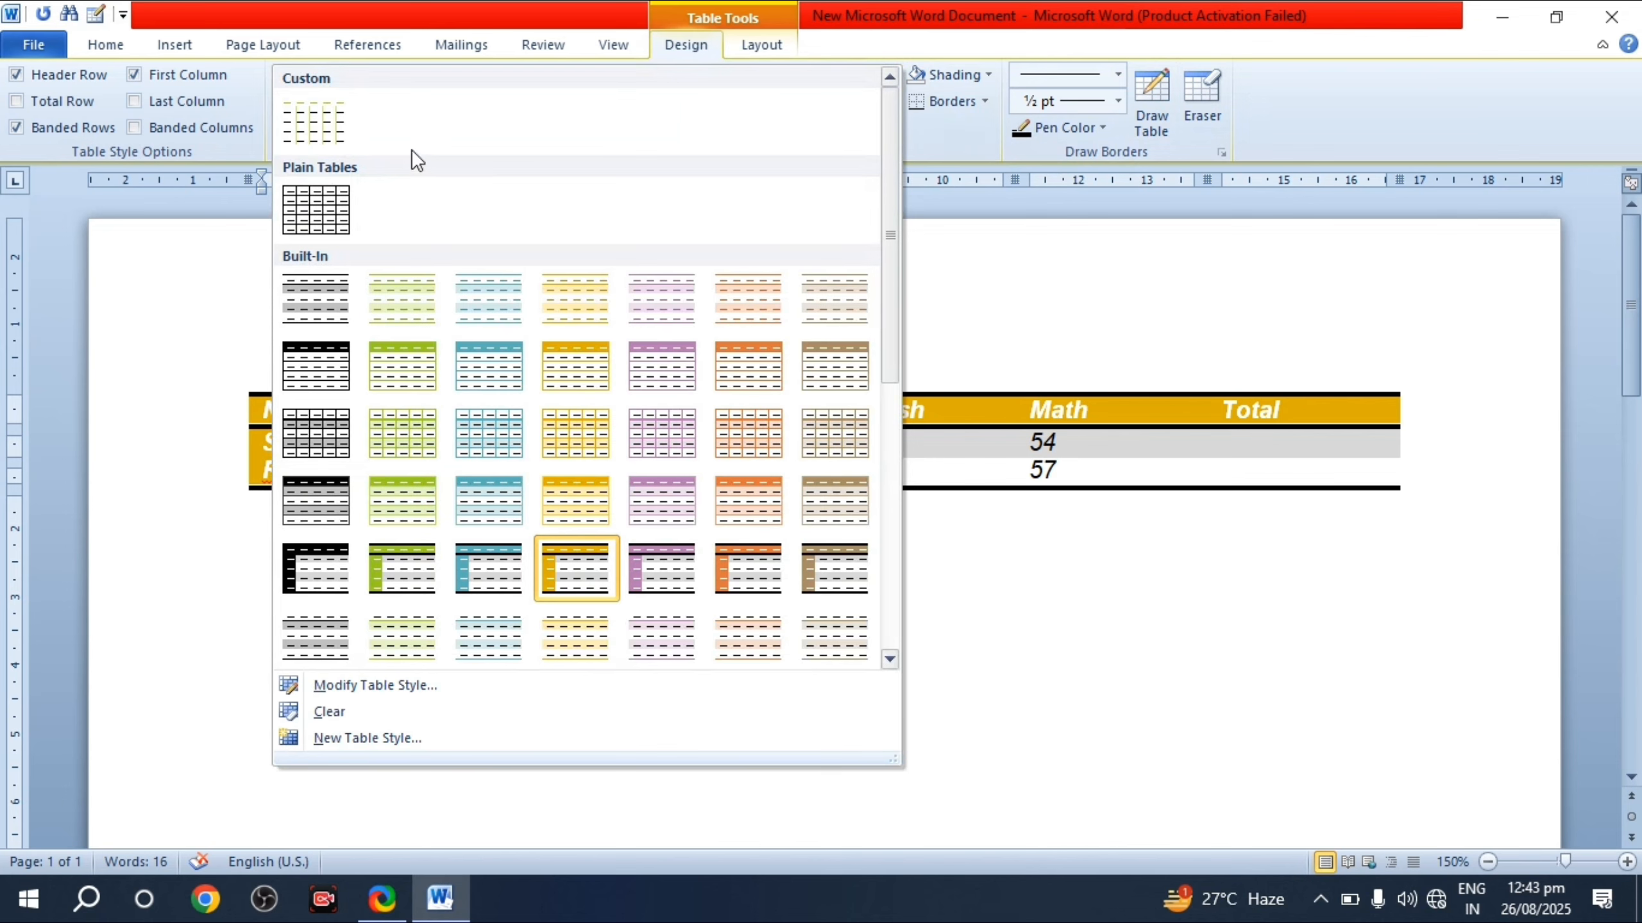
left_click(314, 208)
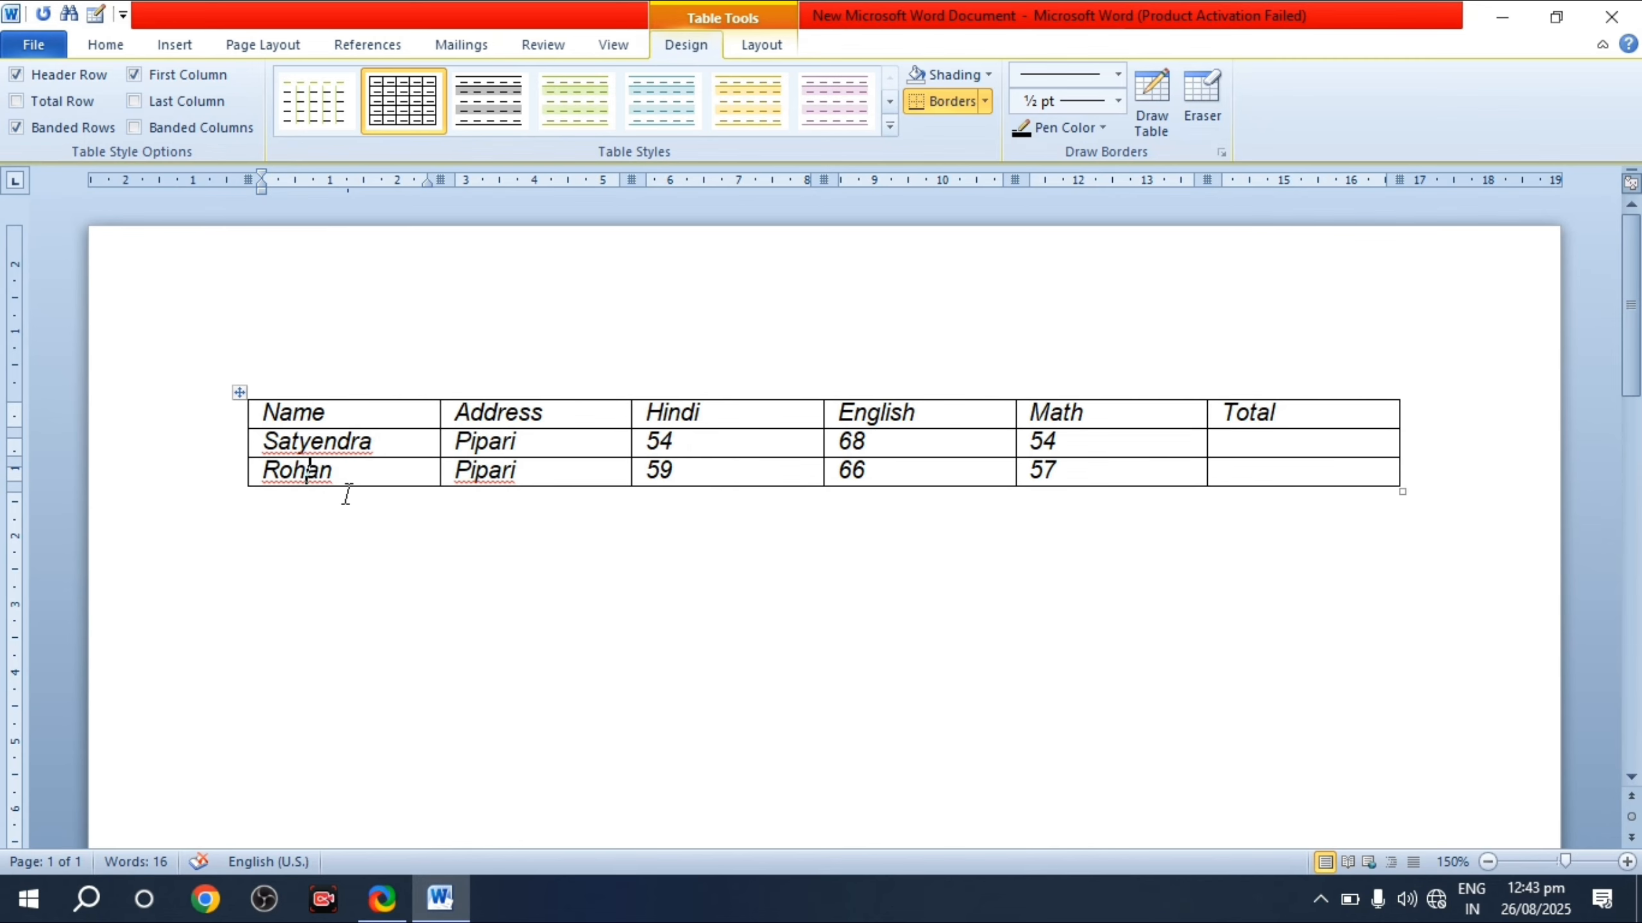
Step: Run the spelling and grammar check, ignore each flagged word once and dismiss the completion message
key("F7")
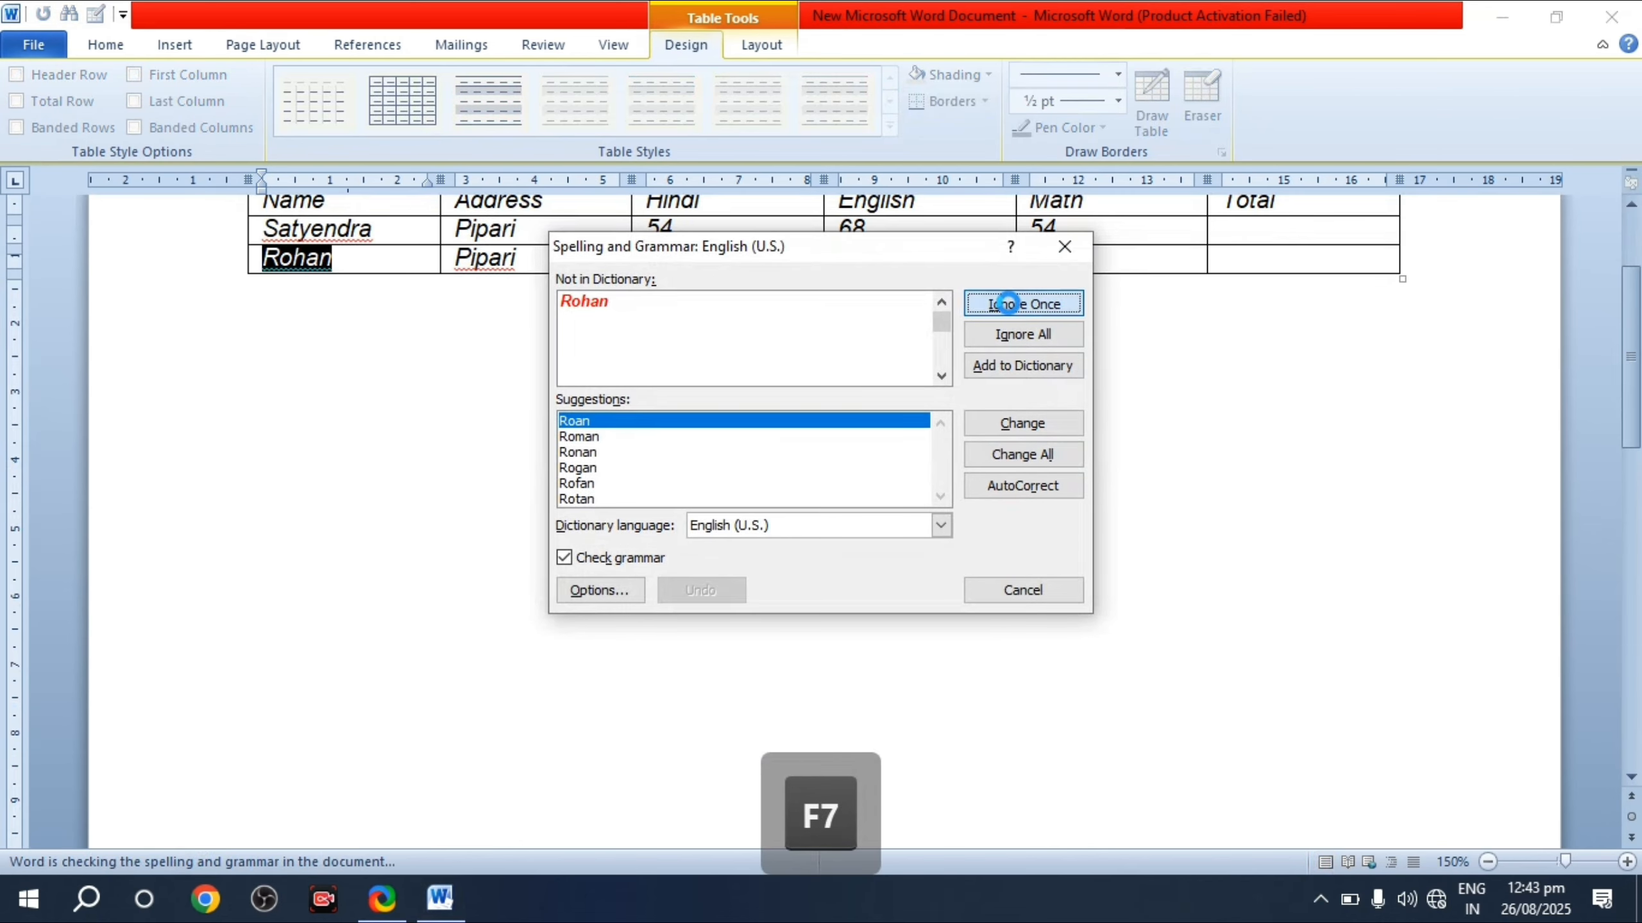
left_click(1008, 303)
left_click(1008, 303)
left_click(1008, 303)
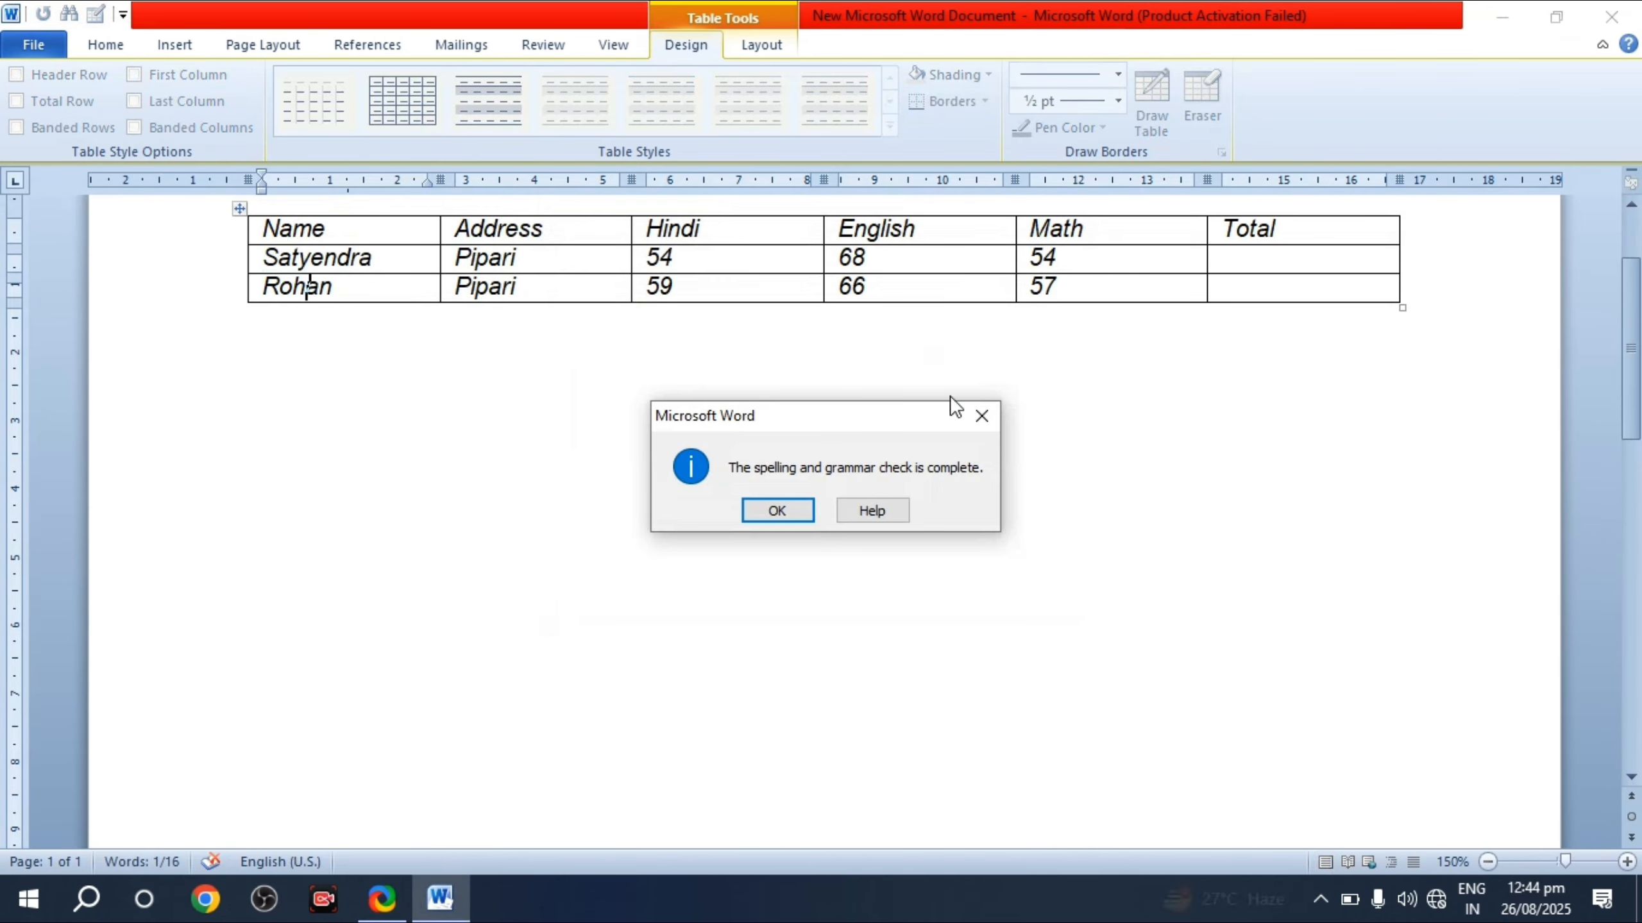
left_click(764, 511)
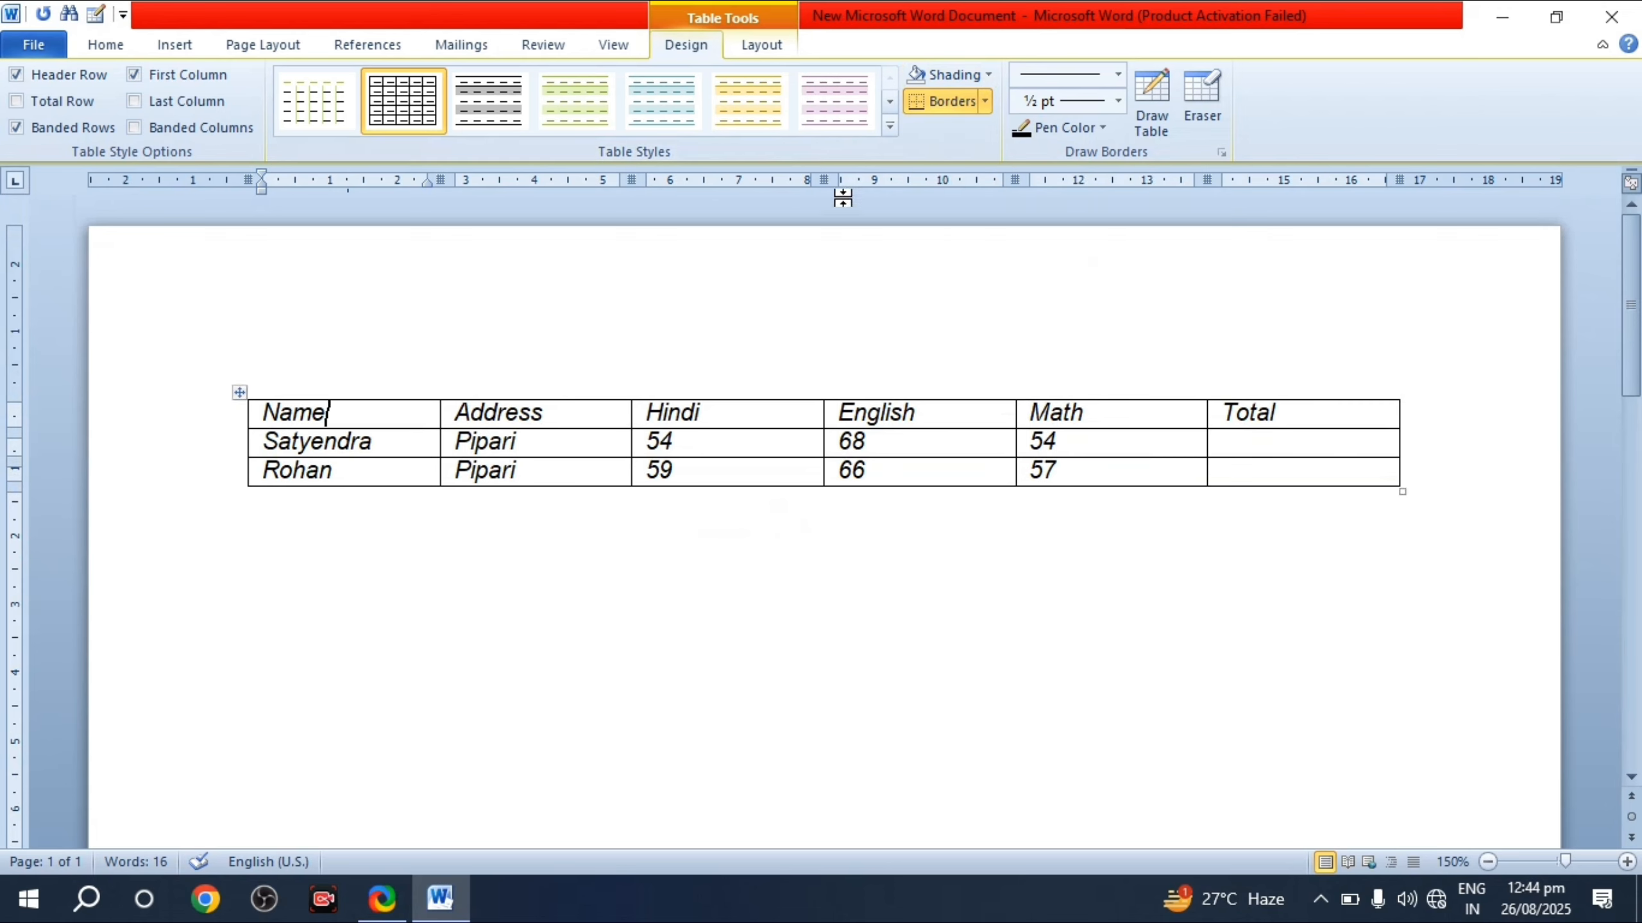
Step: Shade the Name header cell yellow, the Address header cell light blue and the Hindi header cell red
left_click(979, 79)
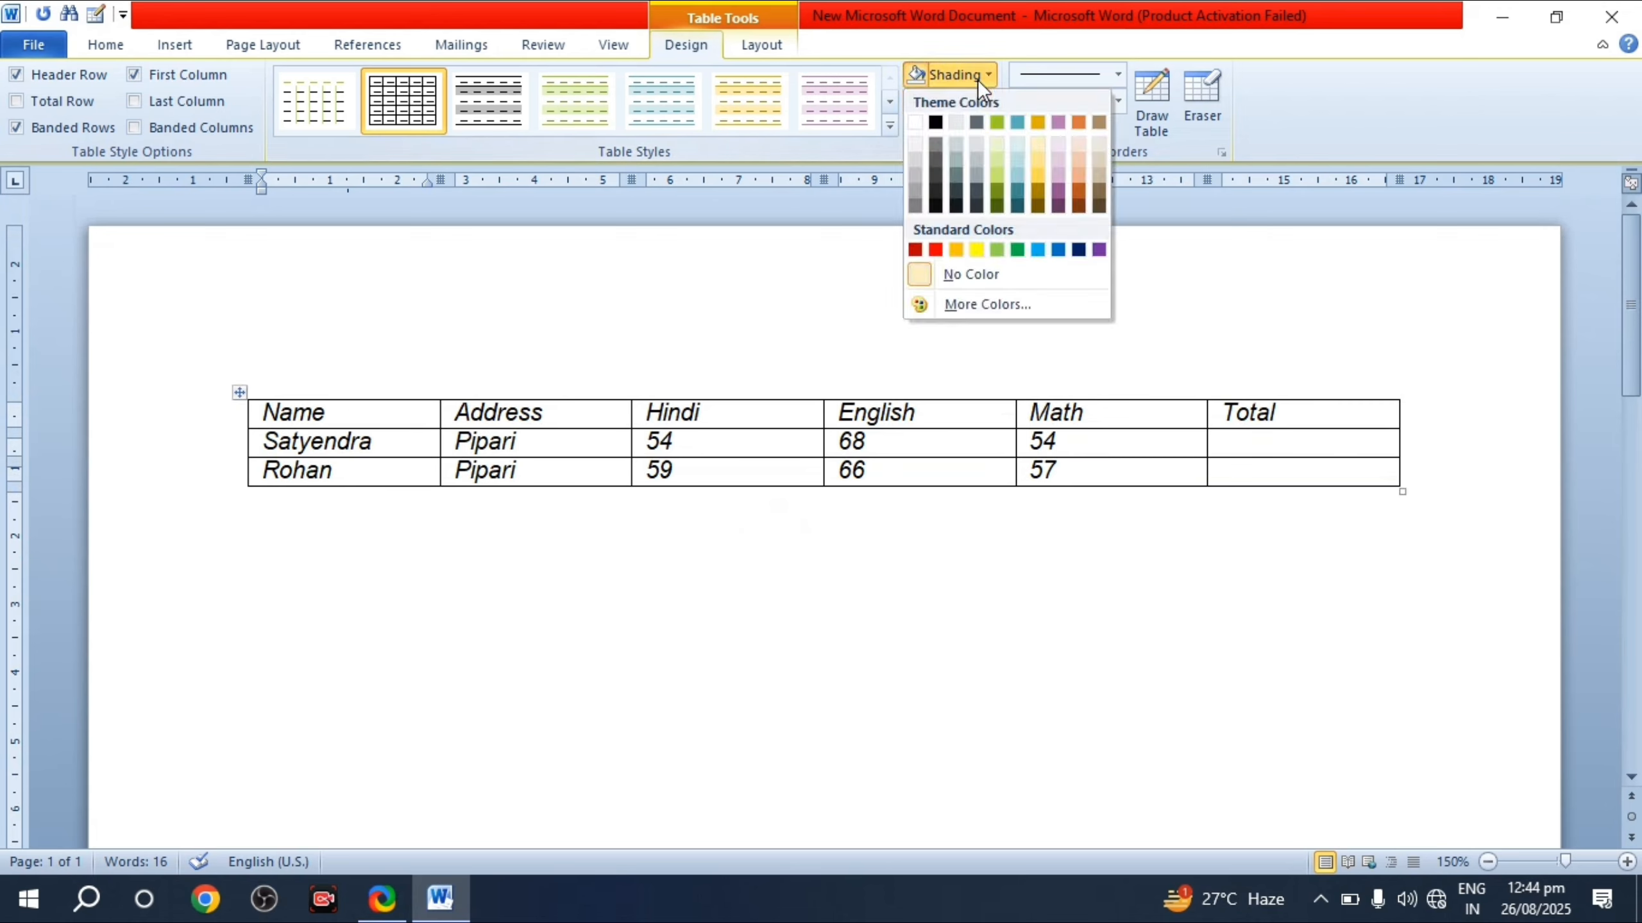
left_click(976, 250)
left_click(577, 418)
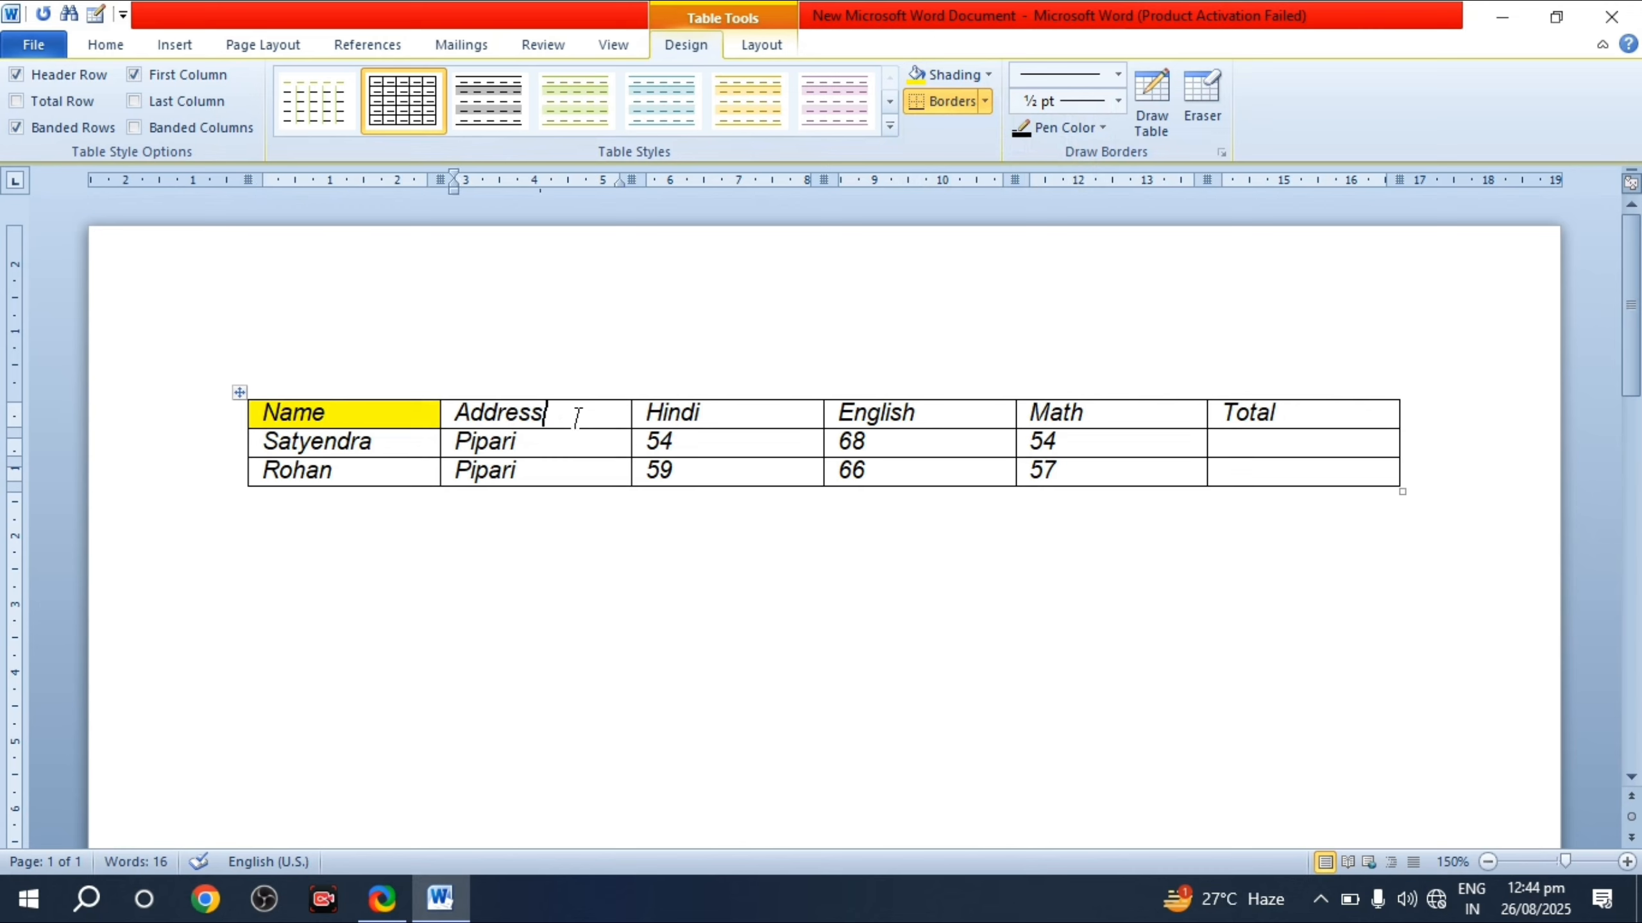
left_click(972, 74)
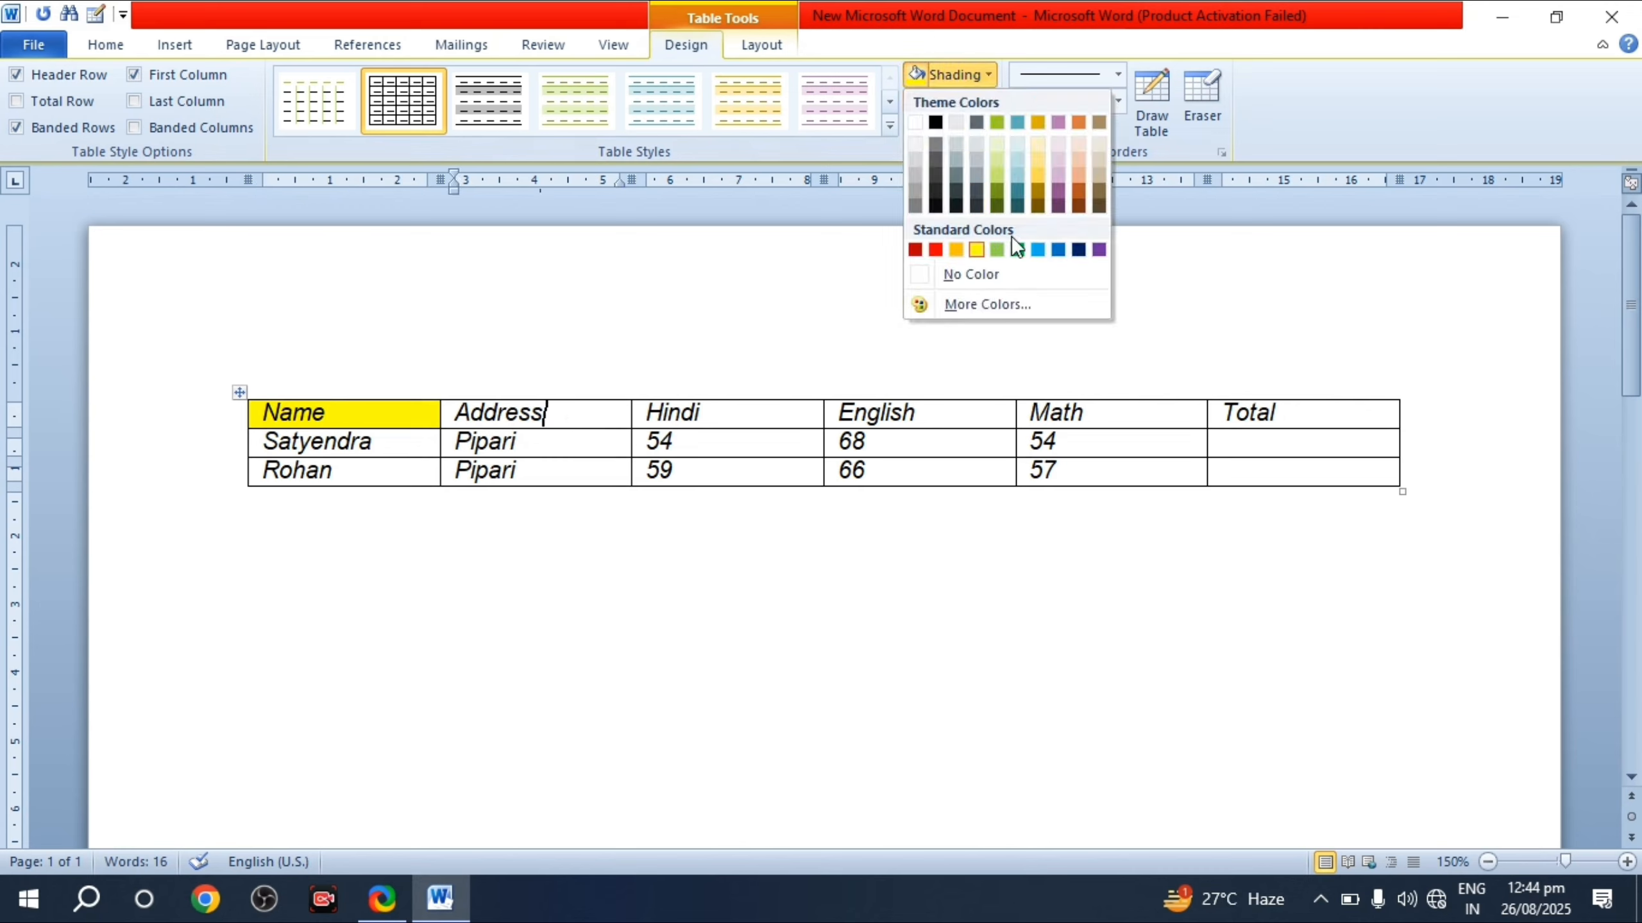
left_click(1038, 249)
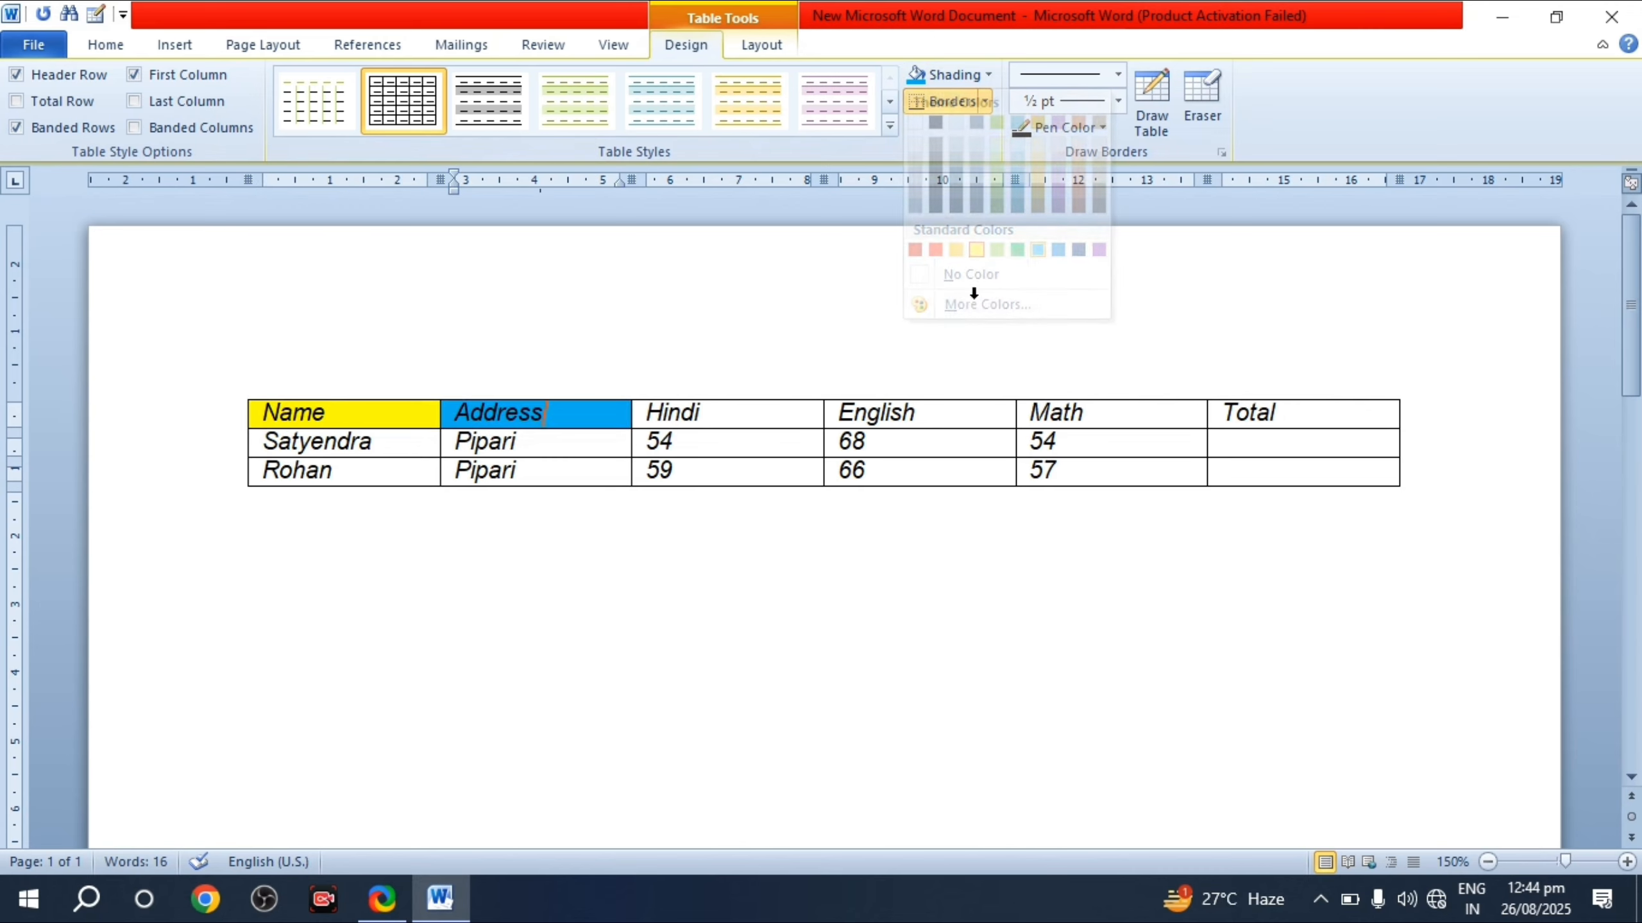
left_click(728, 415)
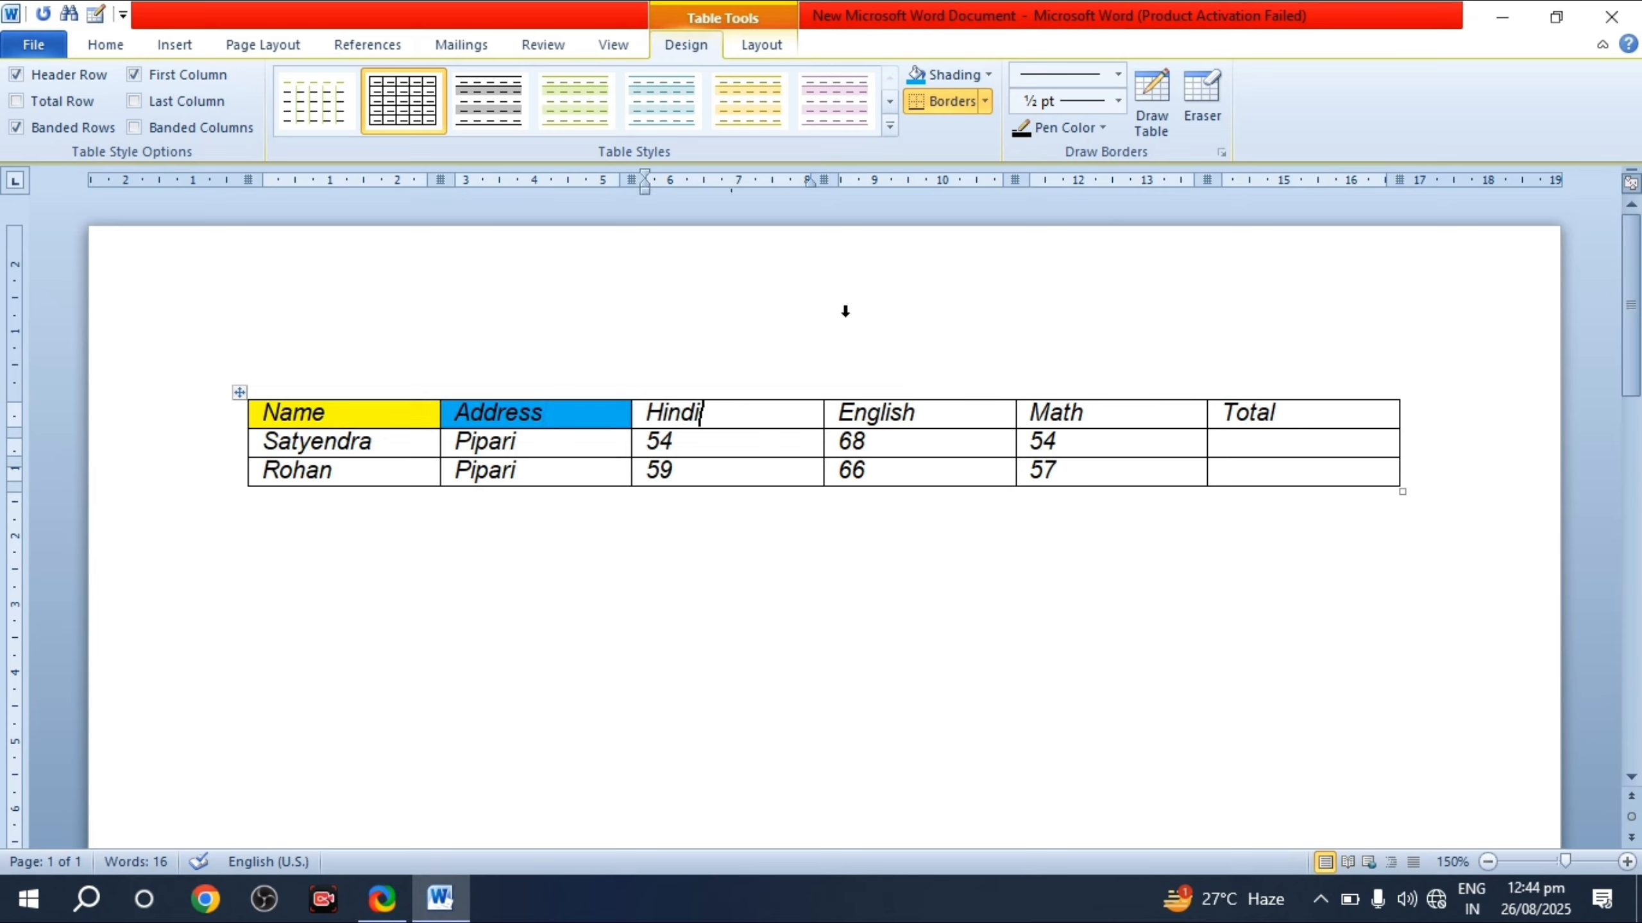
left_click(965, 78)
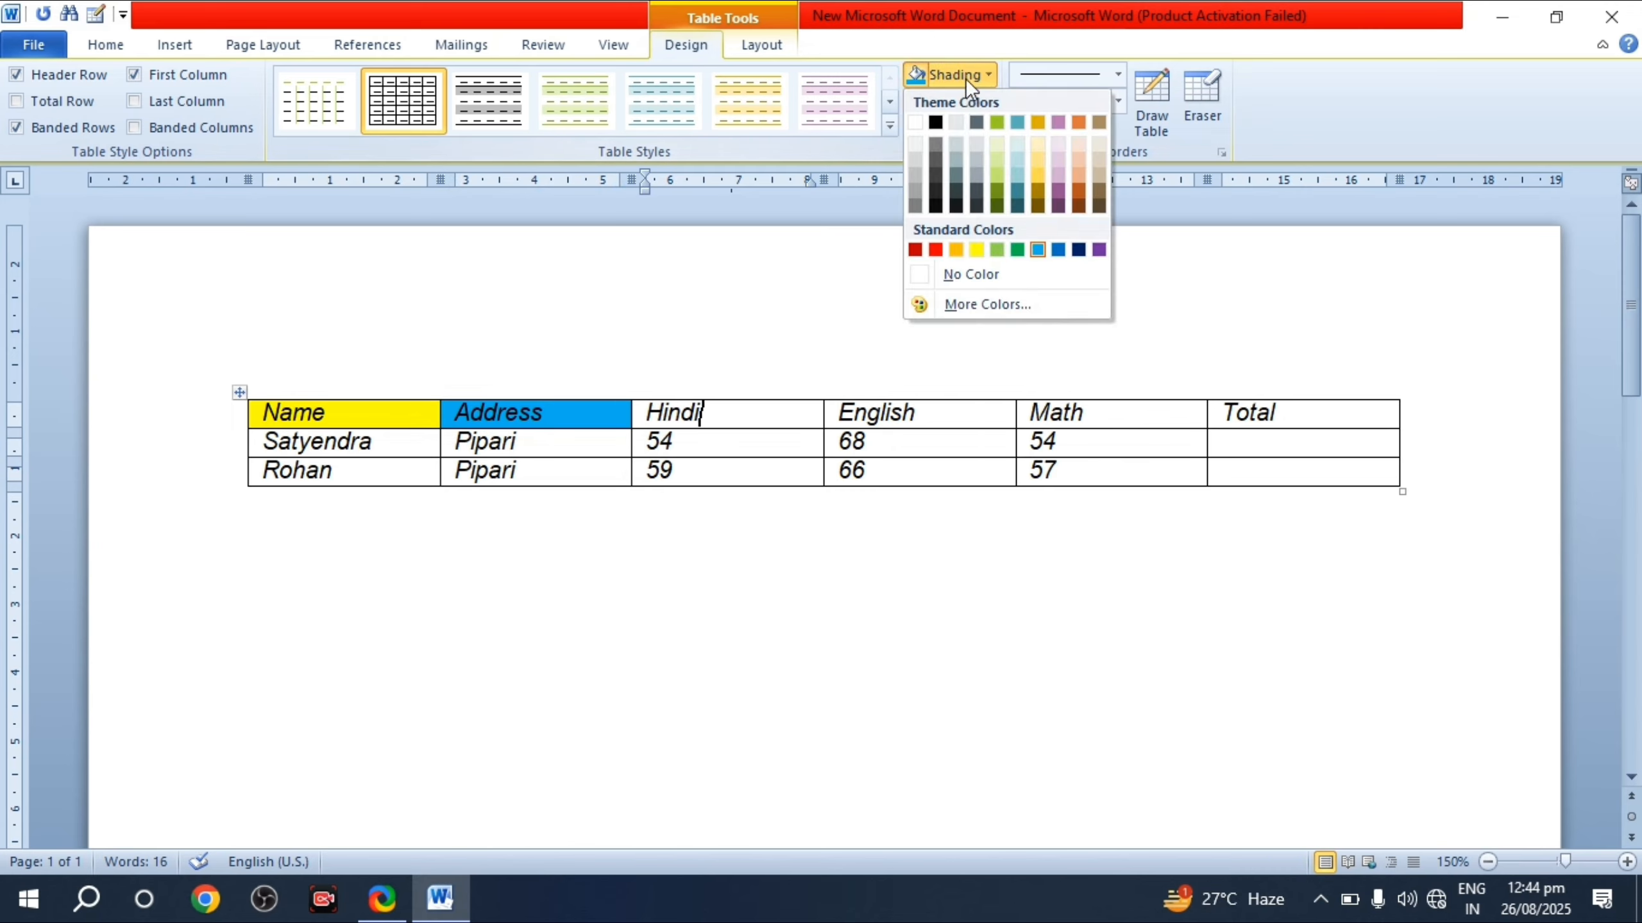
left_click(940, 251)
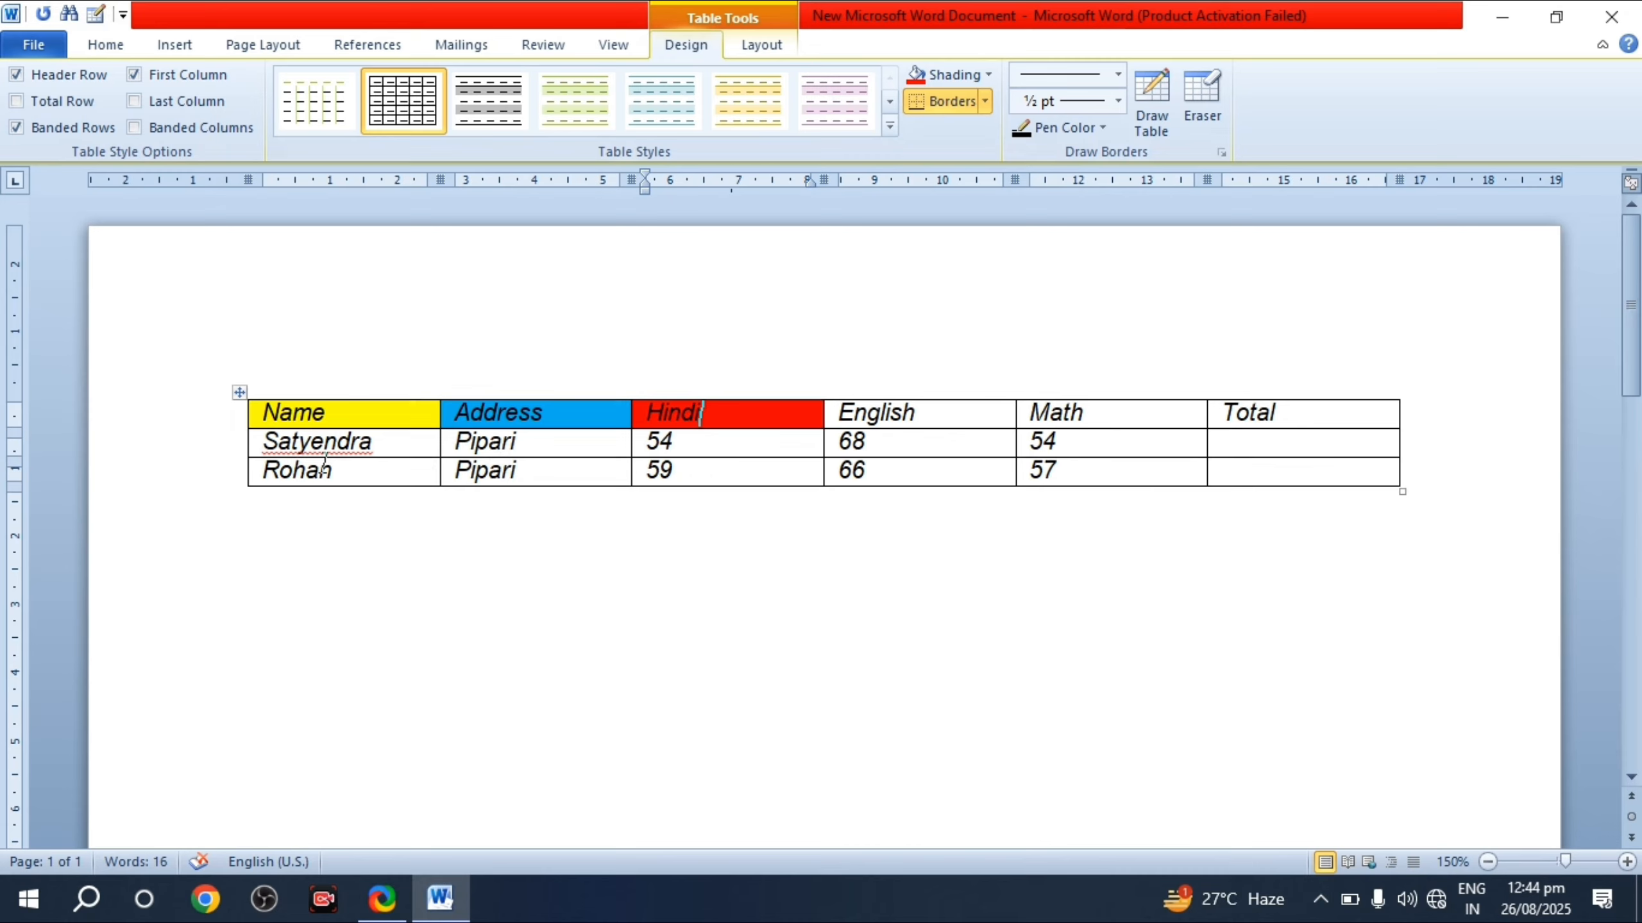
Step: Apply the No Border option to the Hindi header cell
left_click(987, 102)
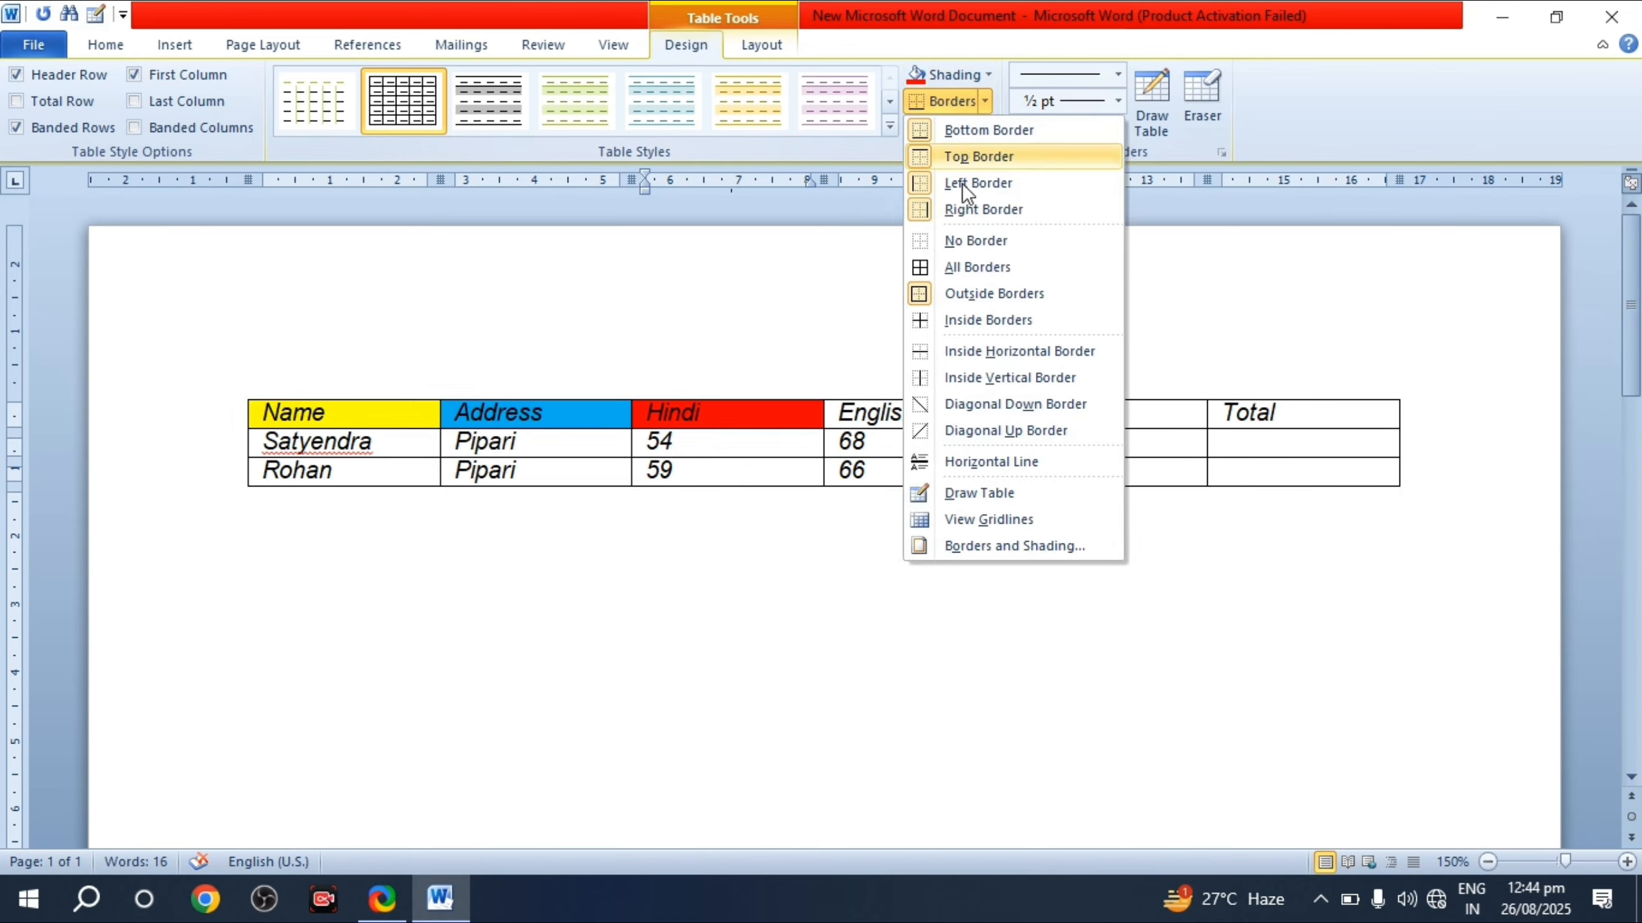
left_click(943, 239)
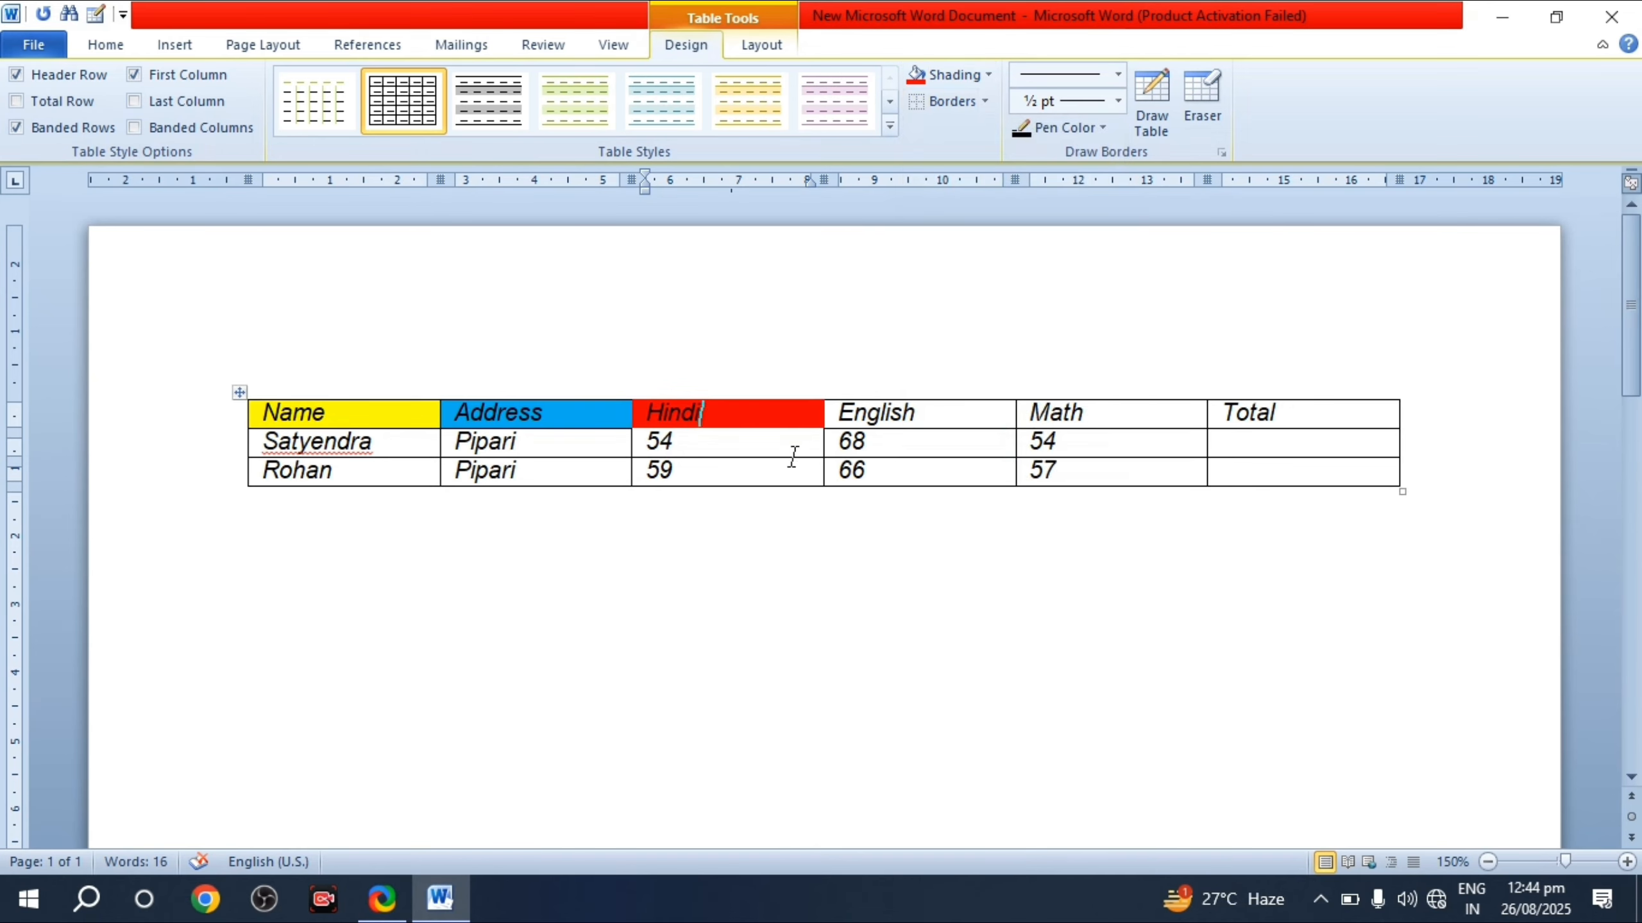
left_click(710, 449)
Step: Remove all borders from the entire marks table
left_click(239, 392)
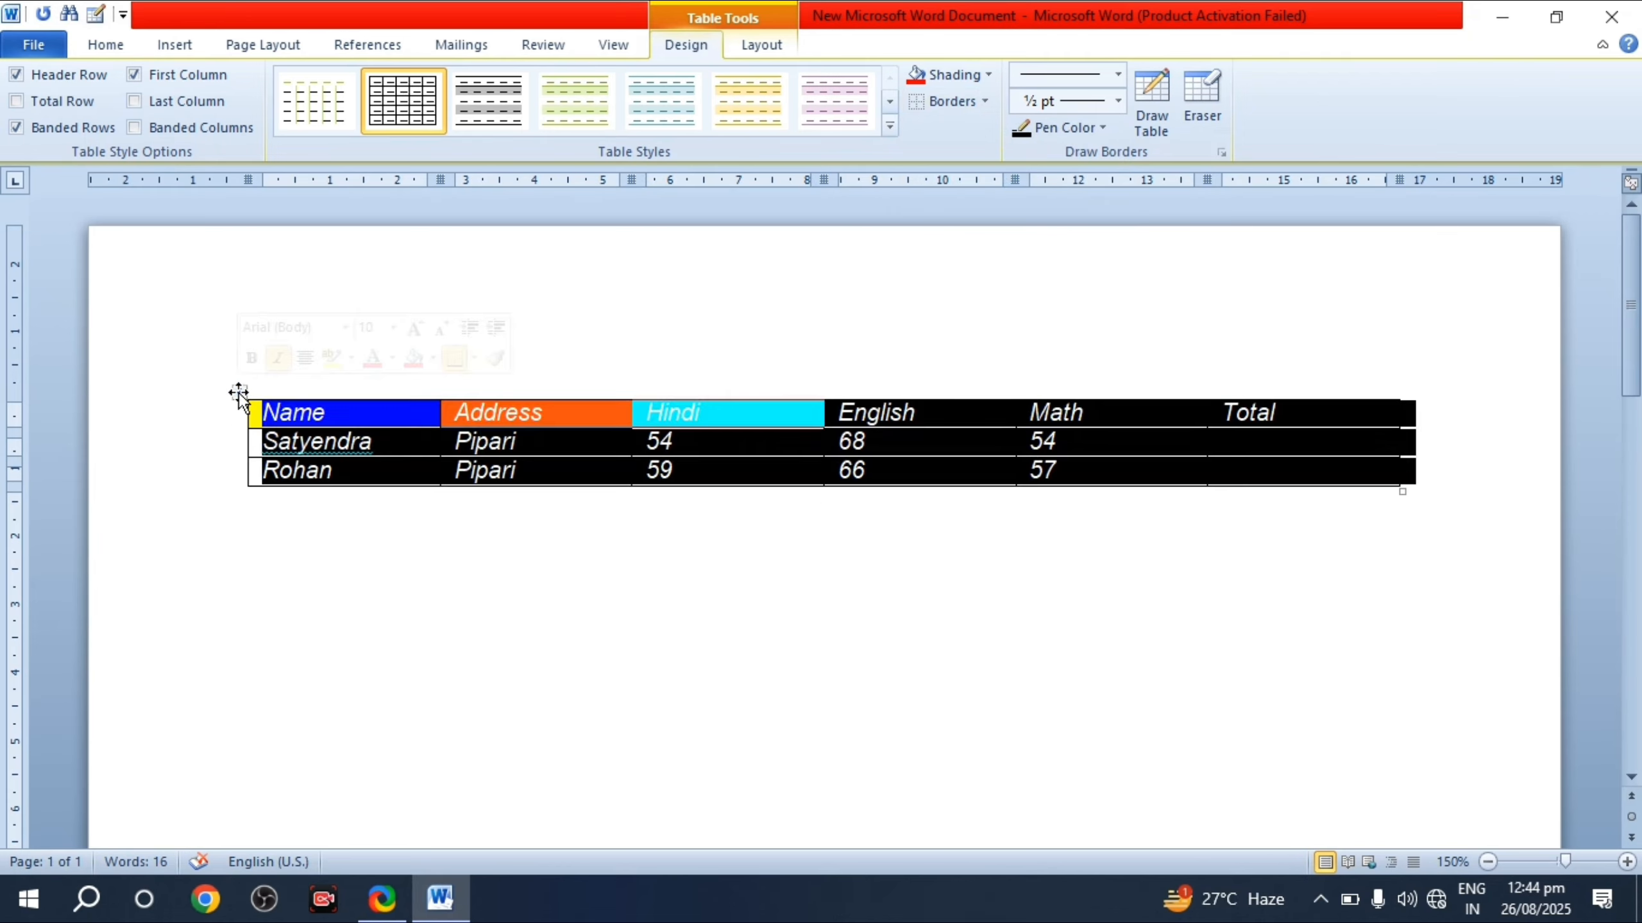
left_click(978, 107)
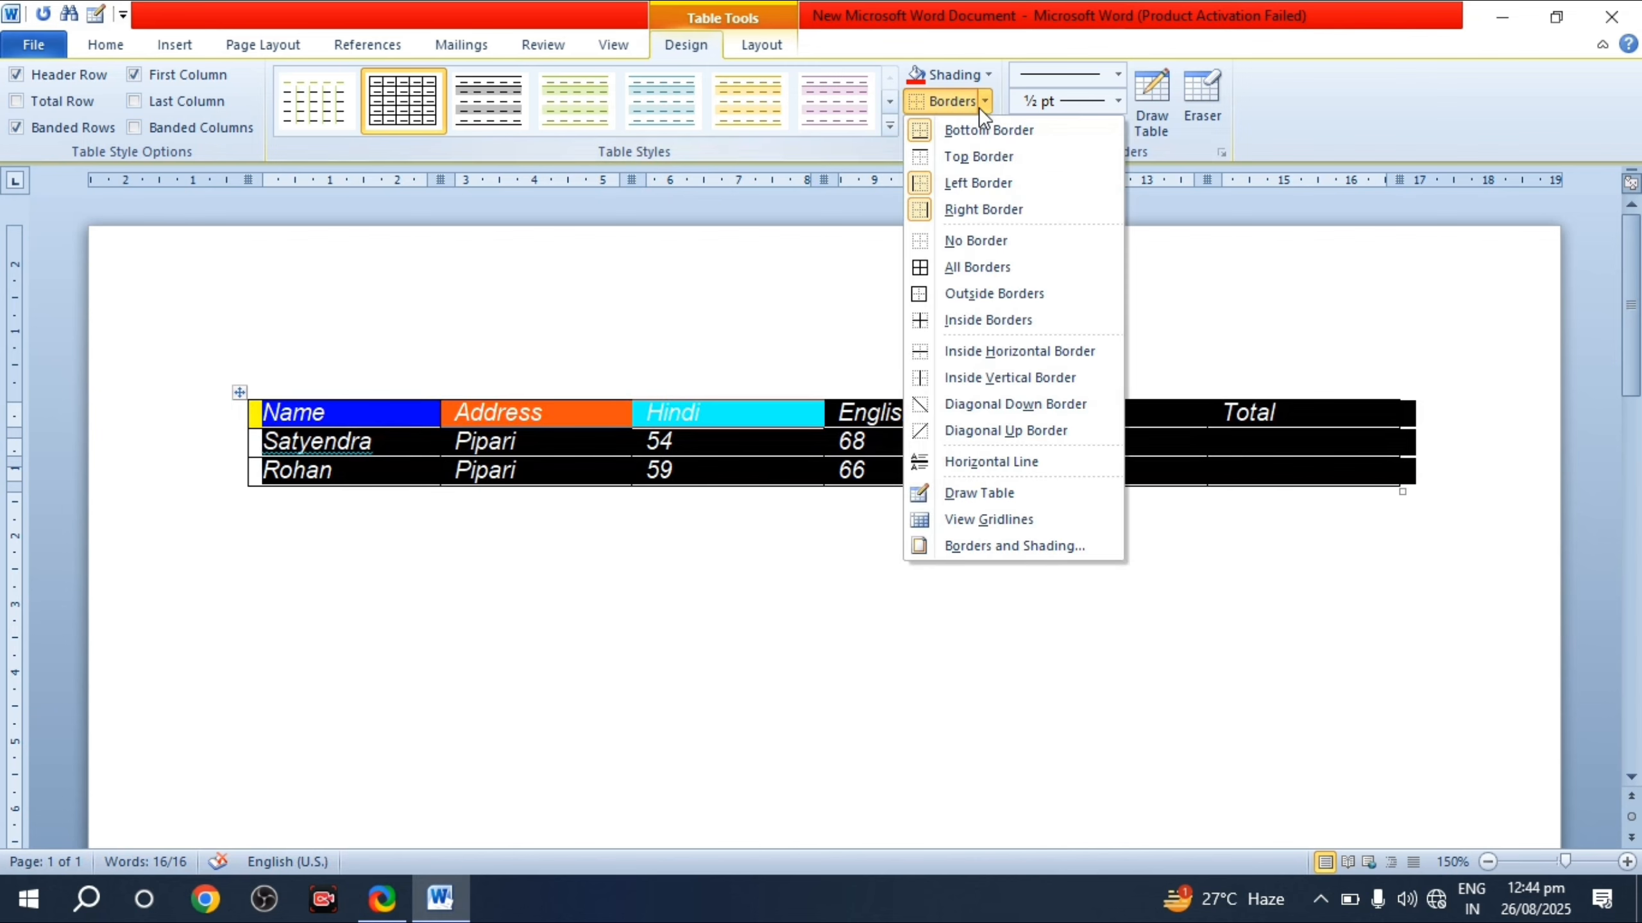
left_click(938, 239)
left_click(696, 497)
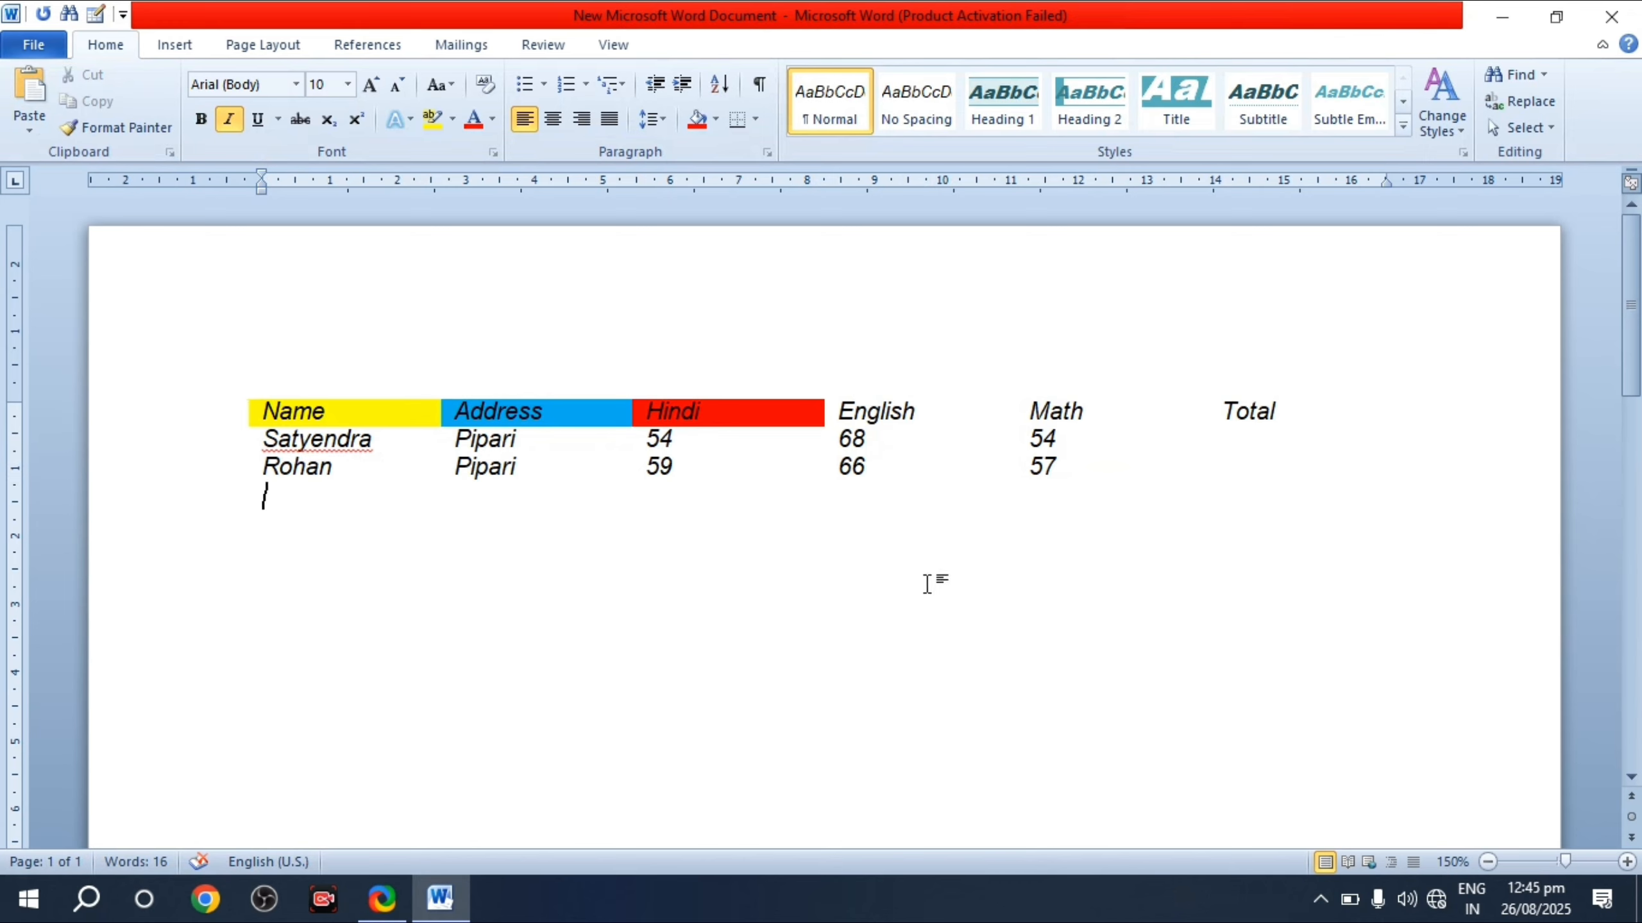
Step: Apply All Borders to the entire marks table
key("ctrl+a")
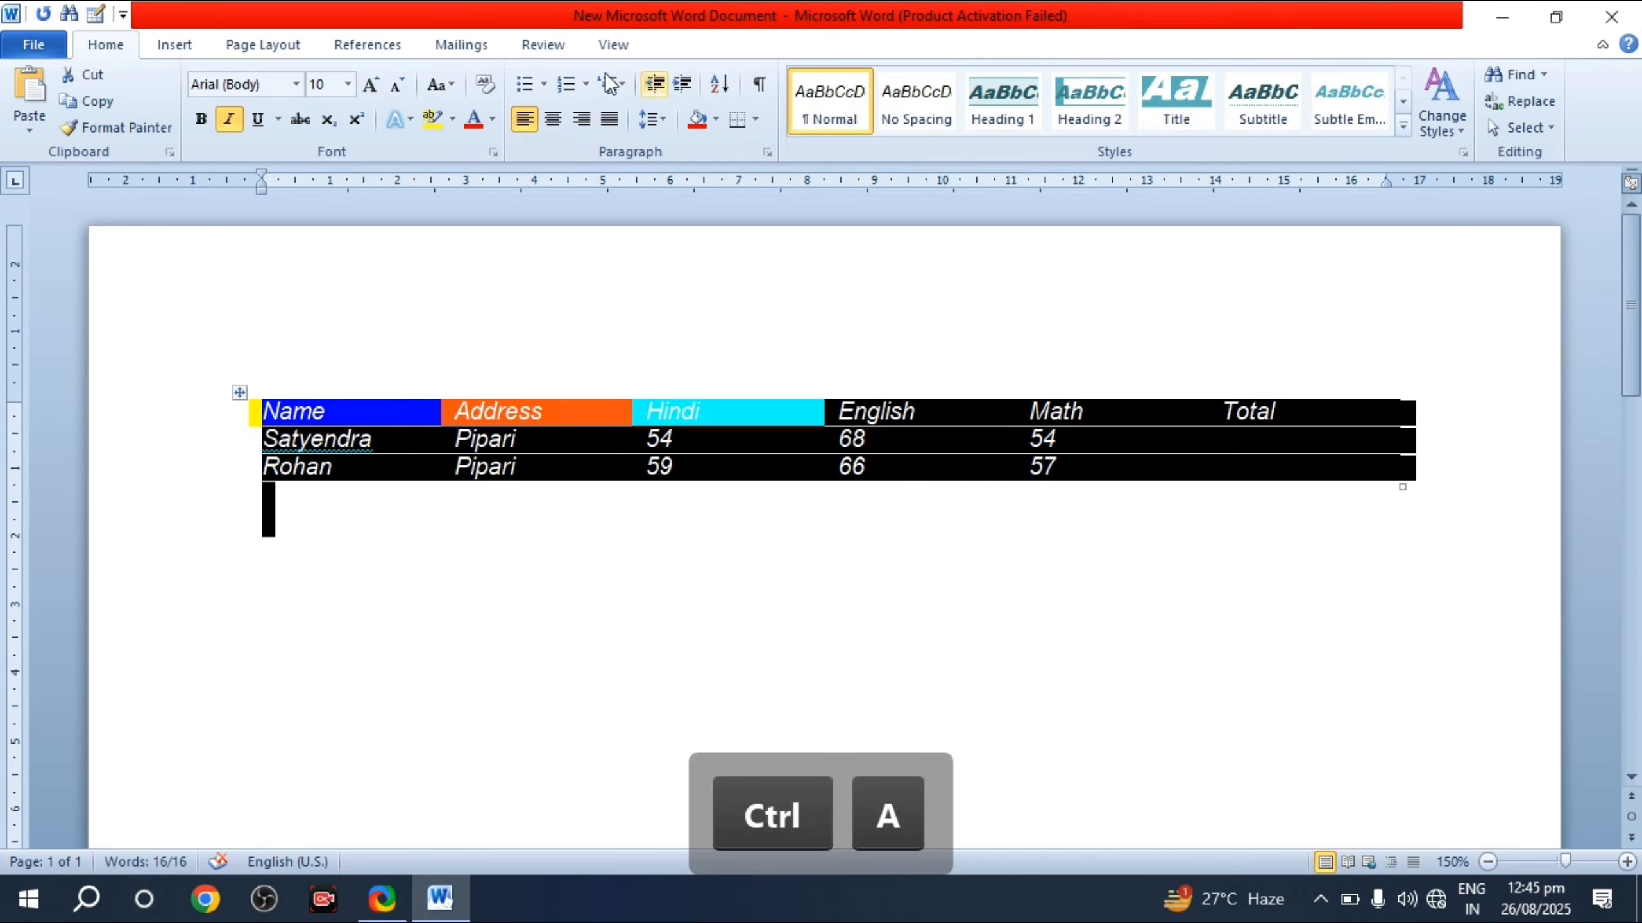
left_click(564, 466)
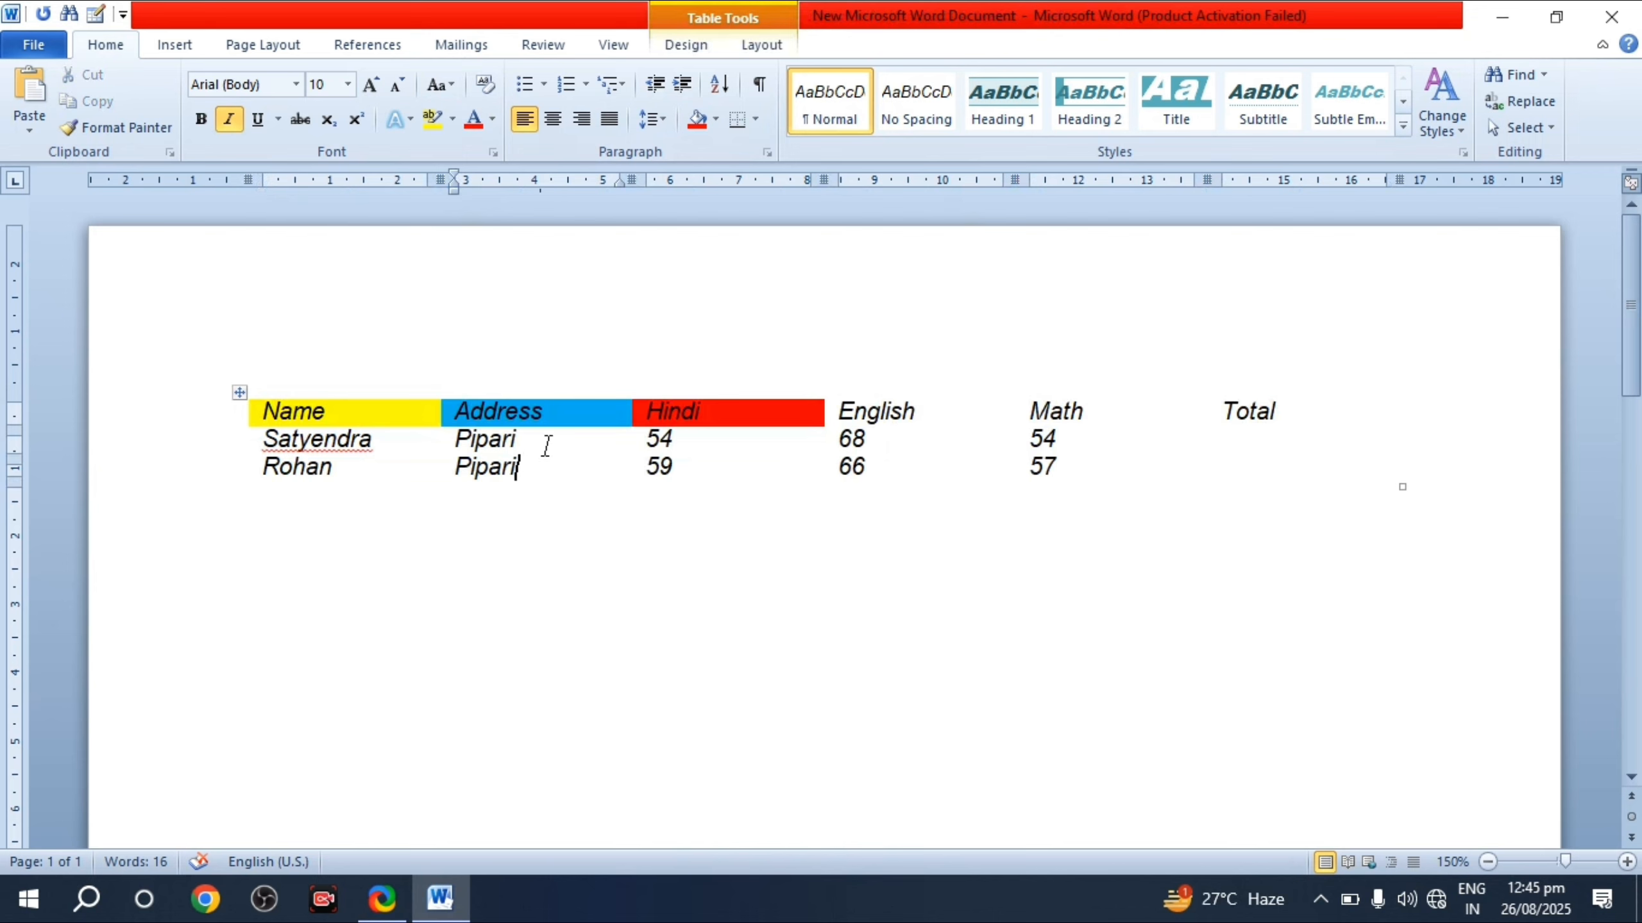
left_click(702, 49)
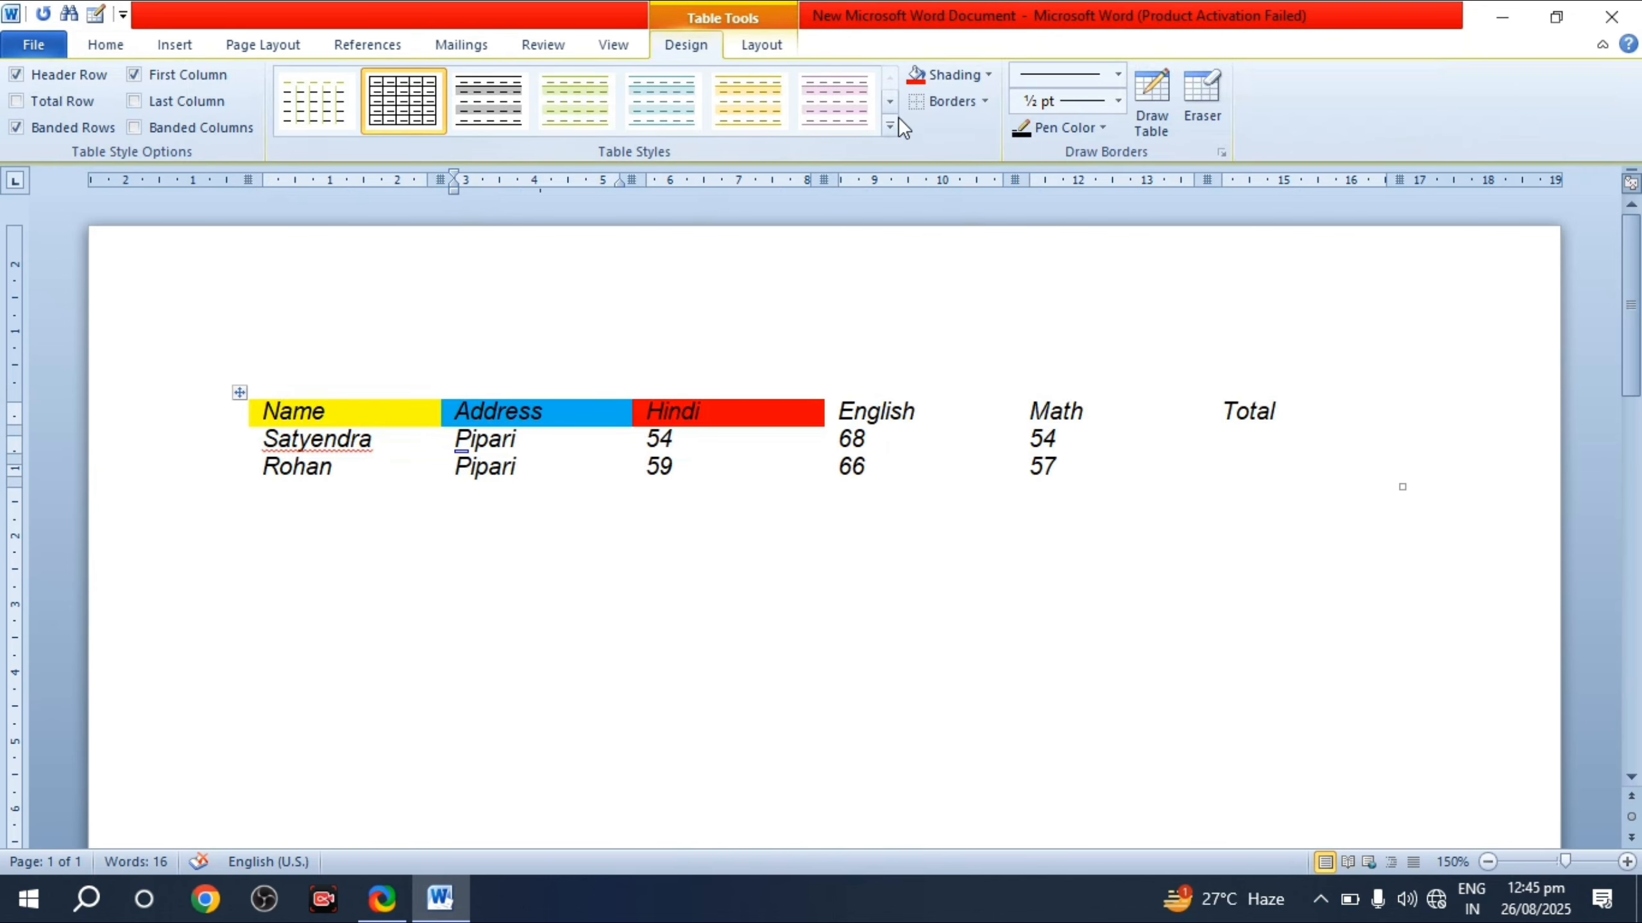
left_click(984, 101)
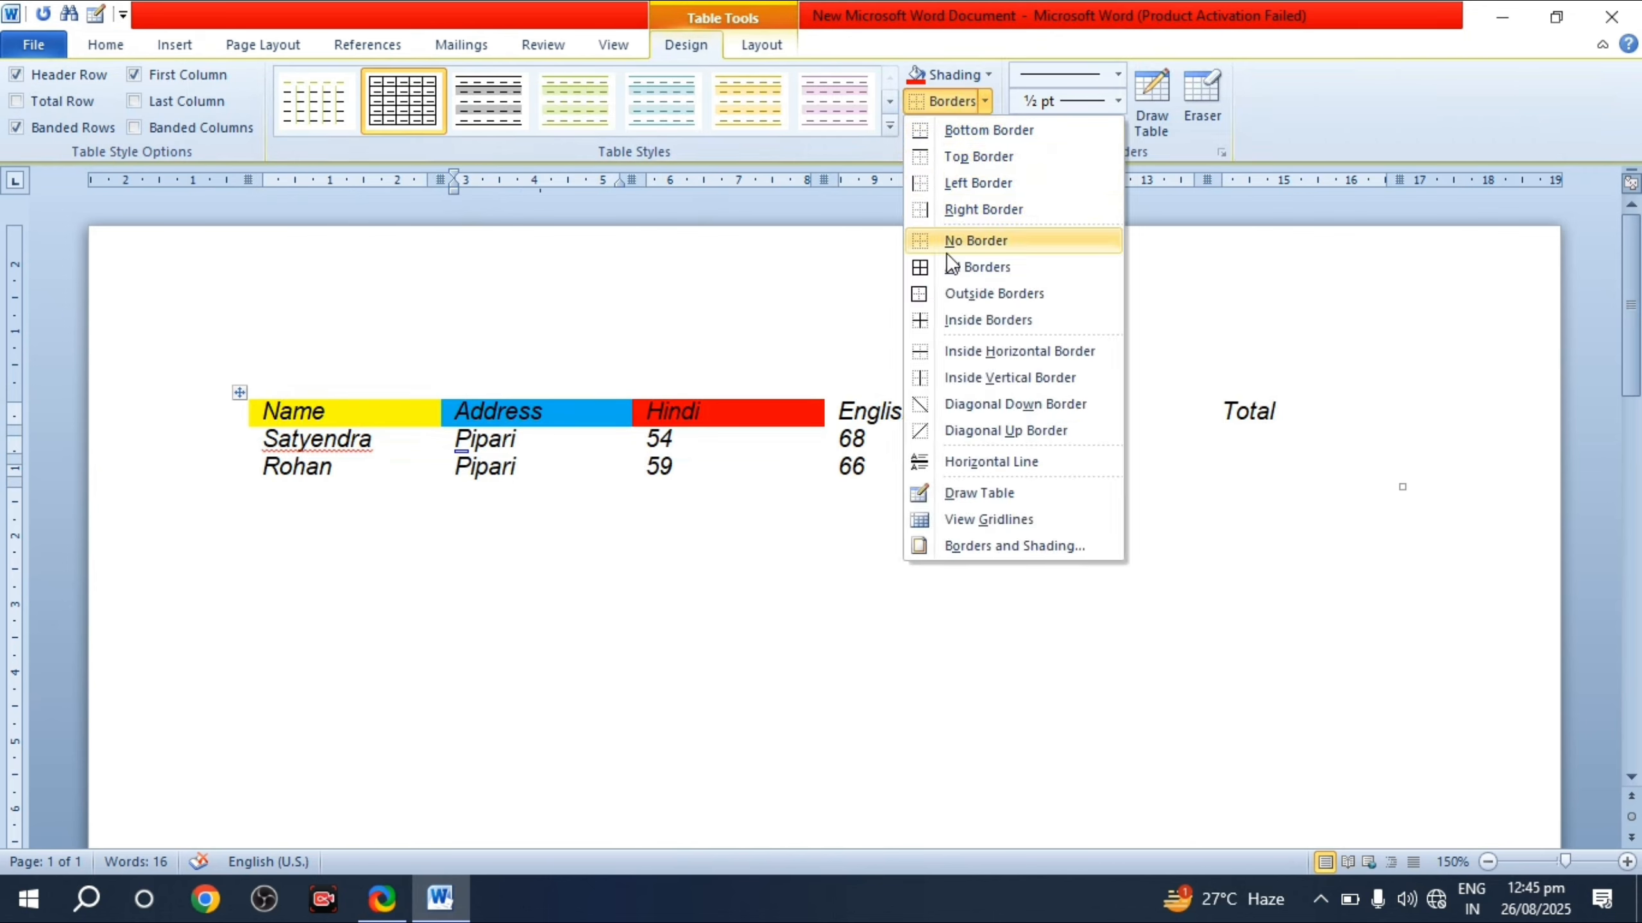
left_click(238, 402)
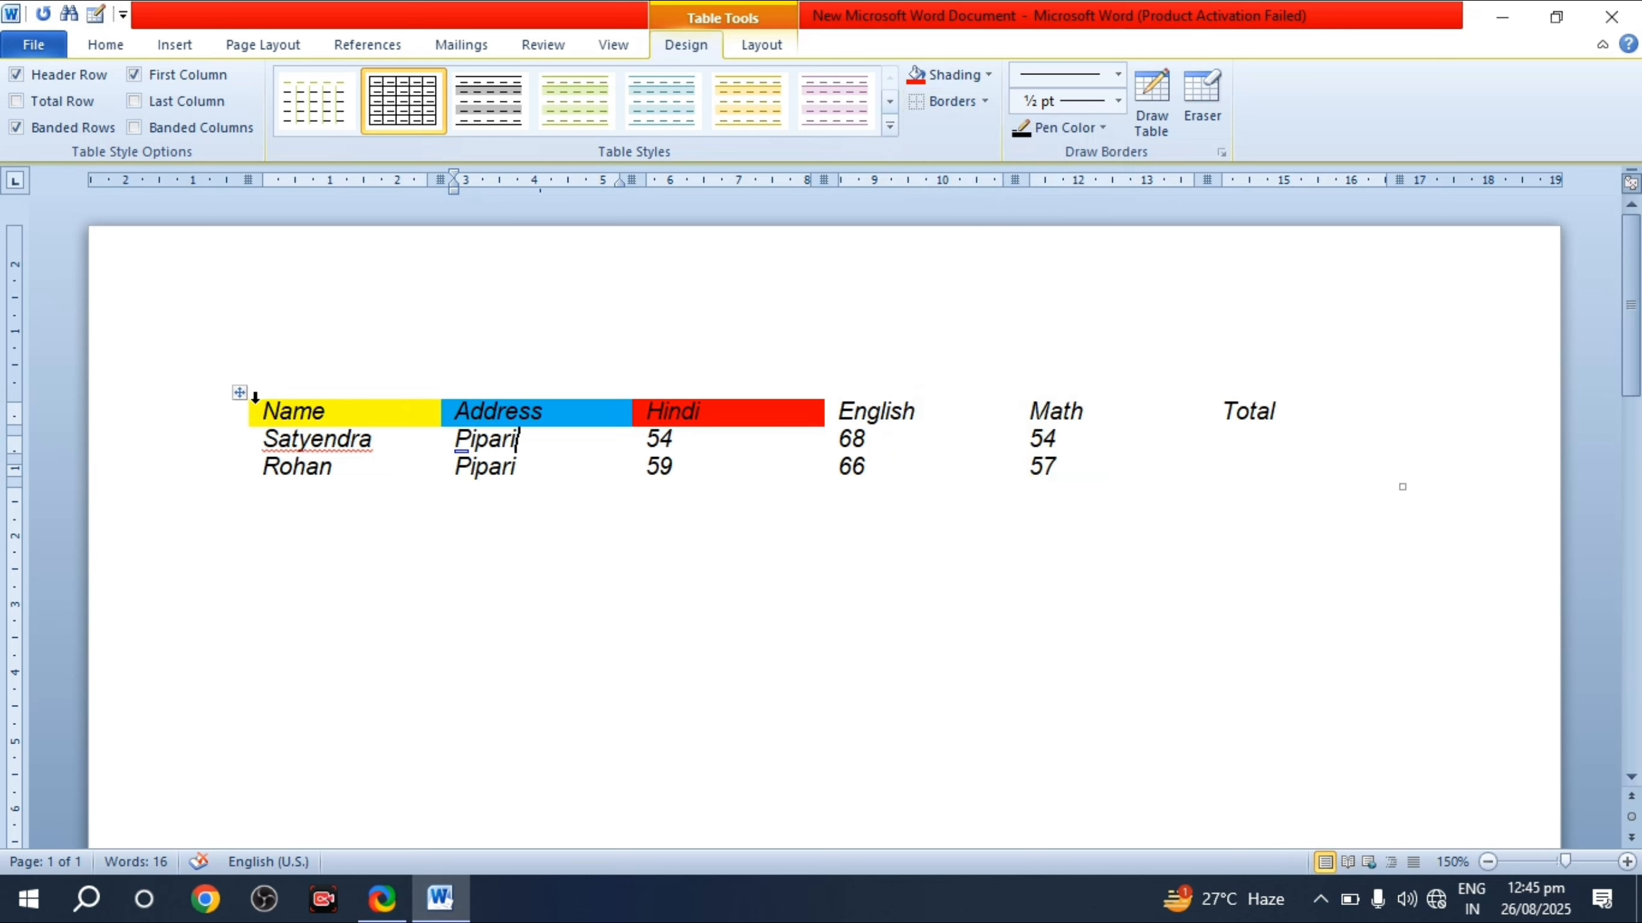
left_click(256, 398)
left_click(239, 393)
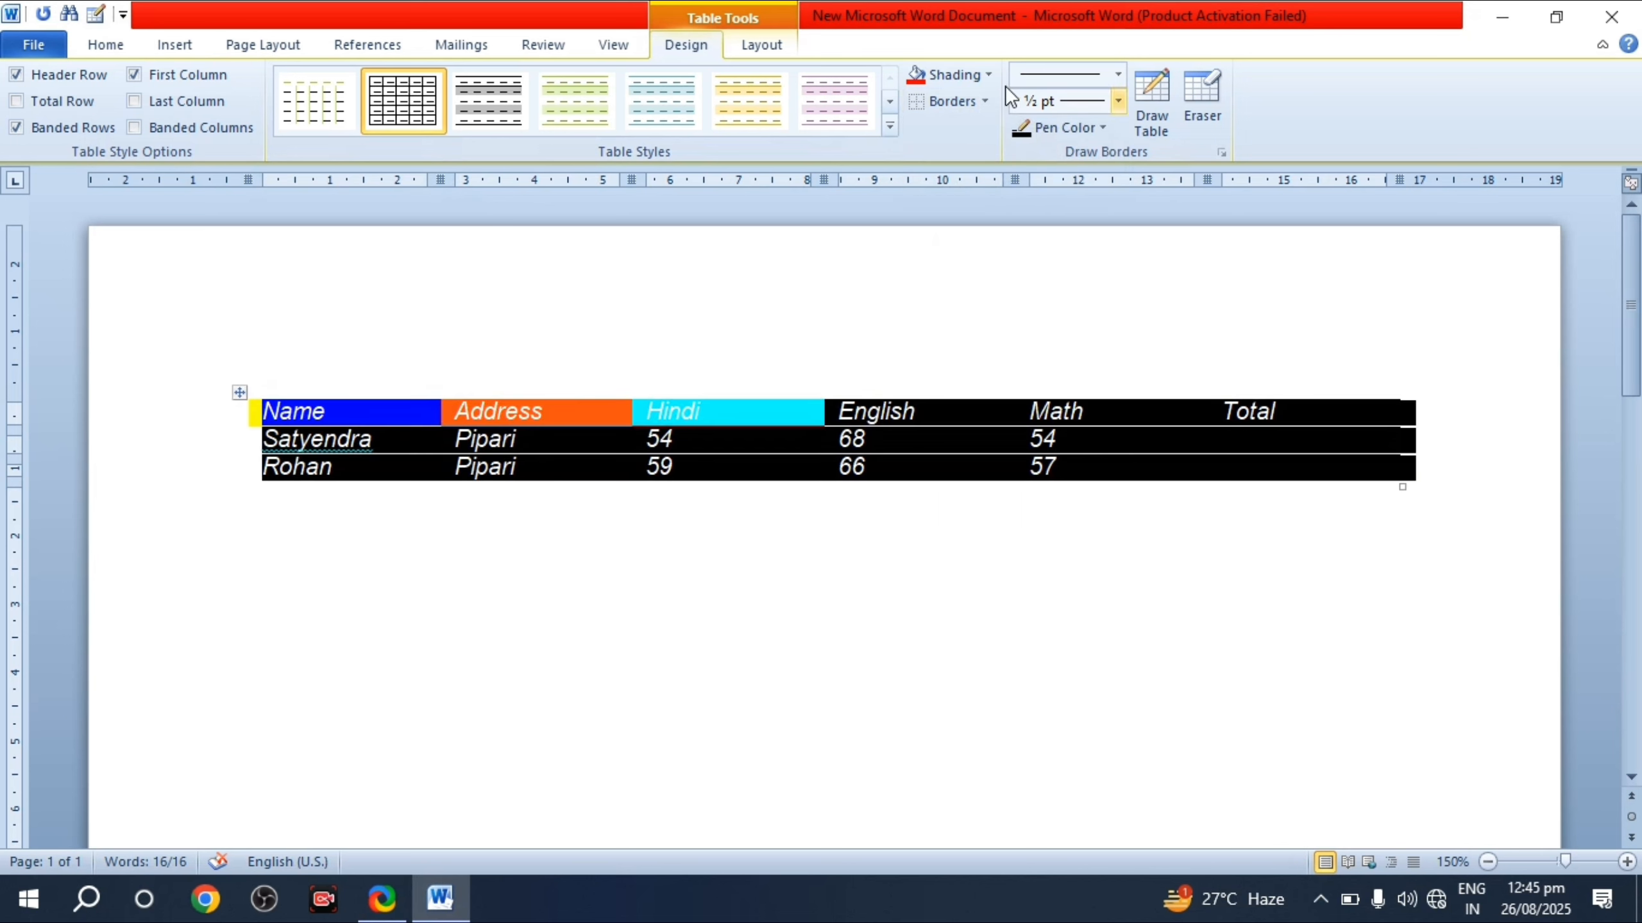
left_click(981, 100)
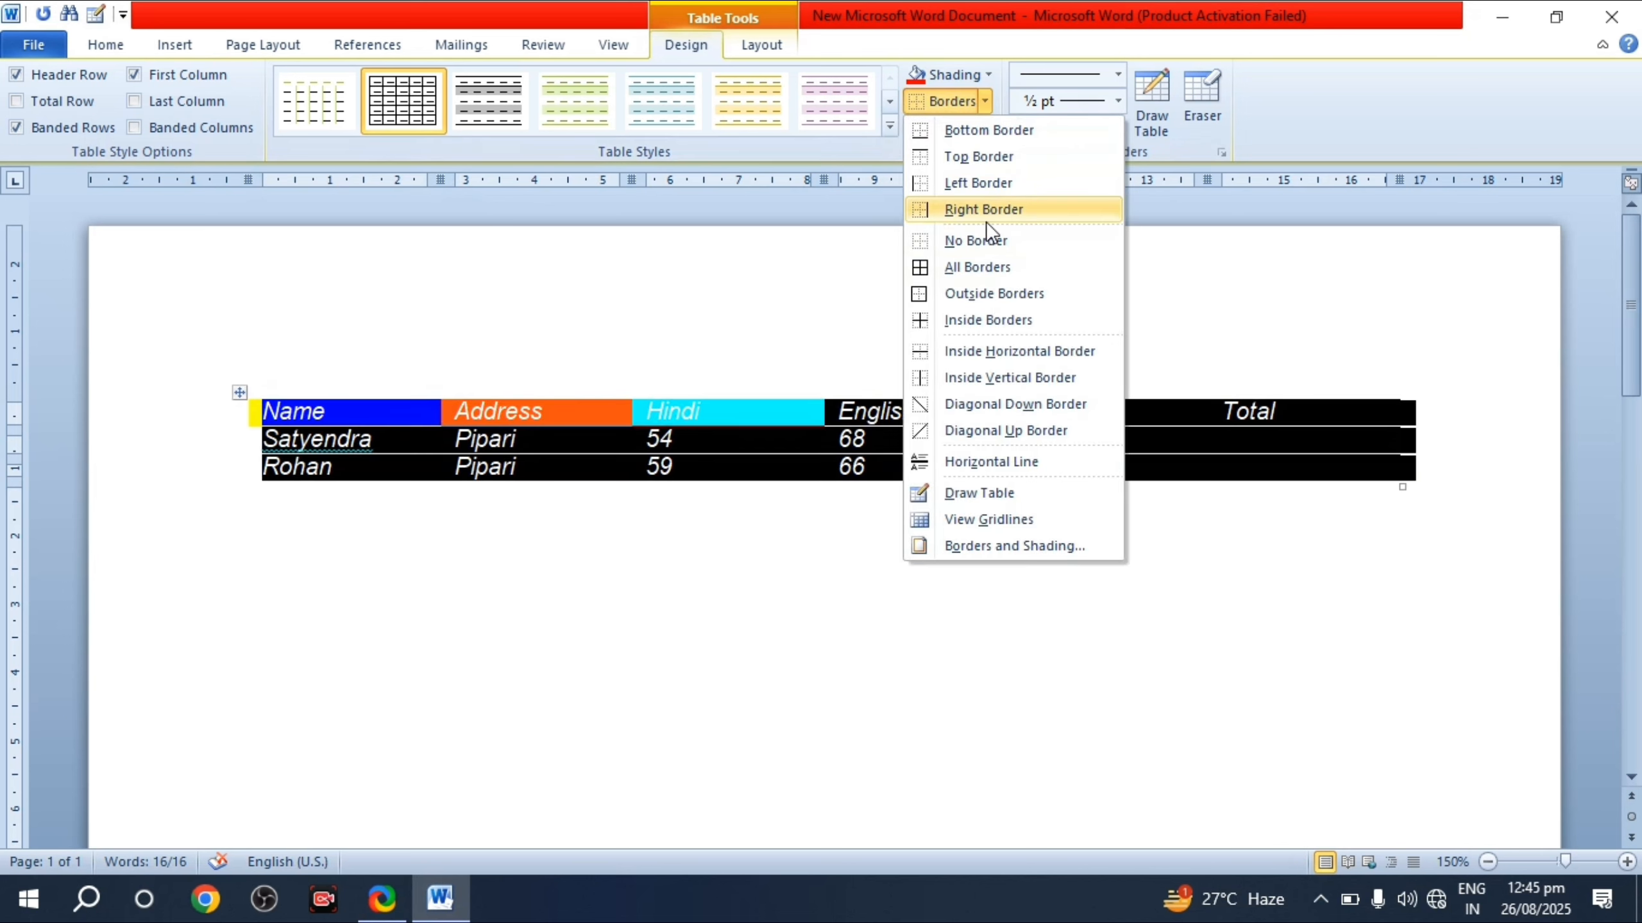
left_click(944, 268)
left_click(637, 501)
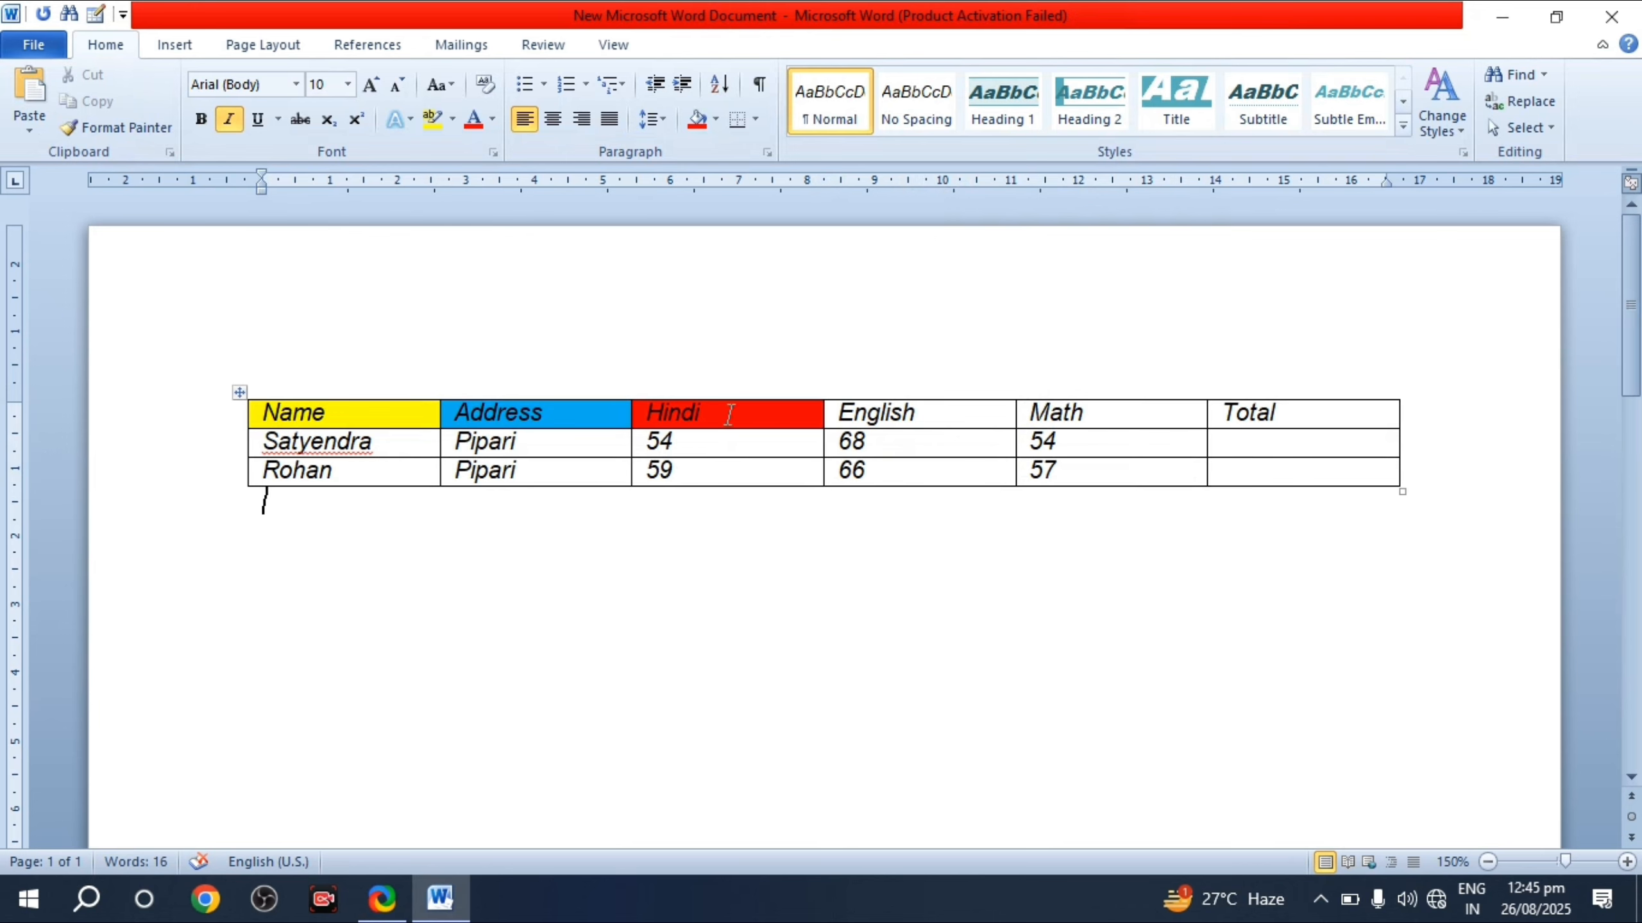
Step: Turn on View Gridlines for the fully bordered marks table and turn it off again
left_click(703, 439)
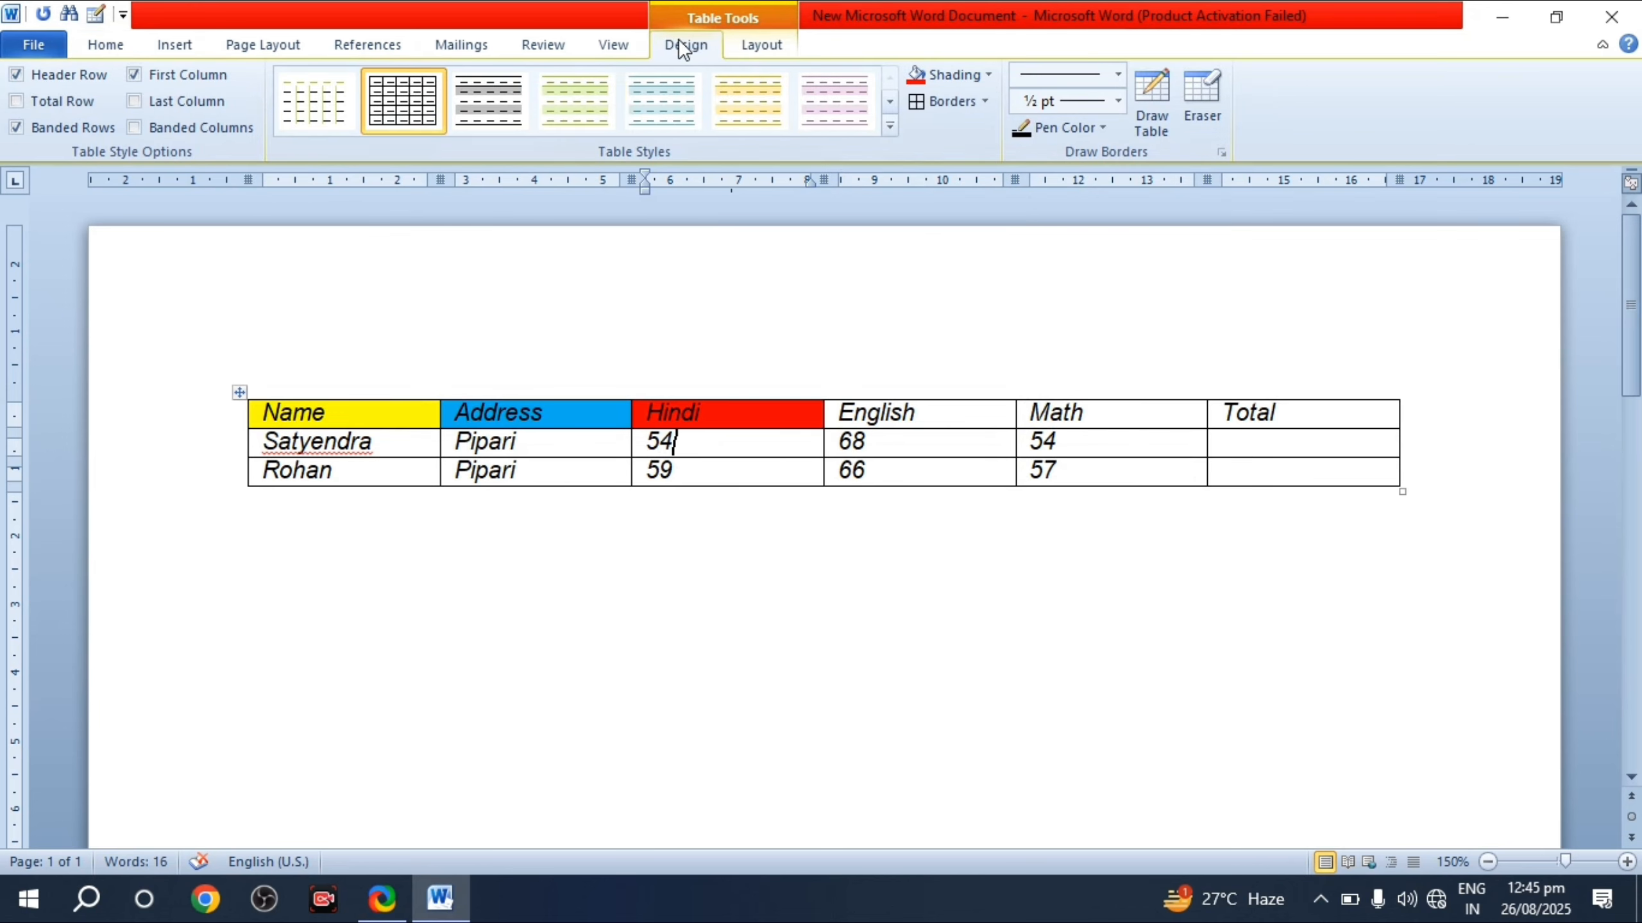
left_click(984, 100)
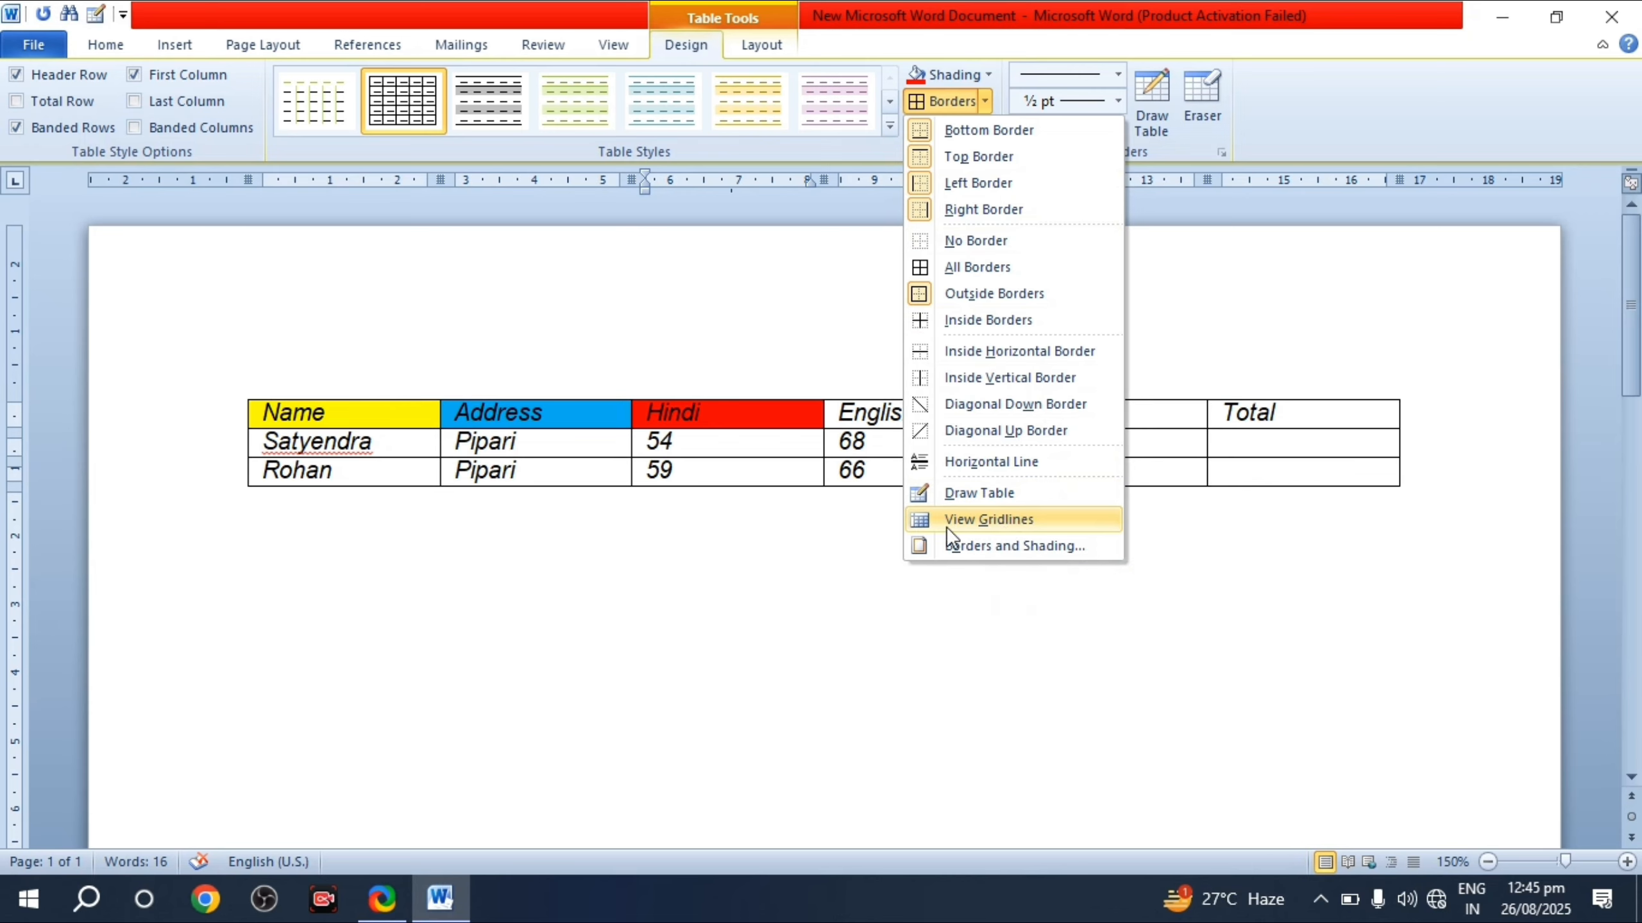
left_click(983, 518)
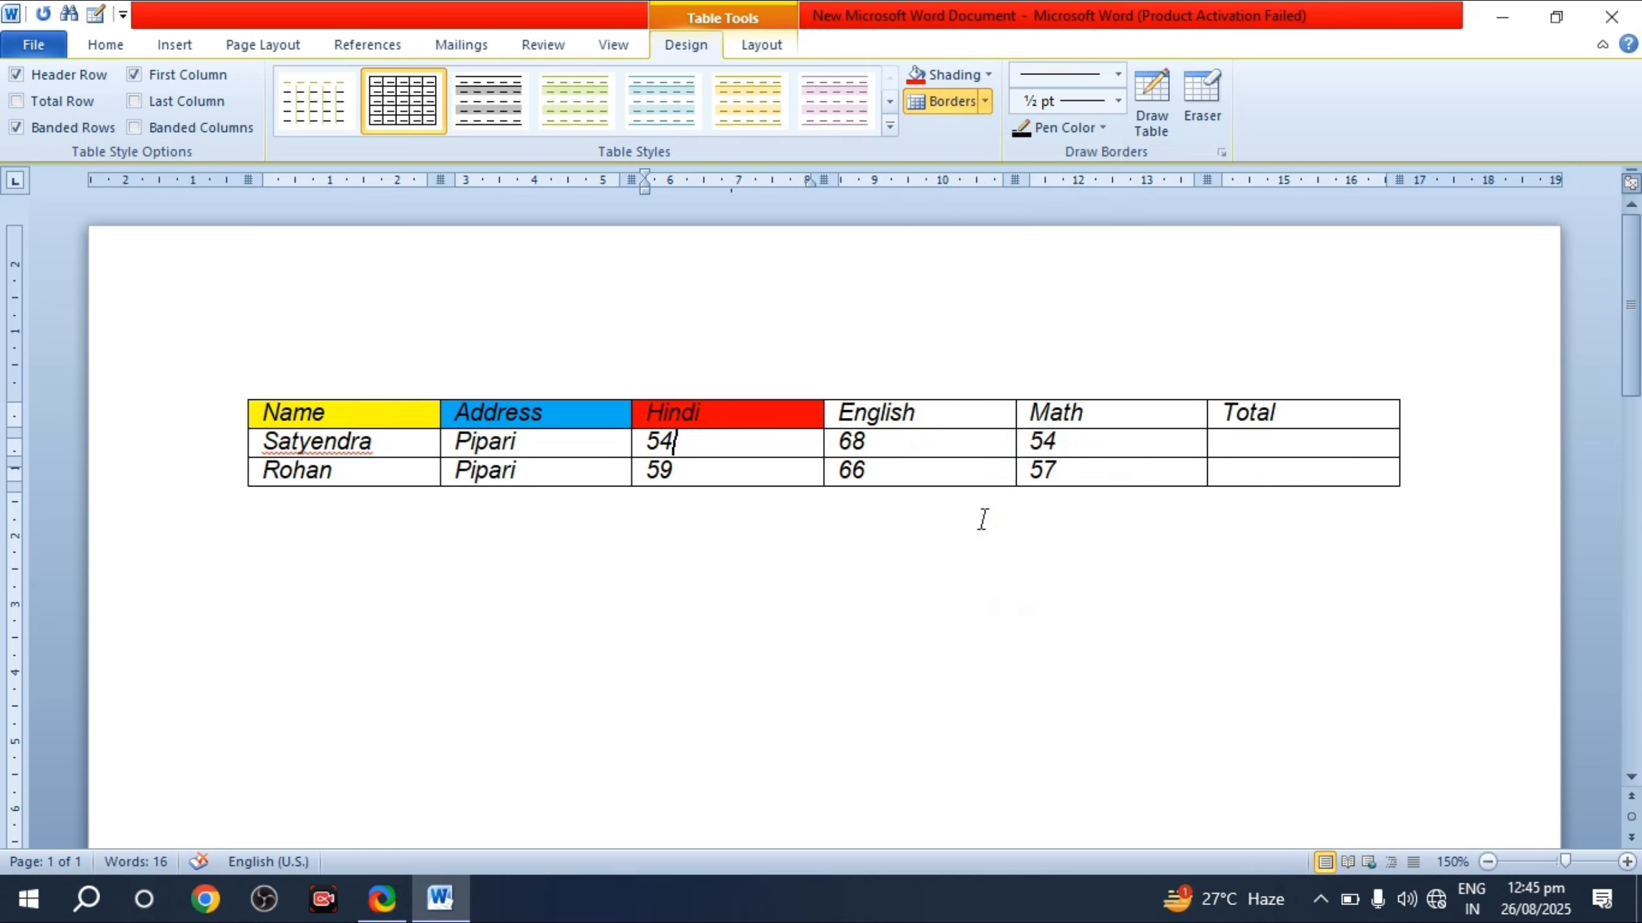
left_click(874, 503)
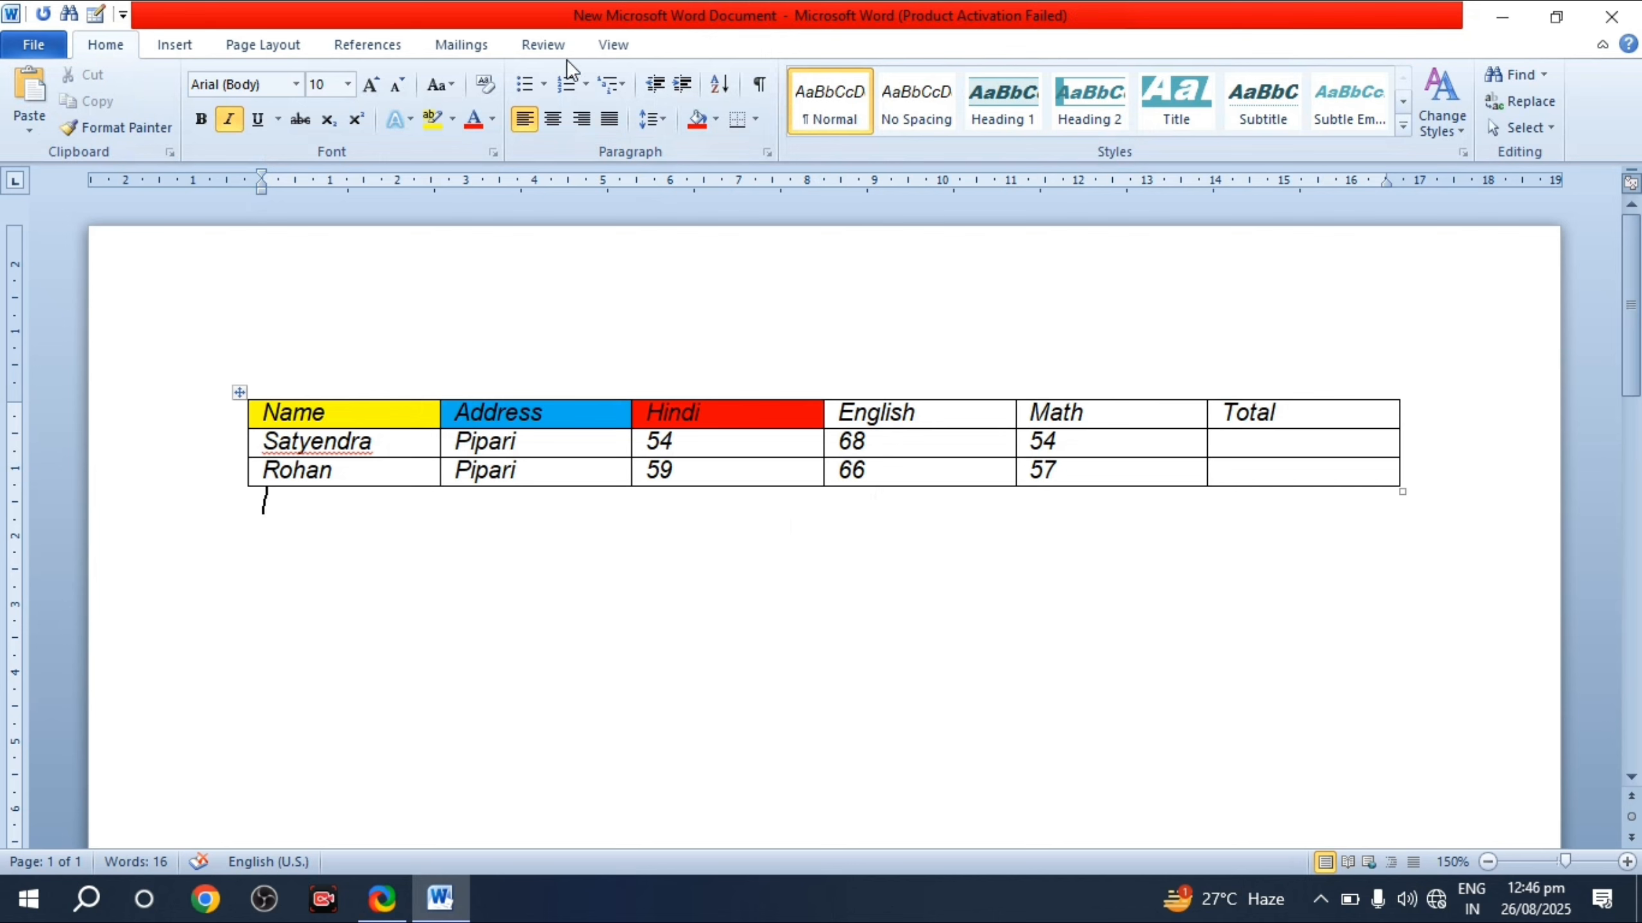
left_click(557, 470)
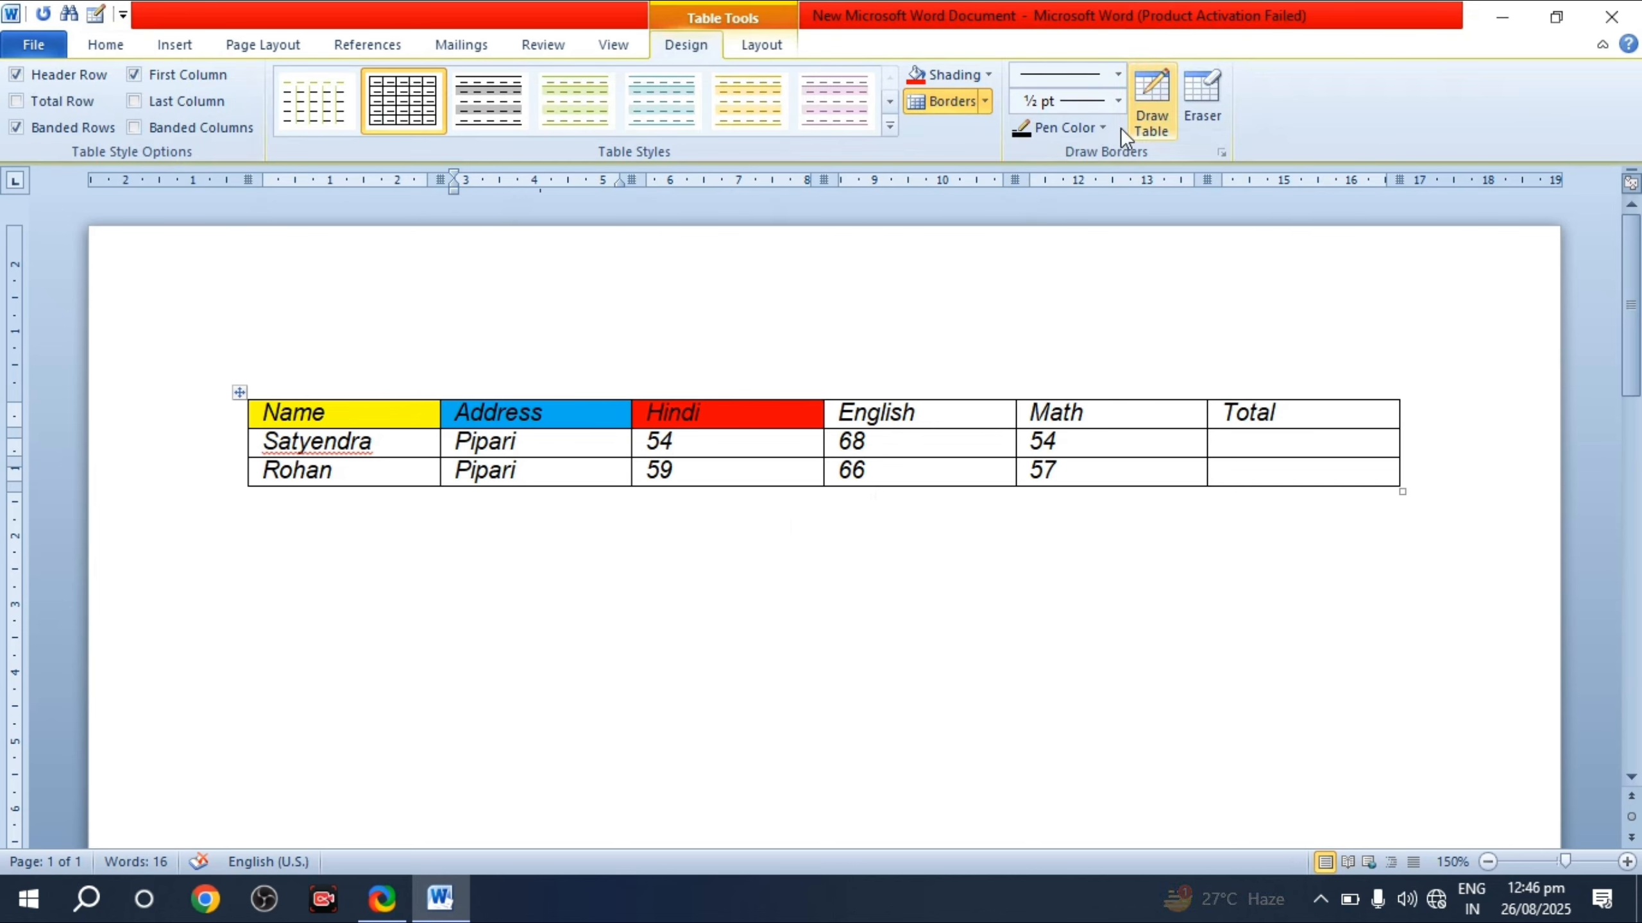
left_click(984, 100)
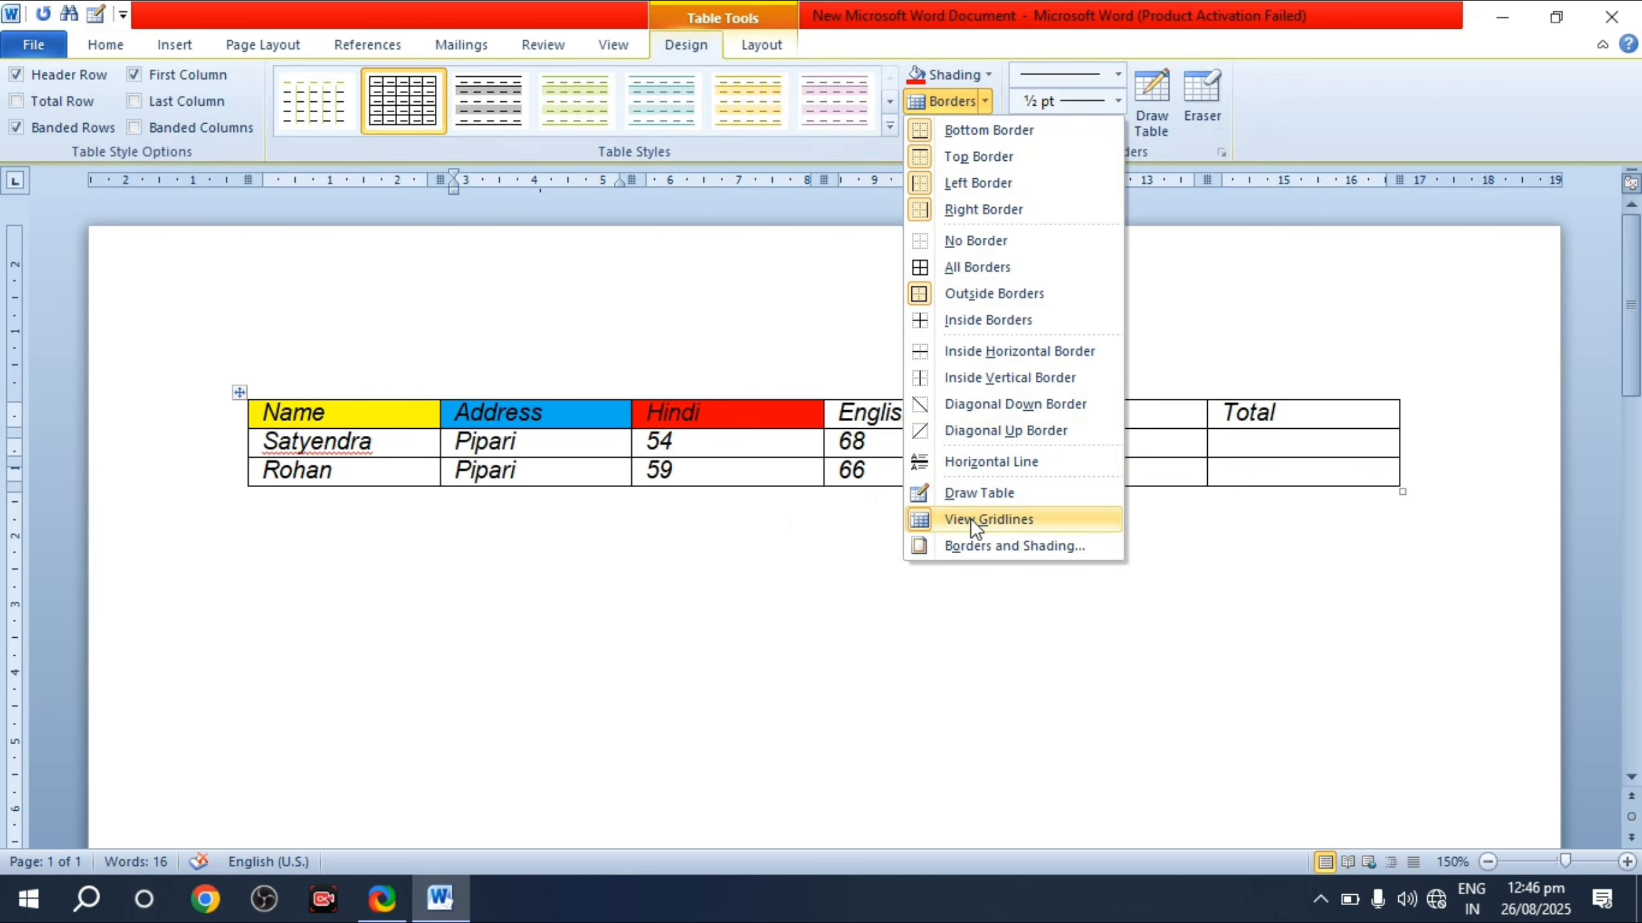
left_click(934, 519)
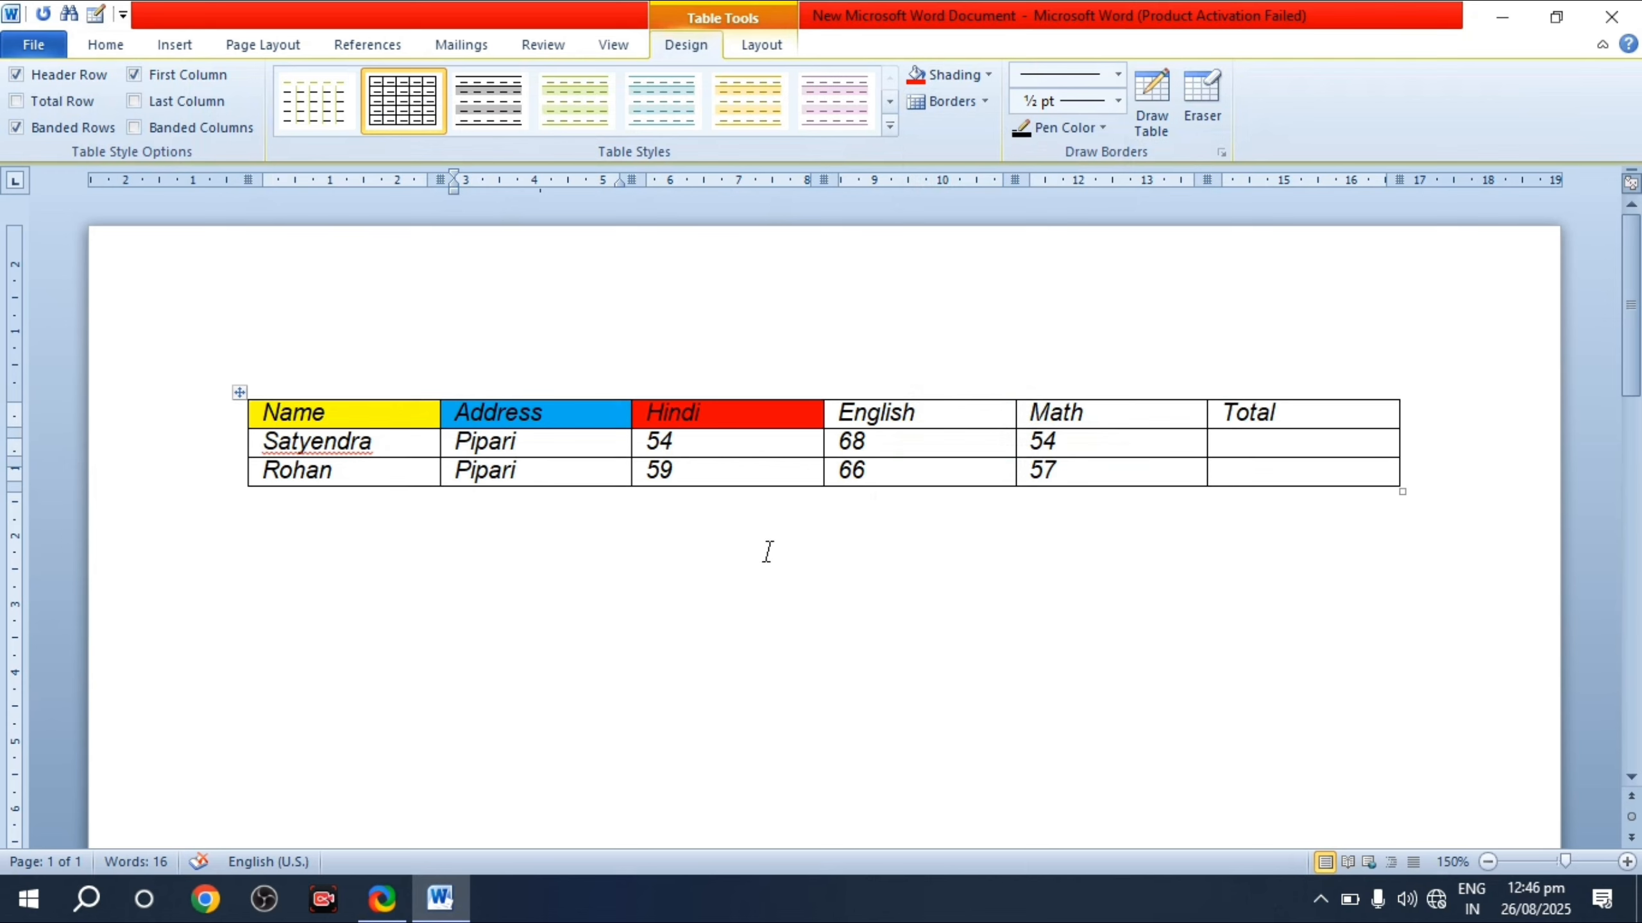
Step: Apply the No Border option to the entire marks table
left_click(239, 392)
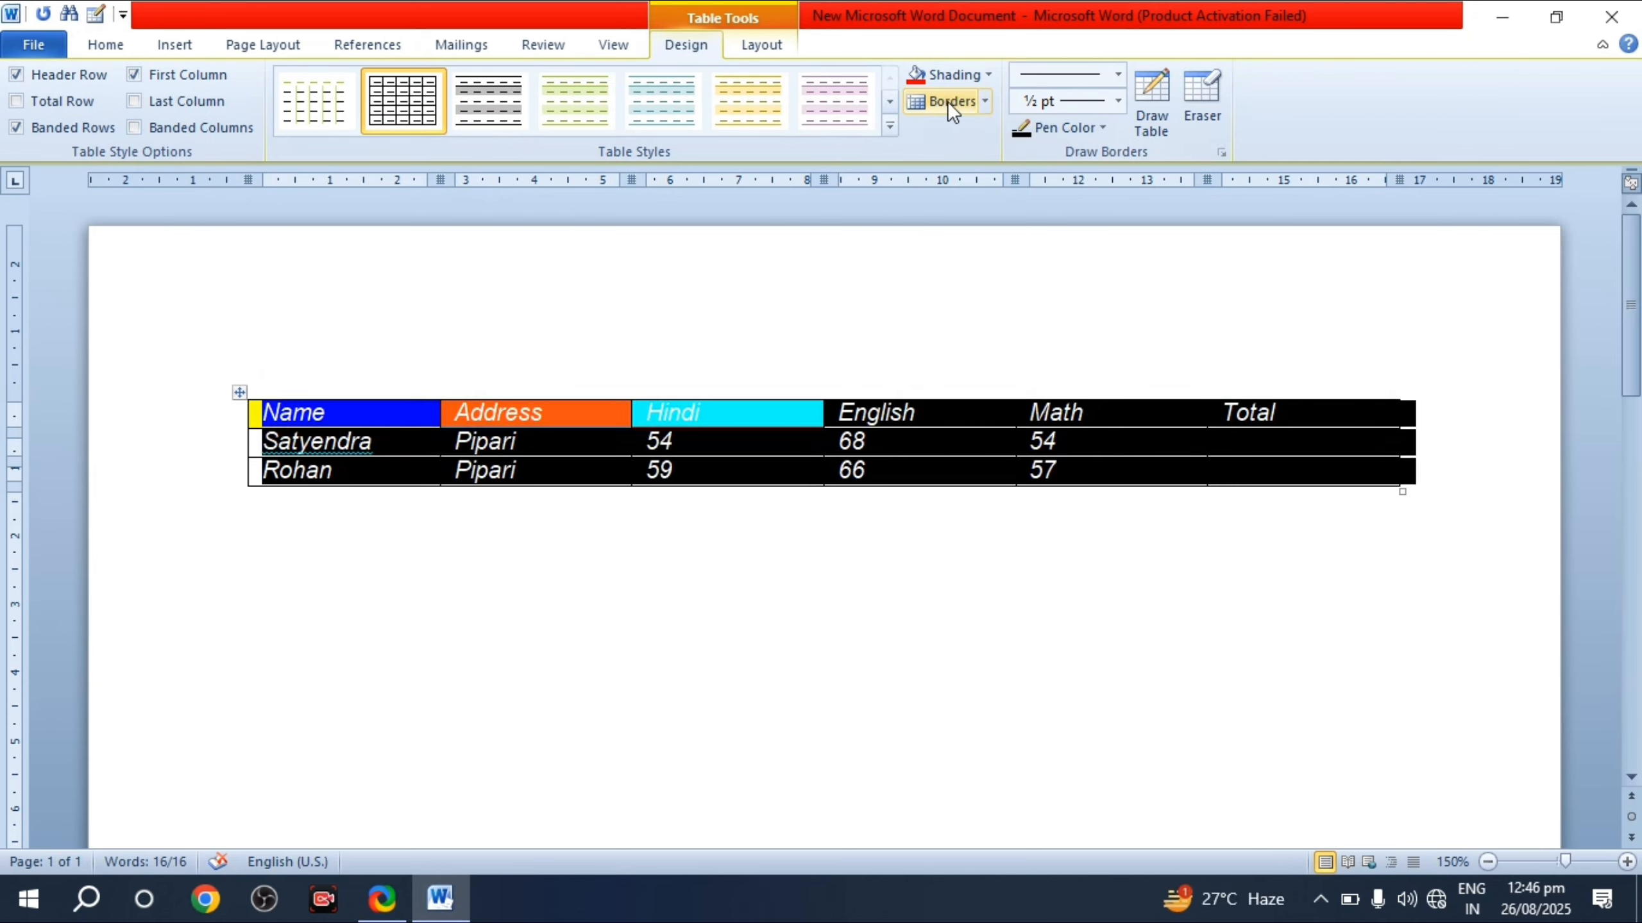
left_click(983, 102)
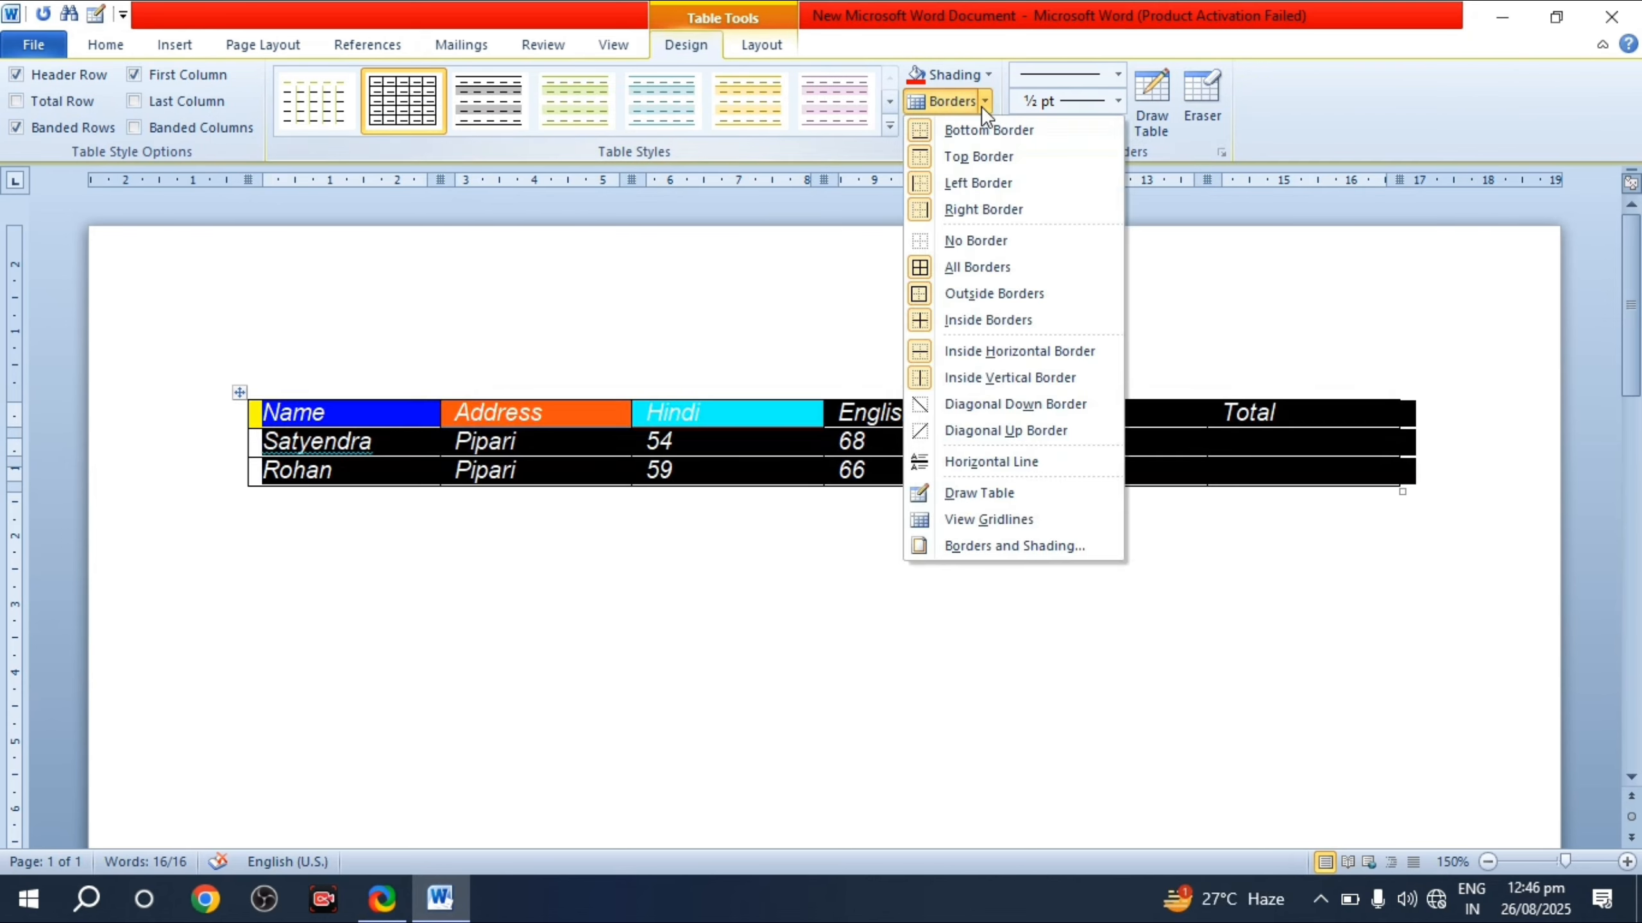
left_click(928, 236)
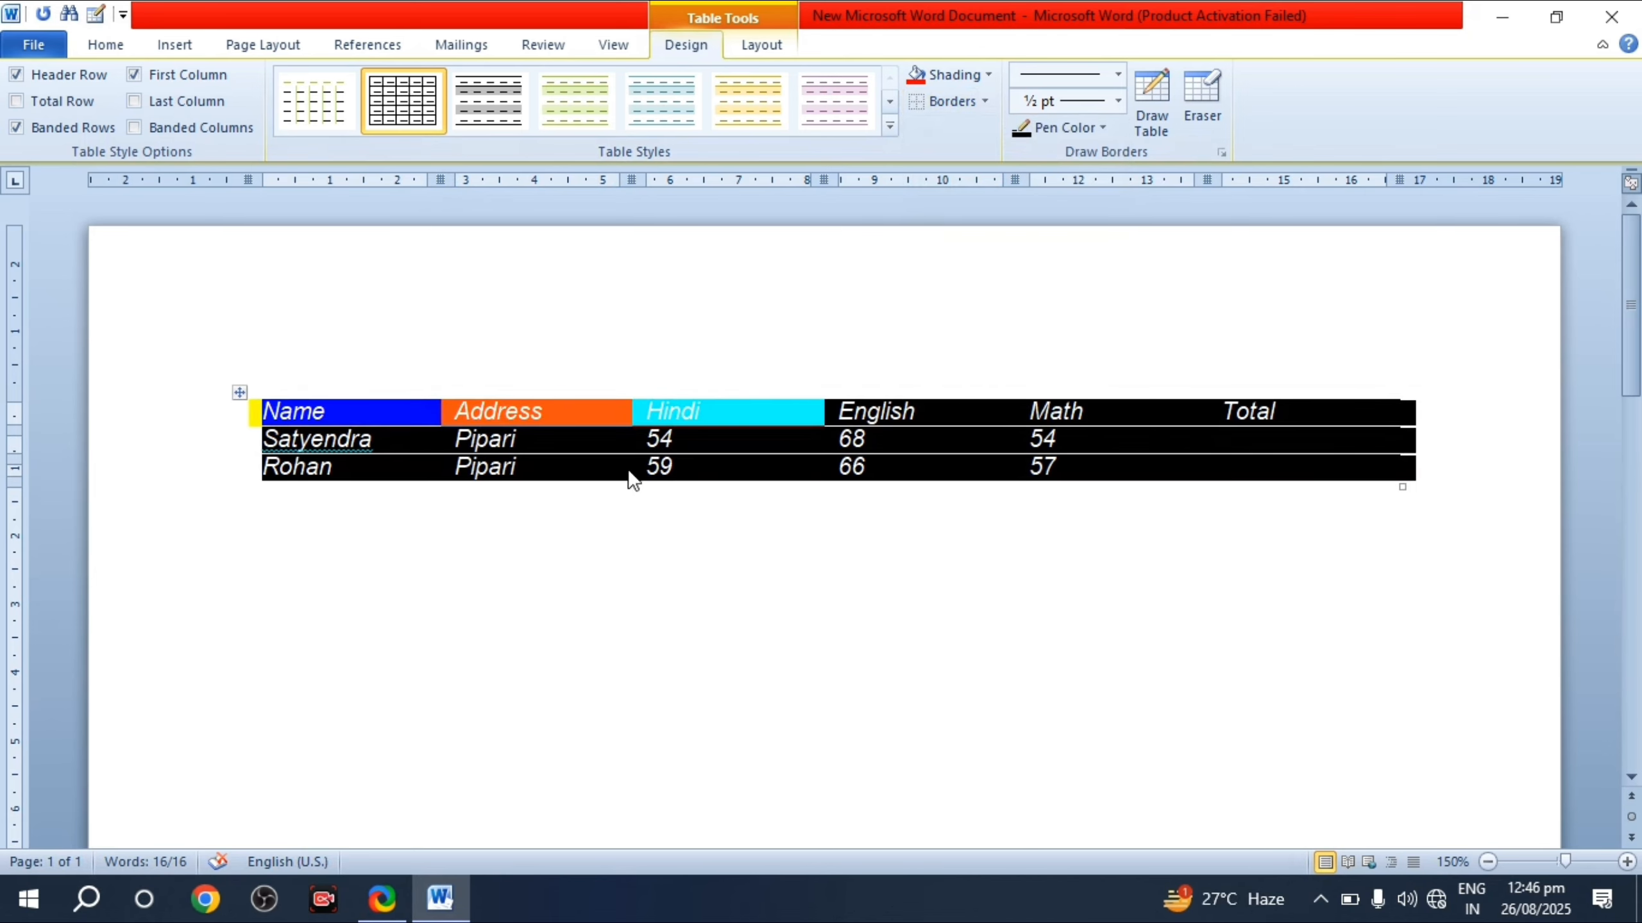
left_click(580, 453)
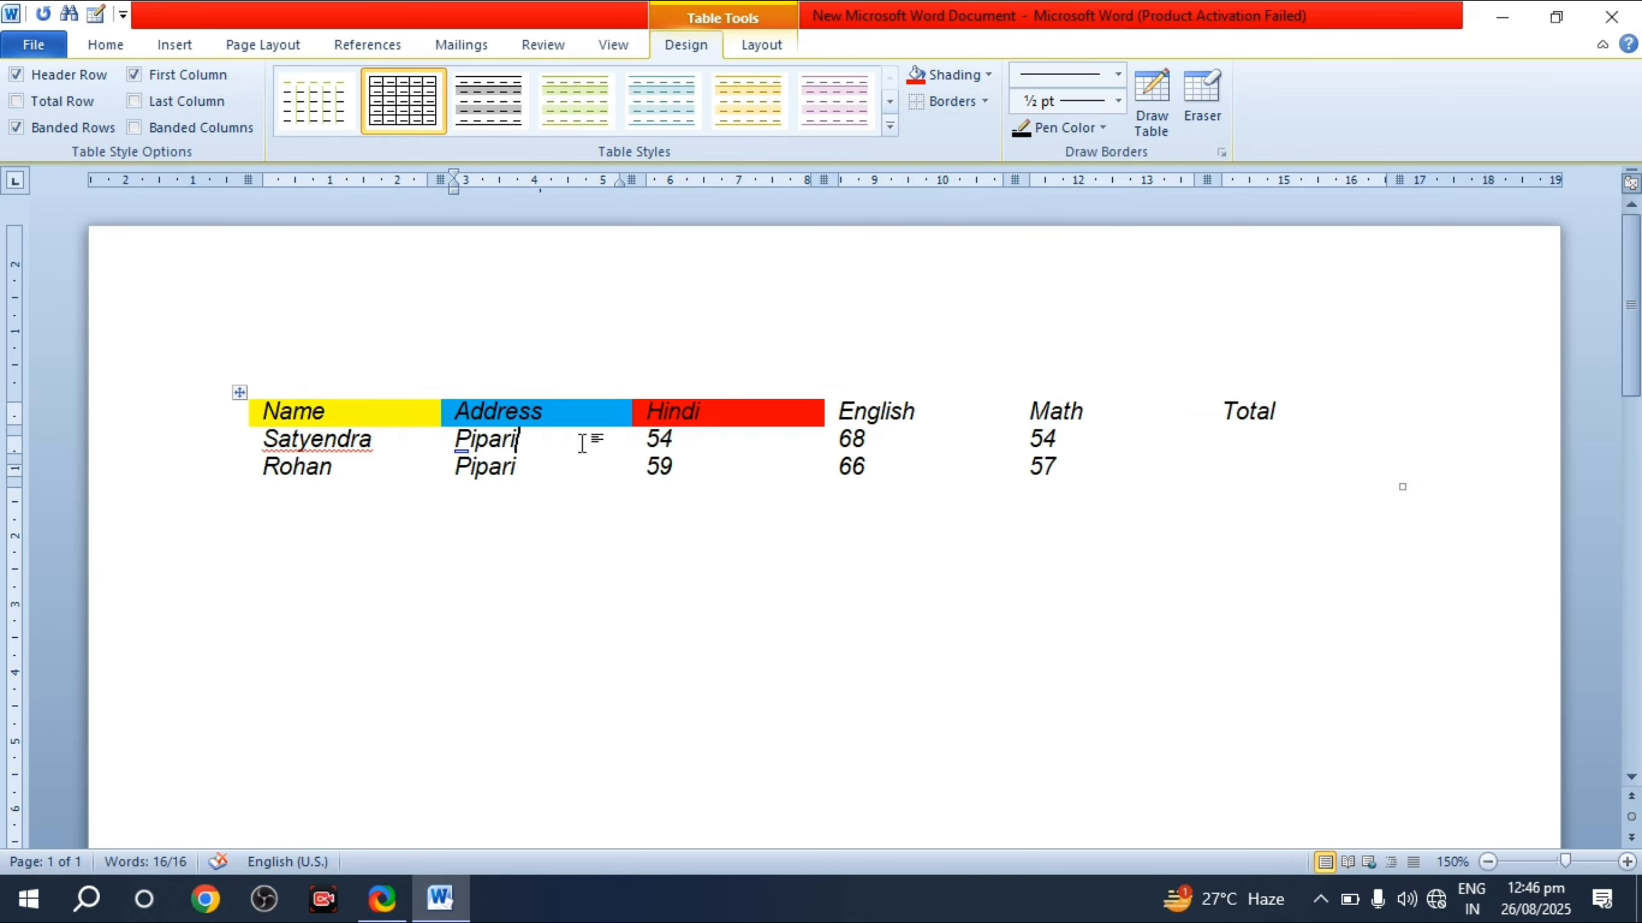
Step: Show the gridlines of the borderless marks table with View Gridlines and hide them again
left_click(240, 392)
left_click(984, 100)
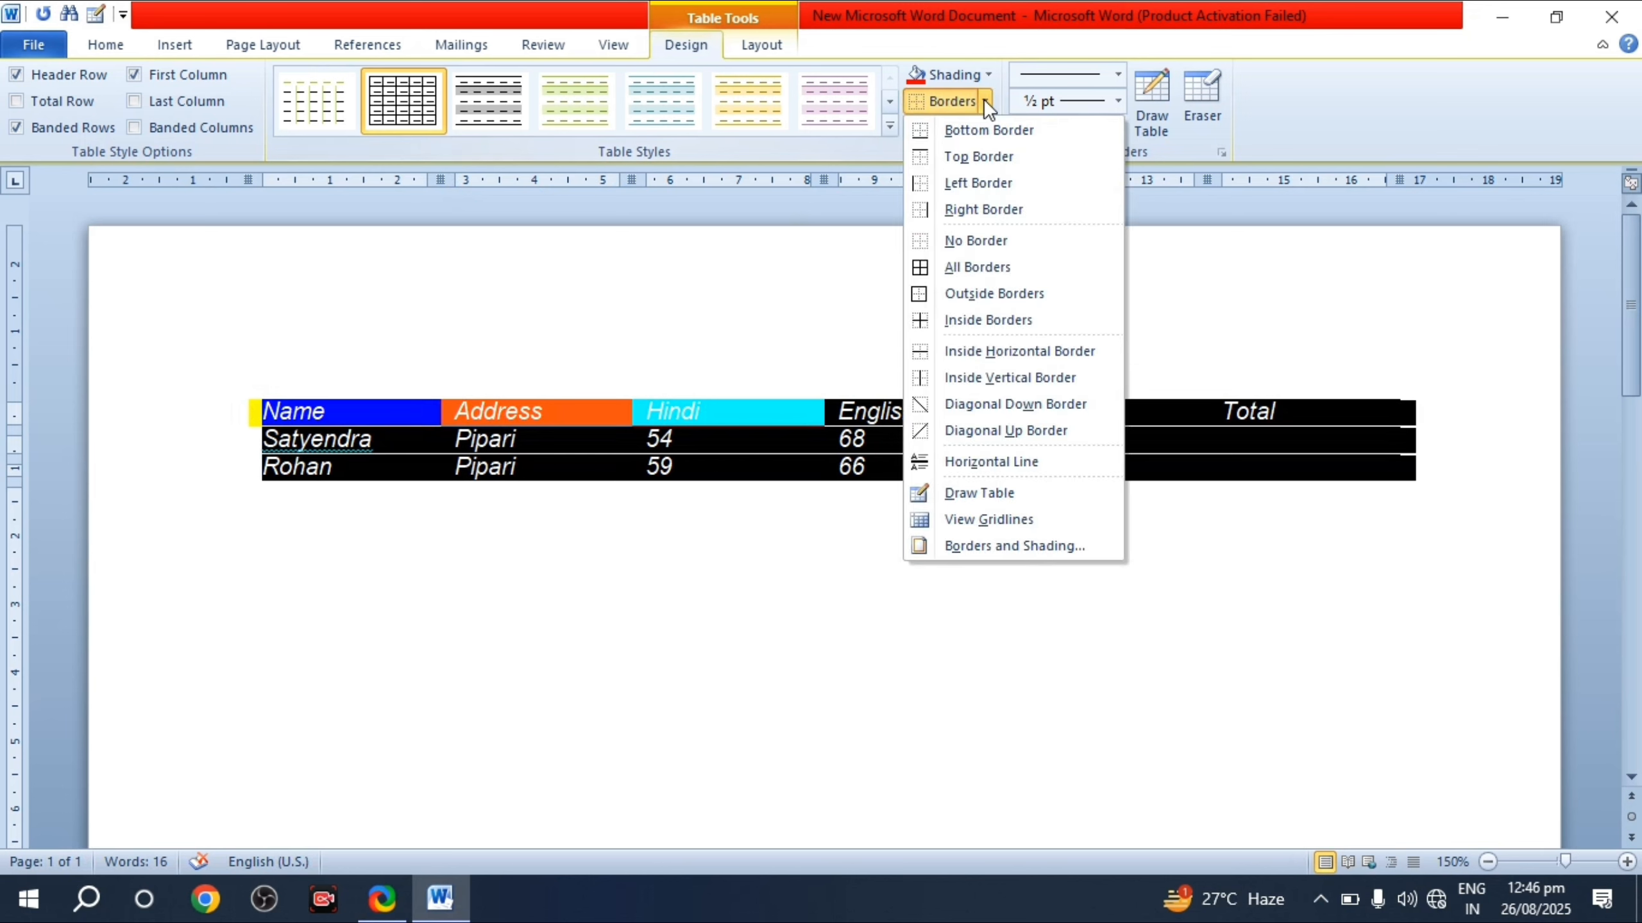
left_click(967, 511)
left_click(726, 468)
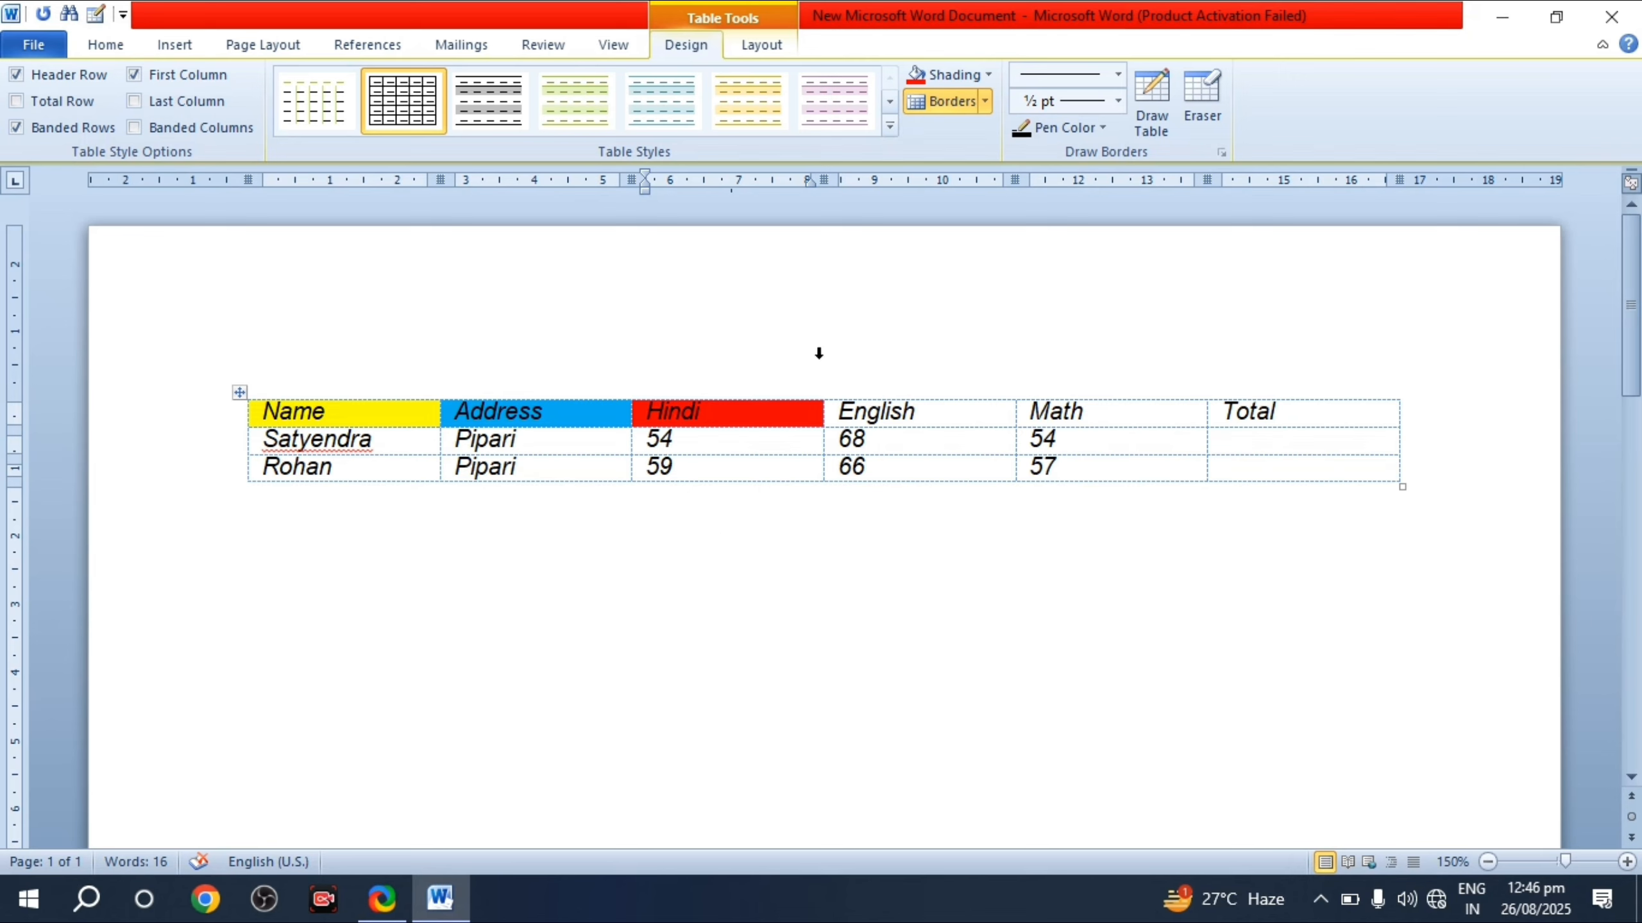
left_click(238, 393)
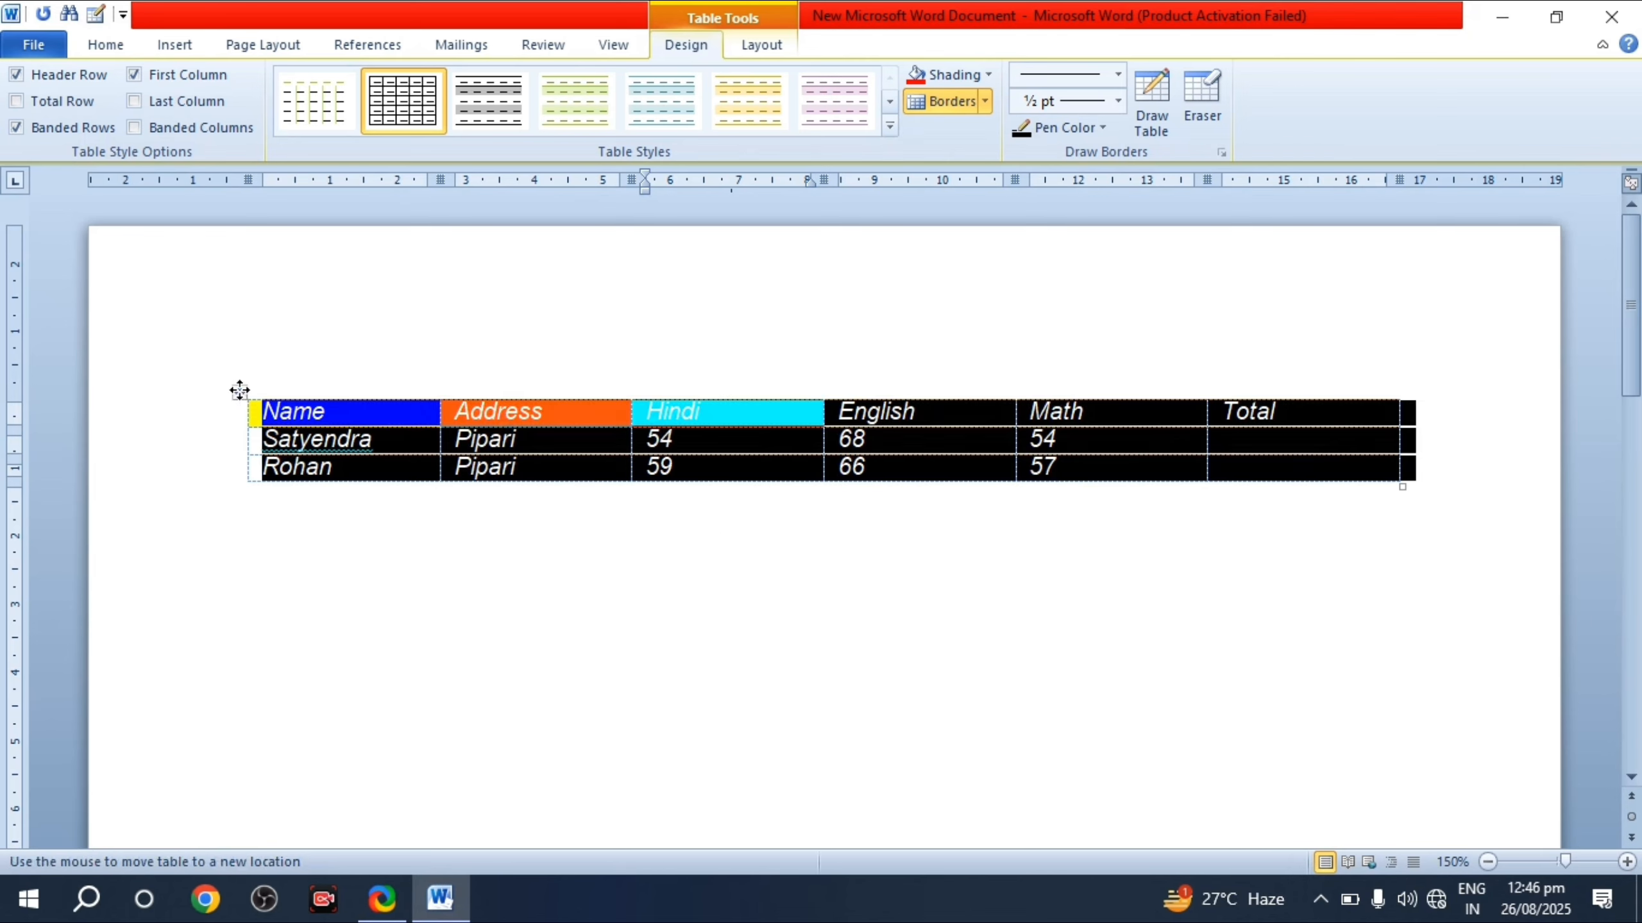
left_click(984, 101)
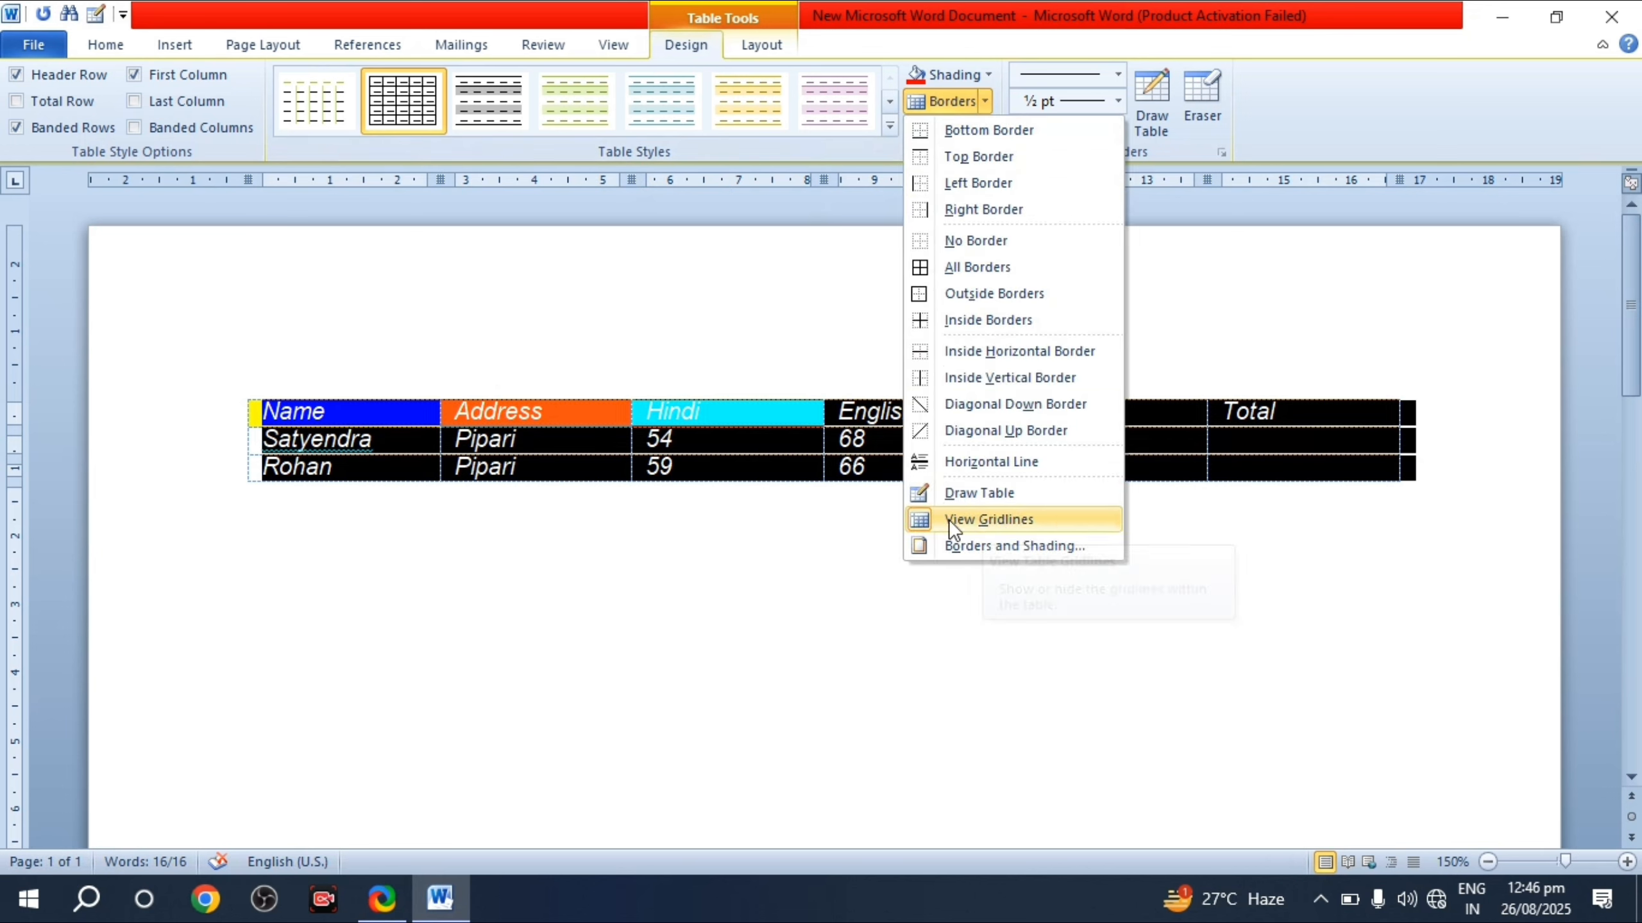
left_click(970, 520)
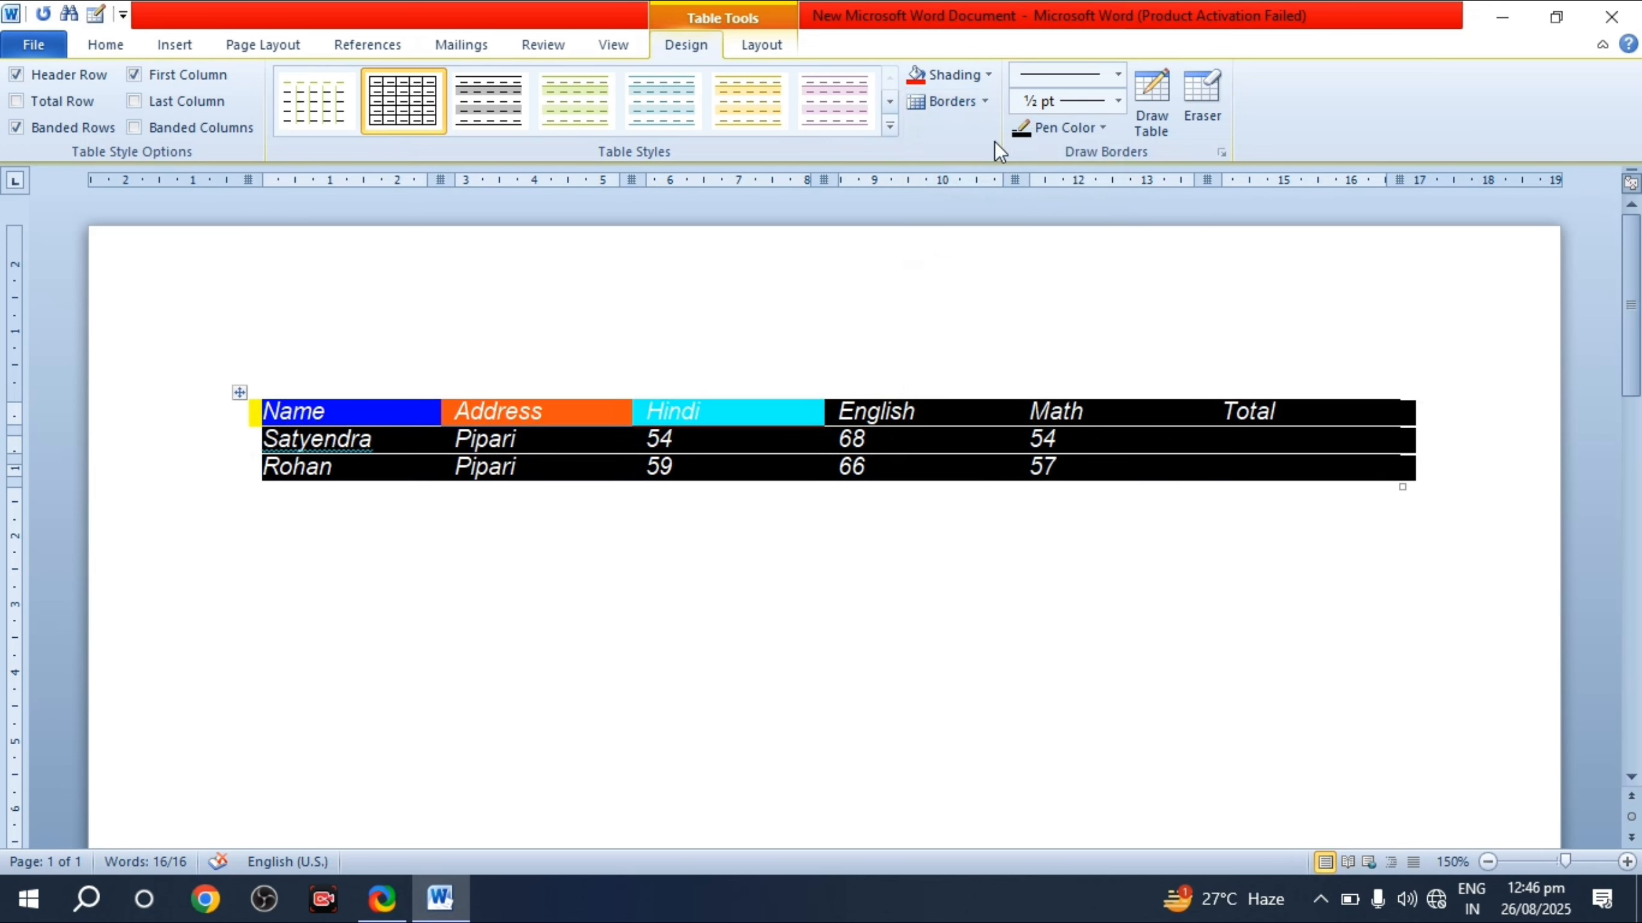
Step: Examine the Borders and Shading settings for the selected table, close them unchanged, and view the page layout and insert commands
left_click(986, 103)
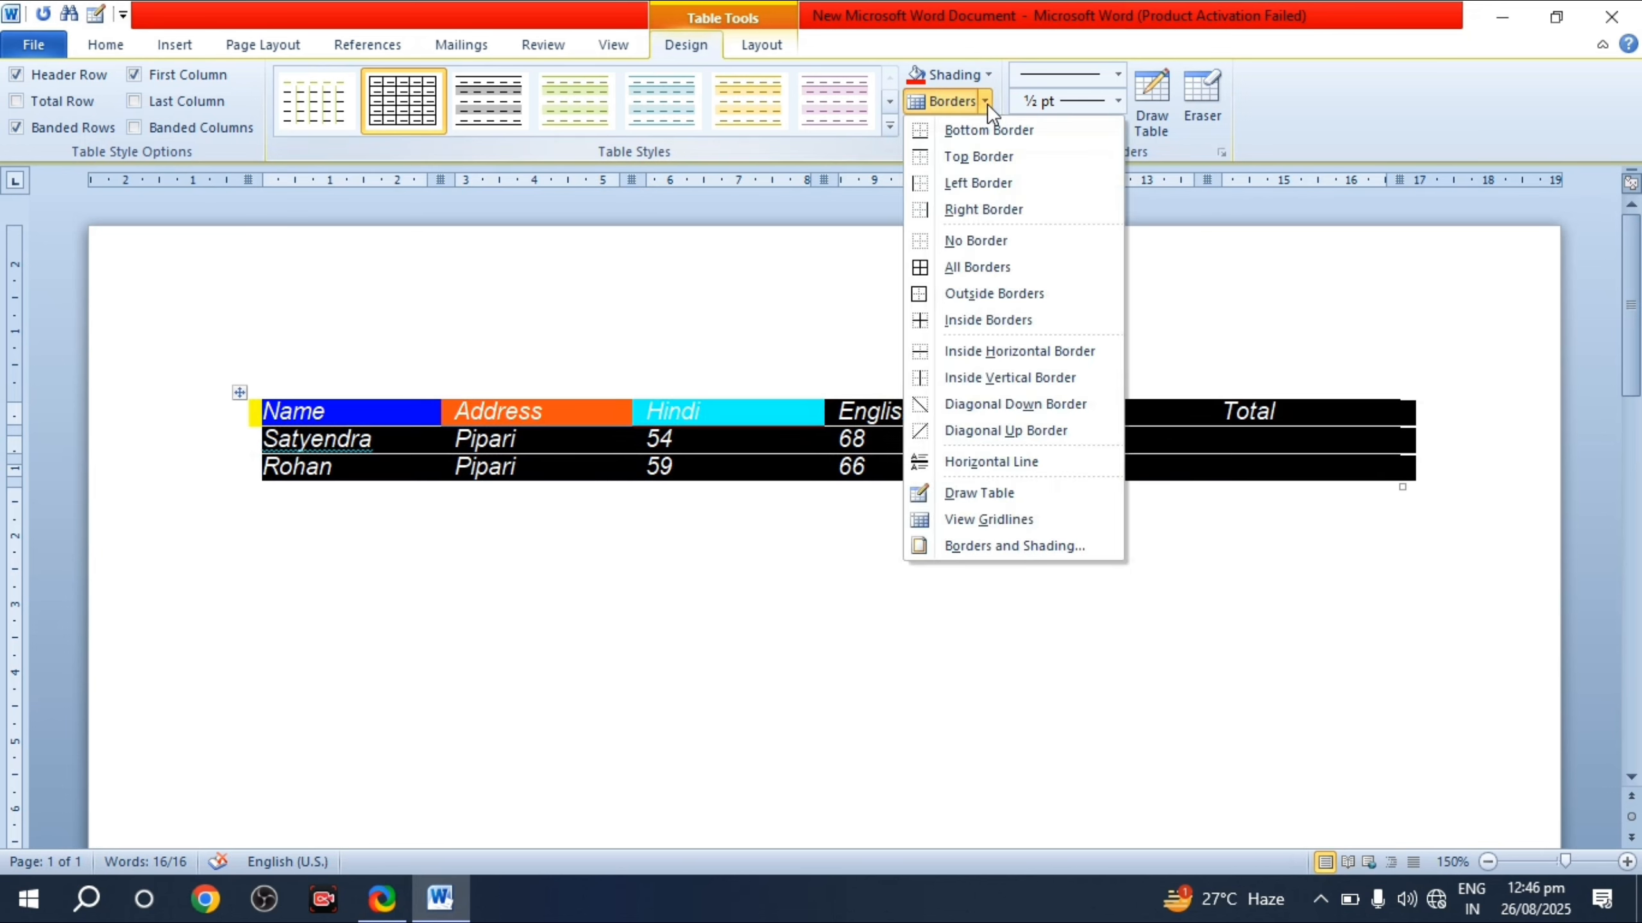
left_click(997, 547)
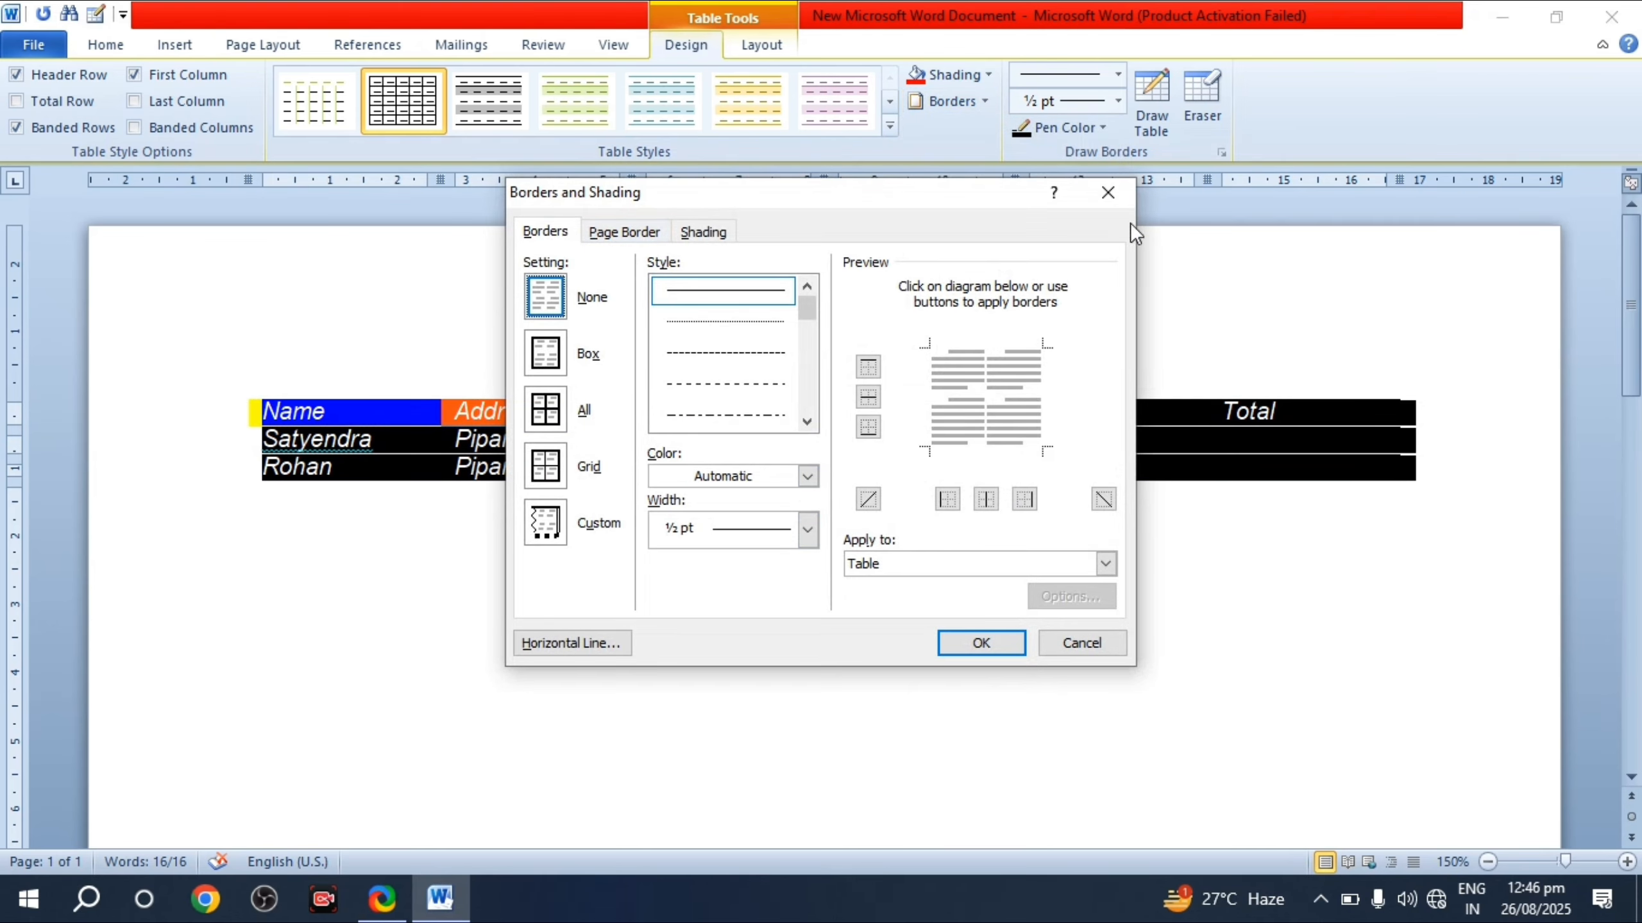
left_click(1116, 189)
left_click(264, 46)
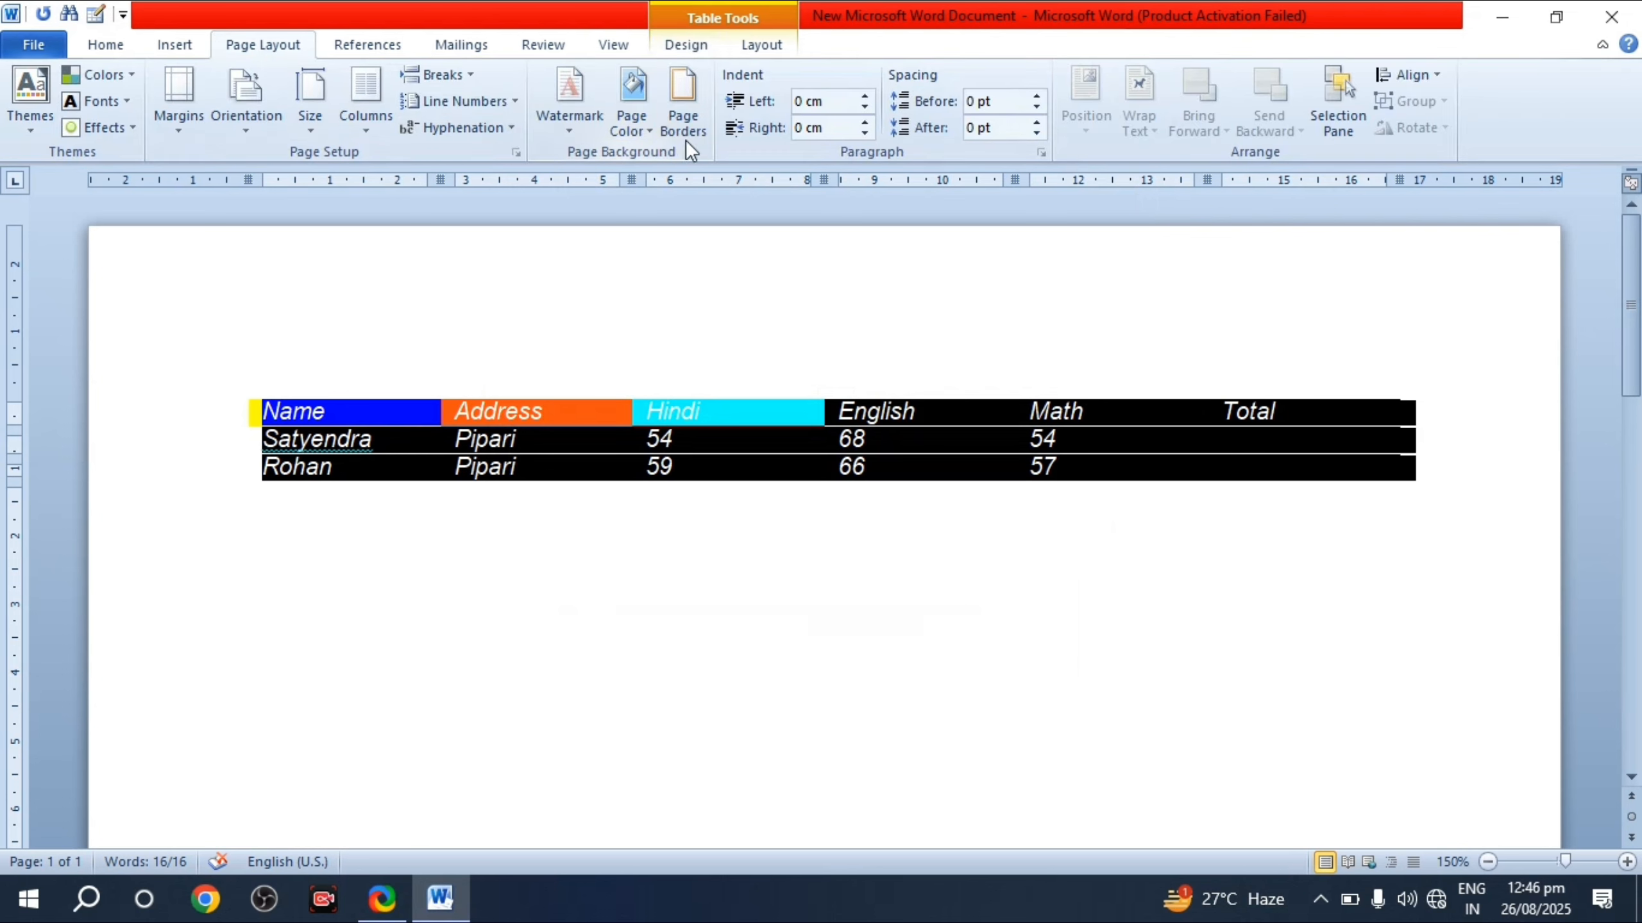
left_click(183, 45)
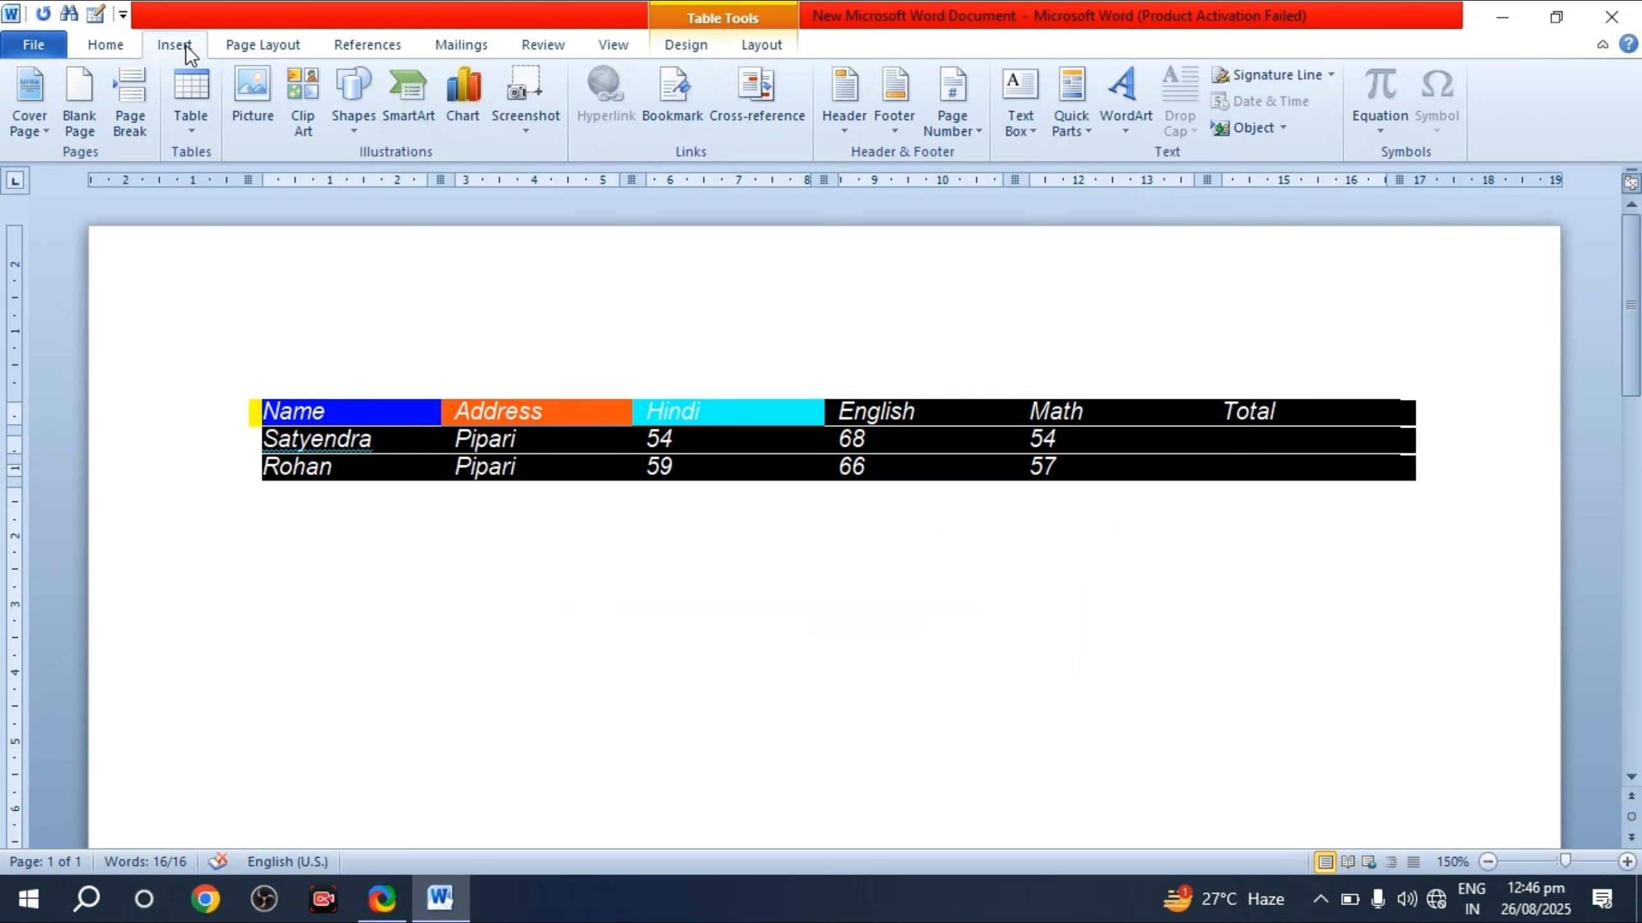
Step: Apply All Borders to the whole marks table again and deselect it
left_click(686, 47)
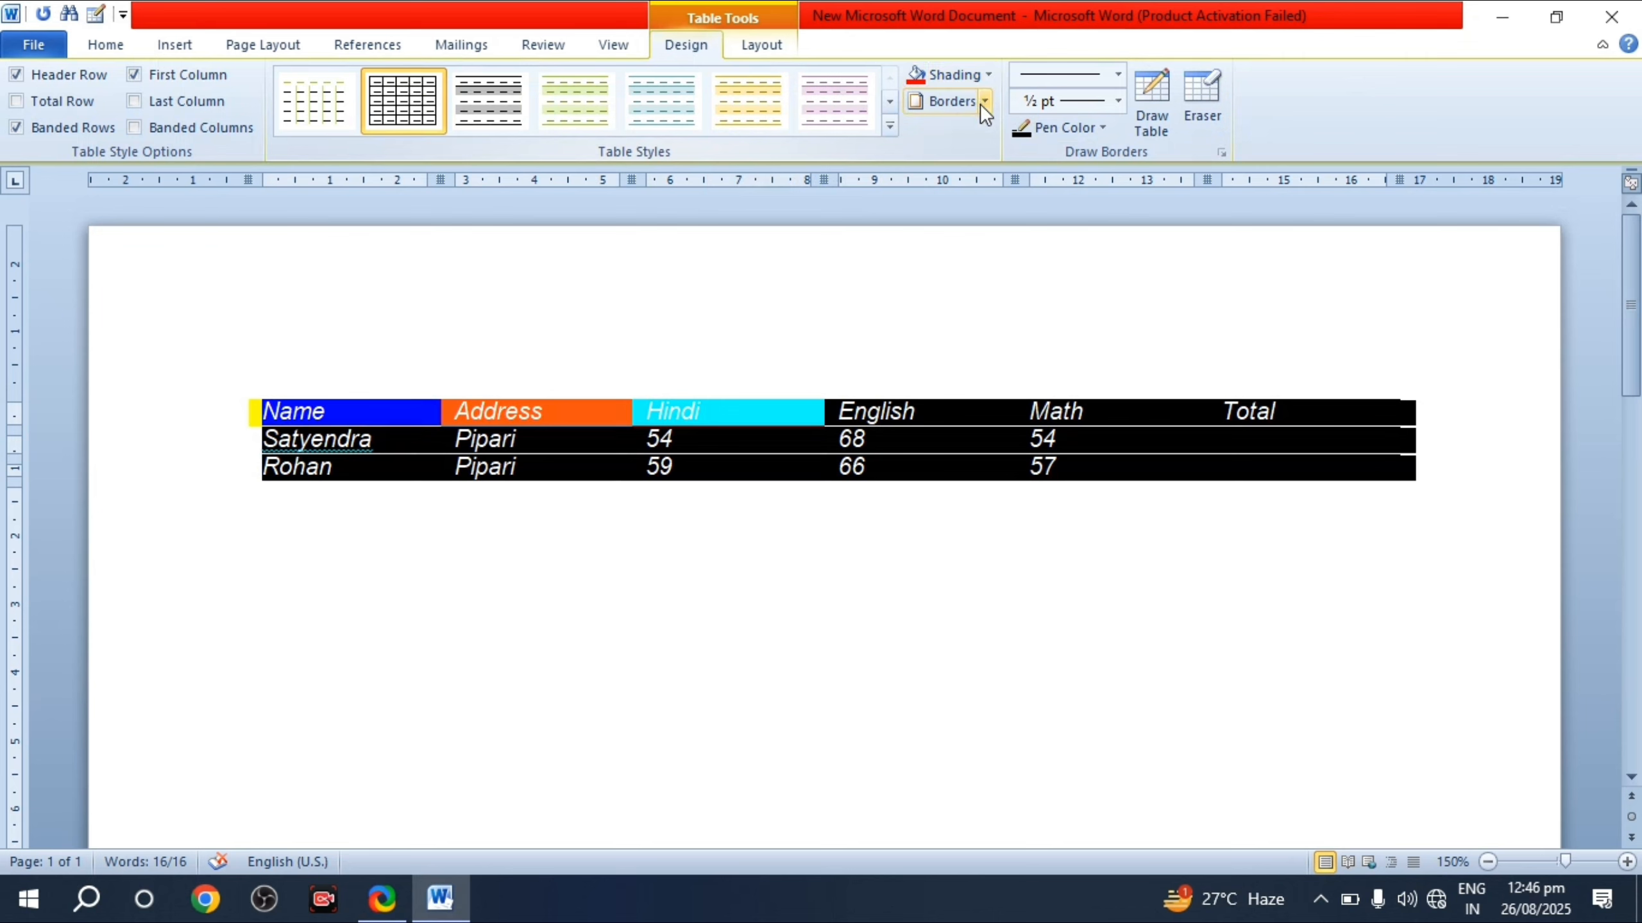
left_click(984, 101)
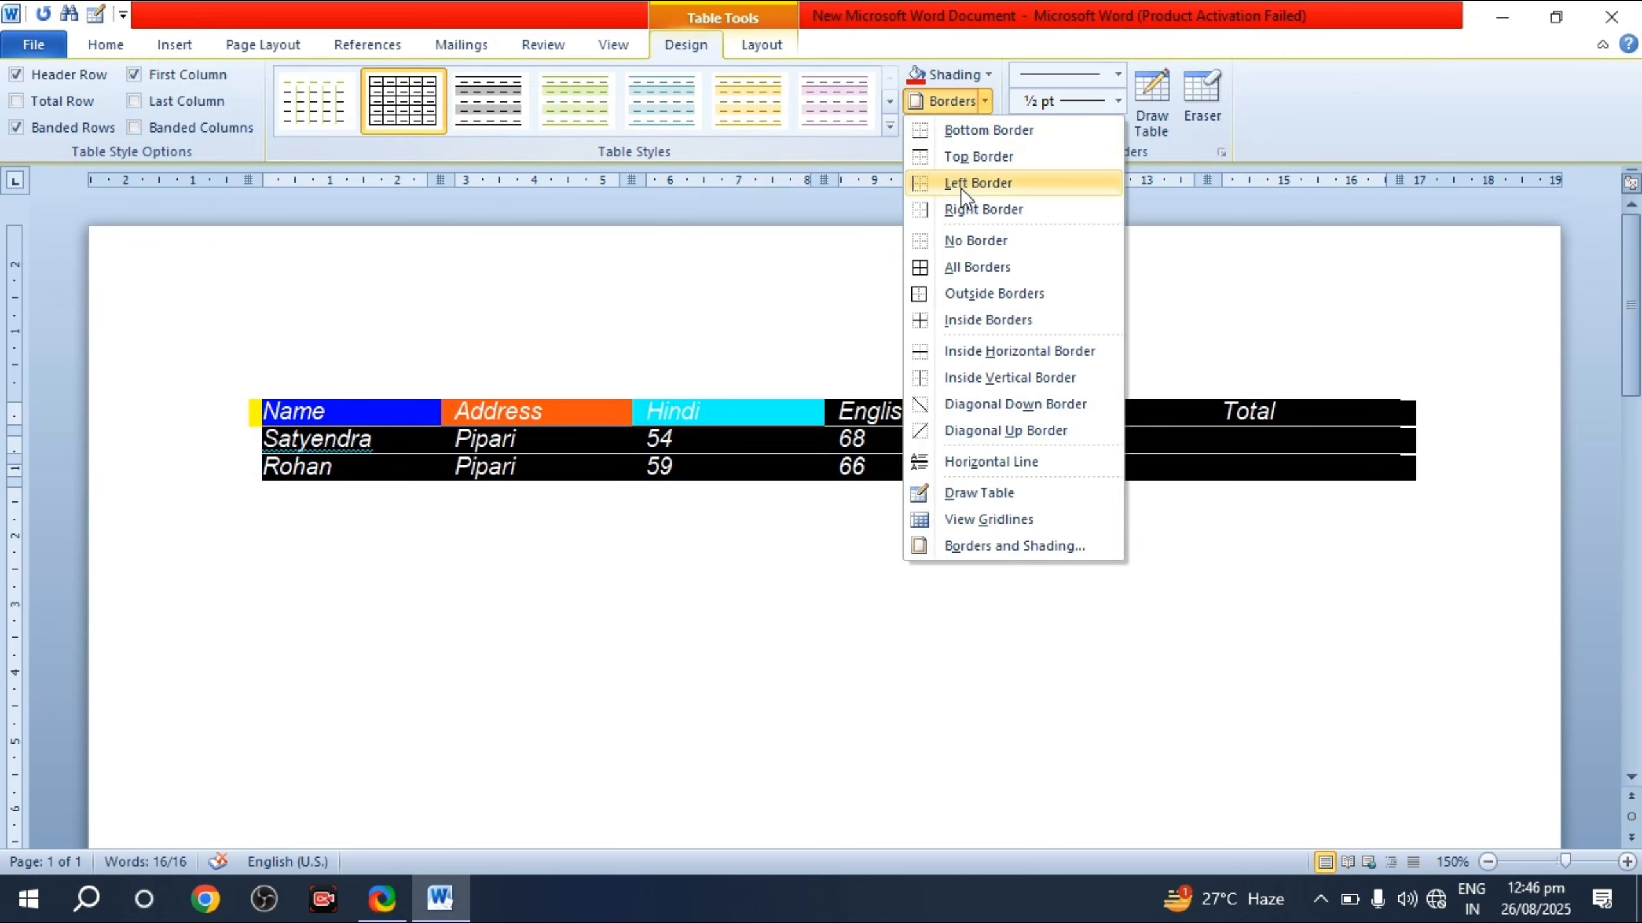
left_click(933, 265)
left_click(696, 318)
left_click(912, 432)
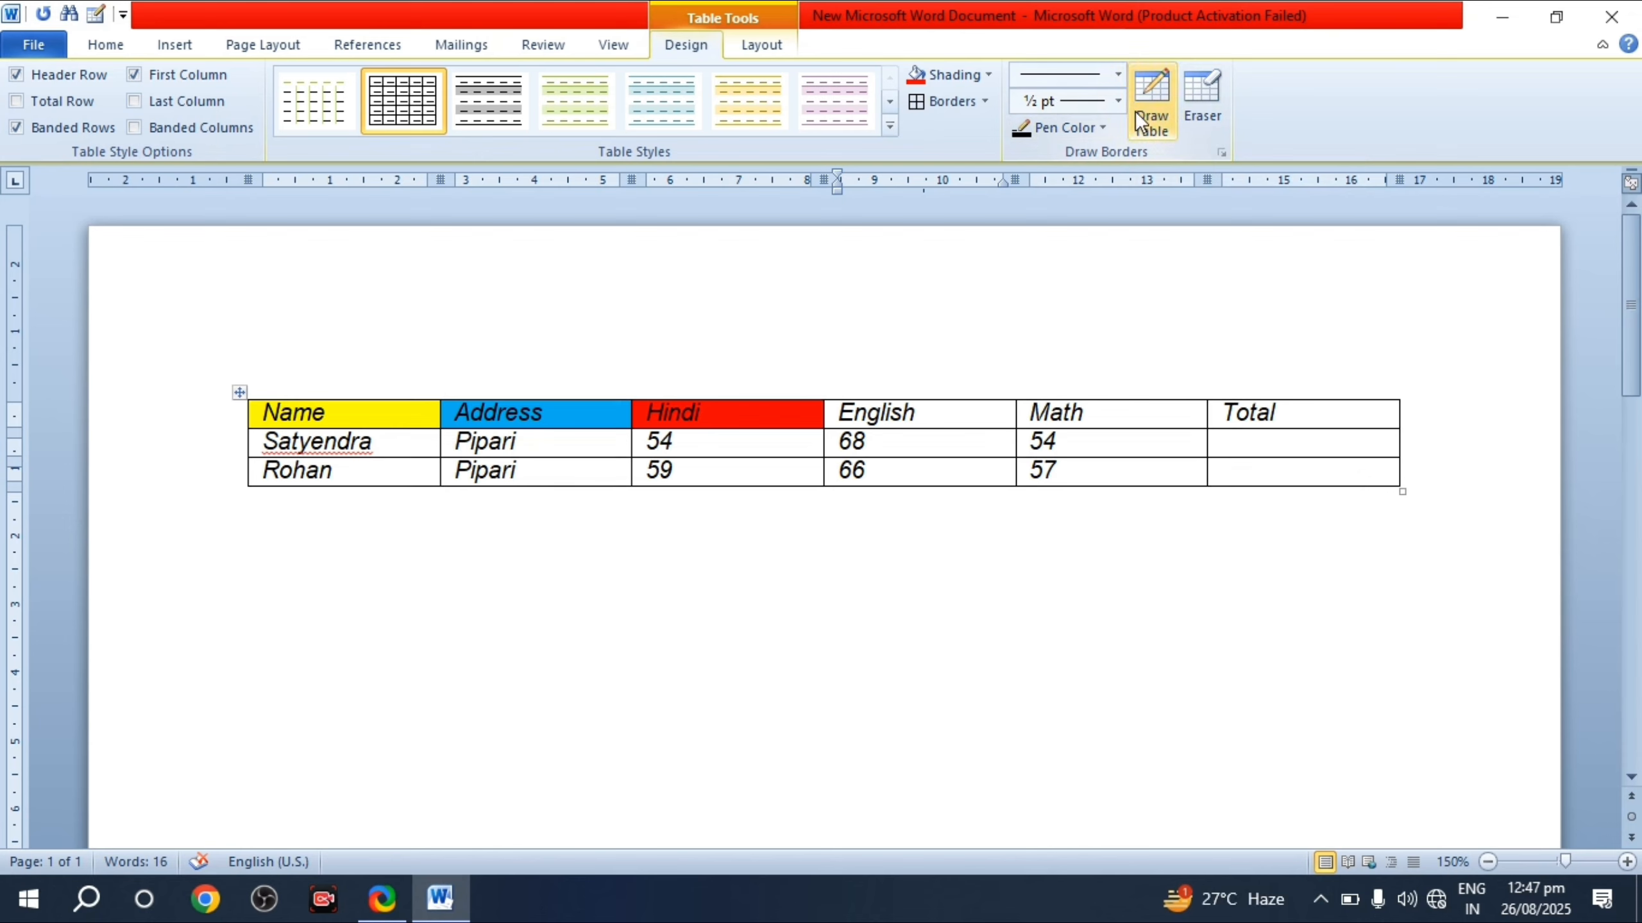
Step: Set the Draw Table pen to a thick-and-thin double line style, 1 ½ pt weight and red pen color
left_click(1146, 87)
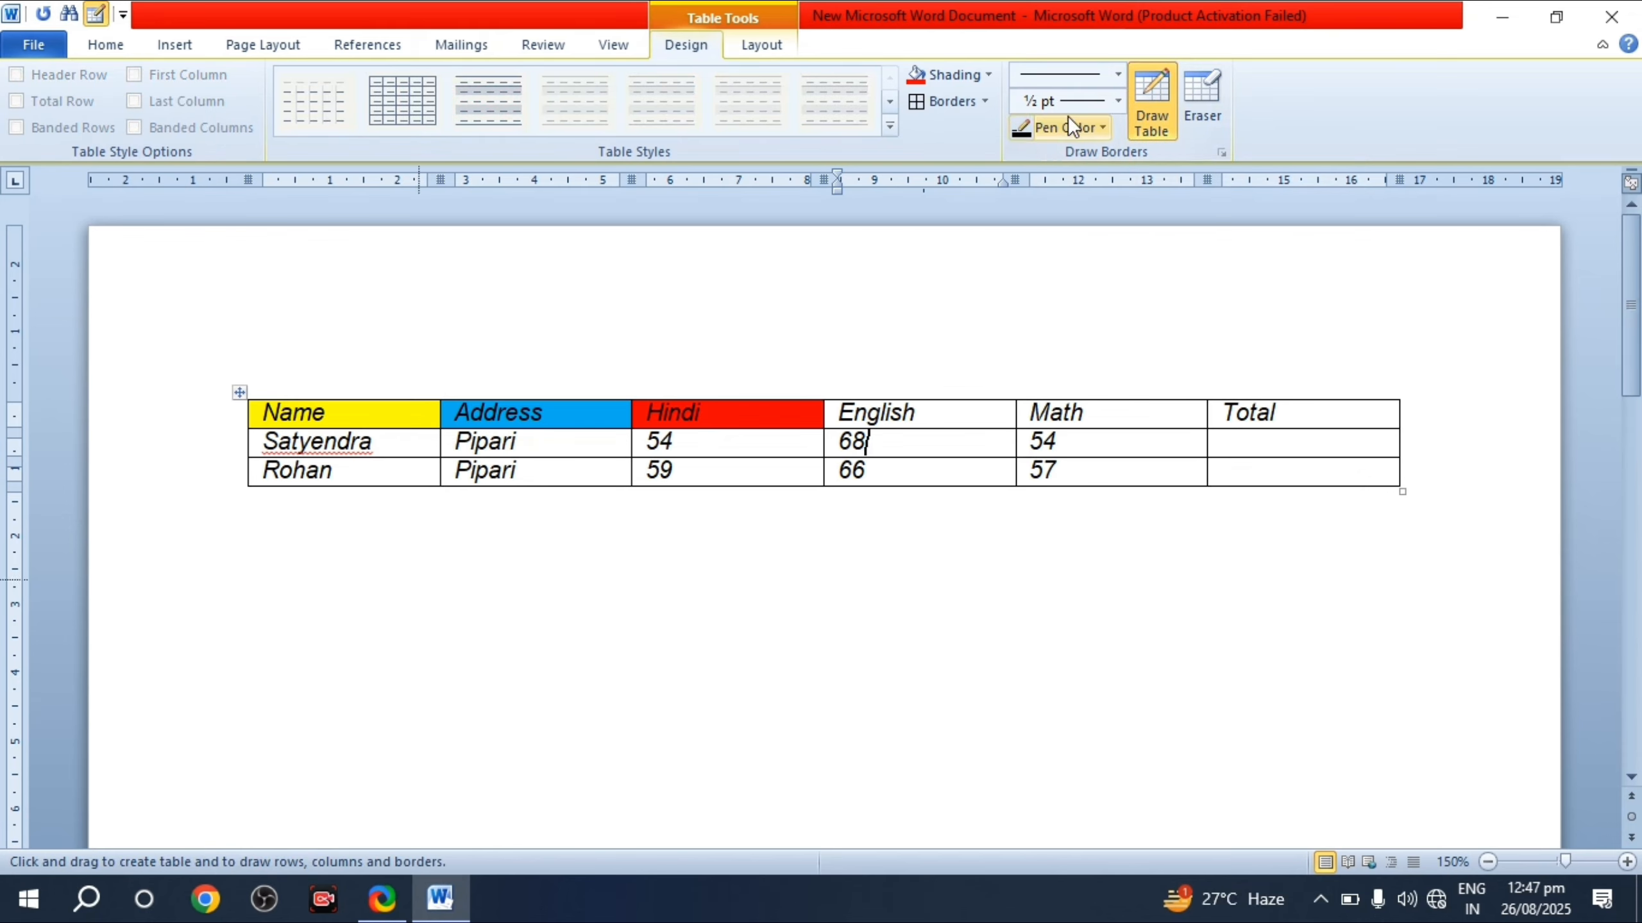
left_click(1118, 73)
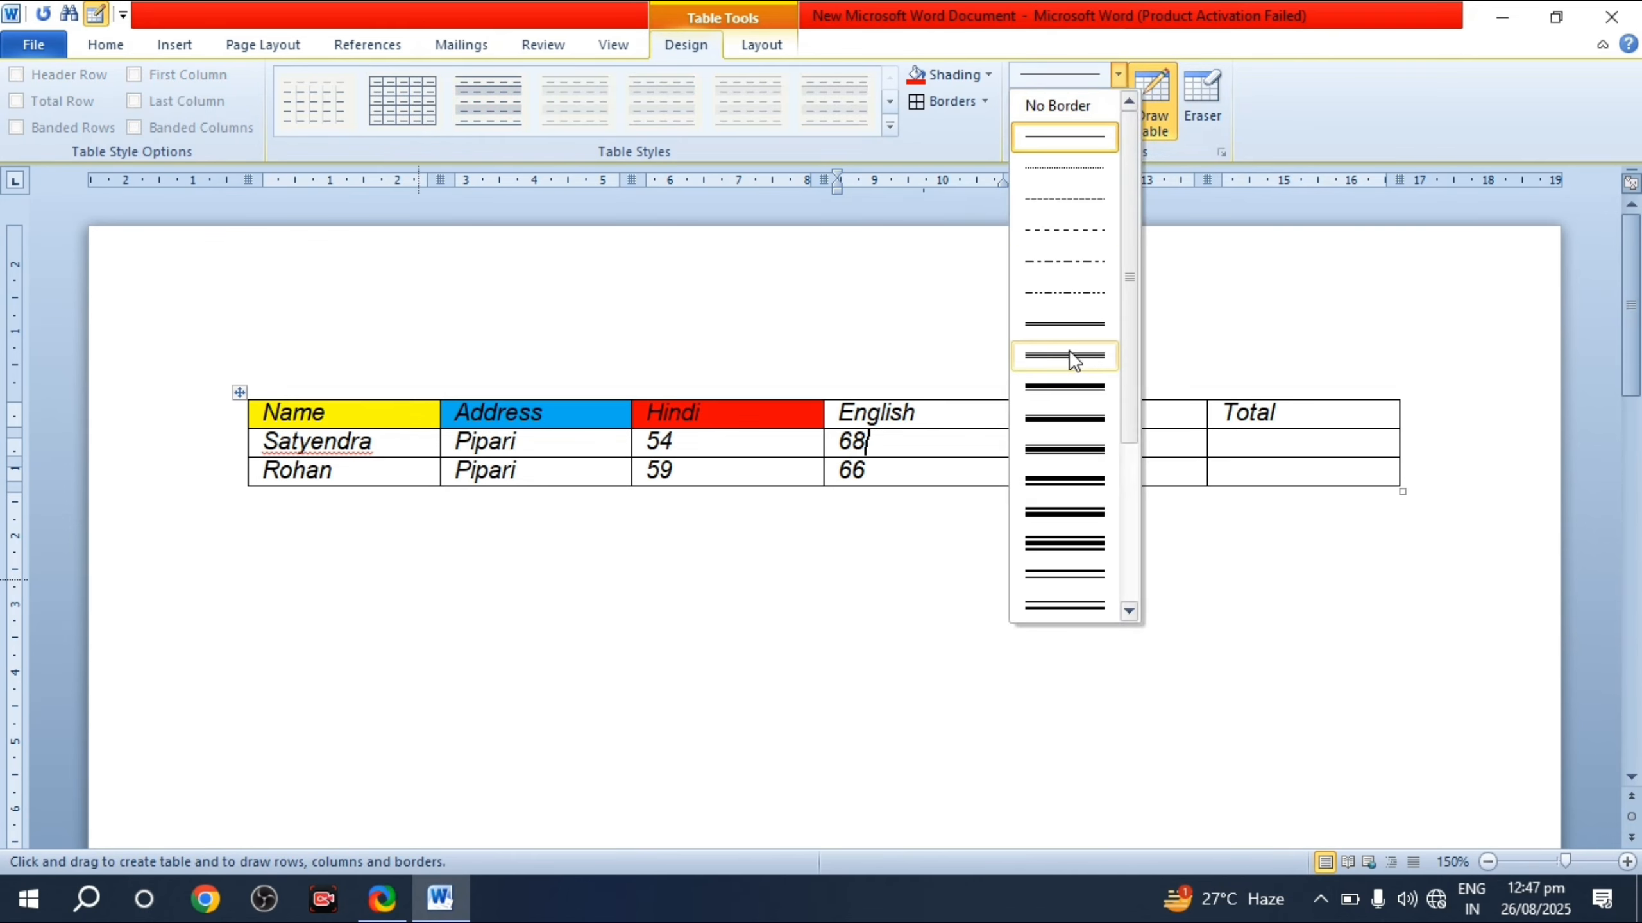
left_click(1051, 388)
left_click(1118, 102)
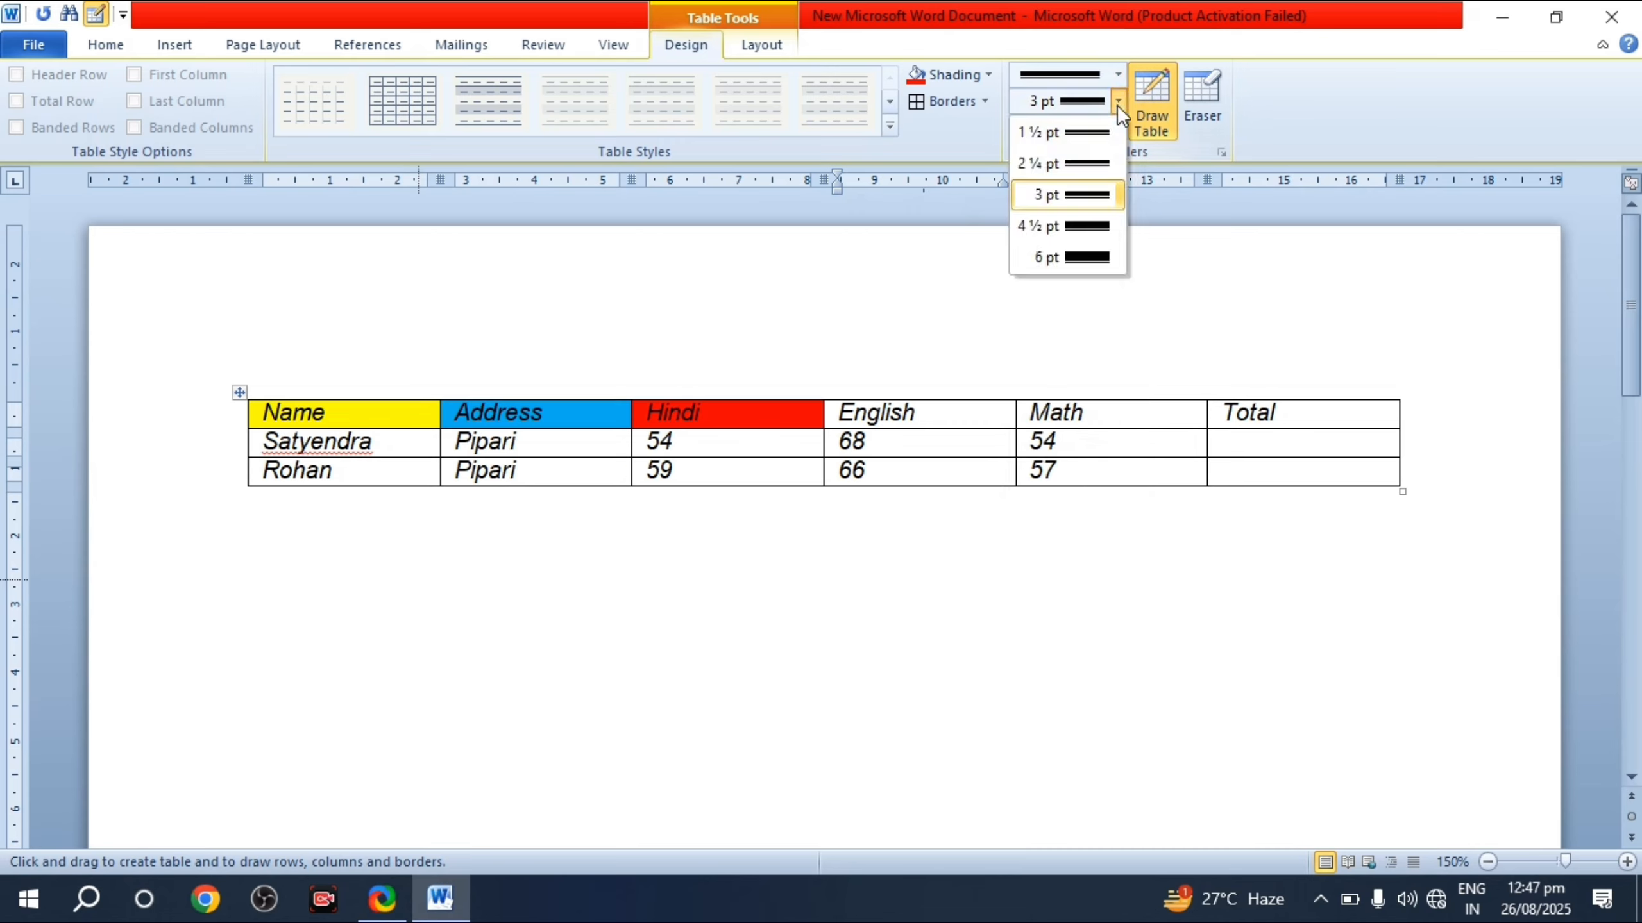
left_click(1080, 134)
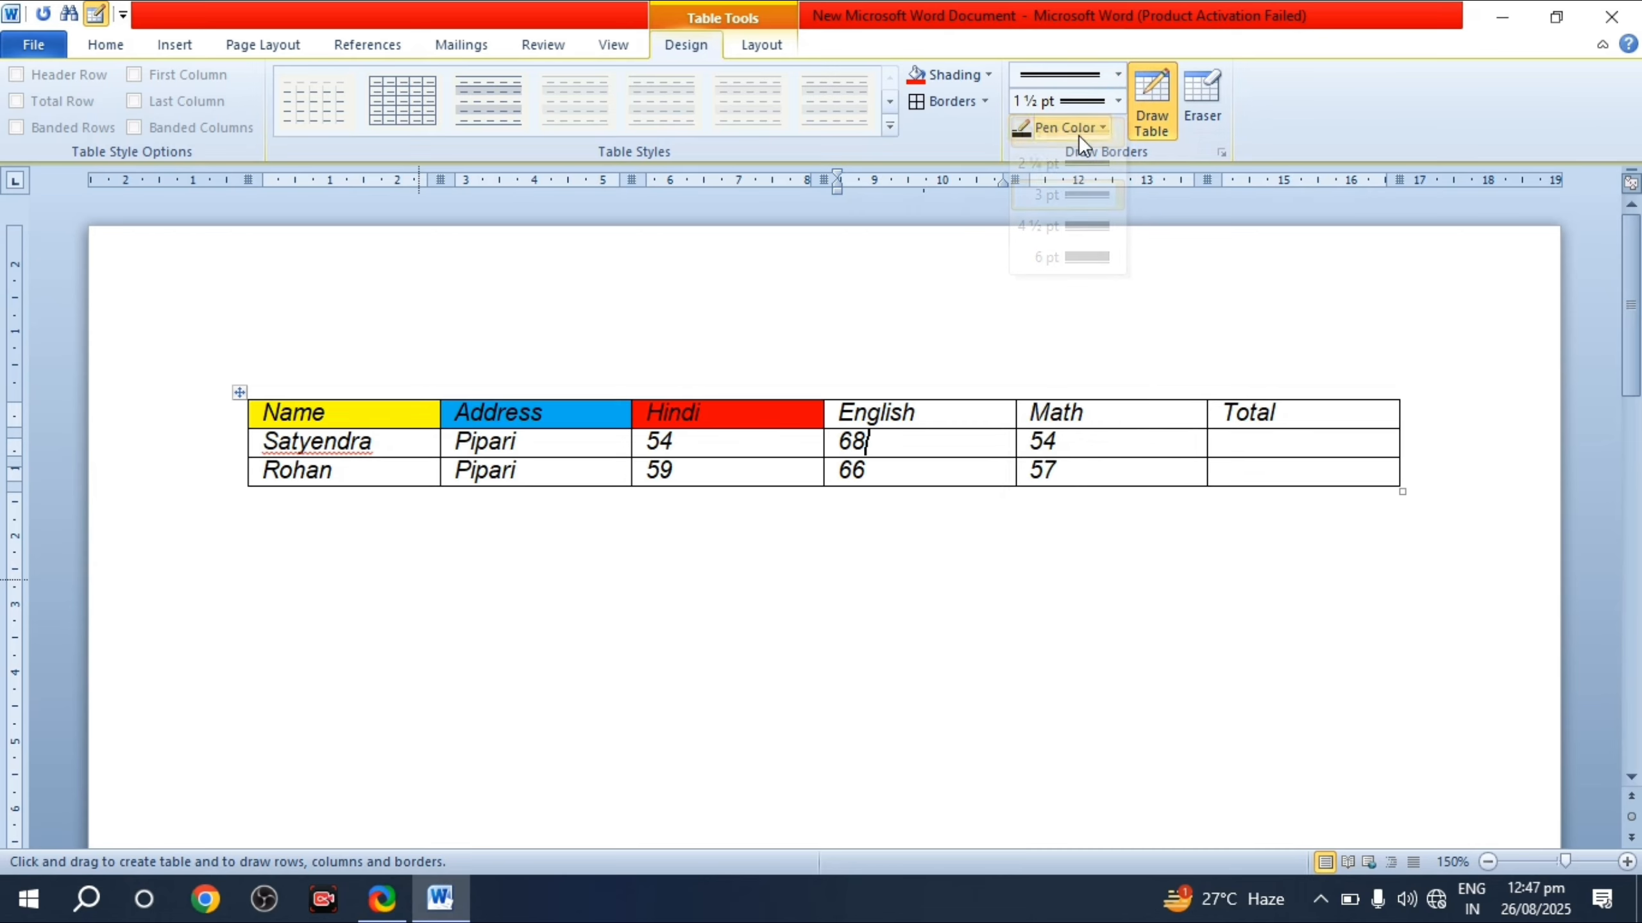
left_click(1076, 131)
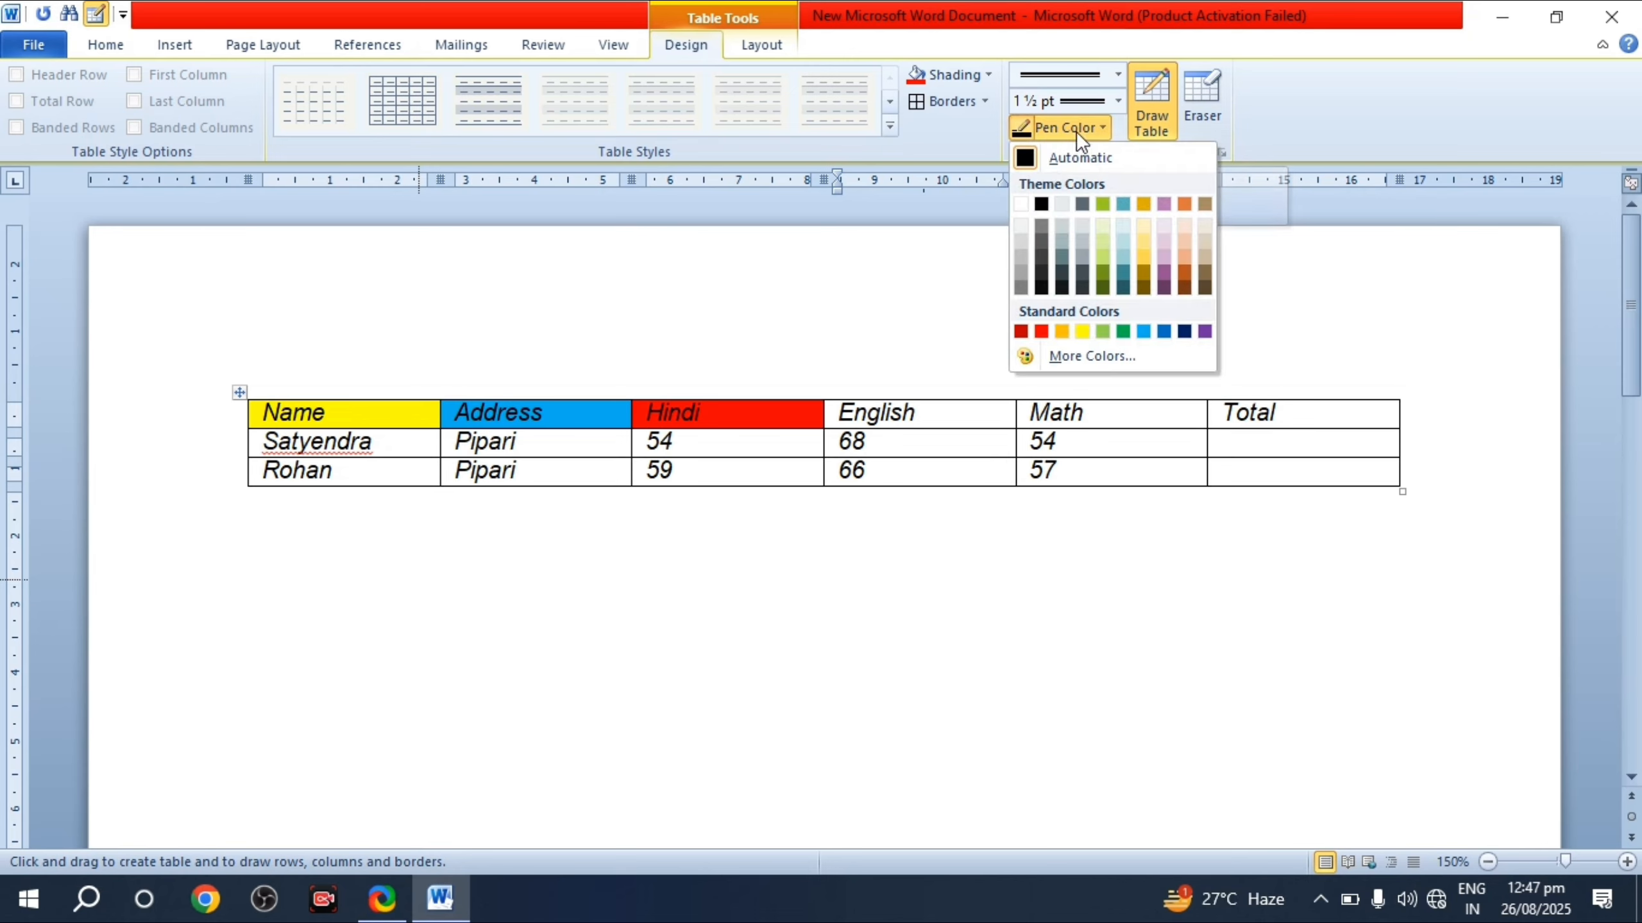
left_click(1041, 331)
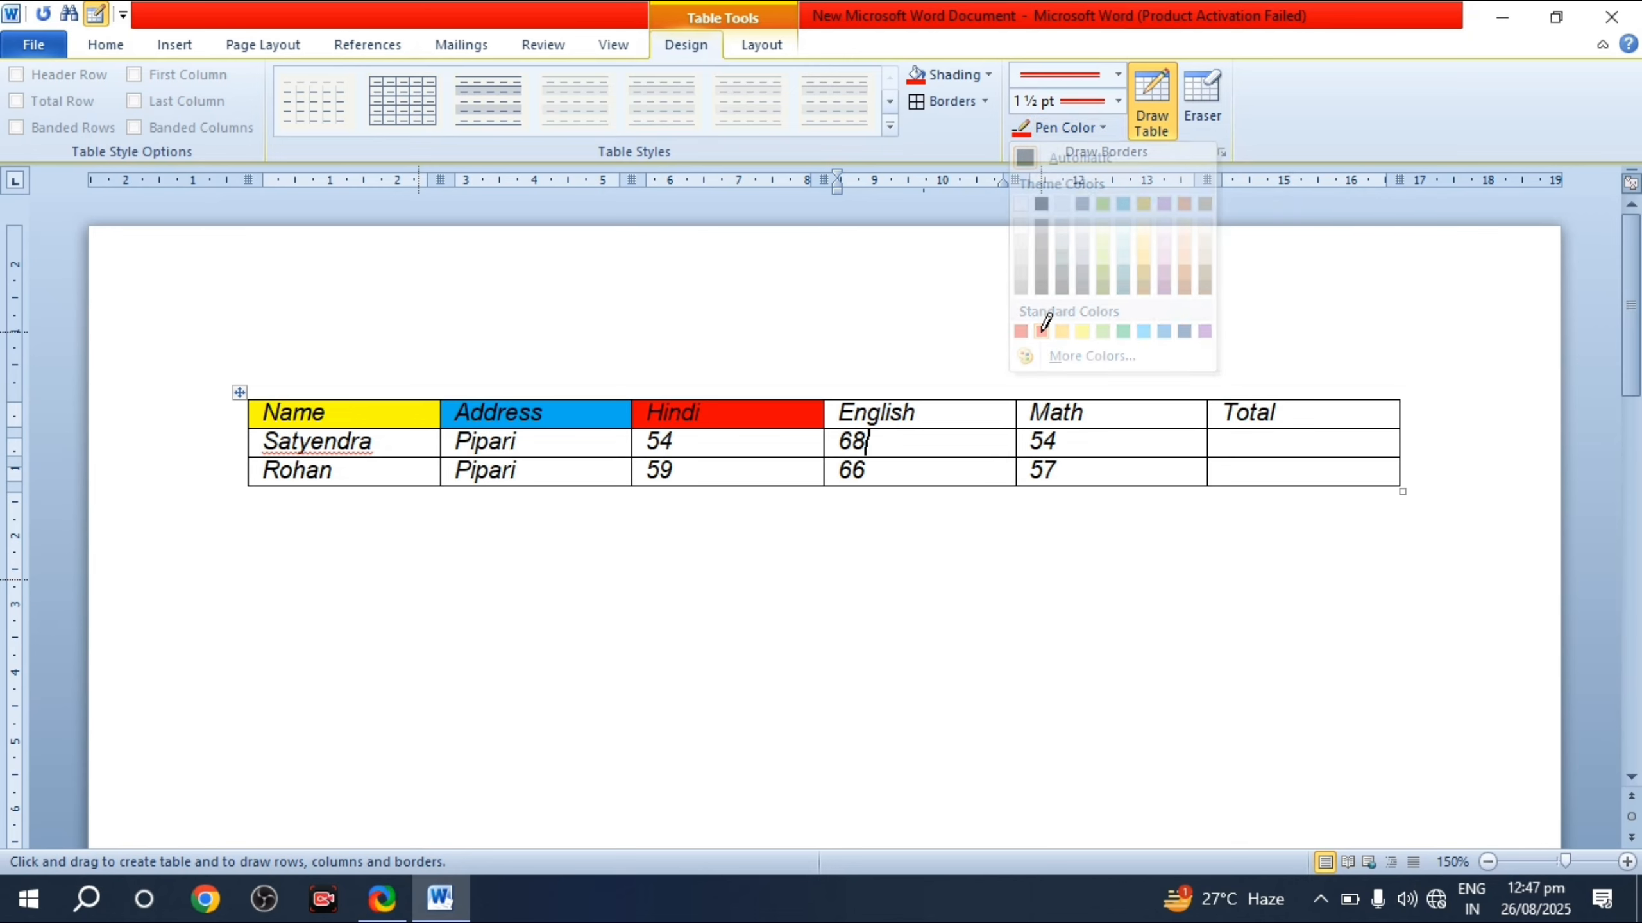
scroll(539, 524, "down", 2)
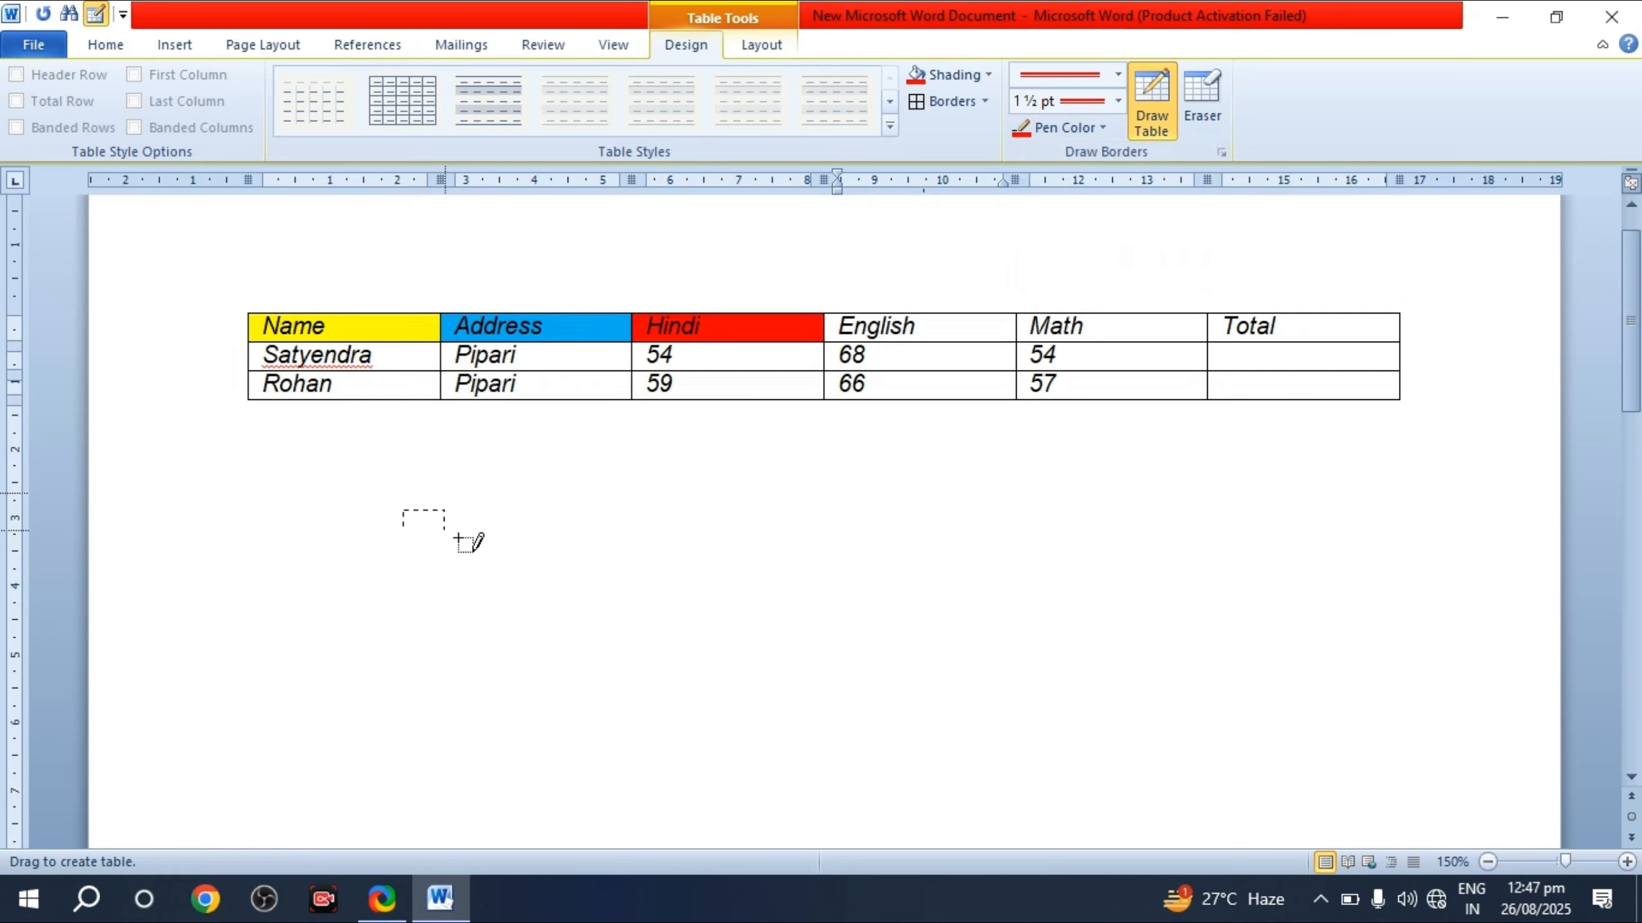
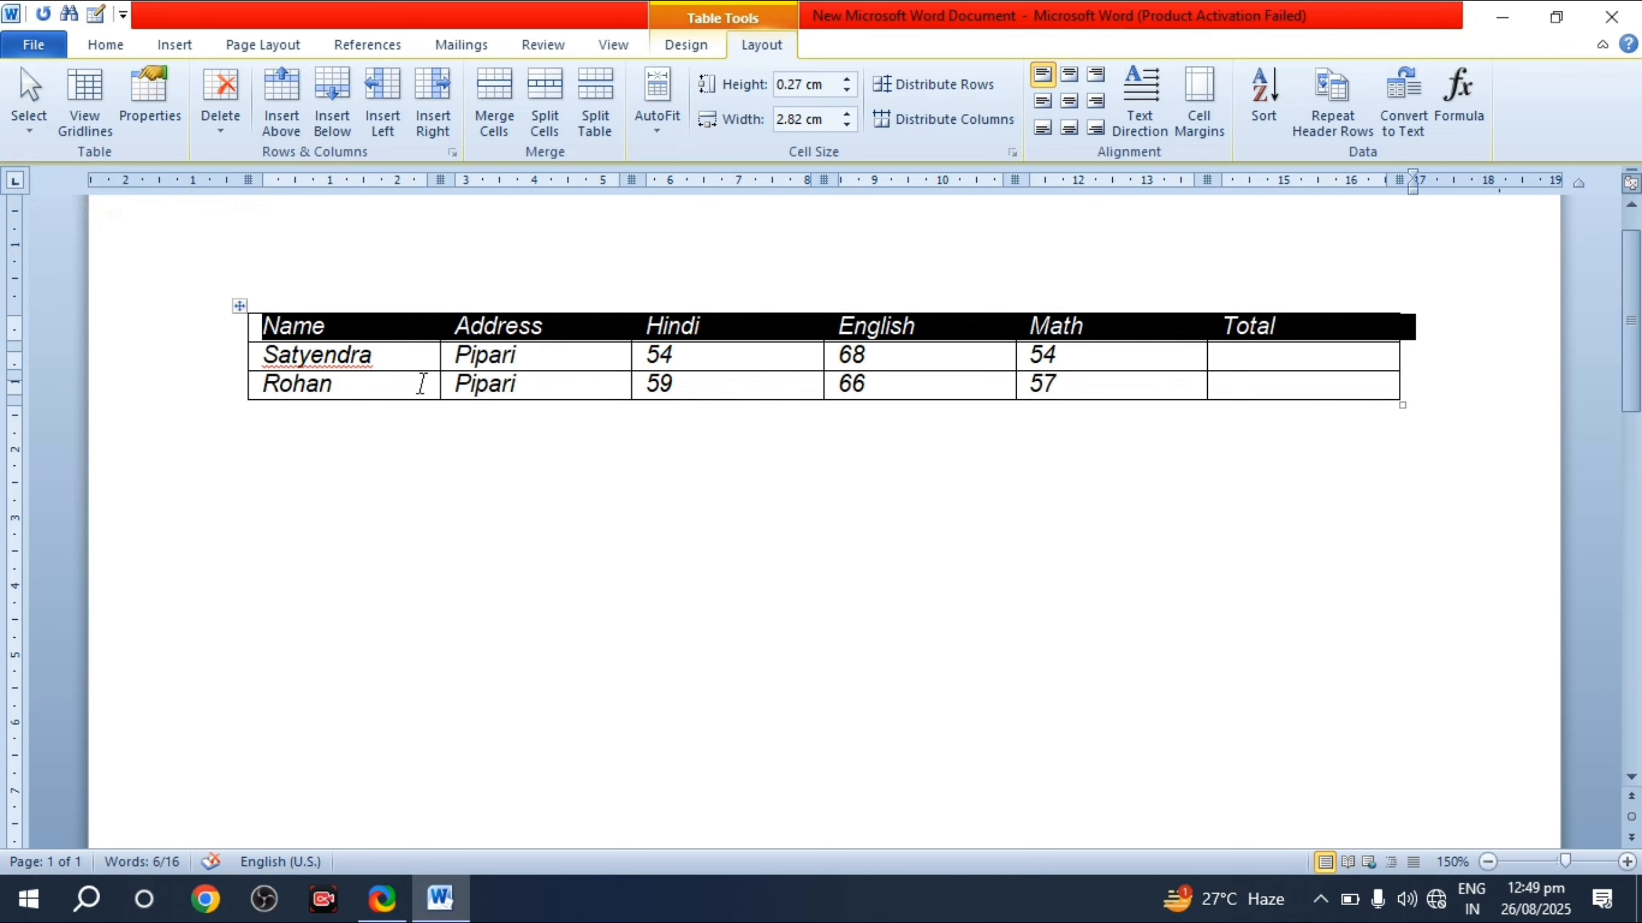
Step: Select the whole marks table with Select Table and with its move handle, and deselect it again
left_click(378, 331)
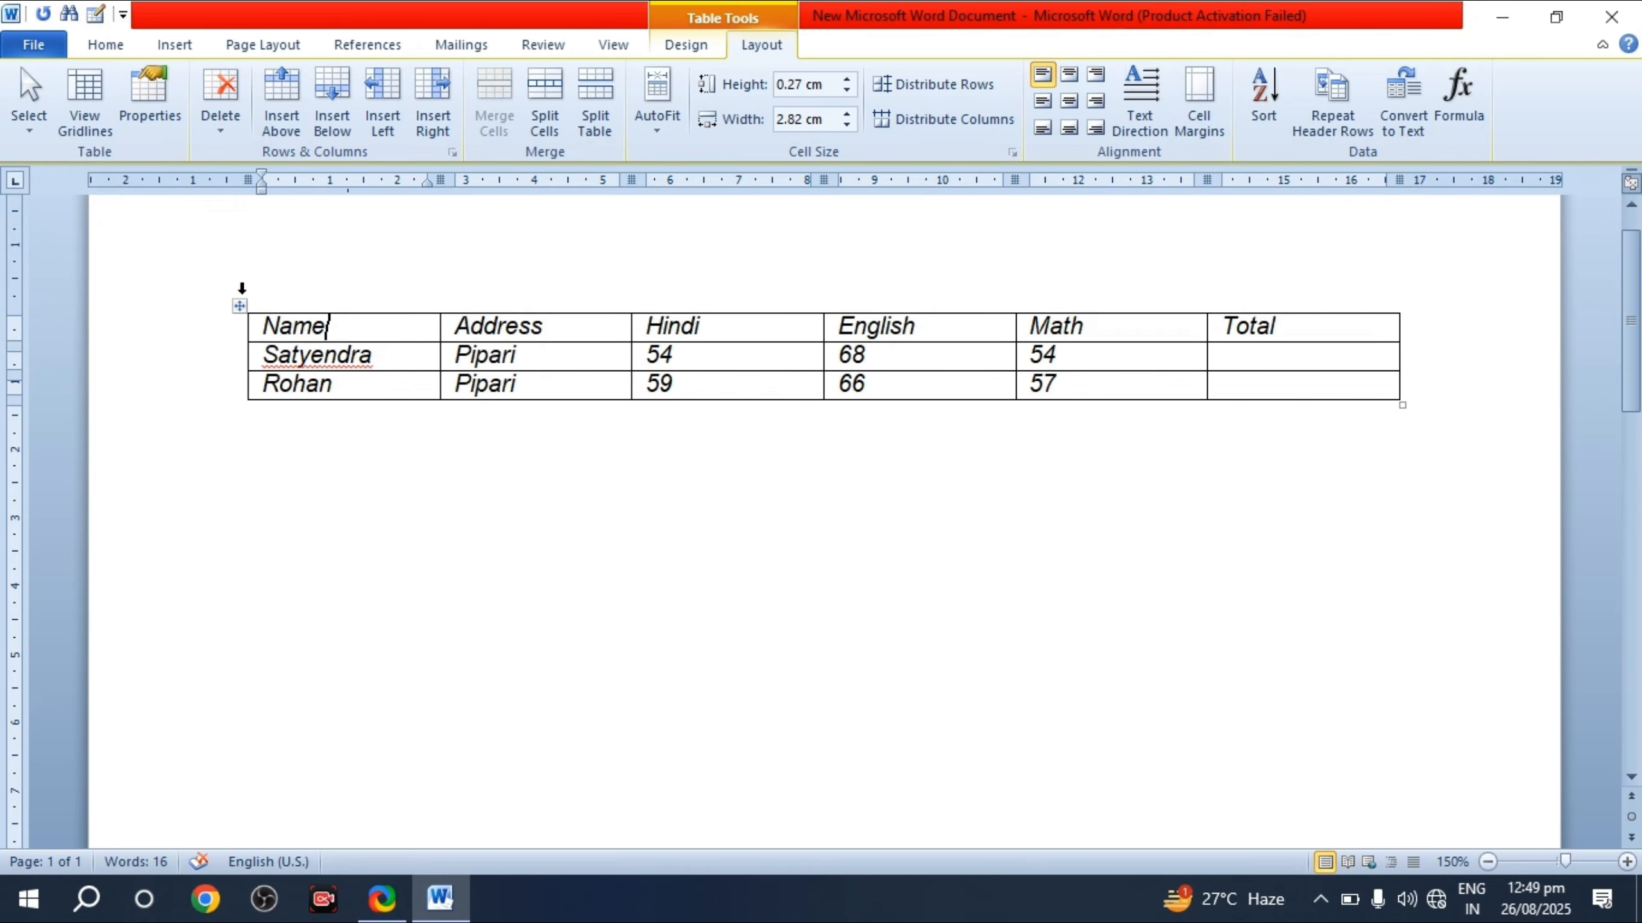
left_click(36, 128)
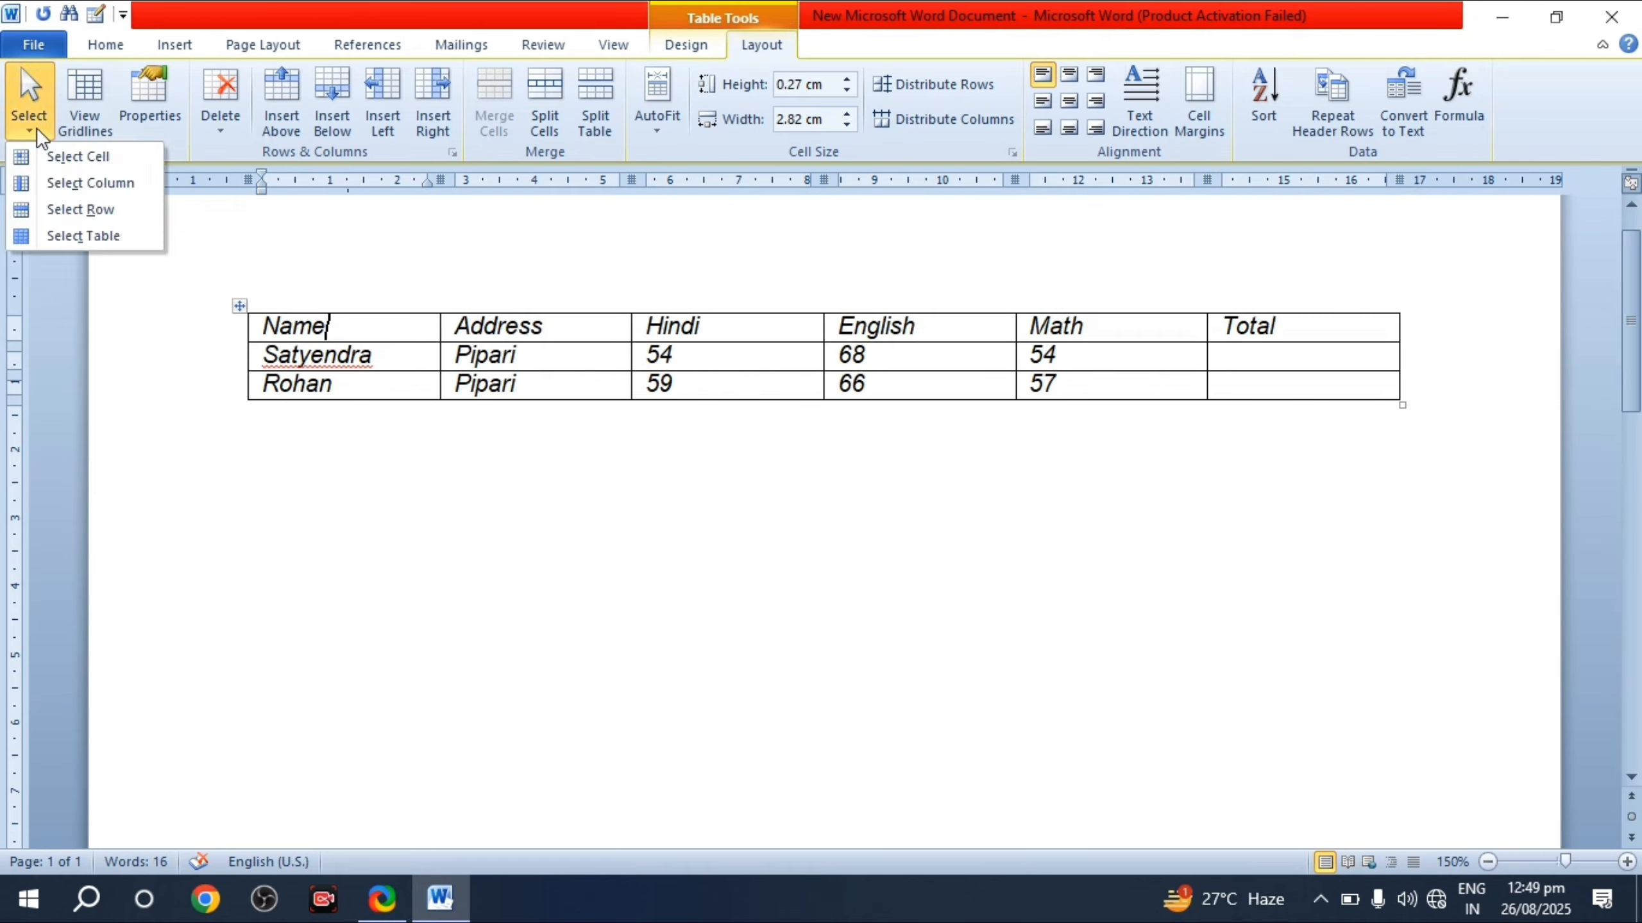
left_click(97, 243)
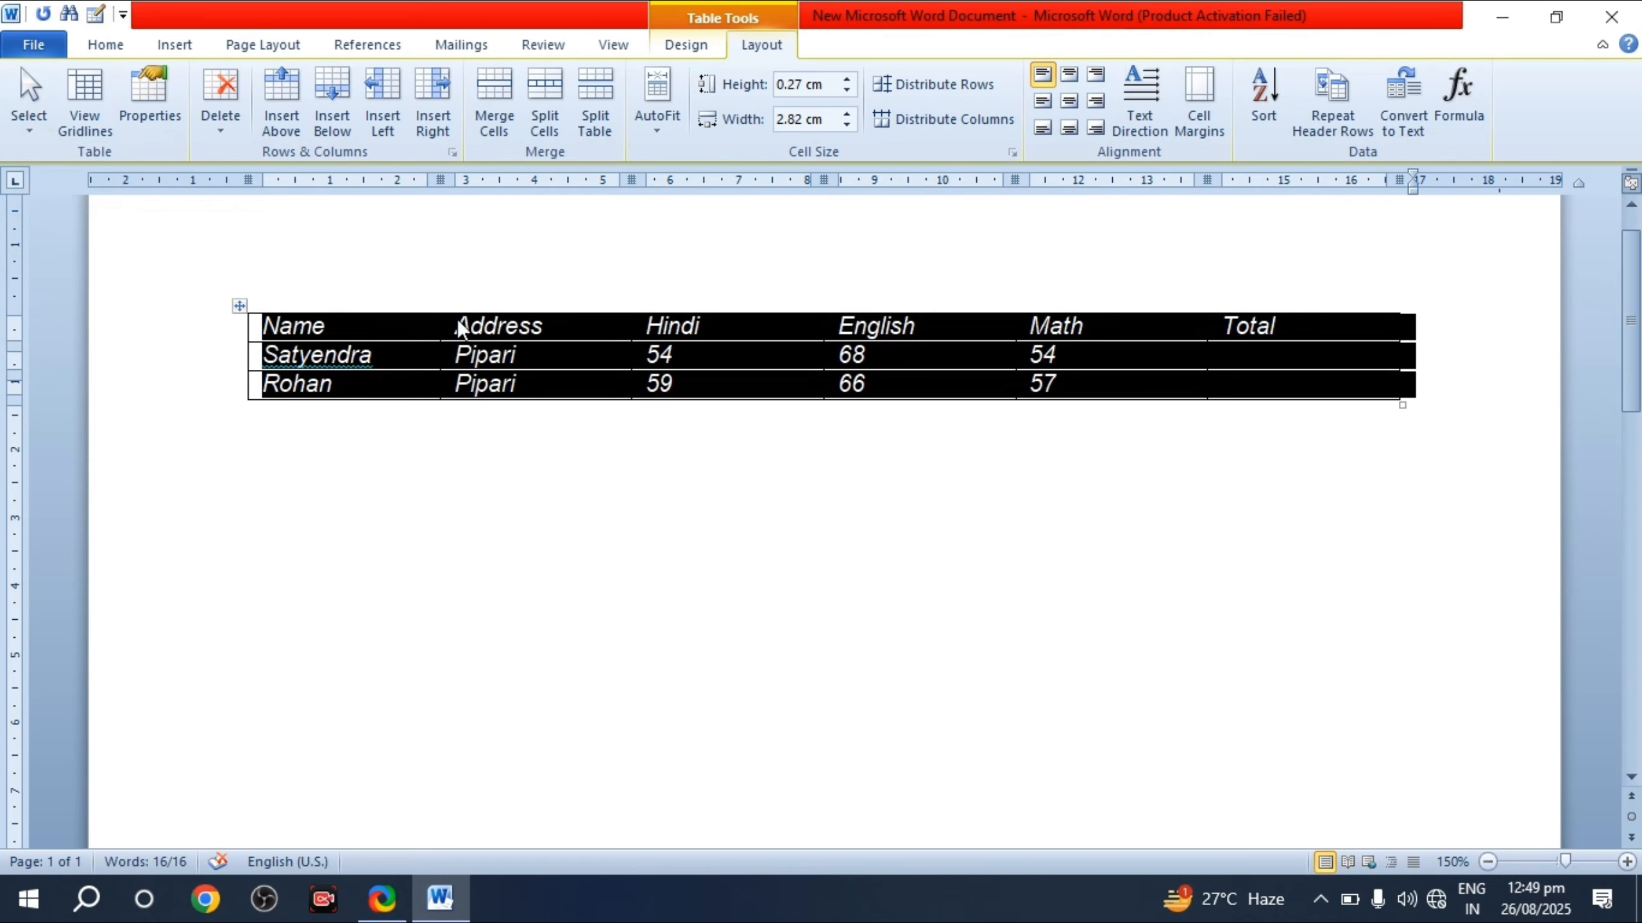
left_click(470, 462)
left_click(239, 306)
left_click(361, 378)
left_click(31, 124)
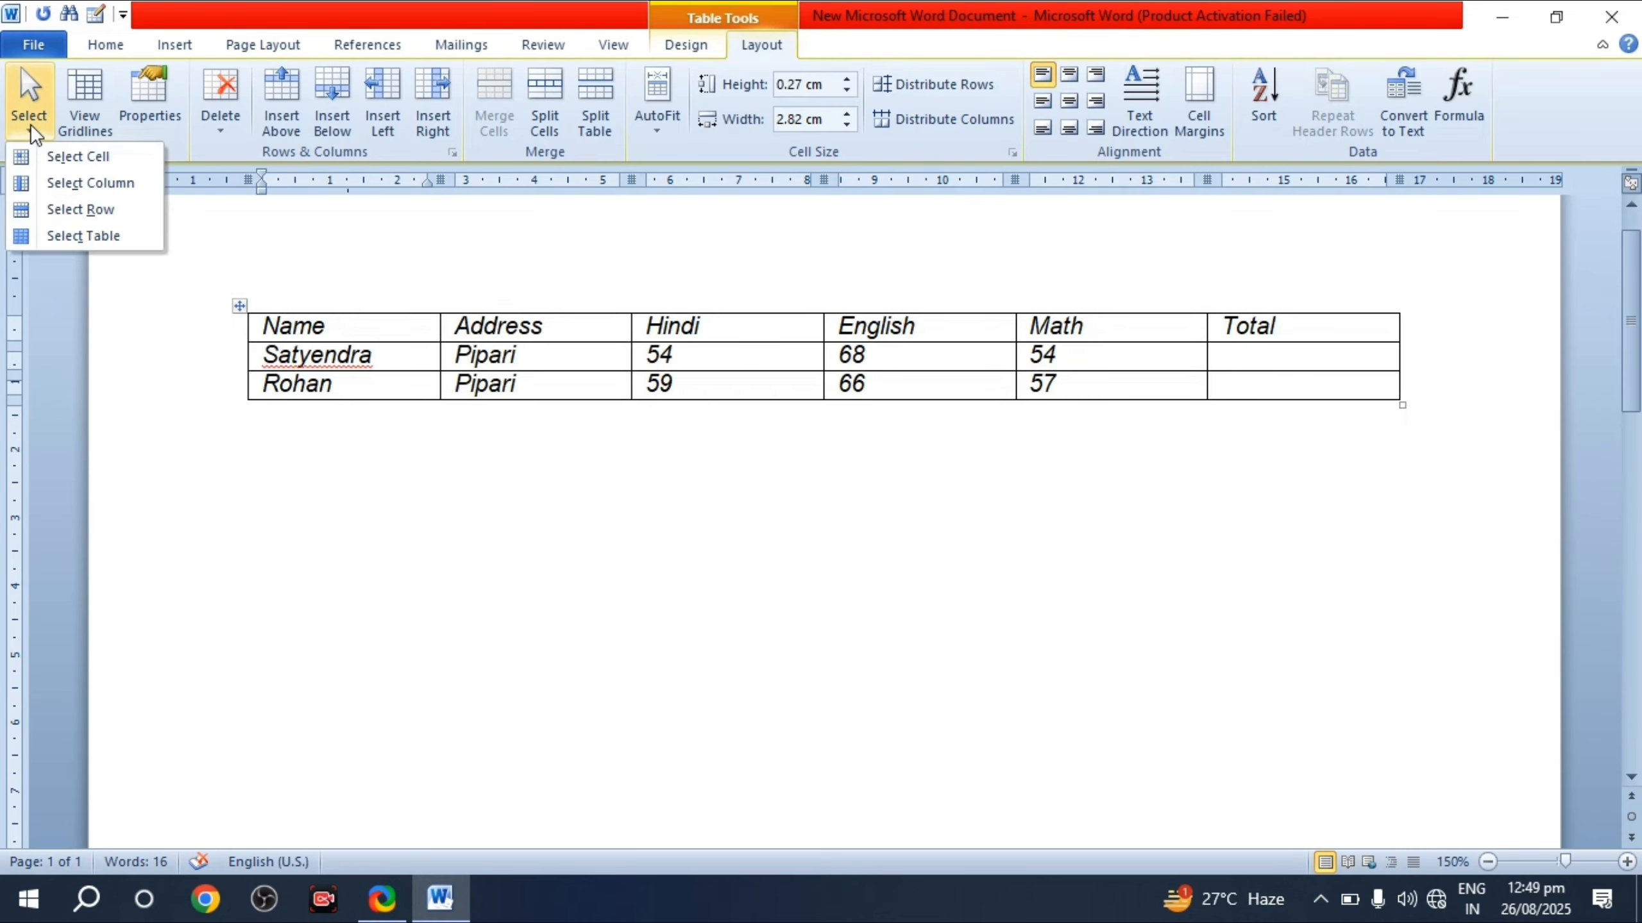
left_click(104, 236)
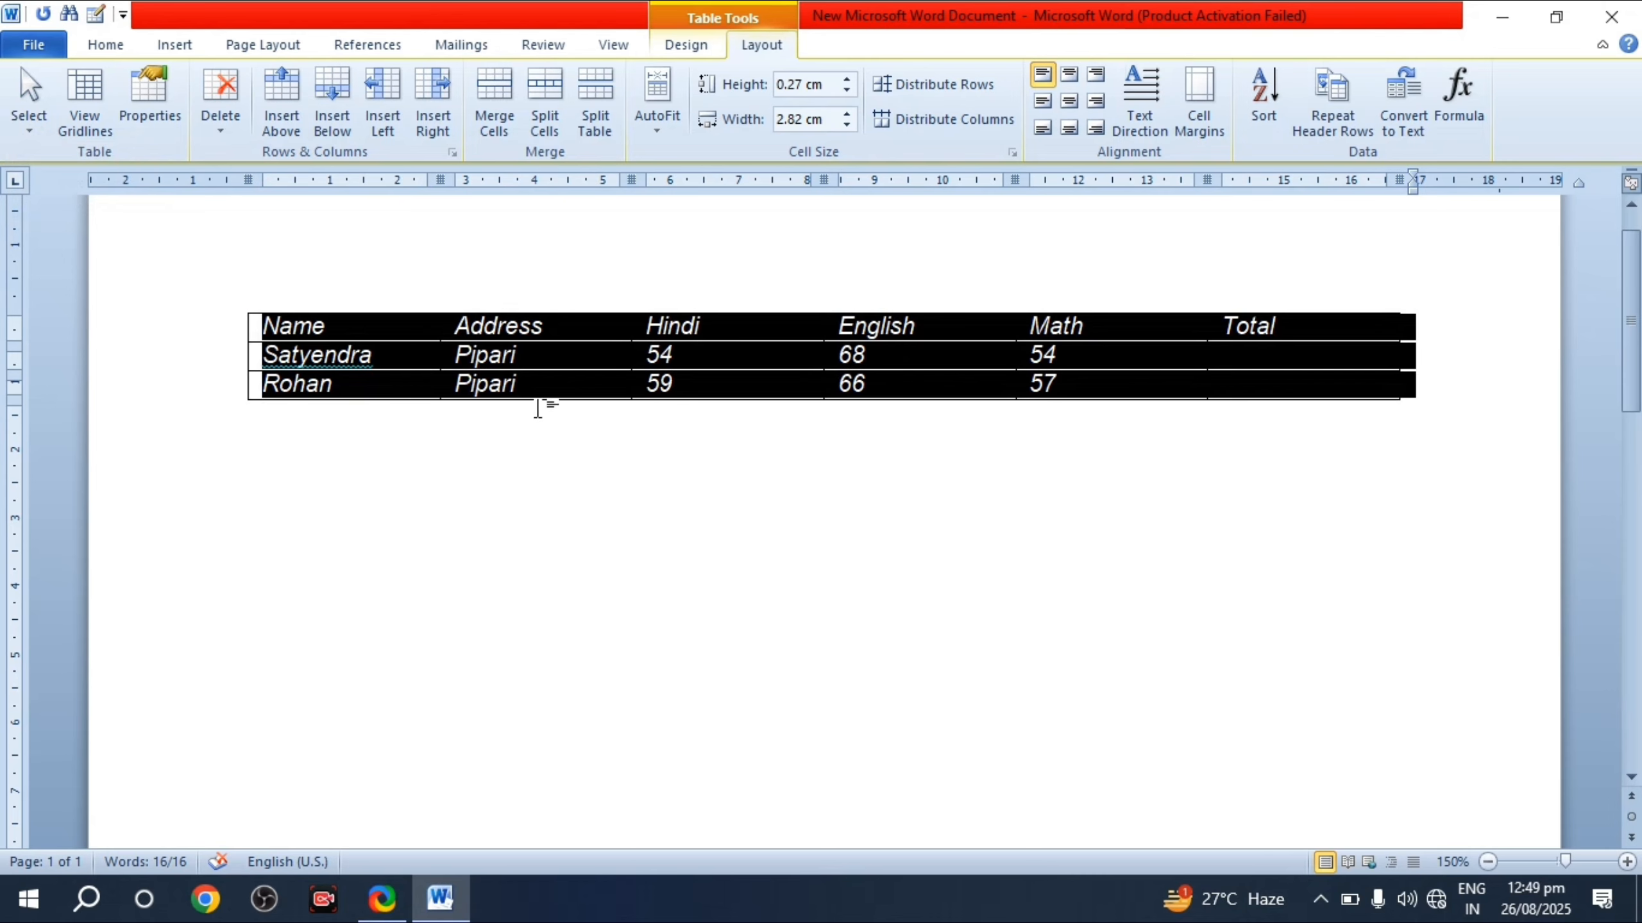
left_click(560, 394)
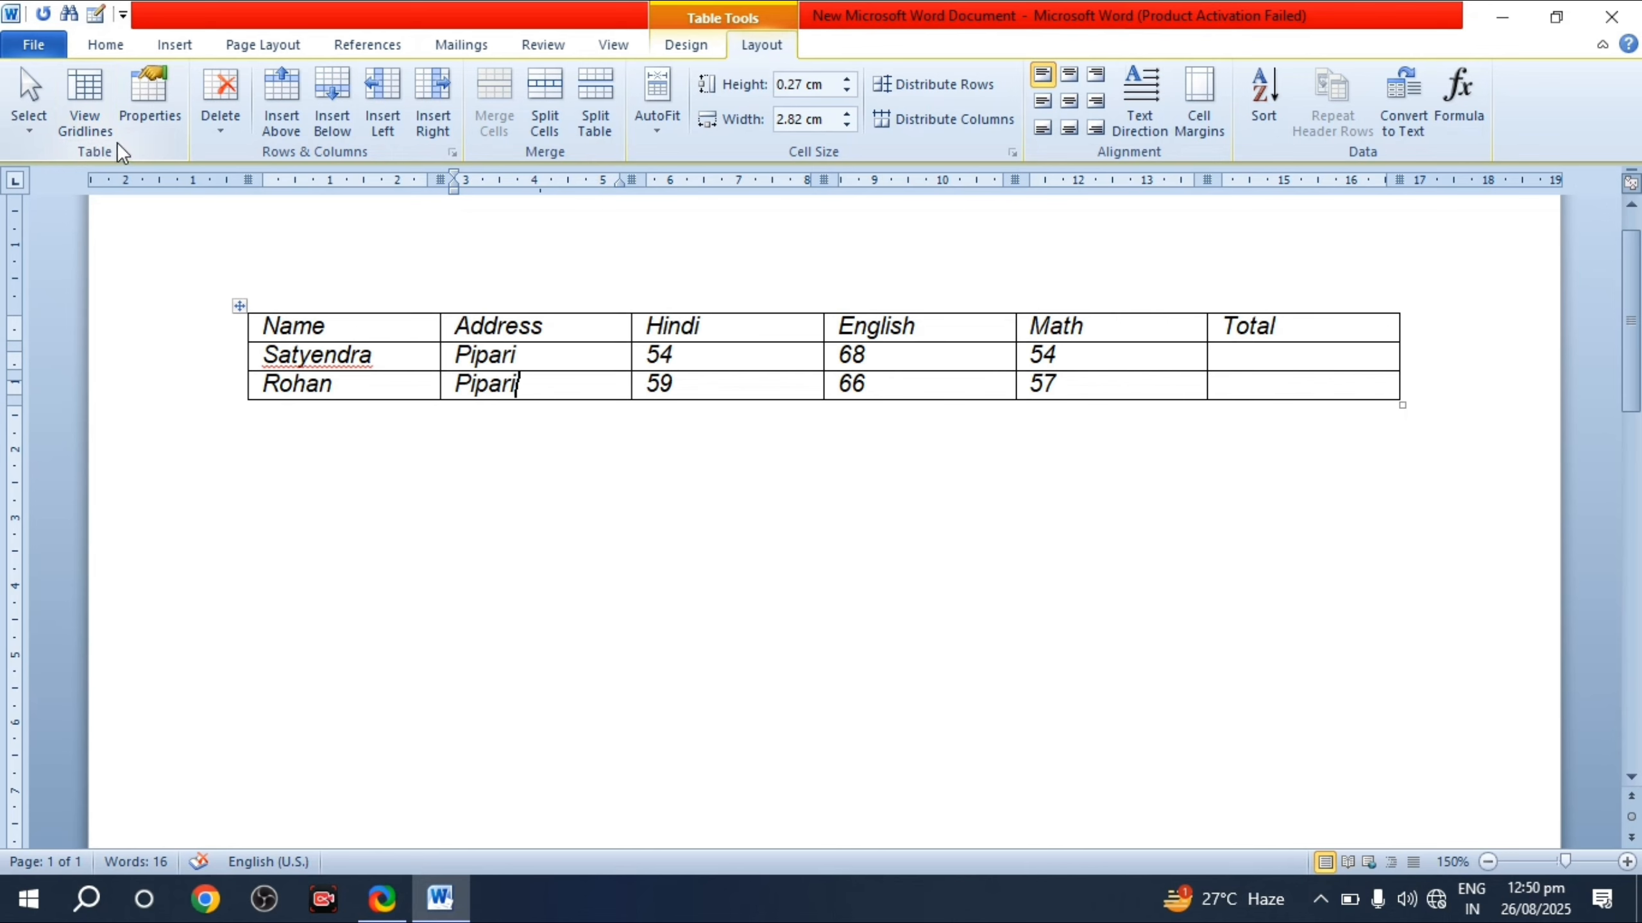
Step: Turn on View Gridlines for the marks table
left_click(677, 44)
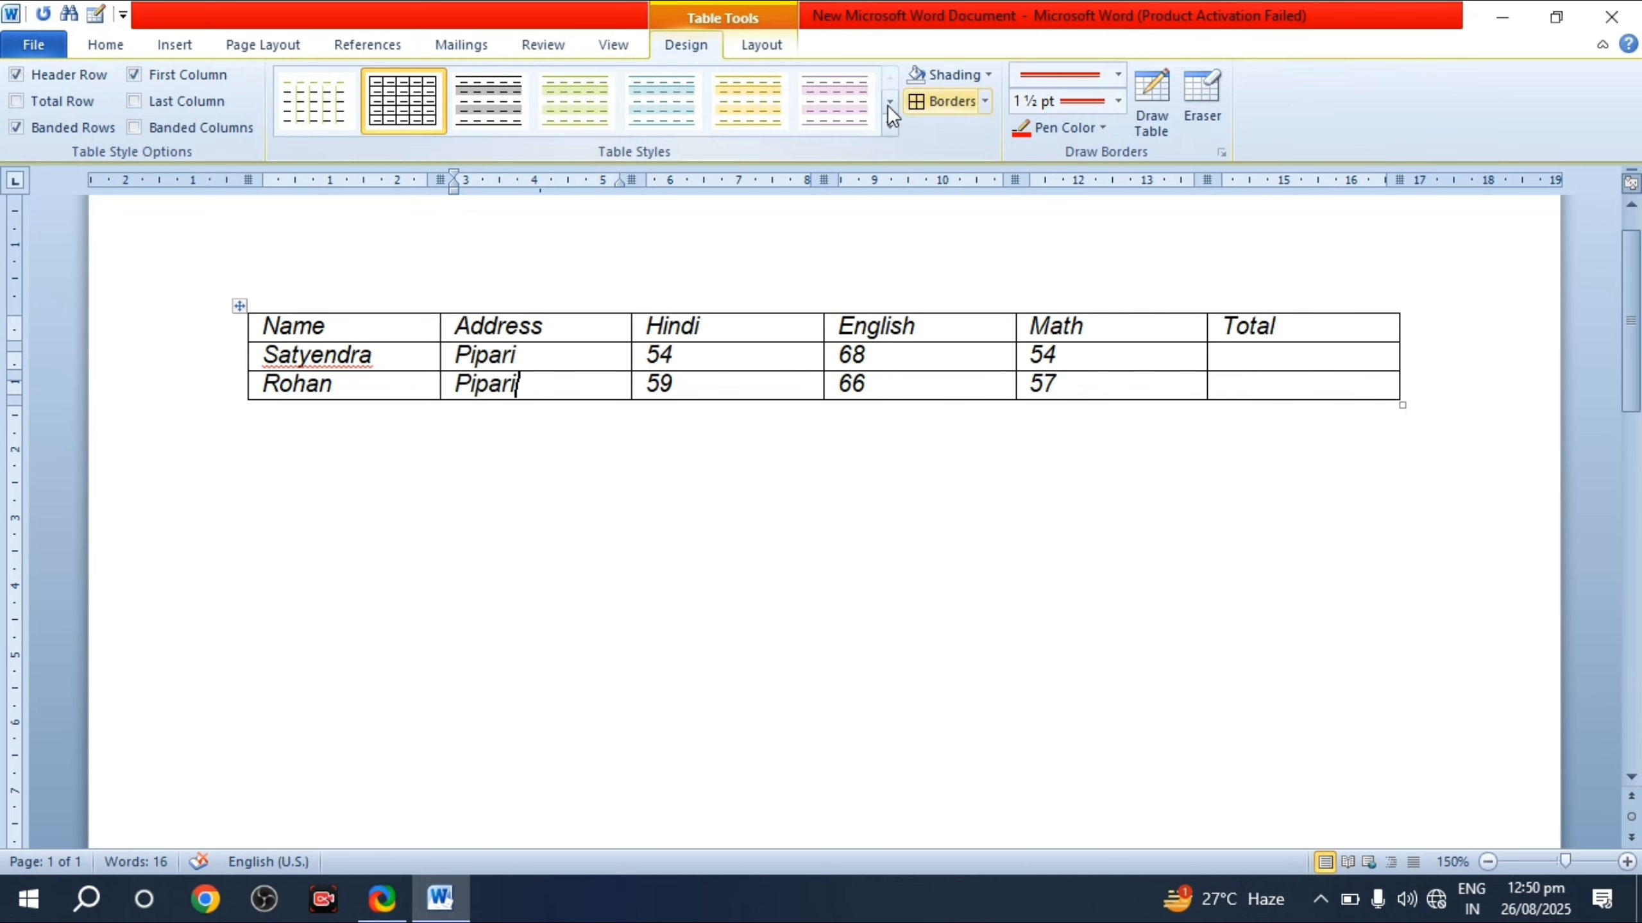
left_click(767, 44)
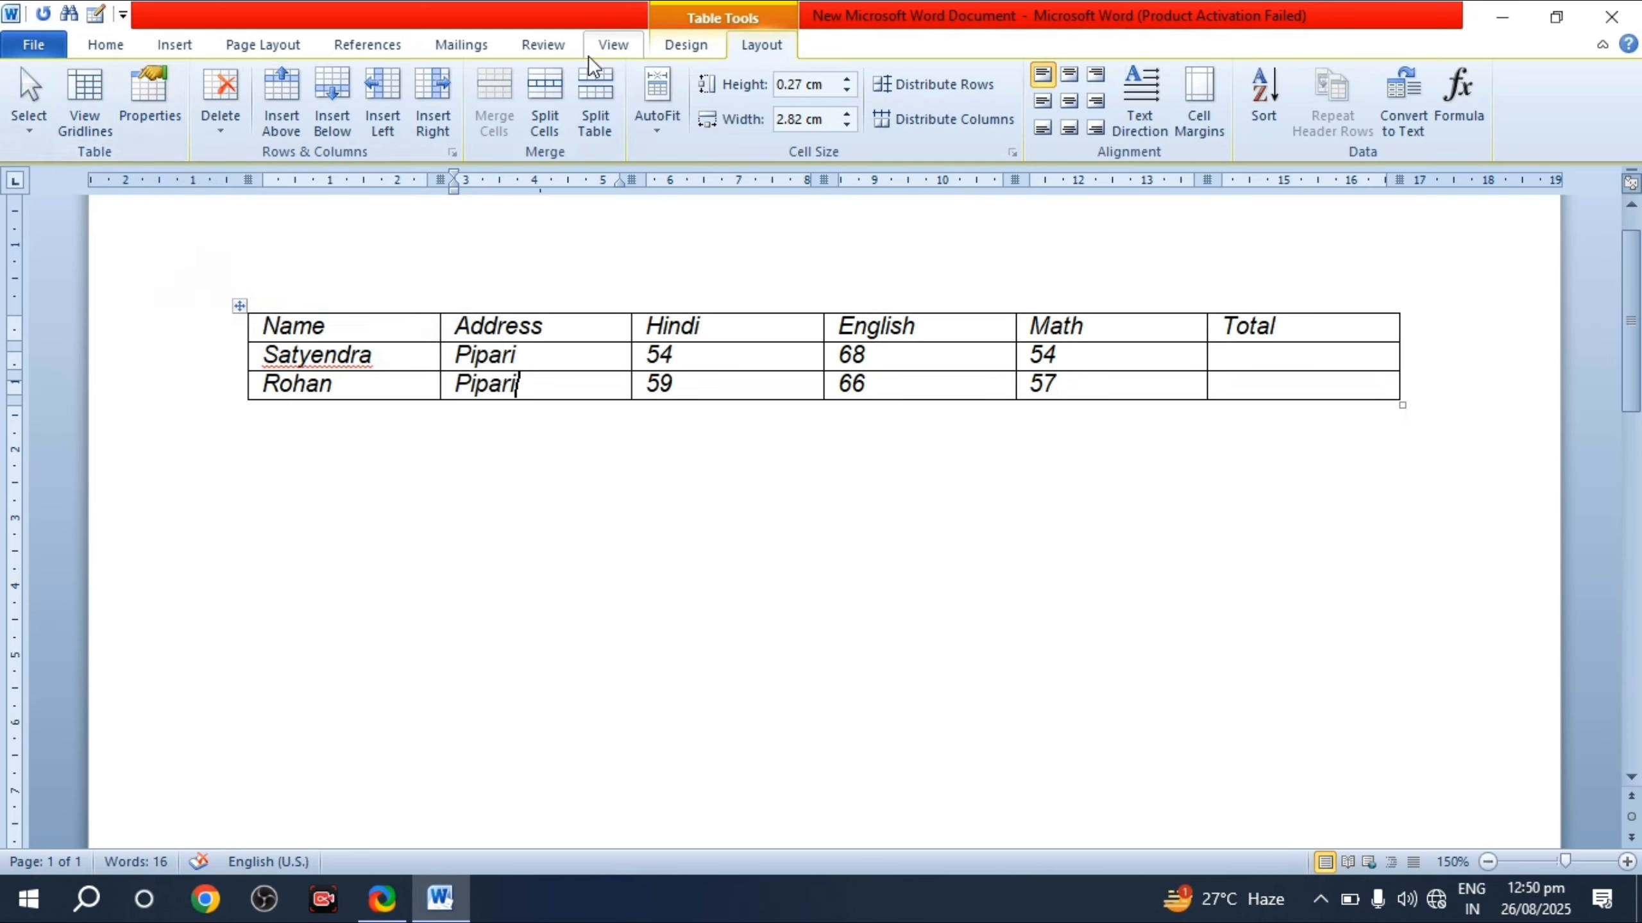
left_click(92, 107)
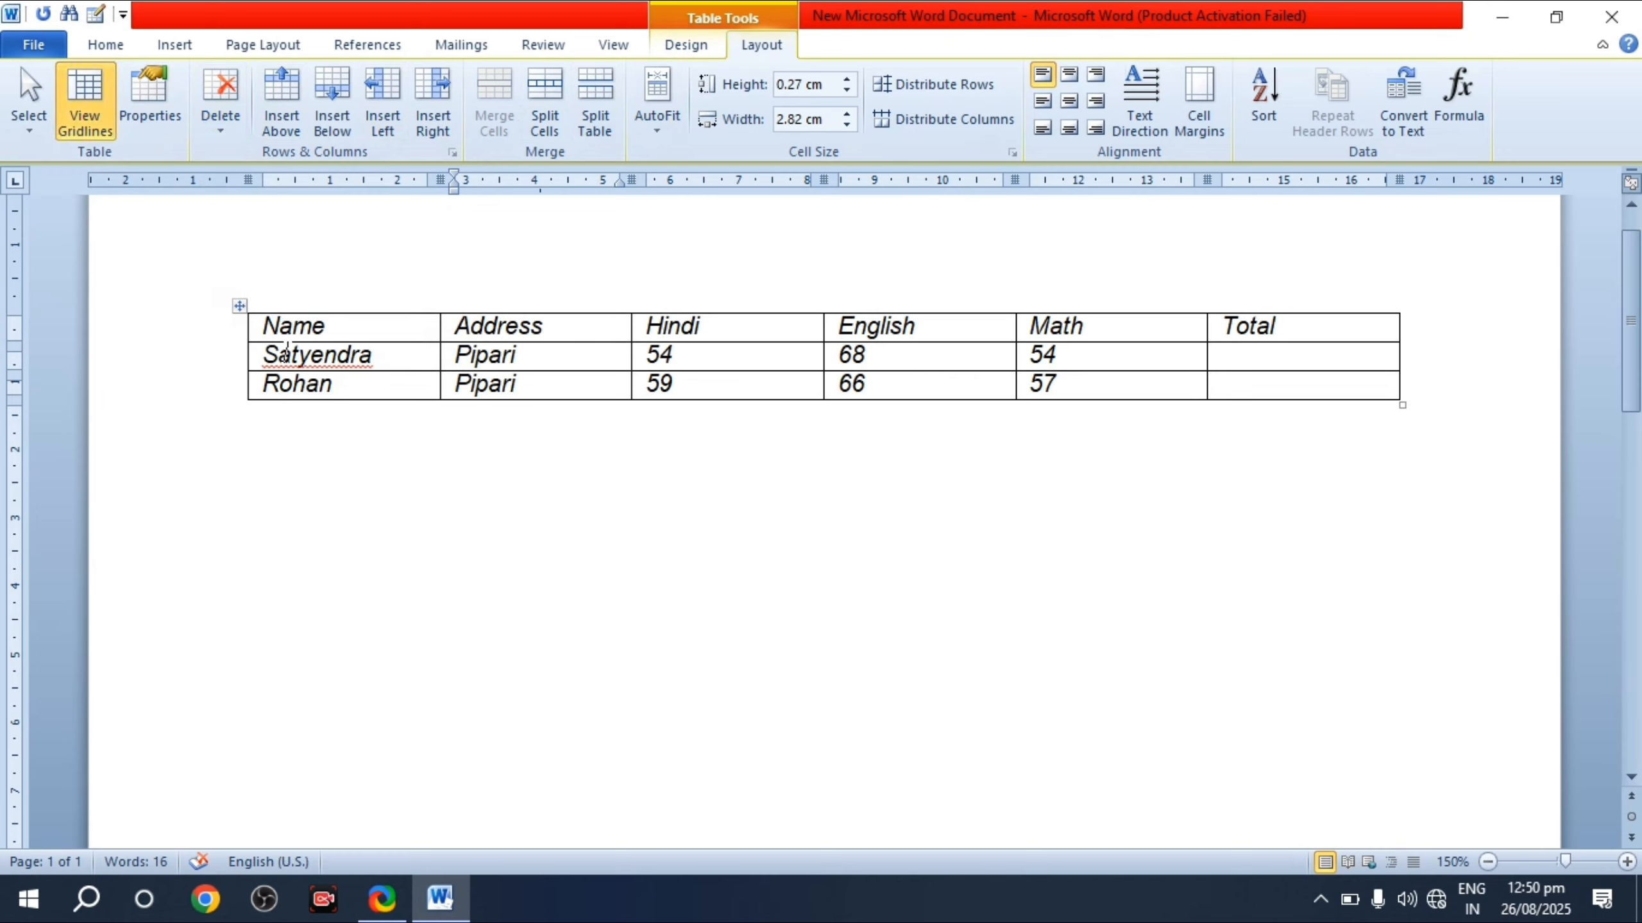
Step: Remove all borders from the entire marks table with the No Border option
left_click(240, 307)
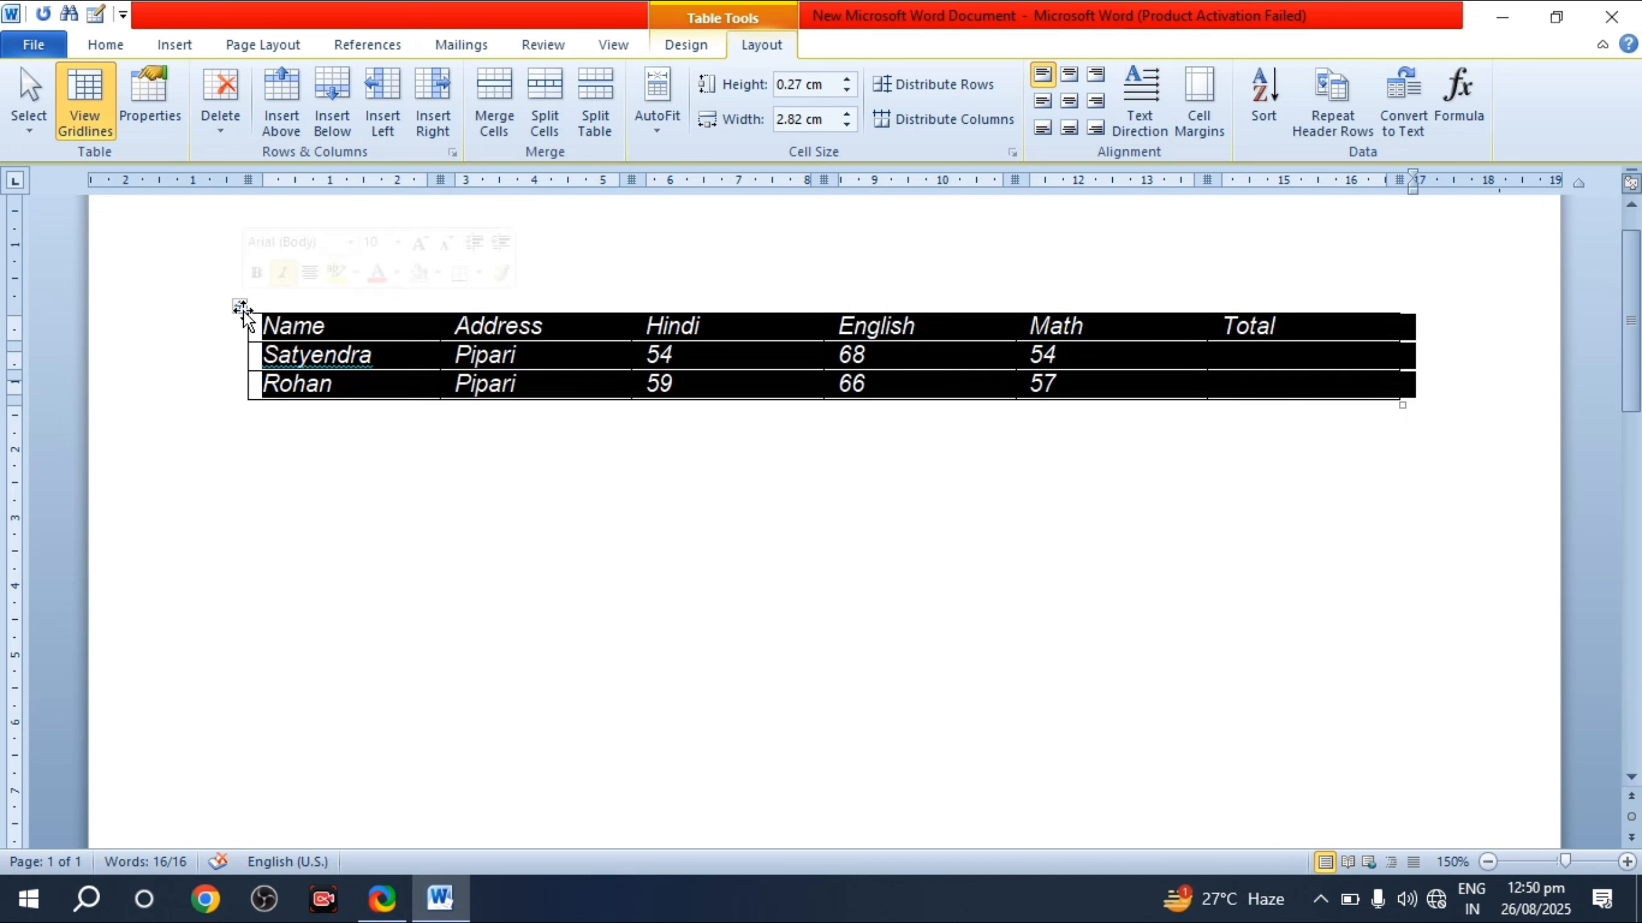
left_click(696, 40)
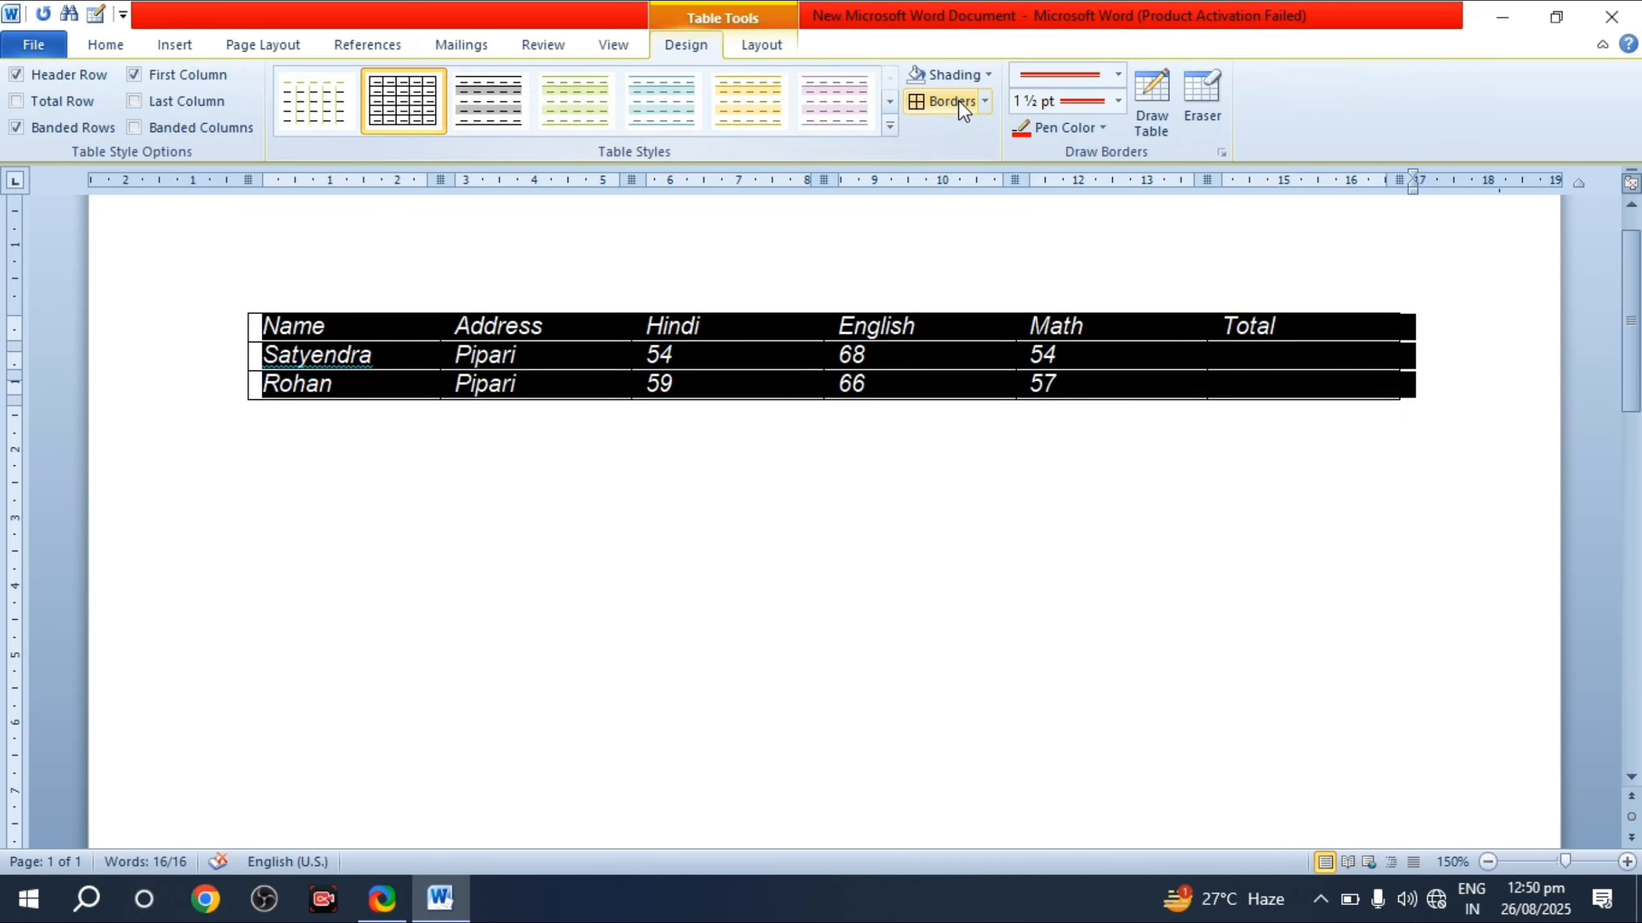
left_click(984, 103)
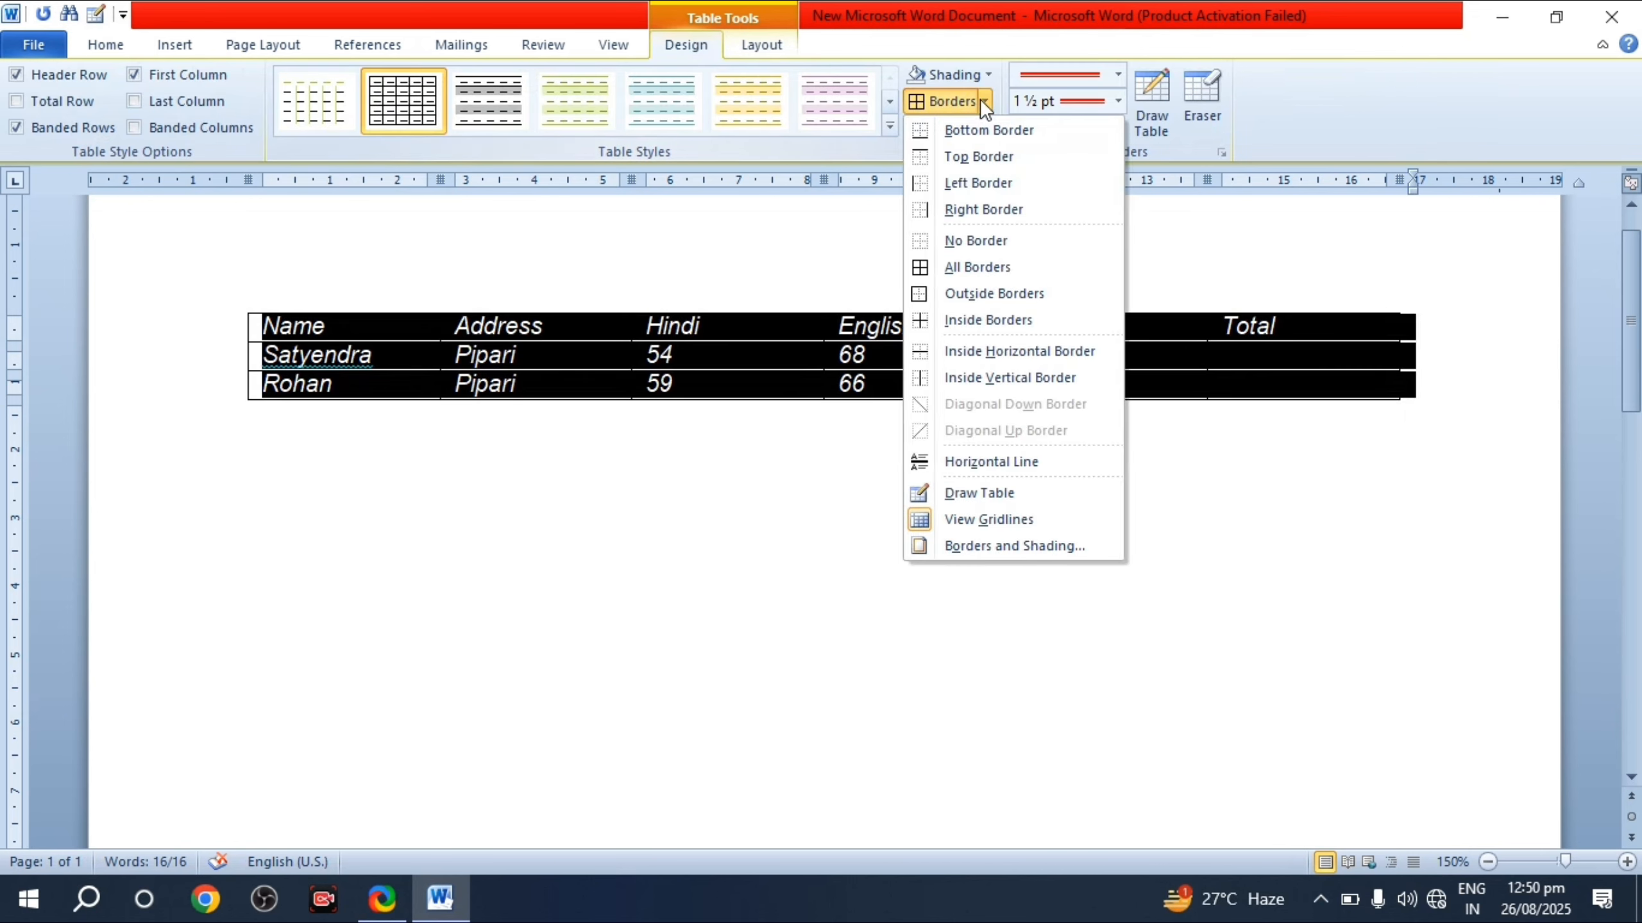
left_click(952, 234)
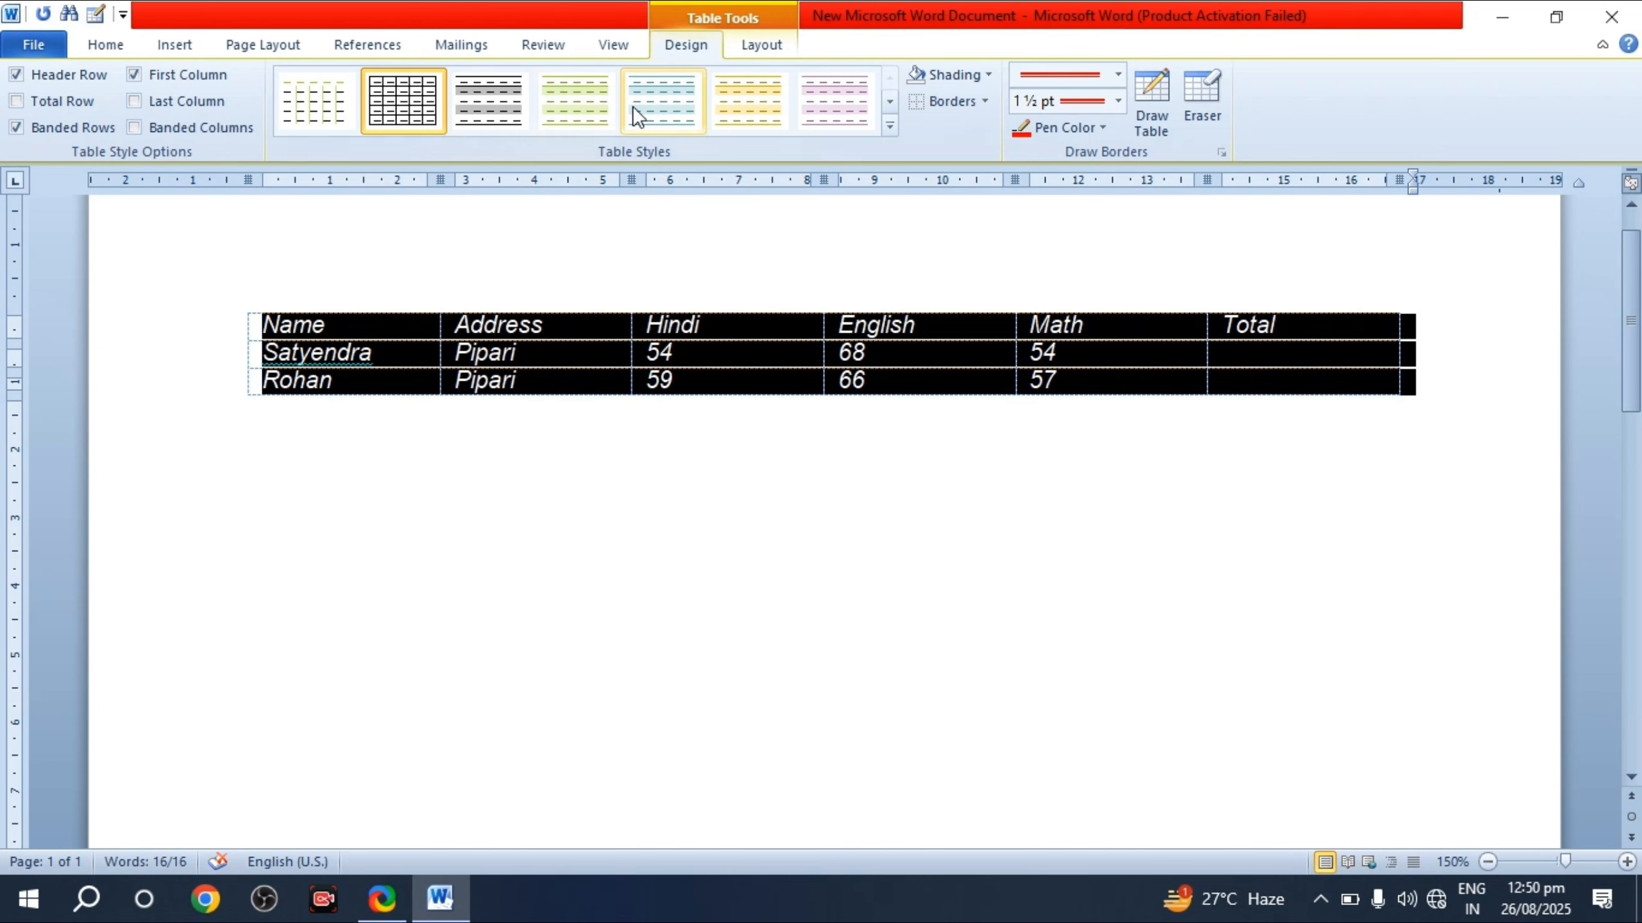
Step: Switch View Gridlines off and on repeatedly for the borderless marks table, leaving the gridlines shown
left_click(750, 44)
left_click(395, 330)
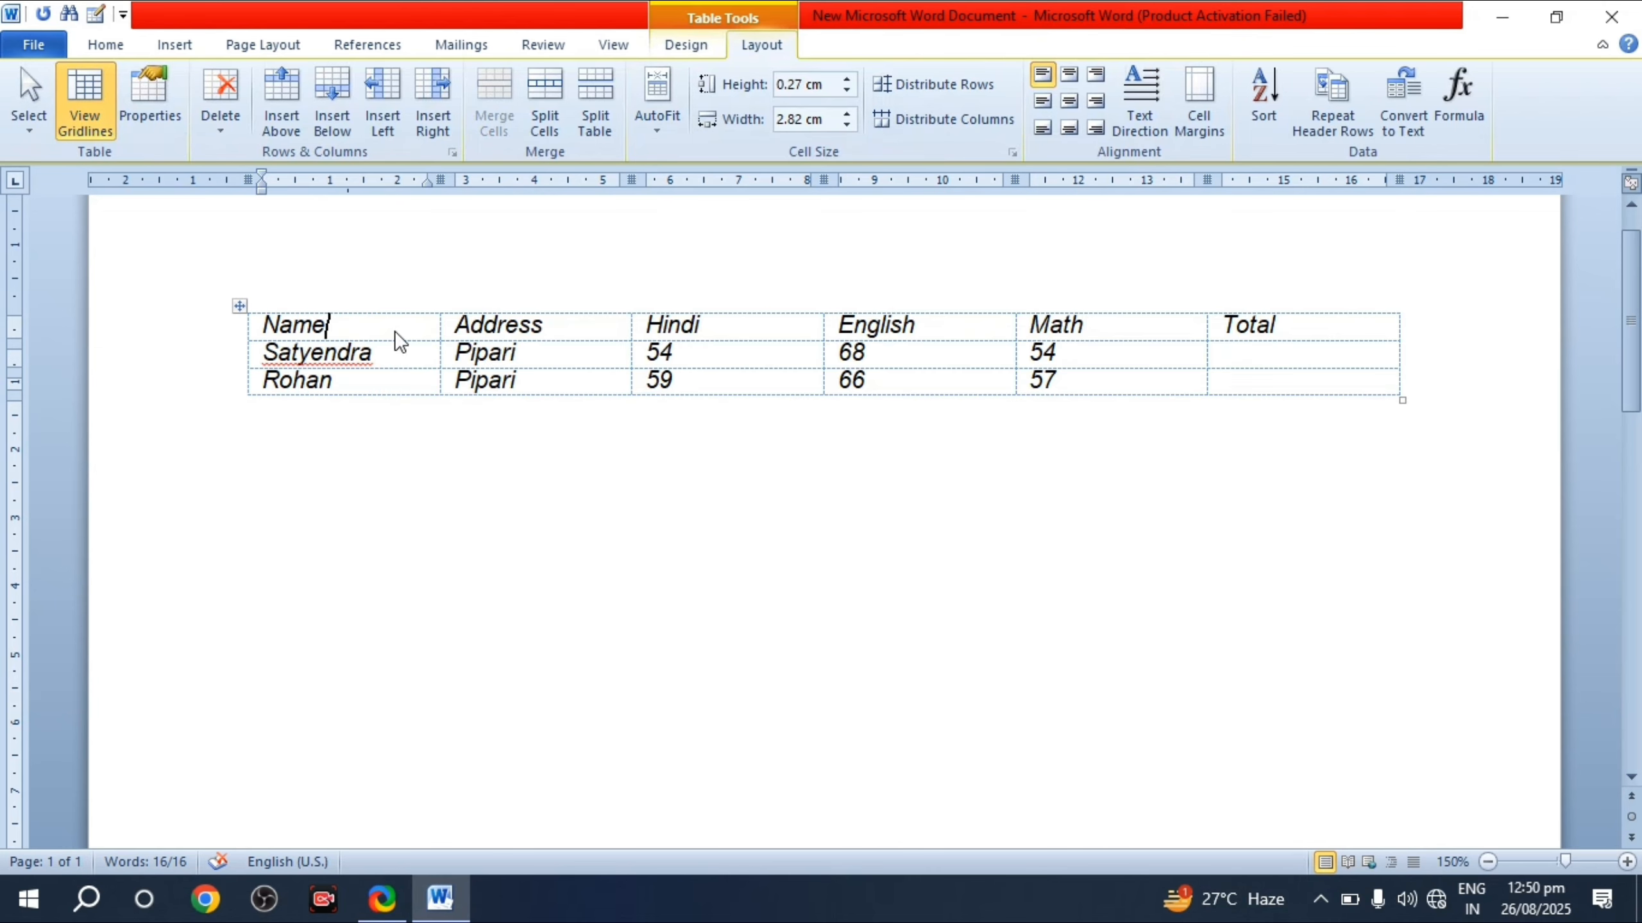
left_click(87, 111)
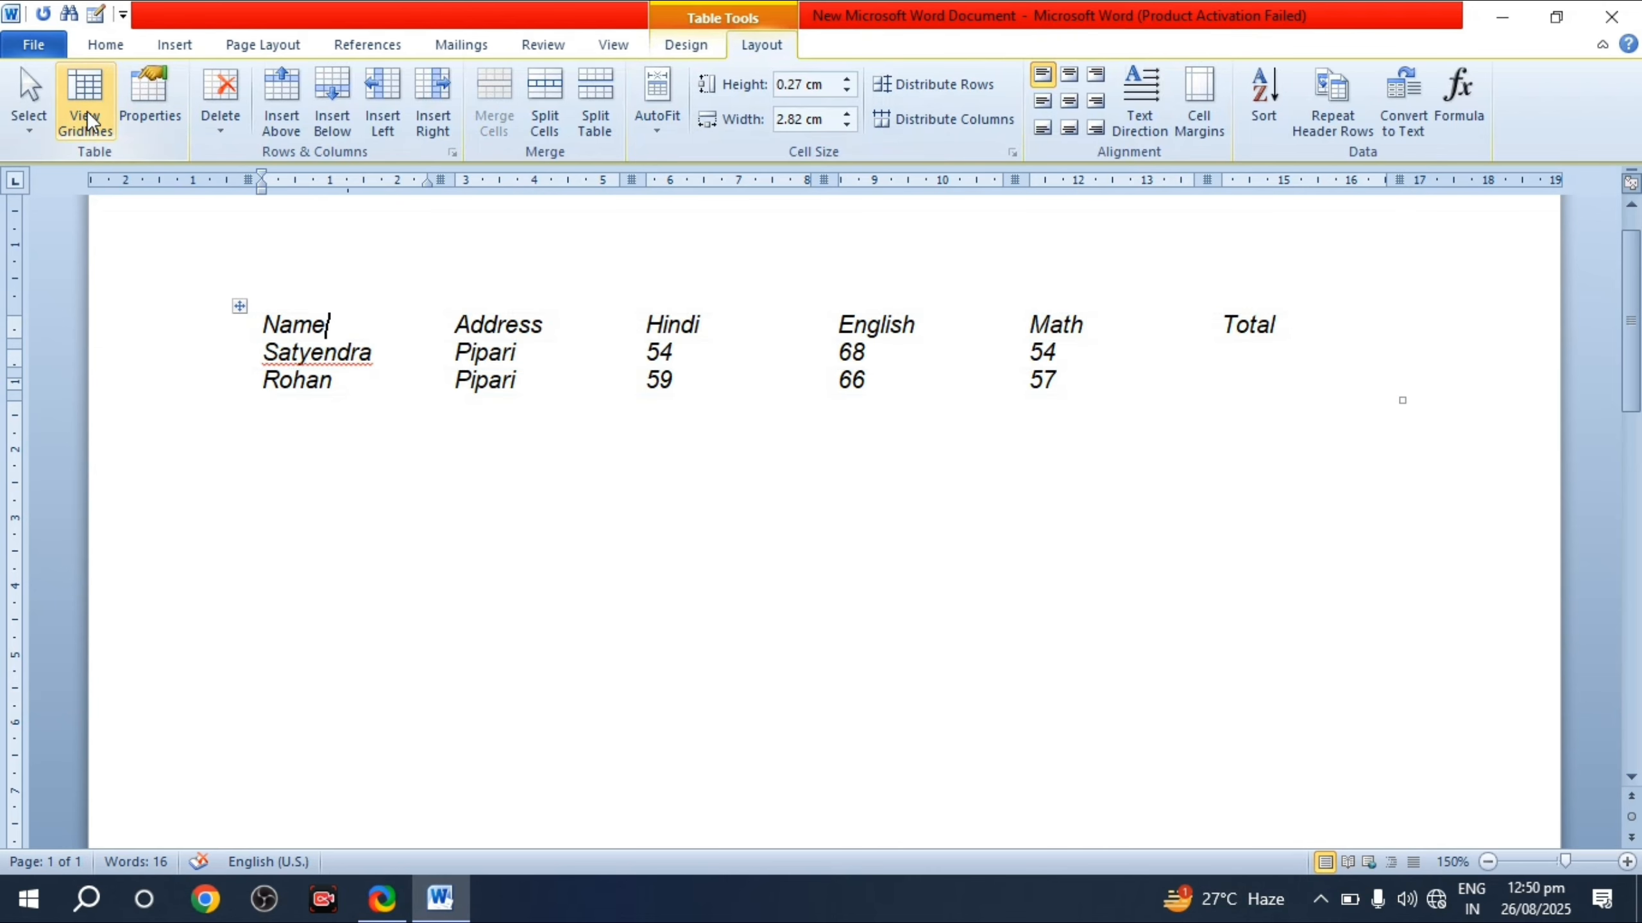
left_click(88, 112)
left_click(87, 112)
left_click(87, 112)
left_click(87, 111)
left_click(87, 110)
left_click(87, 110)
left_click(99, 113)
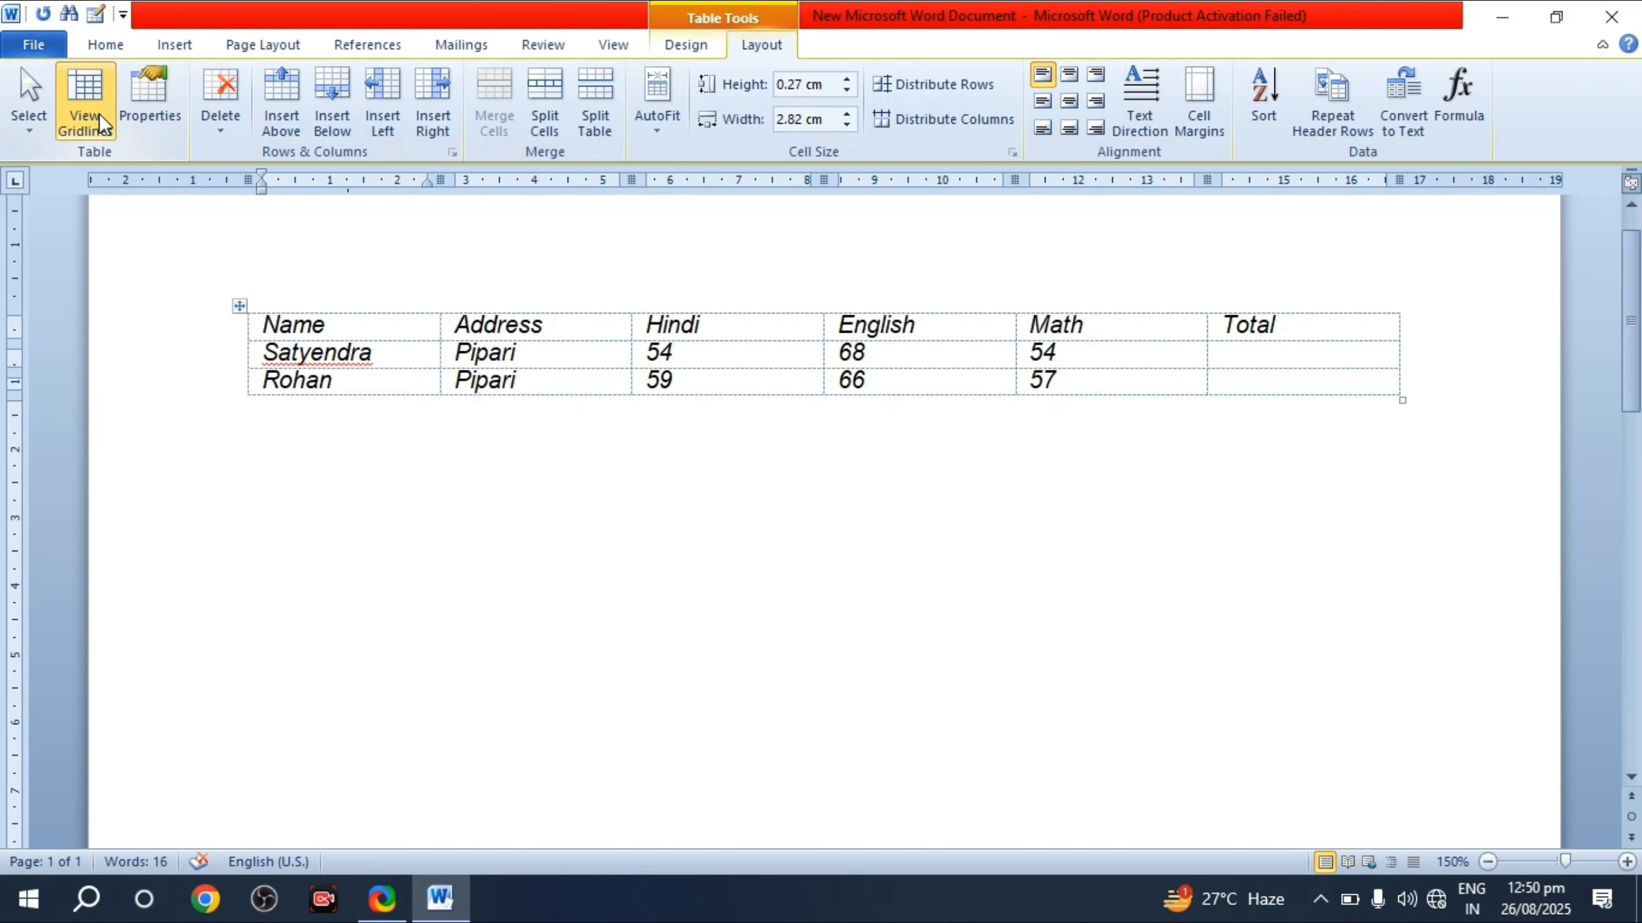
Step: Undo the border removal on the marks table and place the cursor below the table
key("ctrl+z")
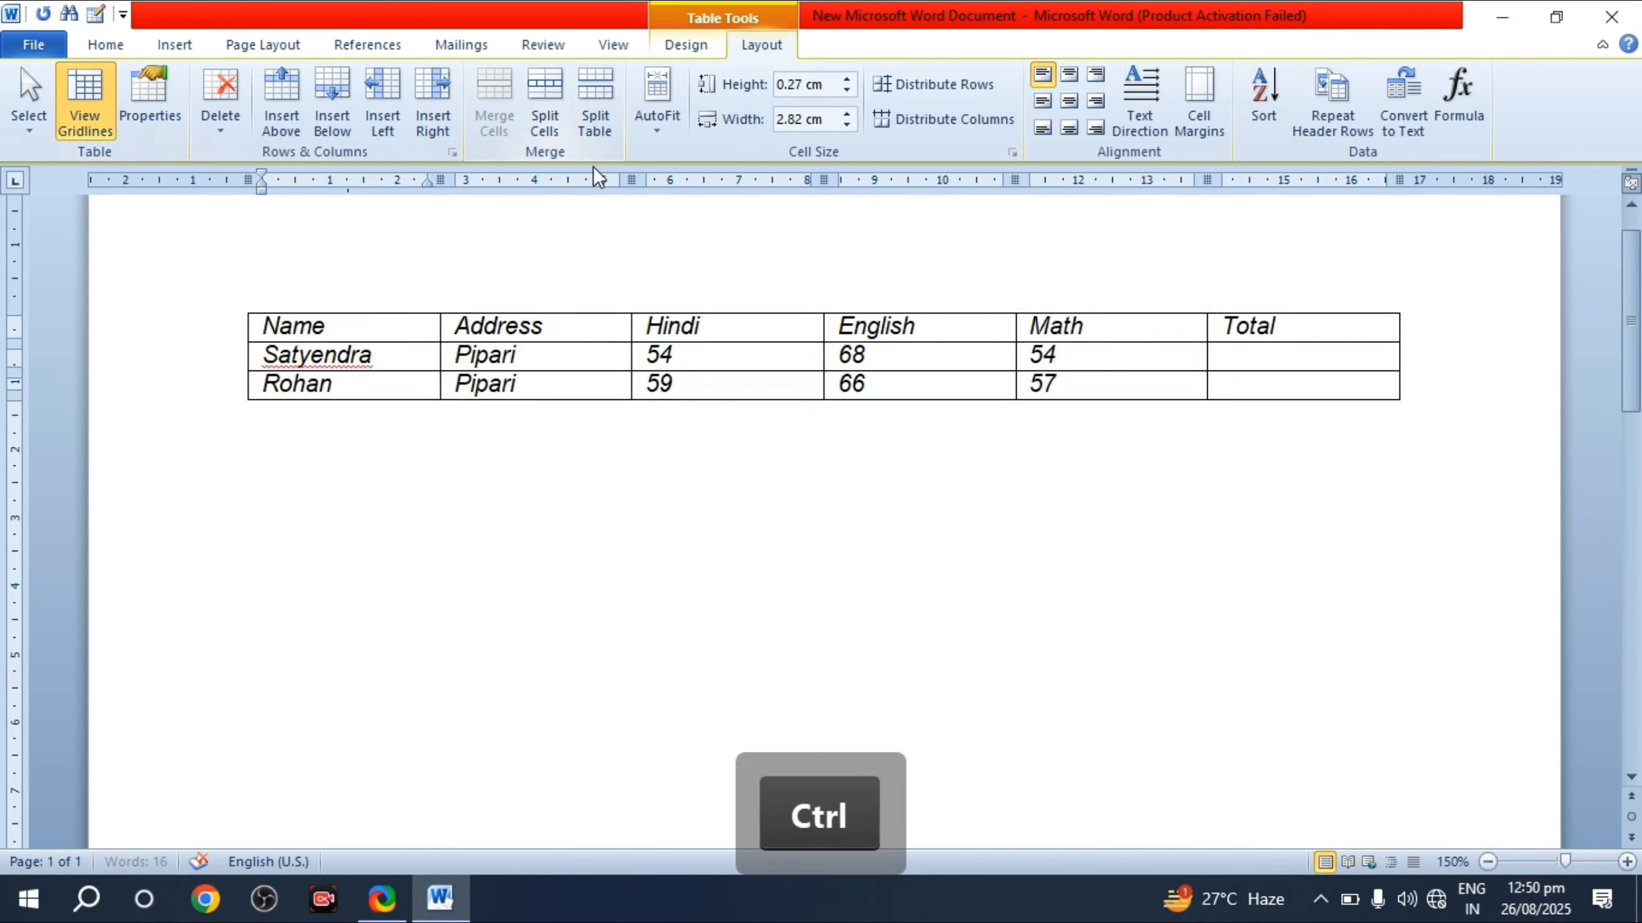
key("ctrl+z")
left_click(544, 429)
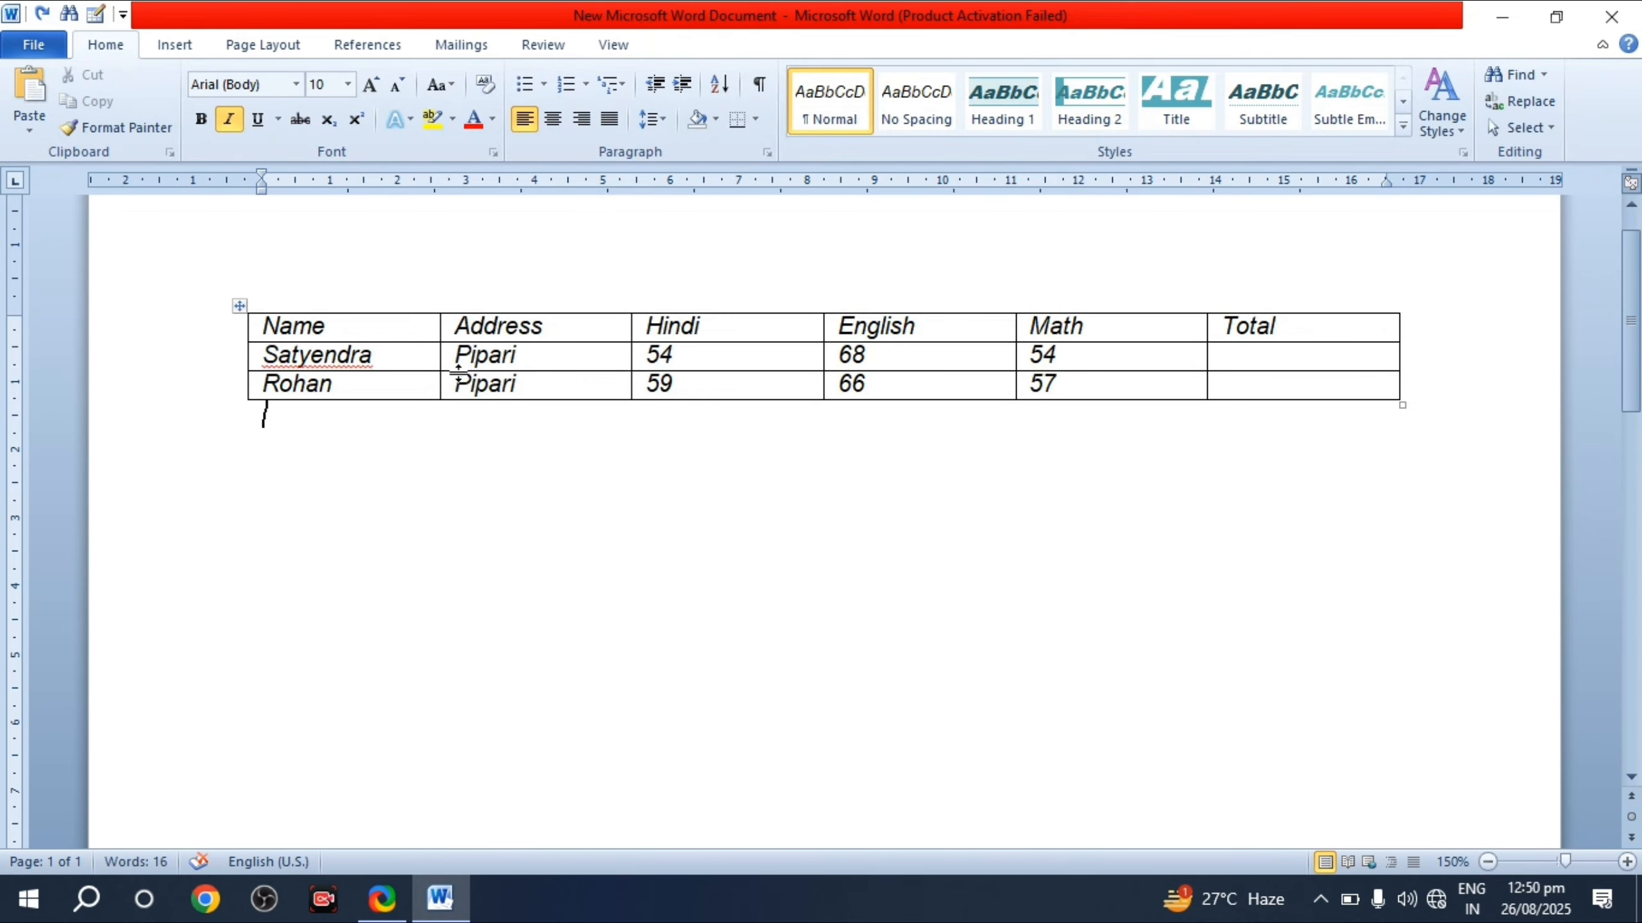
Step: Draw a single-cell table about 6.8 cm wide and 2.5 cm high below the marks table with Draw Table
left_click(396, 358)
left_click(686, 45)
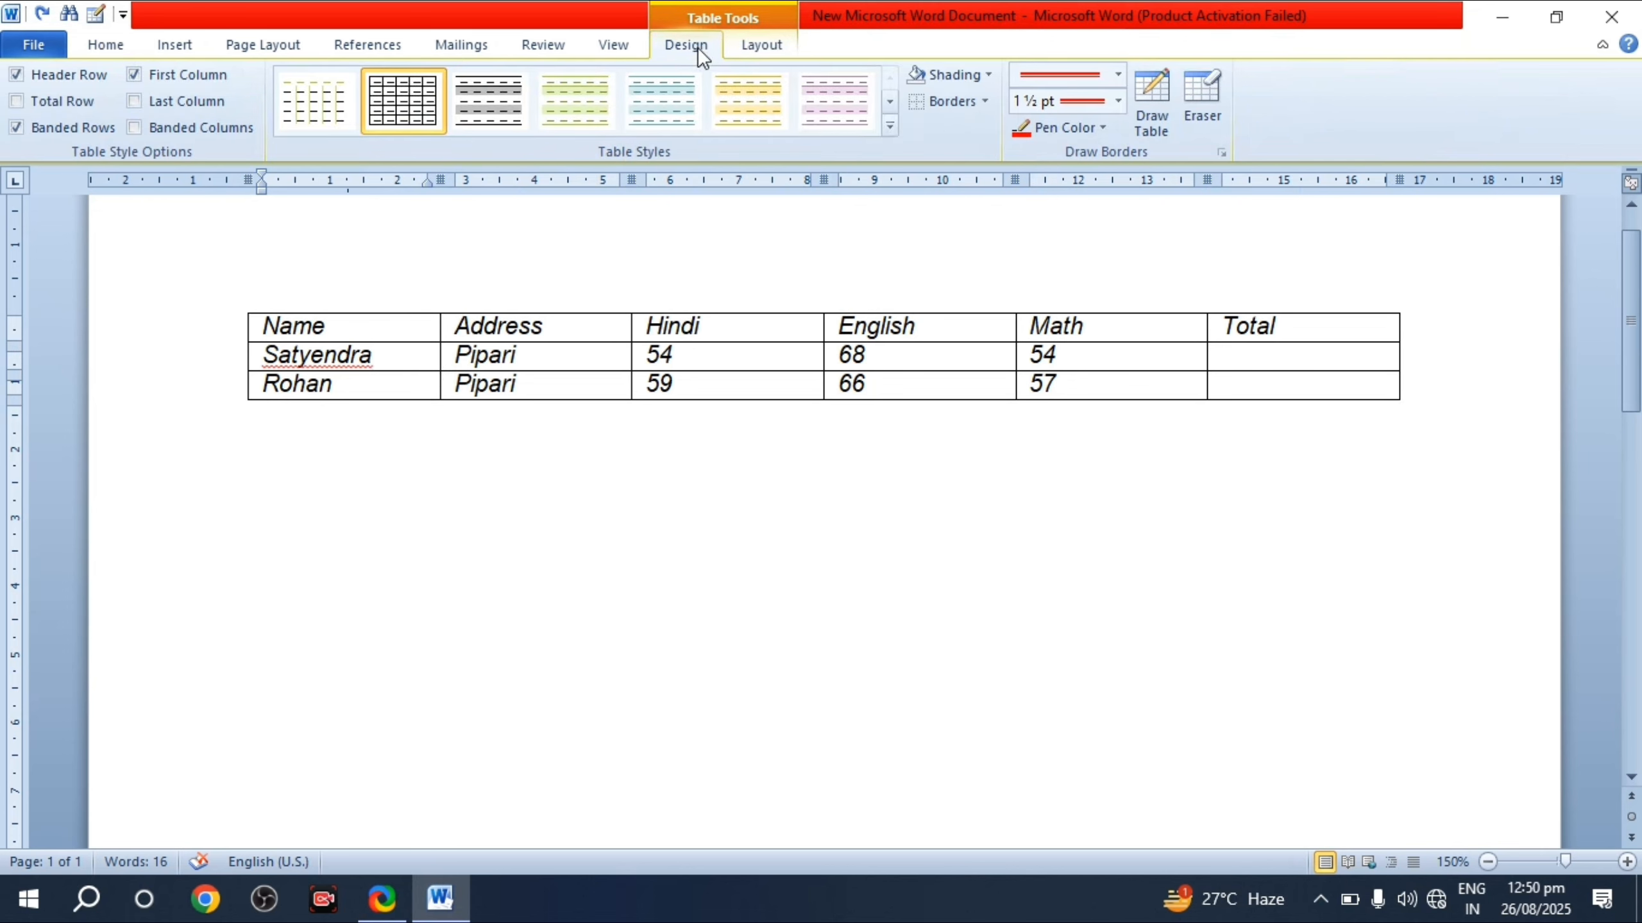
left_click(1142, 121)
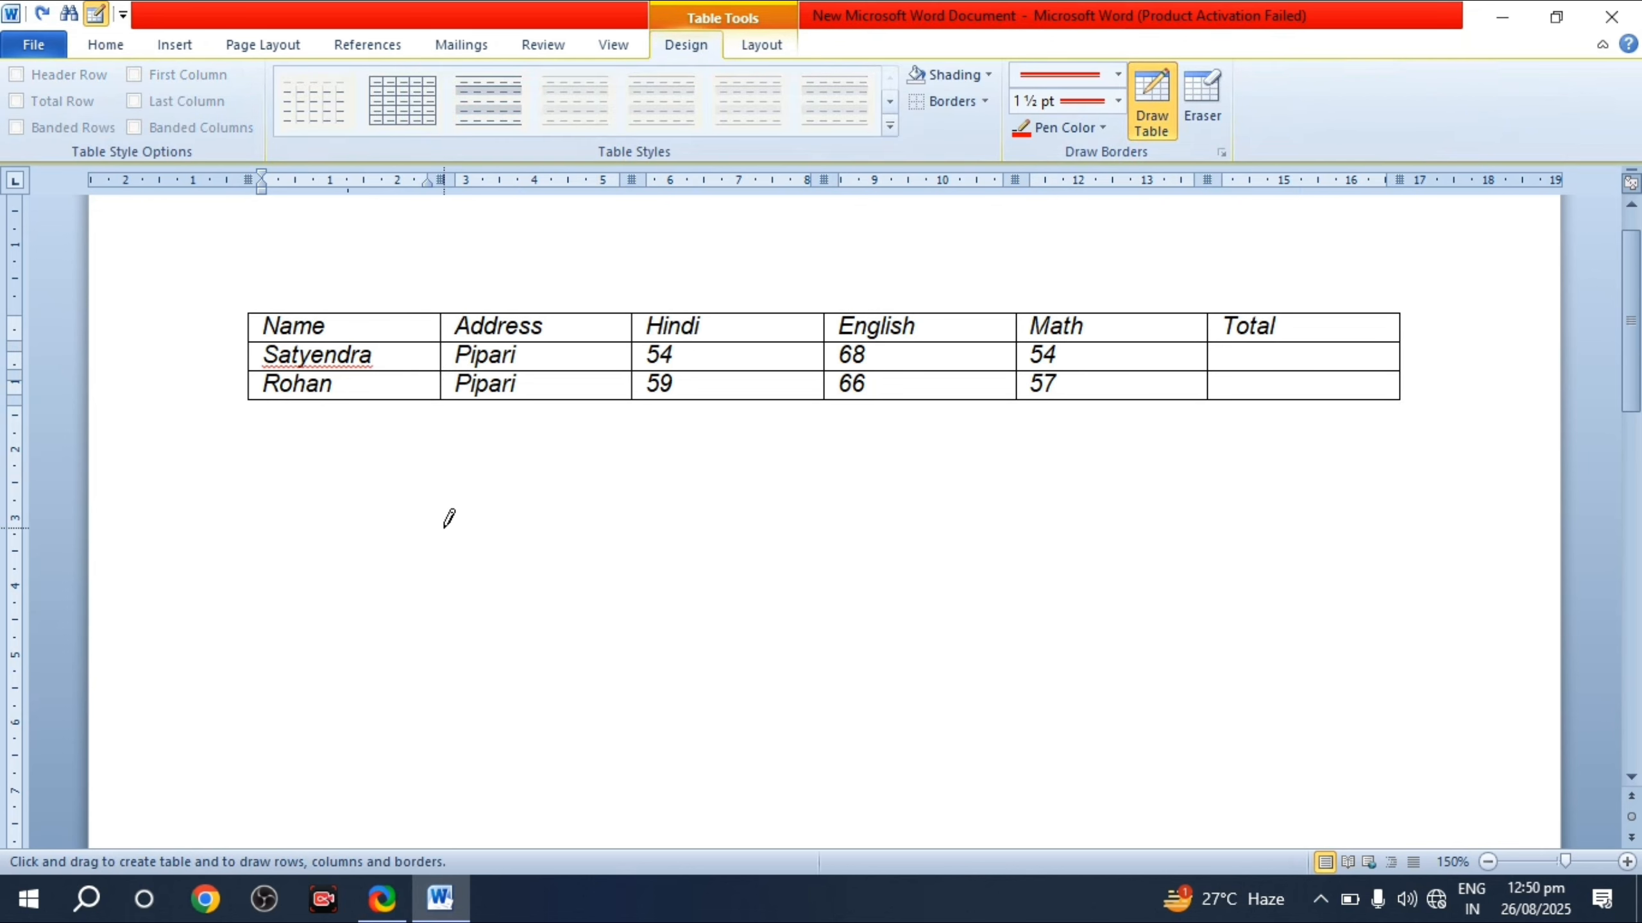
left_click_drag(442, 531, 909, 696)
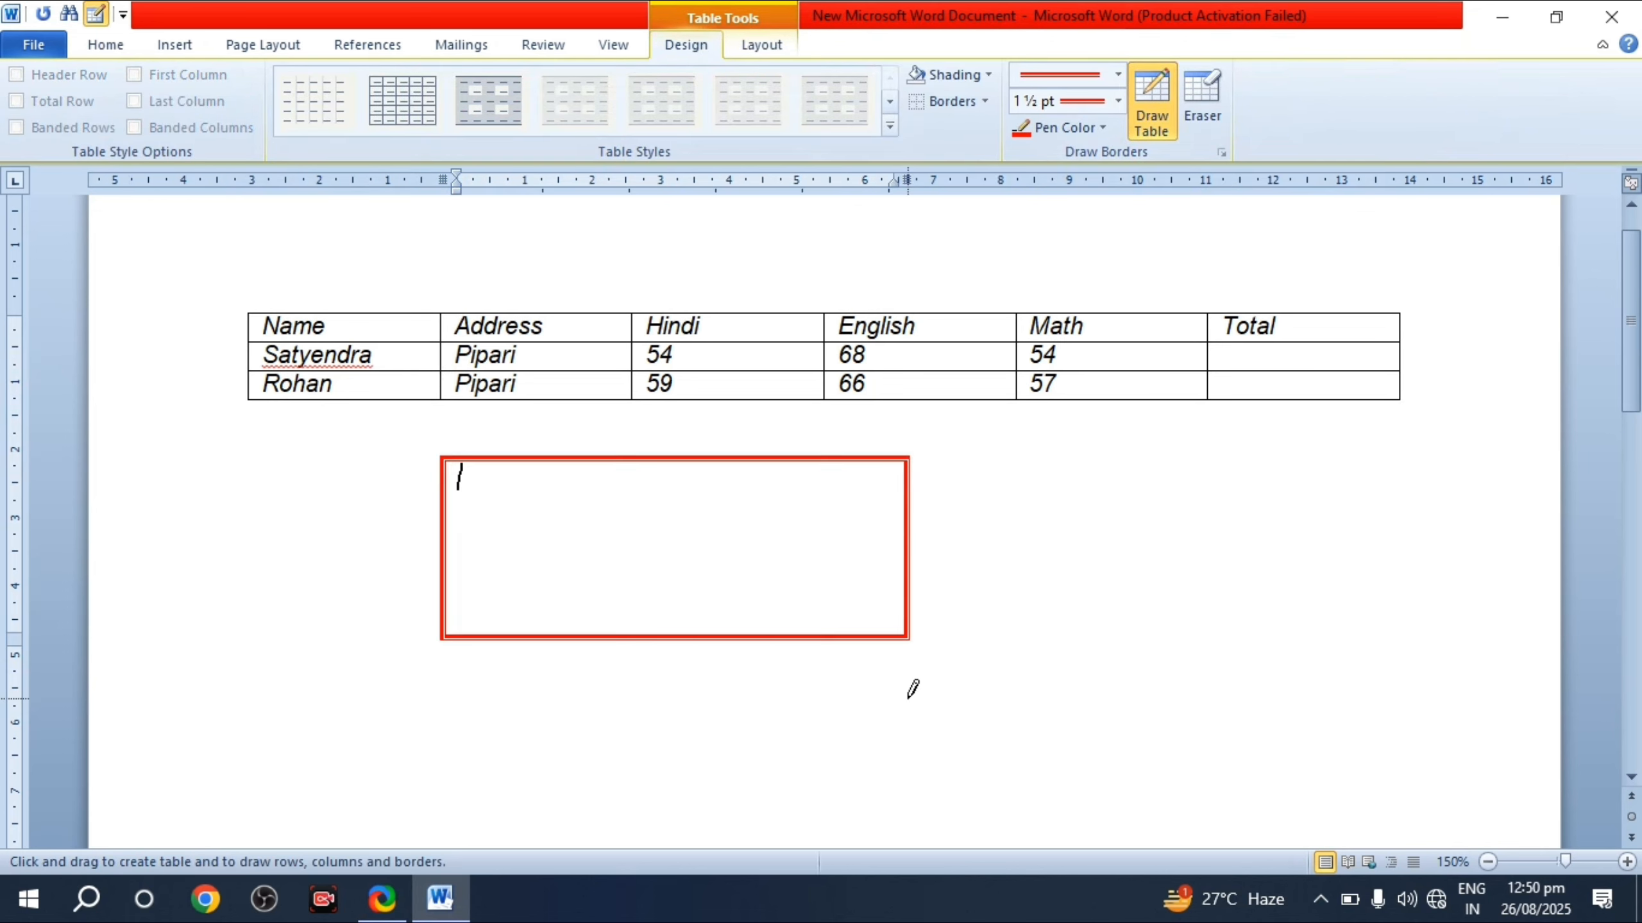
Step: Set the red-bordered table's alignment to Right in Table Properties
left_click(772, 51)
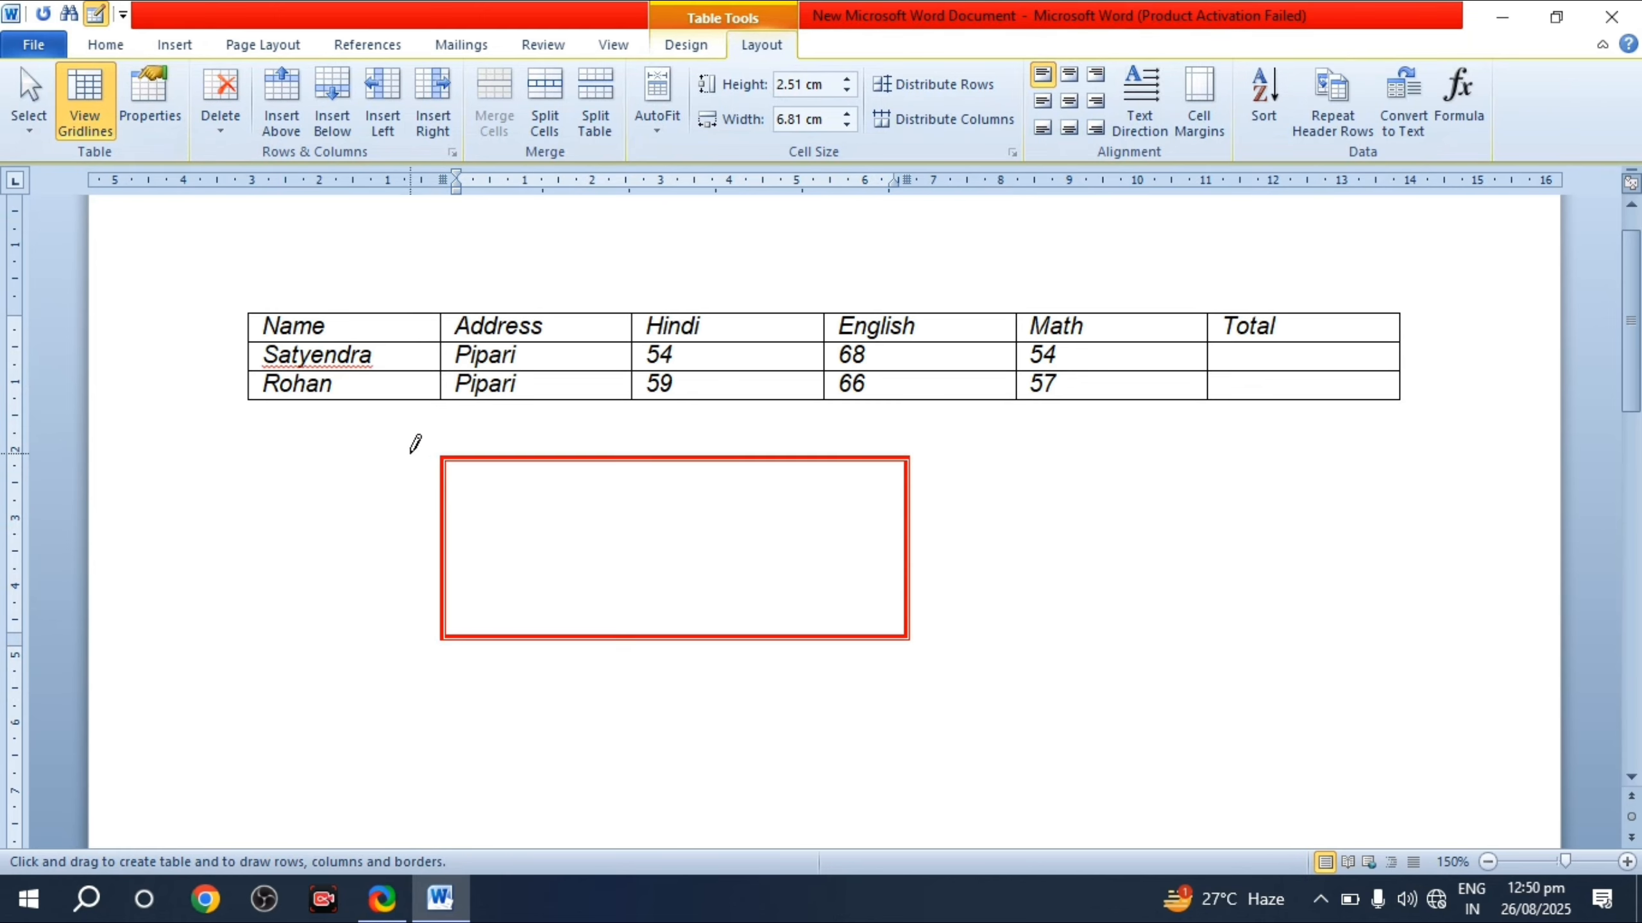
left_click(142, 117)
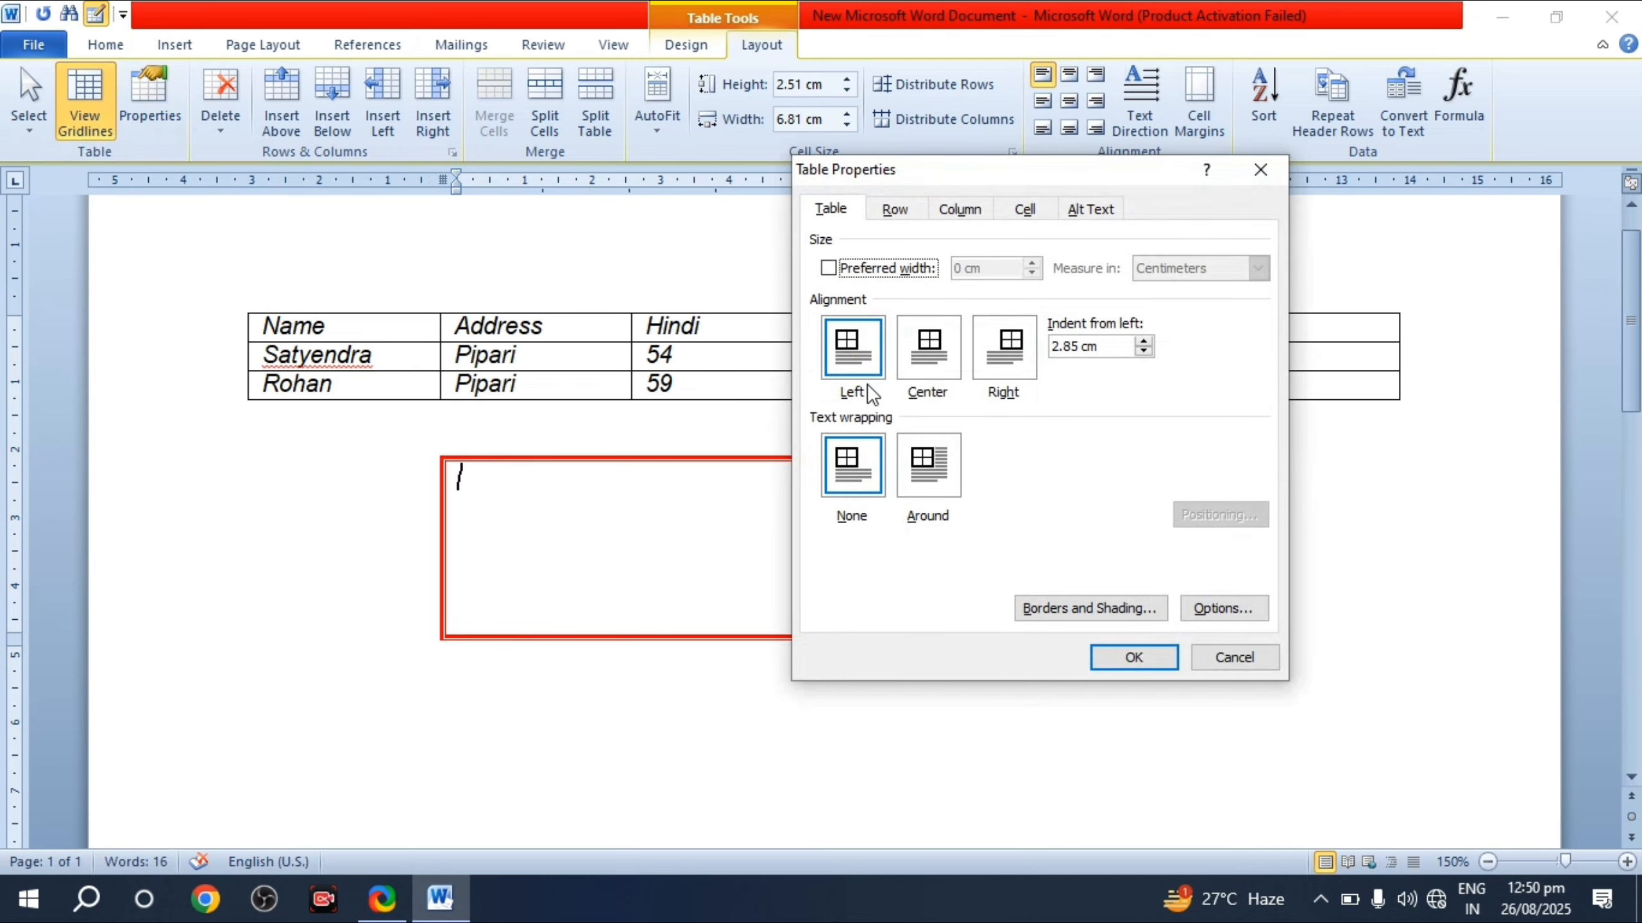
double_click(997, 363)
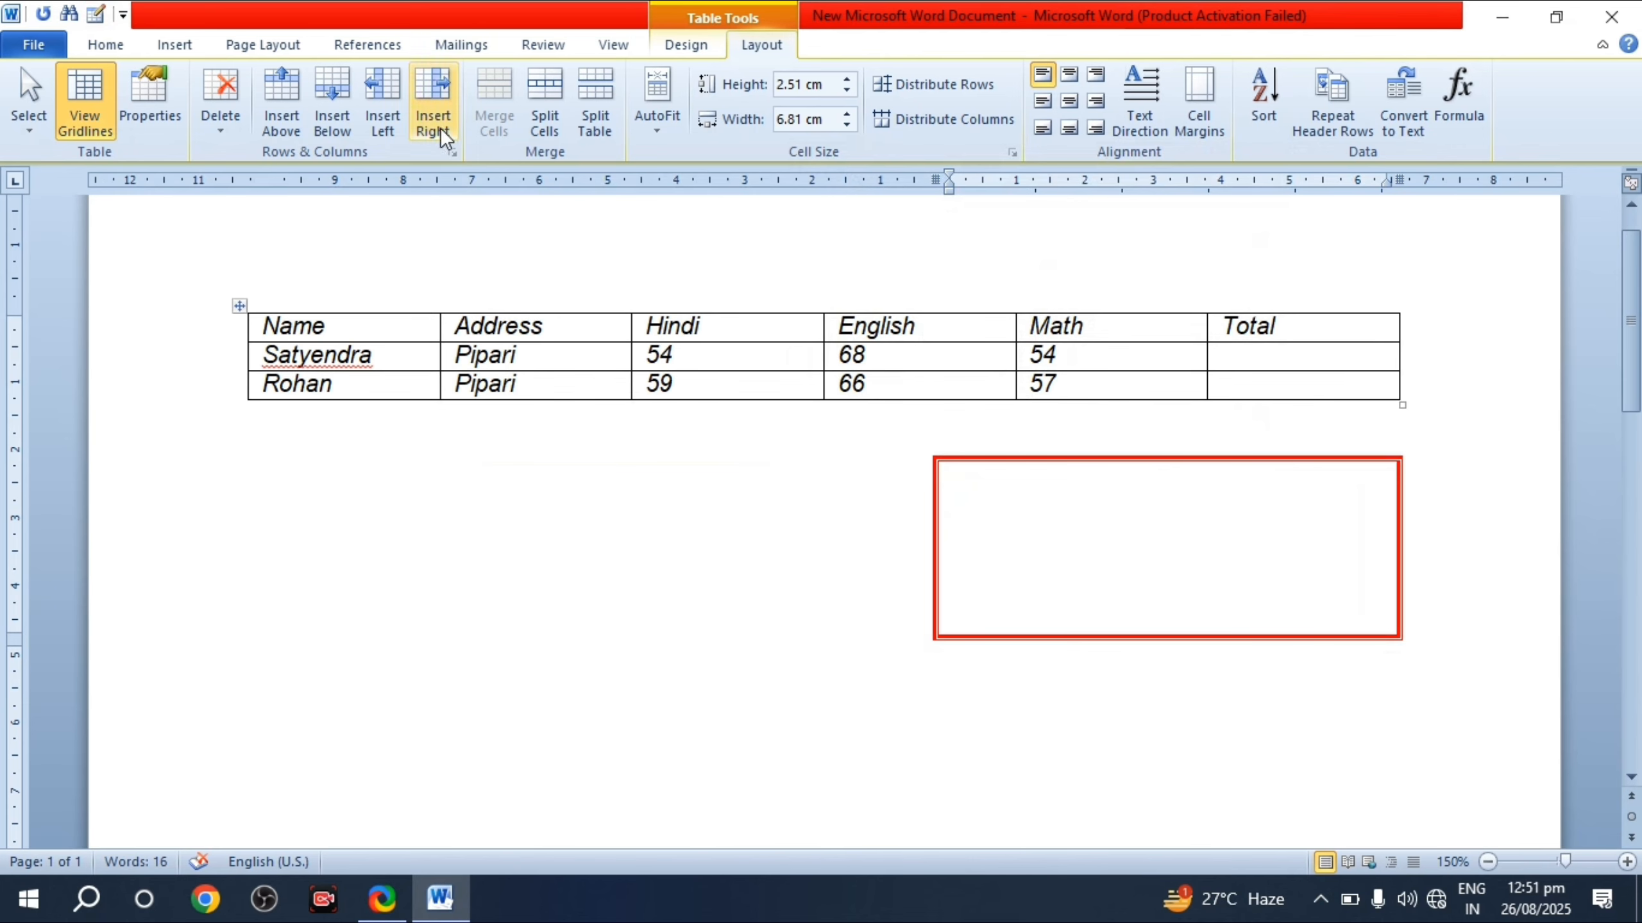
Step: Set the red-bordered table's alignment to Left in Table Properties and apply it
left_click(144, 119)
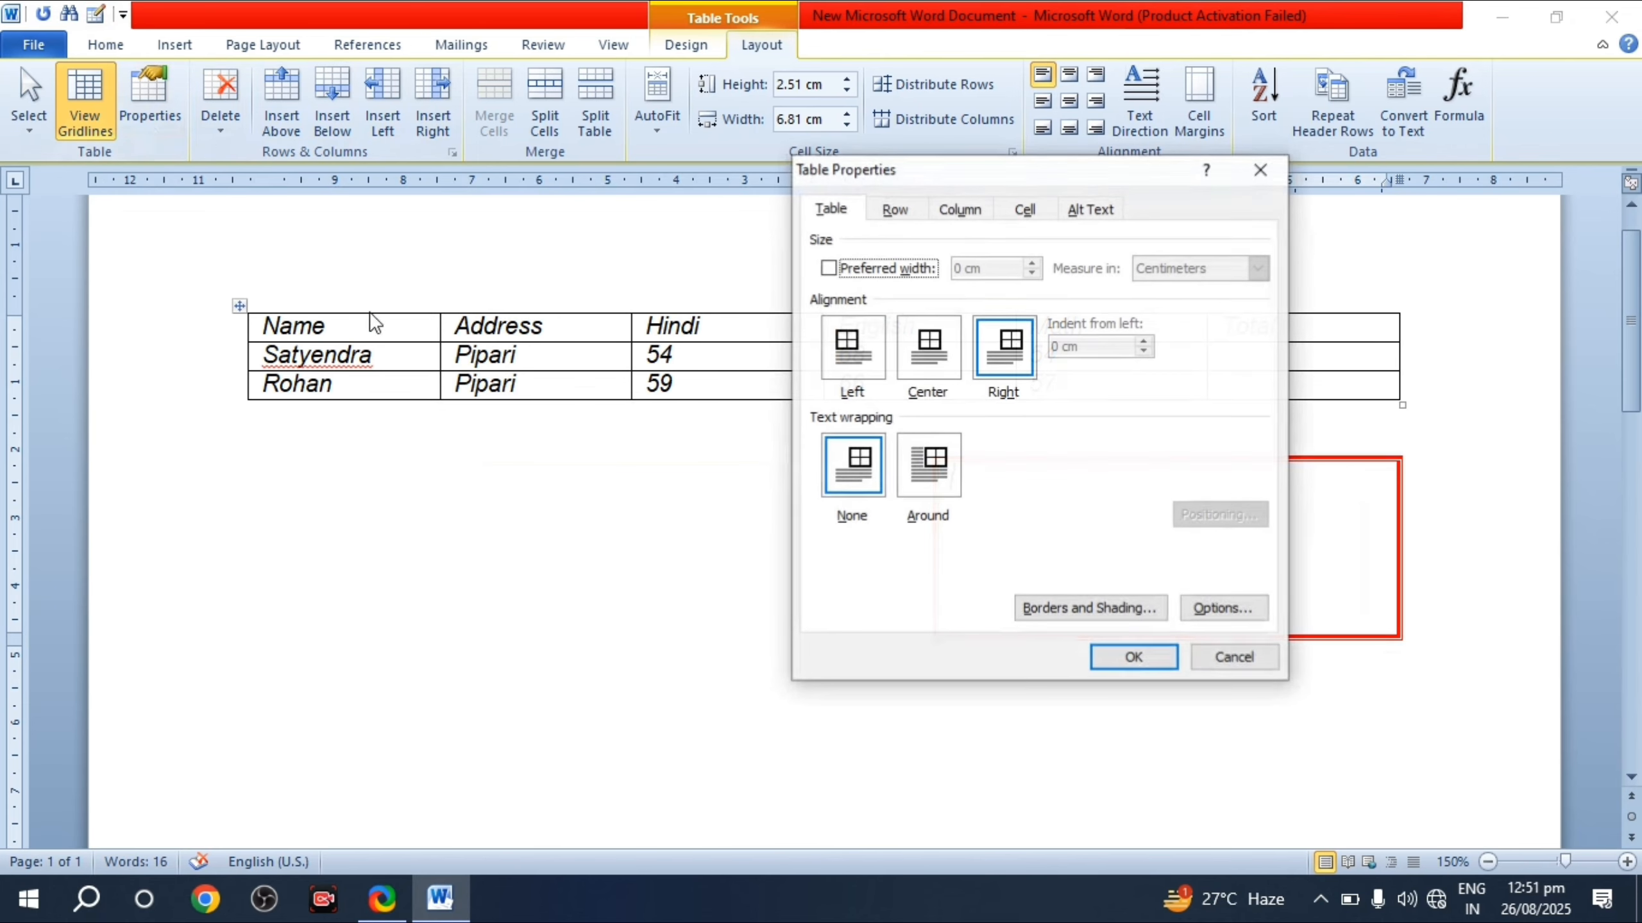
left_click(873, 366)
left_click(1133, 657)
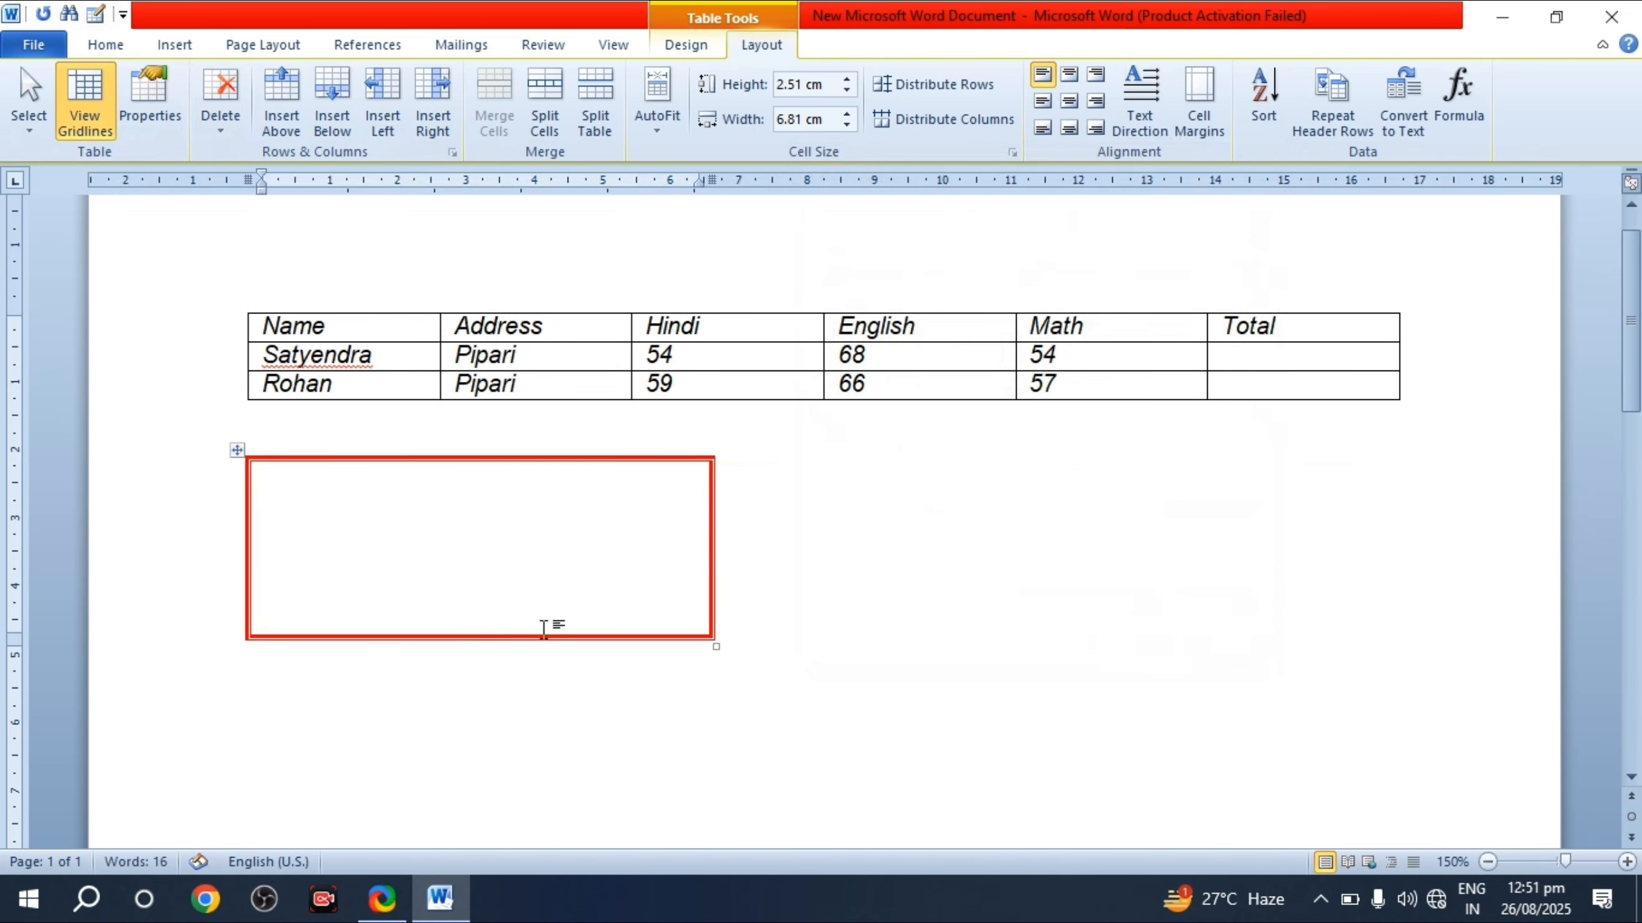
Step: Set the marks table's alignment to Right in Table Properties and apply it
left_click(554, 366)
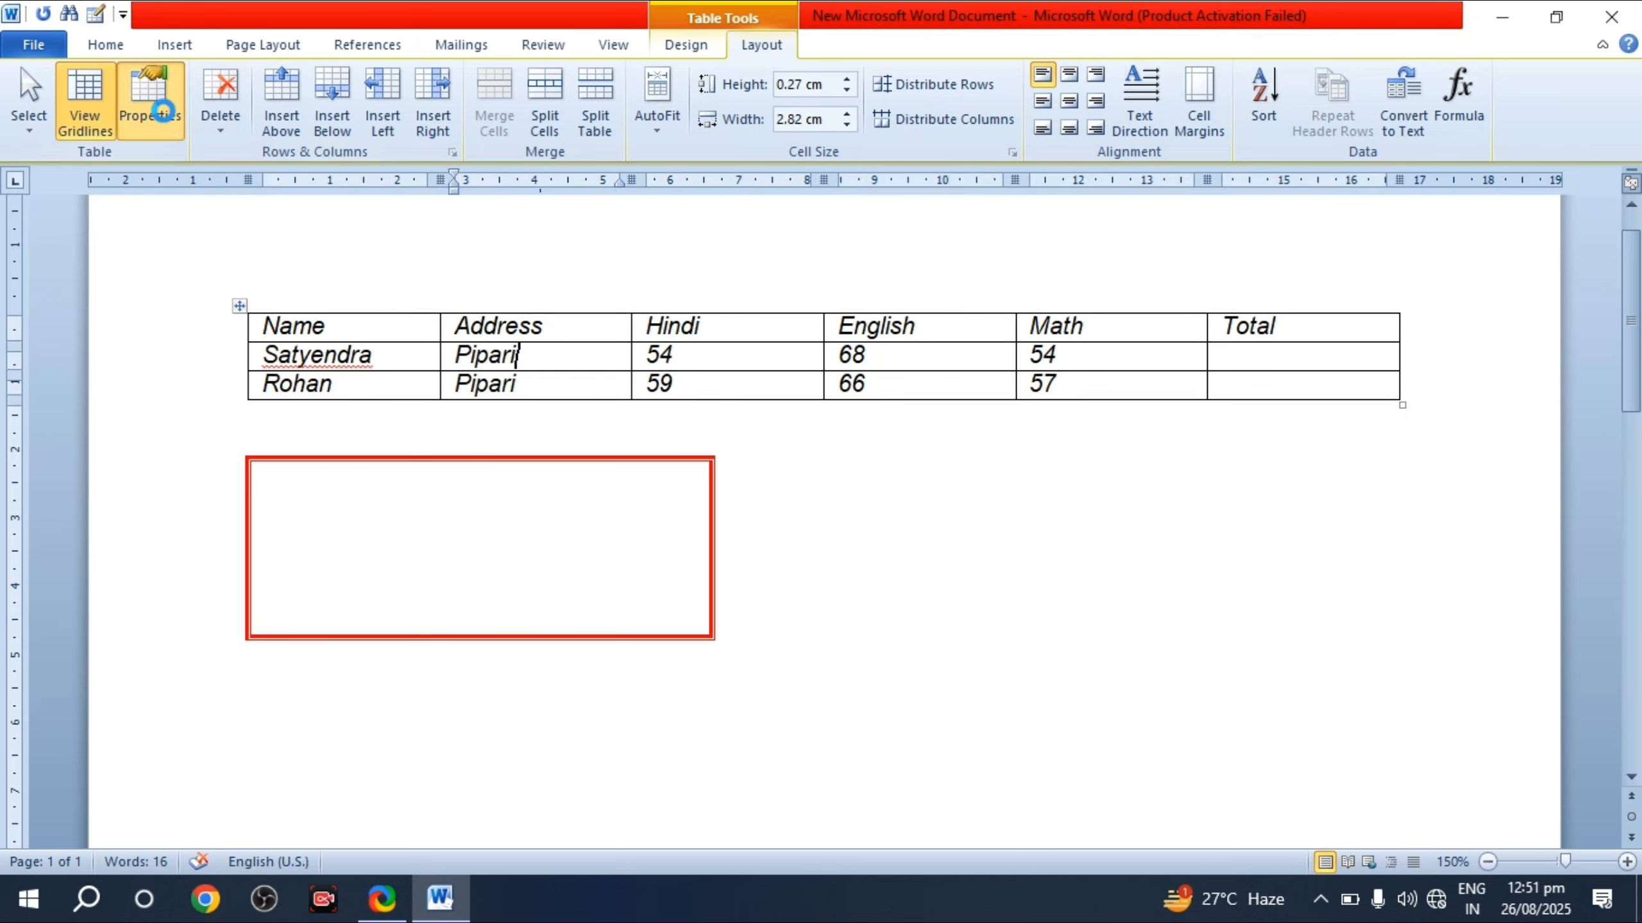
left_click(149, 106)
left_click(1003, 349)
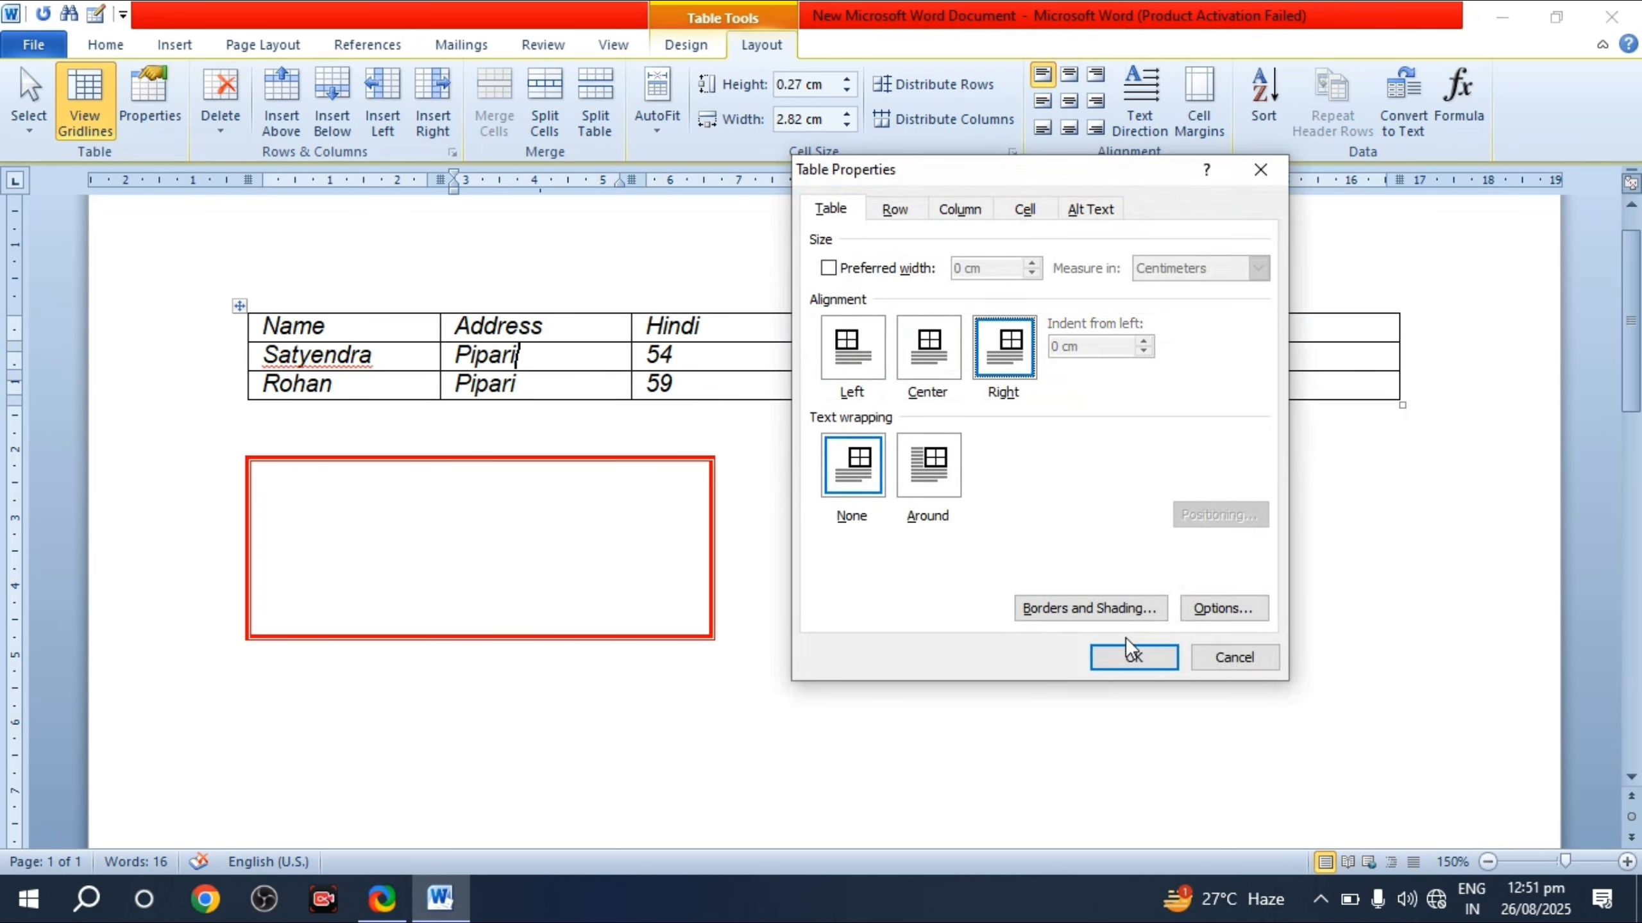
left_click(1127, 655)
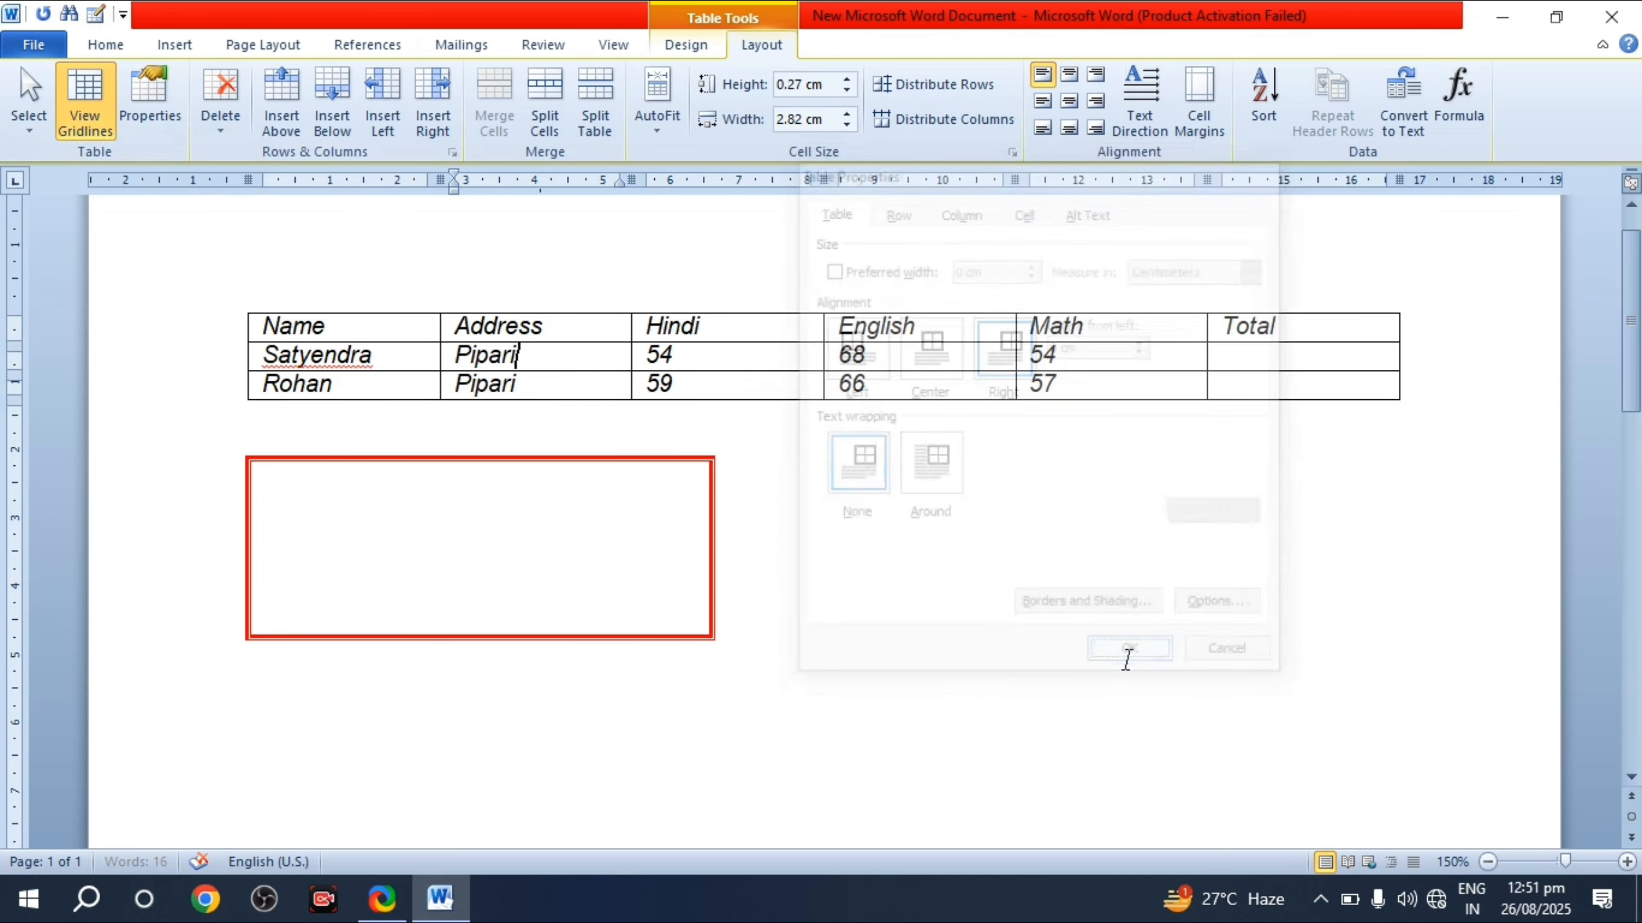
Step: Set the marks table's alignment to Left in Table Properties and apply it
left_click(155, 127)
left_click(861, 364)
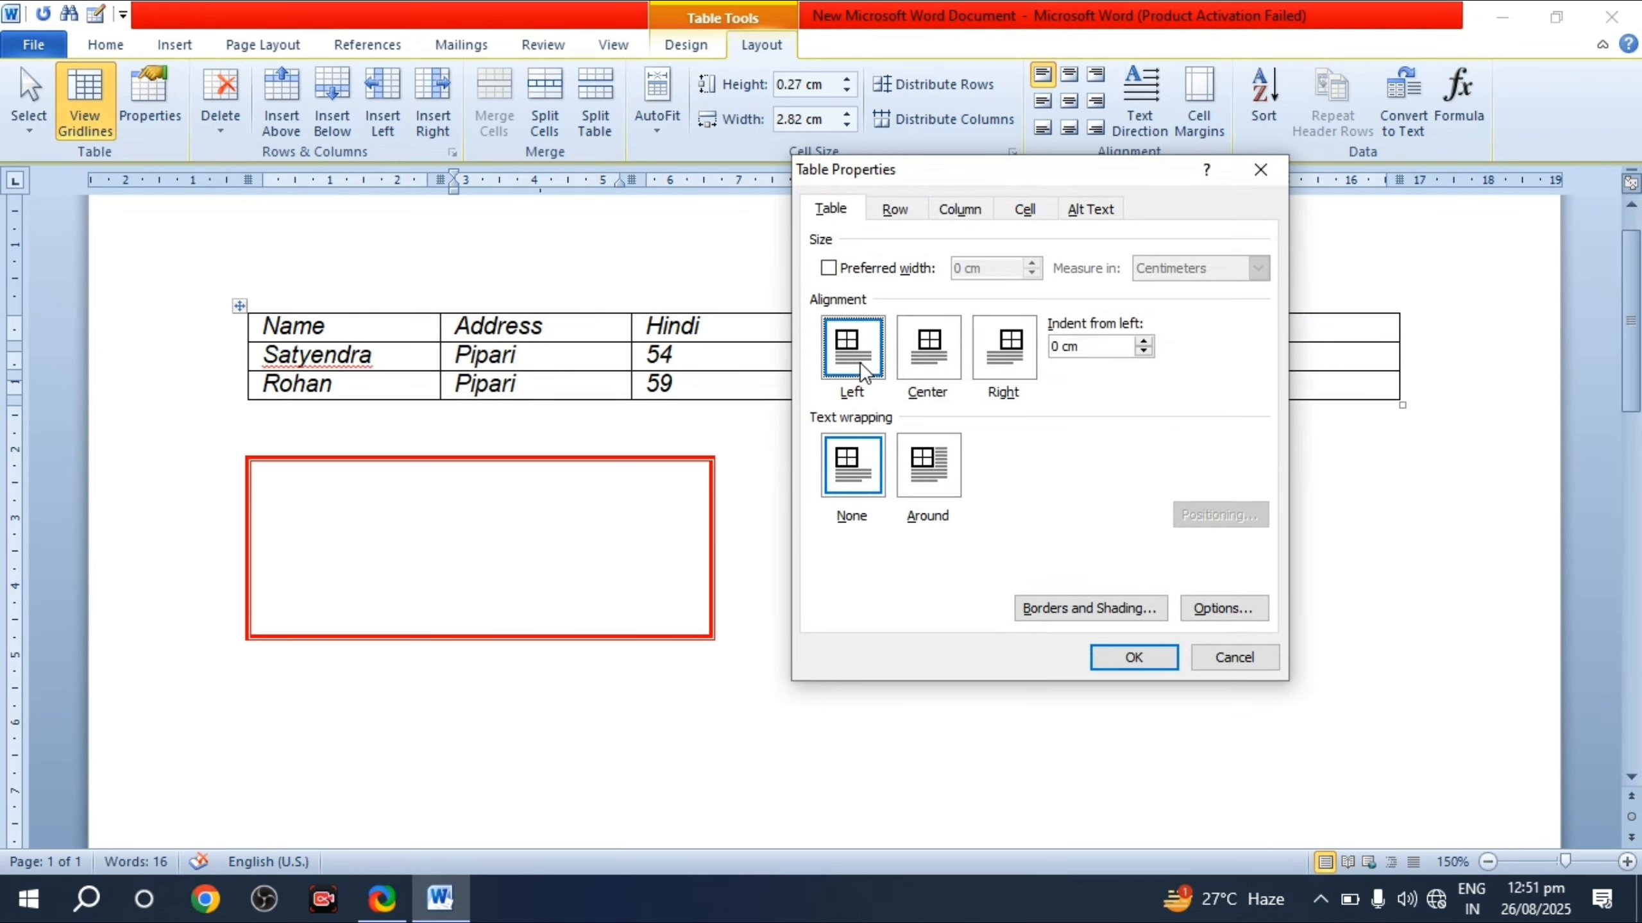
left_click(1133, 657)
Step: Delete the Address cell in the first student row with Shift cells left, and undo the deletion
left_click(550, 356)
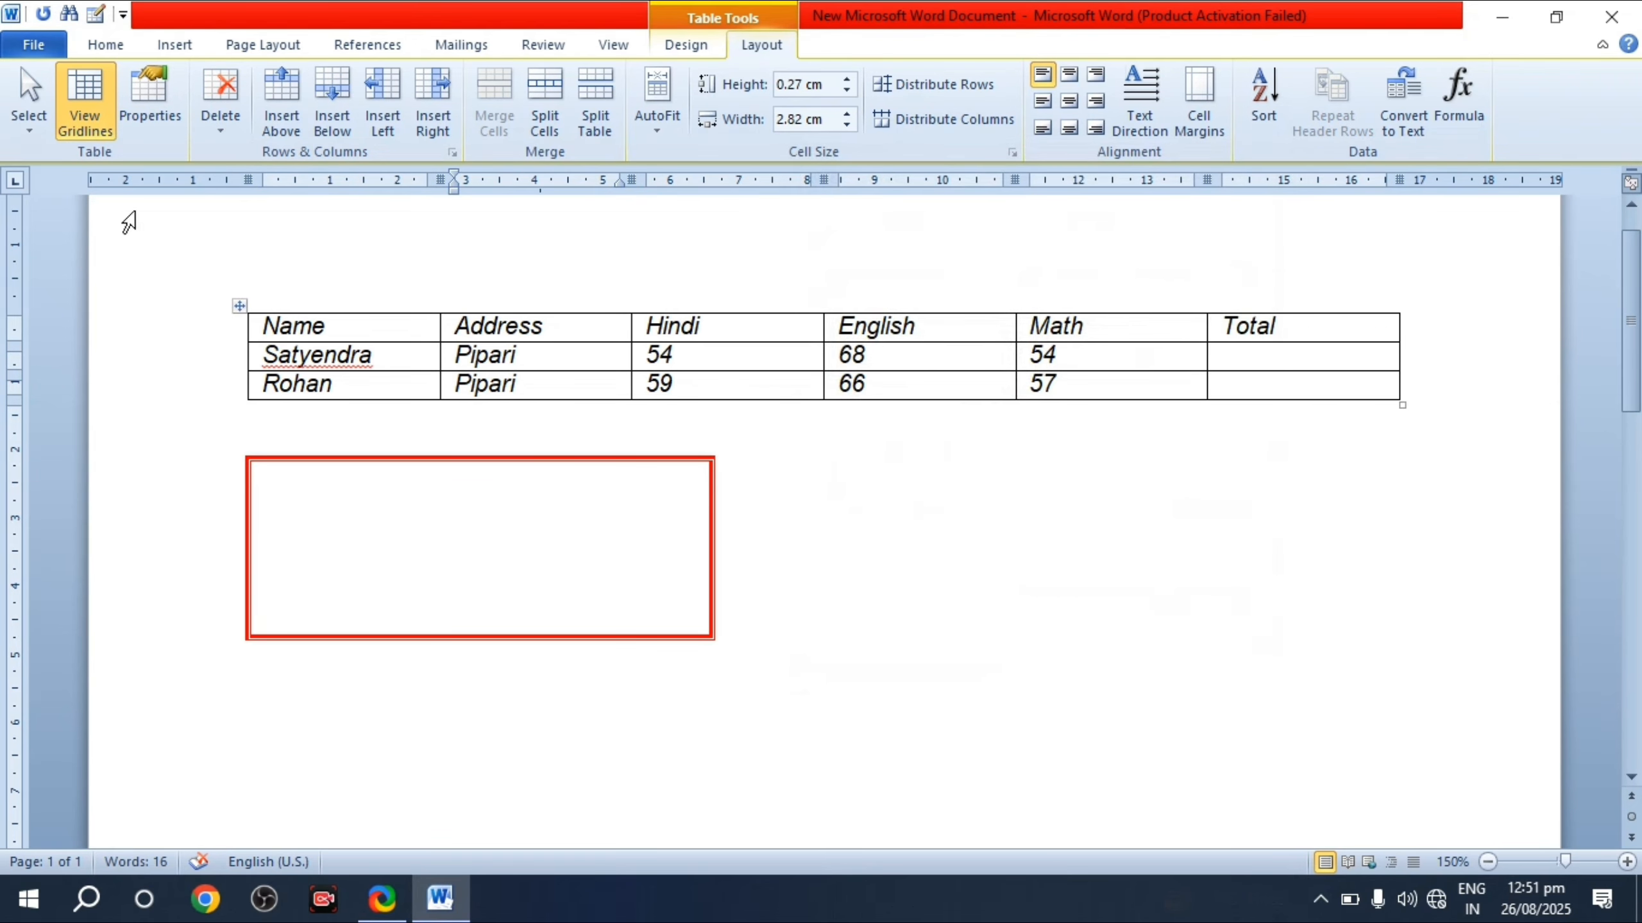
left_click(688, 51)
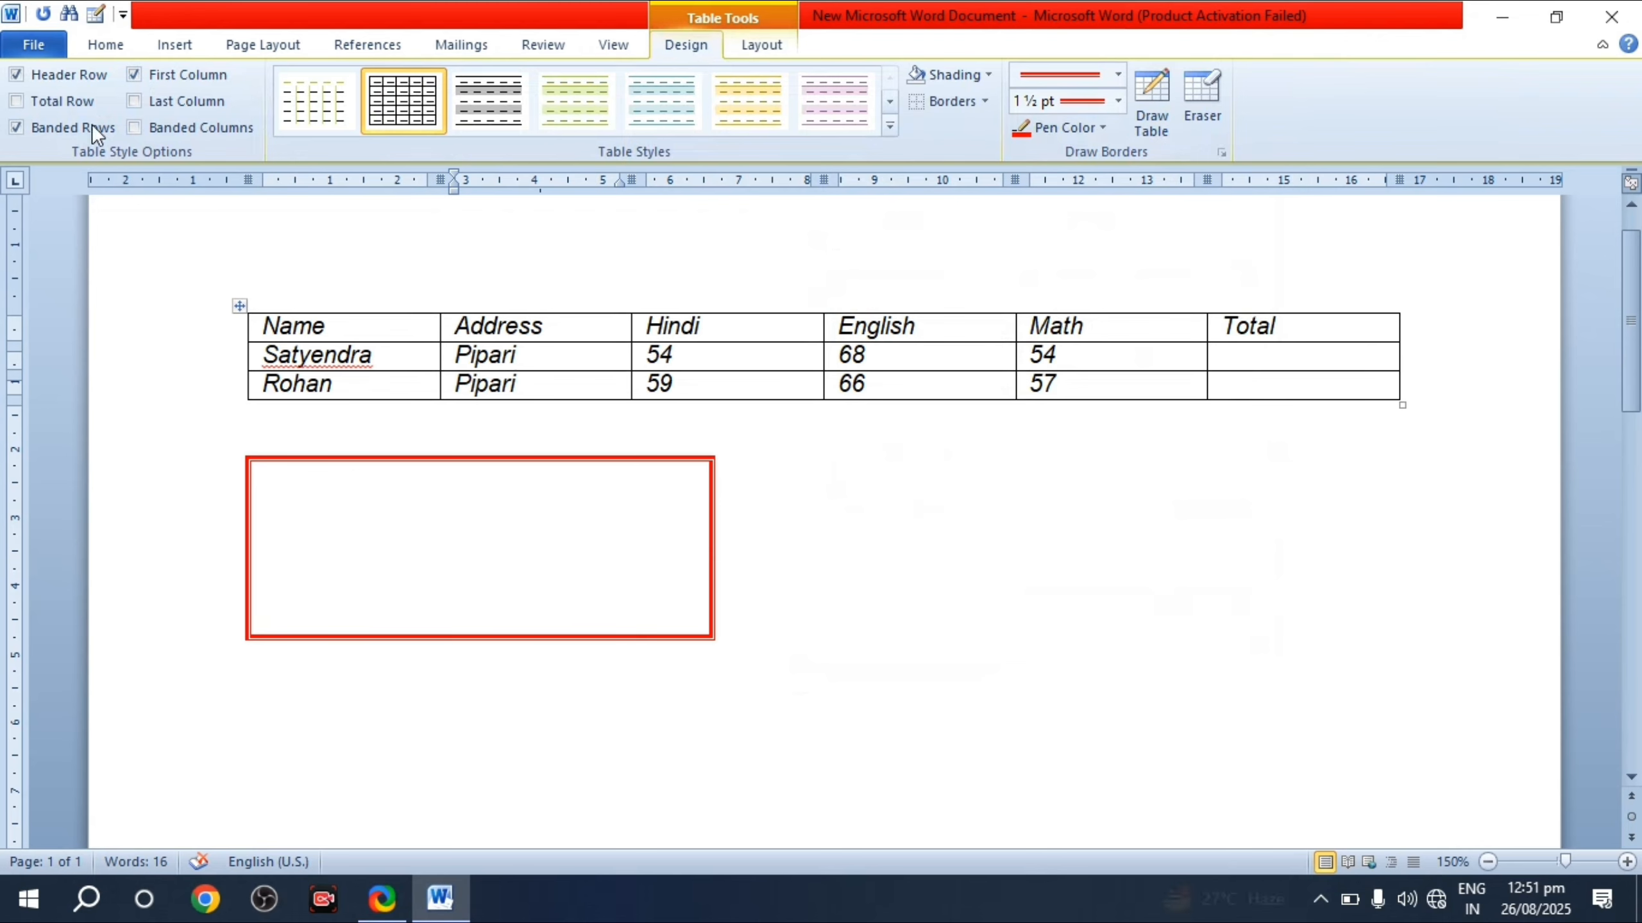
left_click(760, 44)
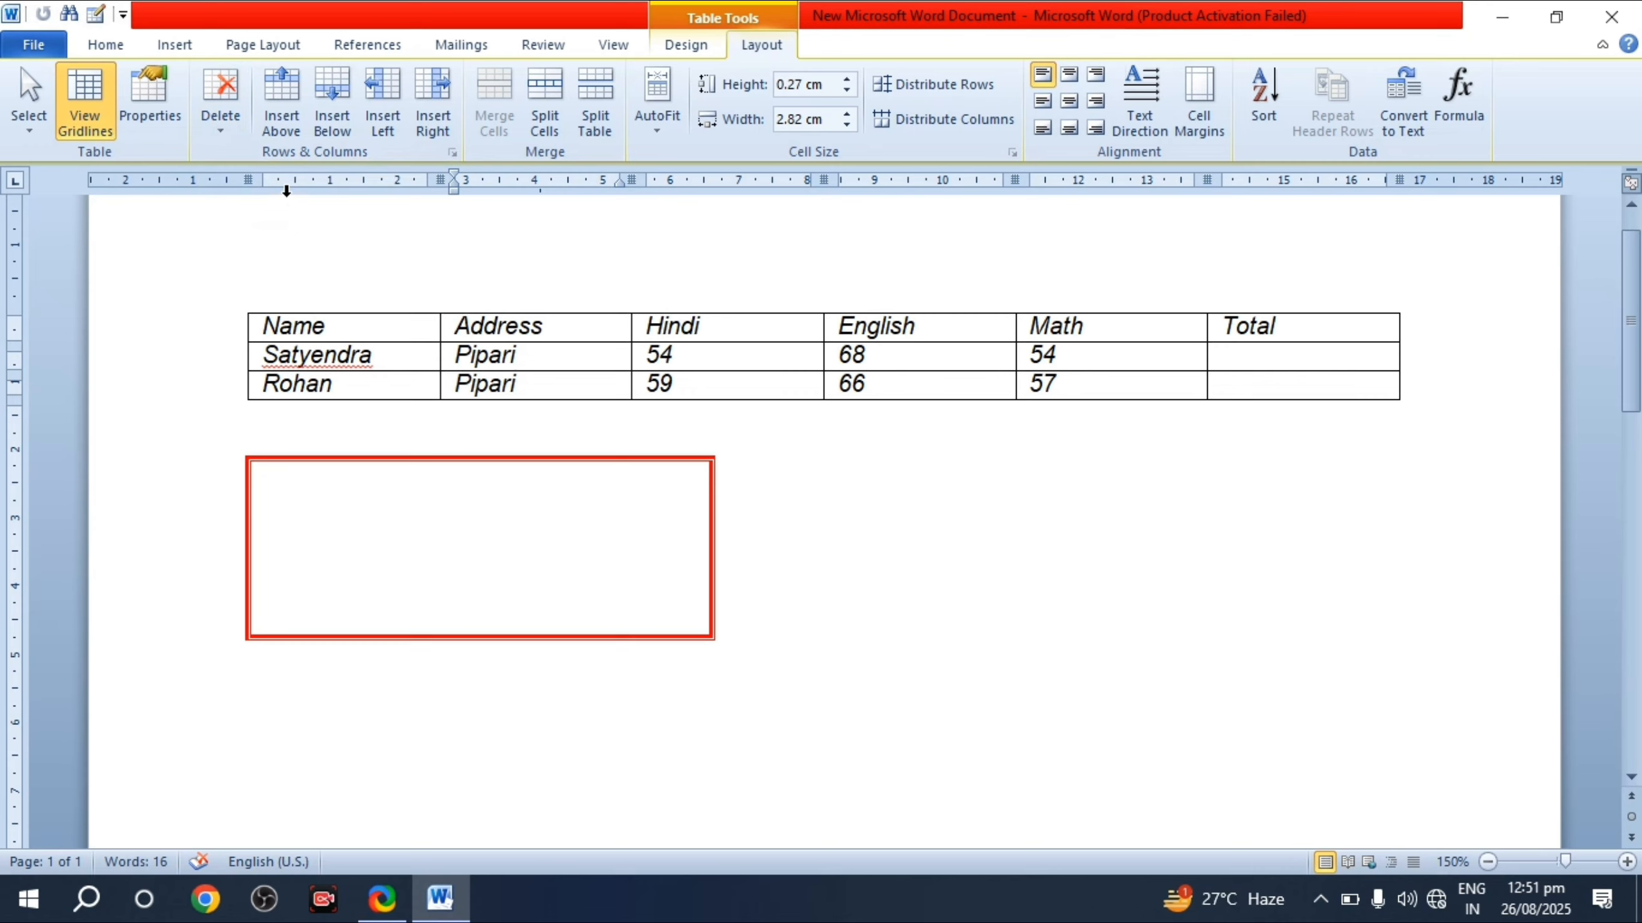
left_click(221, 128)
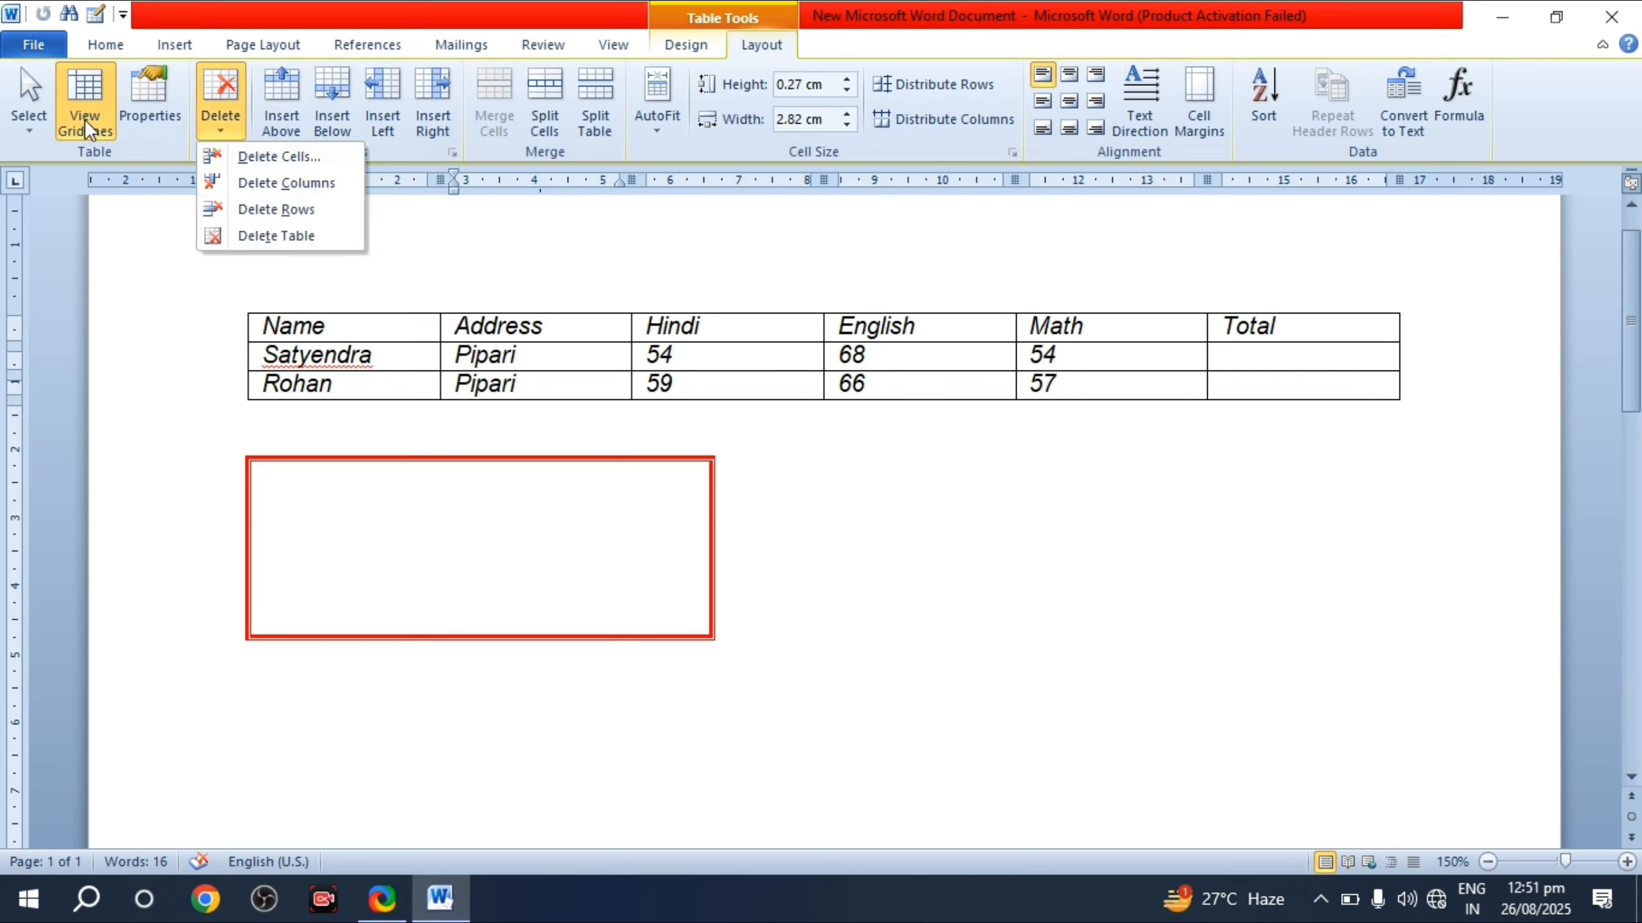
left_click(292, 158)
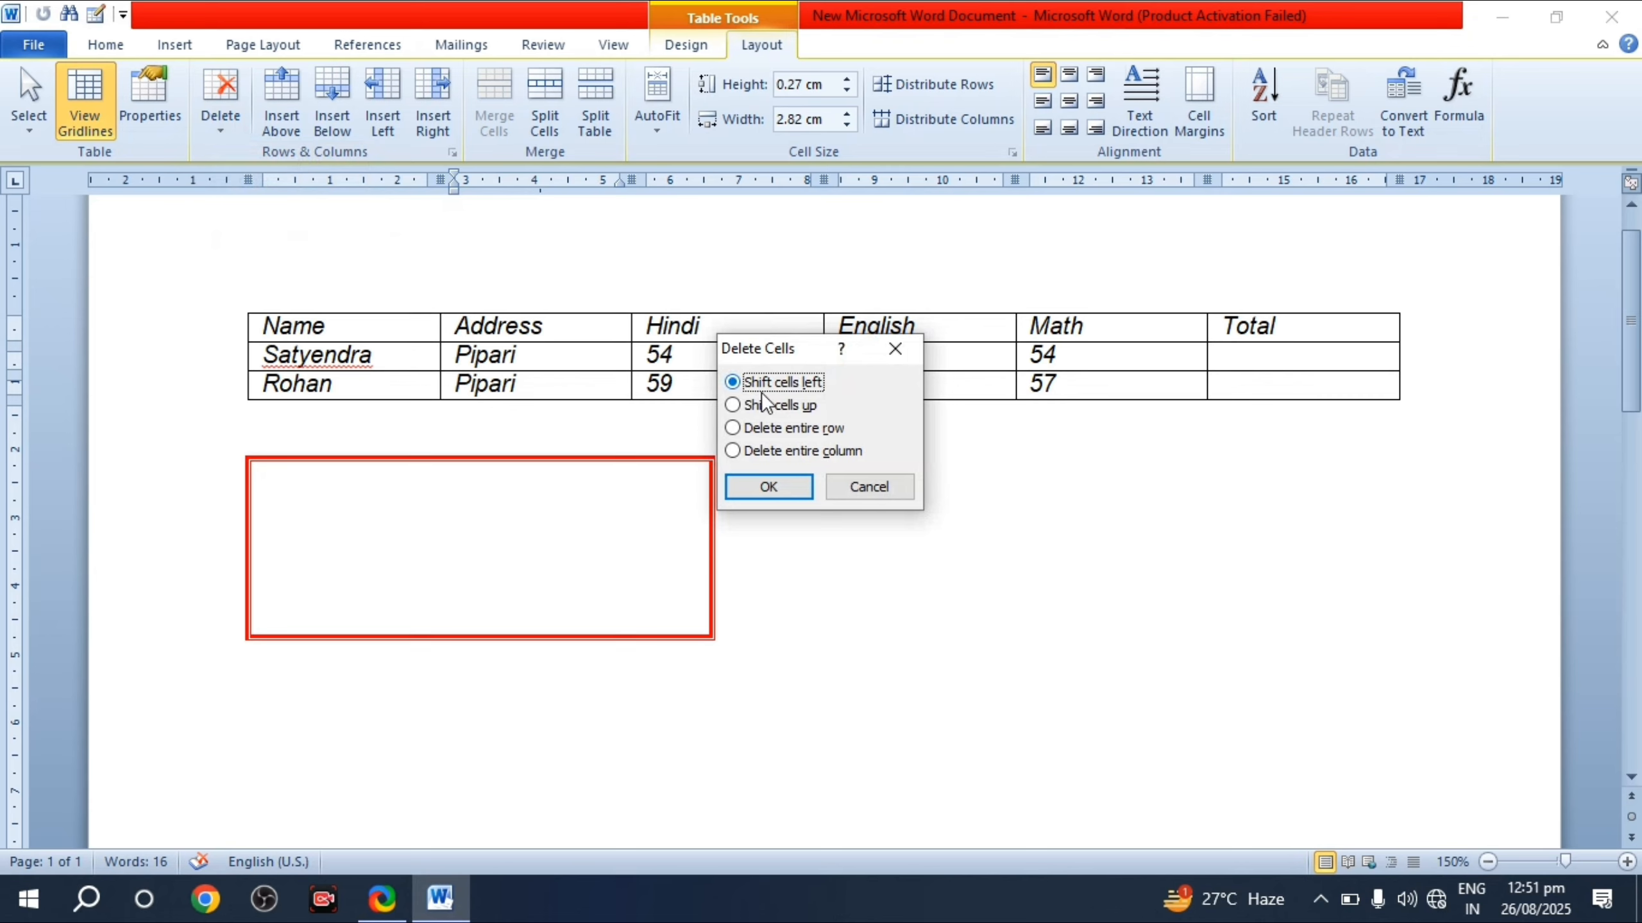
left_click(792, 490)
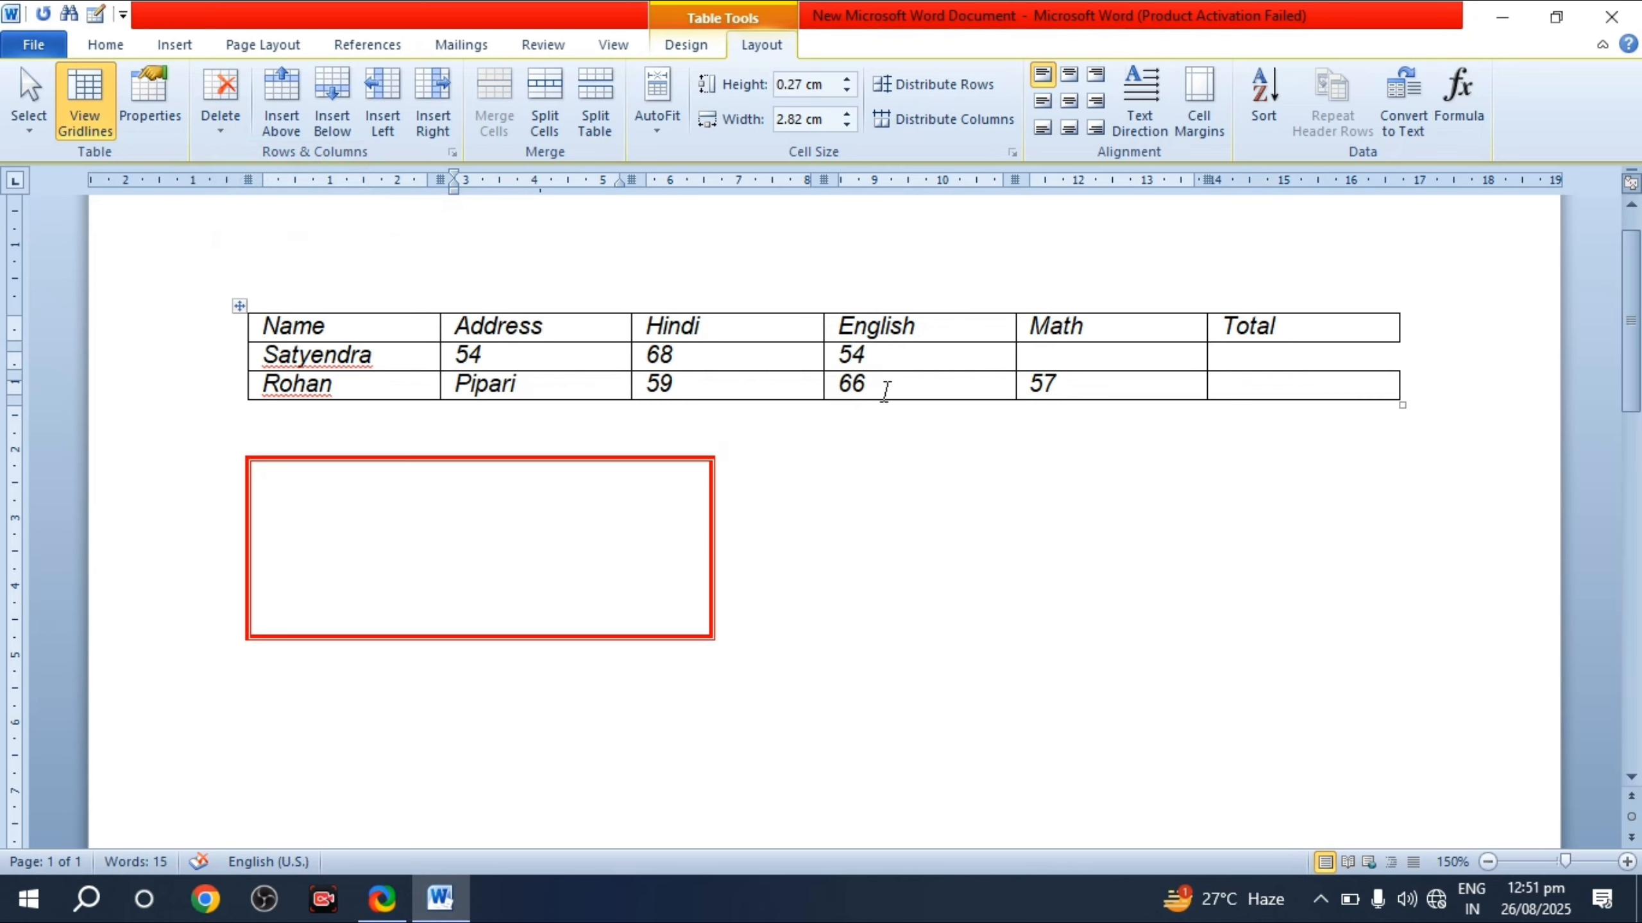
key("ctrl+z")
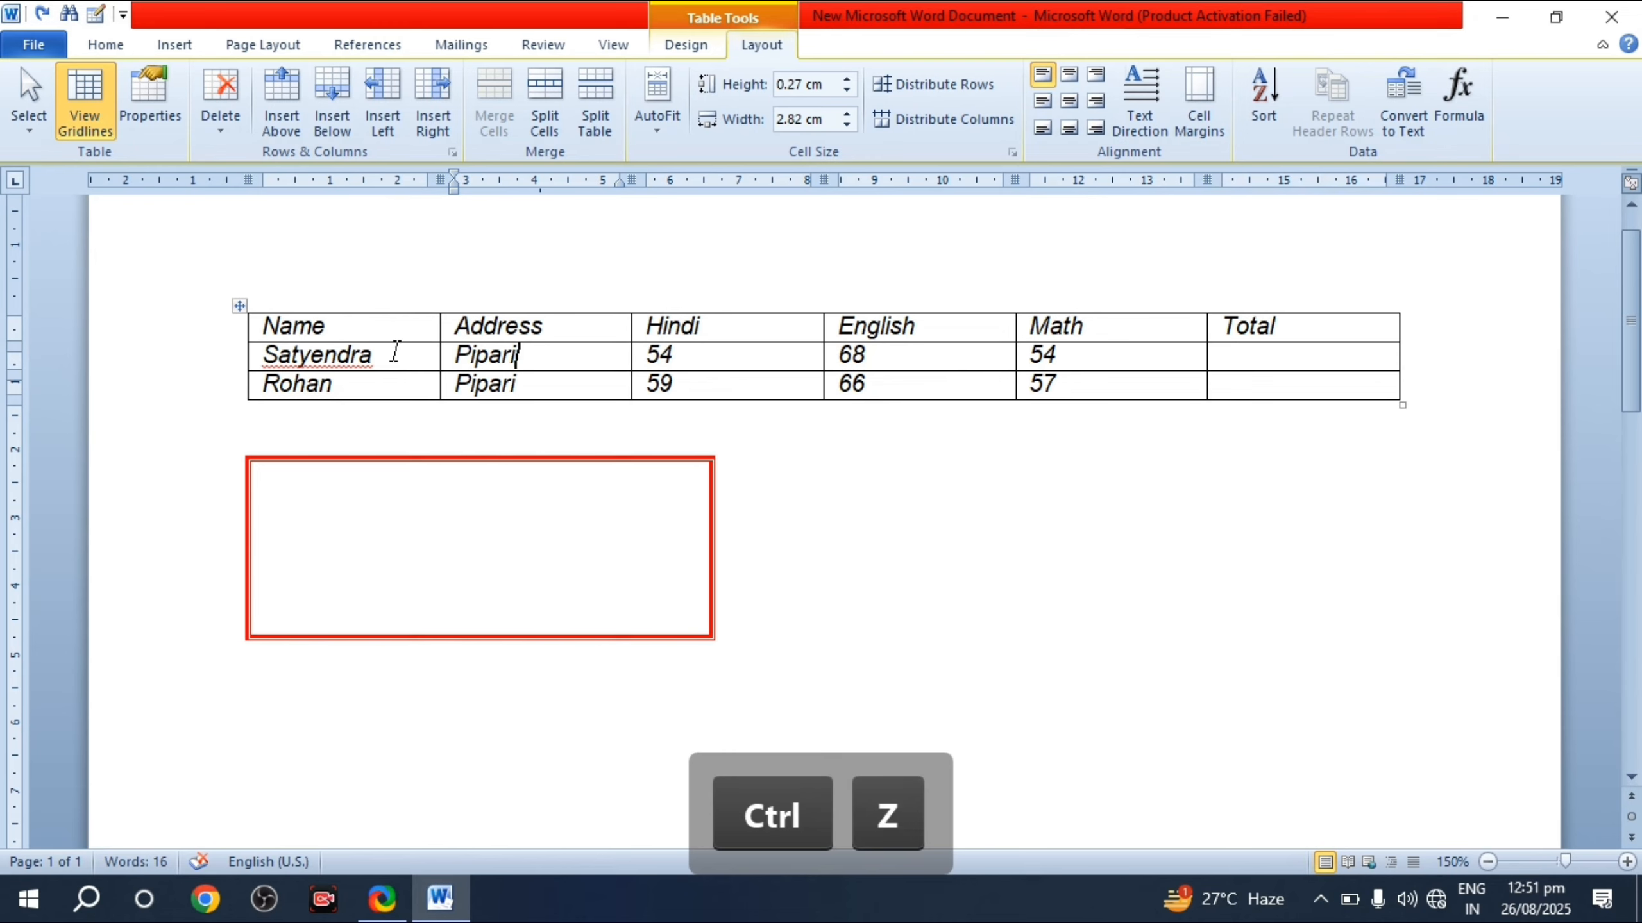
Step: Delete the Name column of the marks table and undo the deletion
left_click(395, 351)
left_click(222, 124)
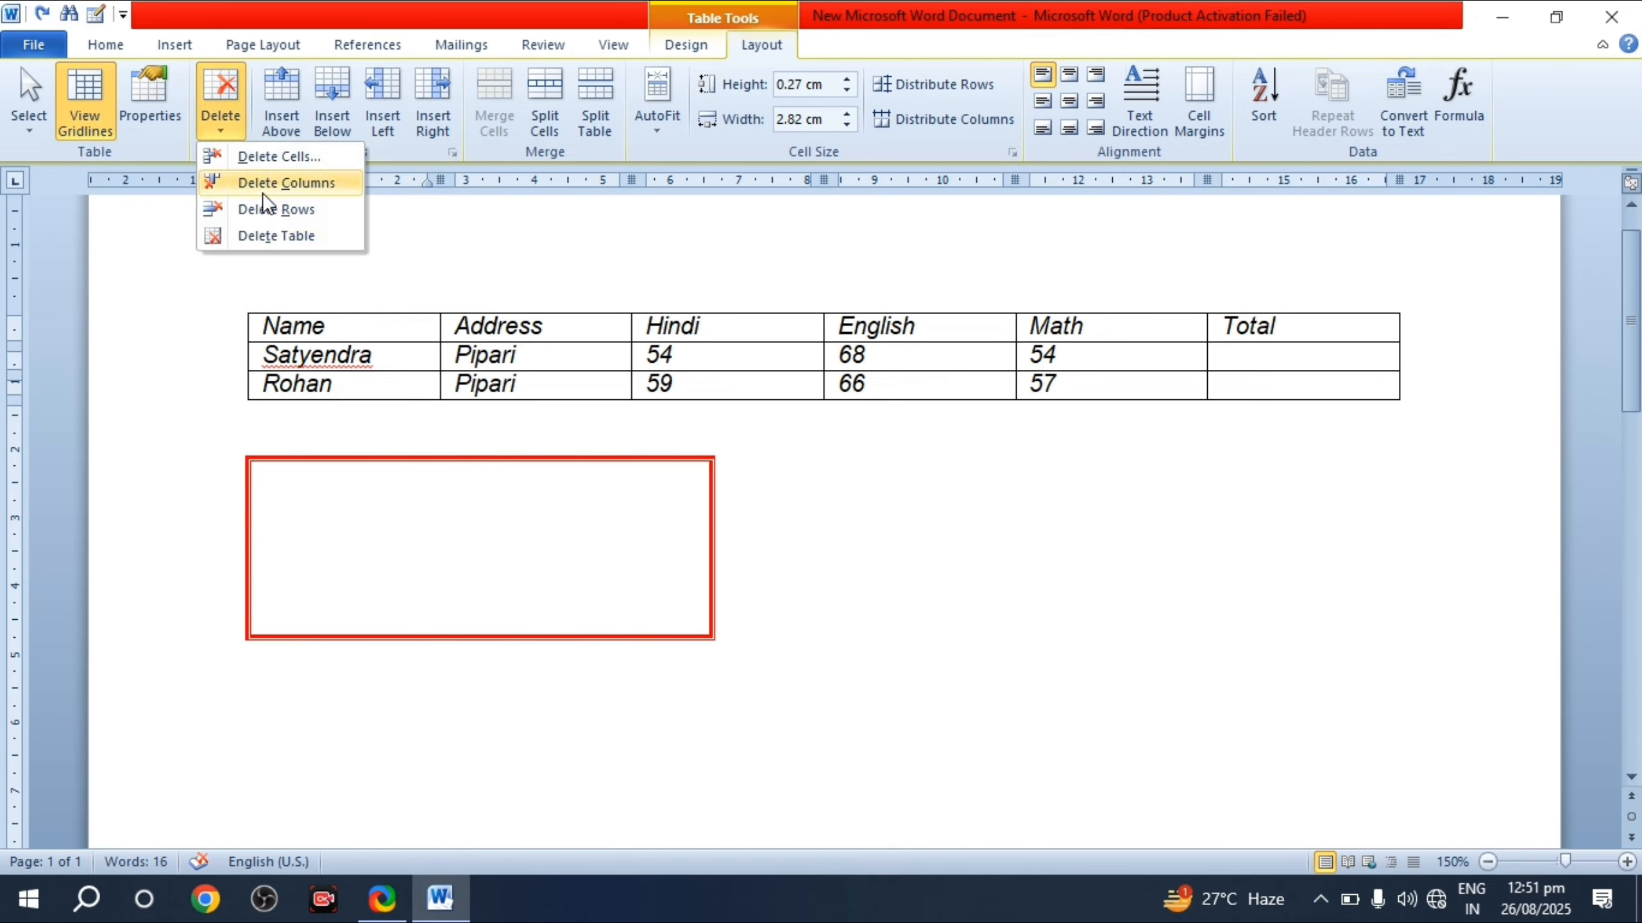
left_click(289, 182)
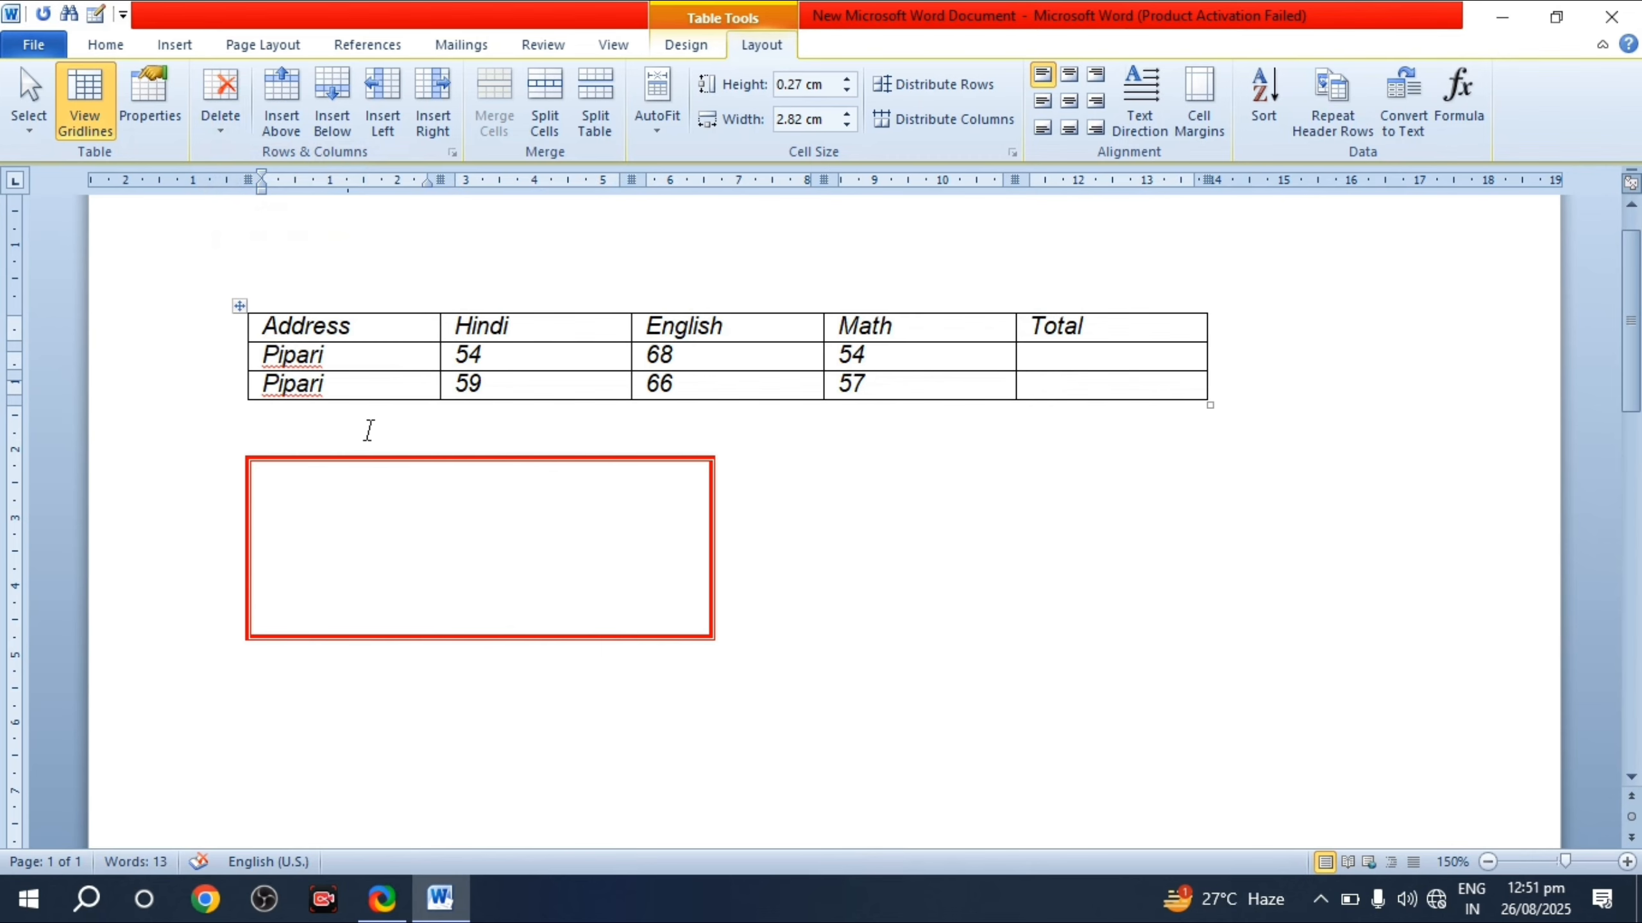
key("ctrl+z")
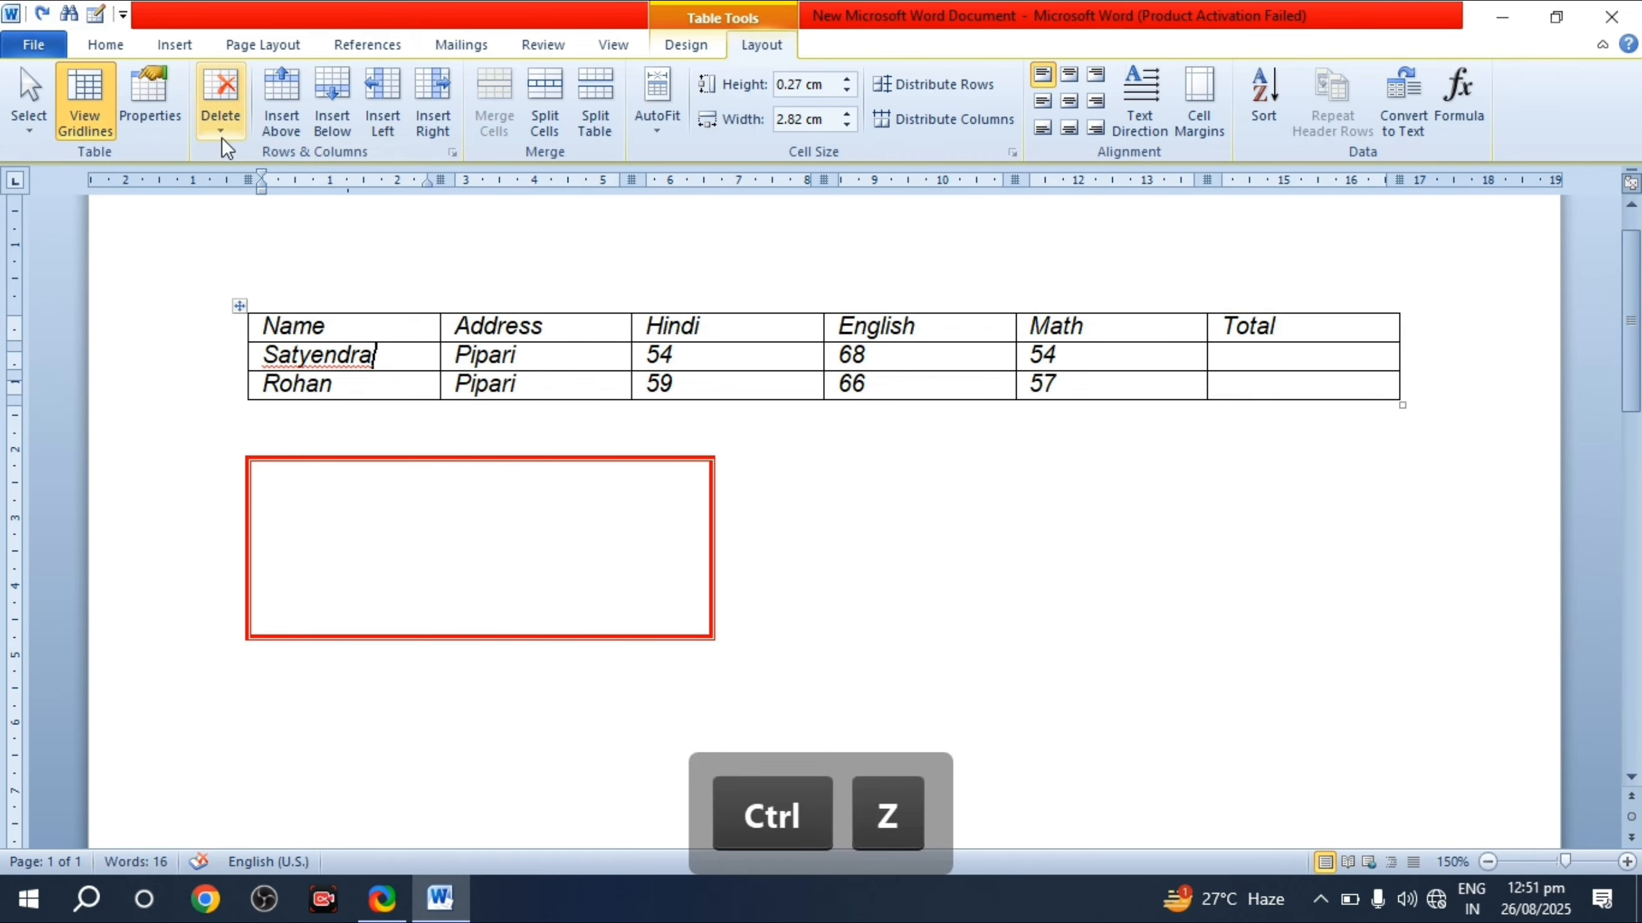
Step: Delete the first student row of the marks table and undo the deletion
left_click(217, 131)
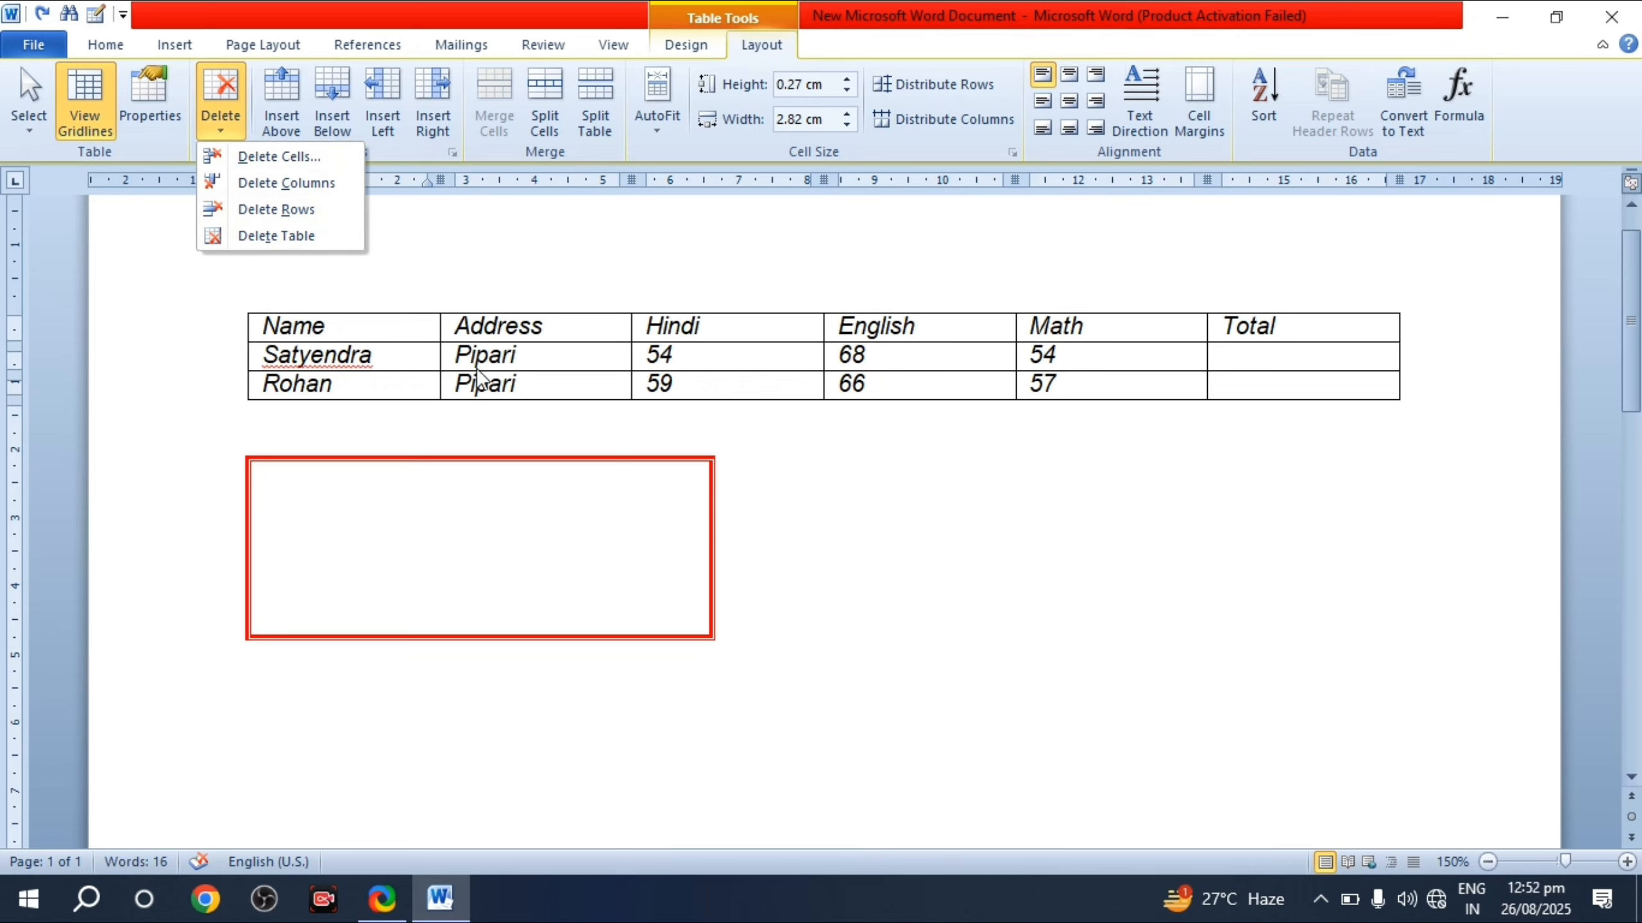
left_click(290, 209)
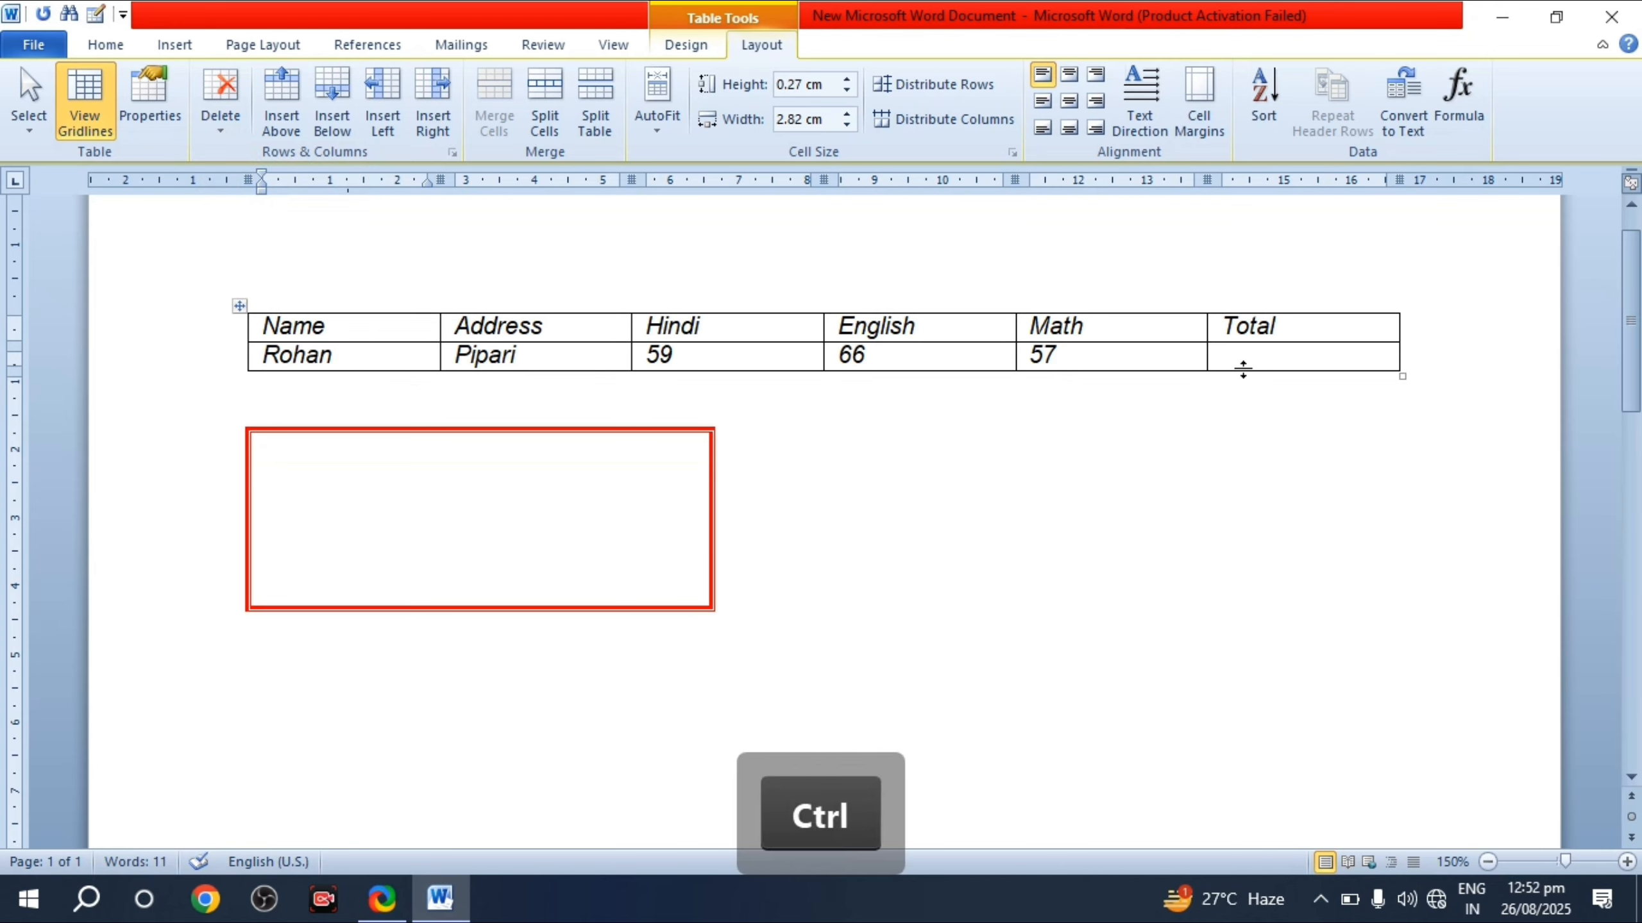
key("ctrl+z")
Step: Delete the entire marks table and undo the deletion
left_click(220, 126)
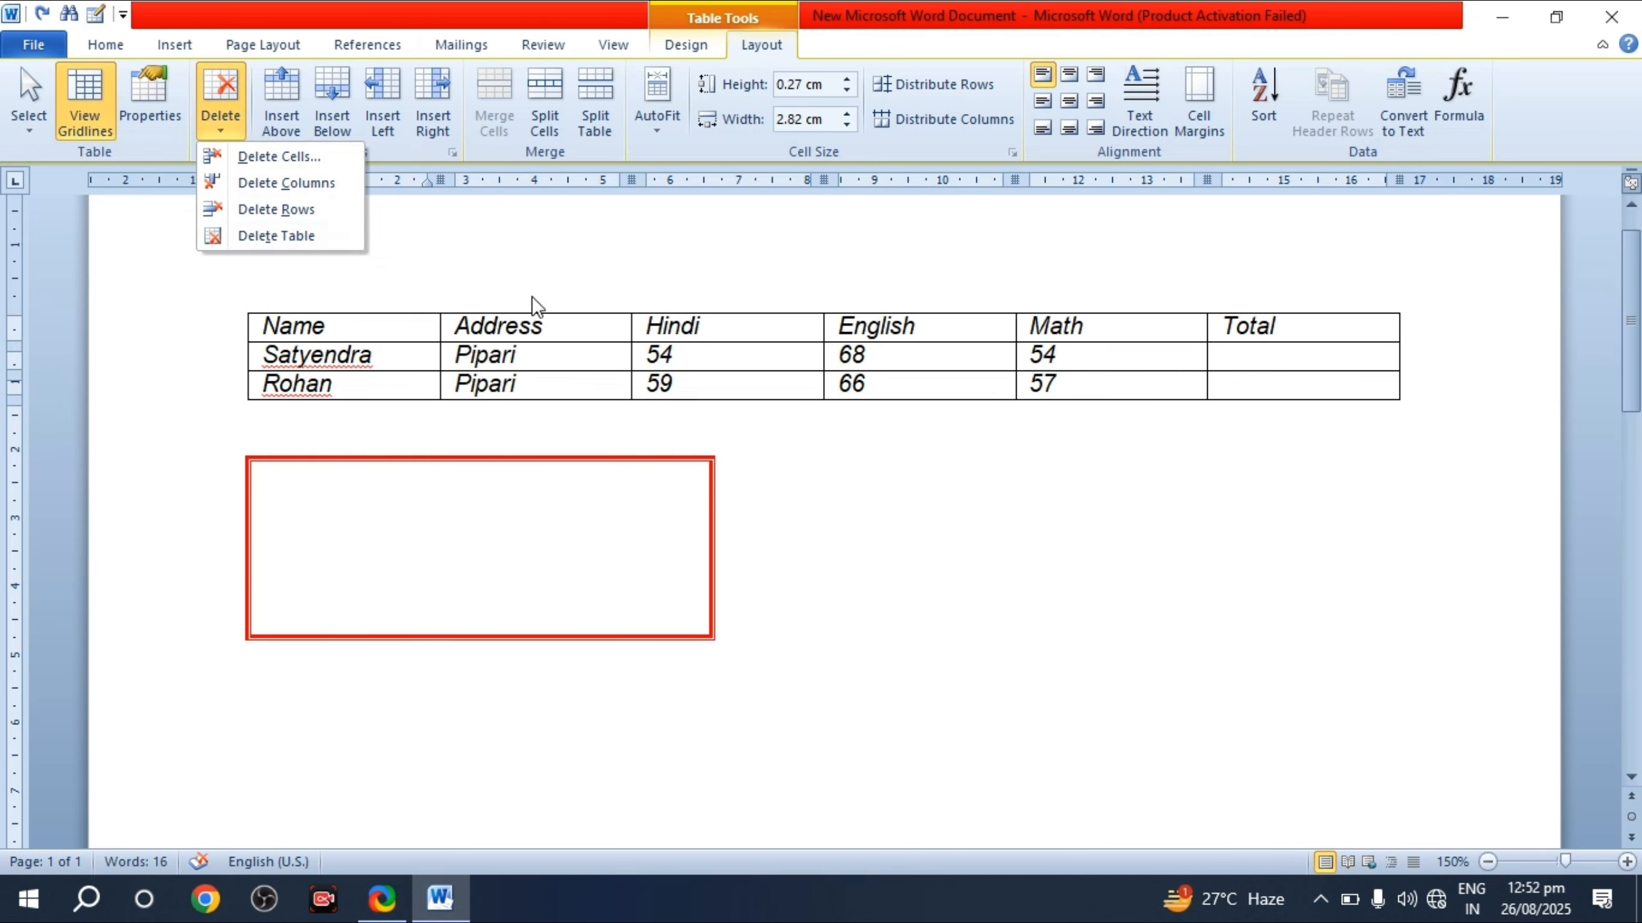
left_click(262, 239)
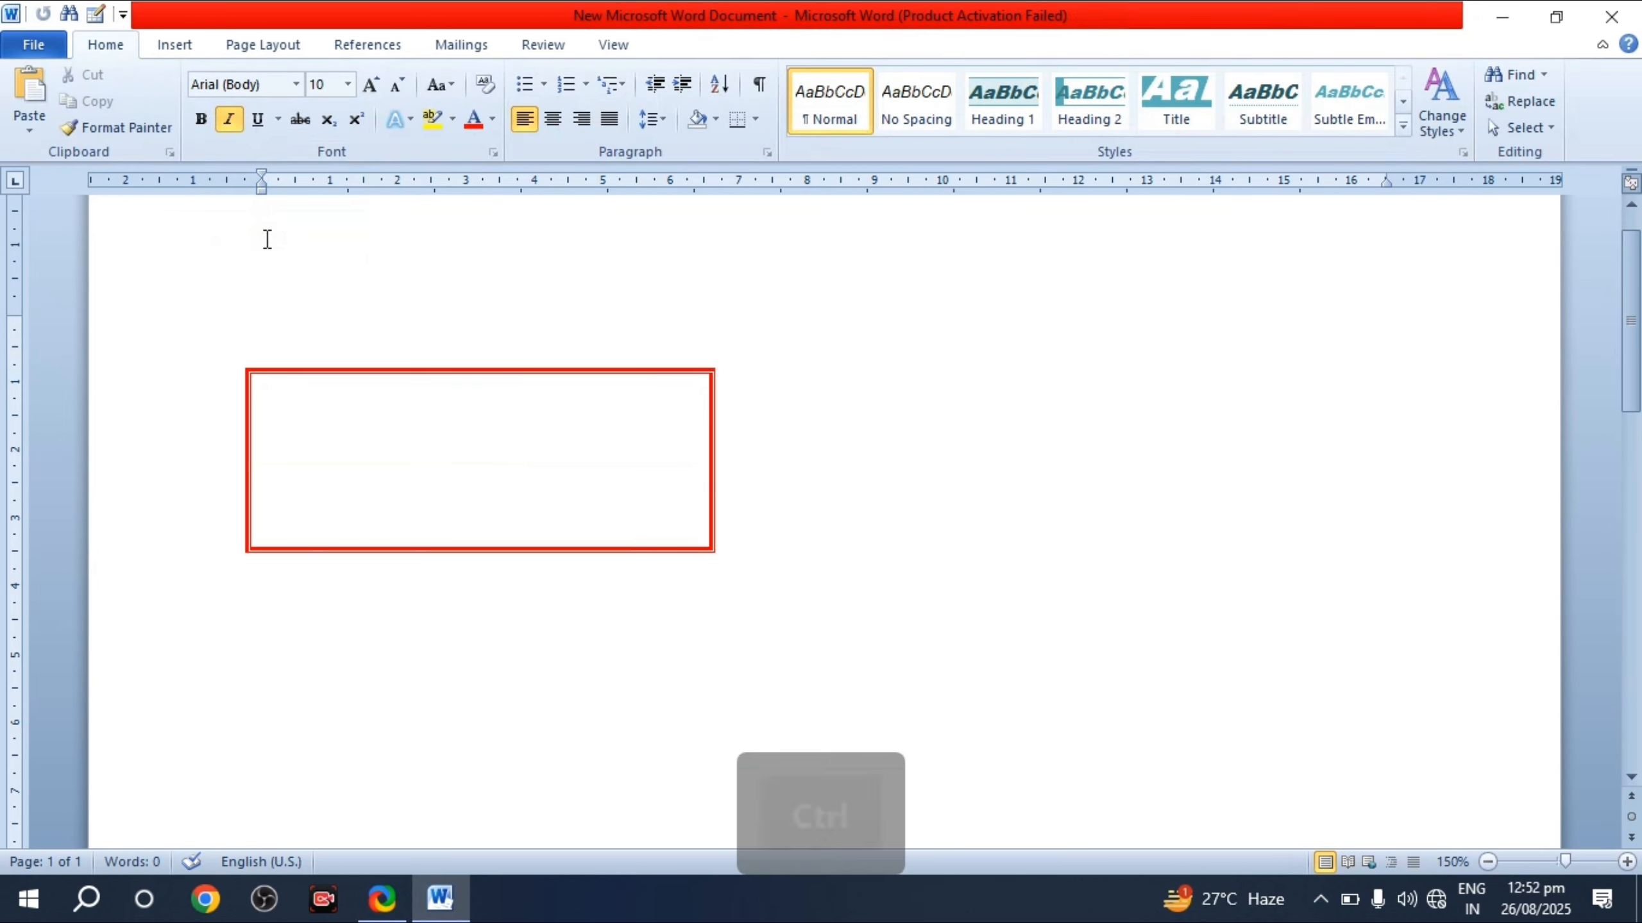
key("ctrl+z")
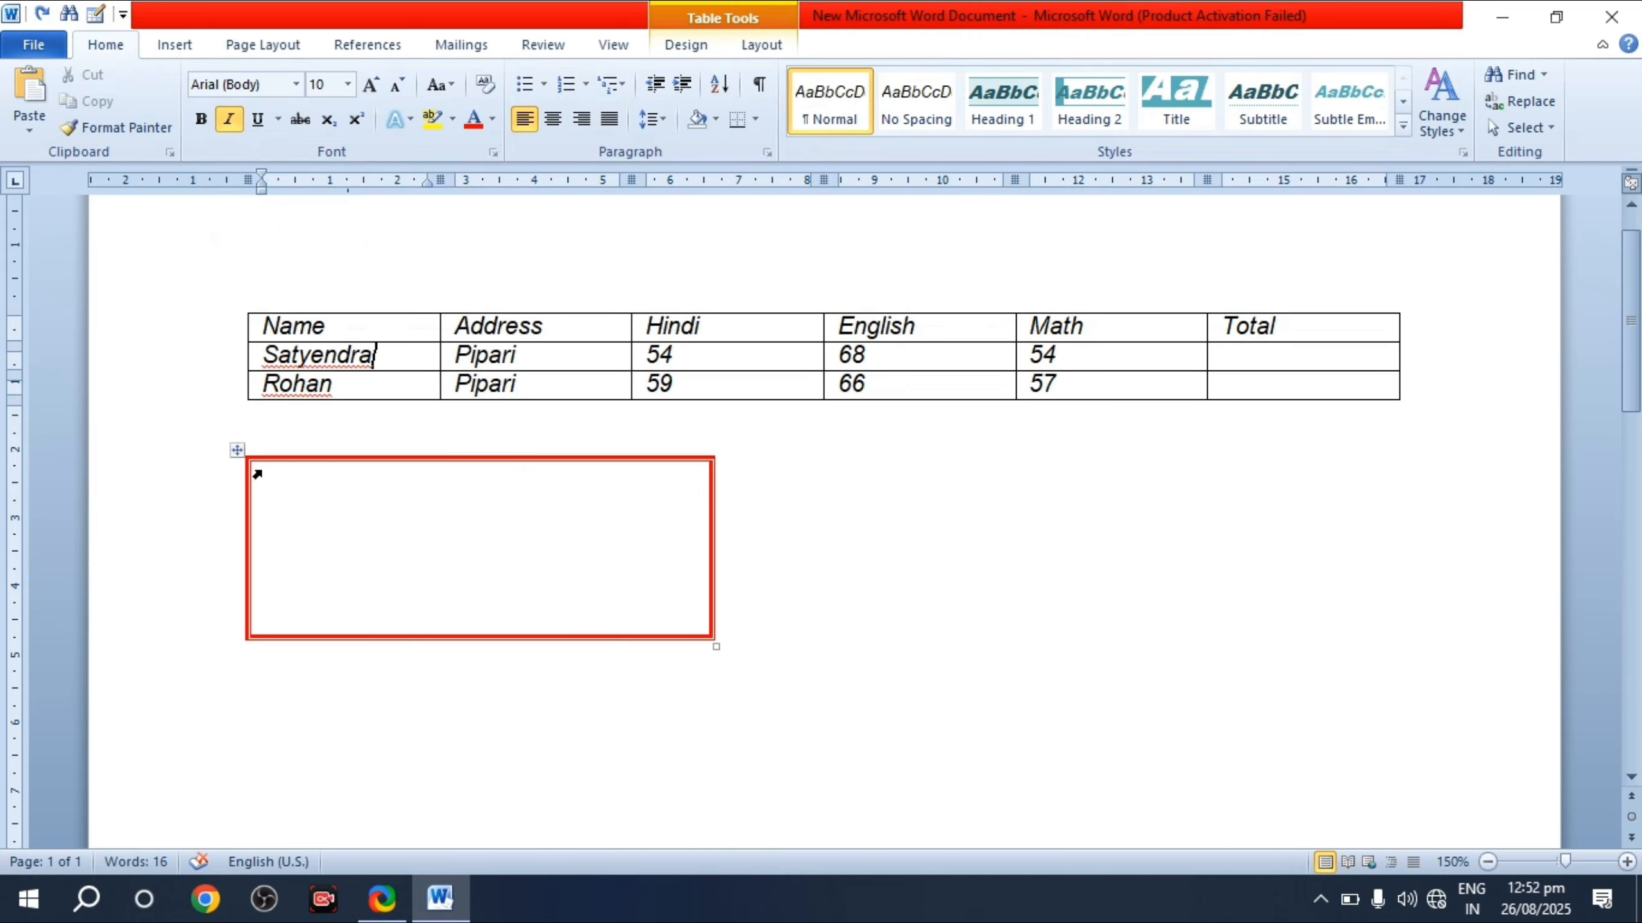
Step: Delete the red-bordered table below the marks table
left_click(239, 452)
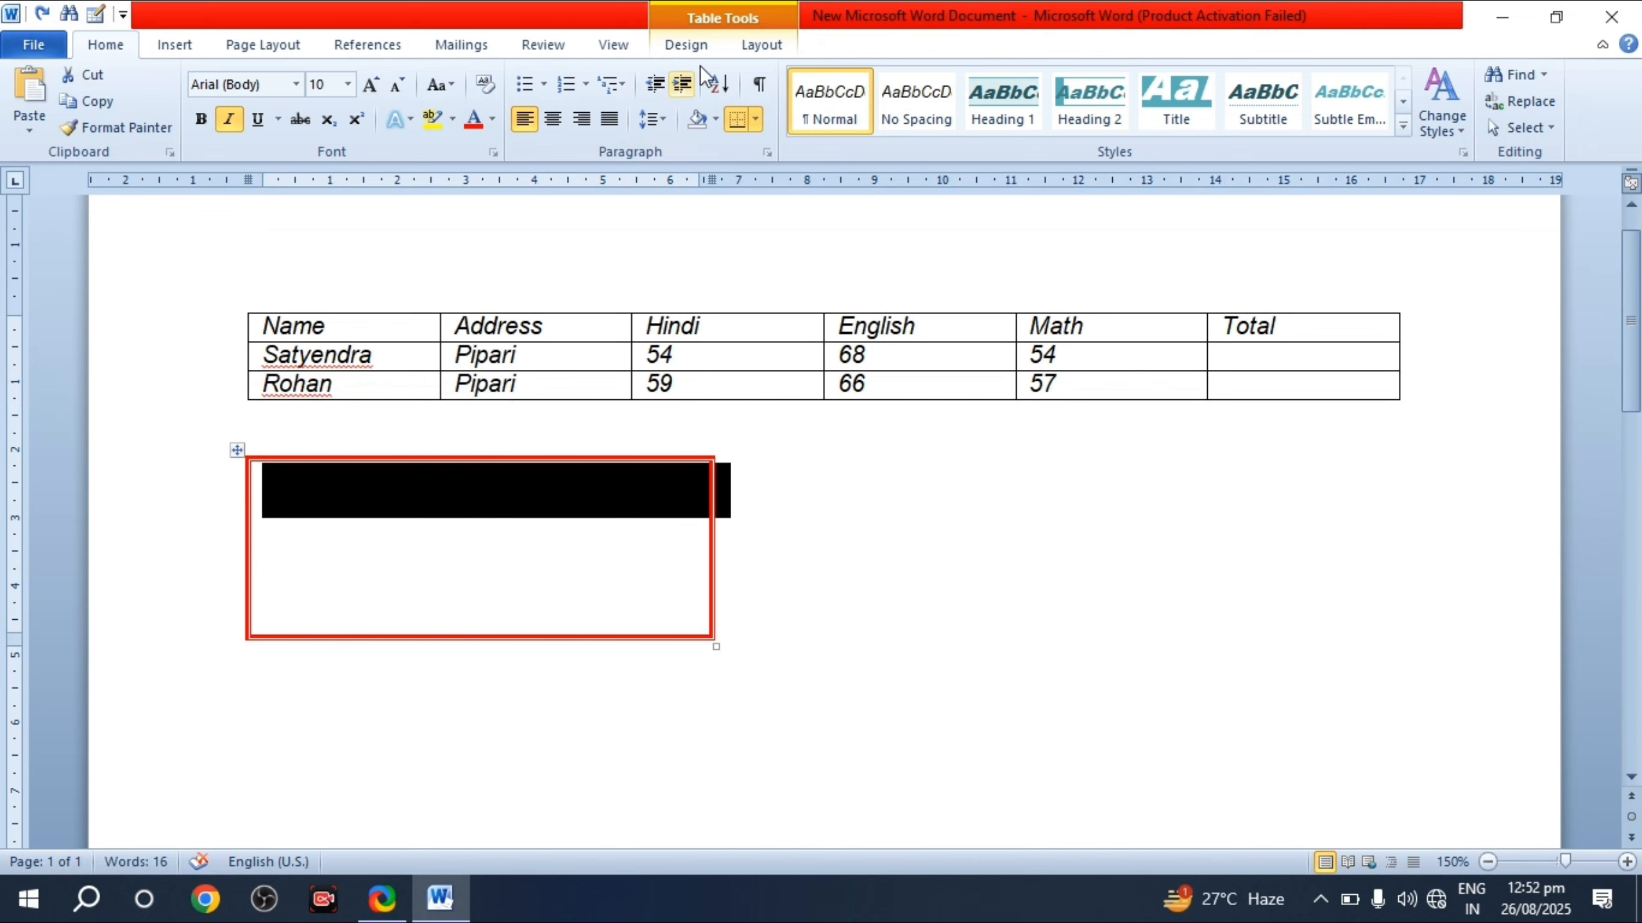
left_click(744, 46)
left_click(215, 123)
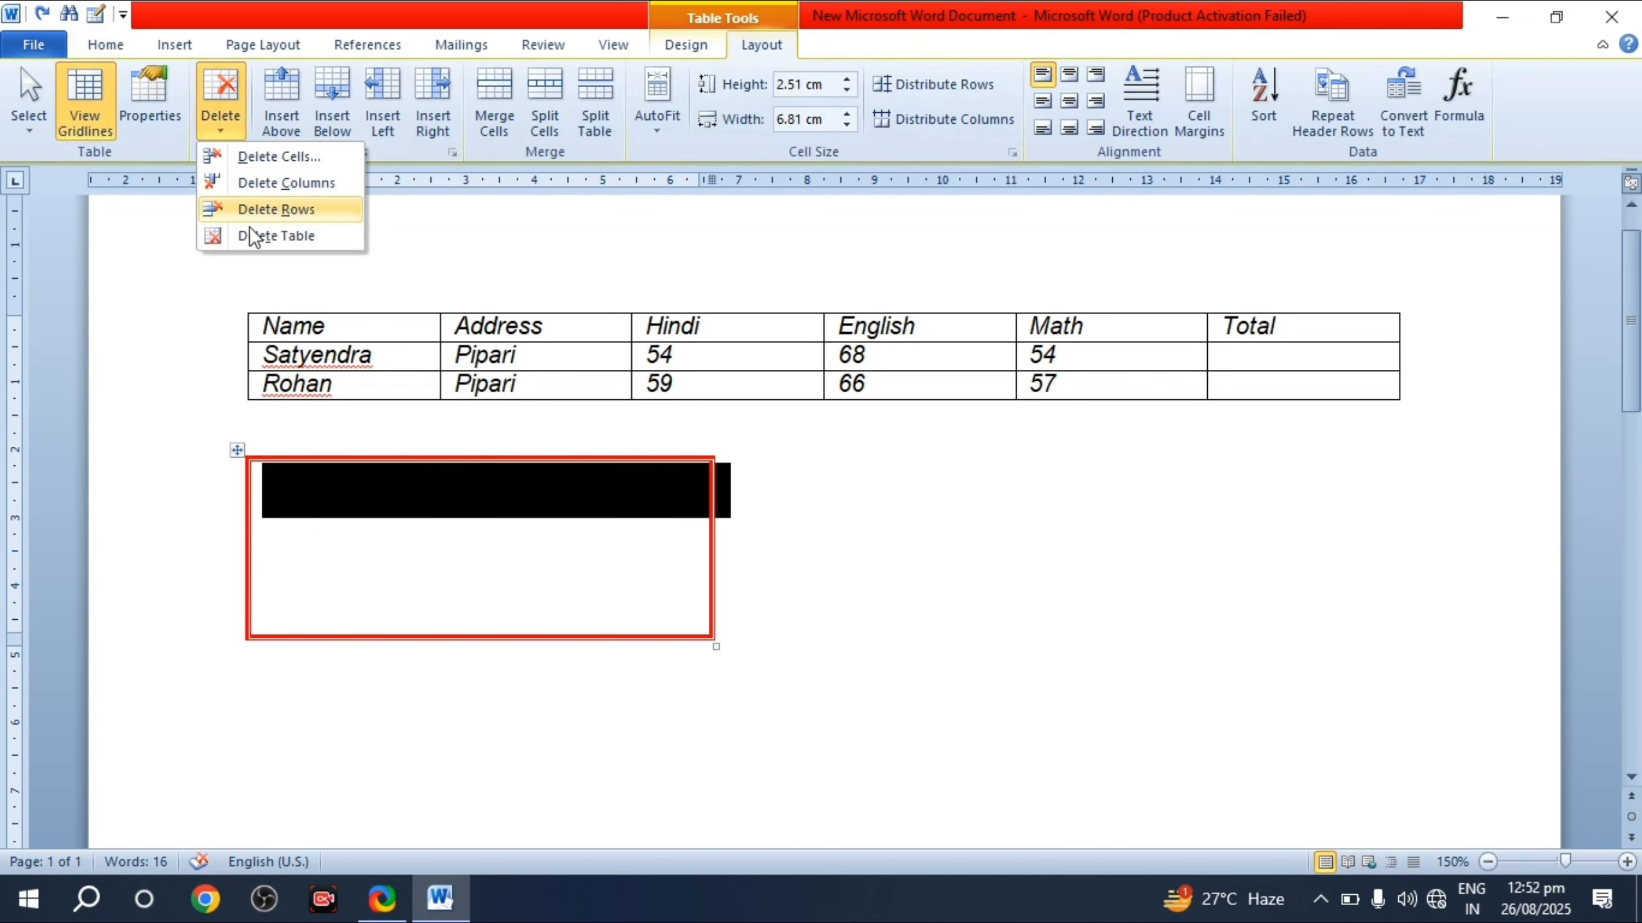
left_click(255, 229)
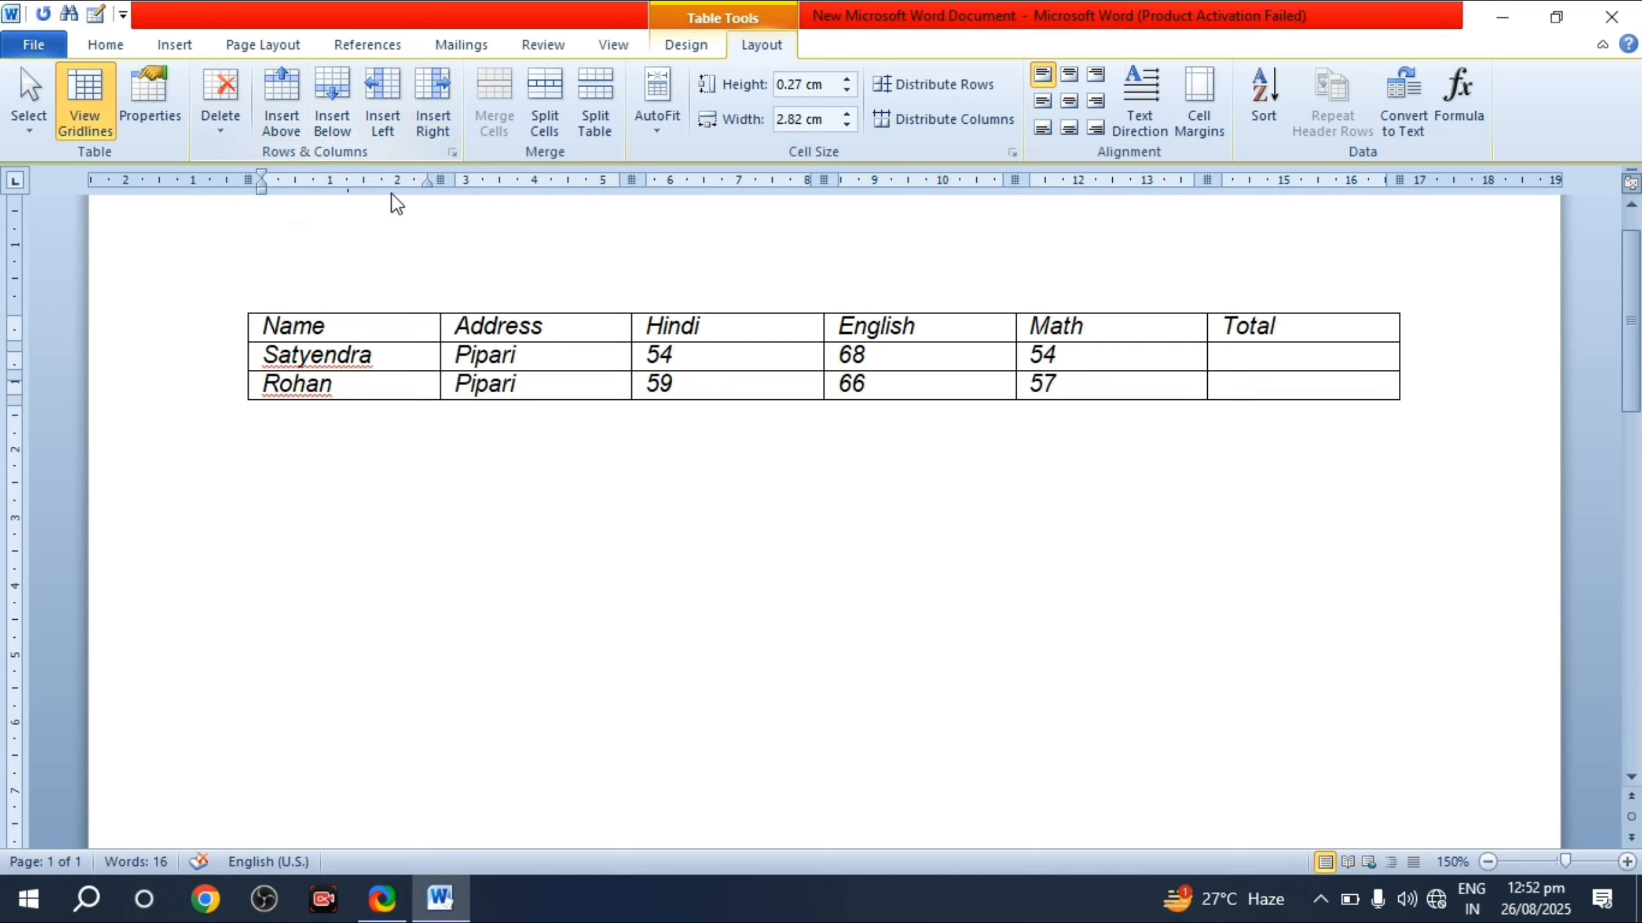
Step: Insert one blank column to the right and one to the left of the Address column
left_click(543, 356)
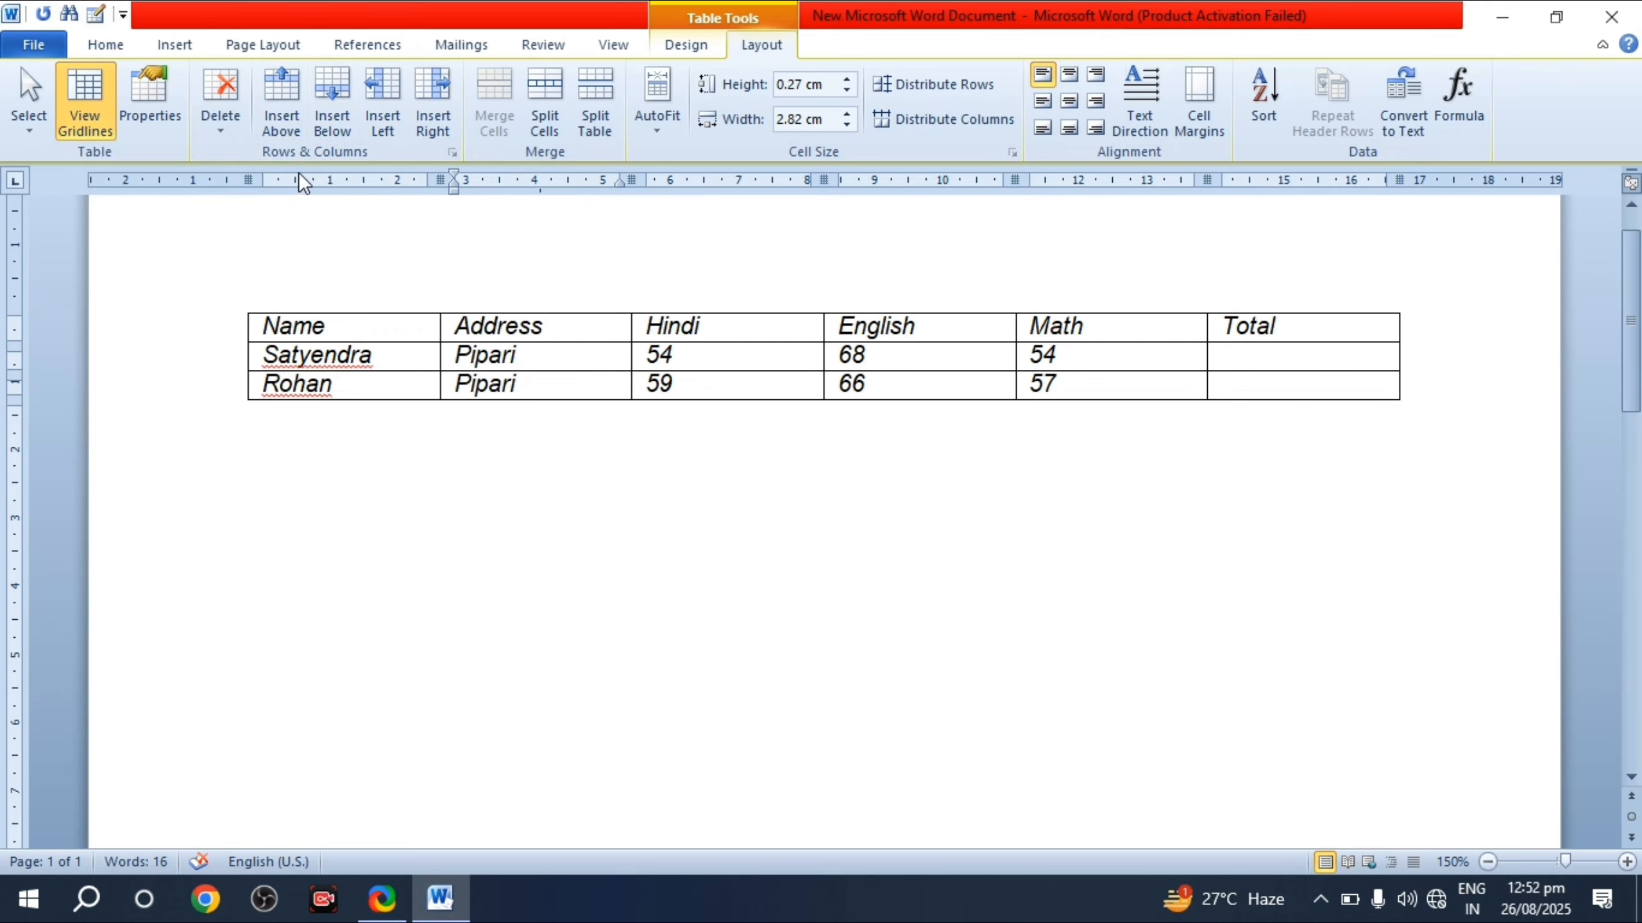
left_click(431, 121)
left_click(678, 362)
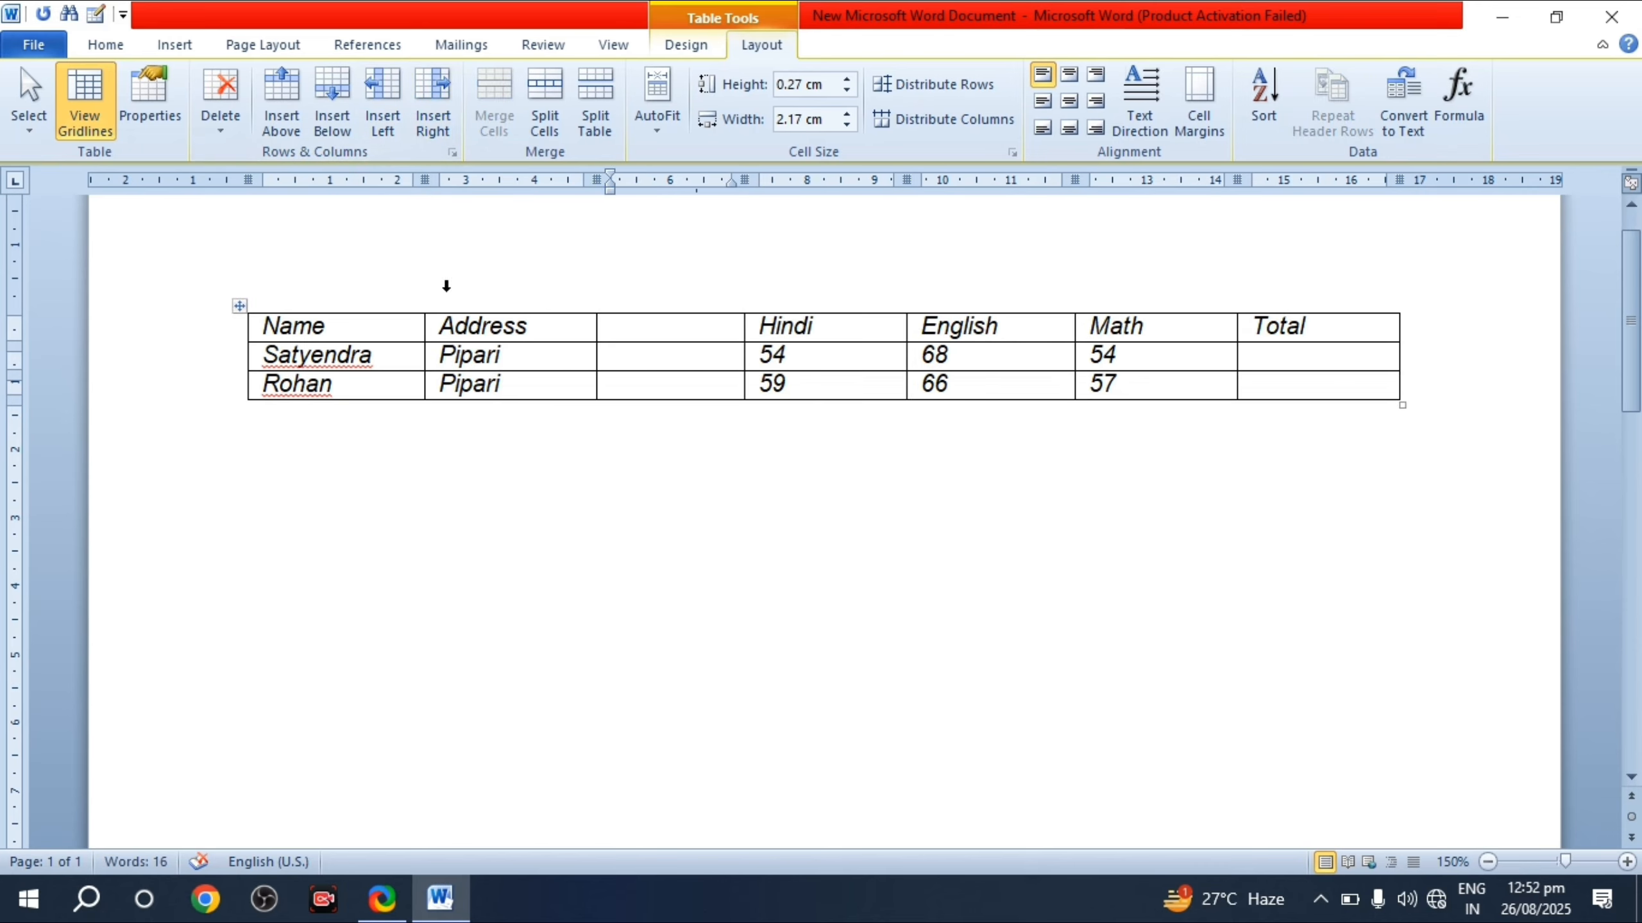
left_click(542, 356)
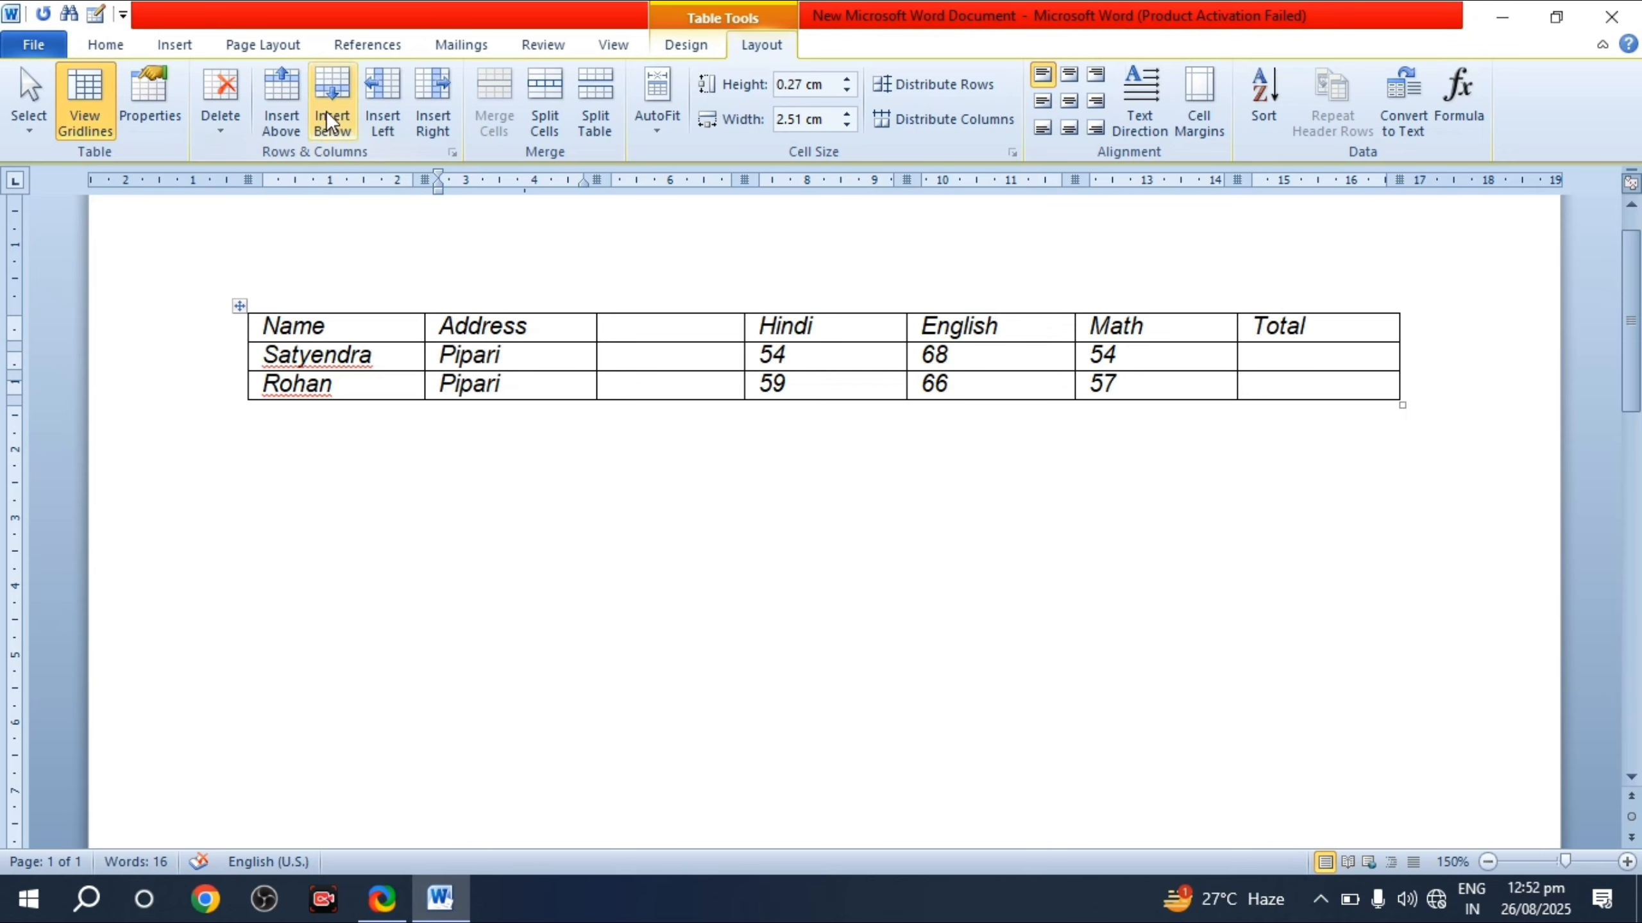
left_click(384, 95)
Step: Insert one blank row above and one below the first student row
left_click(628, 356)
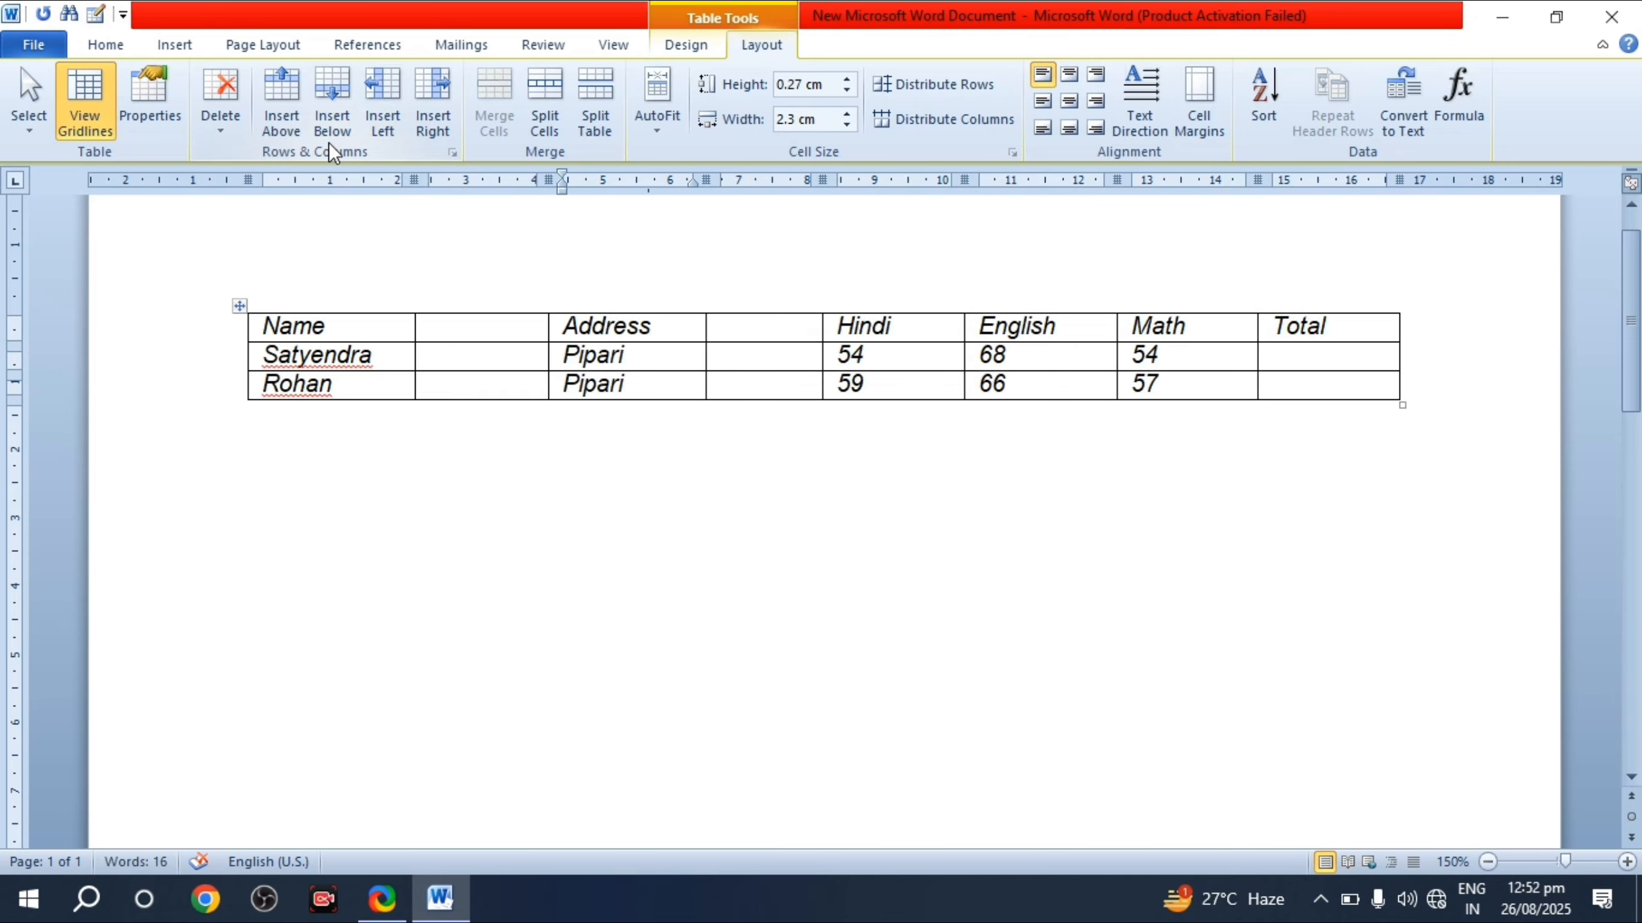
left_click(282, 105)
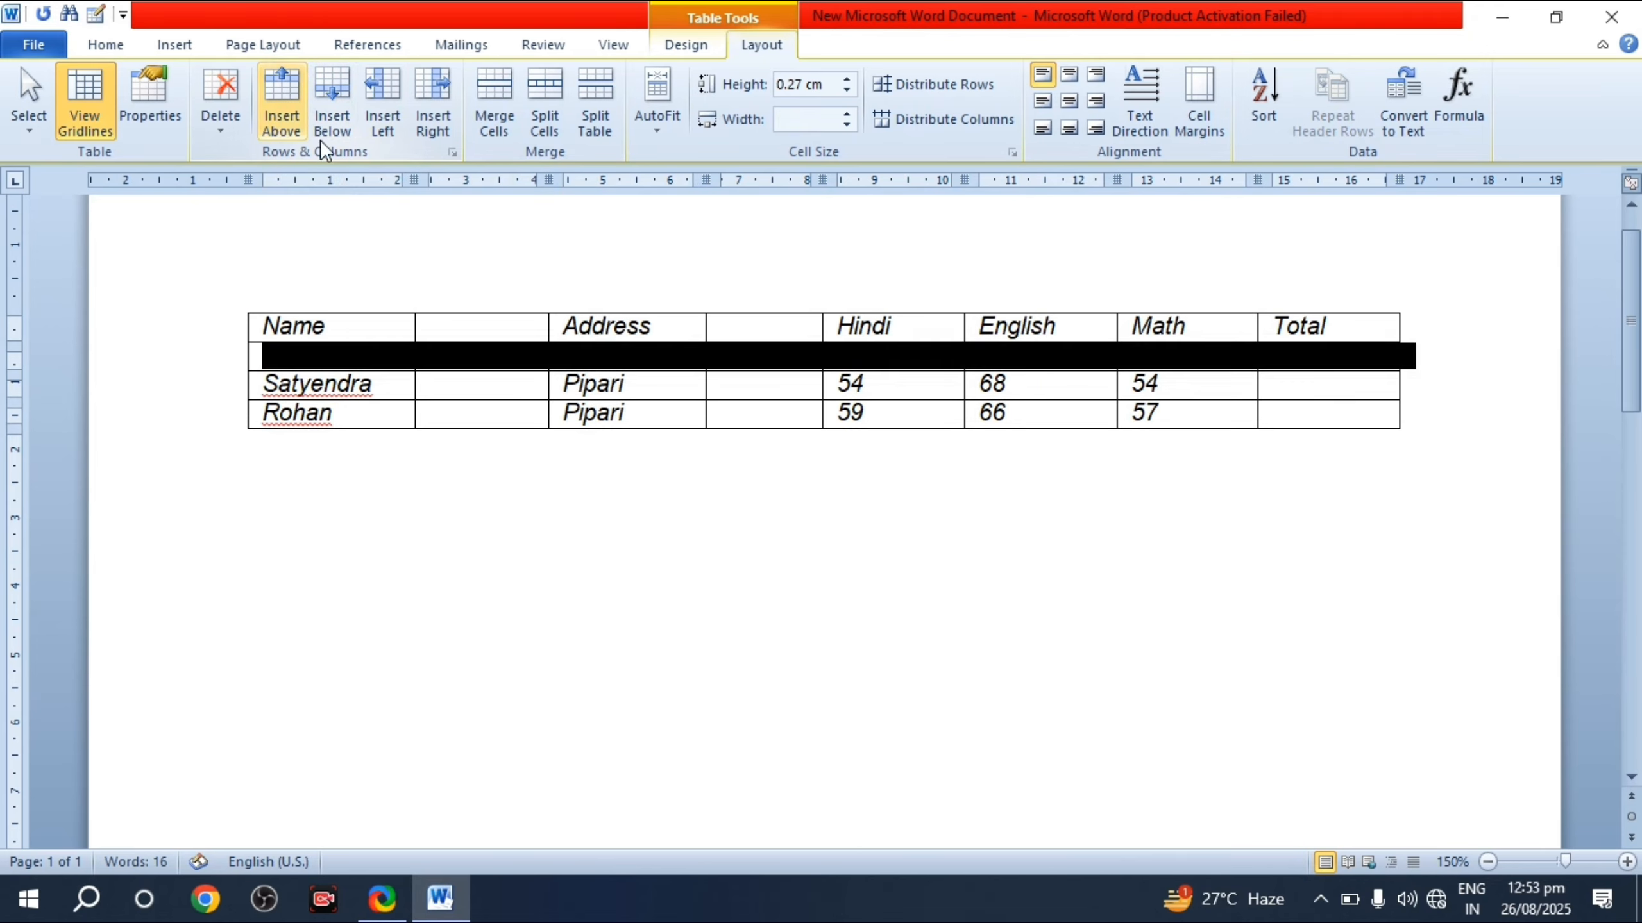
left_click(642, 389)
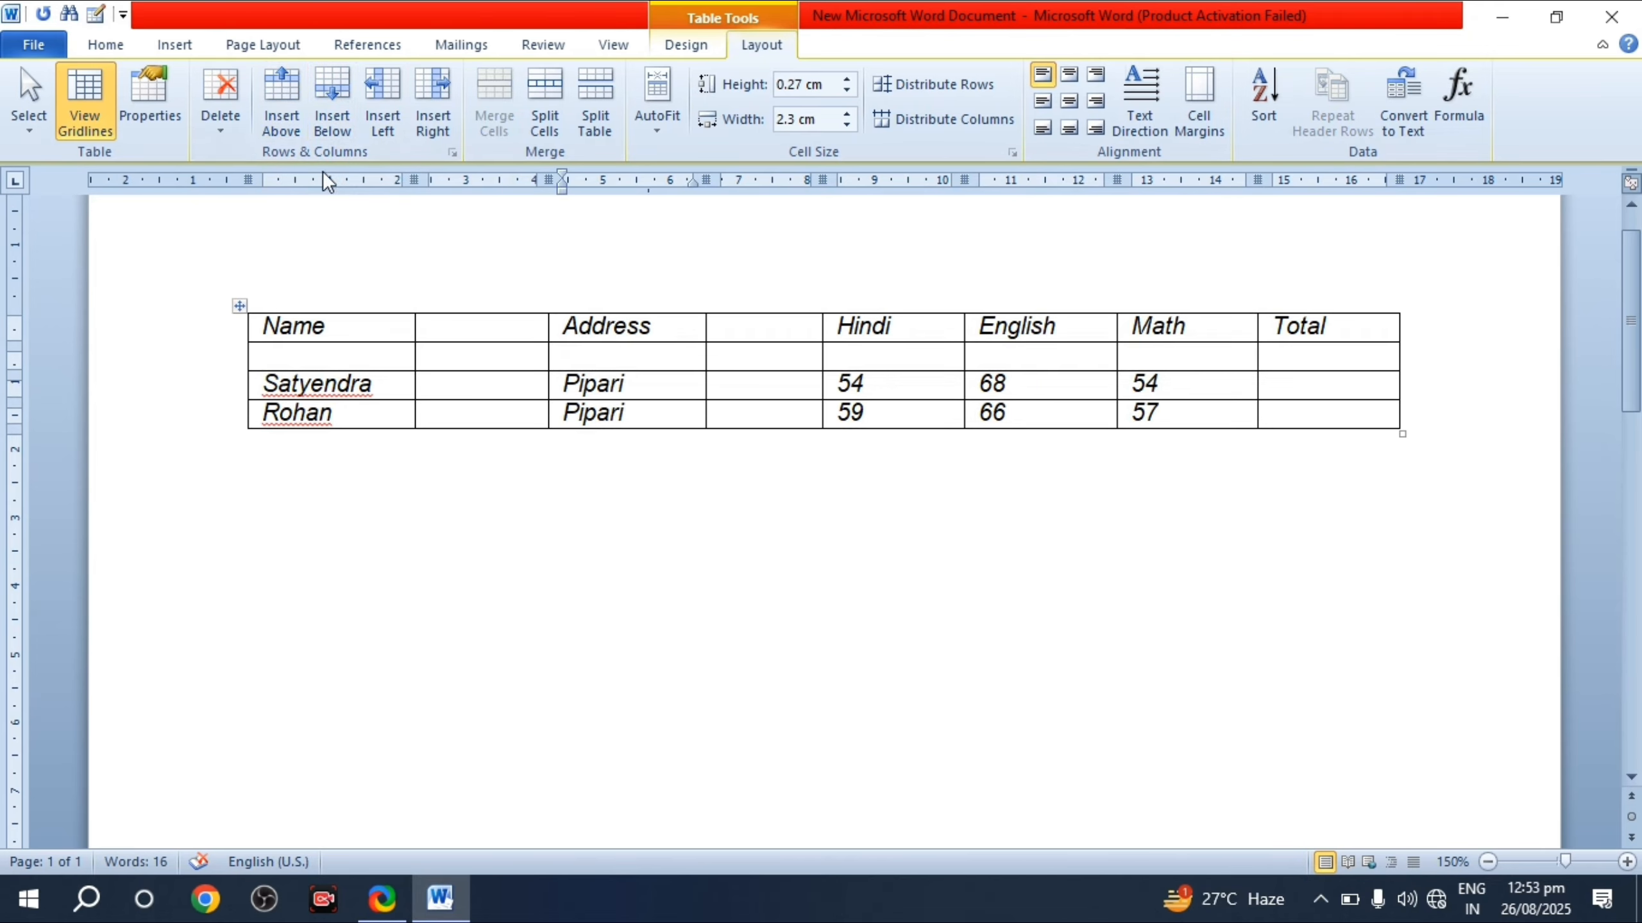
left_click(328, 120)
left_click(472, 442)
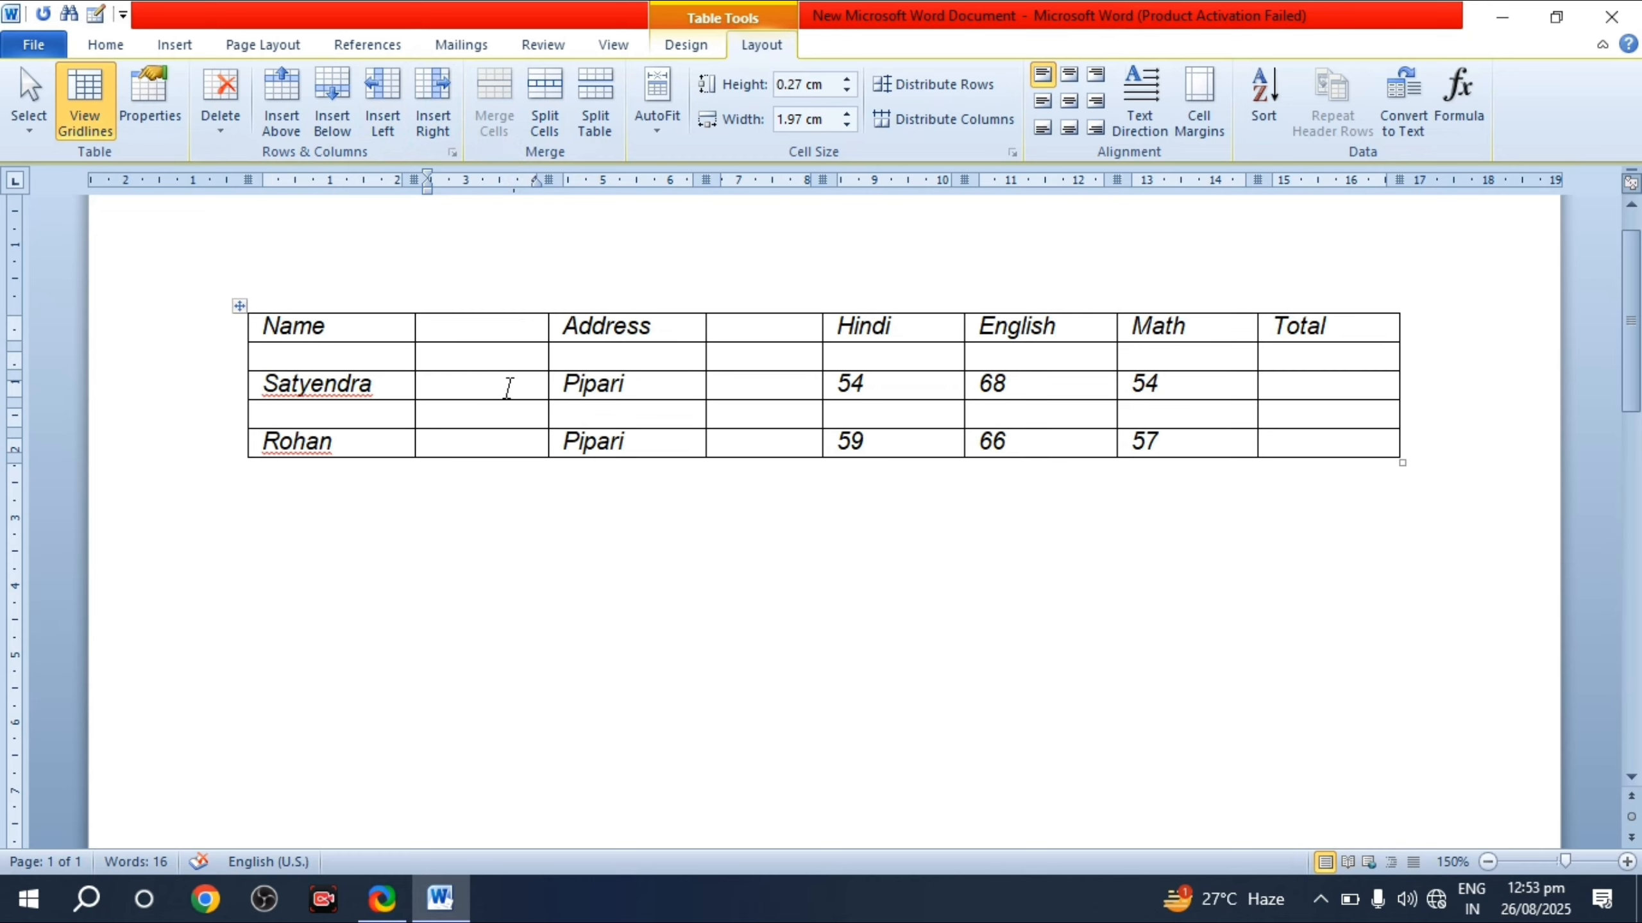
Step: Merge all cells of the Address column, from the header to the last row, and undo the merge
left_click(627, 326)
key("Down")
key("Down")
key("Down")
key("Down")
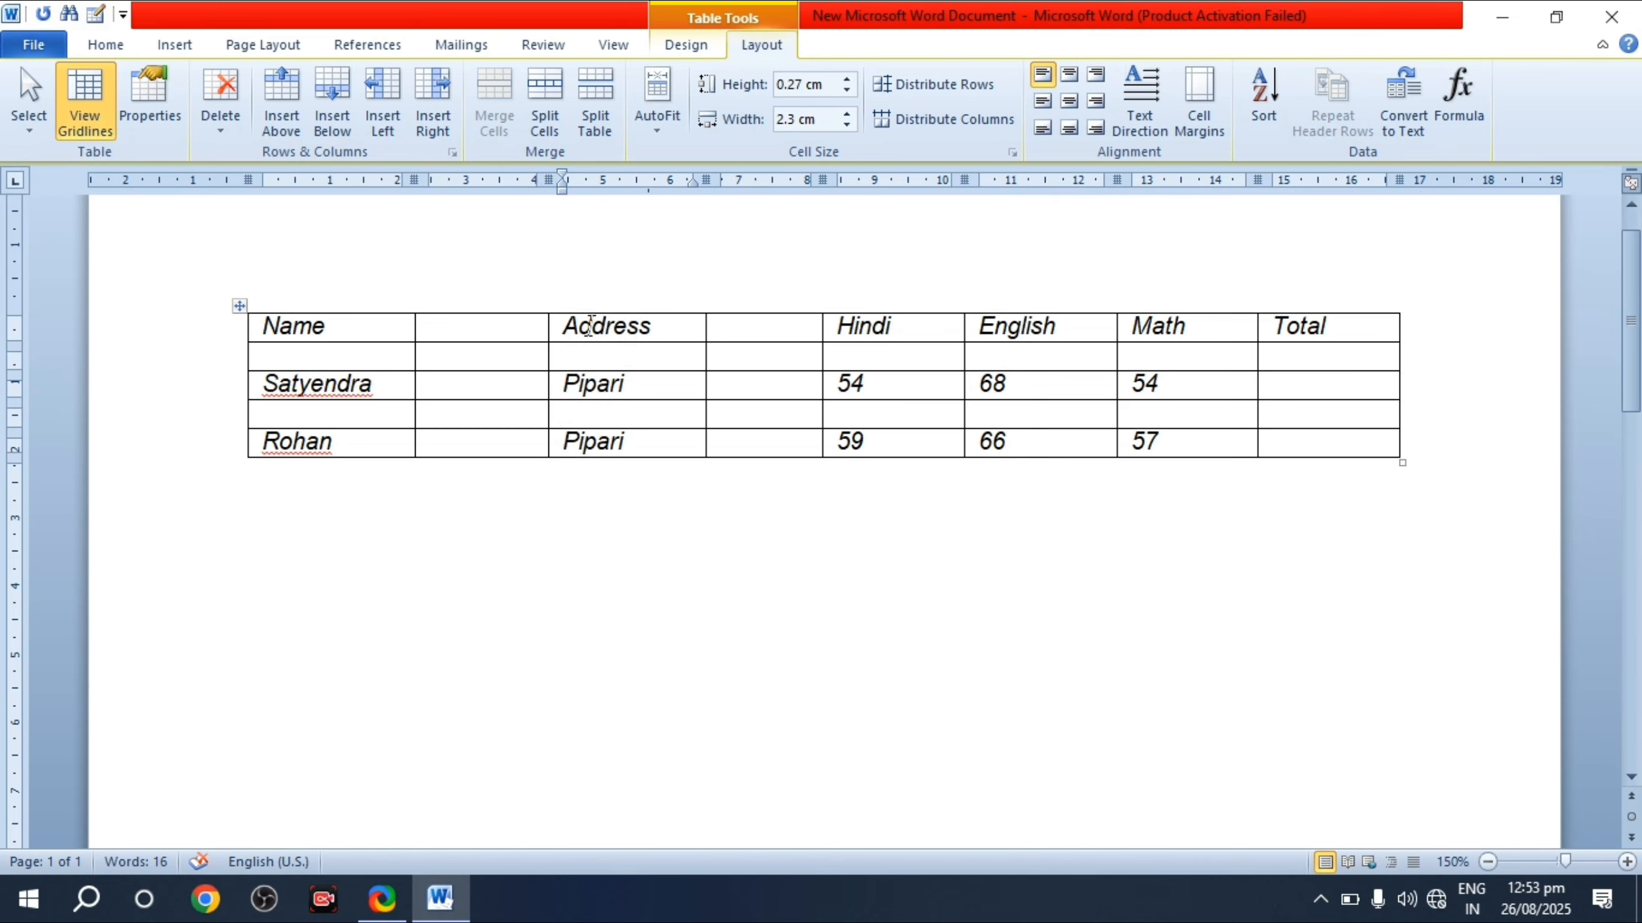
left_click_drag(588, 327, 604, 443)
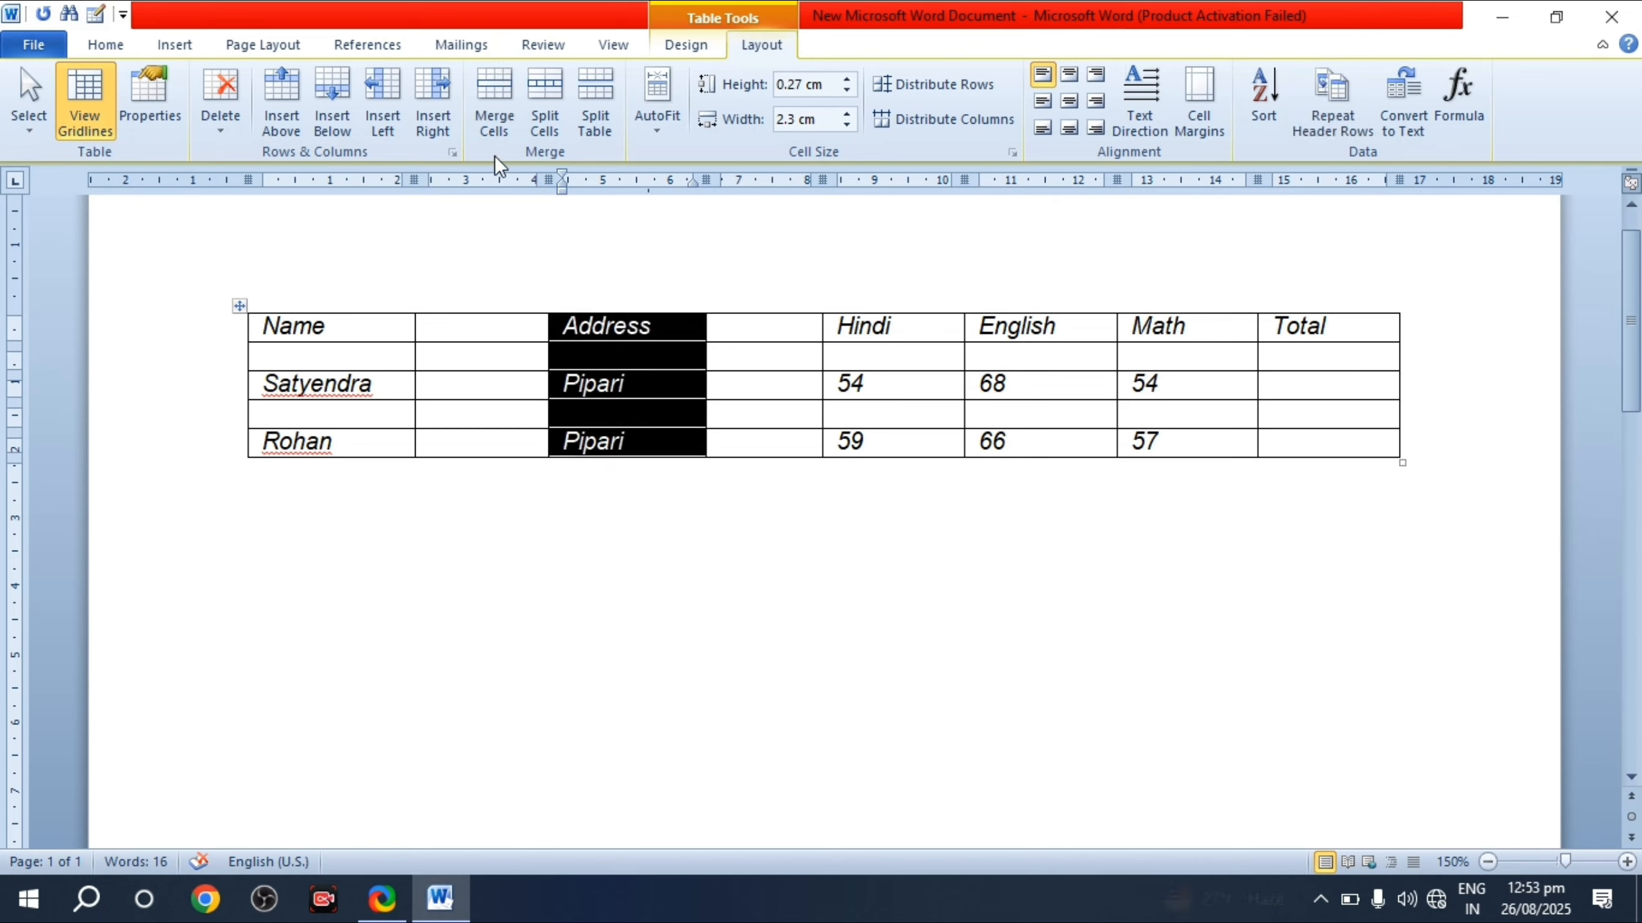
left_click(492, 106)
left_click(621, 414)
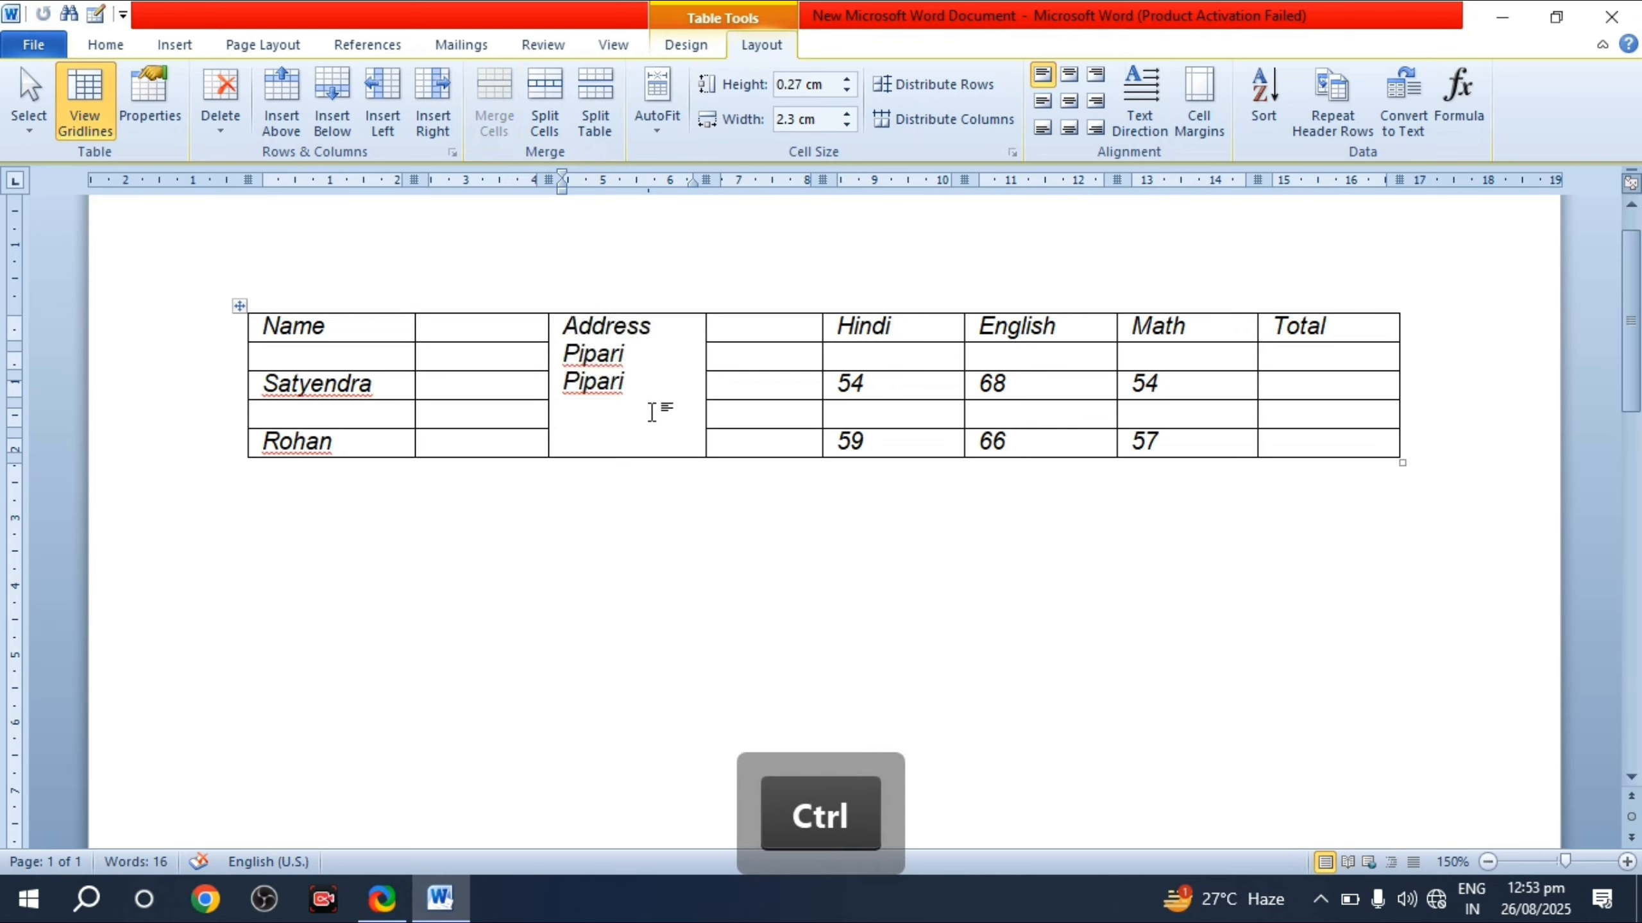
key("ctrl+z")
Step: Split the first student's Address cell into two columns and one row
left_click(710, 367)
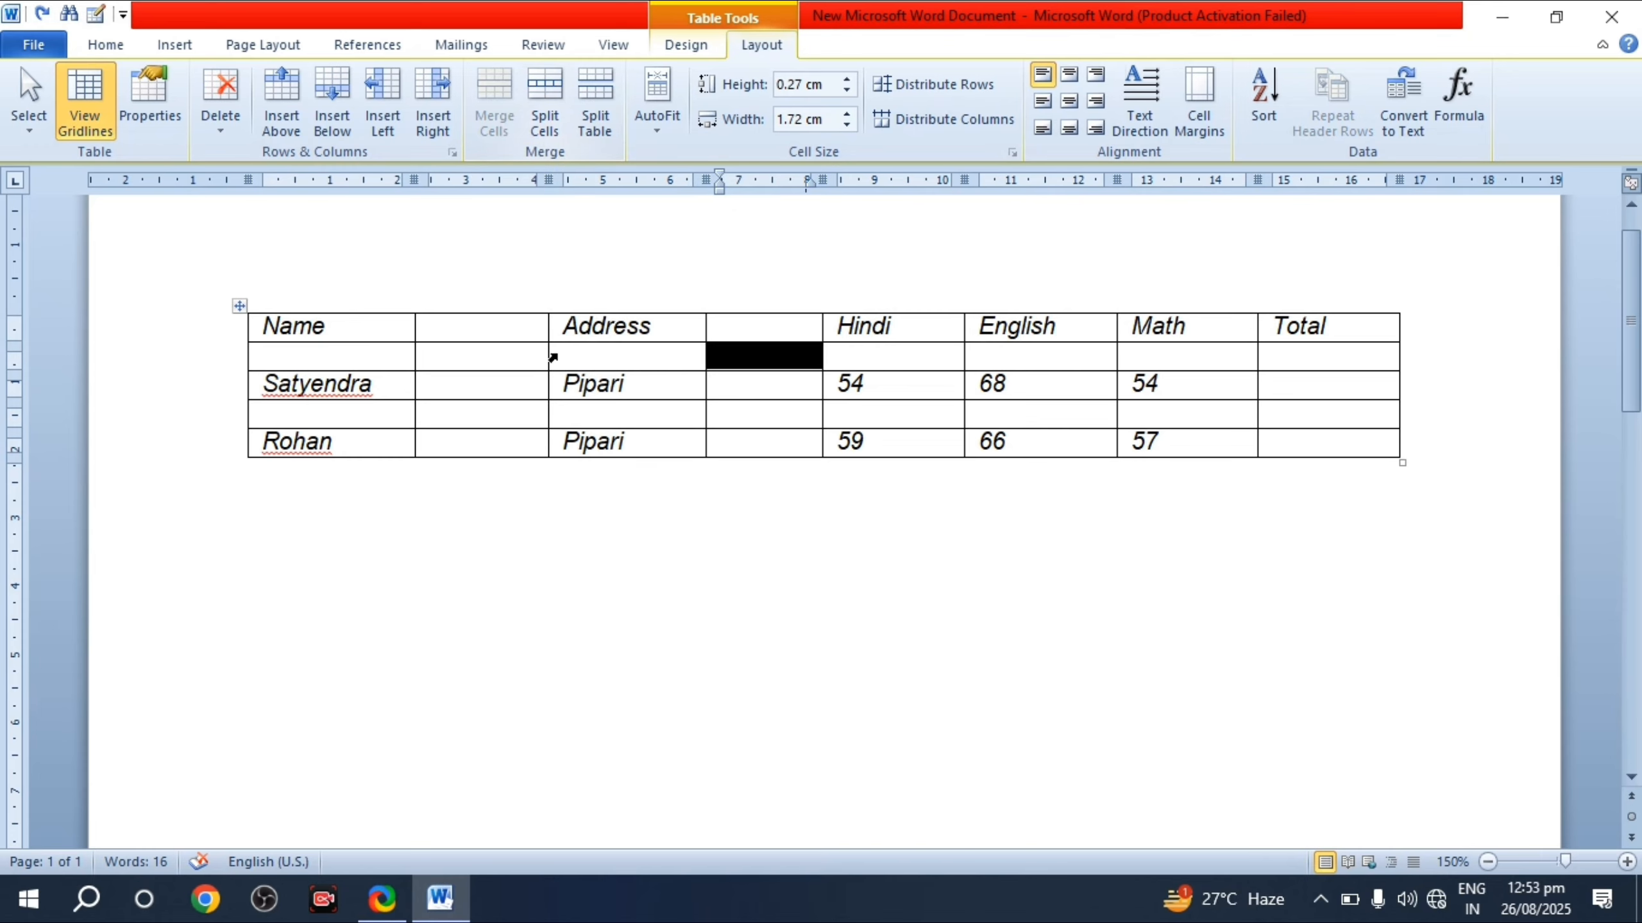
left_click(474, 354)
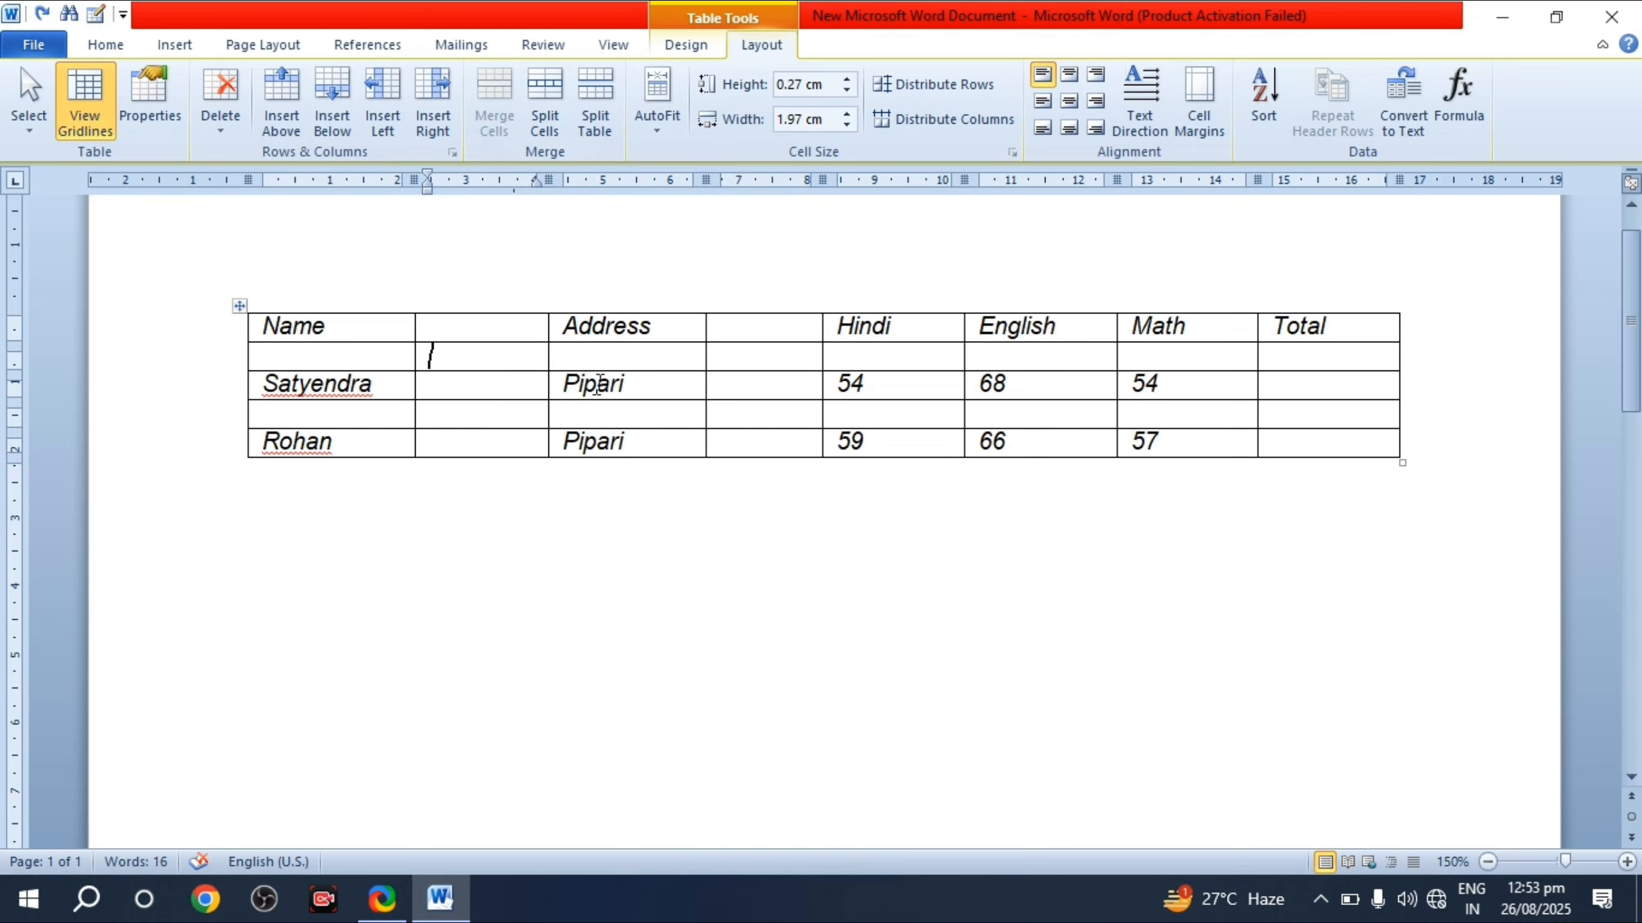
left_click(639, 384)
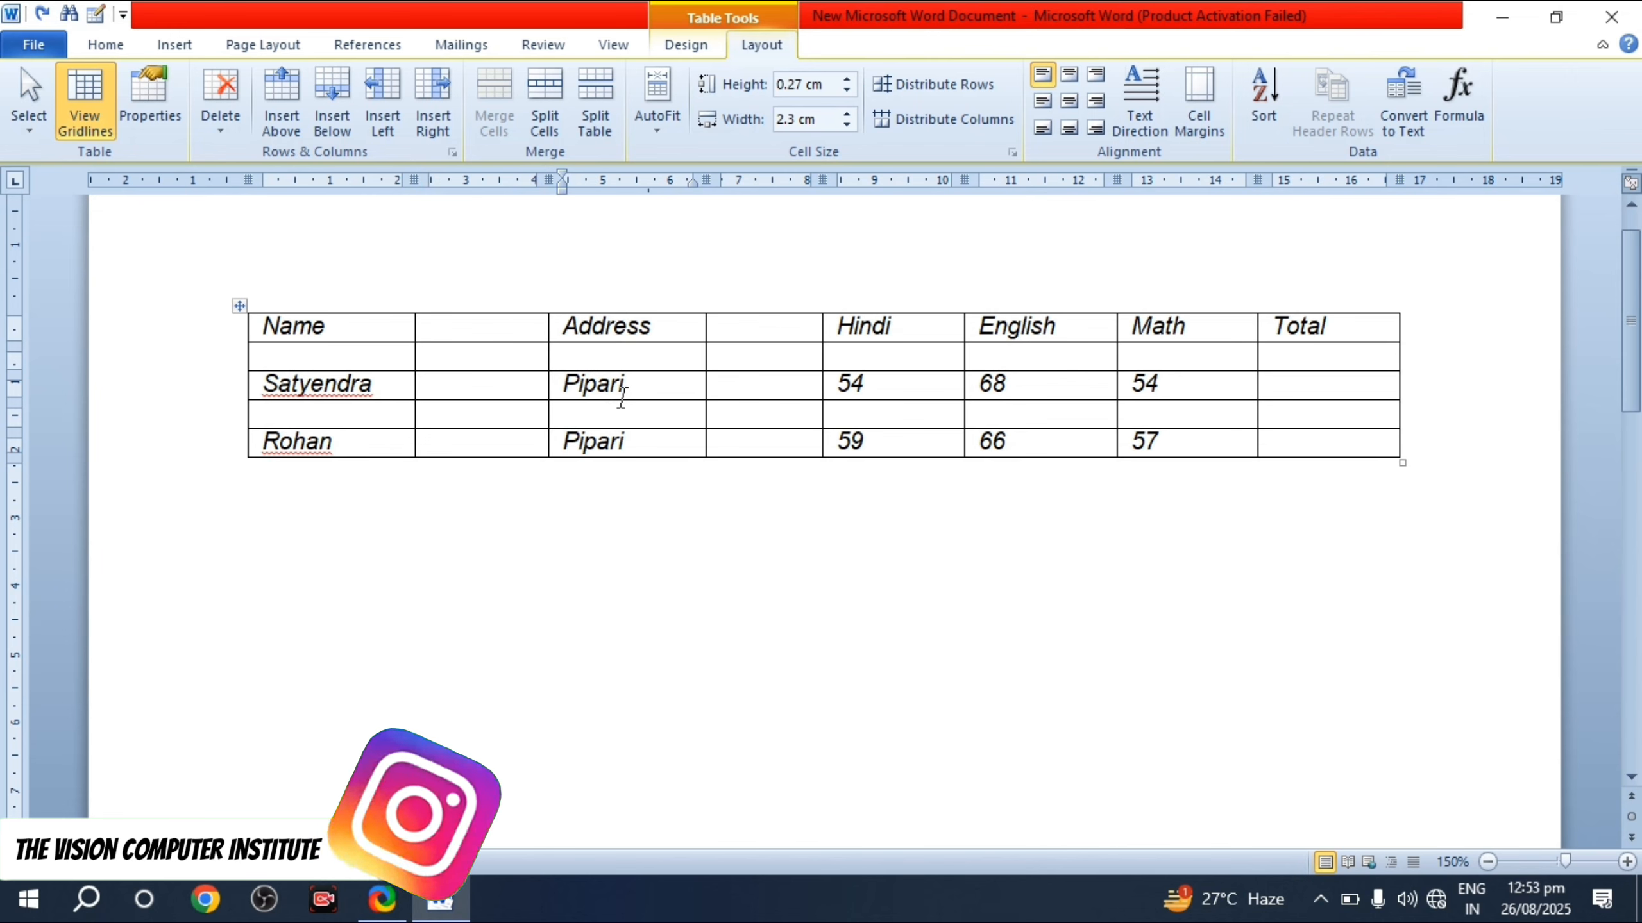
left_click(553, 118)
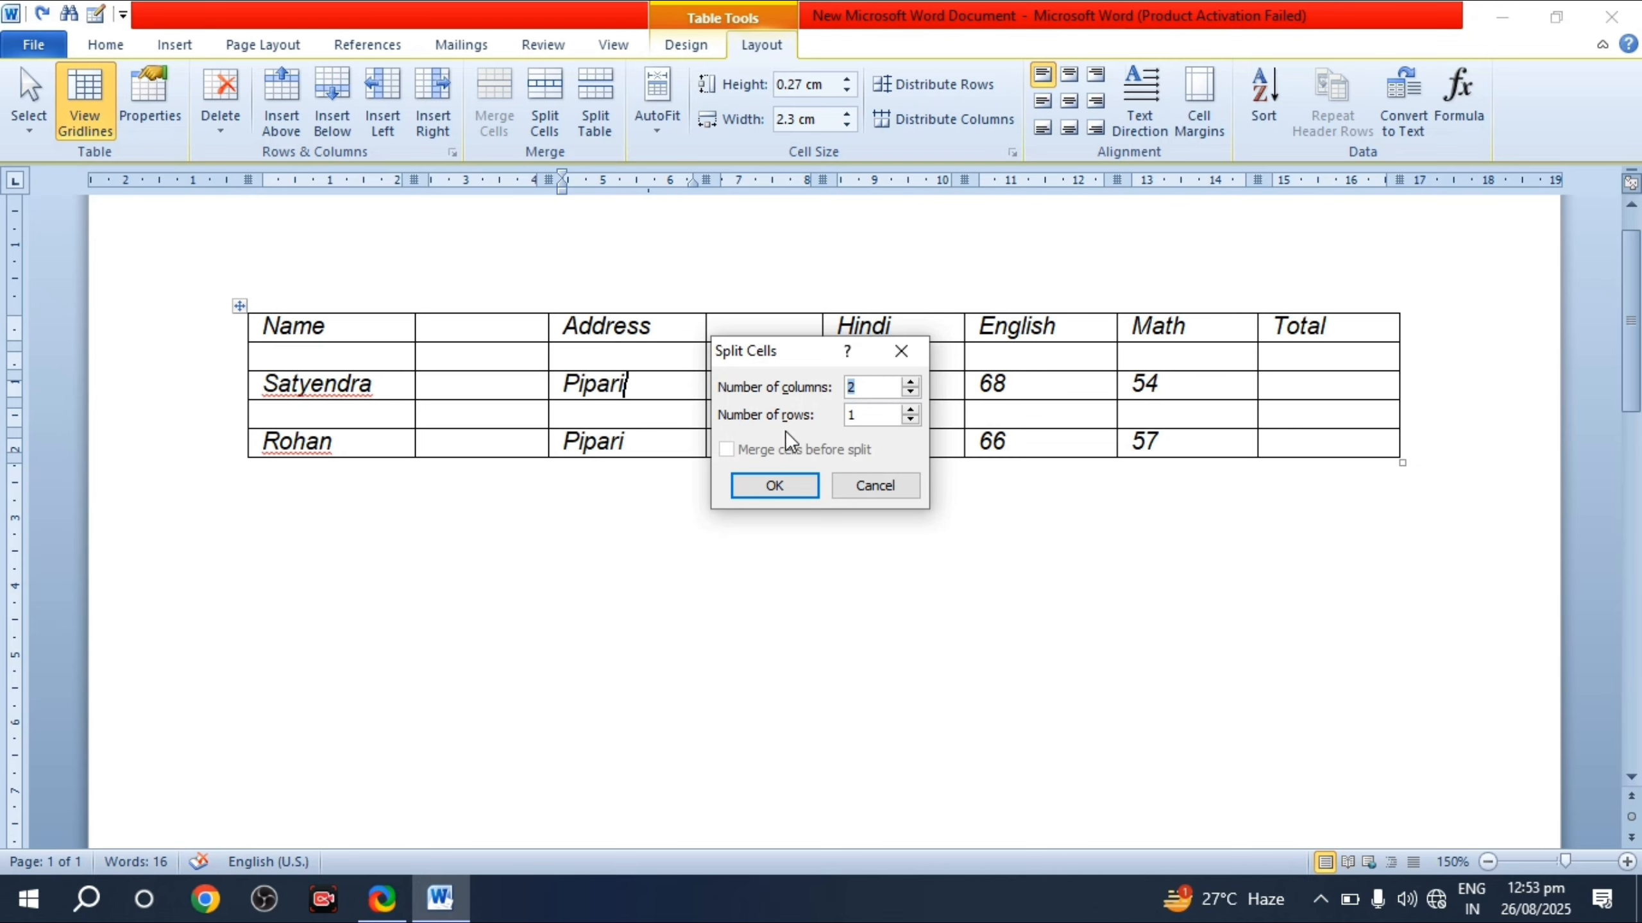
left_click(774, 486)
left_click(630, 424)
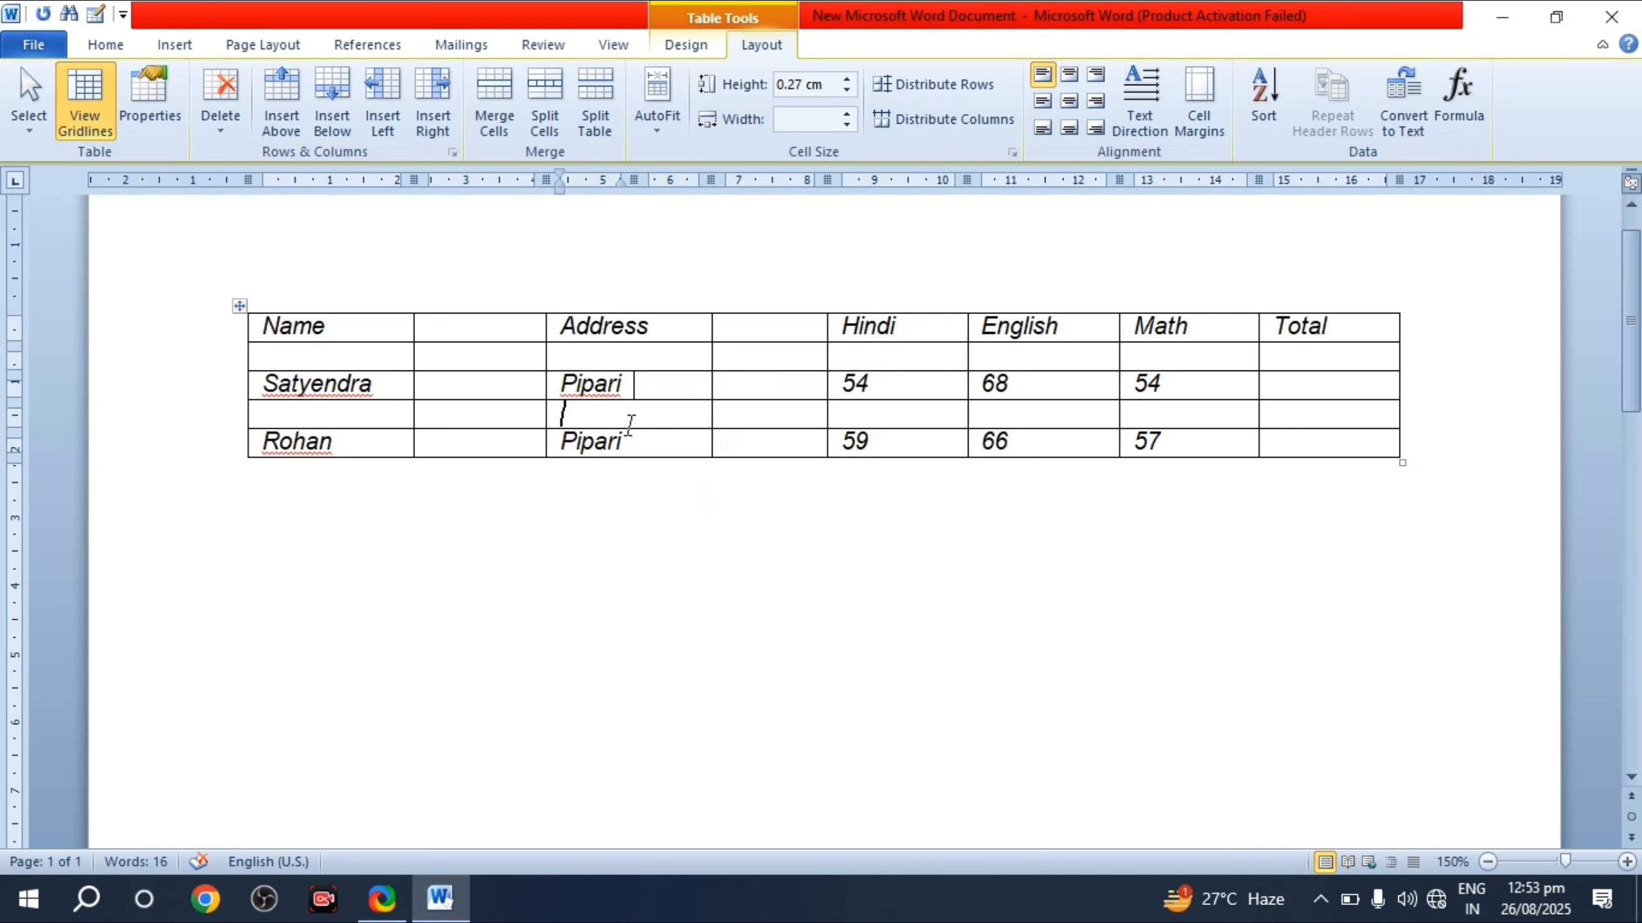
left_click(666, 388)
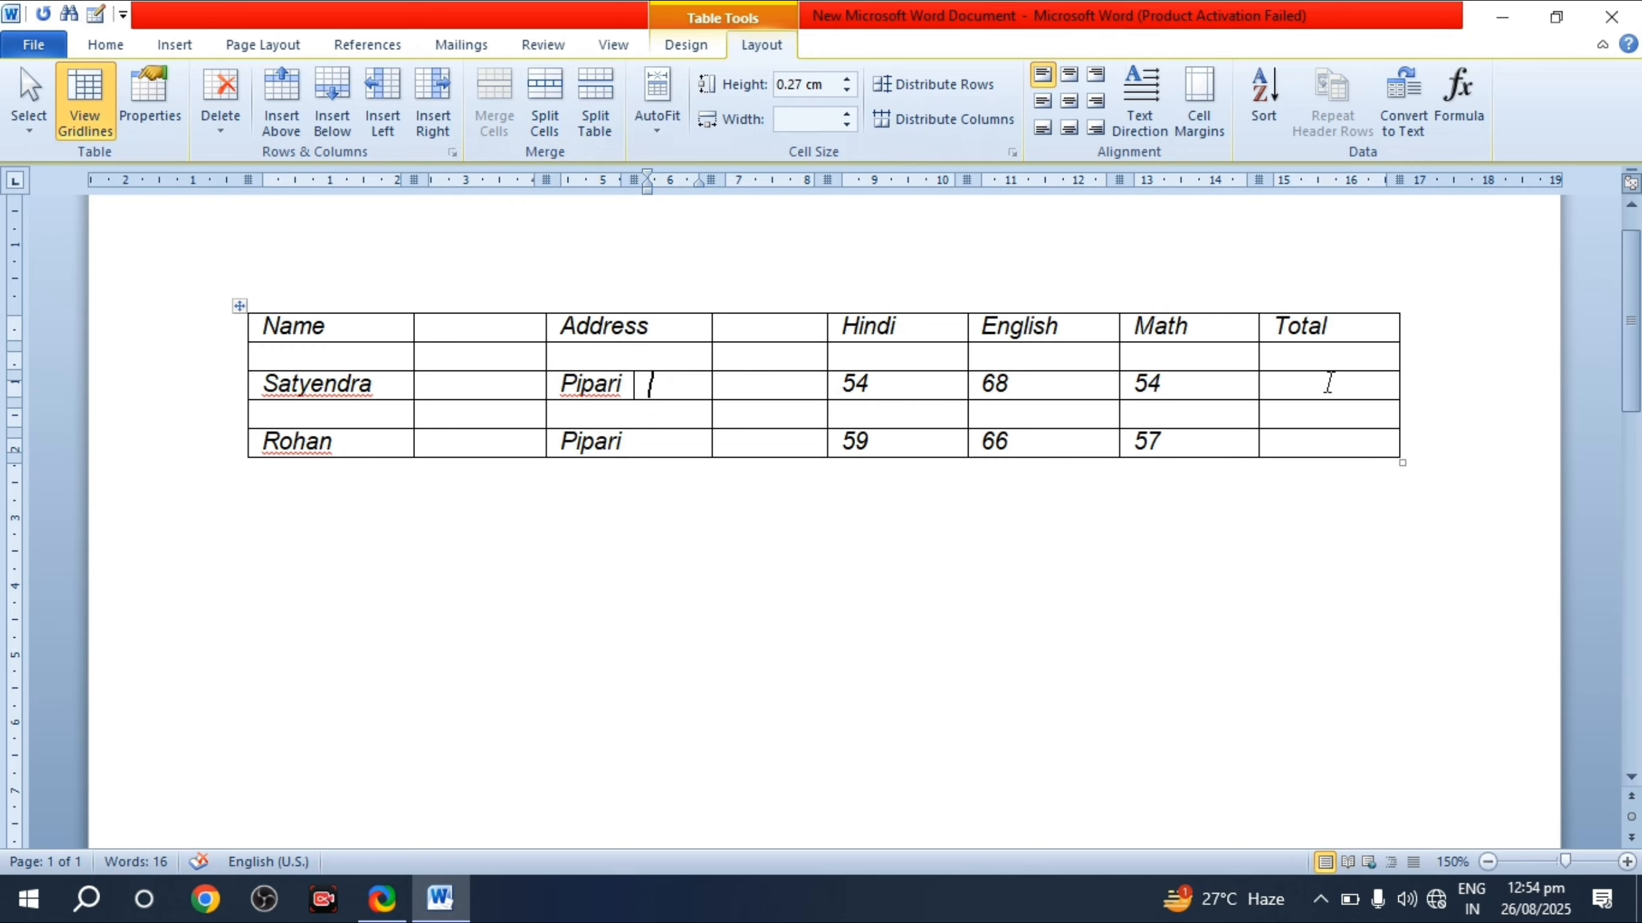
Step: Split the table above the first student's row, and undo both the table split and the cell split
left_click(1282, 388)
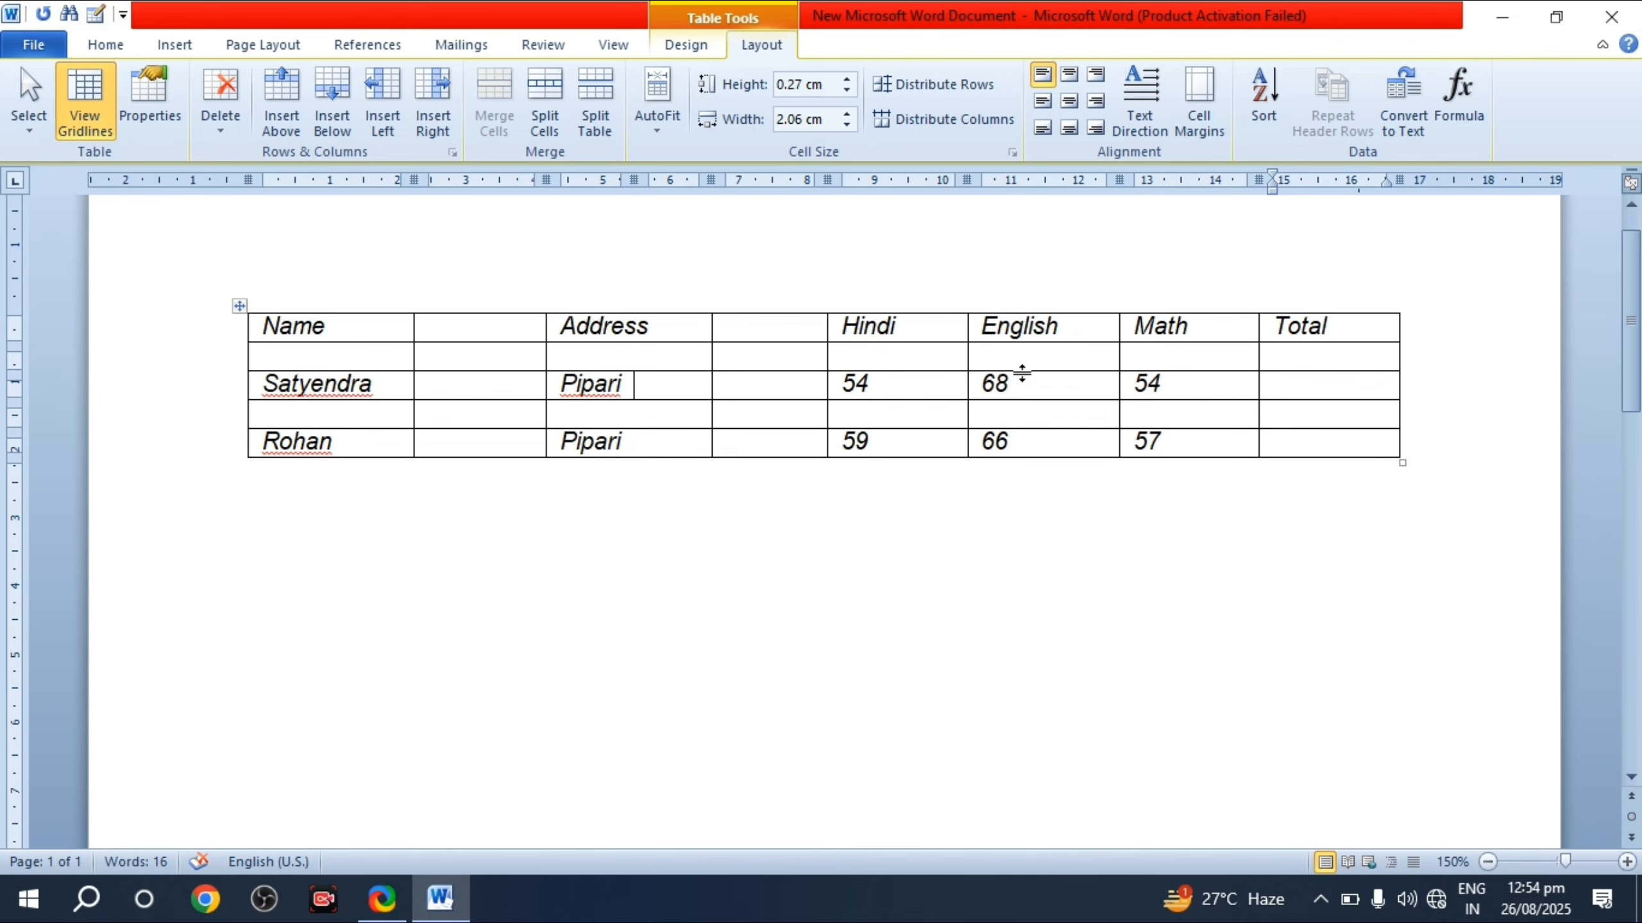
left_click(600, 111)
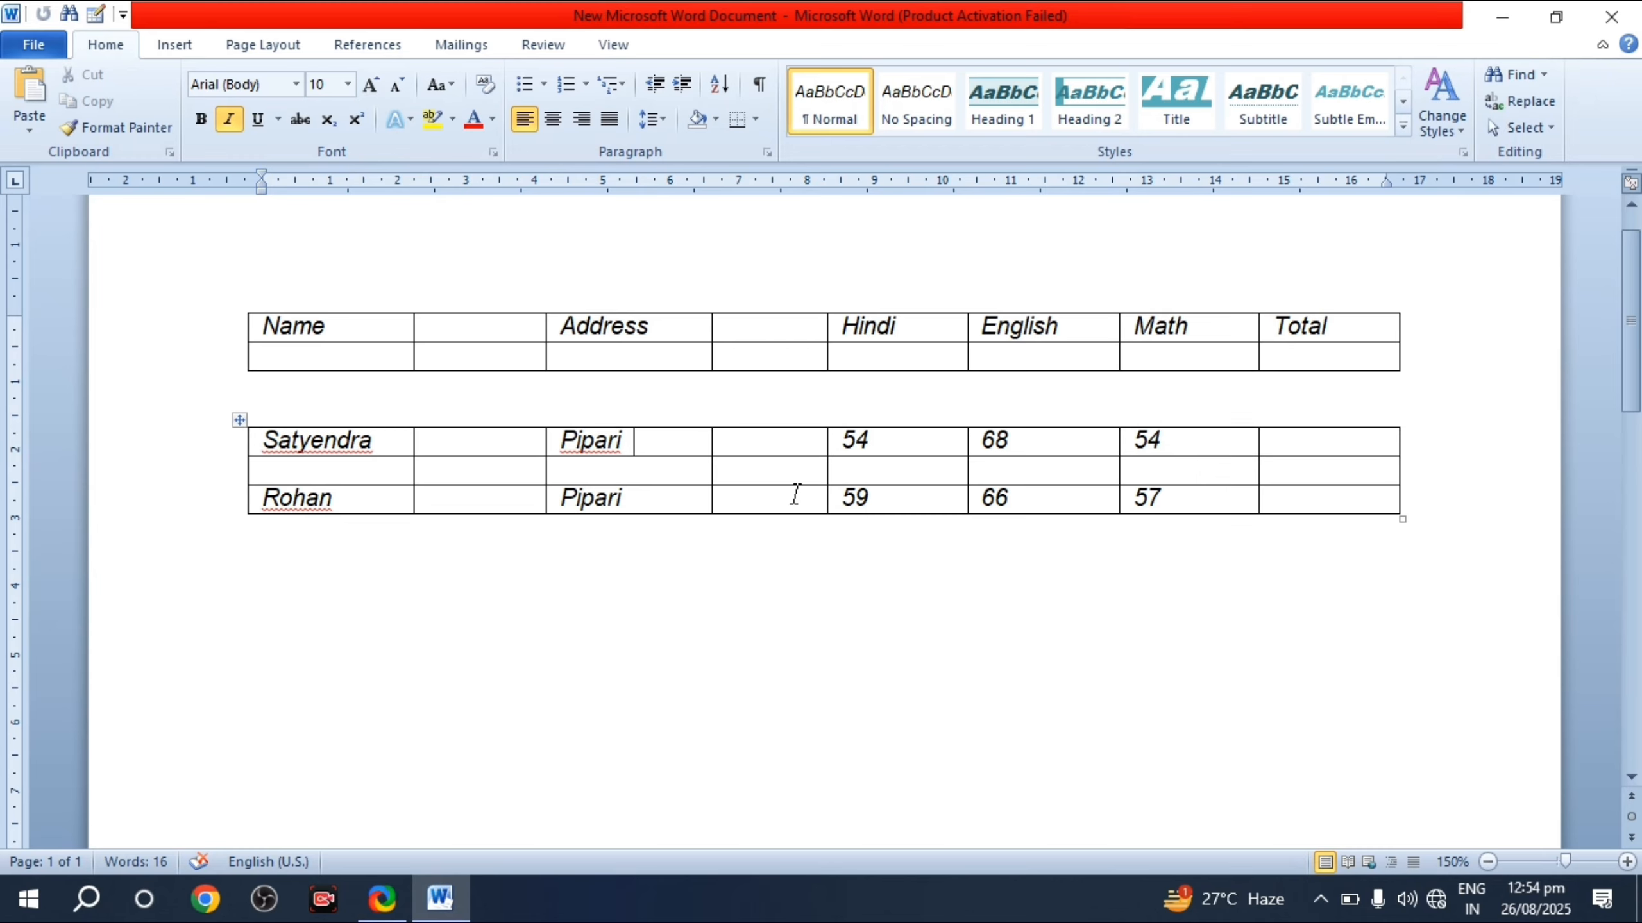
key("ctrl+z")
key("ctrl+z")
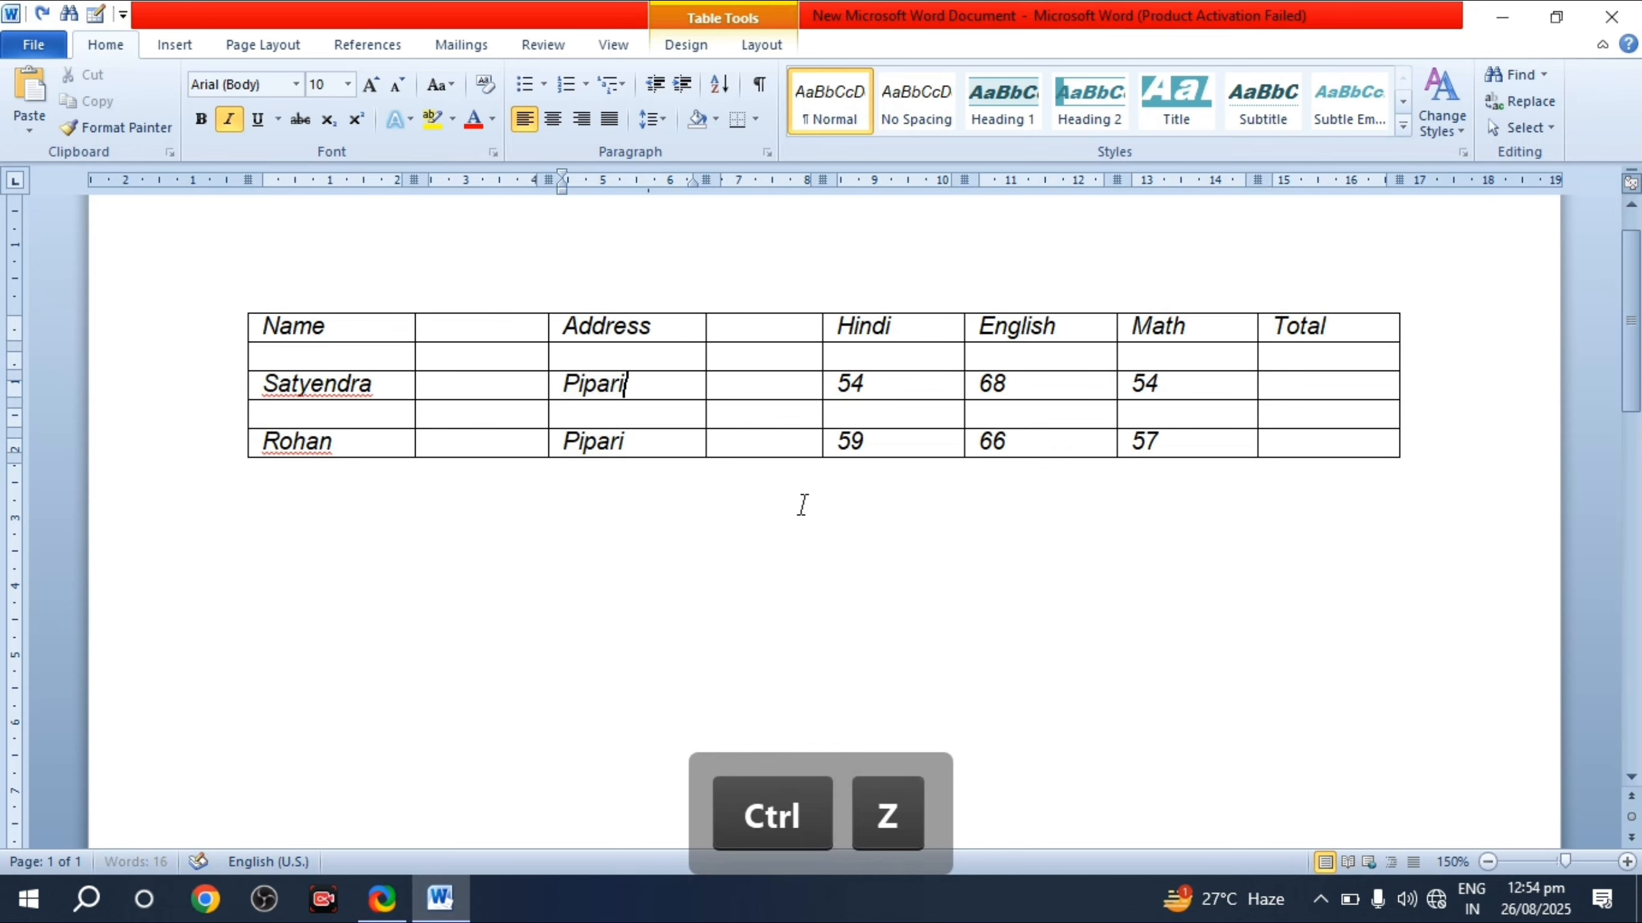
Step: AutoFit the marks table's columns to their contents
left_click(762, 45)
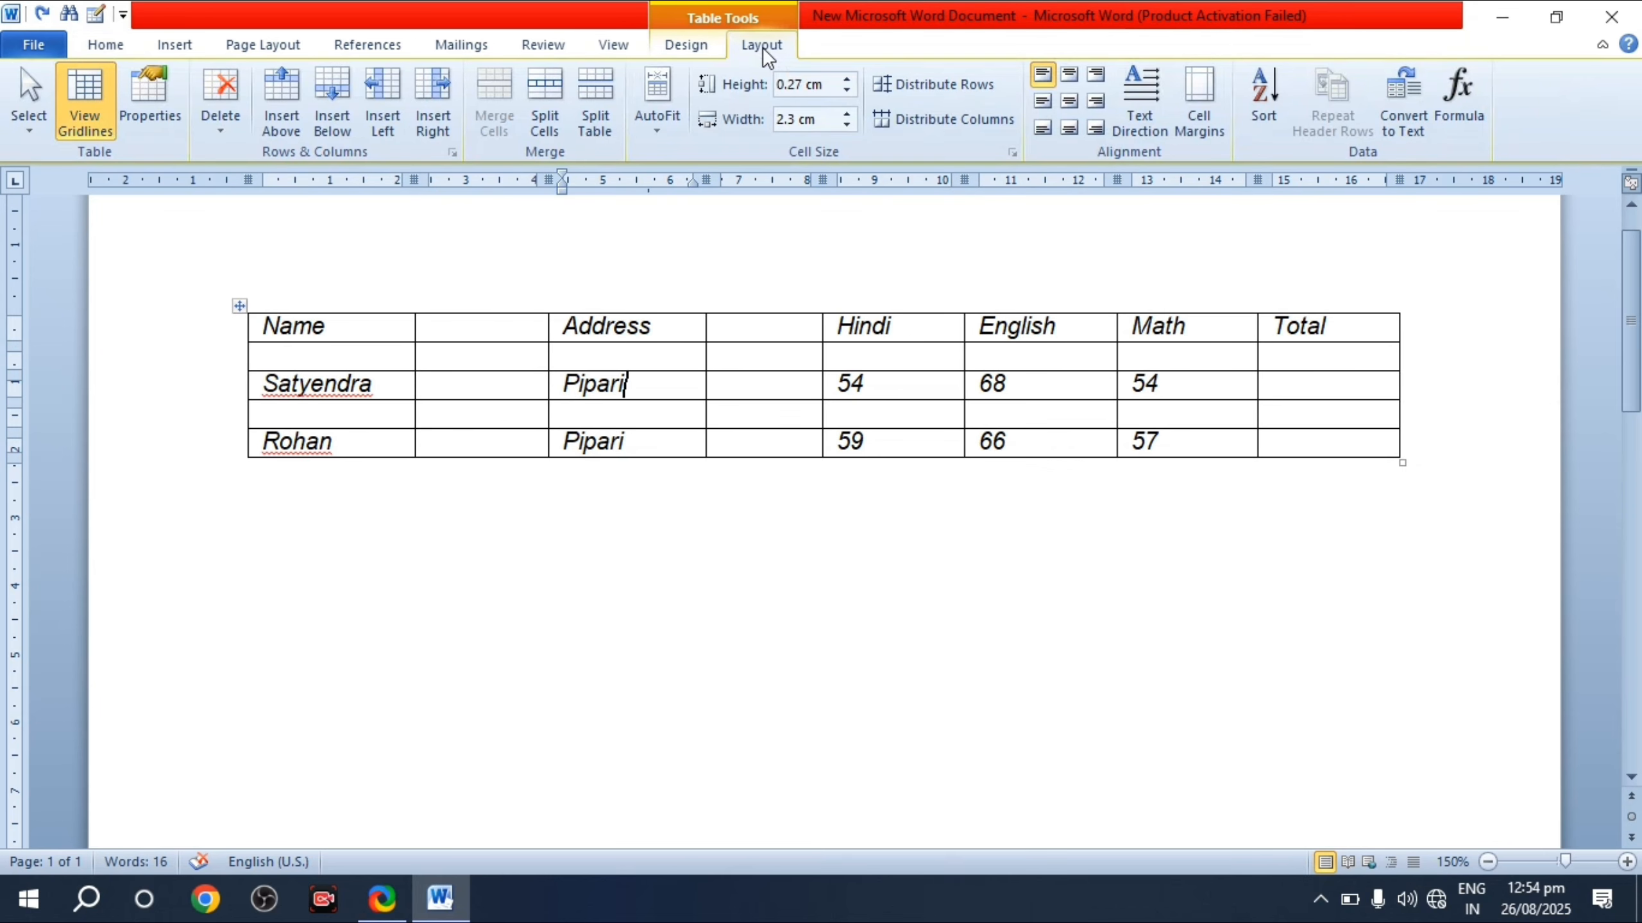
left_click(658, 127)
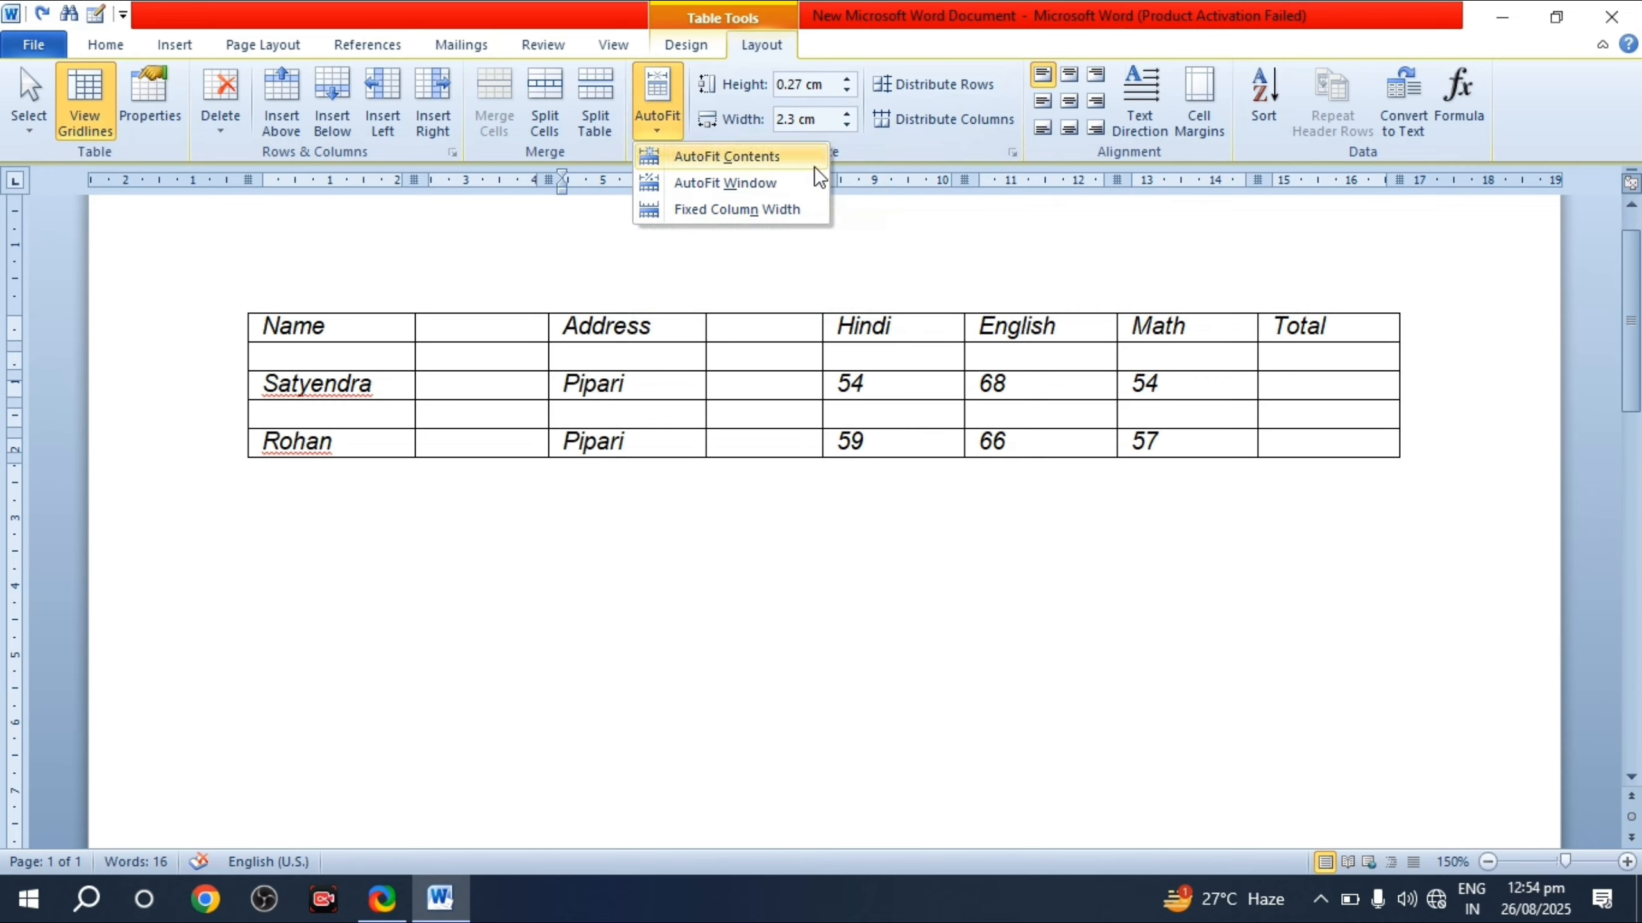
left_click(397, 348)
left_click_drag(337, 329, 263, 326)
left_click(263, 326)
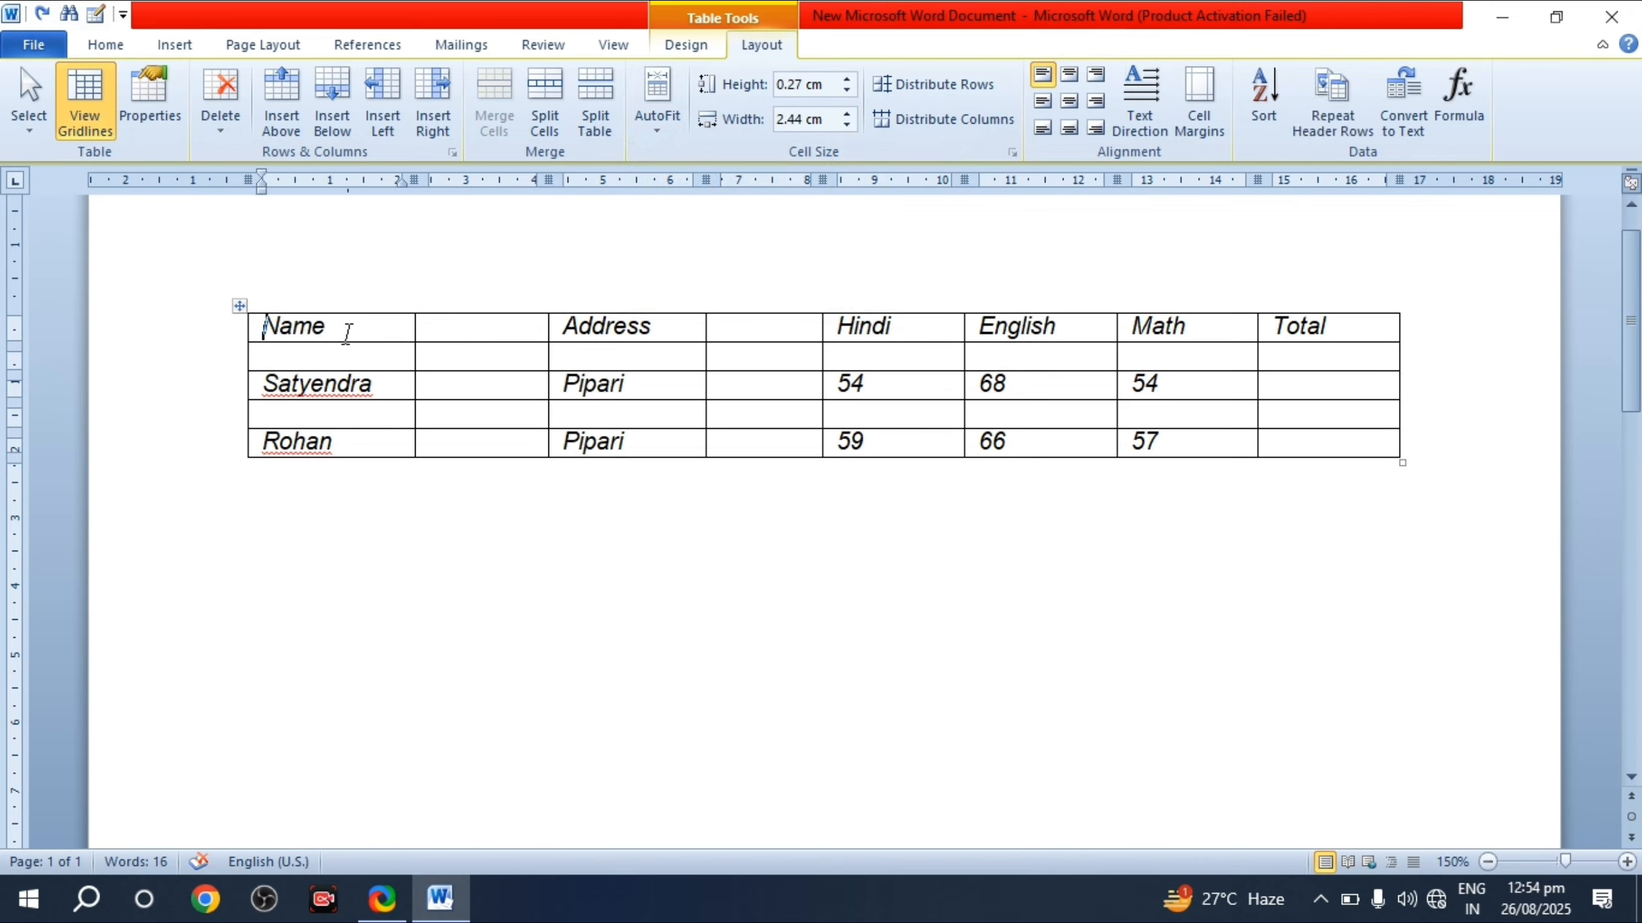
left_click(348, 331)
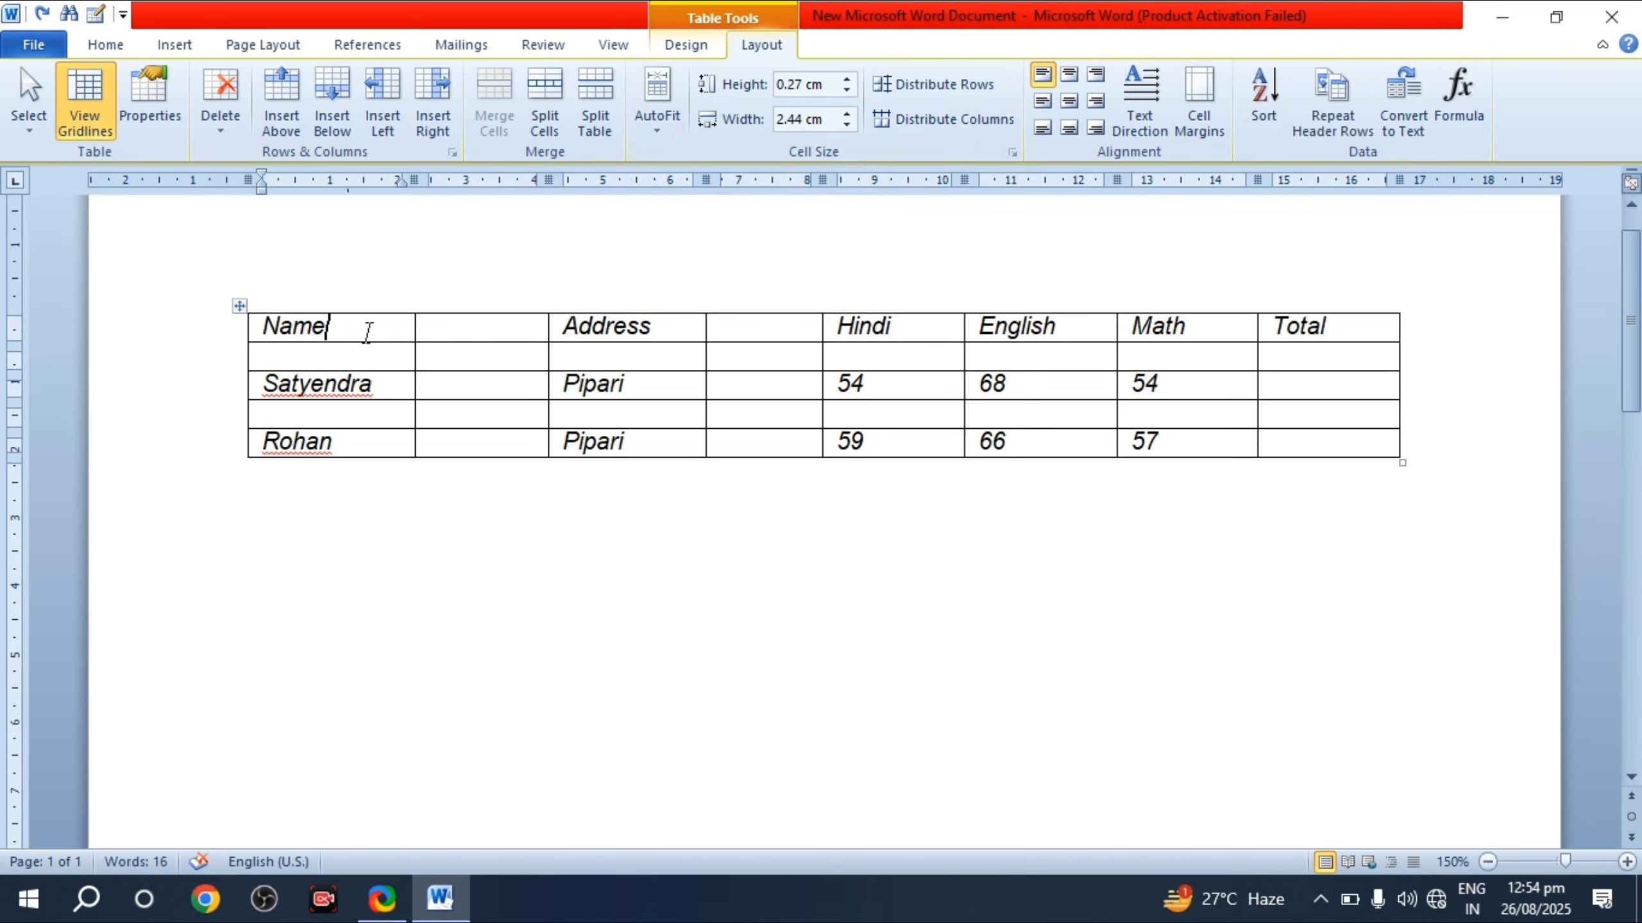
left_click(377, 388)
left_click(370, 443)
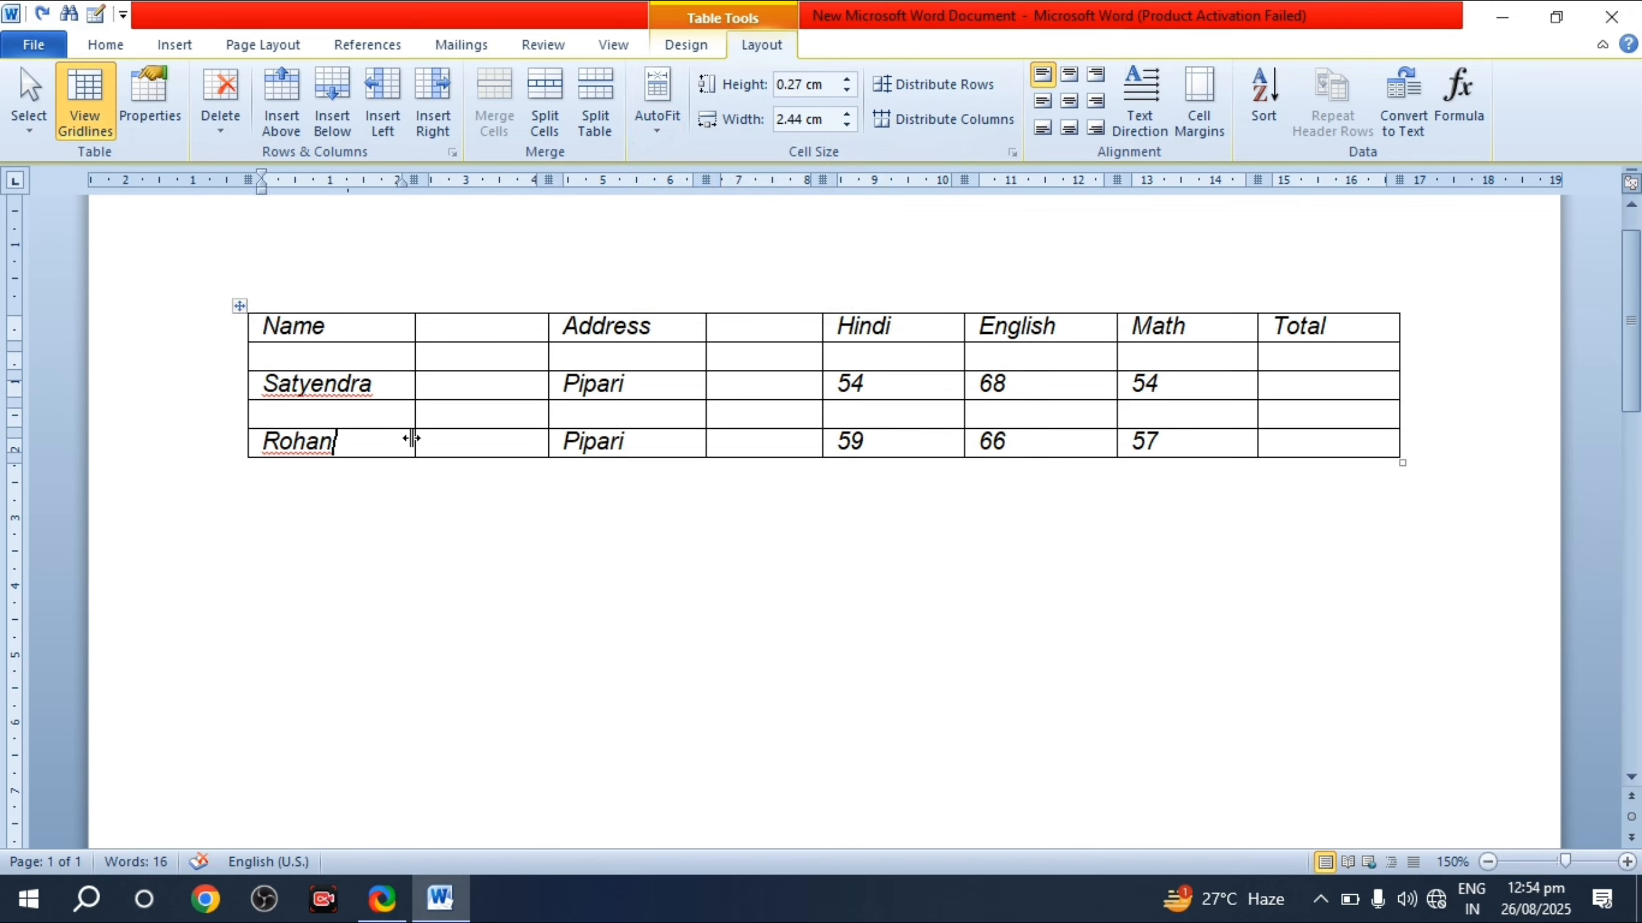
left_click(667, 326)
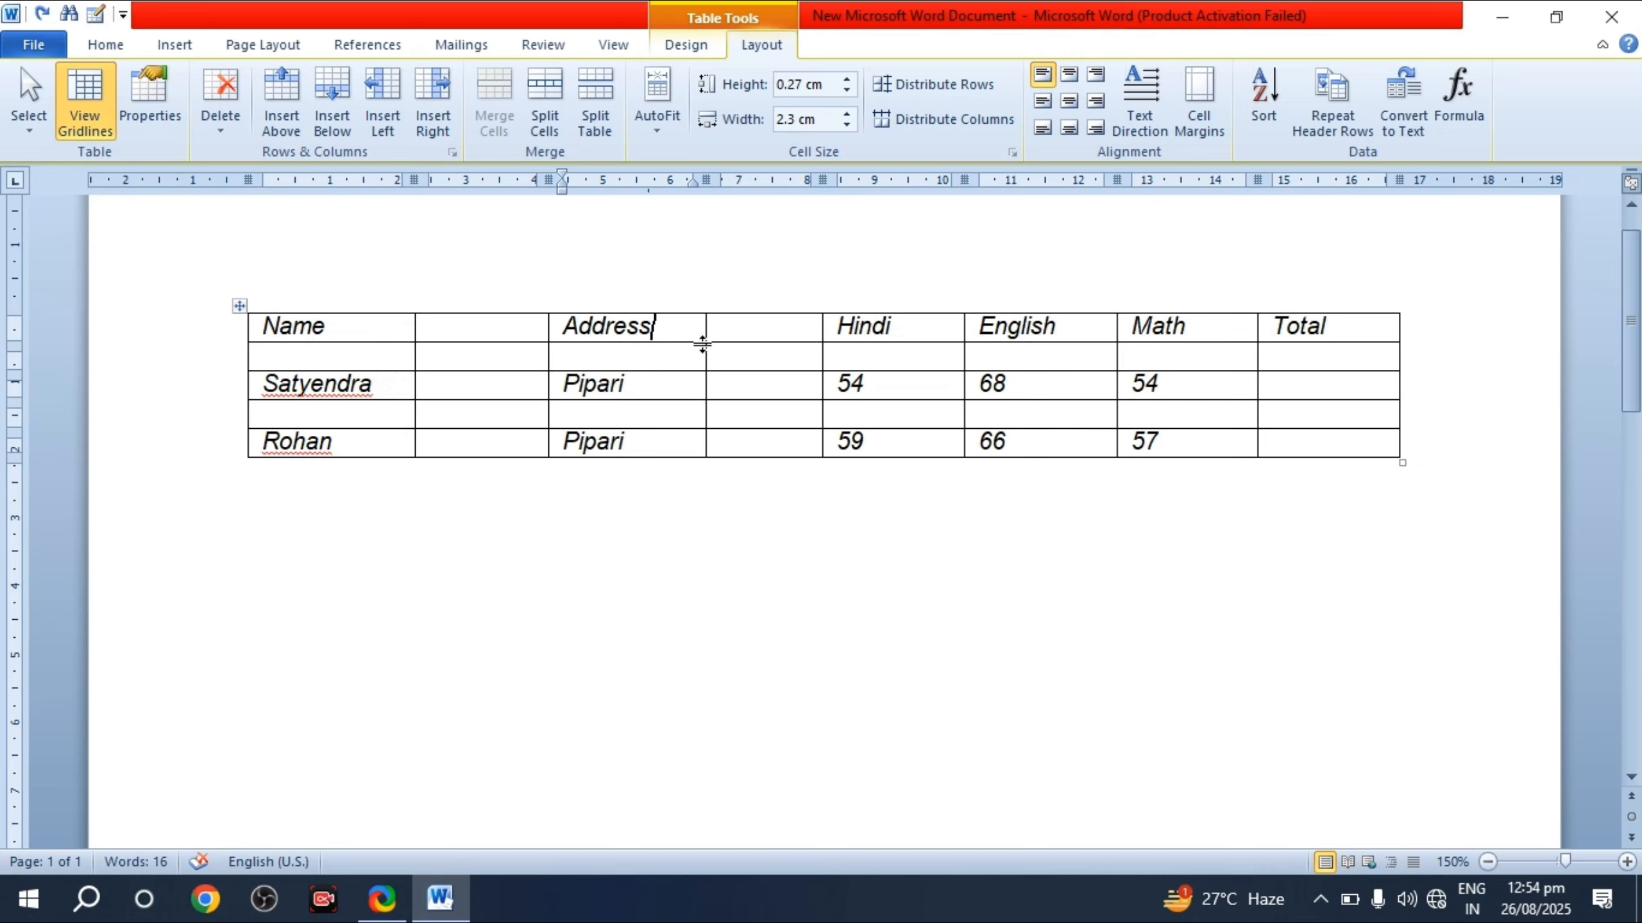
left_click(652, 126)
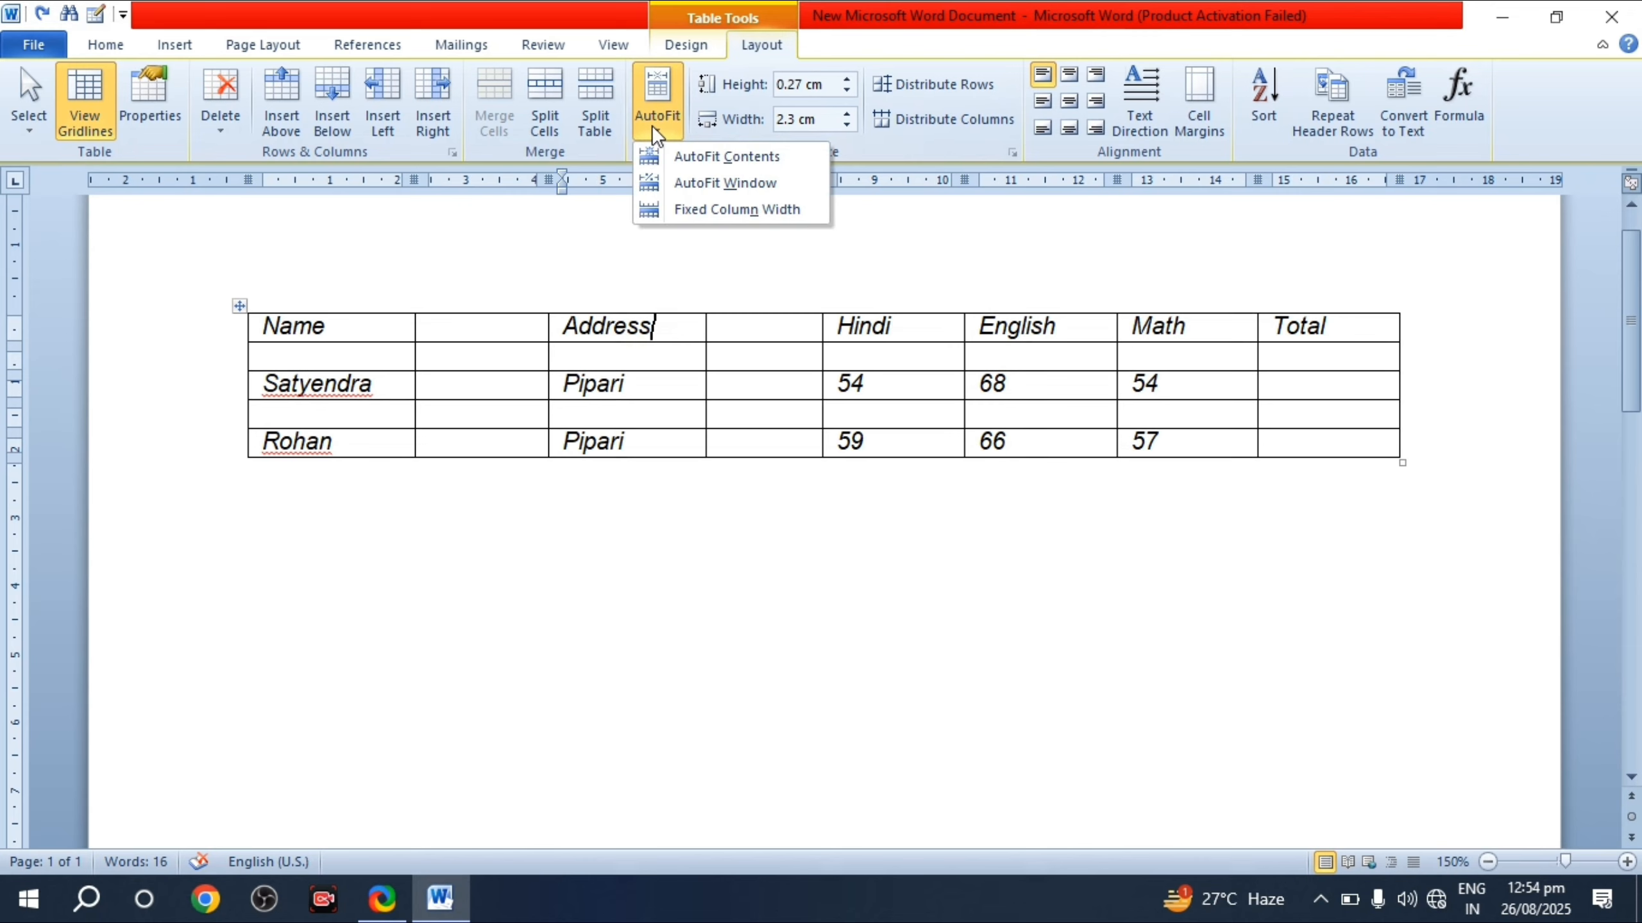
left_click(725, 165)
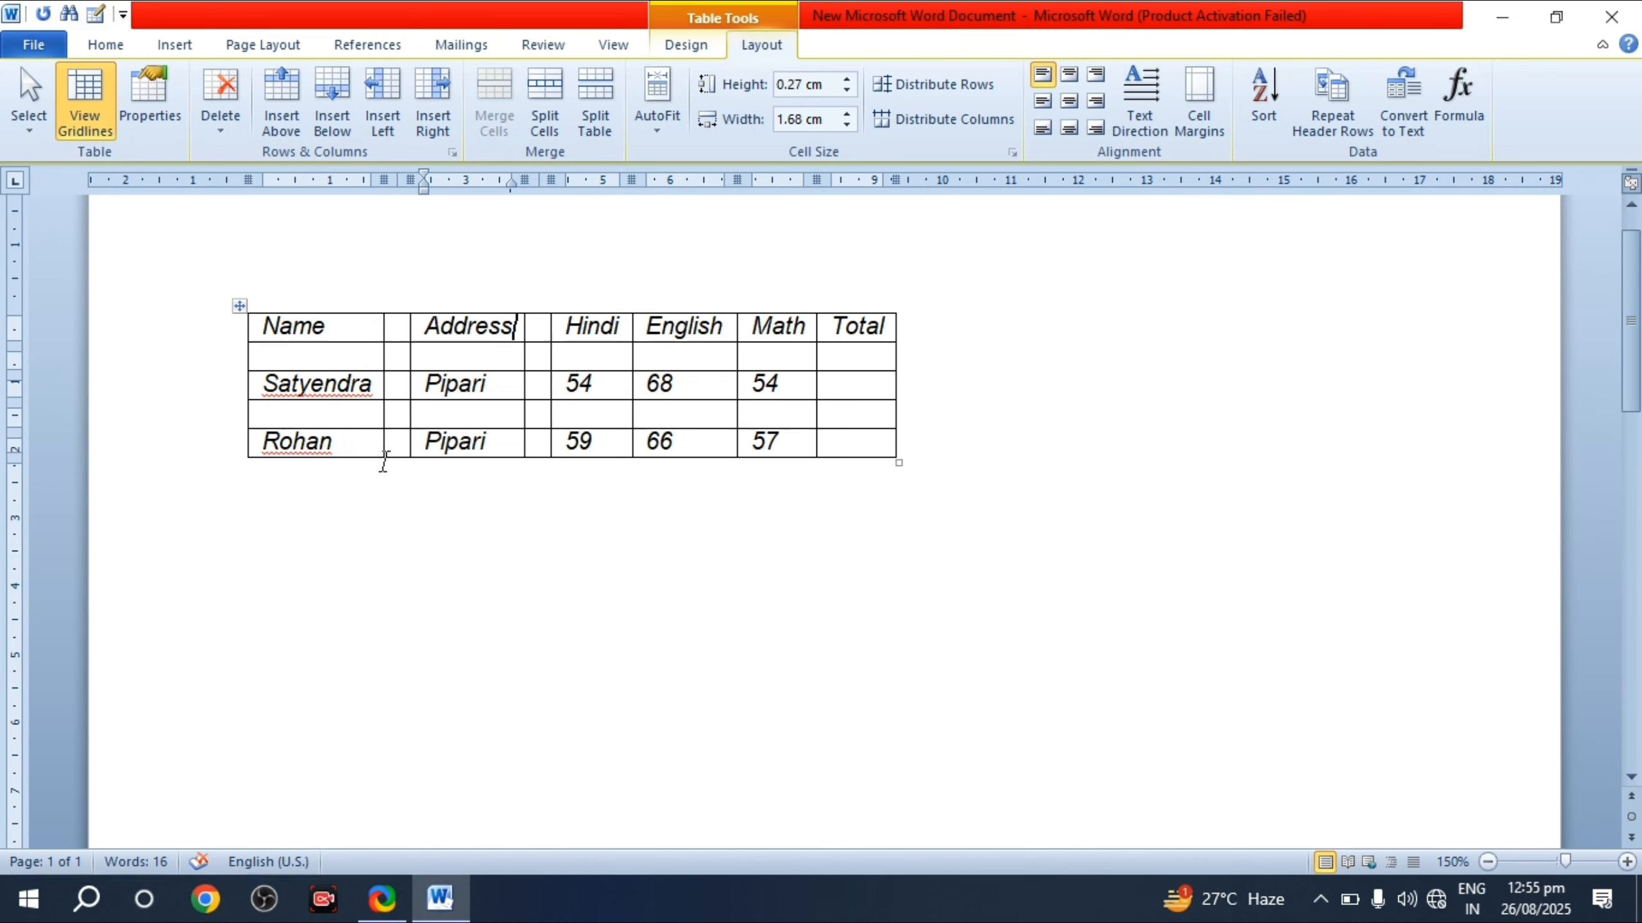
Step: AutoFit the marks table to the window width
left_click(658, 128)
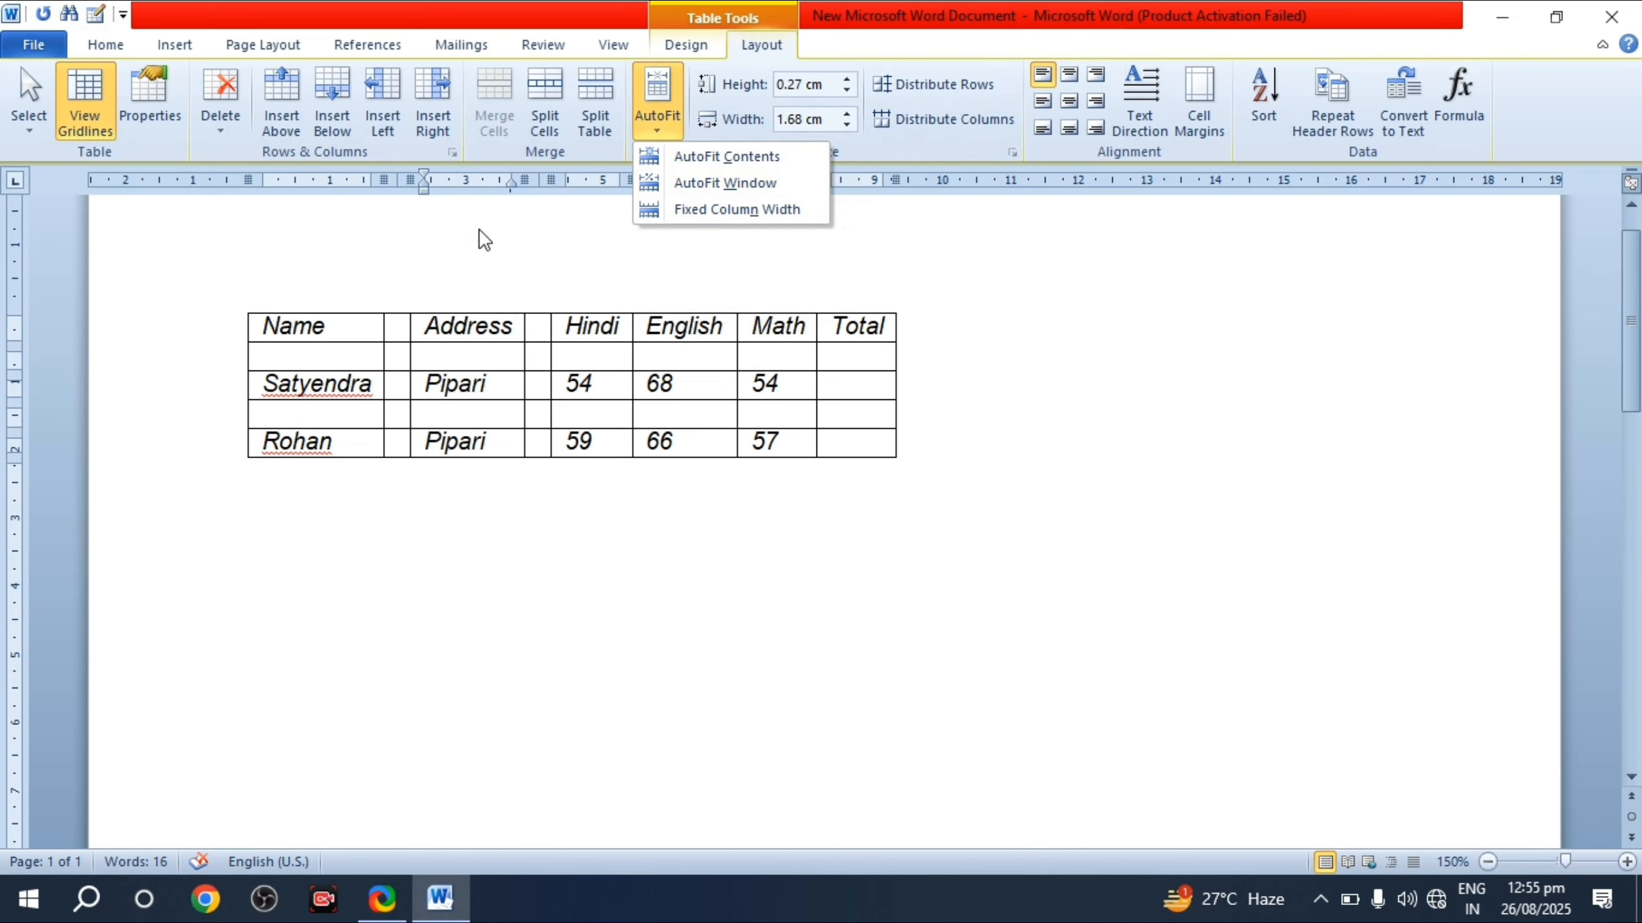
left_click(746, 183)
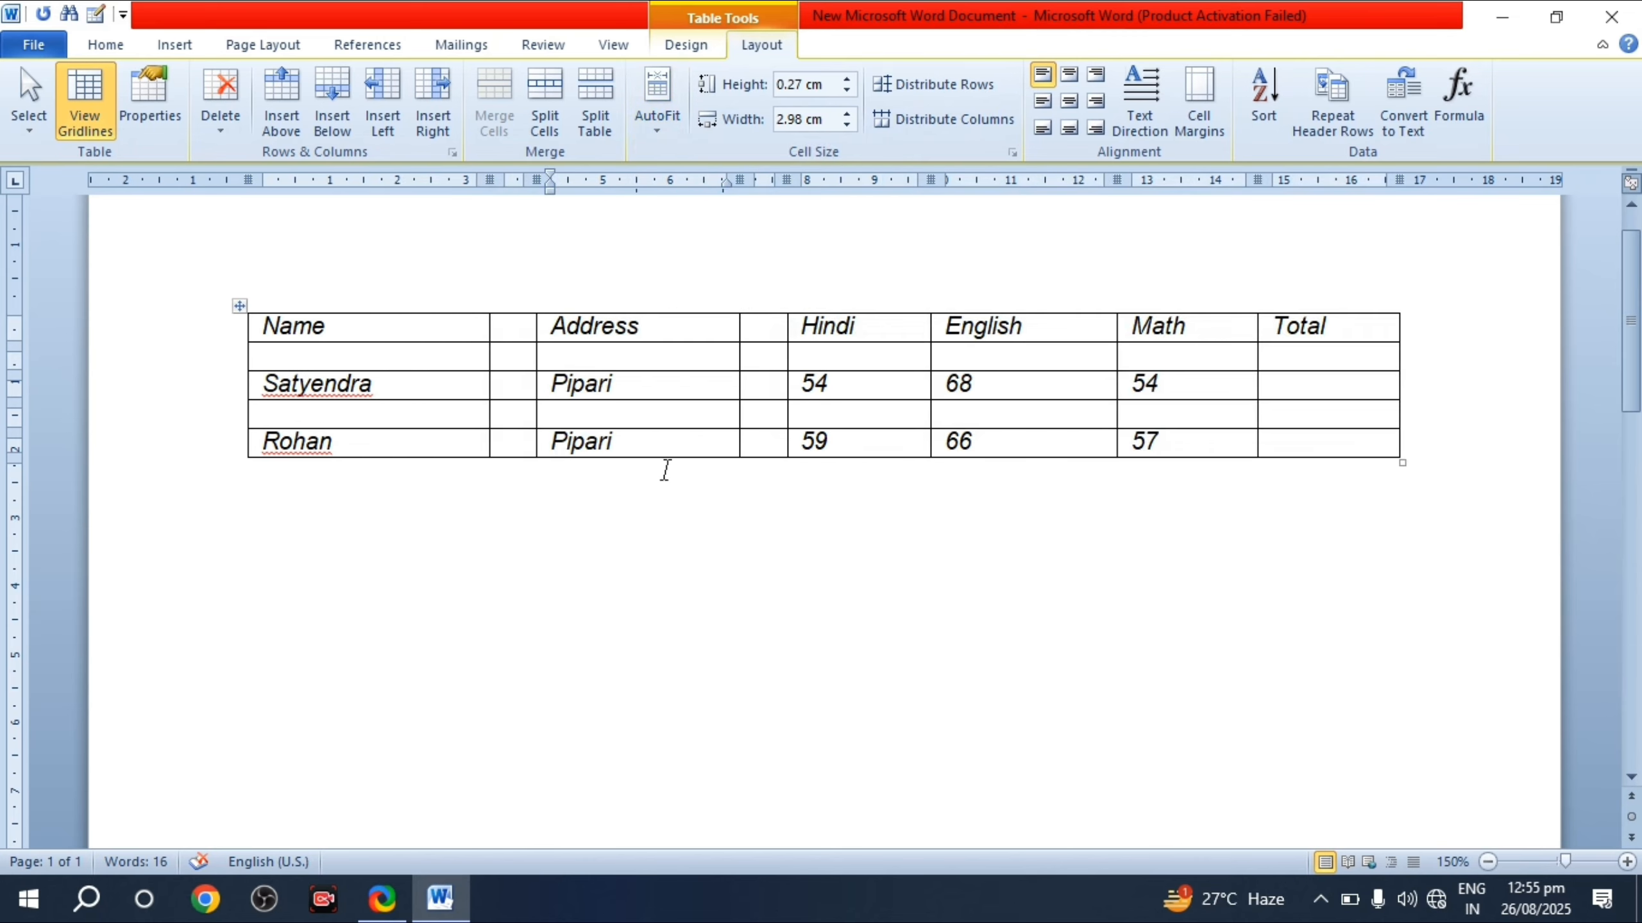
left_click(662, 135)
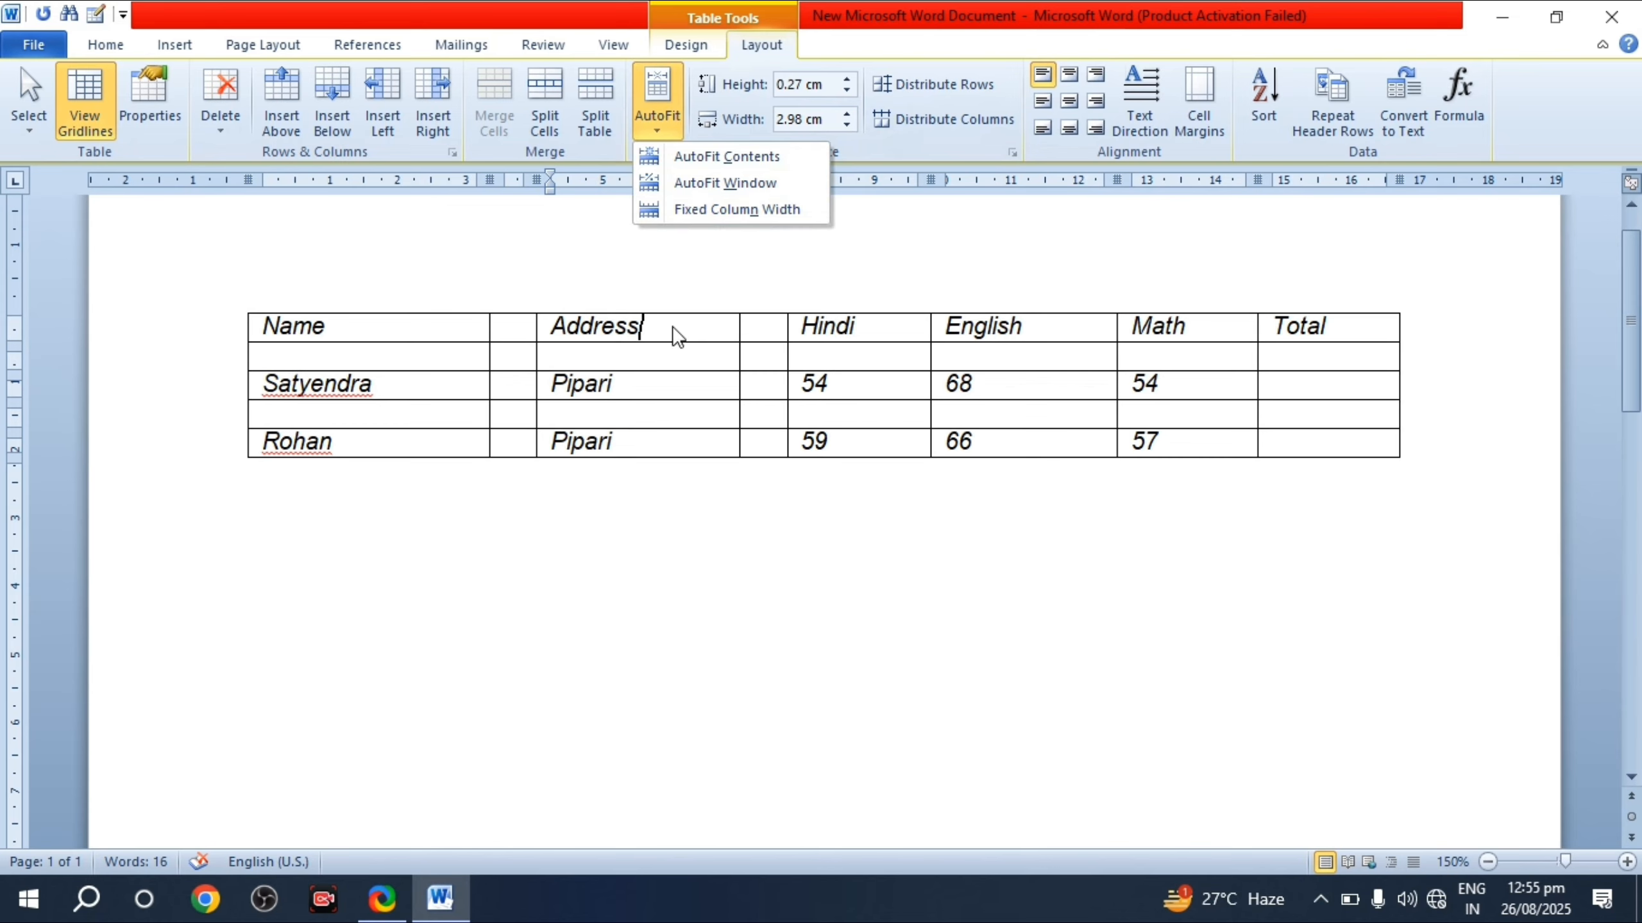
left_click(663, 340)
Step: Enter a long unbroken string of filler letters, starting with "gfhgfjhfgjhf", in the blank cell below the Address header
left_click(604, 356)
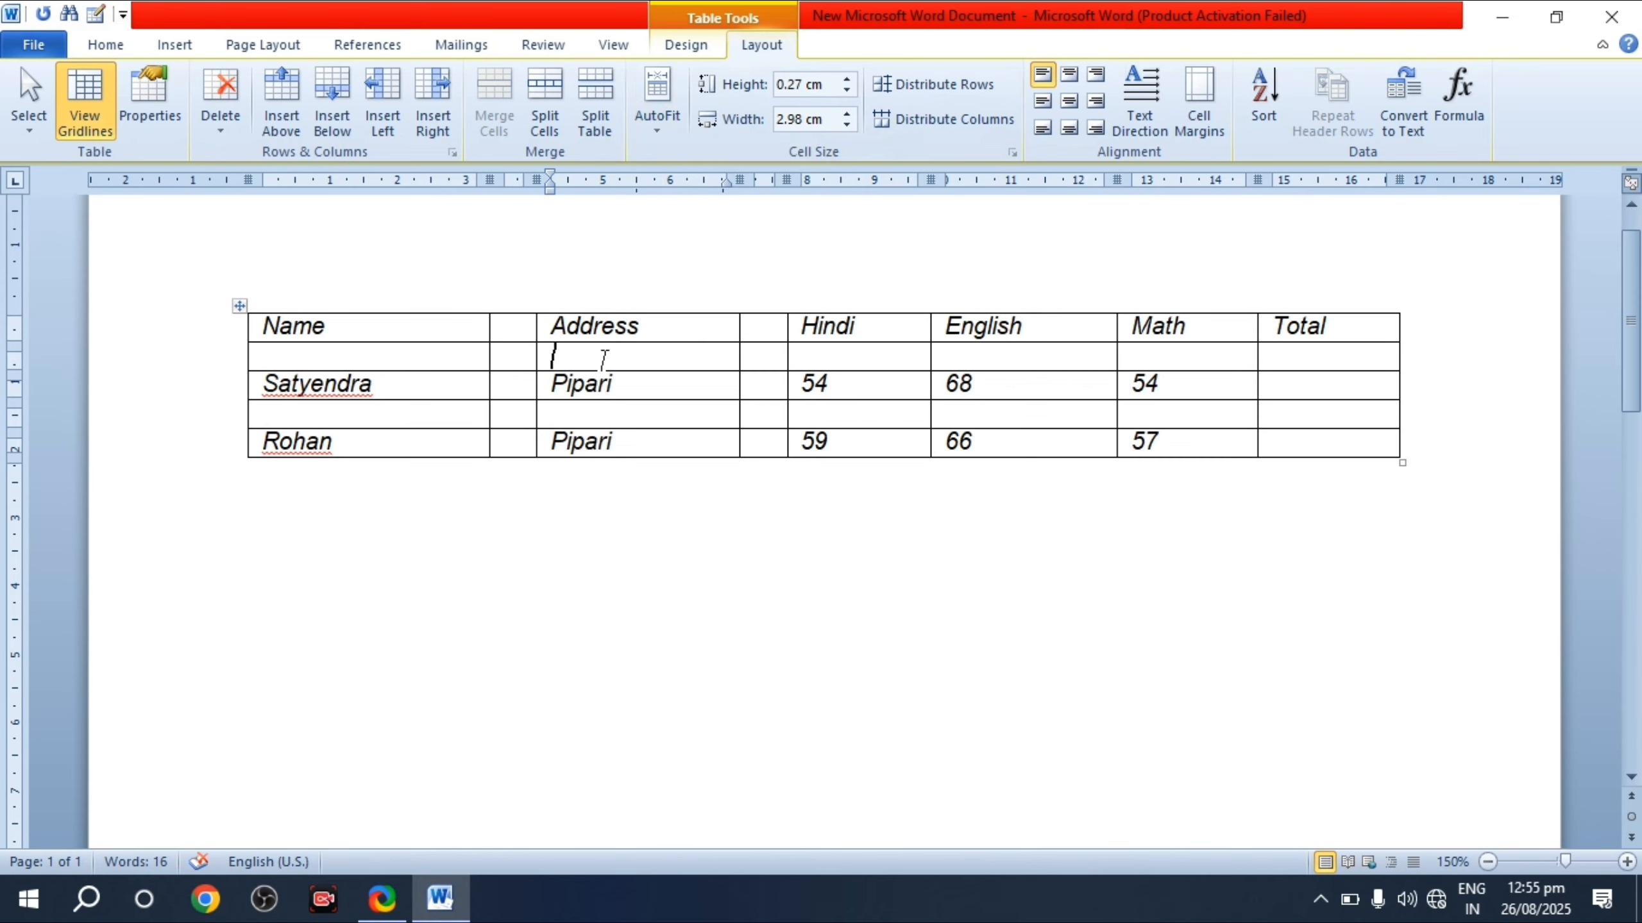
type("gfhgfjhfgjhfgjhgjhg")
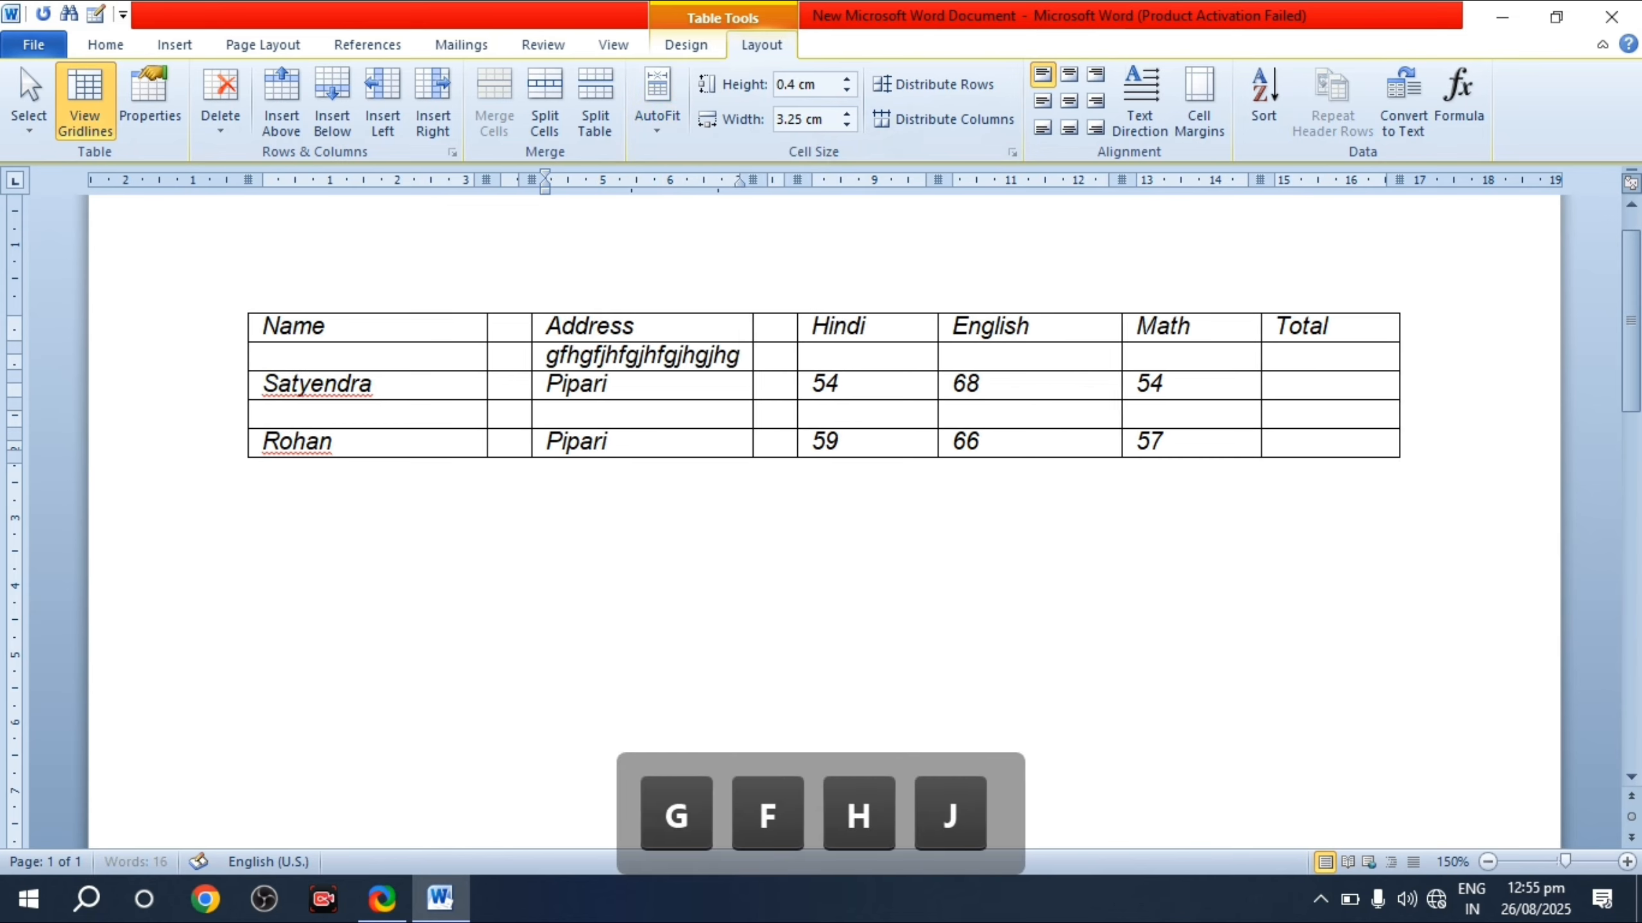
type("fjhgjhgjhghgf")
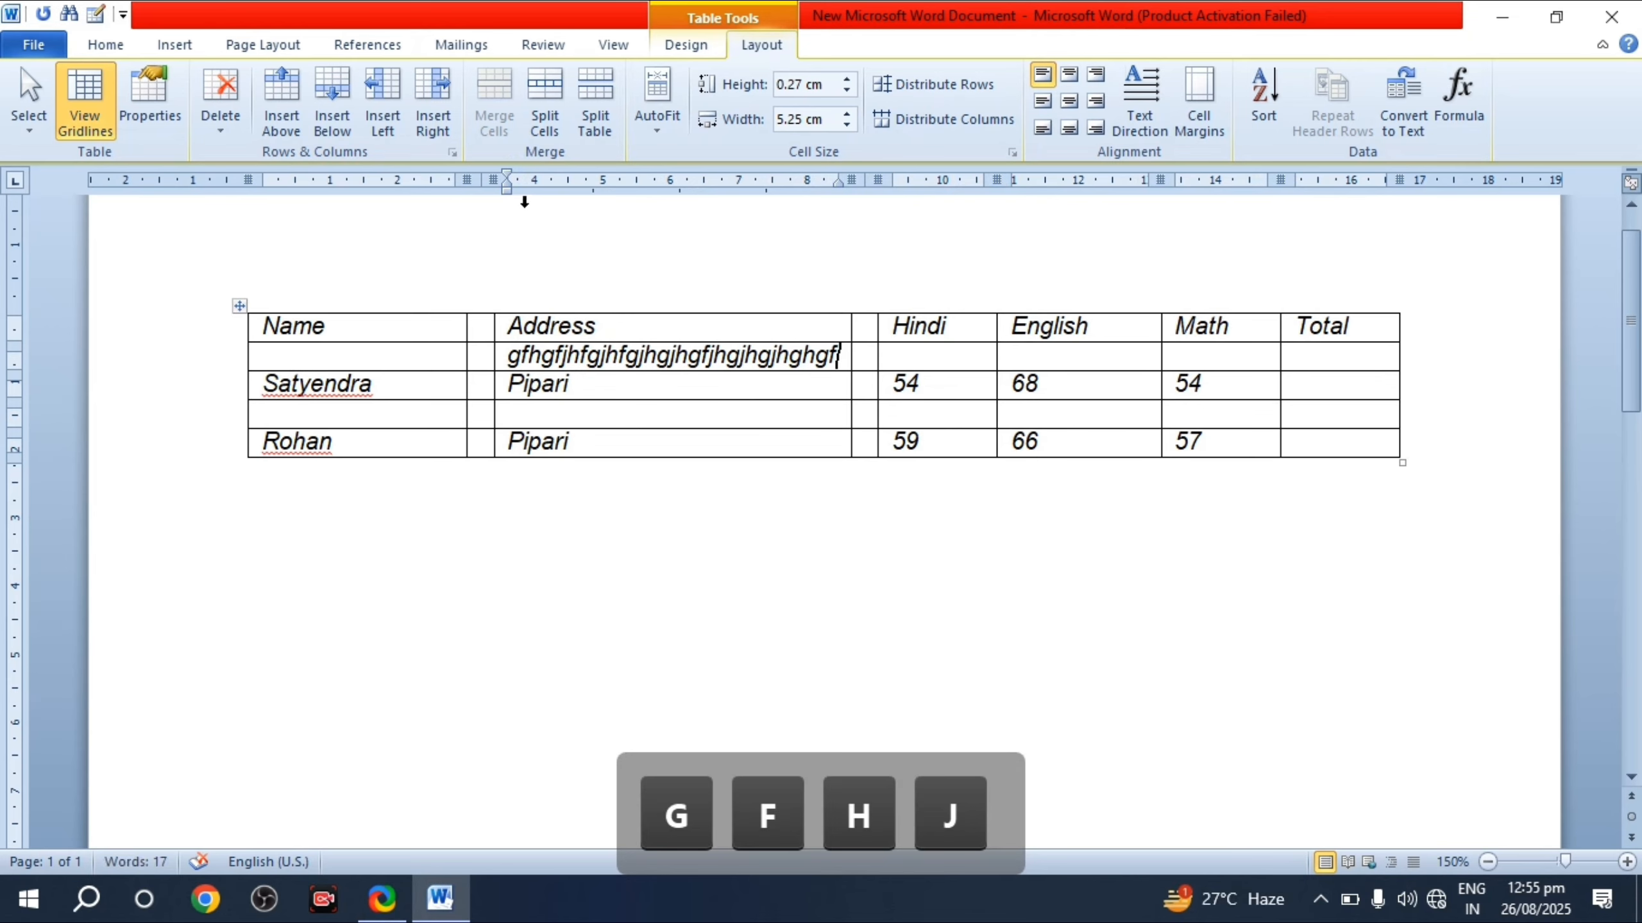
type("dhgjhg")
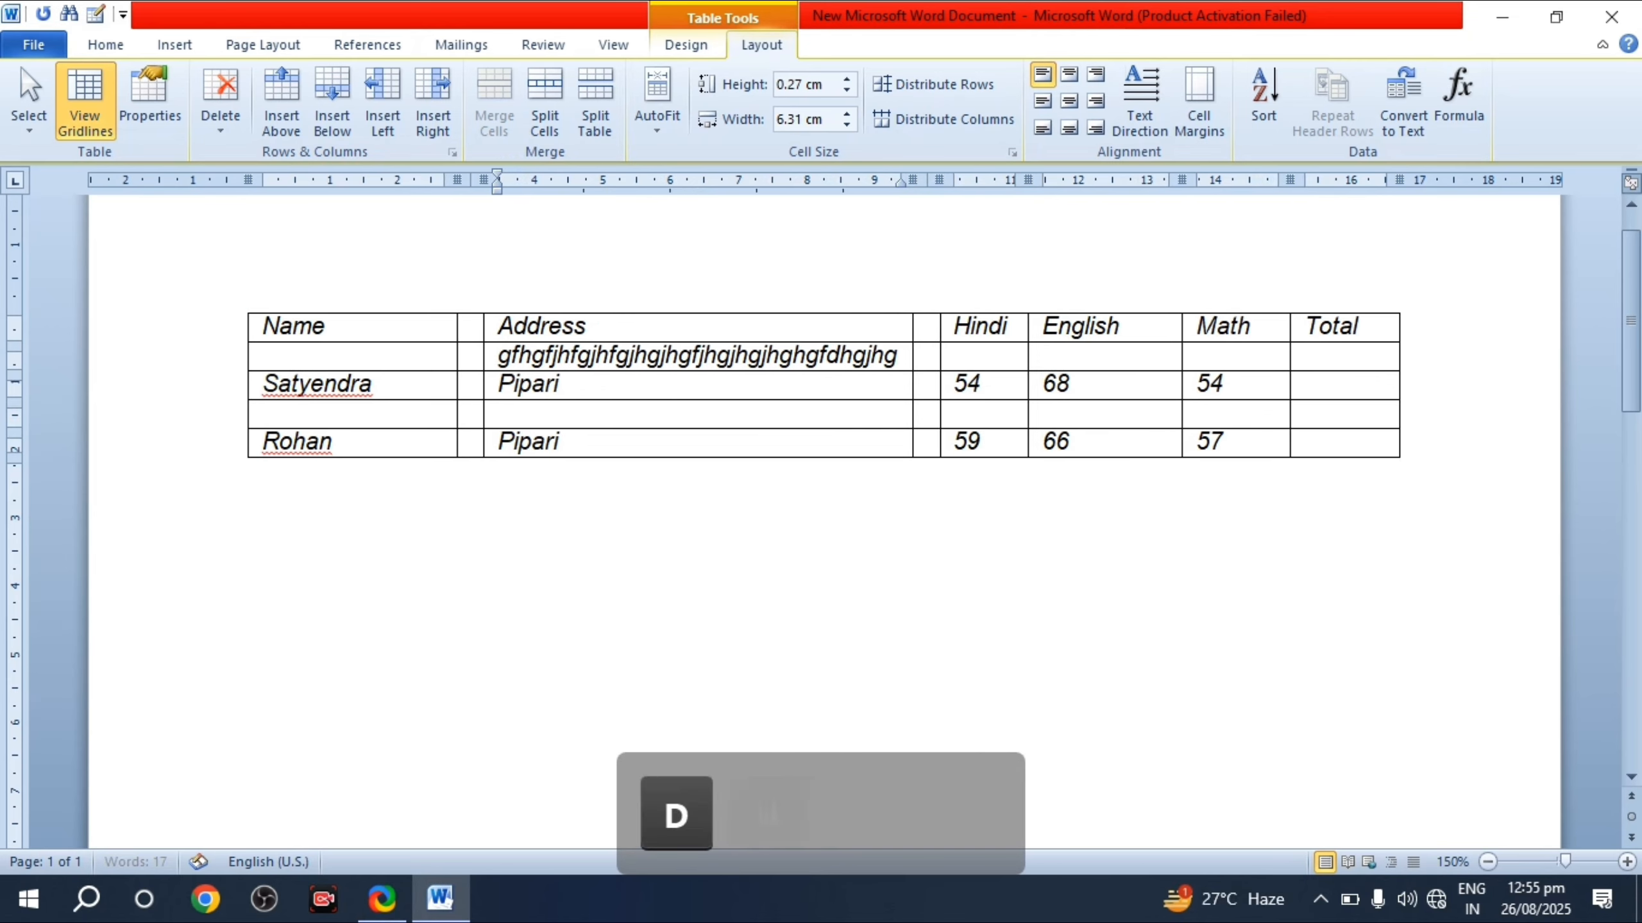
type("jghjj")
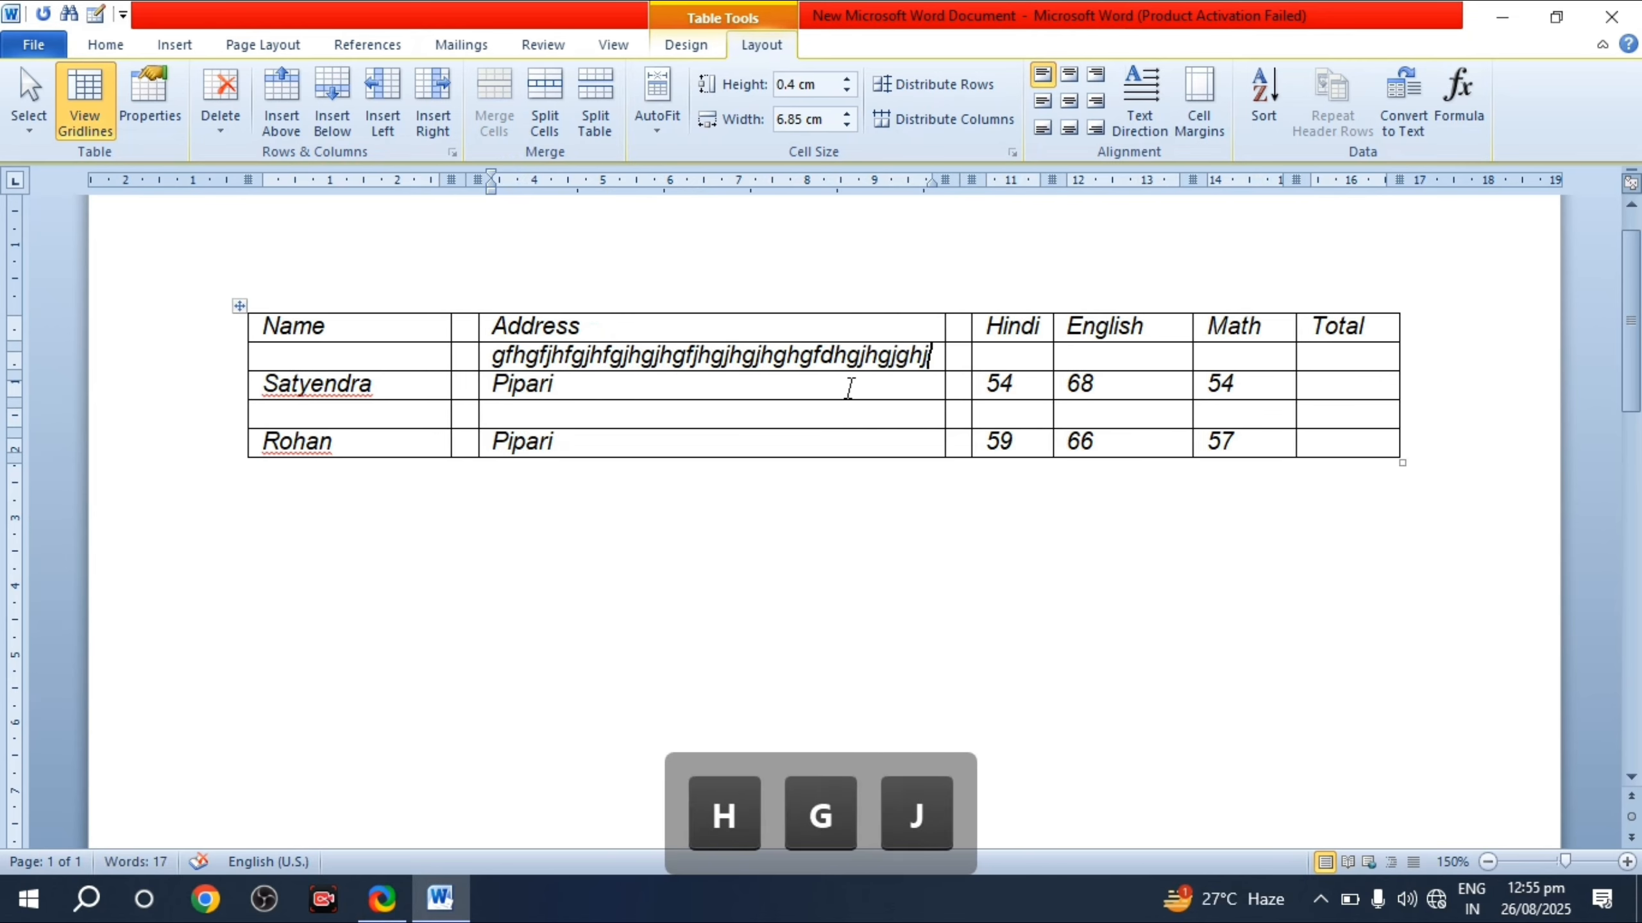
Step: Shorten the filler text below the Address header to "gfhgfjhfgjhf"
key("BackSpace")
key("BackSpace")
key("BackSpace")
key("BackSpace")
key("BackSpace")
key("BackSpace")
key("BackSpace")
key("BackSpace")
key("BackSpace")
key("BackSpace")
key("BackSpace")
key("BackSpace")
key("BackSpace")
key("BackSpace")
key("BackSpace")
key("BackSpace")
key("BackSpace")
key("BackSpace")
key("BackSpace")
key("BackSpace")
key("BackSpace")
key("BackSpace")
key("BackSpace")
key("BackSpace")
key("BackSpace")
key("BackSpace")
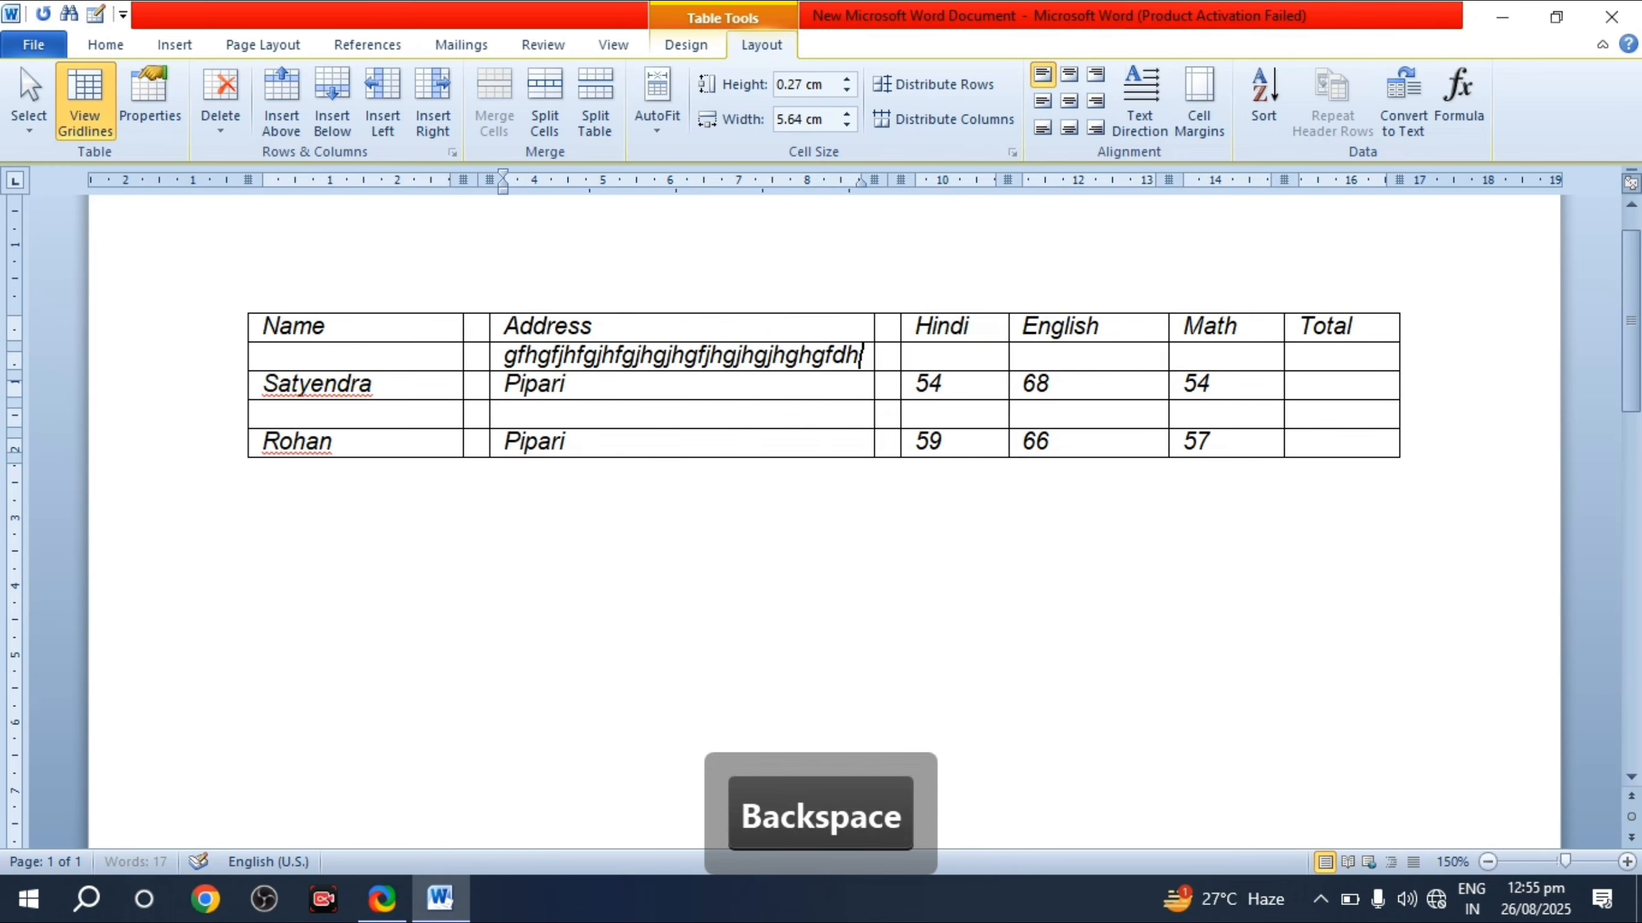
key("BackSpace")
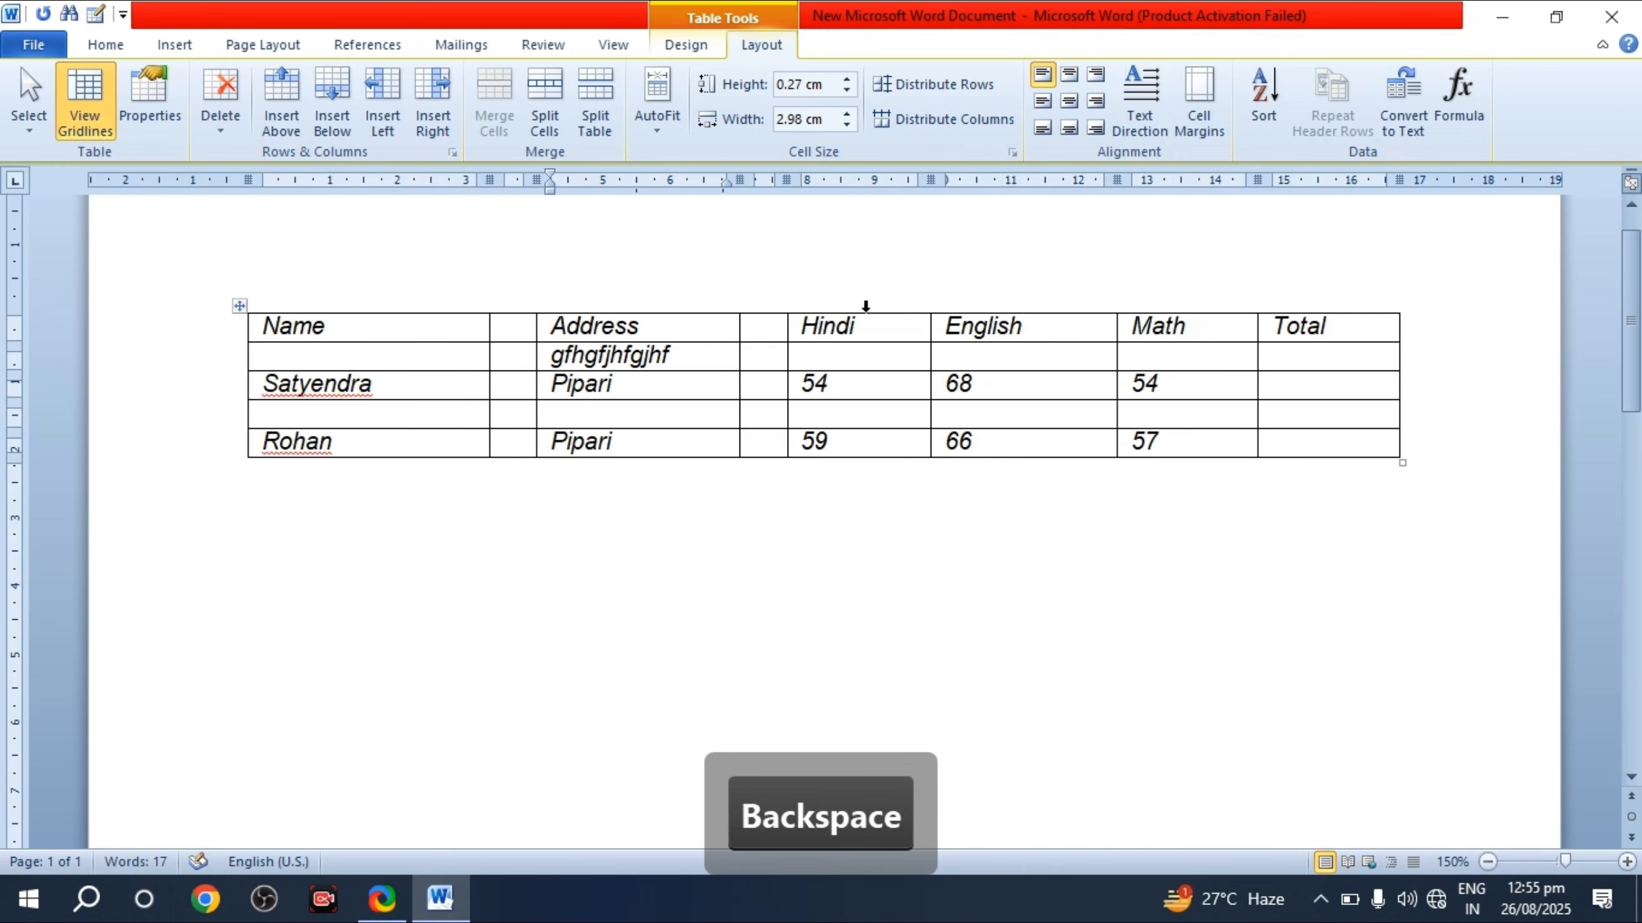
Step: Set the marks table to fixed column width
left_click(657, 125)
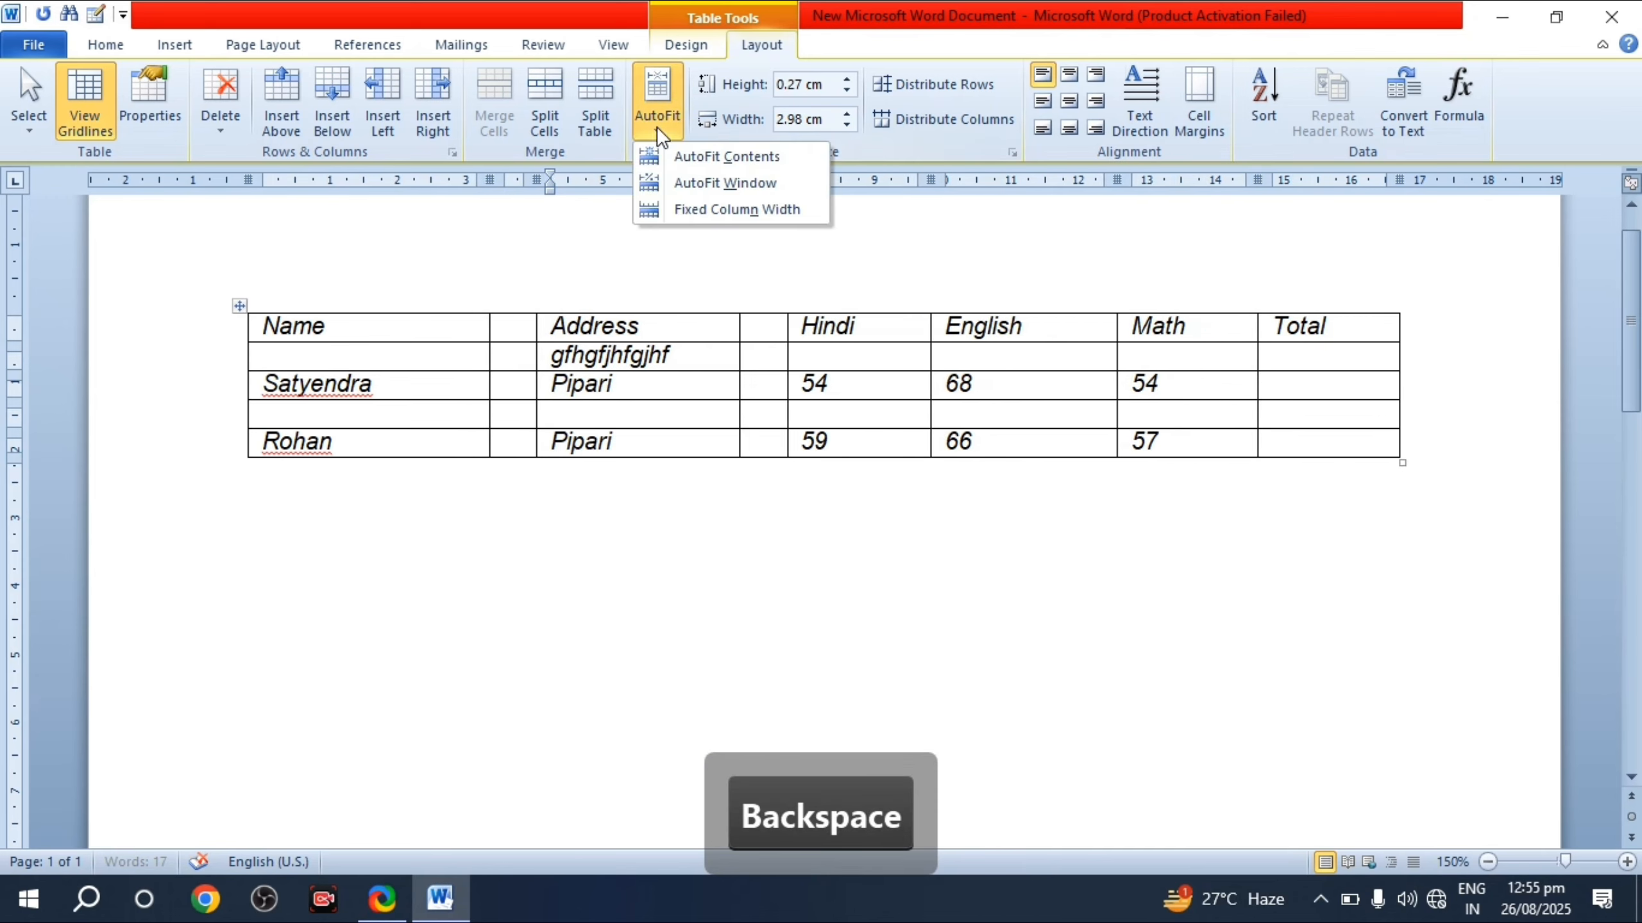
left_click(734, 211)
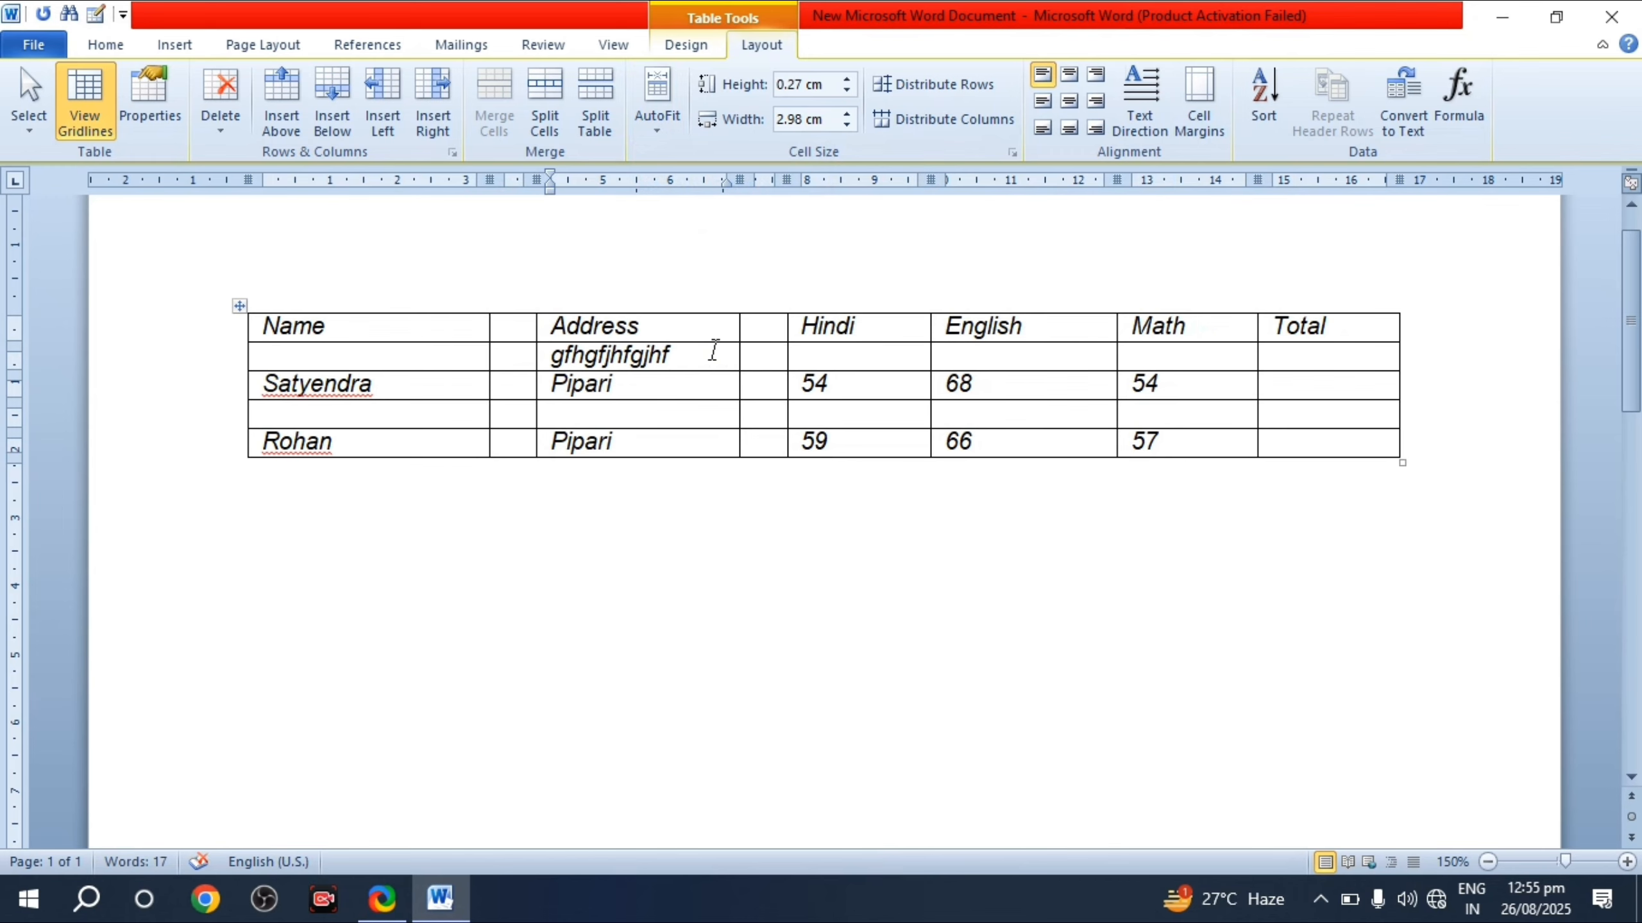
Step: Append several lines of filler letters to the text in the cell below the Address header, and undo the addition
type("gfhjgfjghjhgfjhgfjg")
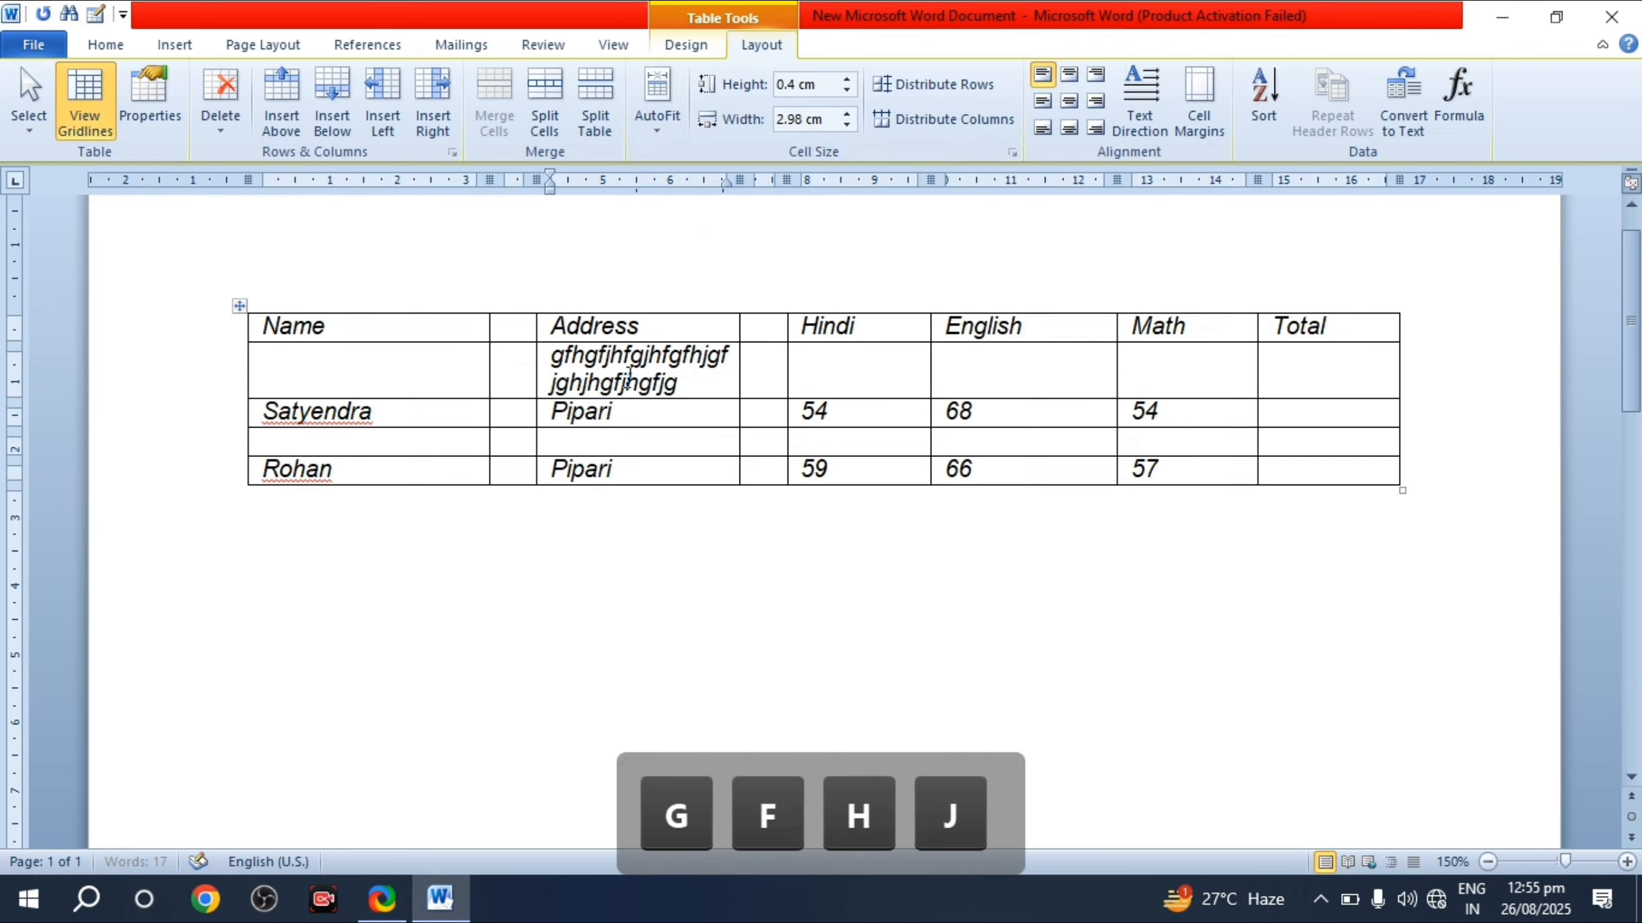
type("fgffhjfgh")
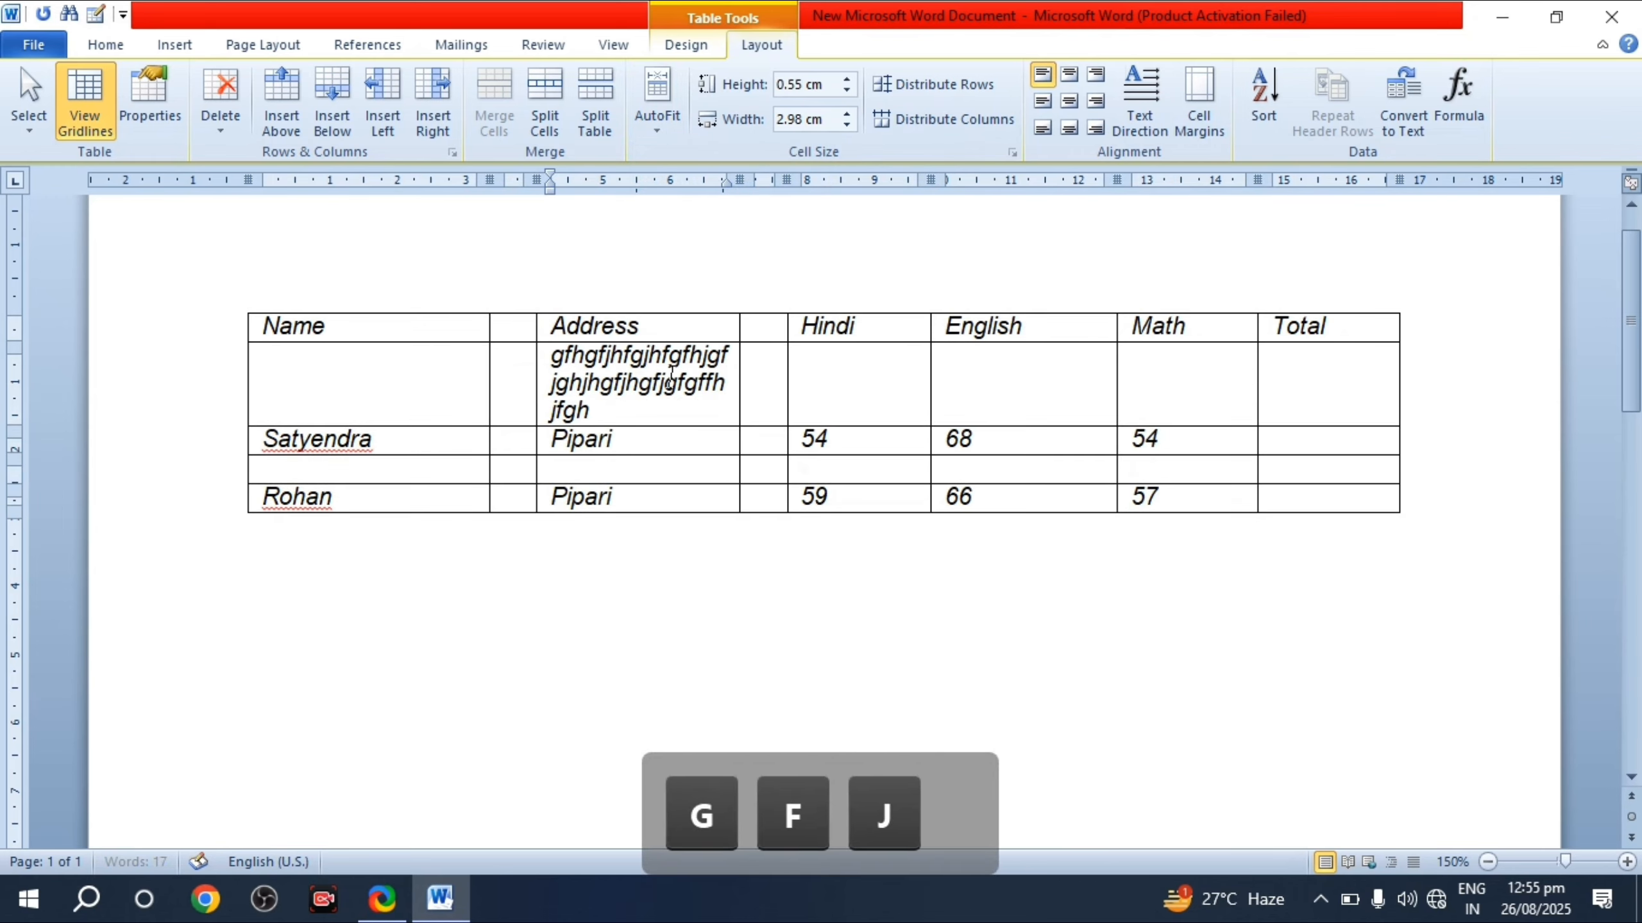
type("jhgjfhgjfhgjhgfjghjfhgjhgjgf")
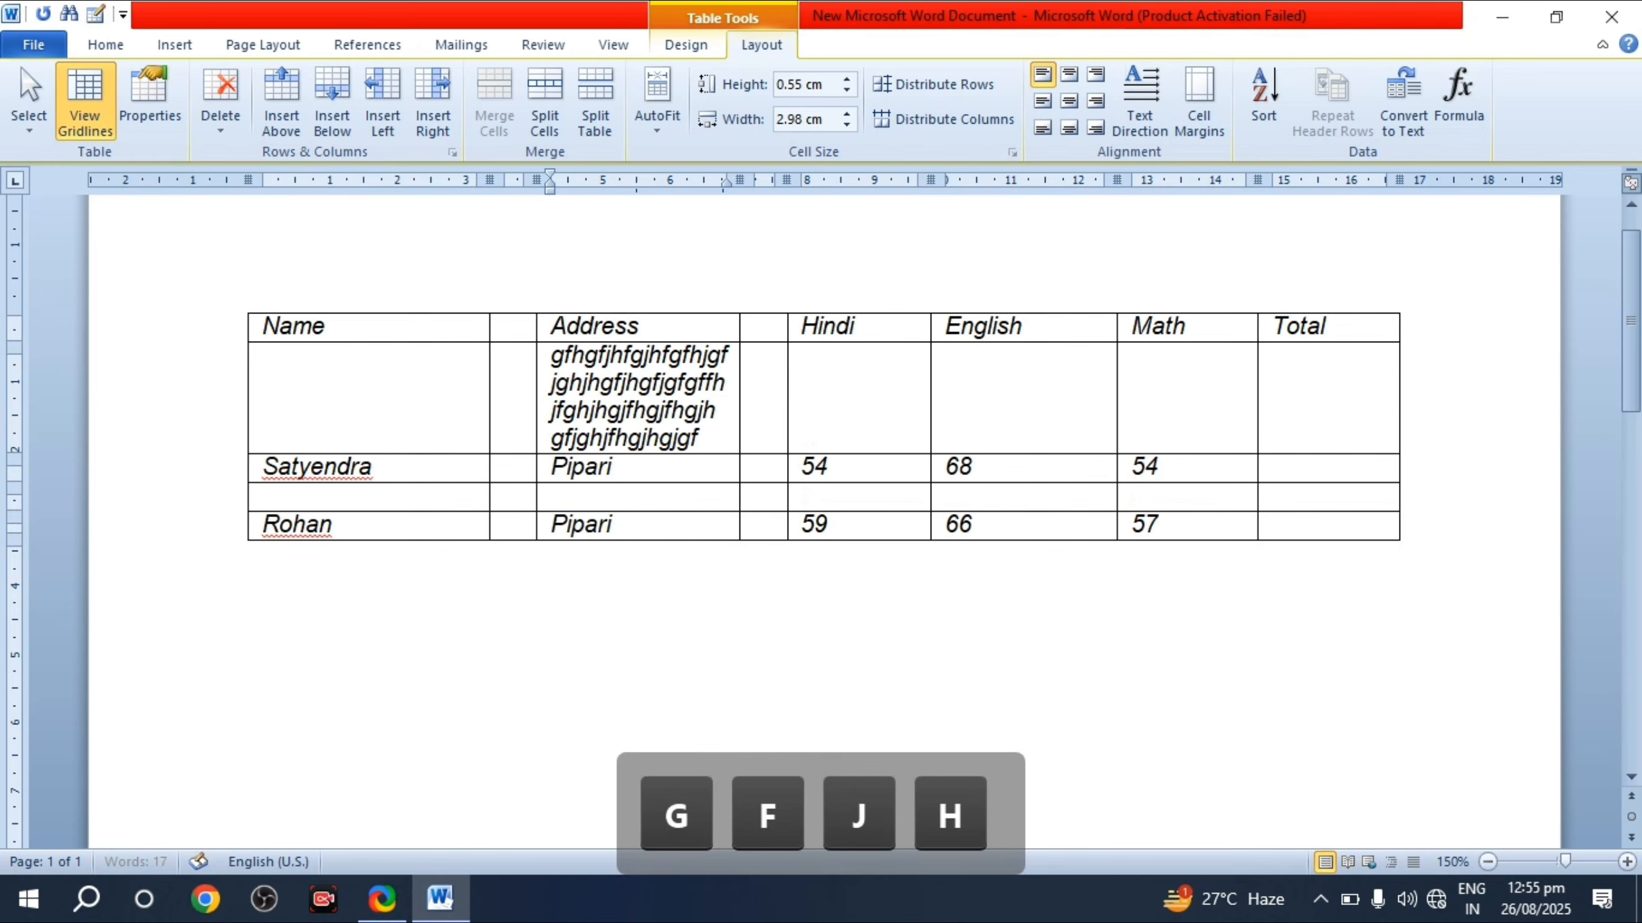
type("hjhgjfhgfjghjfghj")
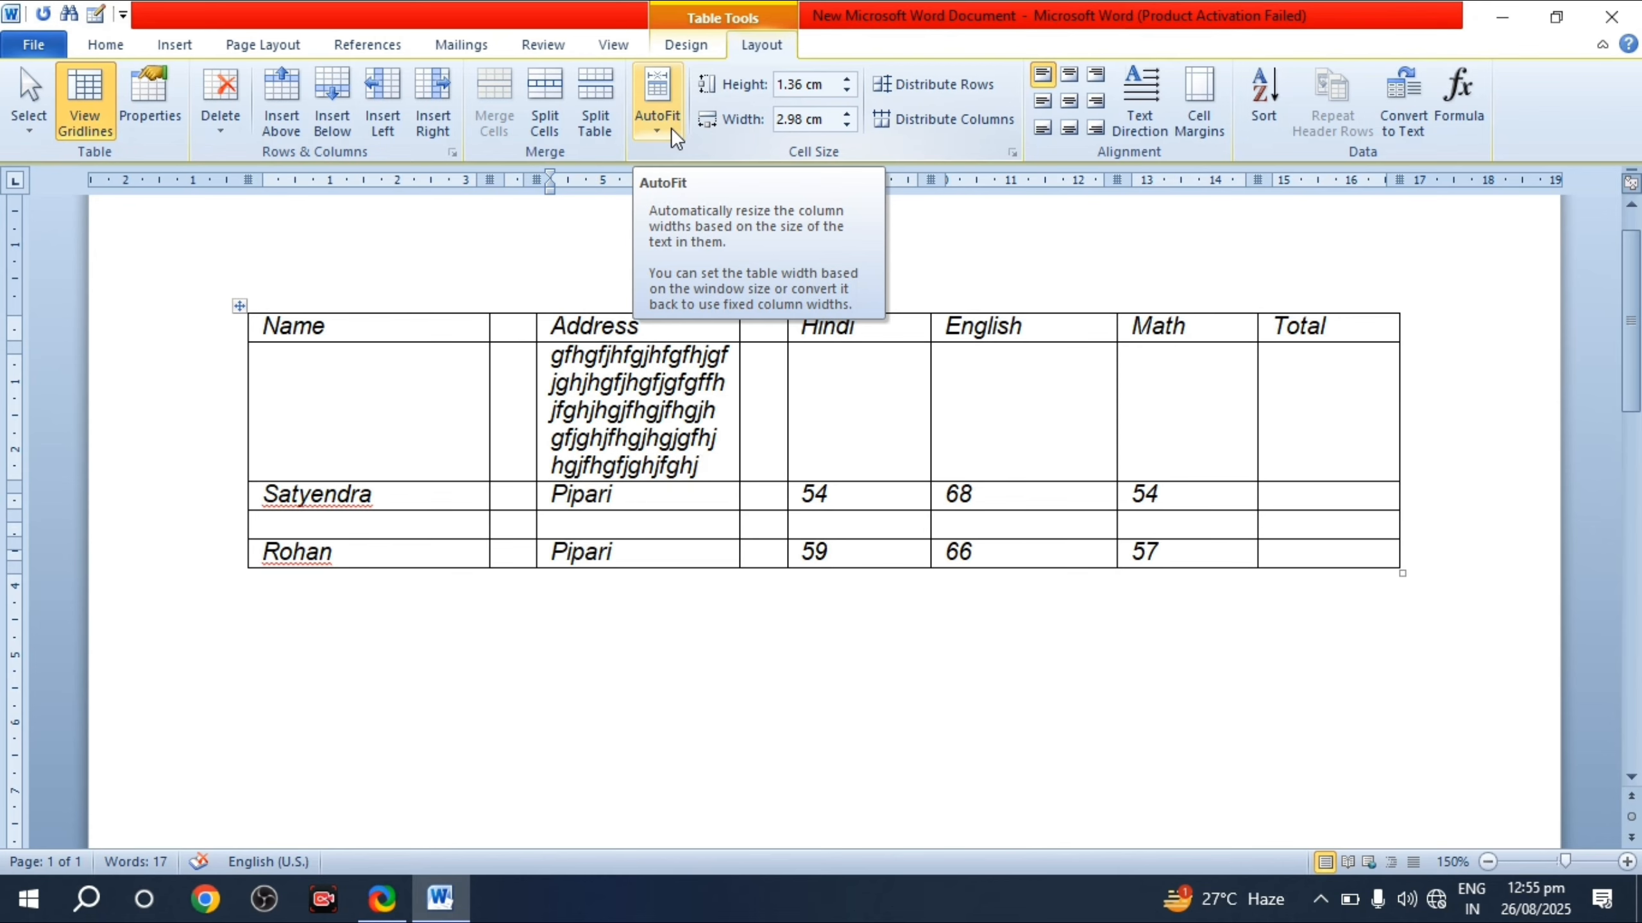
key("ctrl+z")
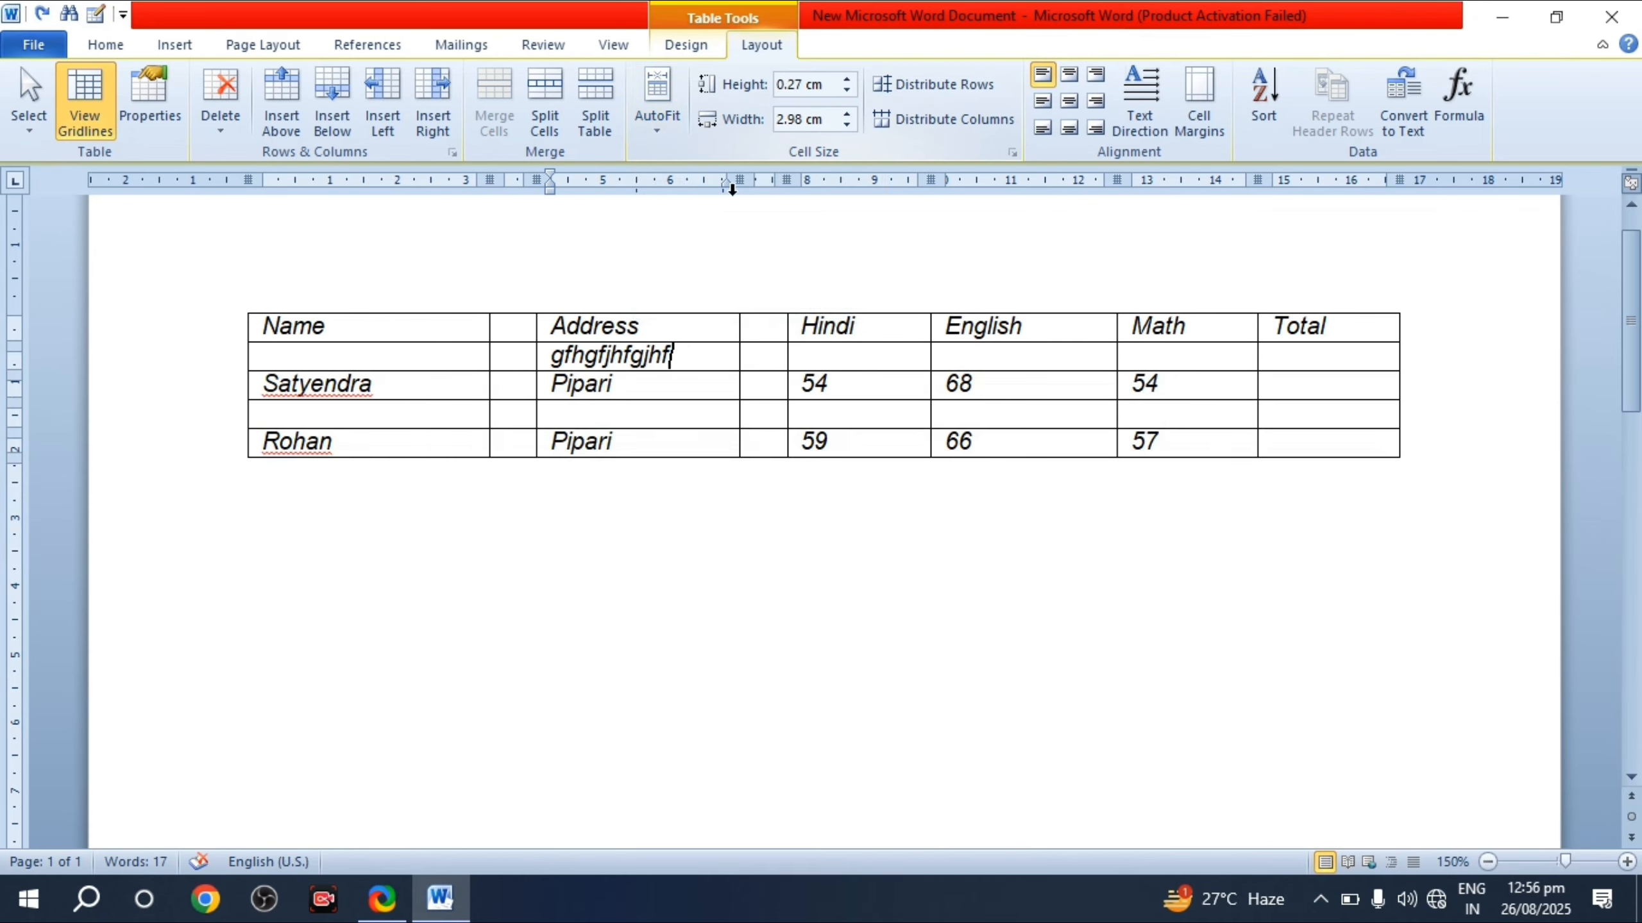
left_click(699, 334)
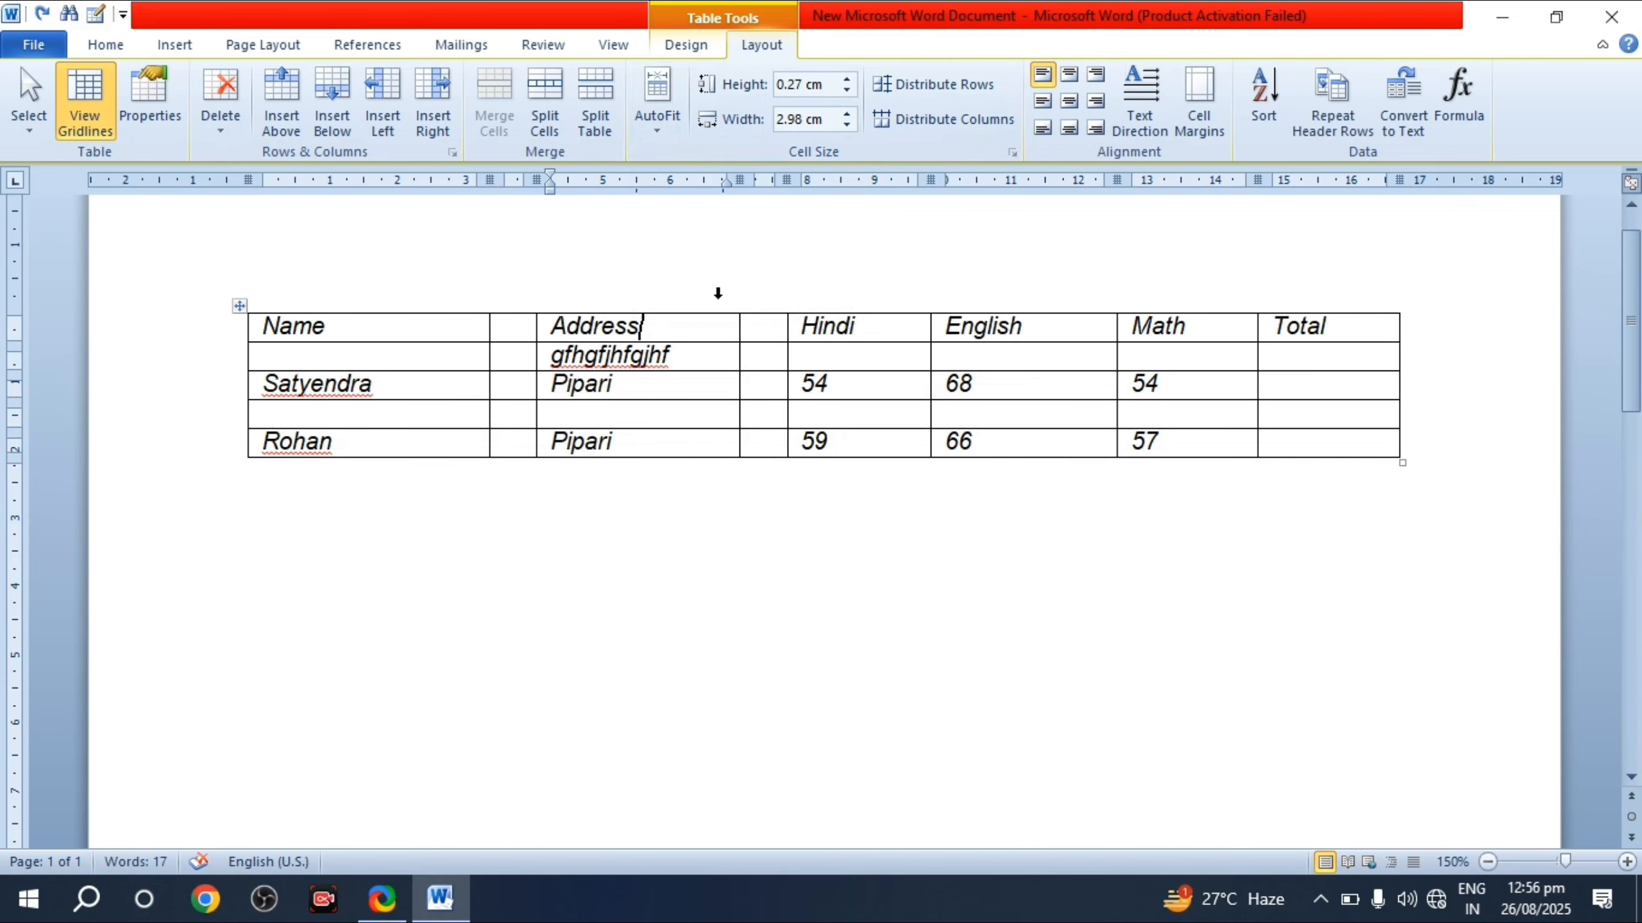
Step: Set the header row's height to 1.8 cm and the Address column's width to 3 cm
left_click(847, 78)
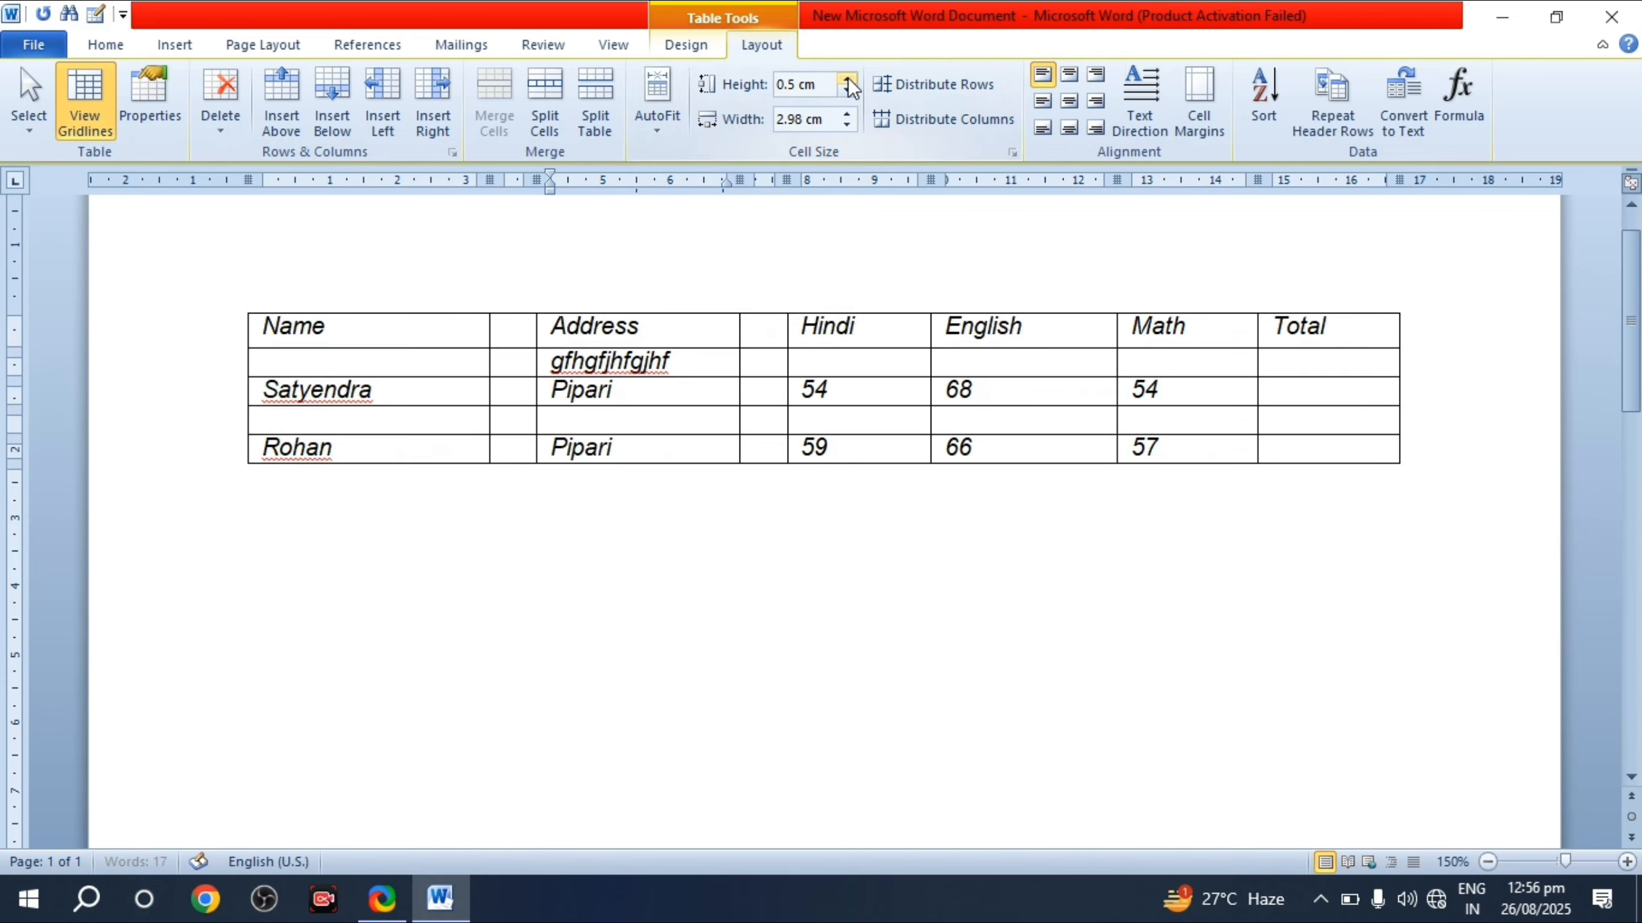
left_click_drag(847, 77, 848, 77)
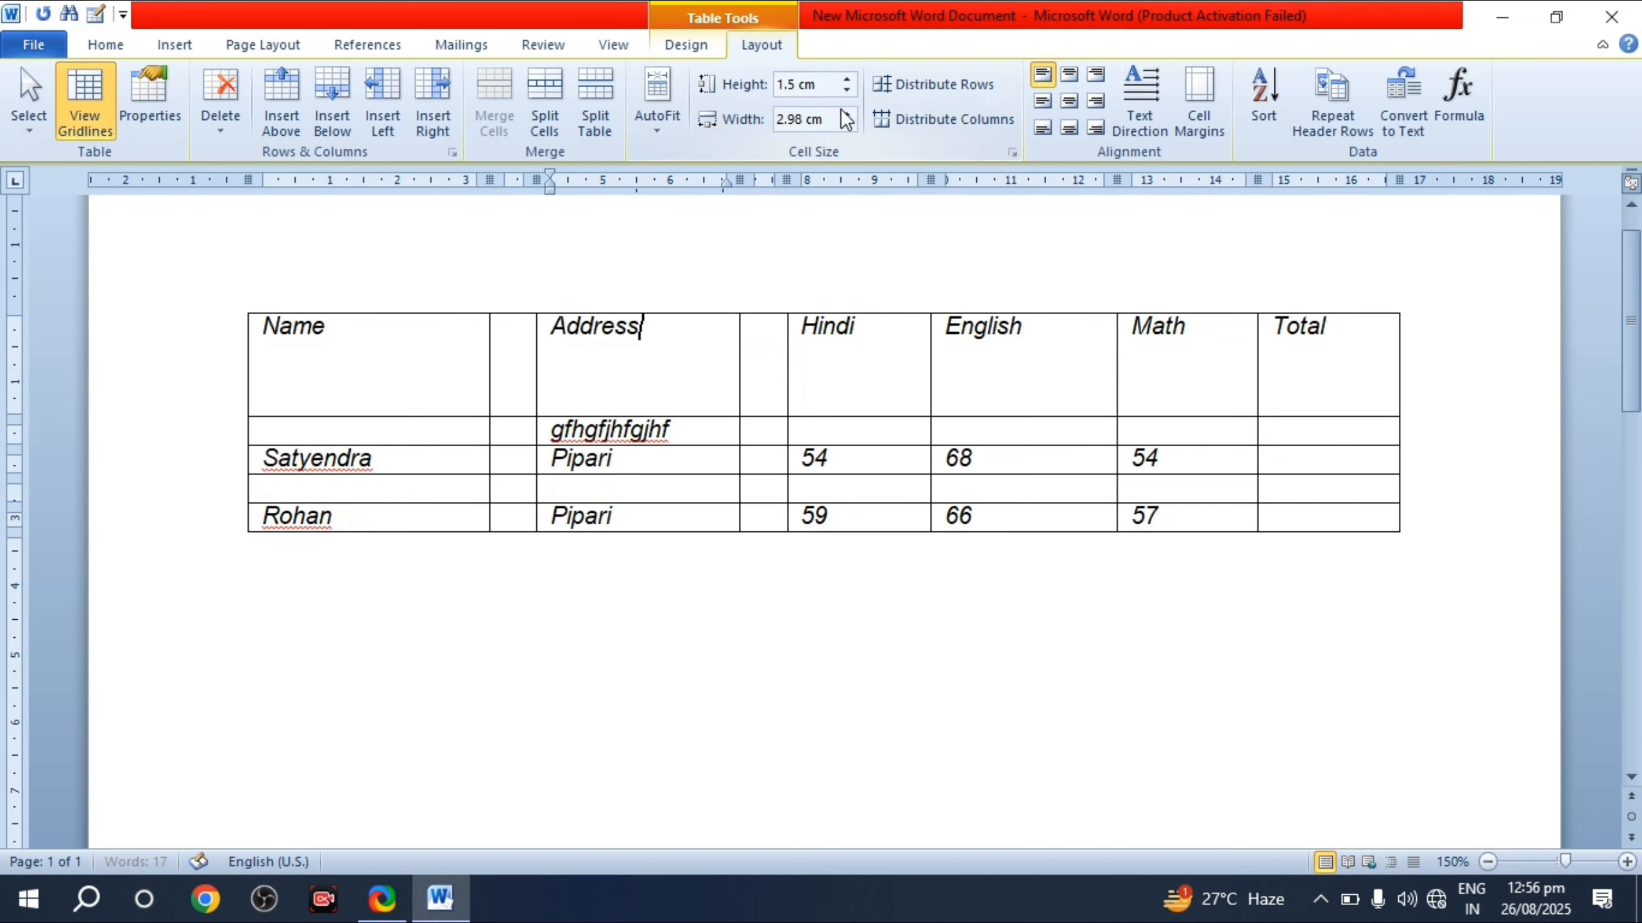
left_click(847, 113)
left_click(847, 113)
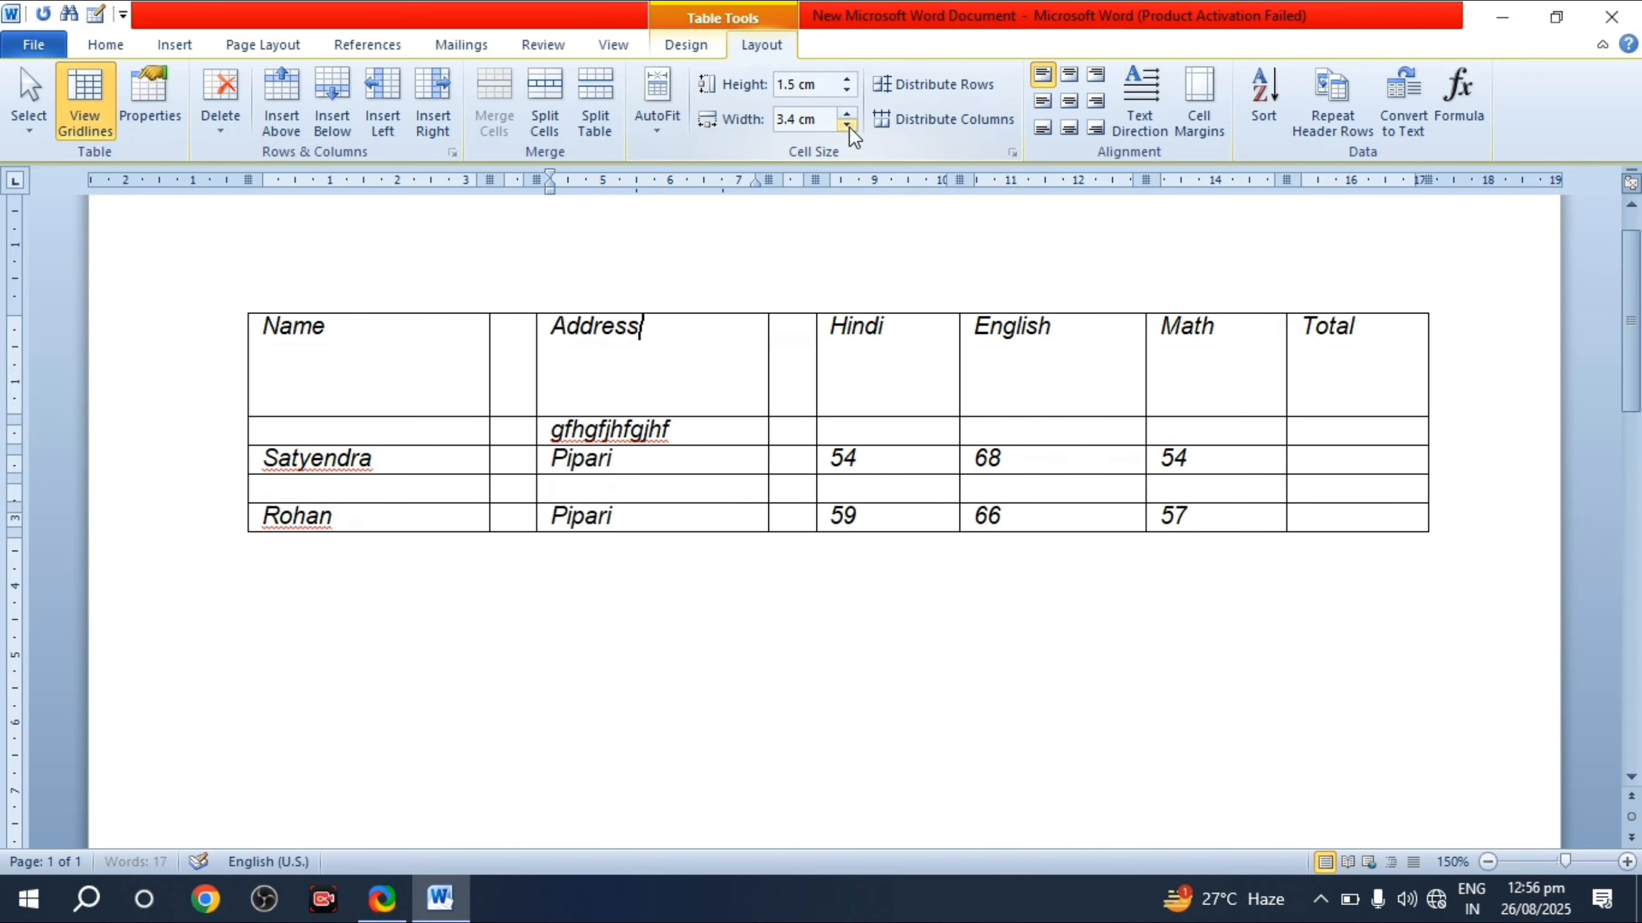
left_click(847, 125)
left_click(847, 124)
left_click_drag(847, 80, 847, 80)
left_click(847, 124)
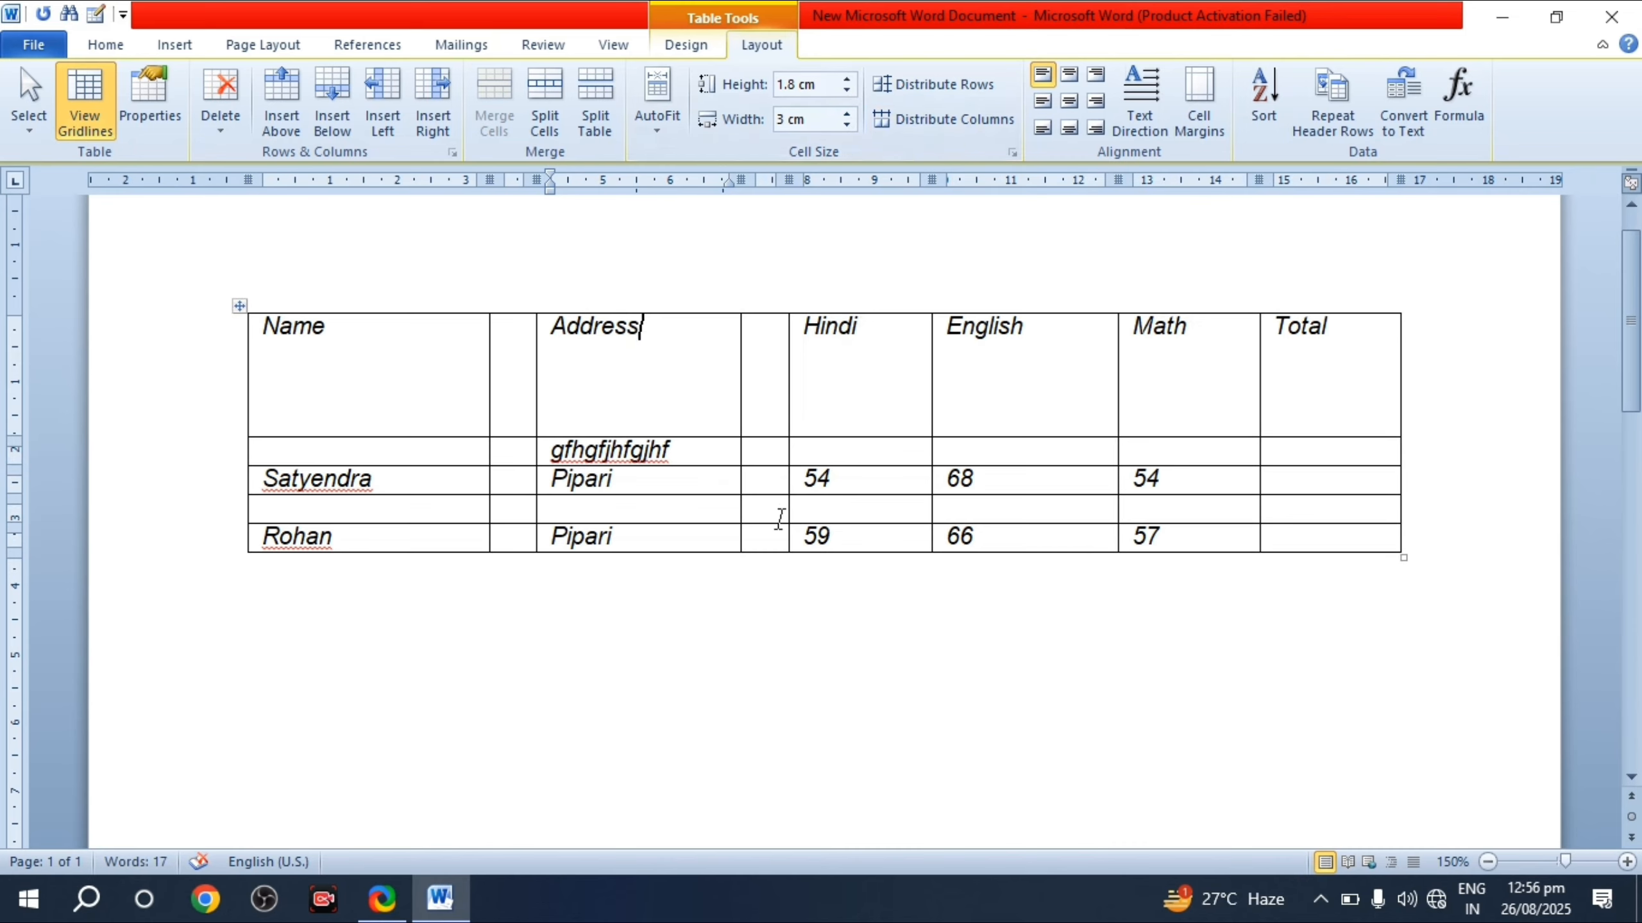
Step: Narrow the Address column to 2.46 cm by moving its border, and check the cell sizes in other rows
left_click_drag(739, 545, 705, 548)
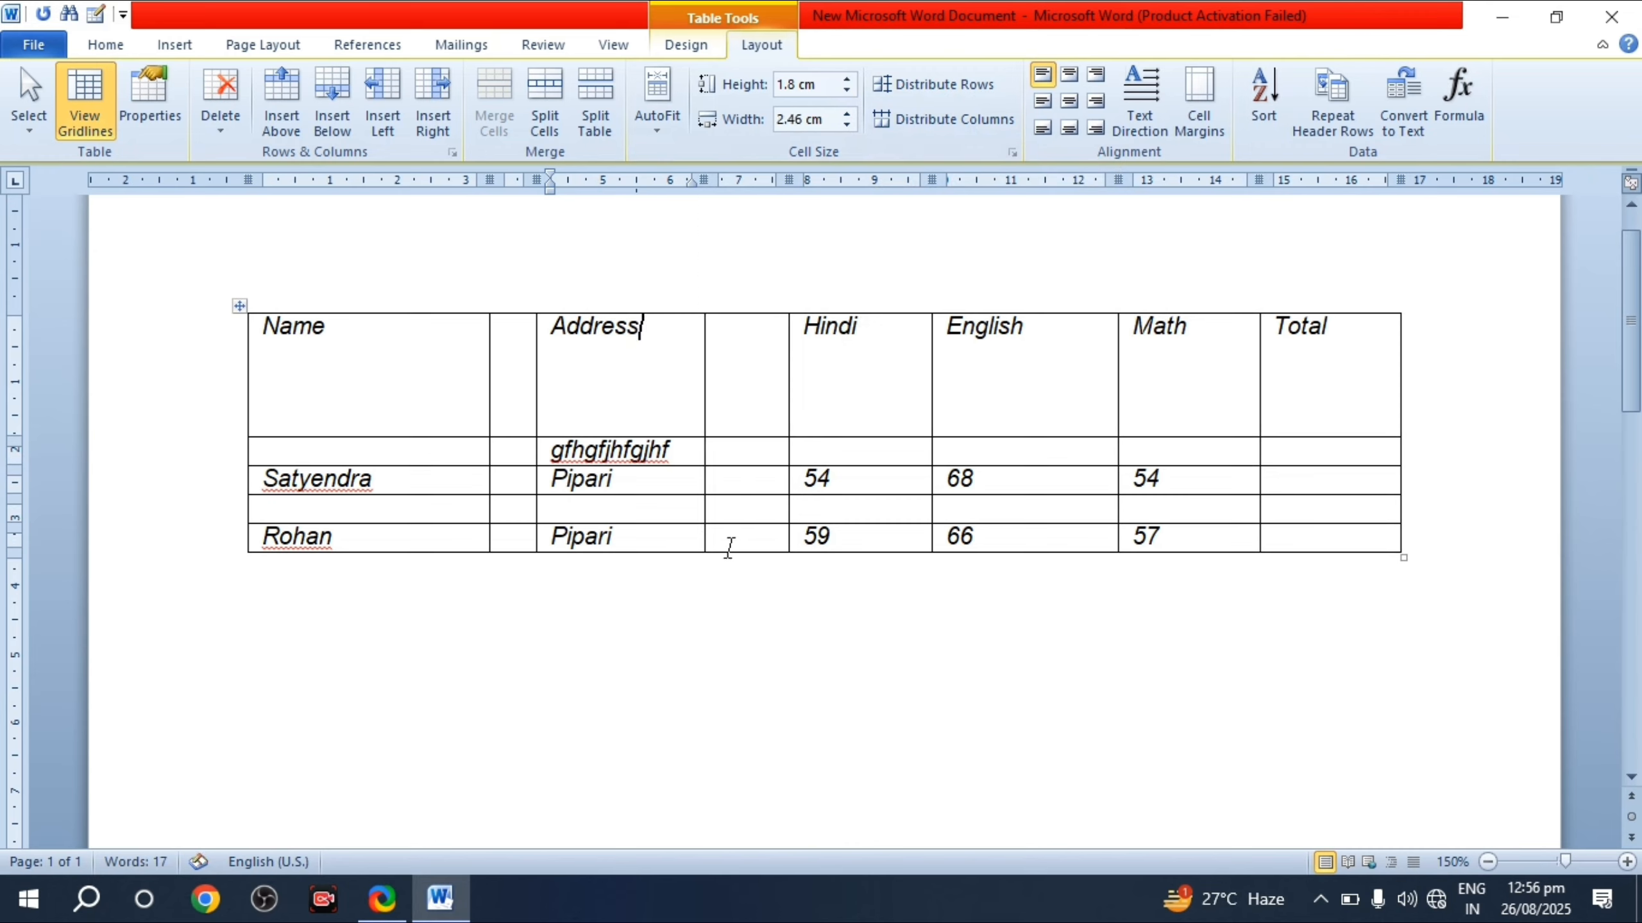
left_click_drag(931, 495, 944, 494)
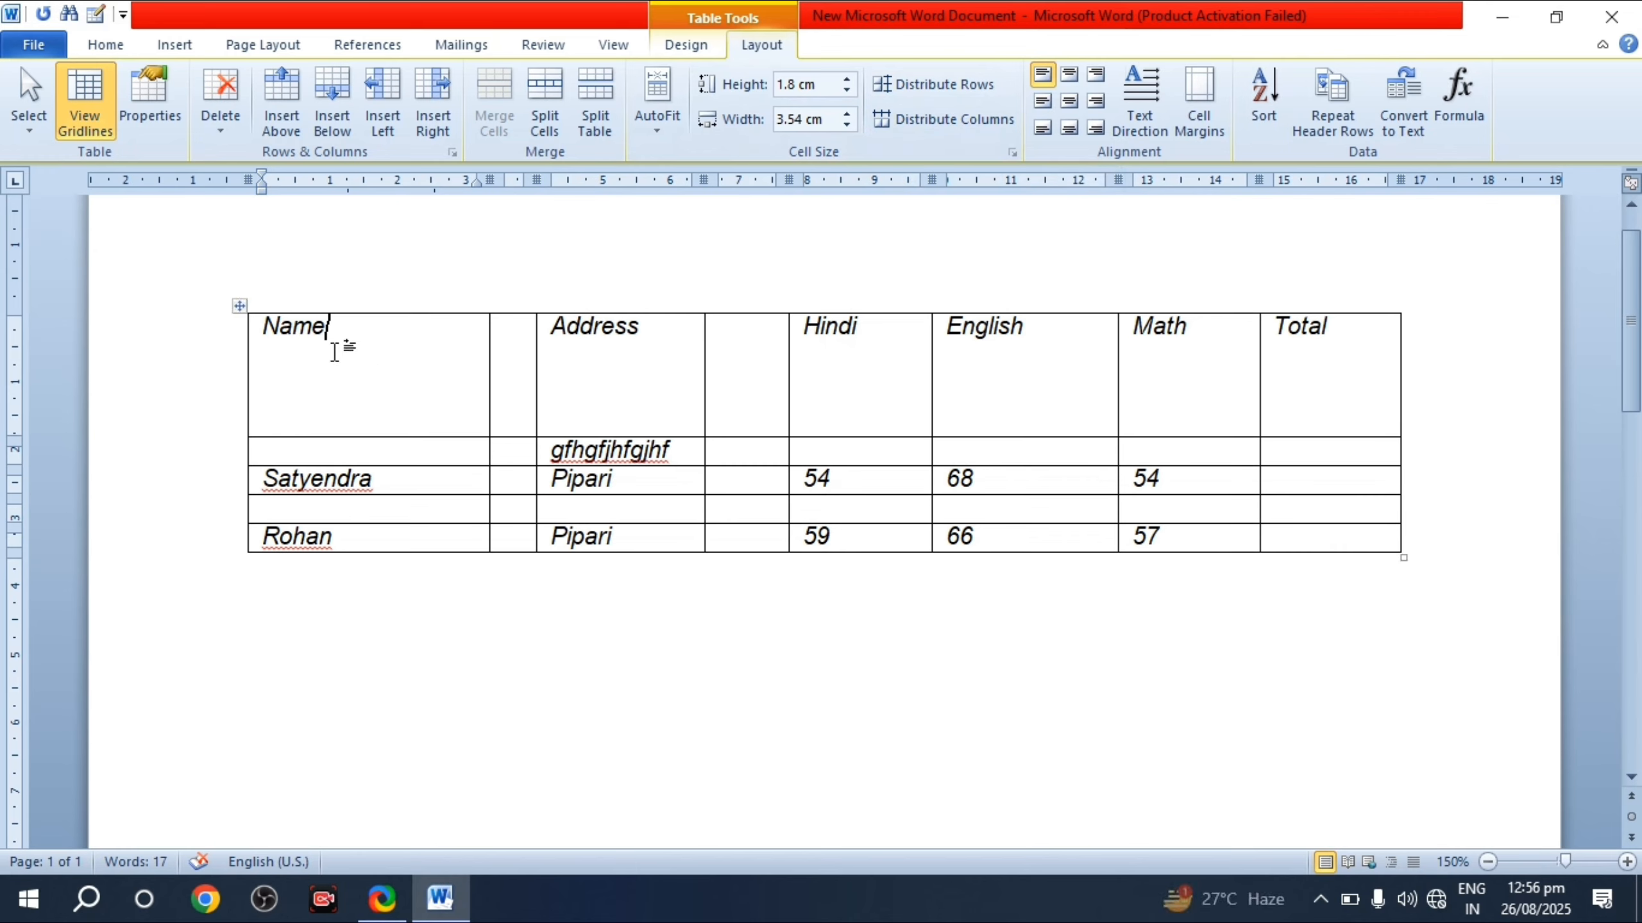
left_click(397, 487)
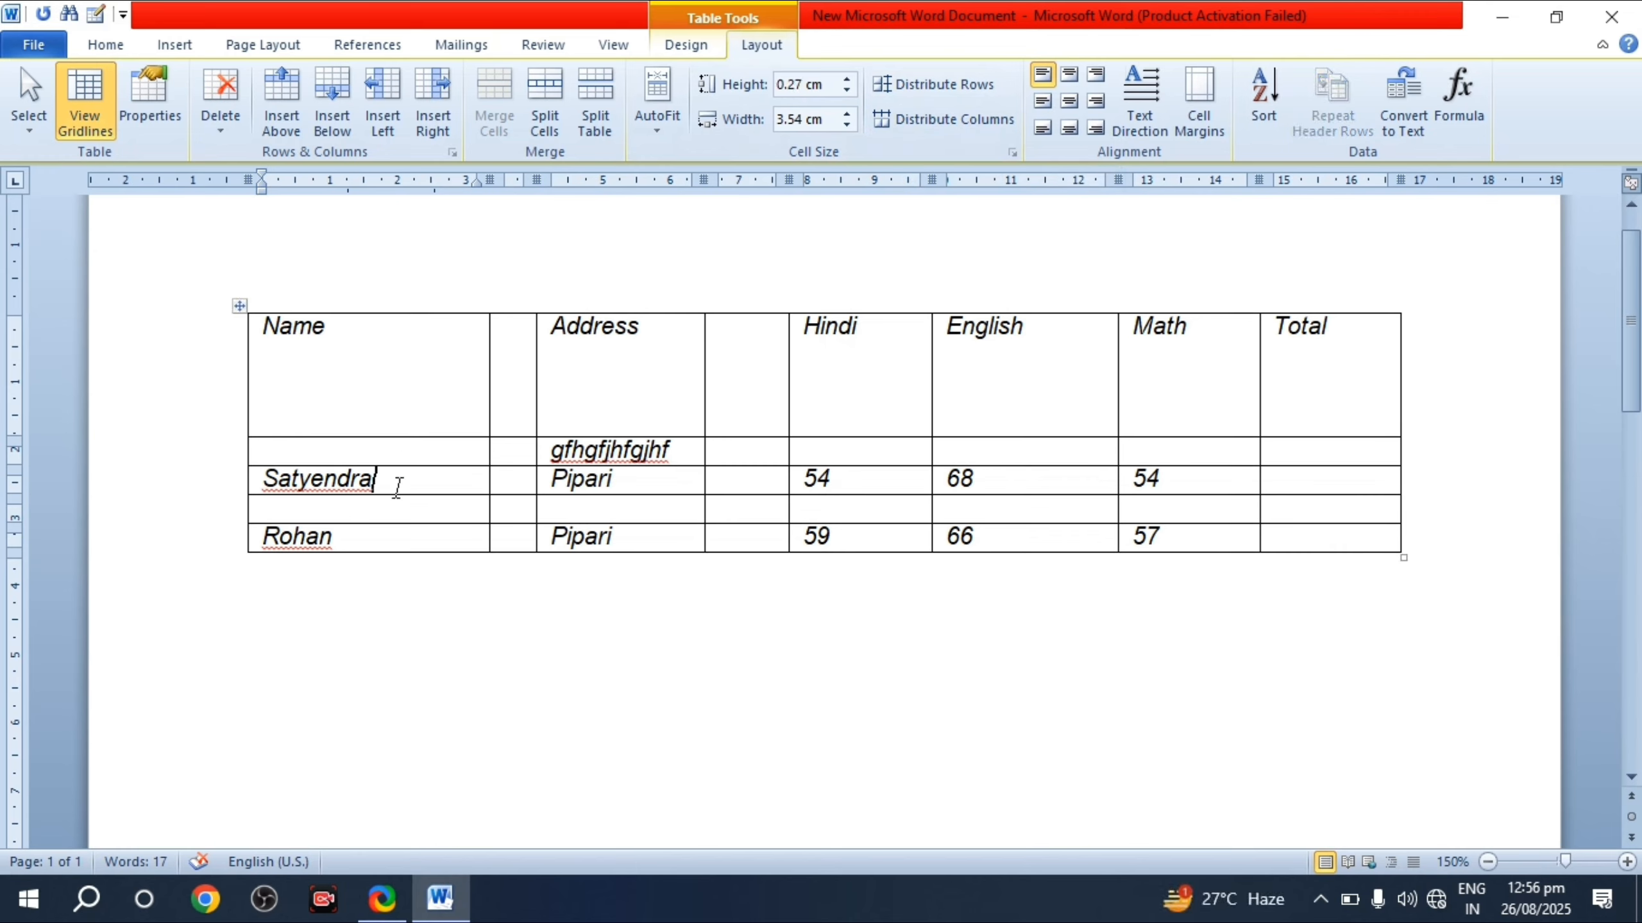
left_click(392, 539)
left_click(710, 451)
left_click(660, 395)
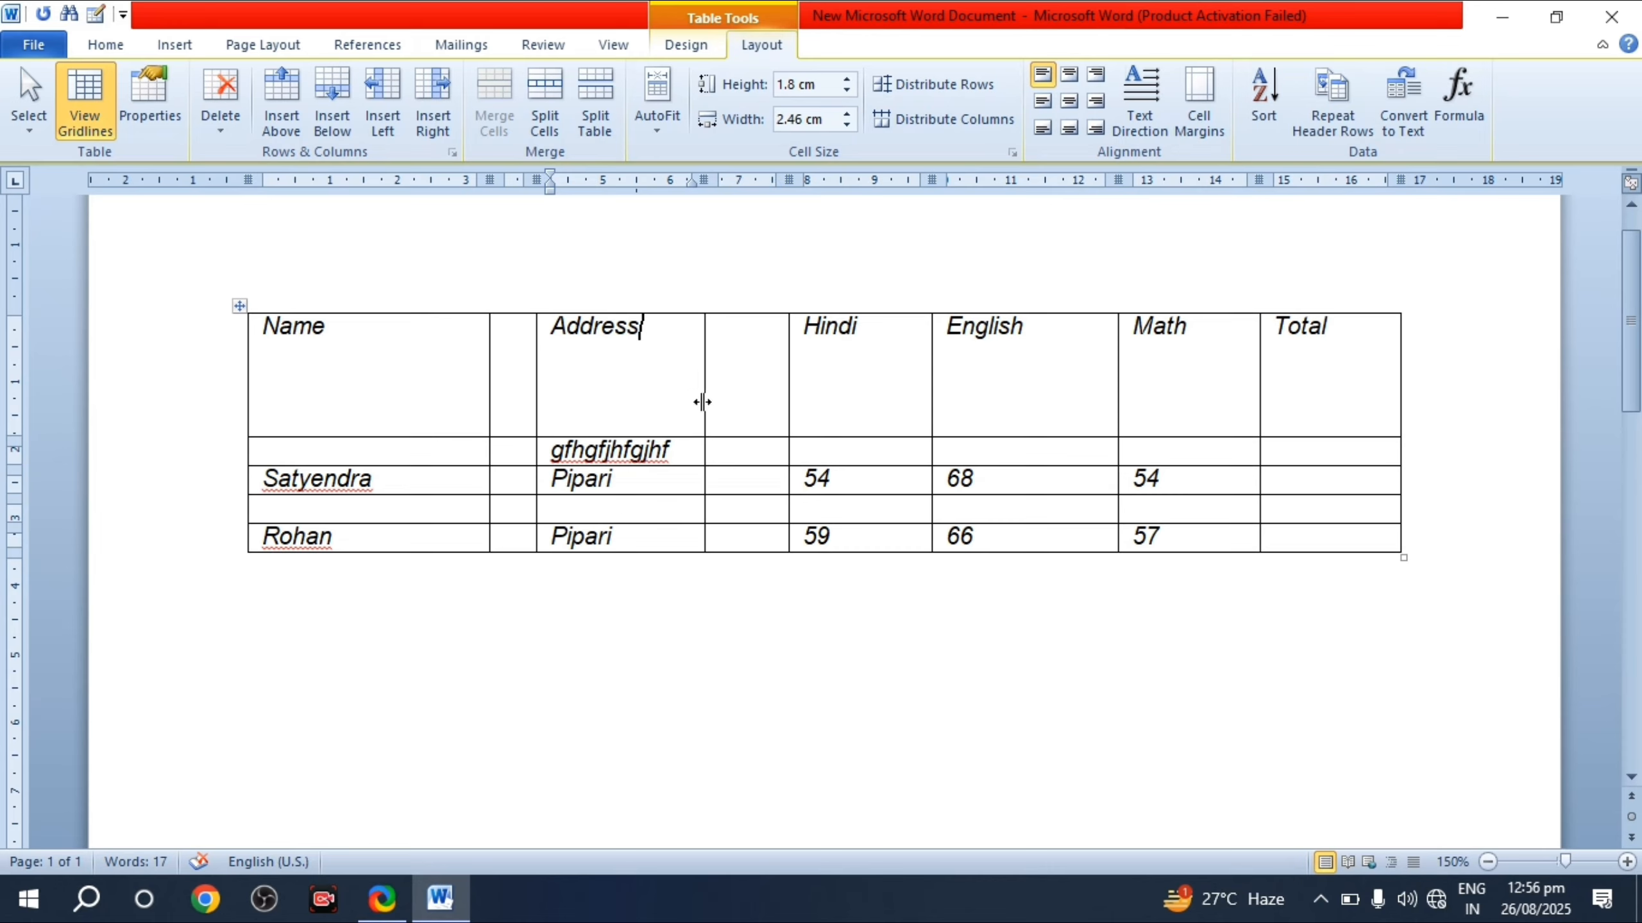
Step: Distribute all rows and columns of the marks table evenly
left_click(240, 306)
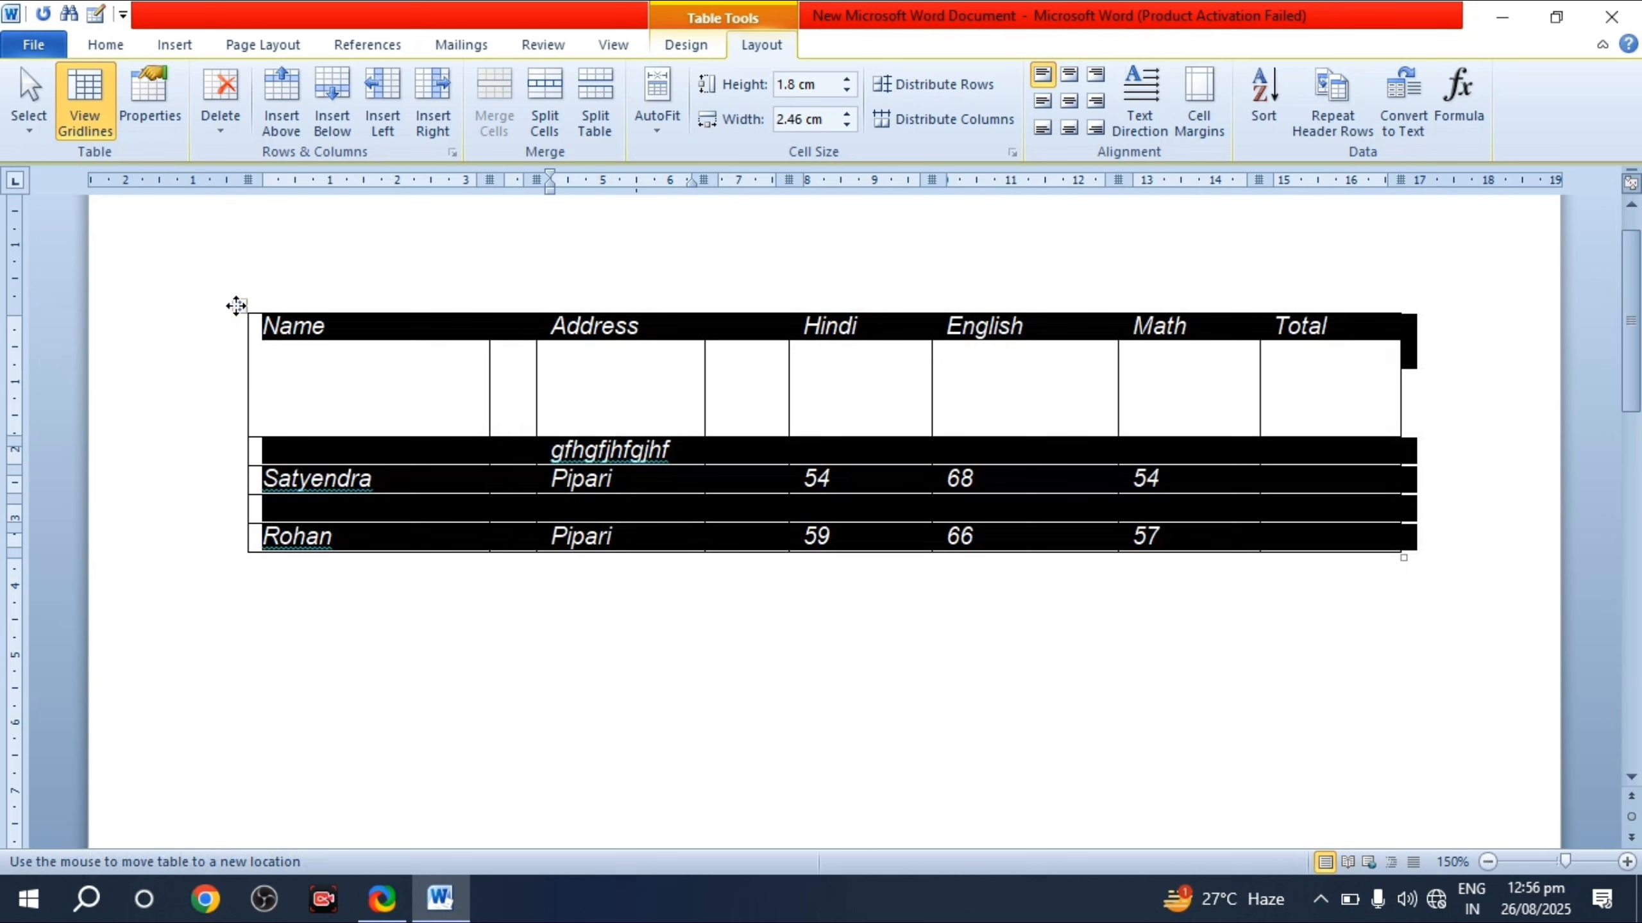
left_click(439, 379)
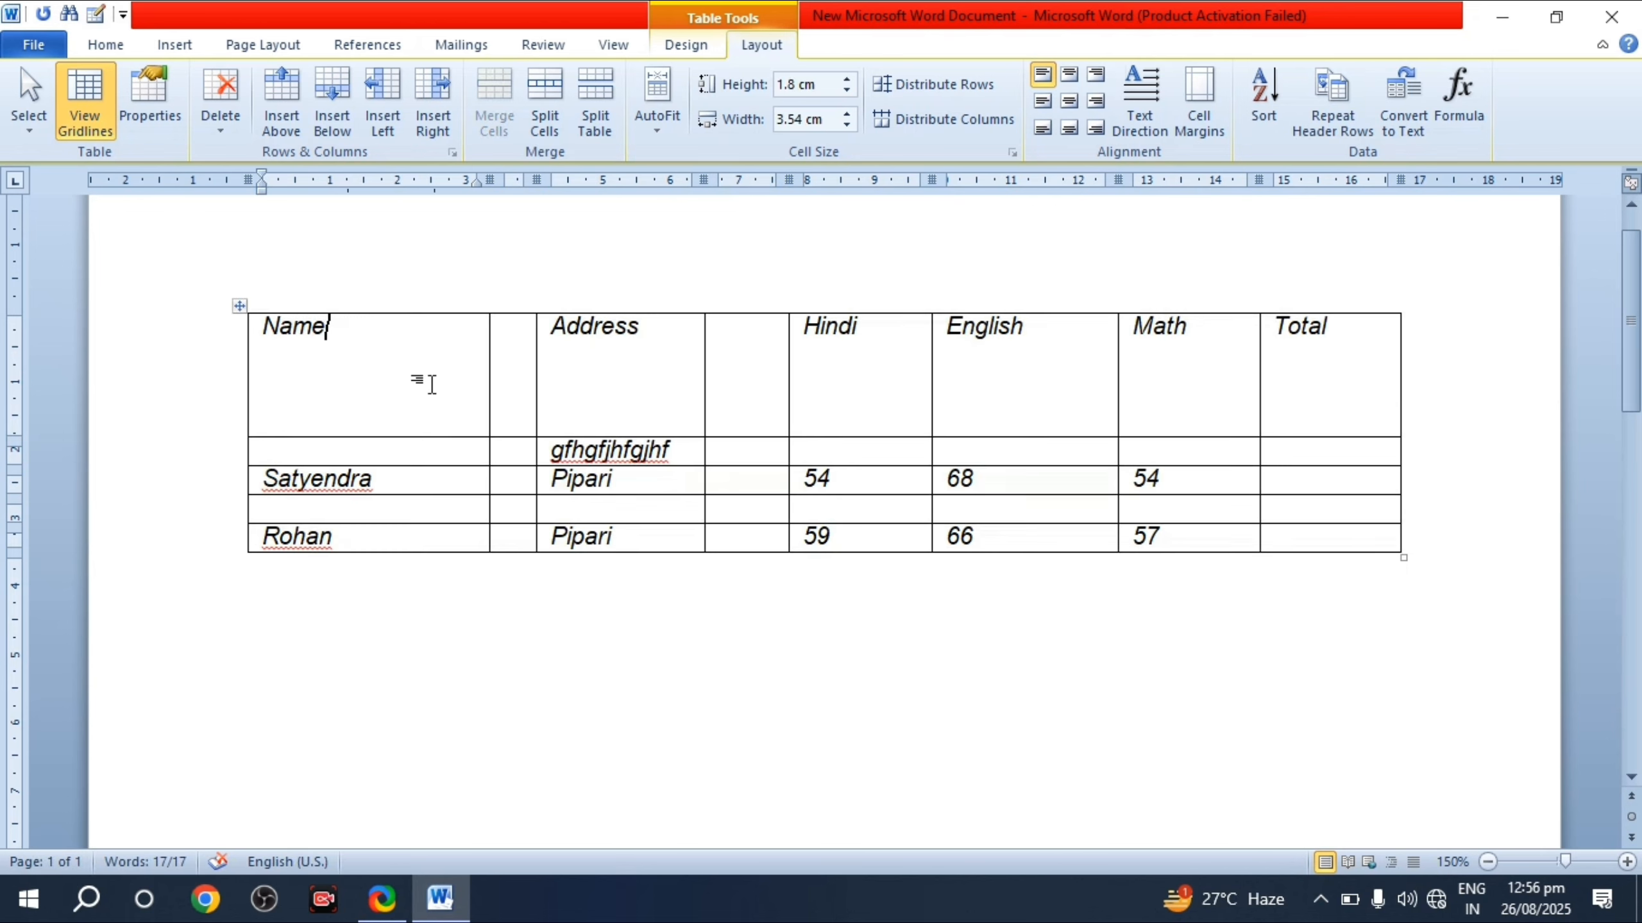
left_click(940, 82)
left_click(924, 122)
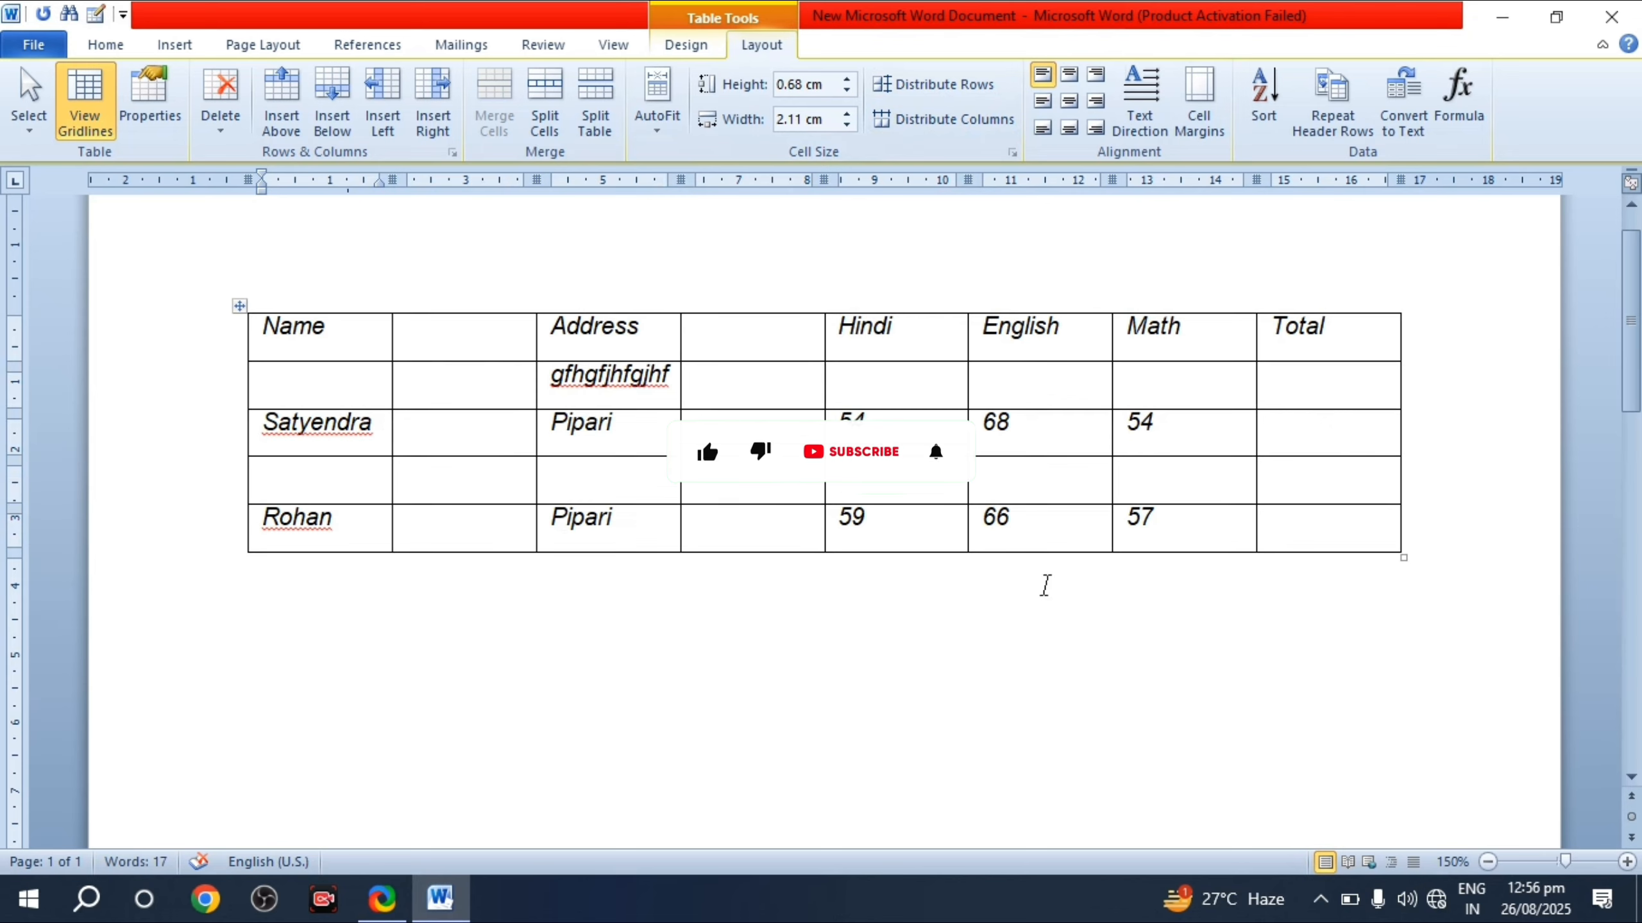
Step: Delete the filler text from the cell below the Address header
left_click(966, 491)
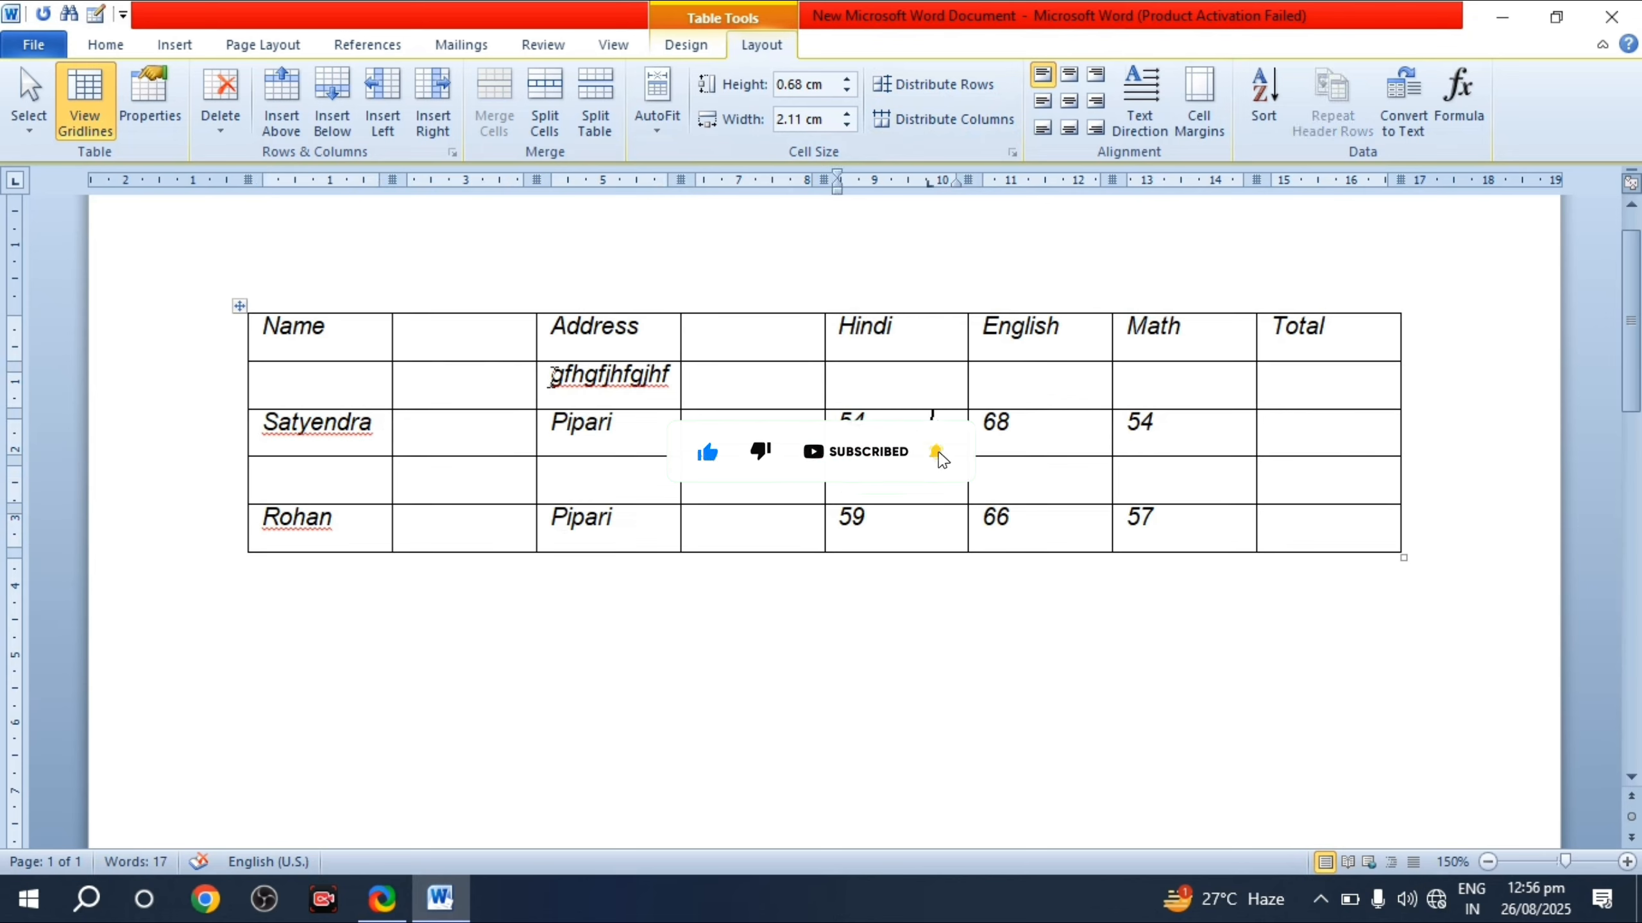
left_click_drag(554, 376, 676, 382)
key("Delete")
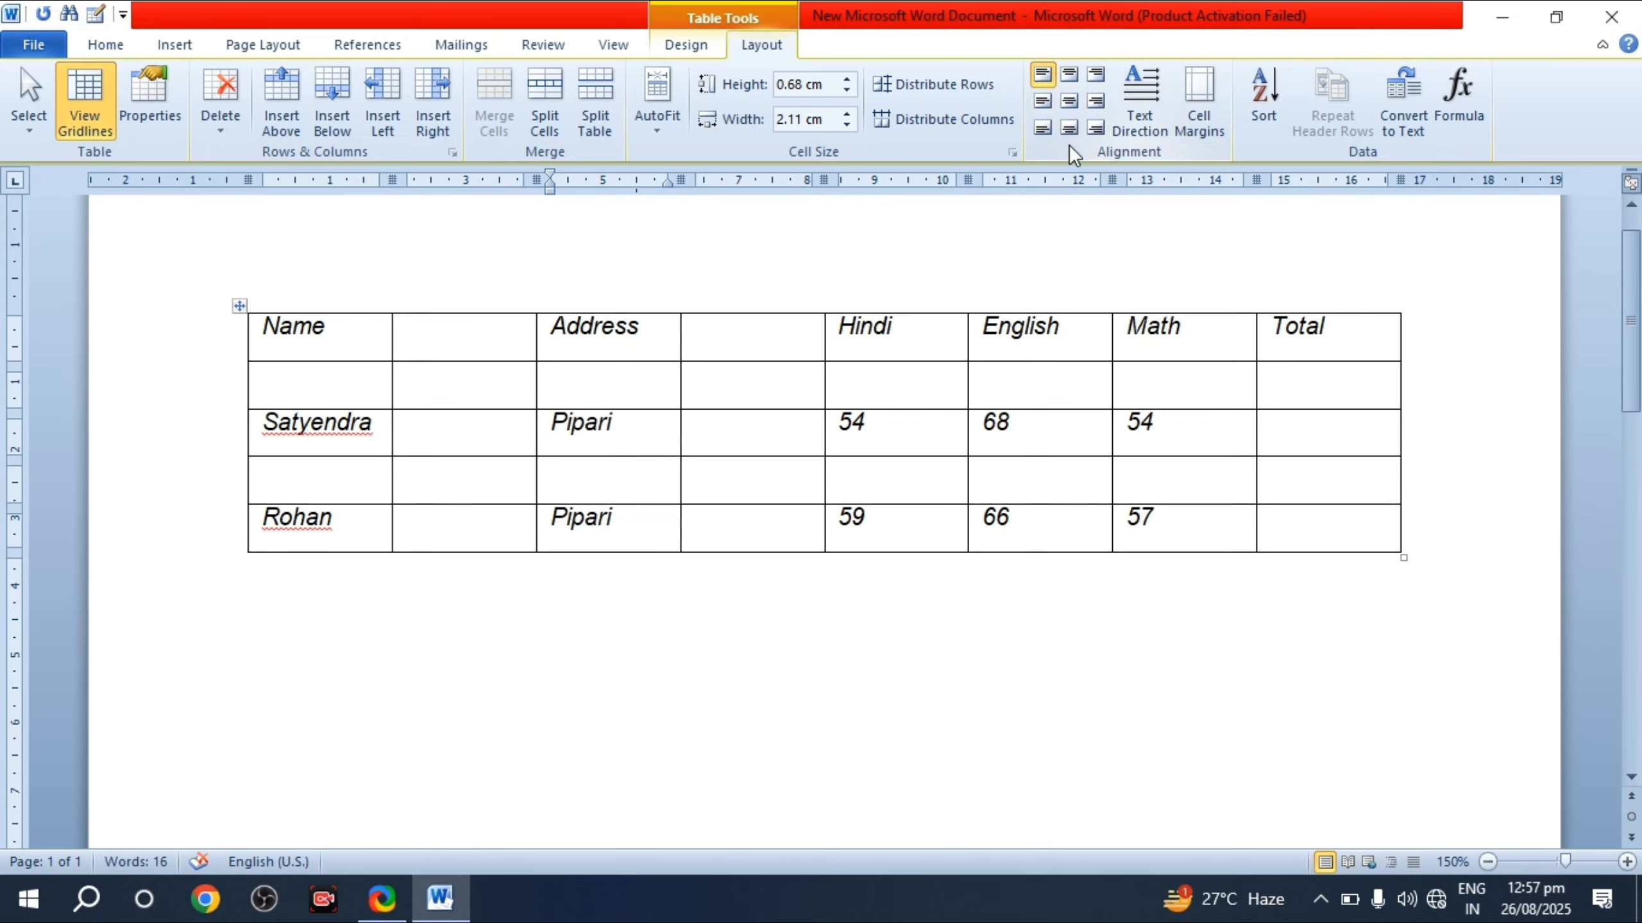
Step: Try the top-center, top-right, center-right, center and center-left alignments on the Address header cell
left_click(650, 328)
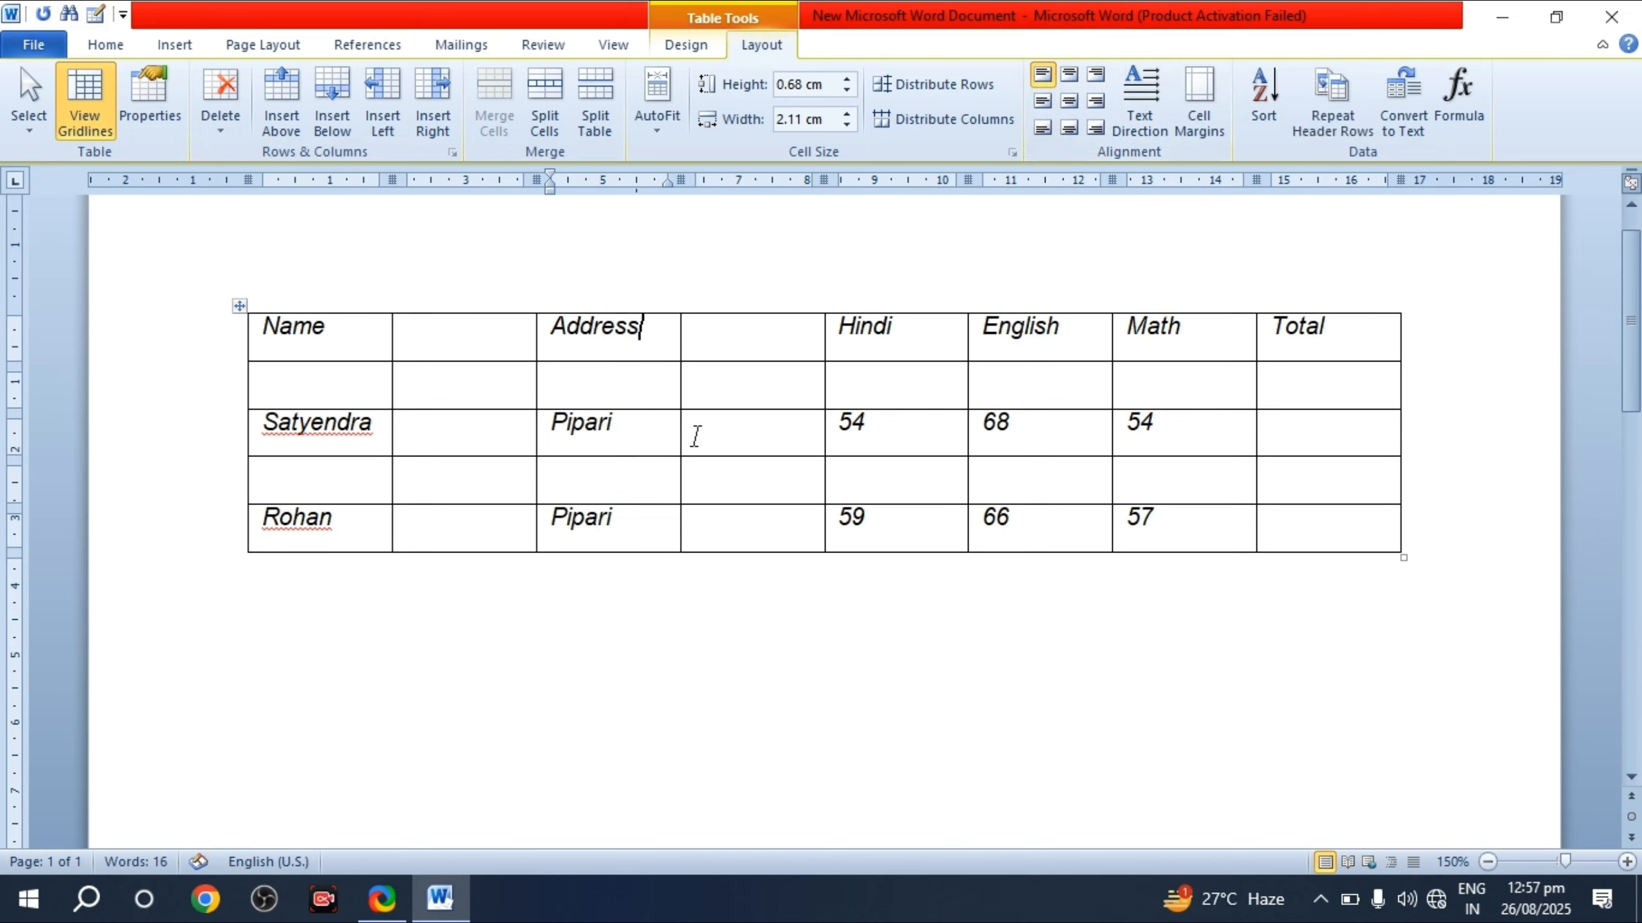
key("shift+Right")
left_click(1071, 78)
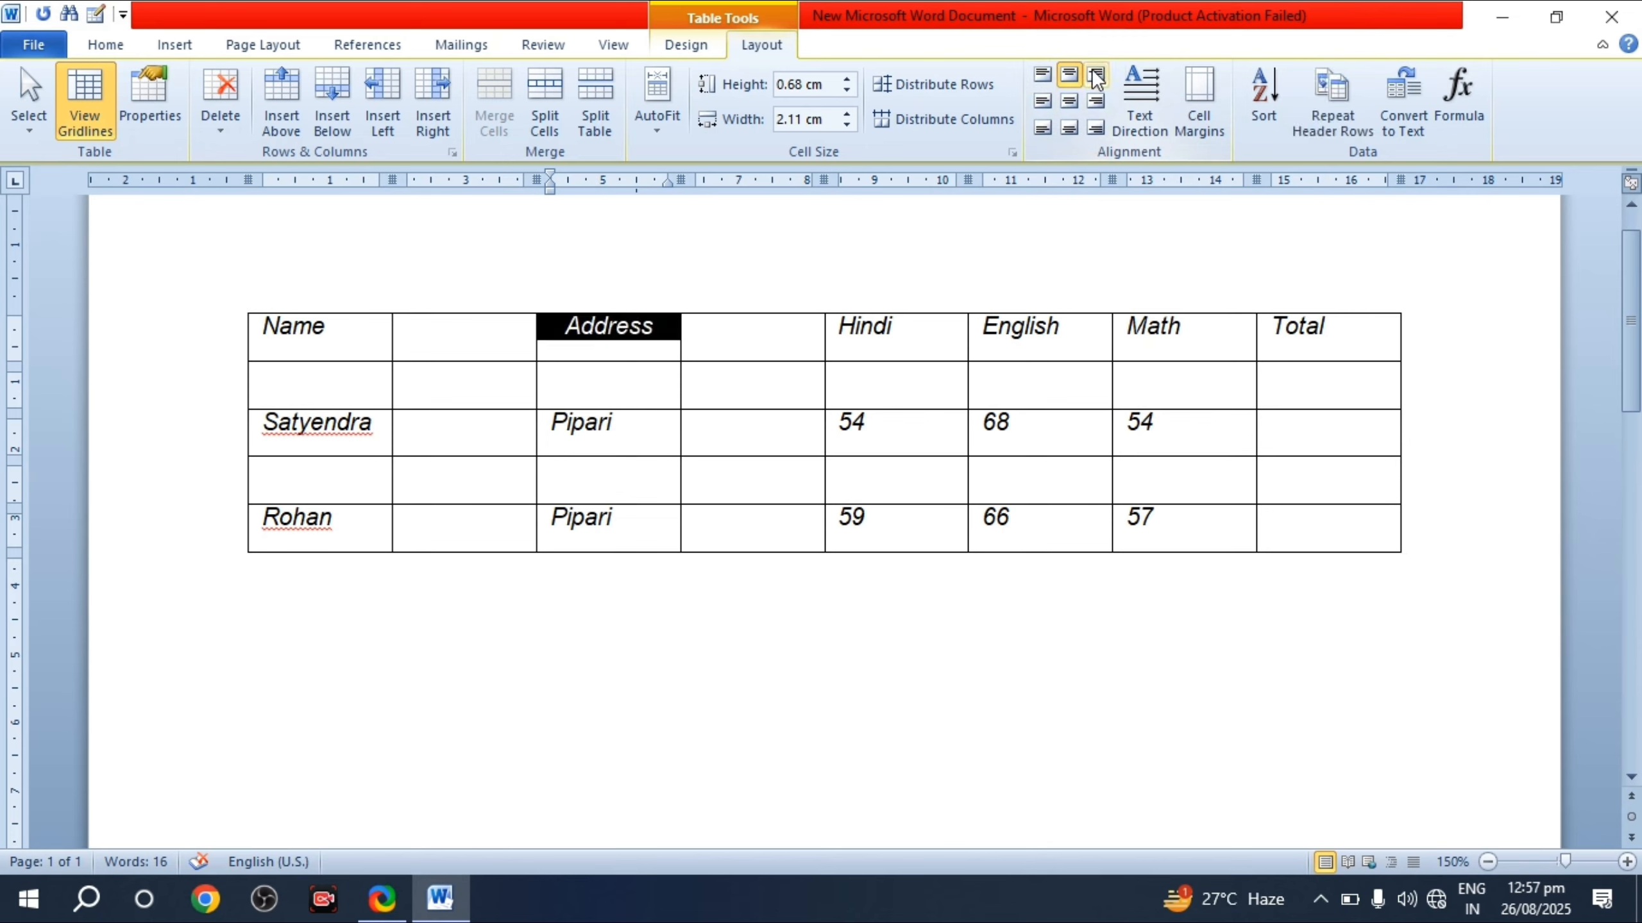
left_click(1093, 73)
left_click(1092, 100)
left_click(1069, 101)
left_click(1043, 100)
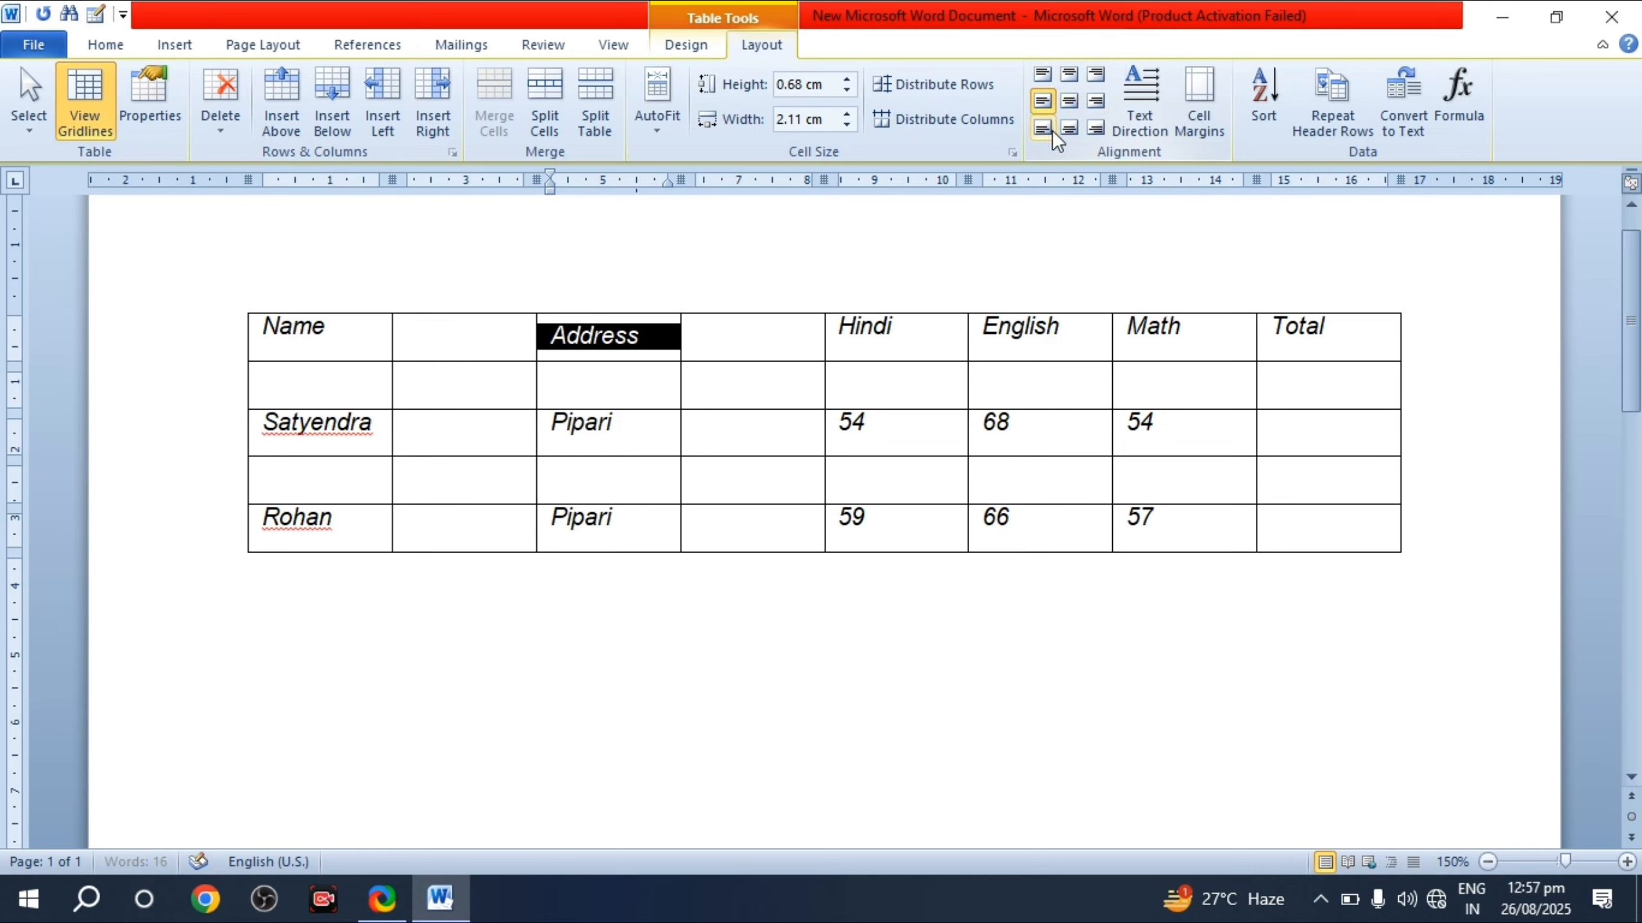
Step: Try the three bottom alignments, center-right and center on the Address header cell, and restore its top-left alignment
left_click(1043, 128)
left_click(1069, 129)
left_click(1092, 127)
left_click(1094, 101)
left_click(1073, 99)
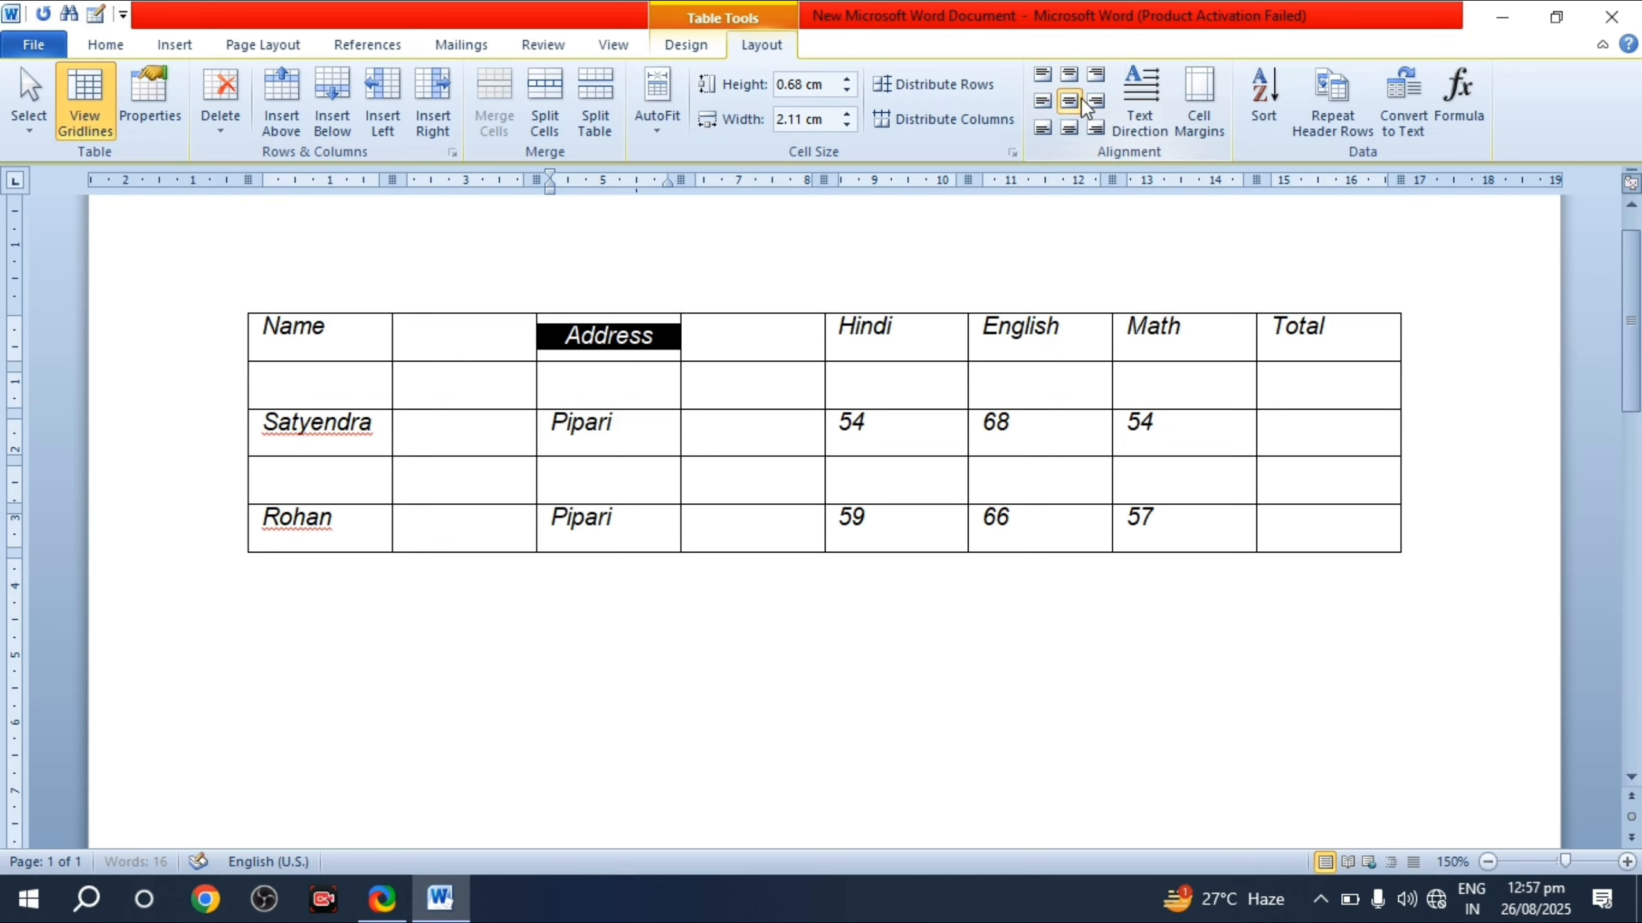
left_click(1044, 74)
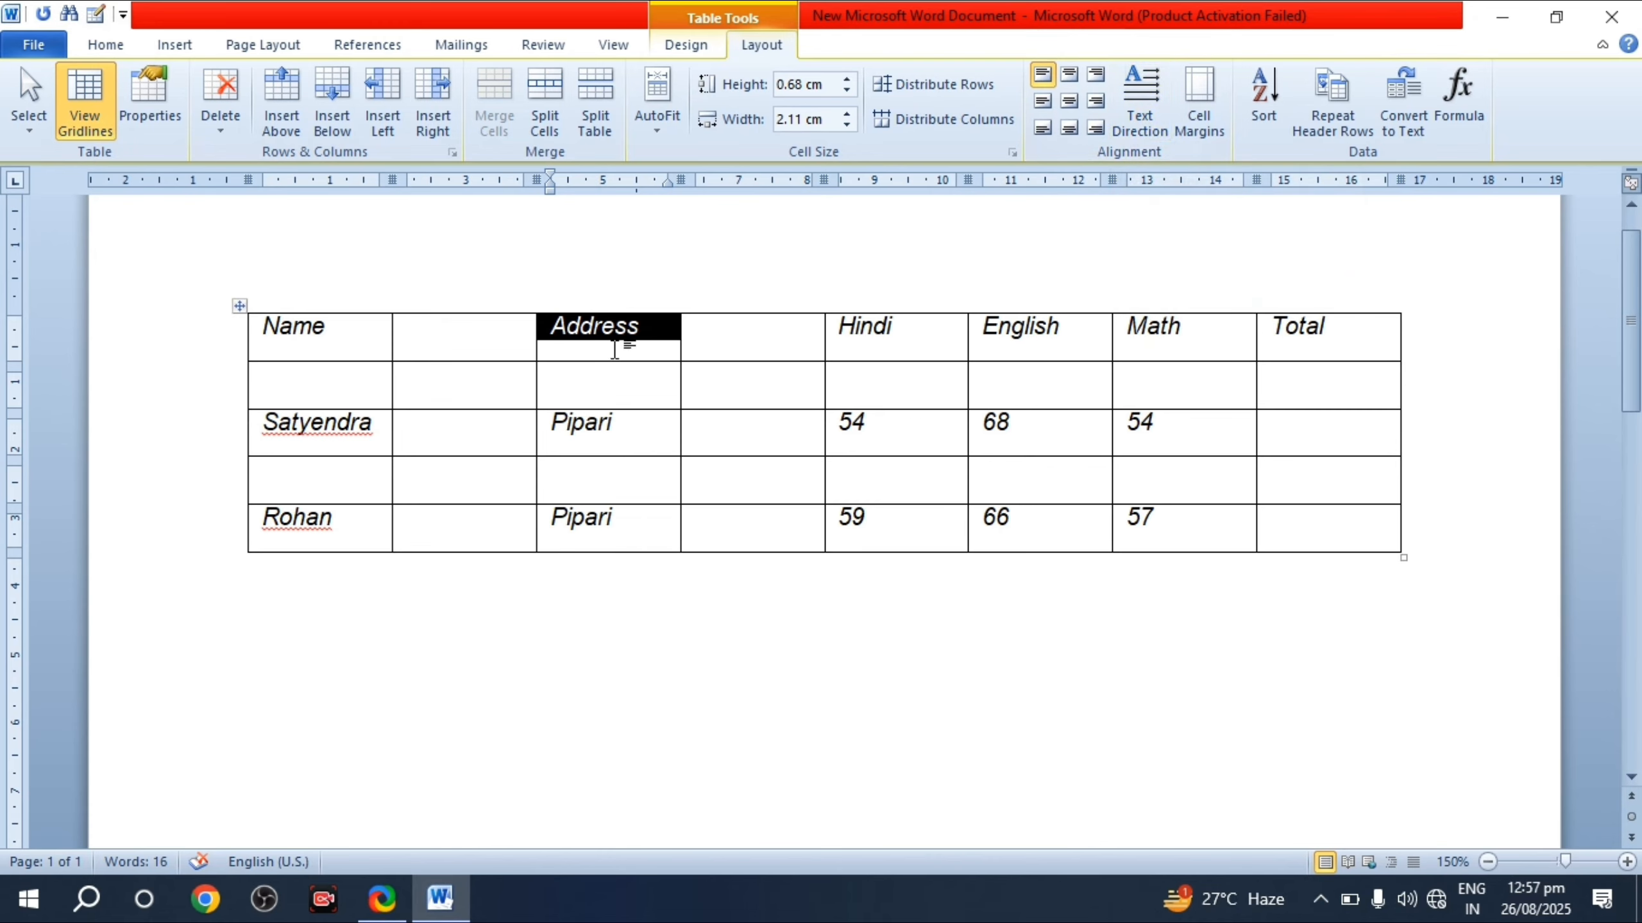
Step: Cycle the Address header's text direction through both vertical orientations and back to horizontal
left_click(1144, 109)
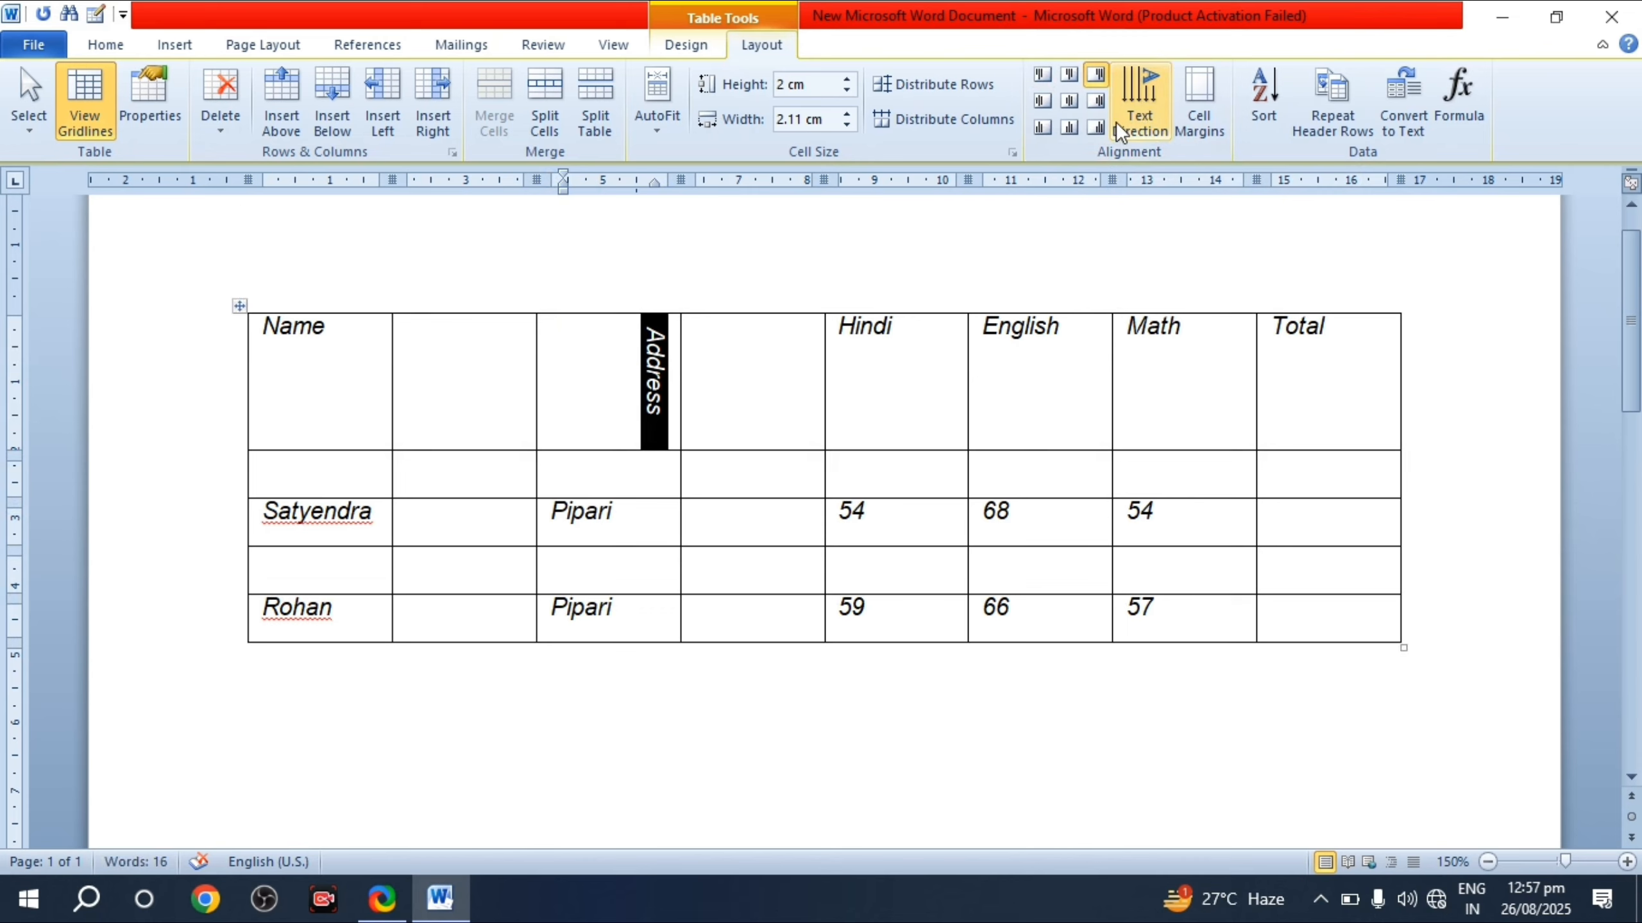
left_click(1139, 111)
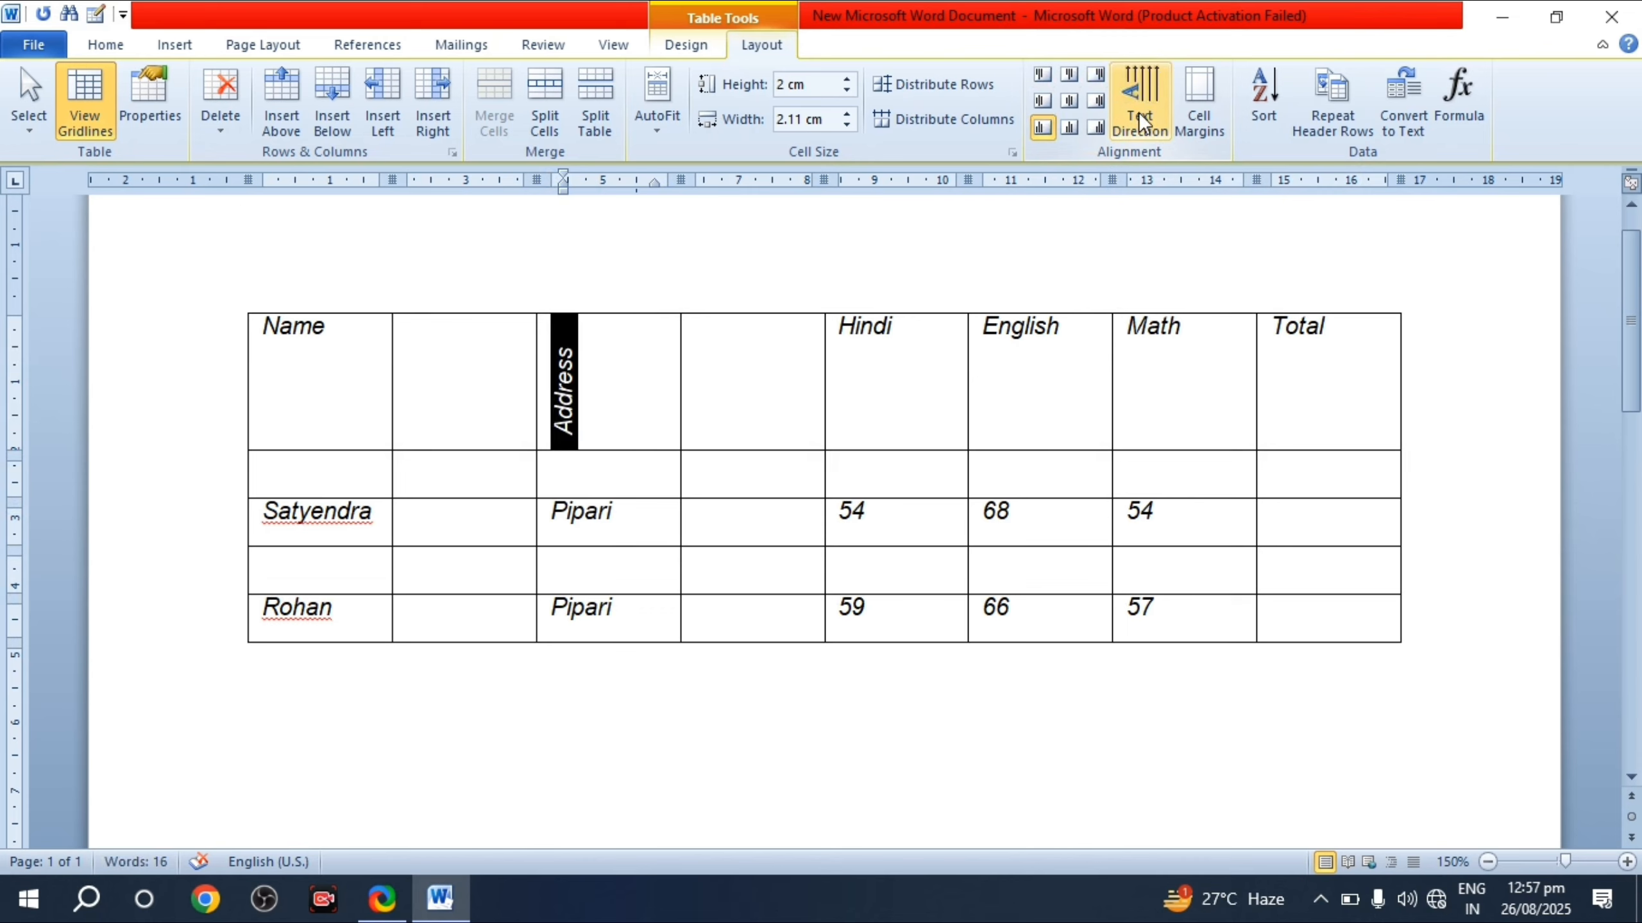
left_click(1139, 112)
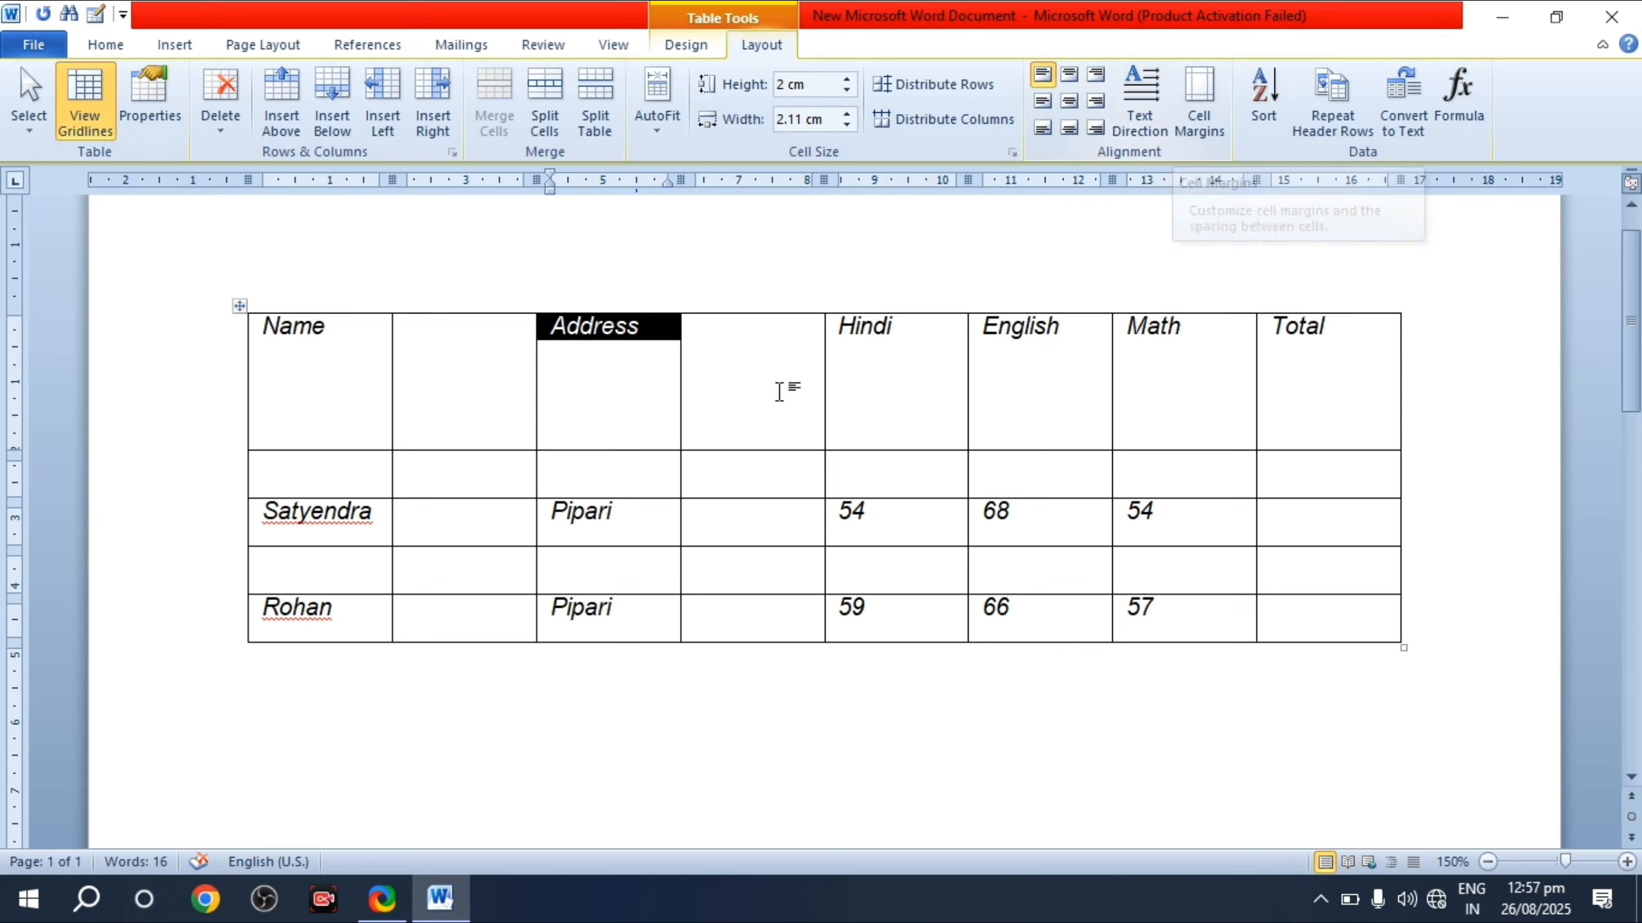
left_click(568, 356)
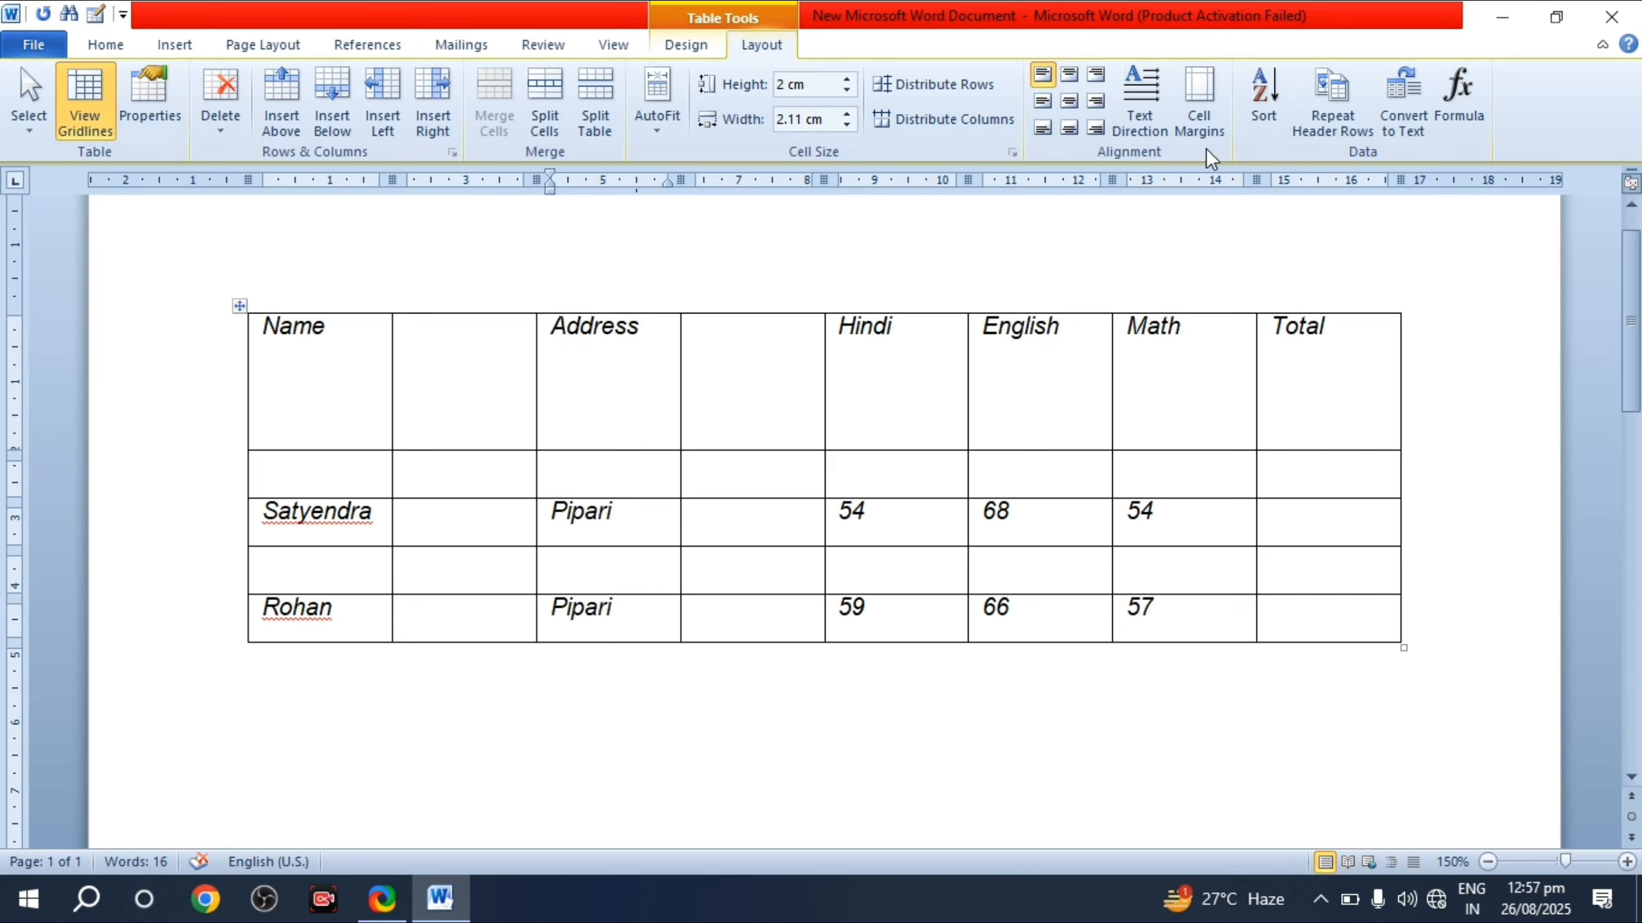
Step: Set the table's default top and left cell margins to 1 cm each
left_click(1191, 121)
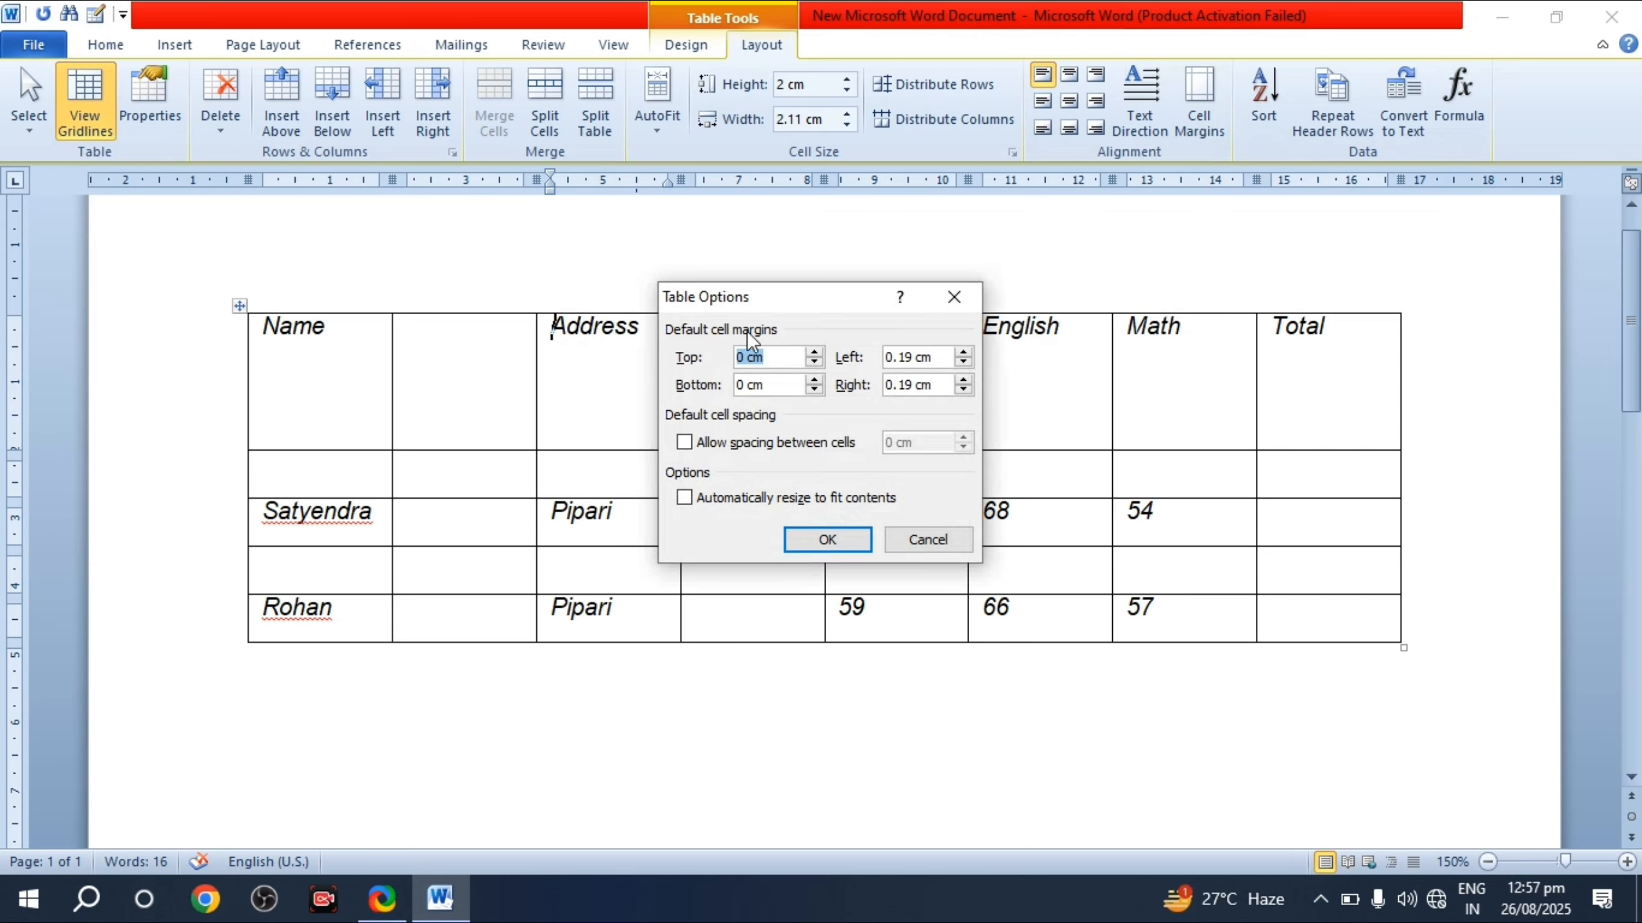
left_click_drag(751, 300, 884, 226)
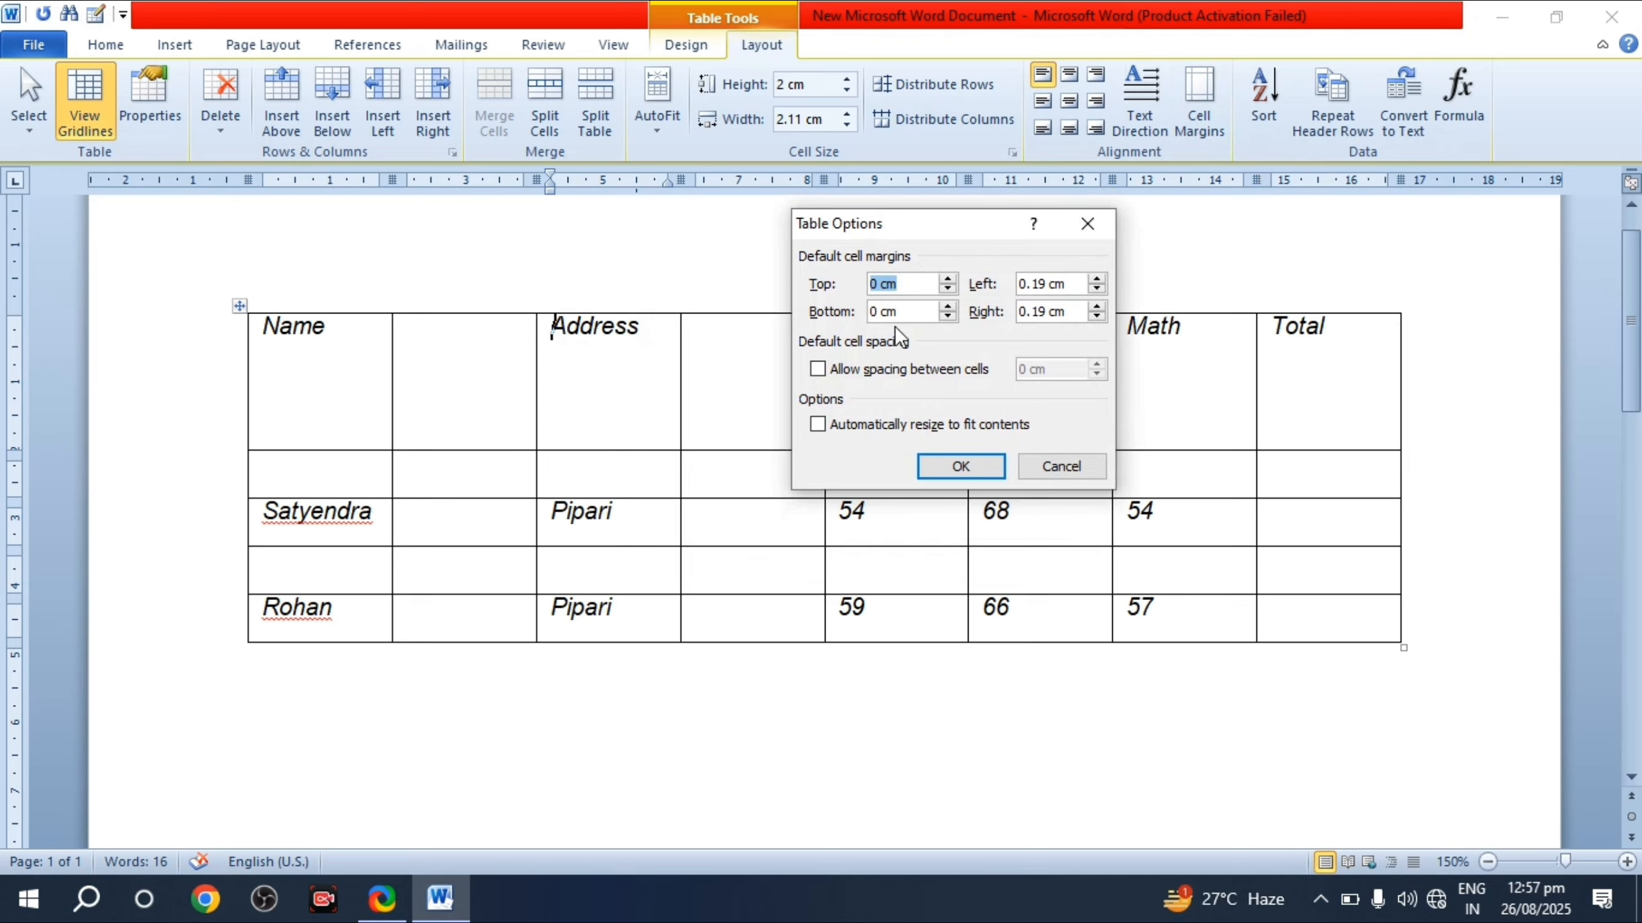
left_click(920, 288)
key("BackSpace")
key("BackSpace")
key("BackSpace")
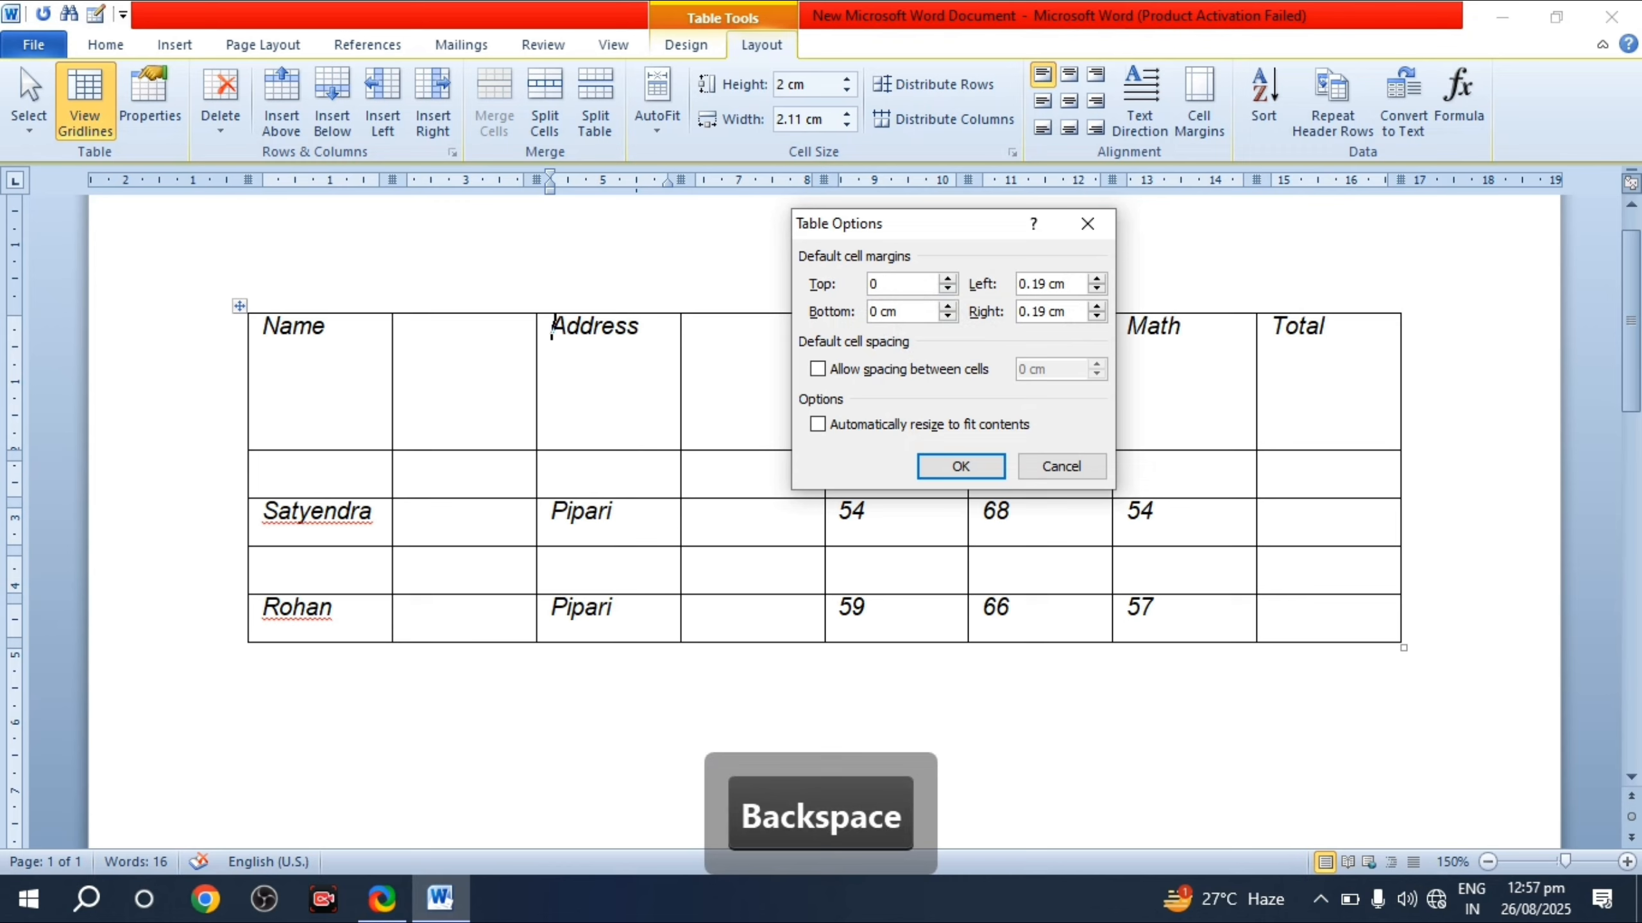
type("1")
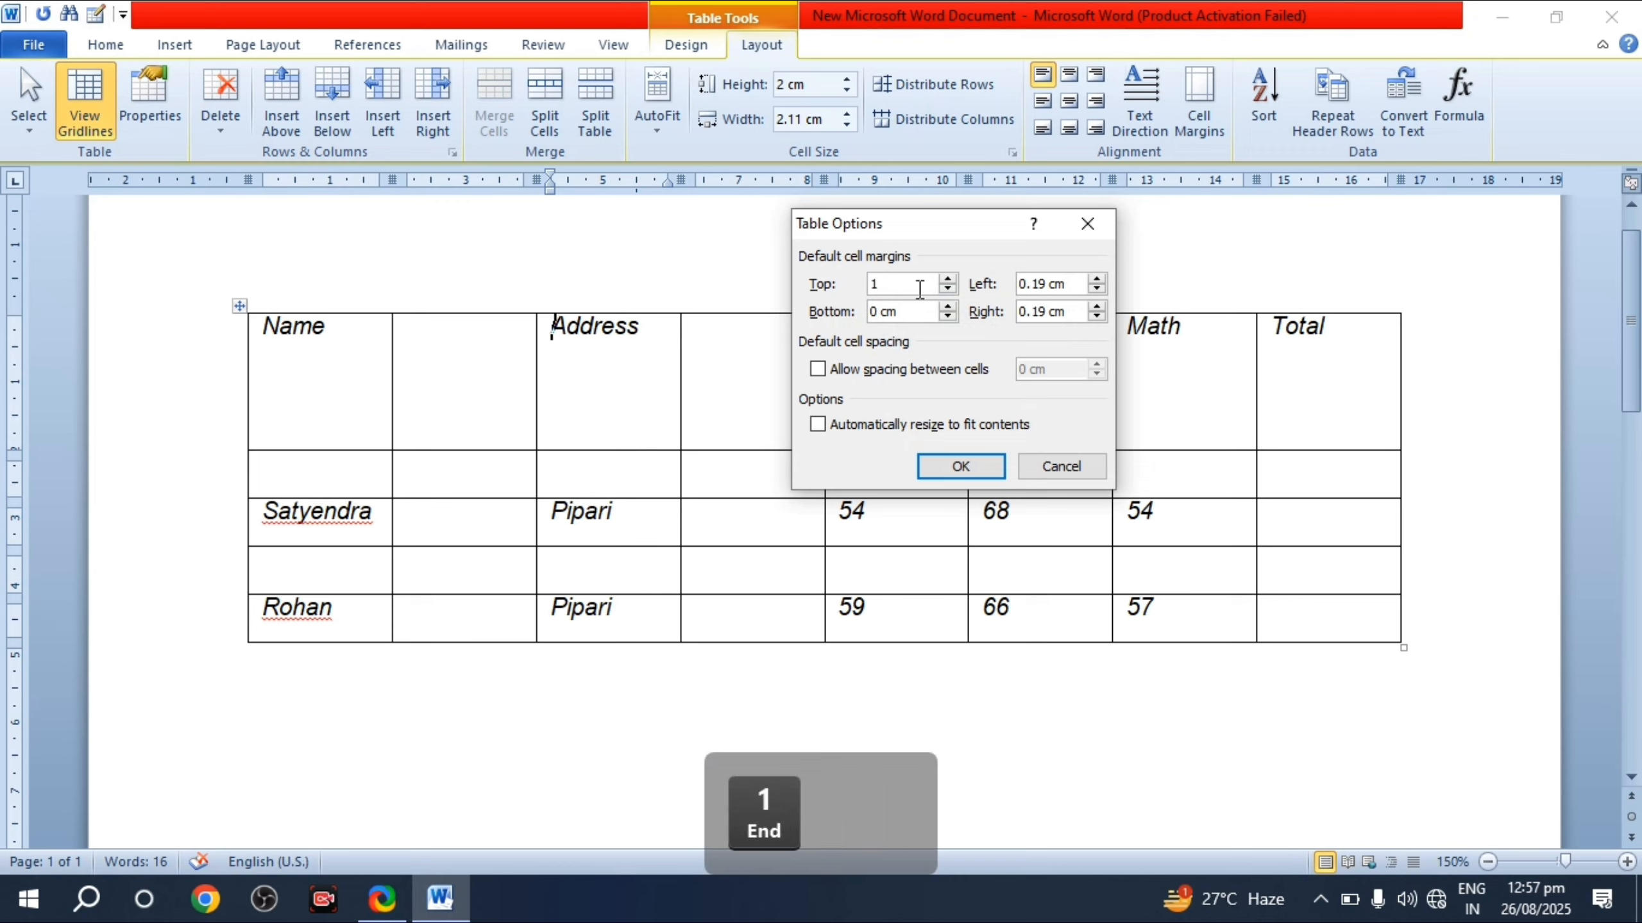
left_click(1085, 284)
key("BackSpace")
key("BackSpace")
key("BackSpace")
key("BackSpace")
key("BackSpace")
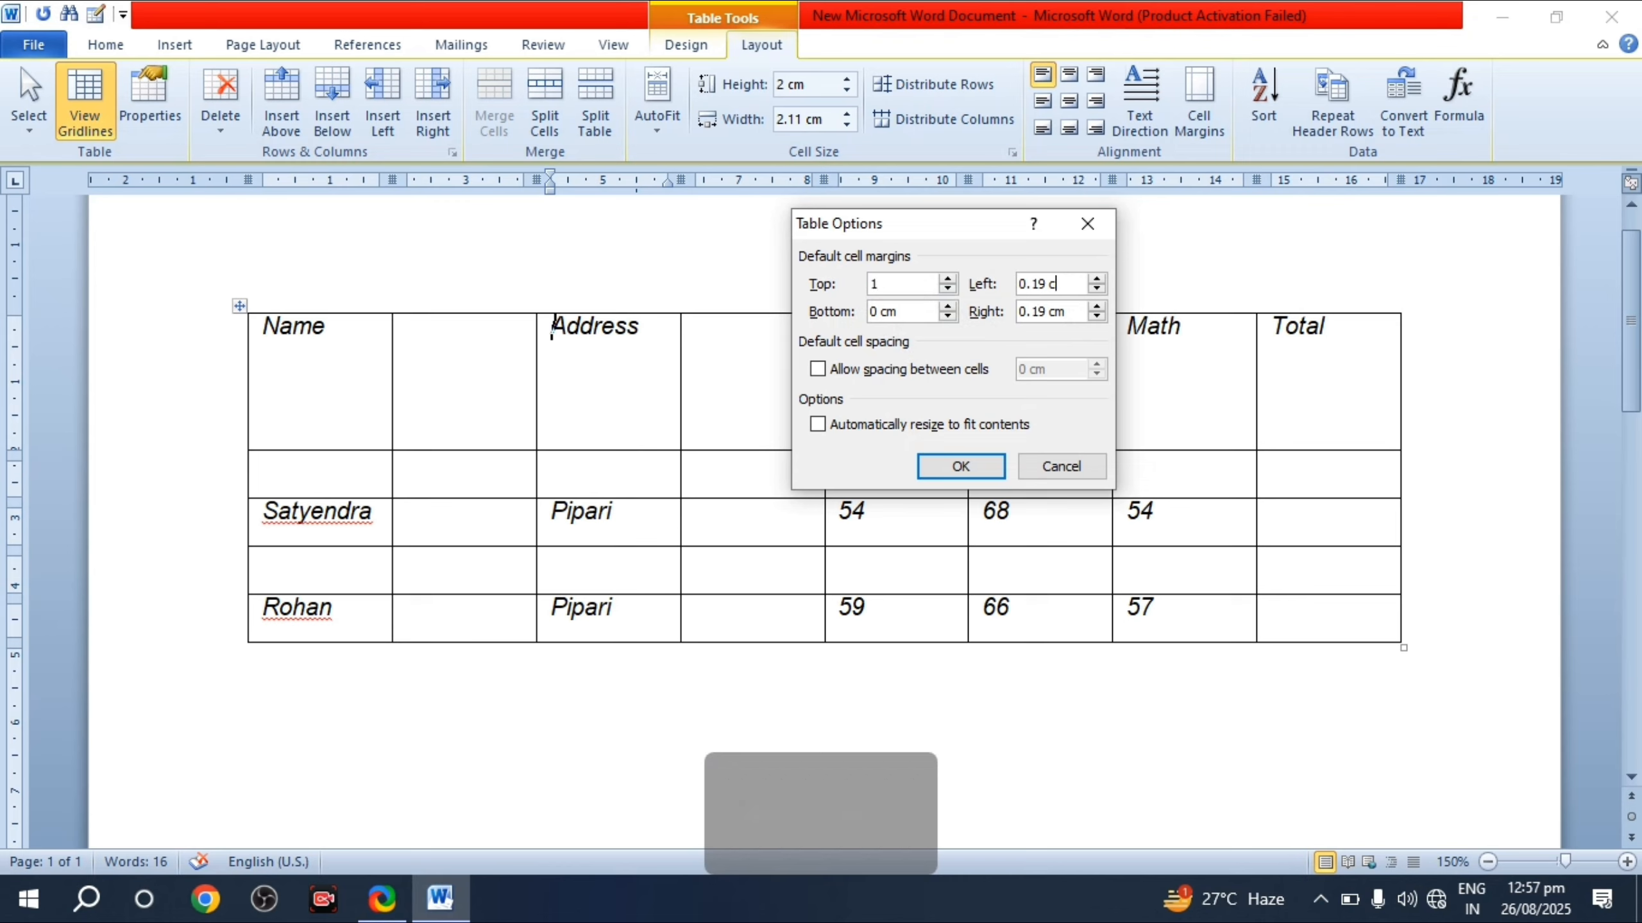
type("1")
left_click(961, 466)
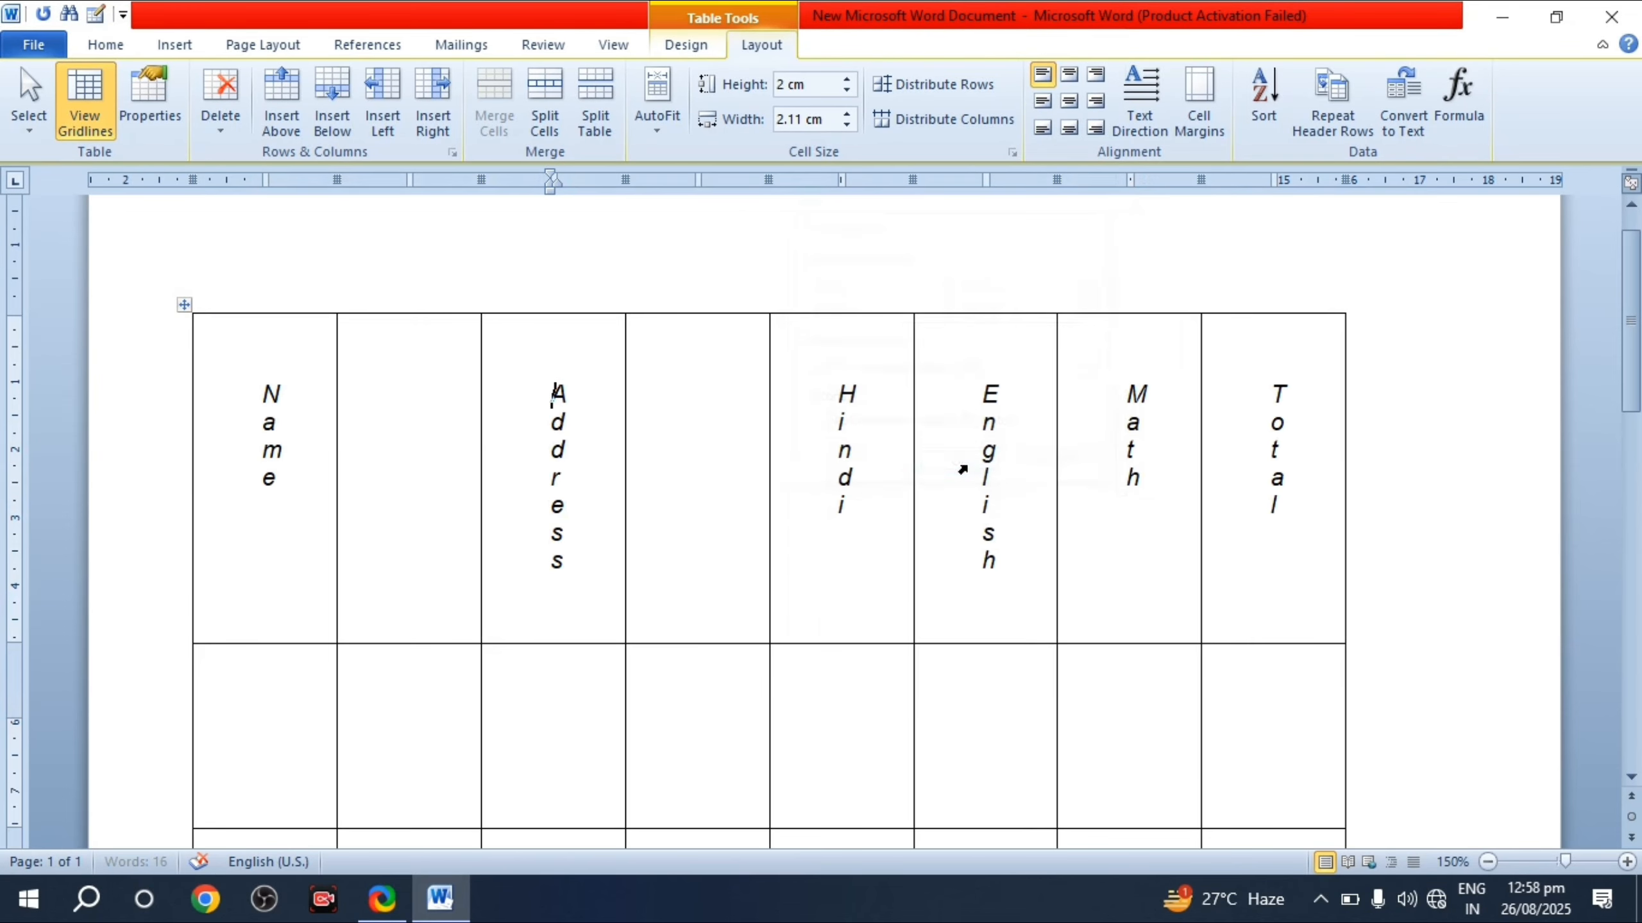
Step: Review the whole table with its new cell margins, and undo the margin change and the Address header's last text direction change
left_click(255, 347)
left_click(308, 503)
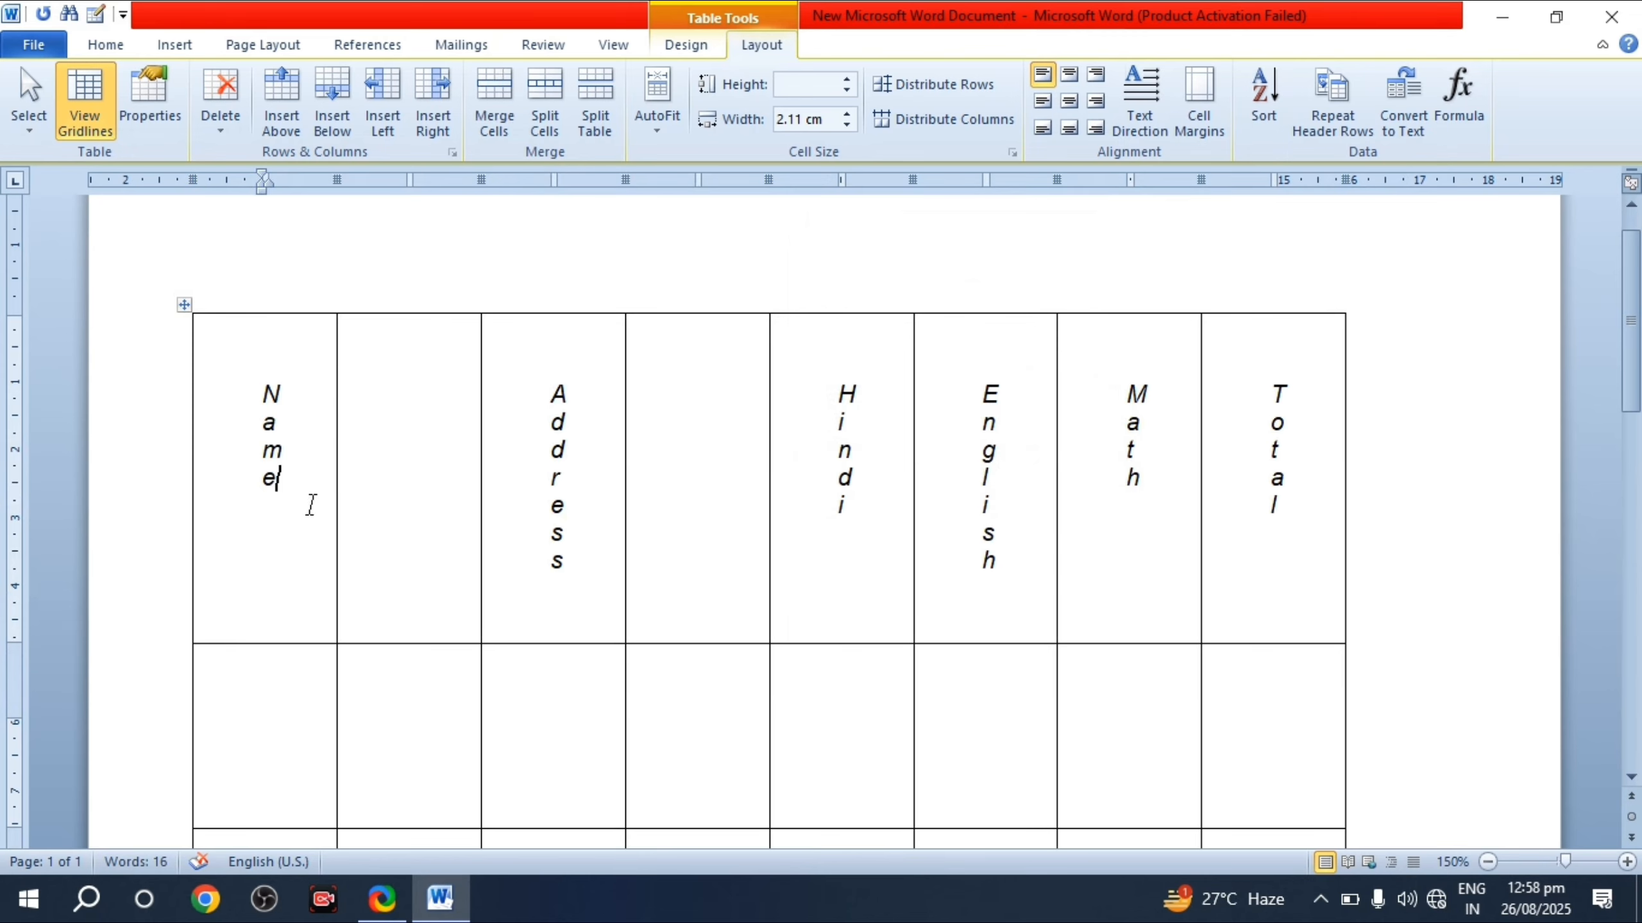
scroll(827, 515, "down", 5)
scroll(827, 515, "down", 10)
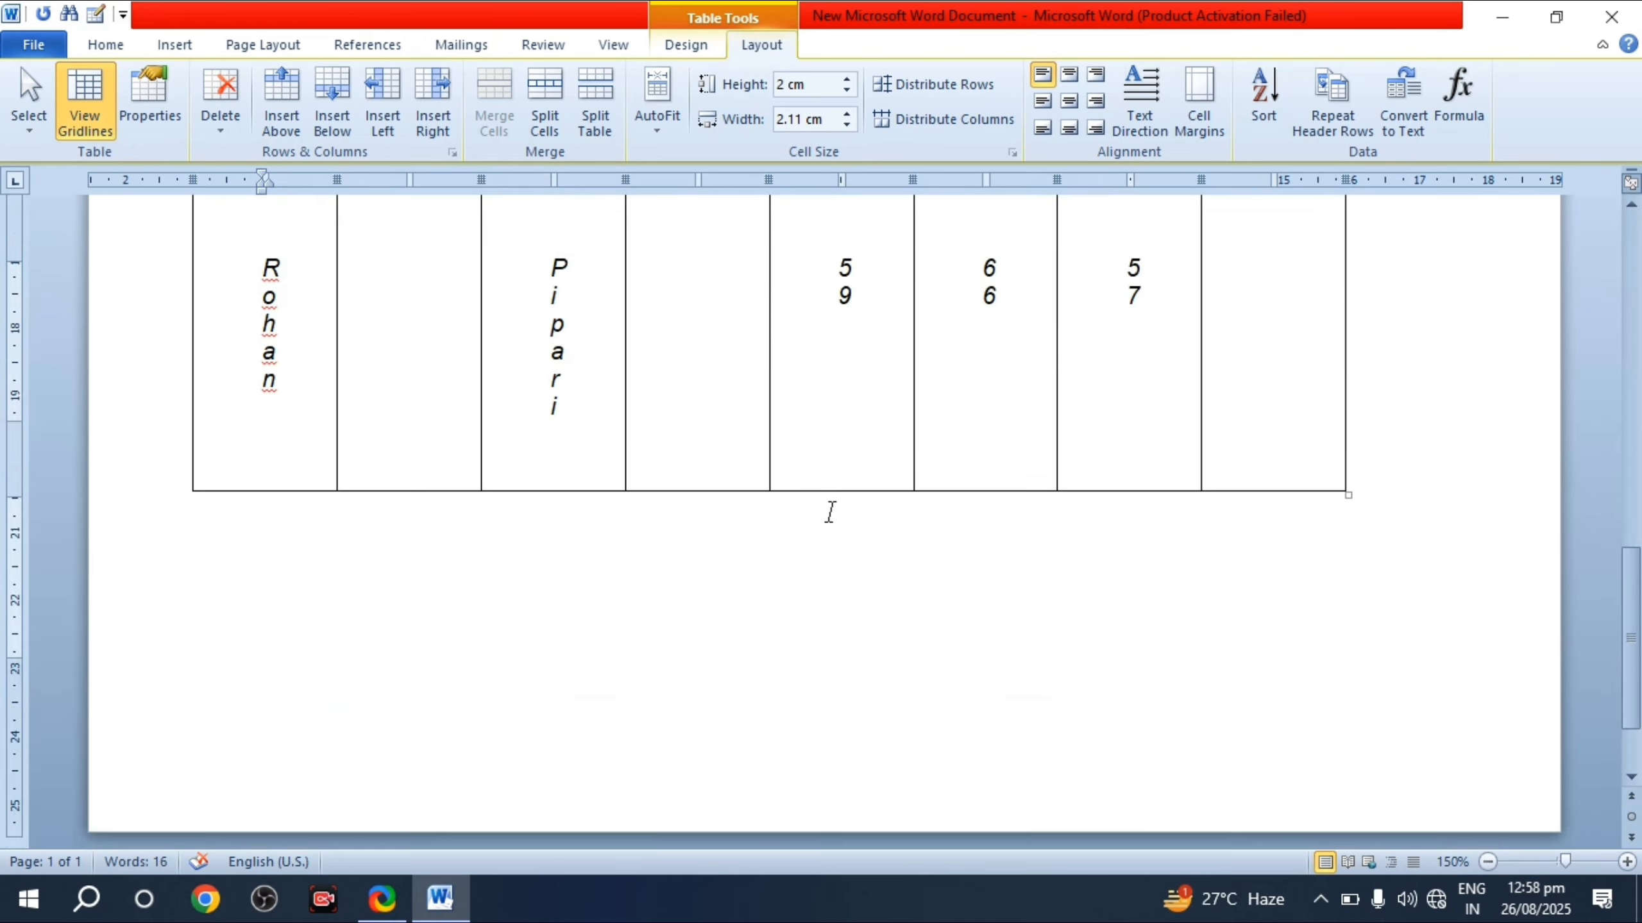
scroll(829, 511, "up", 7)
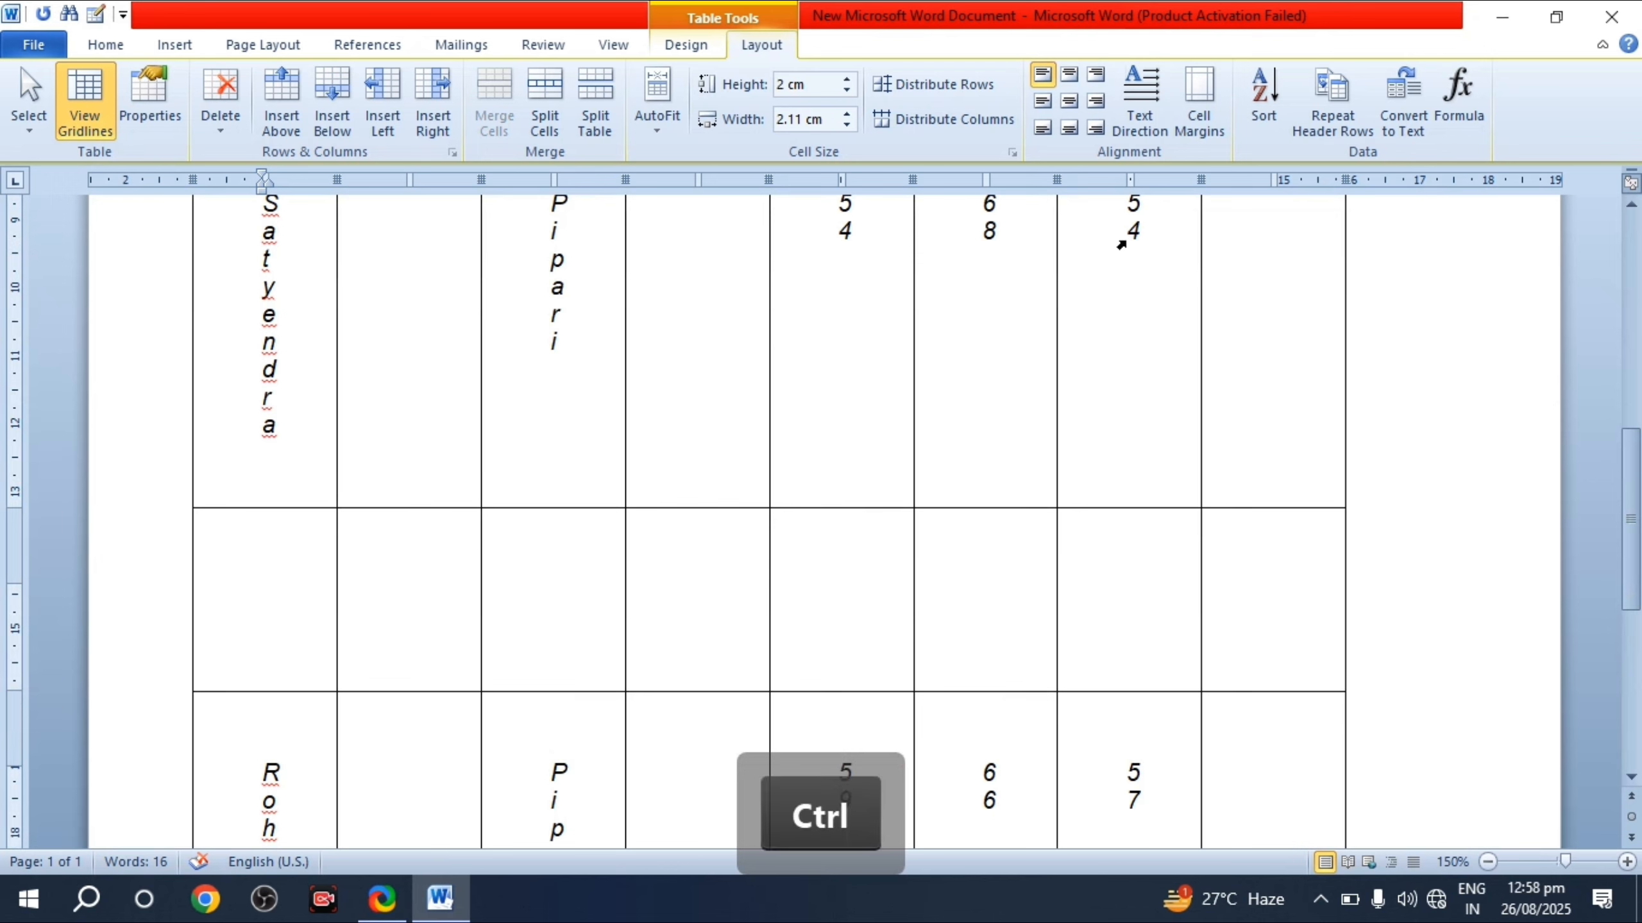
key("ctrl+z")
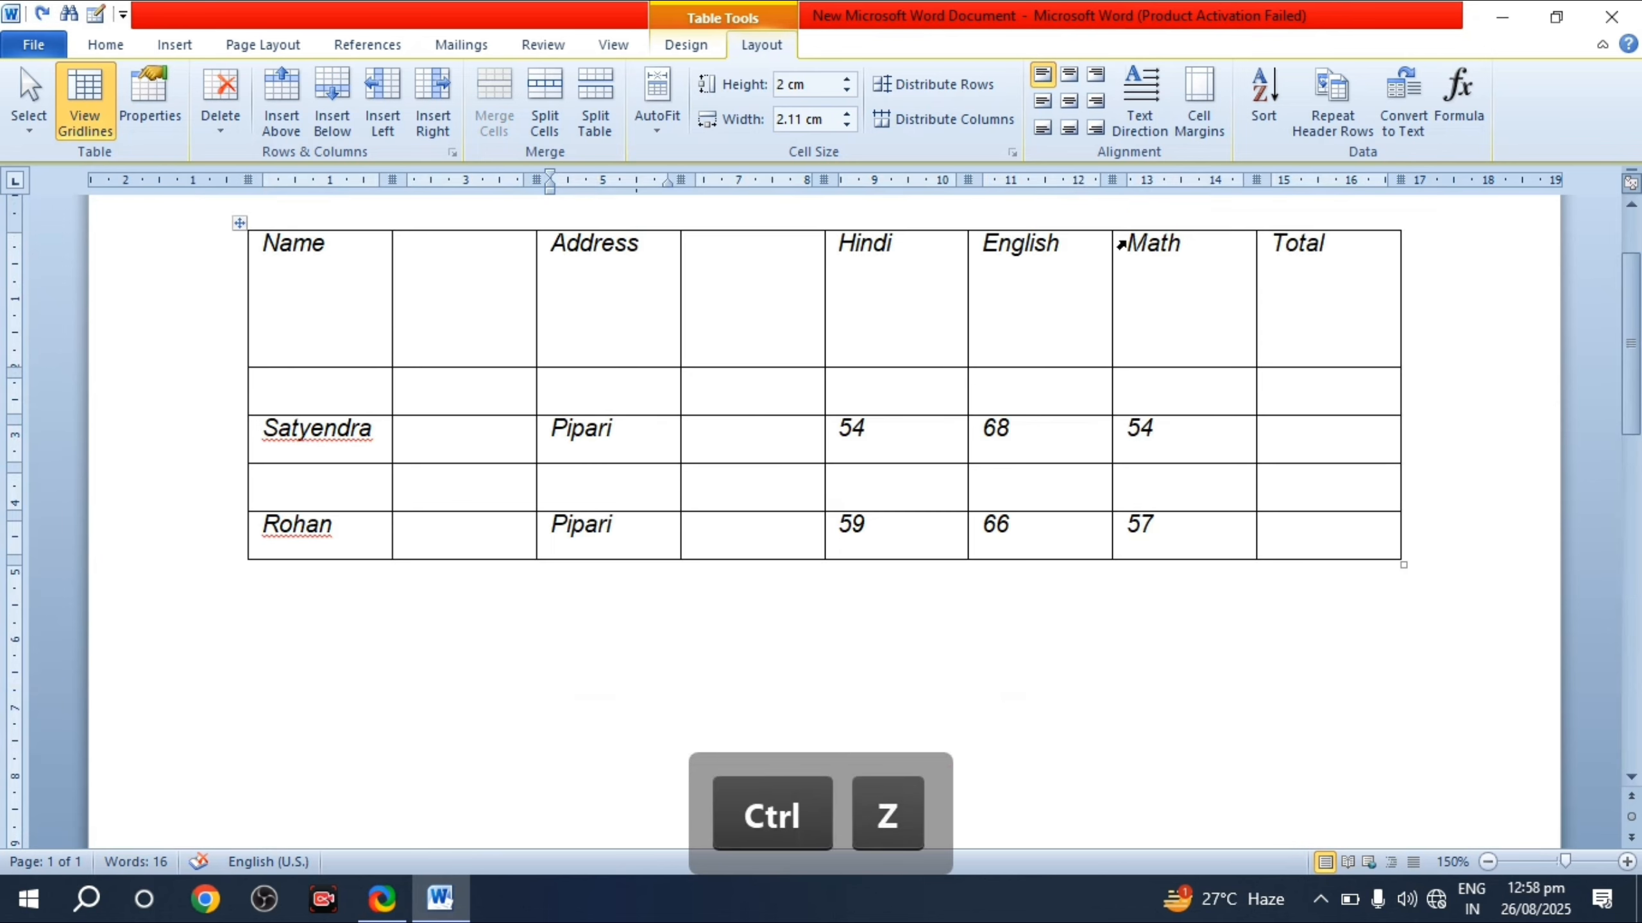
key("ctrl+y")
left_click(767, 336)
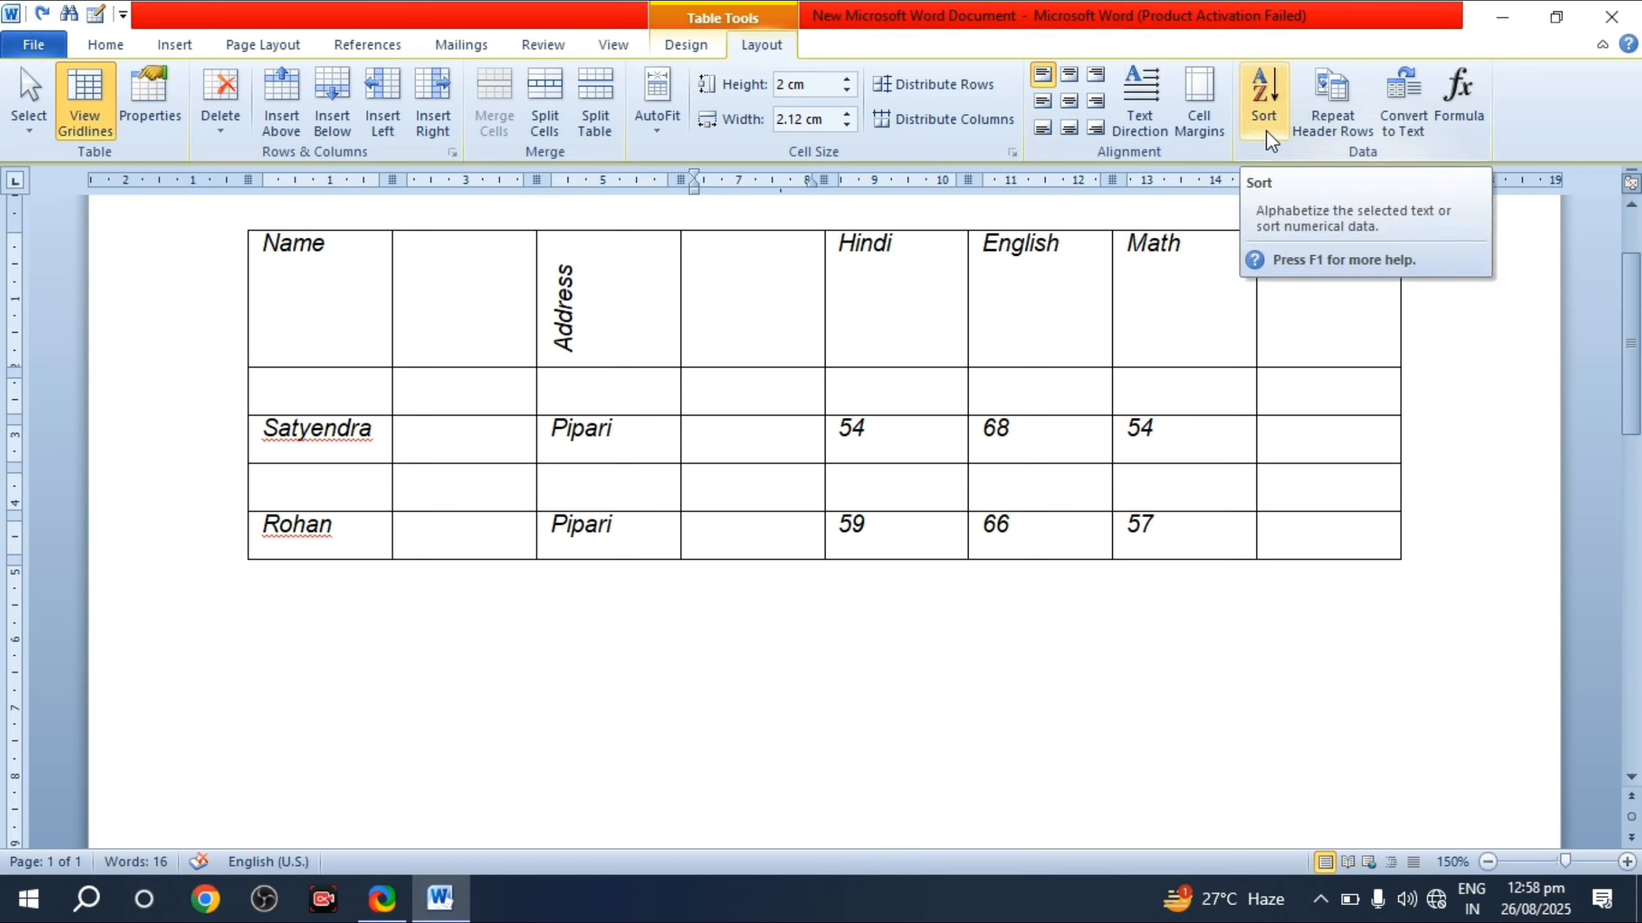
Step: Enter the header "Roll" in the blank header cell between Name and Address
left_click(463, 297)
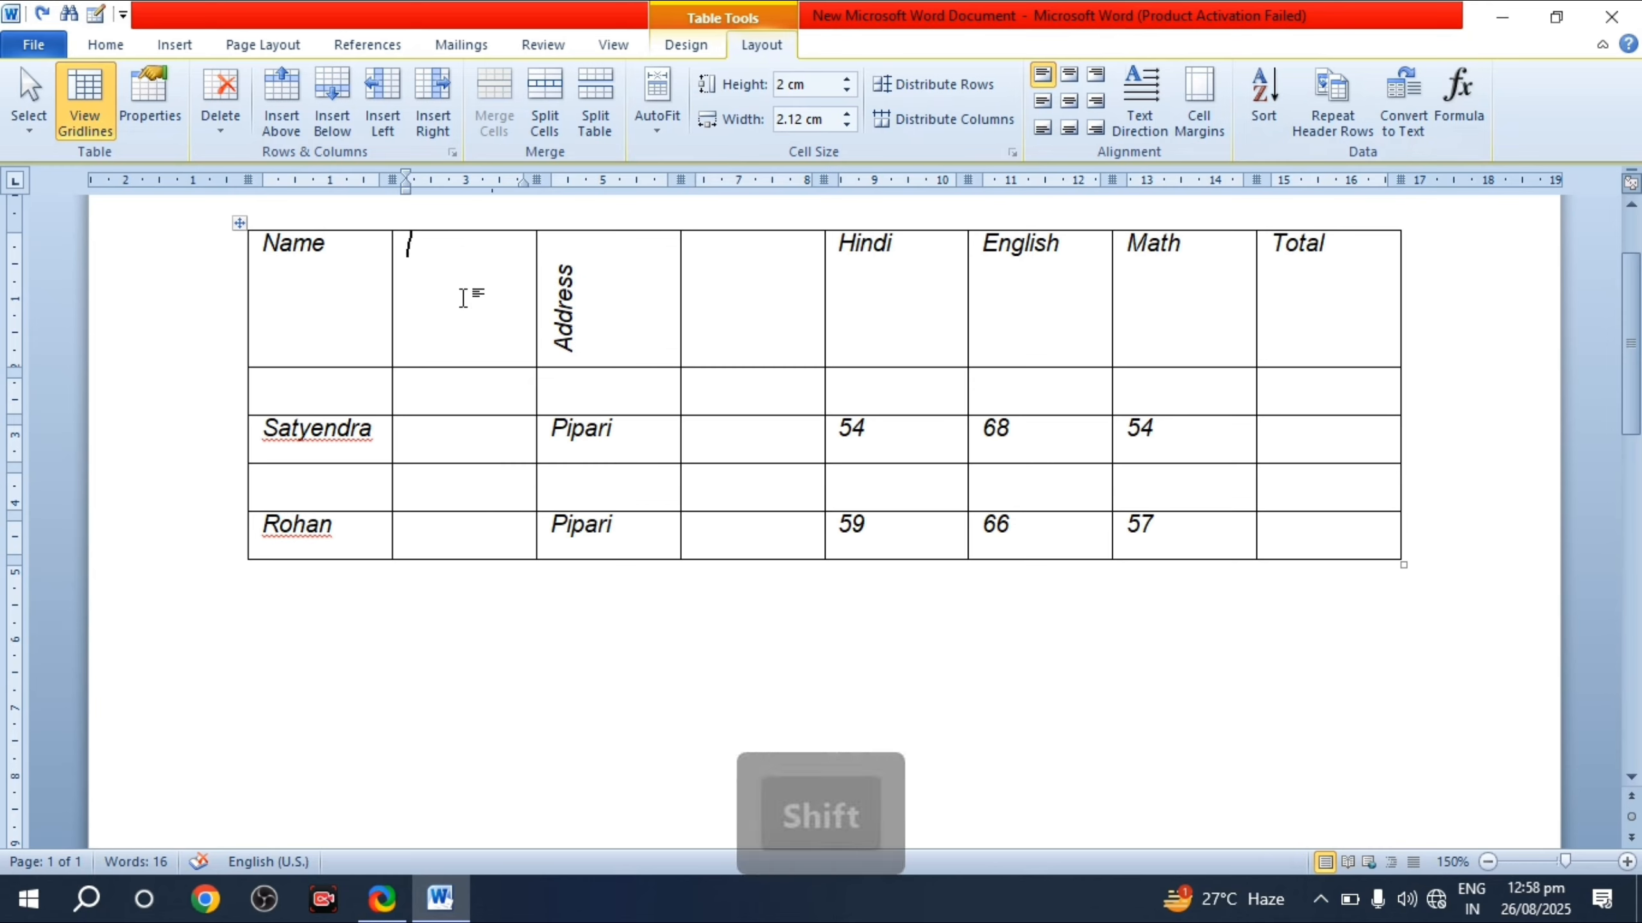
type("Roll")
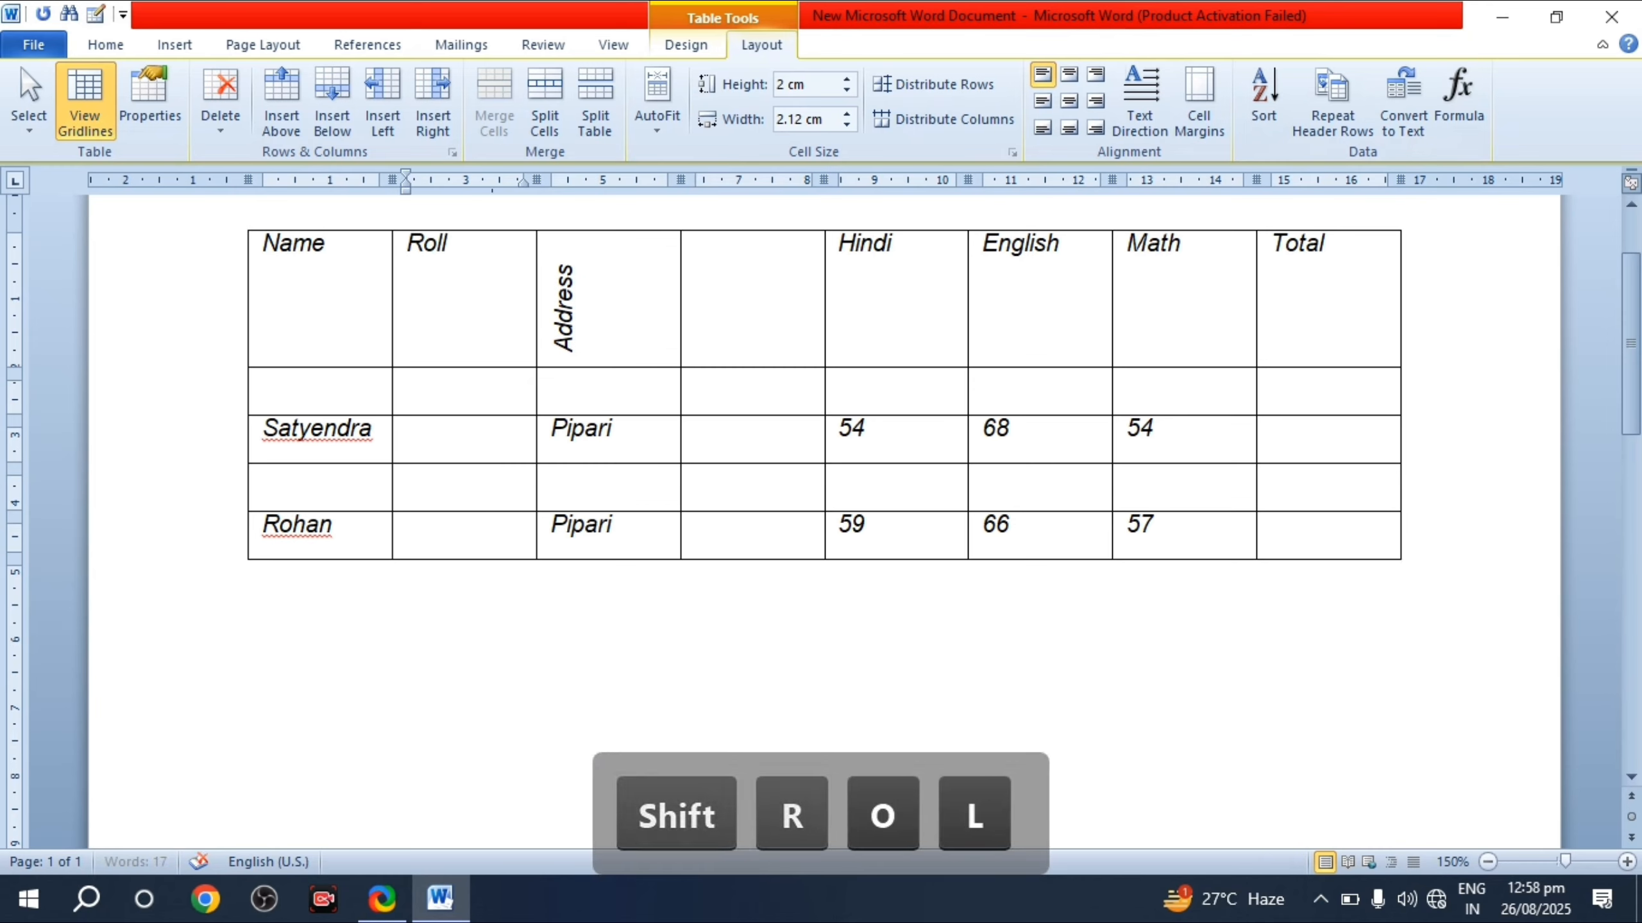
Step: Complete the second column's header as "Roll Nomber" and enter roll numbers 5 and 2 for the two students
type(" Non")
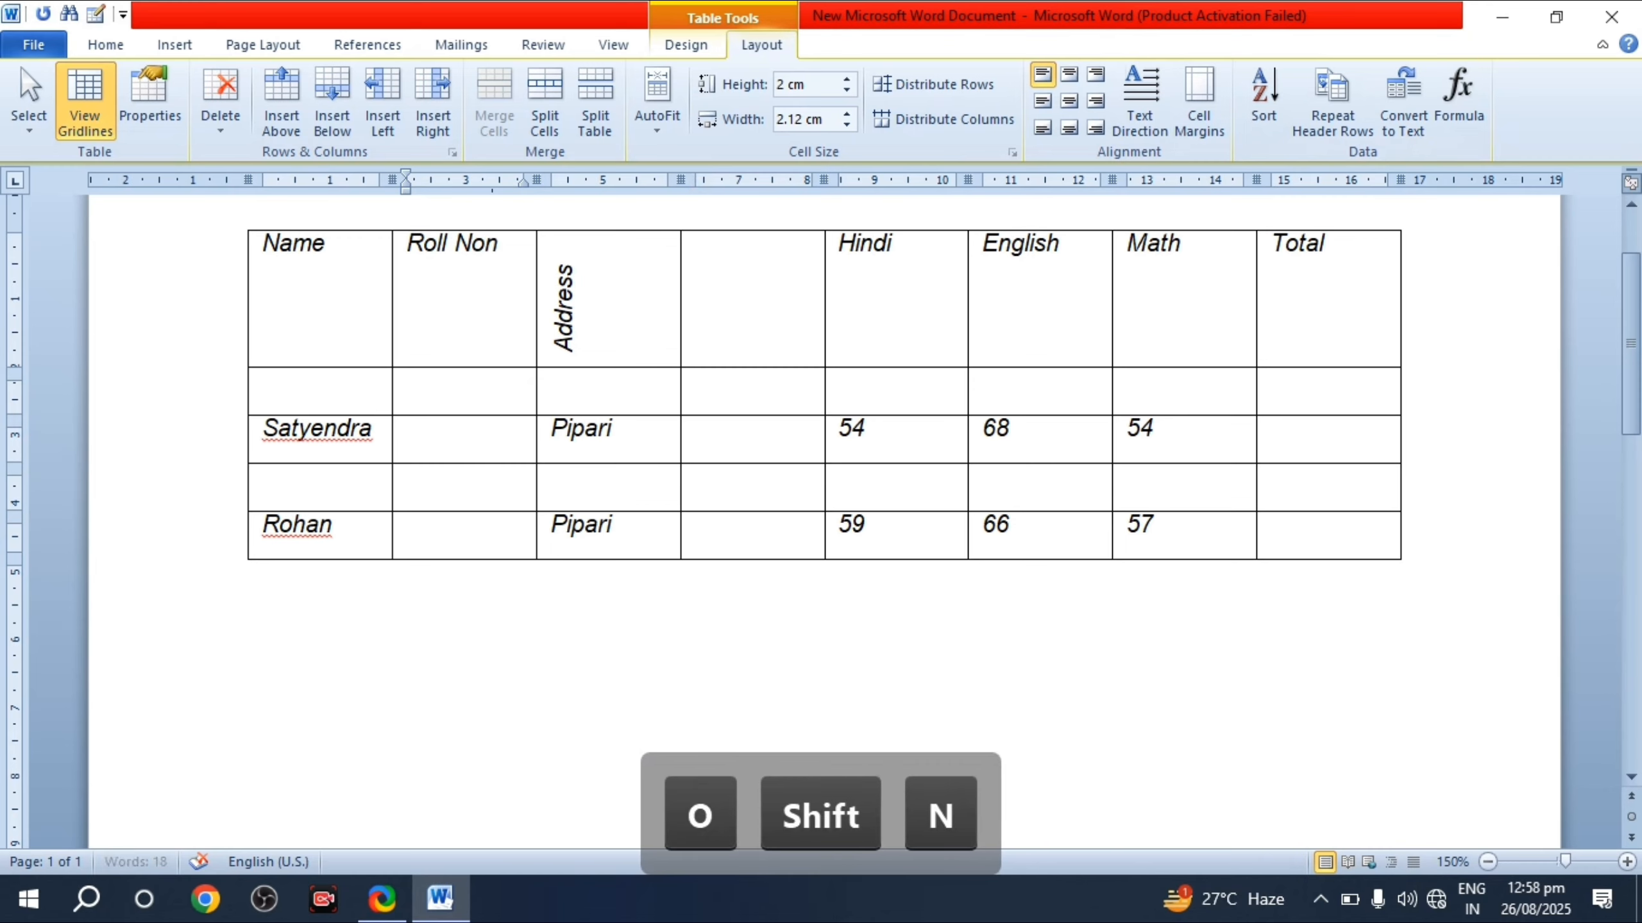
key("BackSpace")
type("mber")
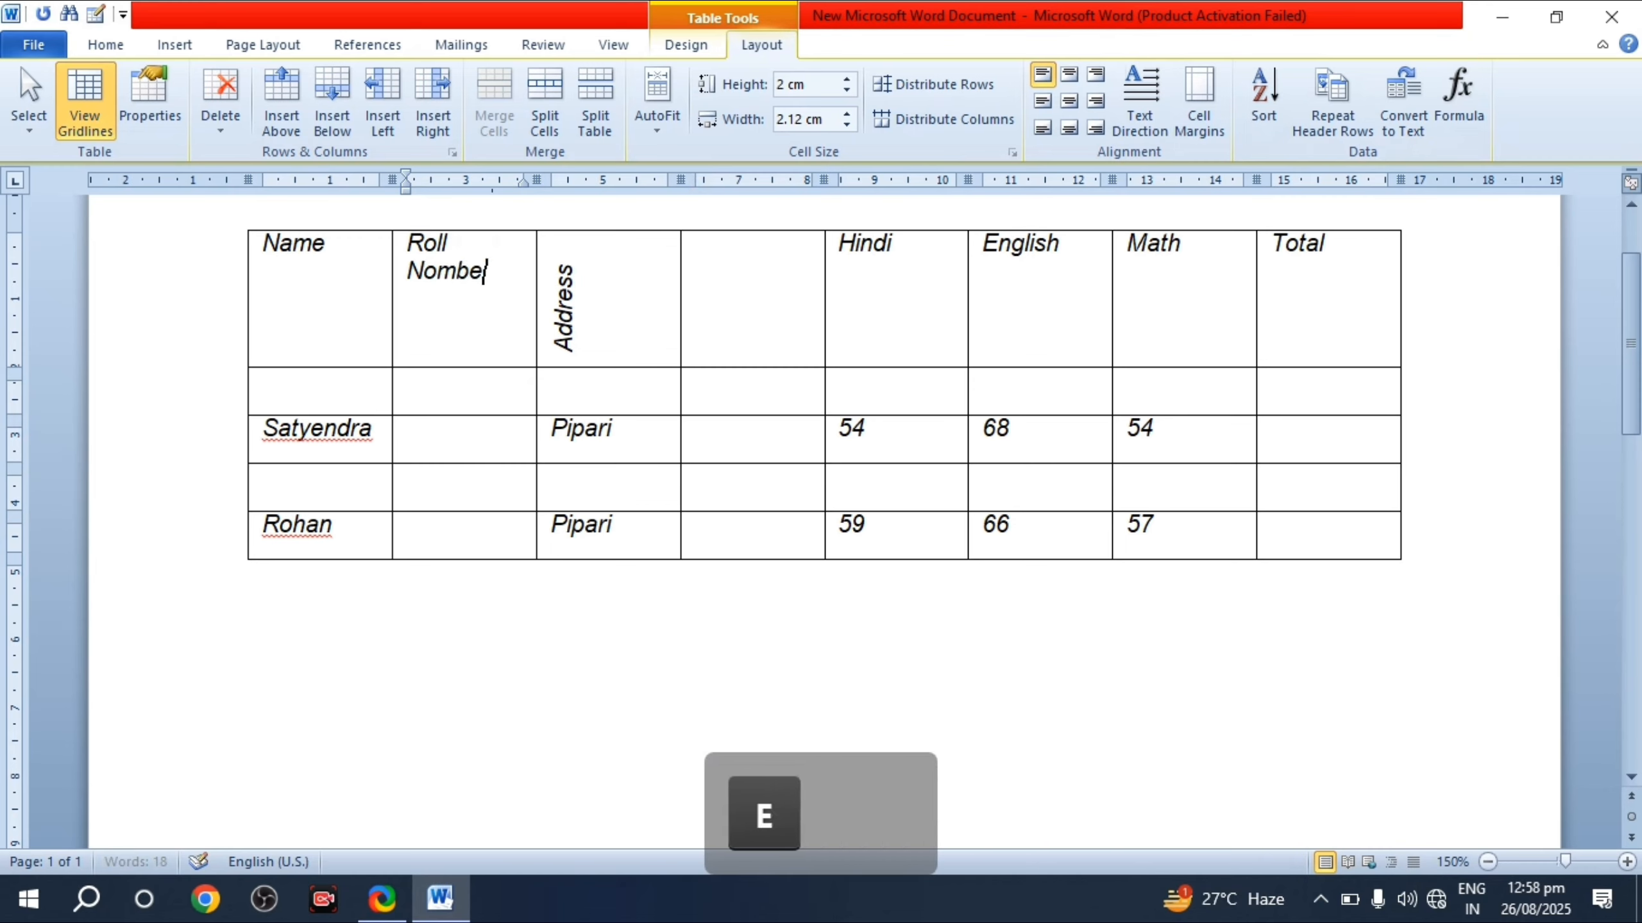
left_click(449, 432)
type("5")
left_click(417, 538)
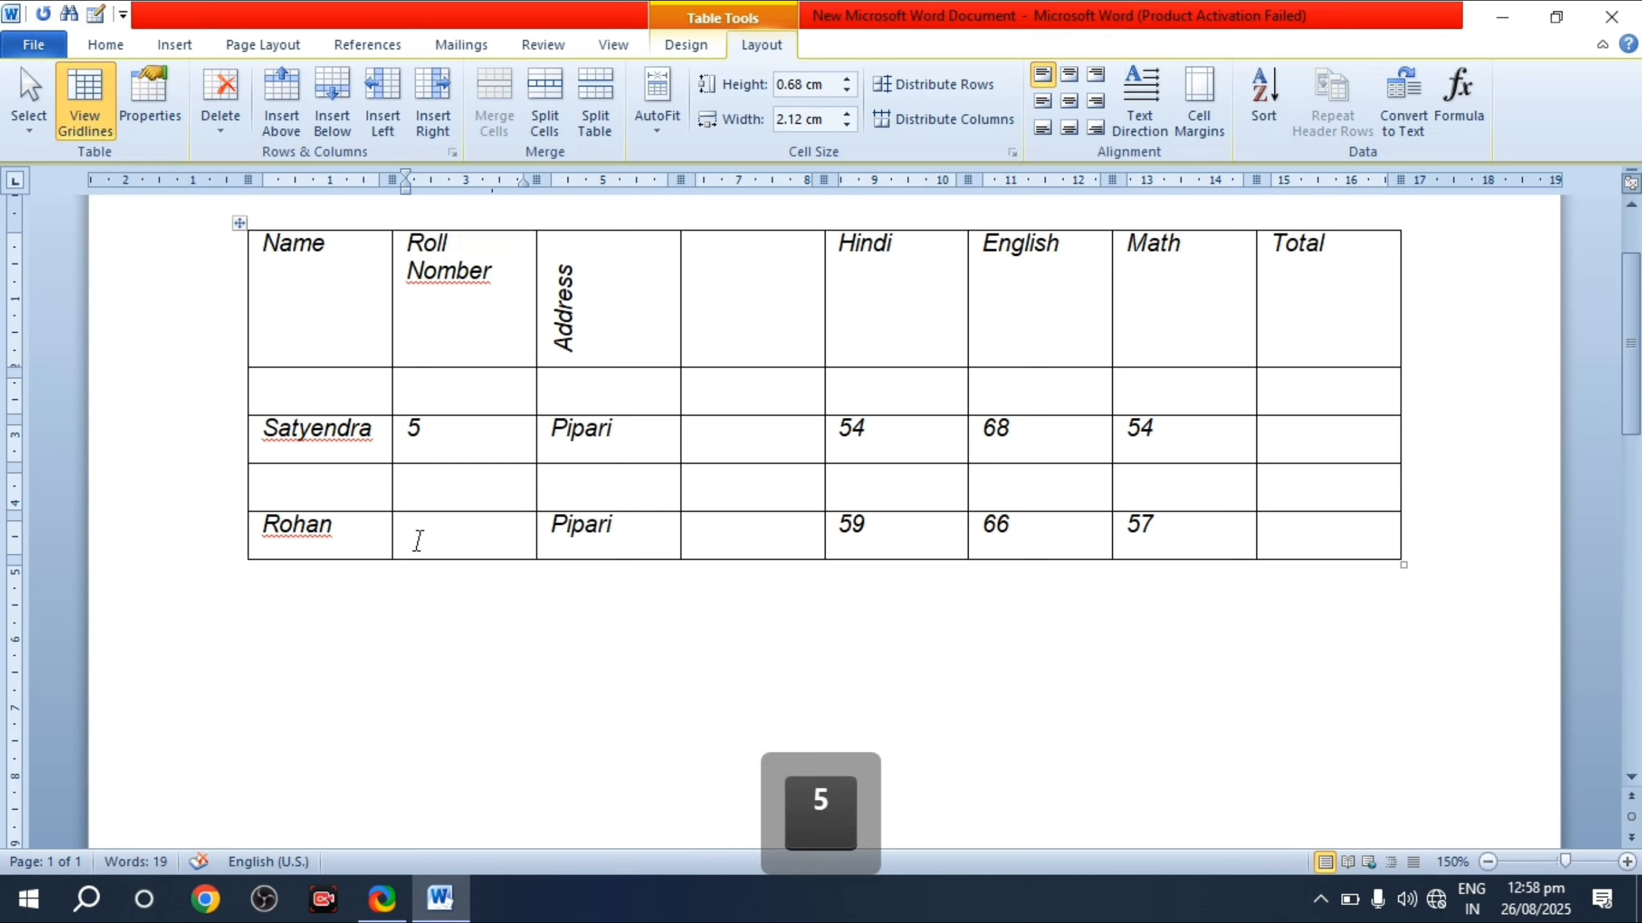
type("2")
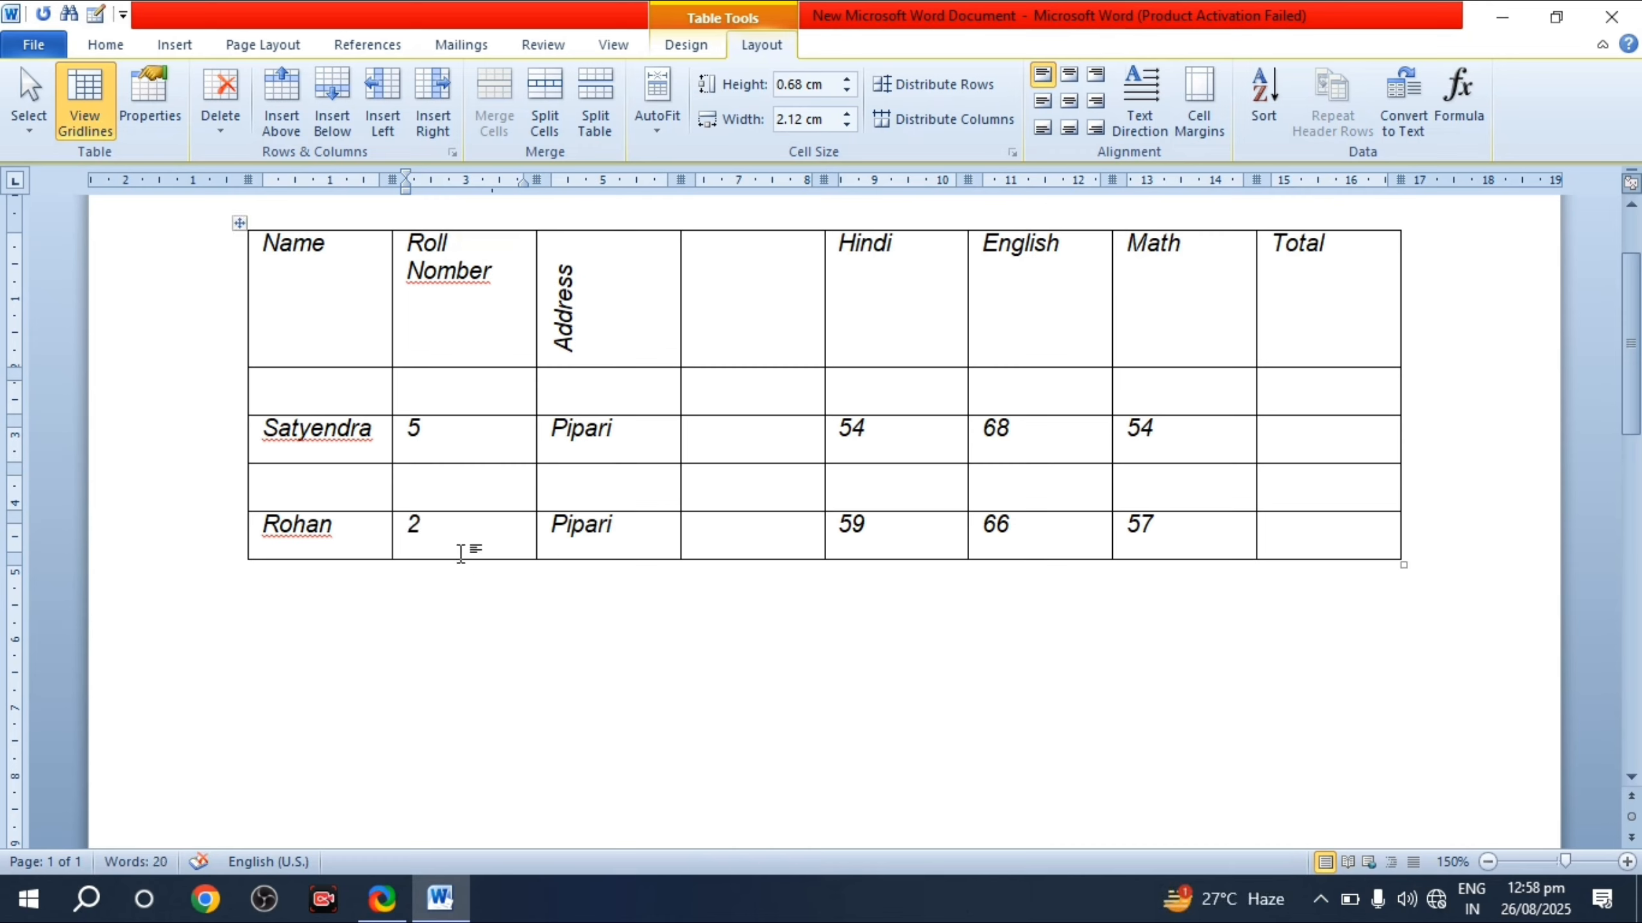
Step: Sort the student rows by Column 2 in ascending order as text, with no header row
left_click(464, 442)
left_click_drag(456, 433, 465, 535)
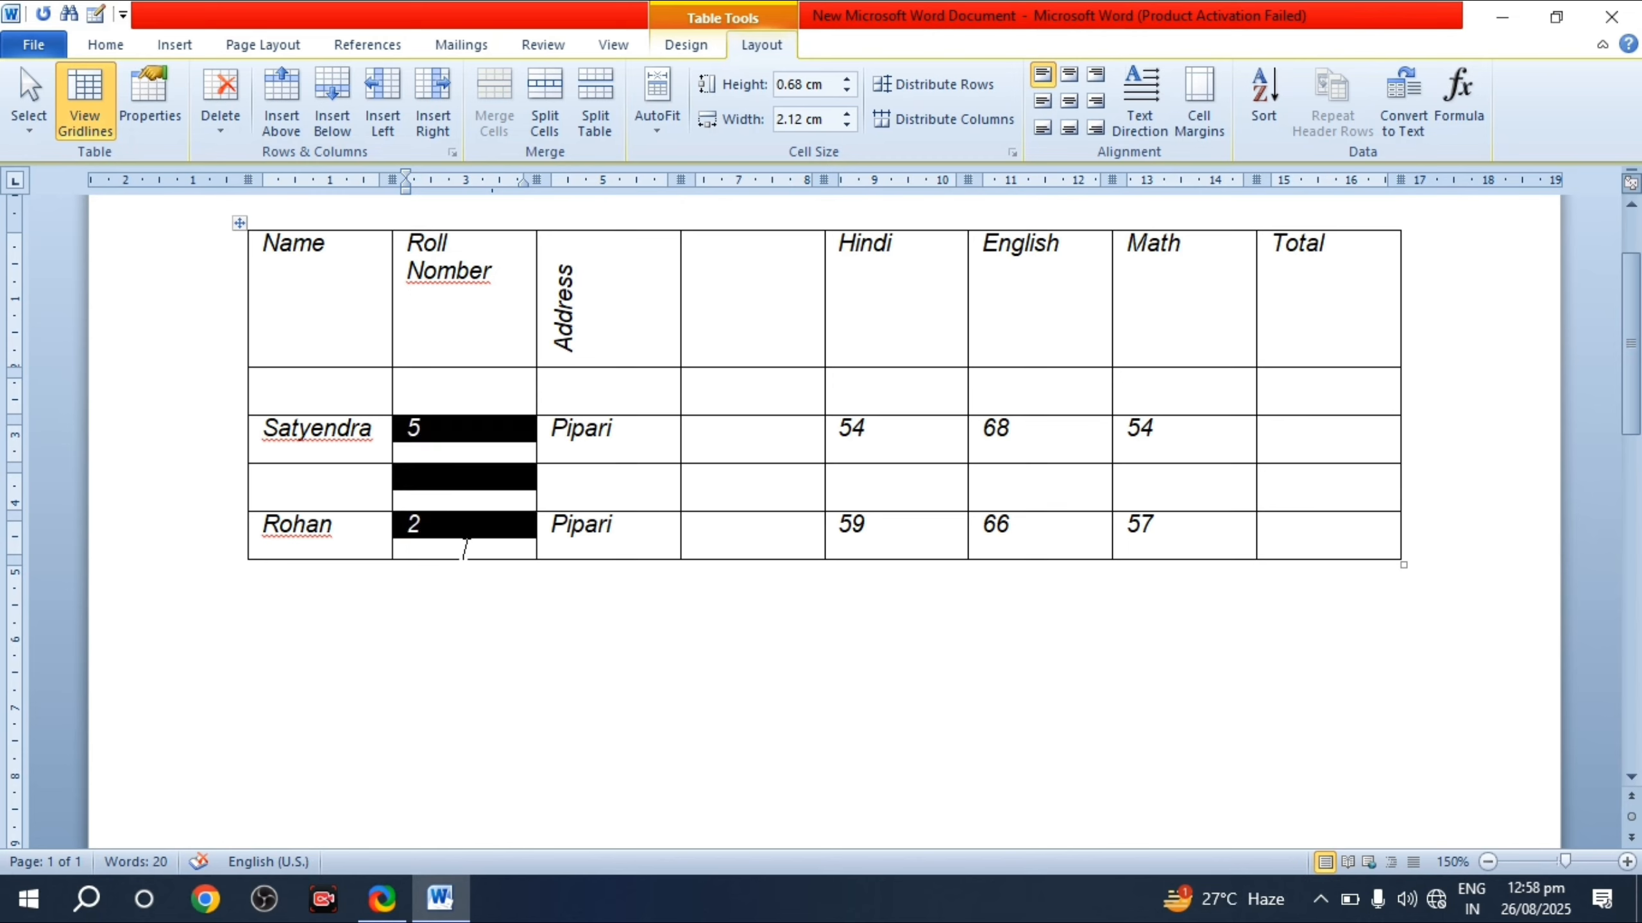
left_click(1262, 119)
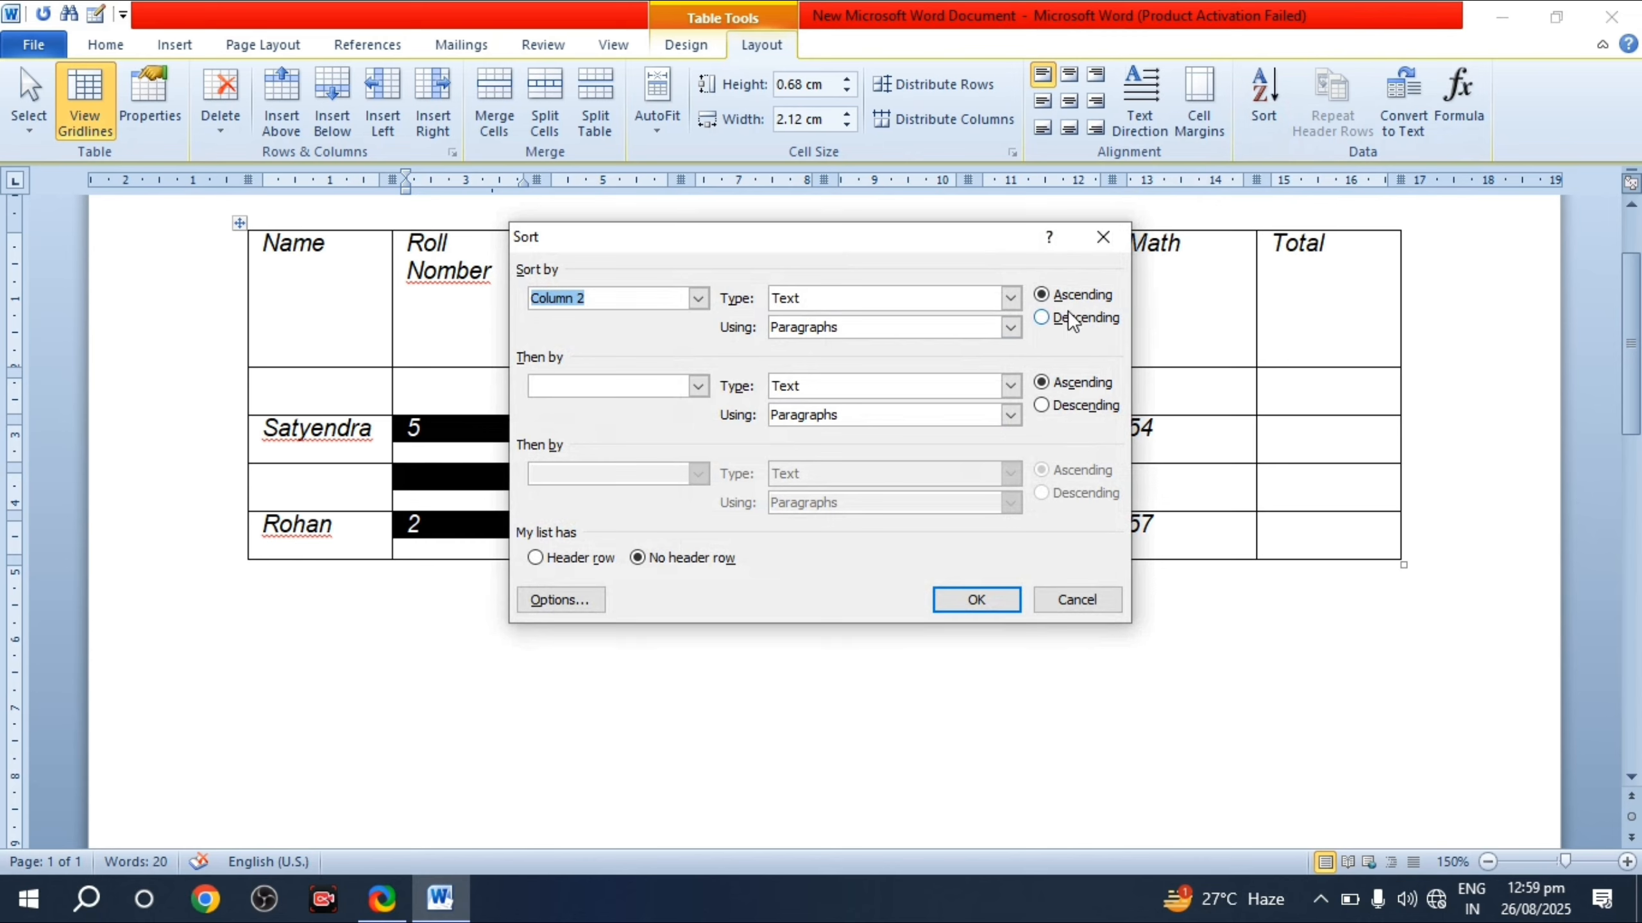
left_click(976, 602)
left_click(439, 531)
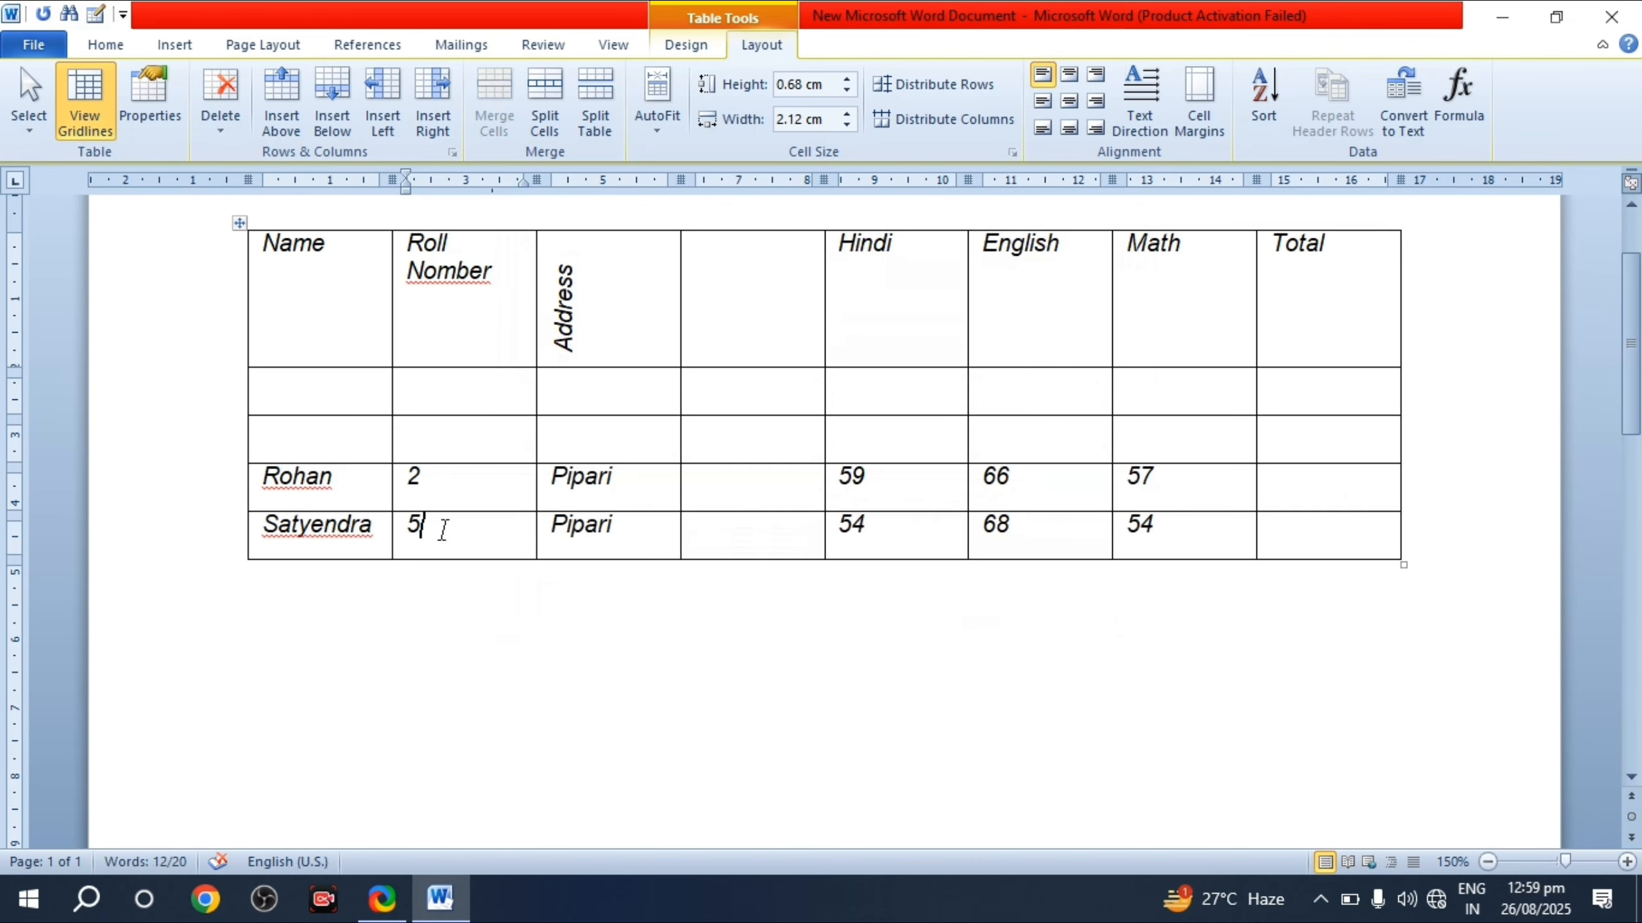
left_click(460, 490)
left_click(455, 540)
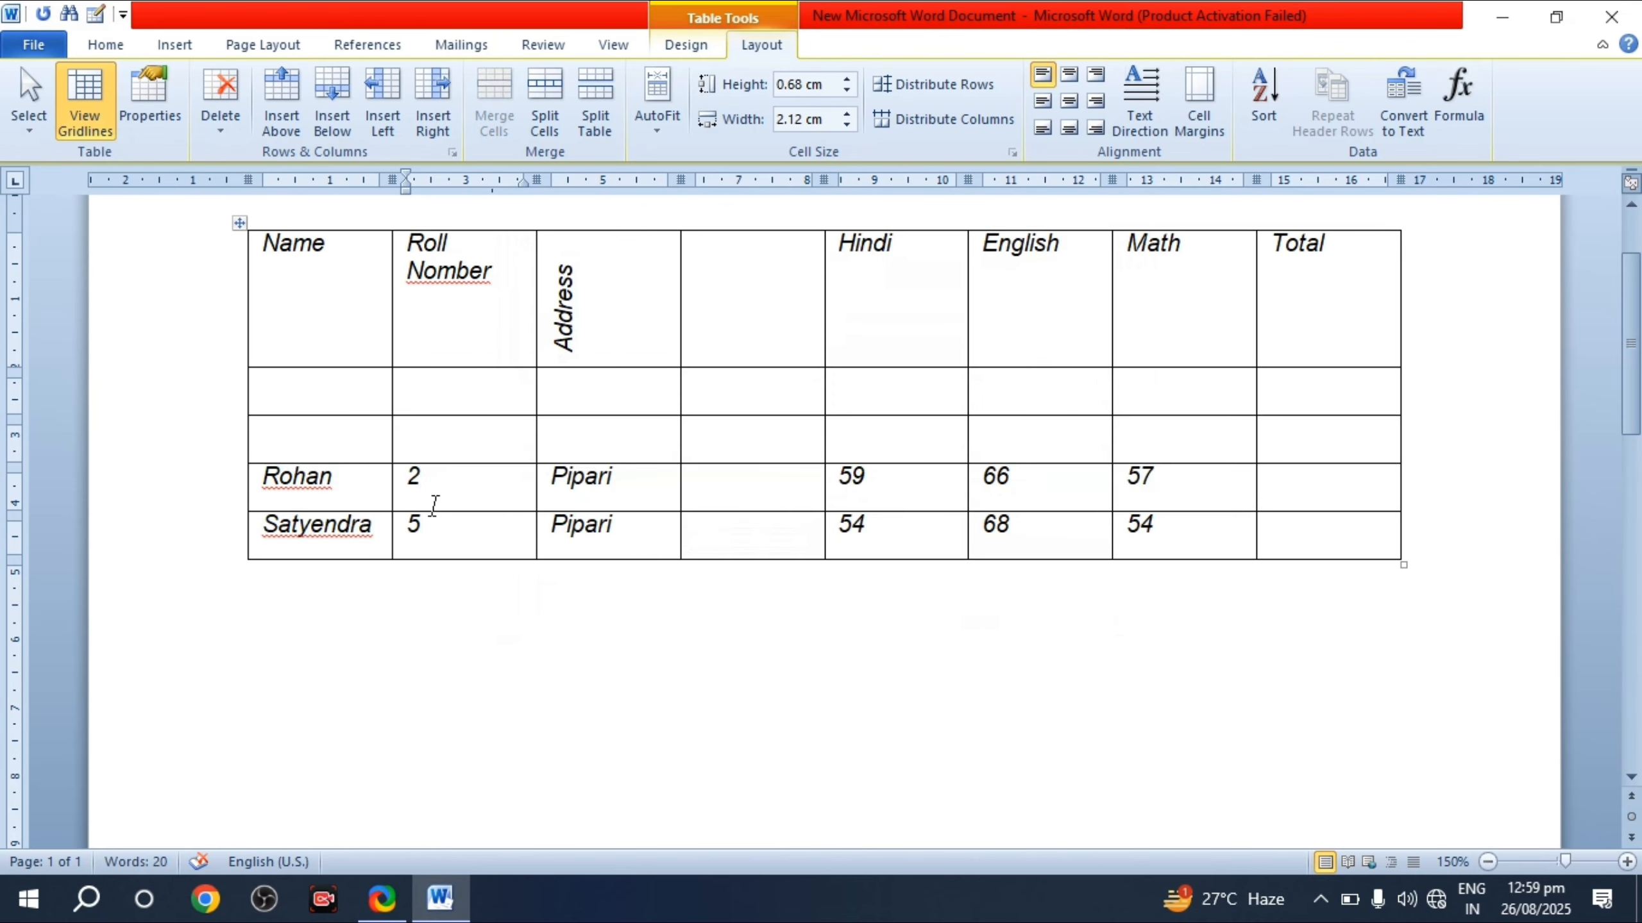
Step: Sort the two filled student rows by Column 2 as numbers in descending order
left_click_drag(470, 481, 480, 542)
left_click(1268, 120)
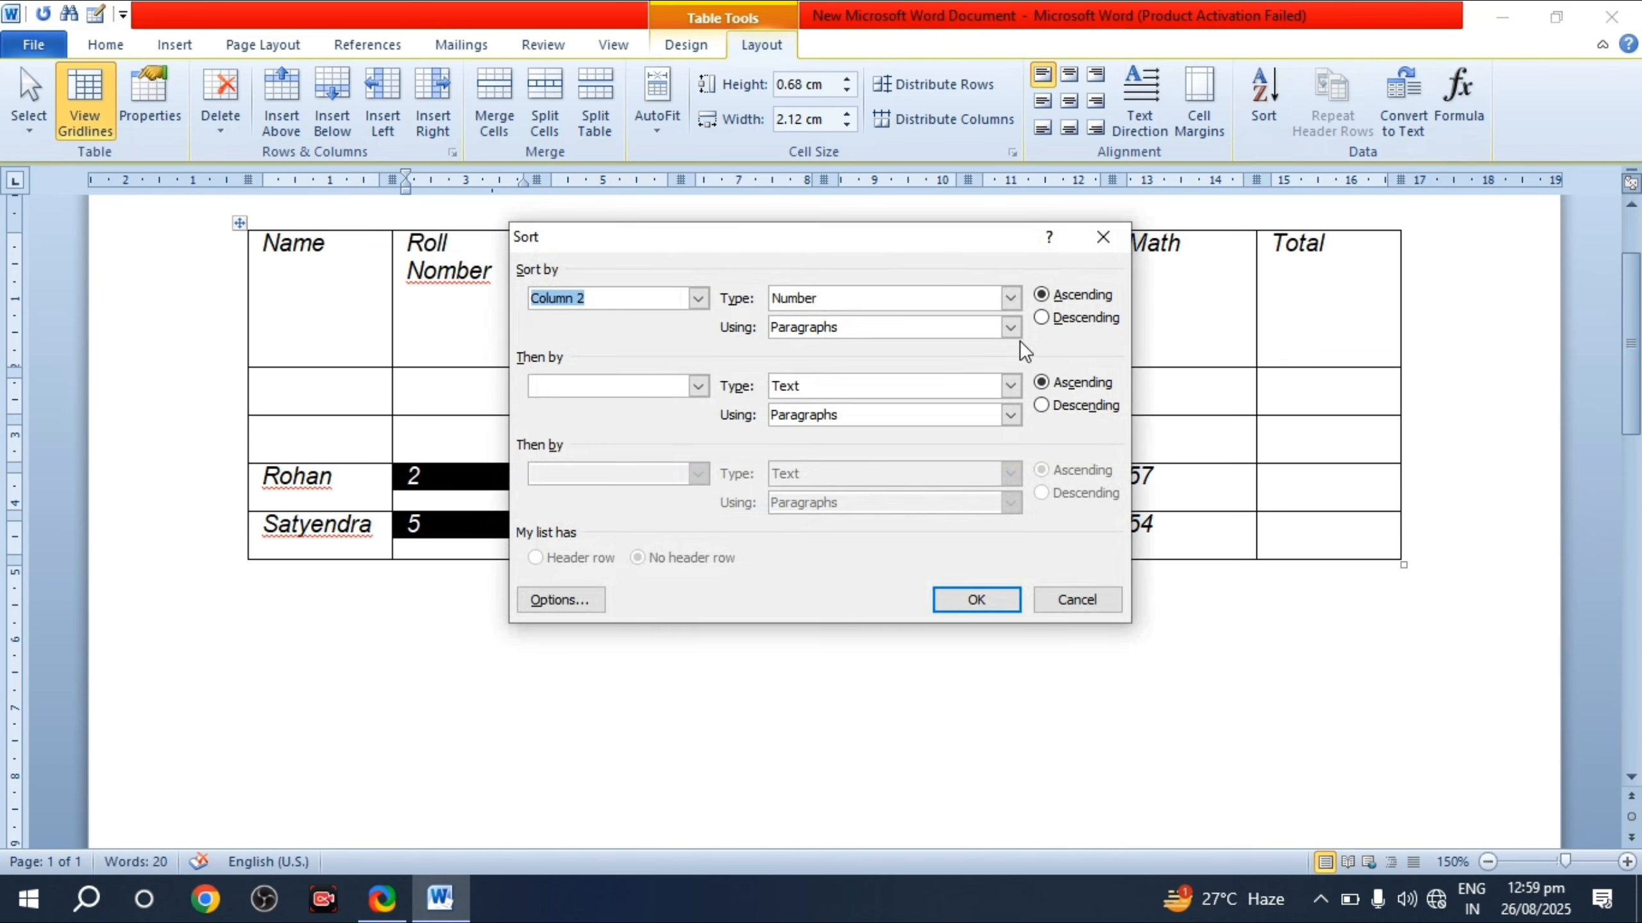
left_click(1042, 317)
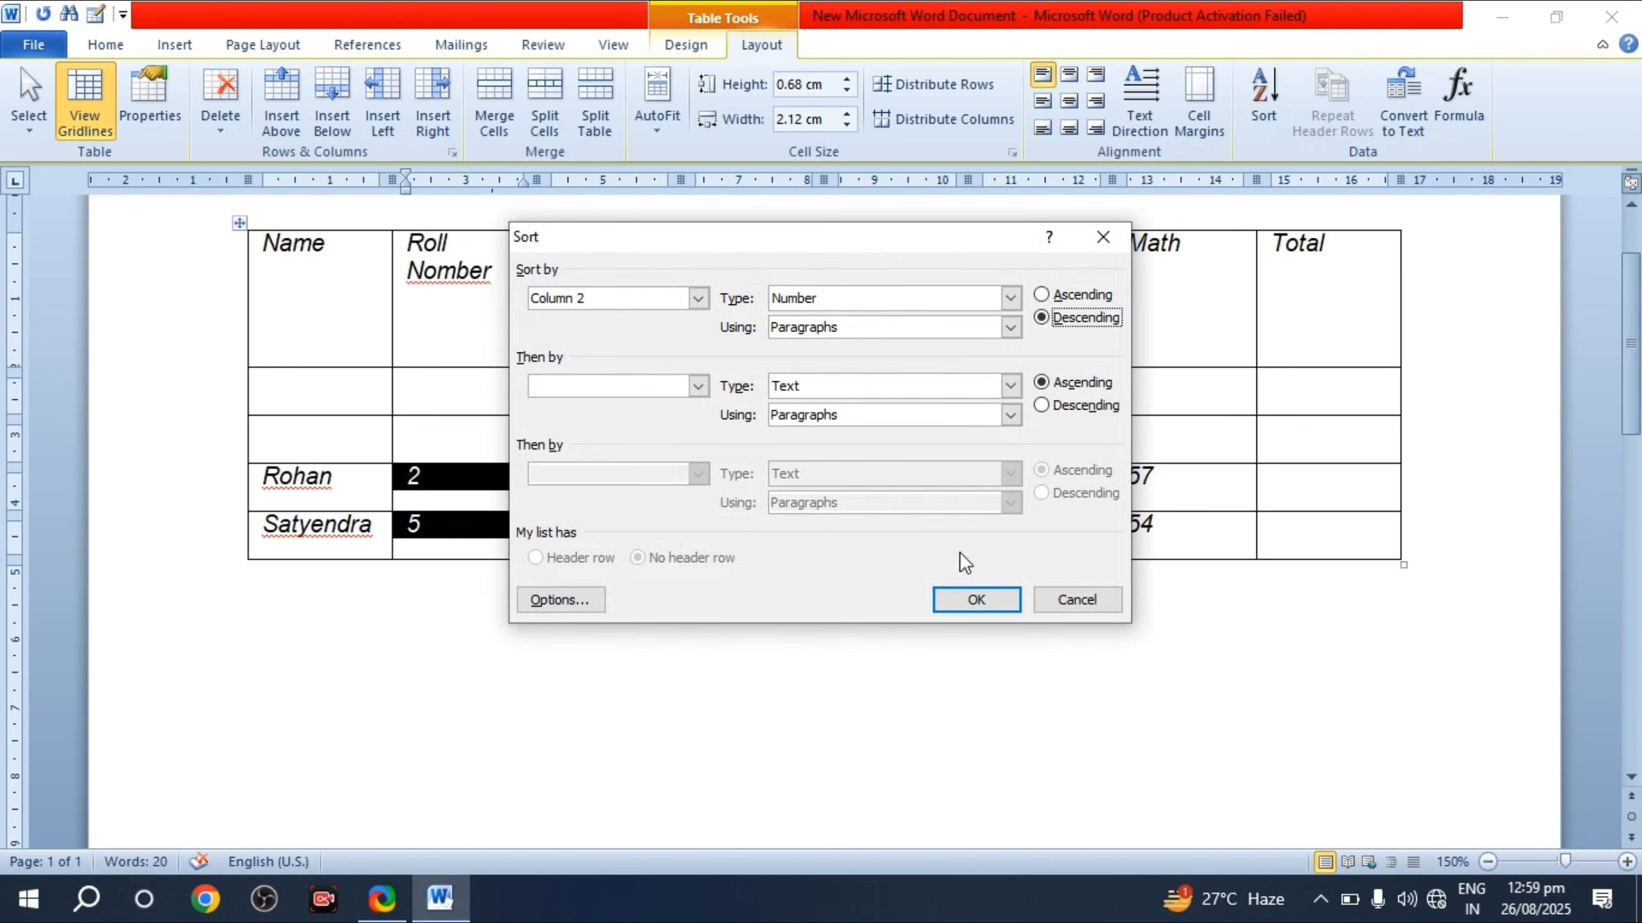
left_click(971, 600)
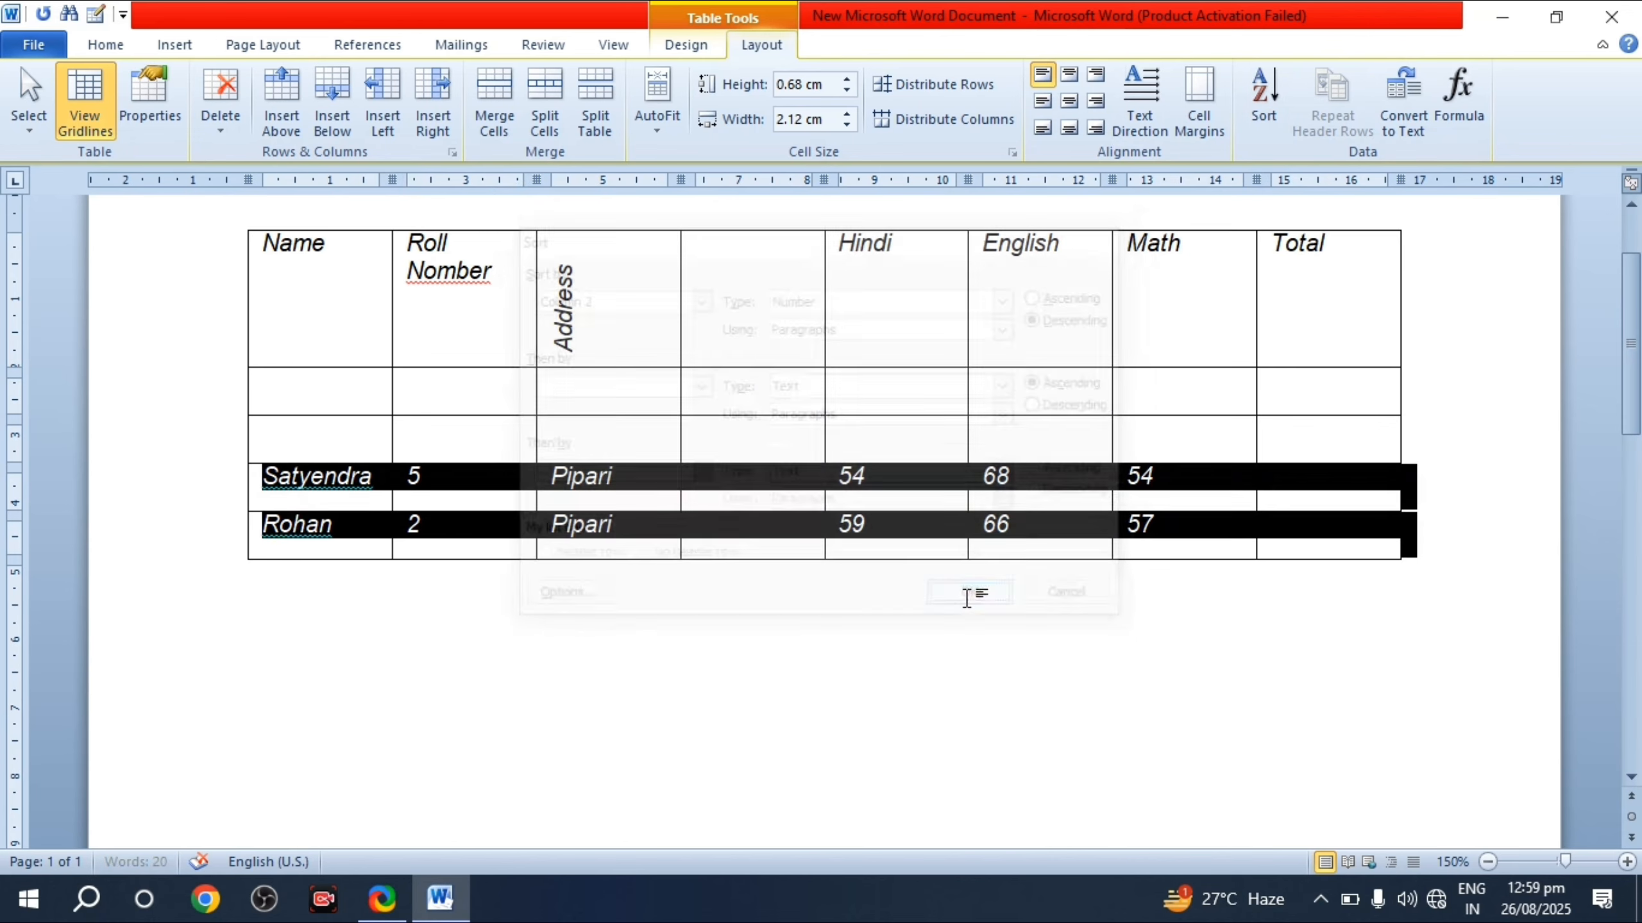
left_click(427, 478)
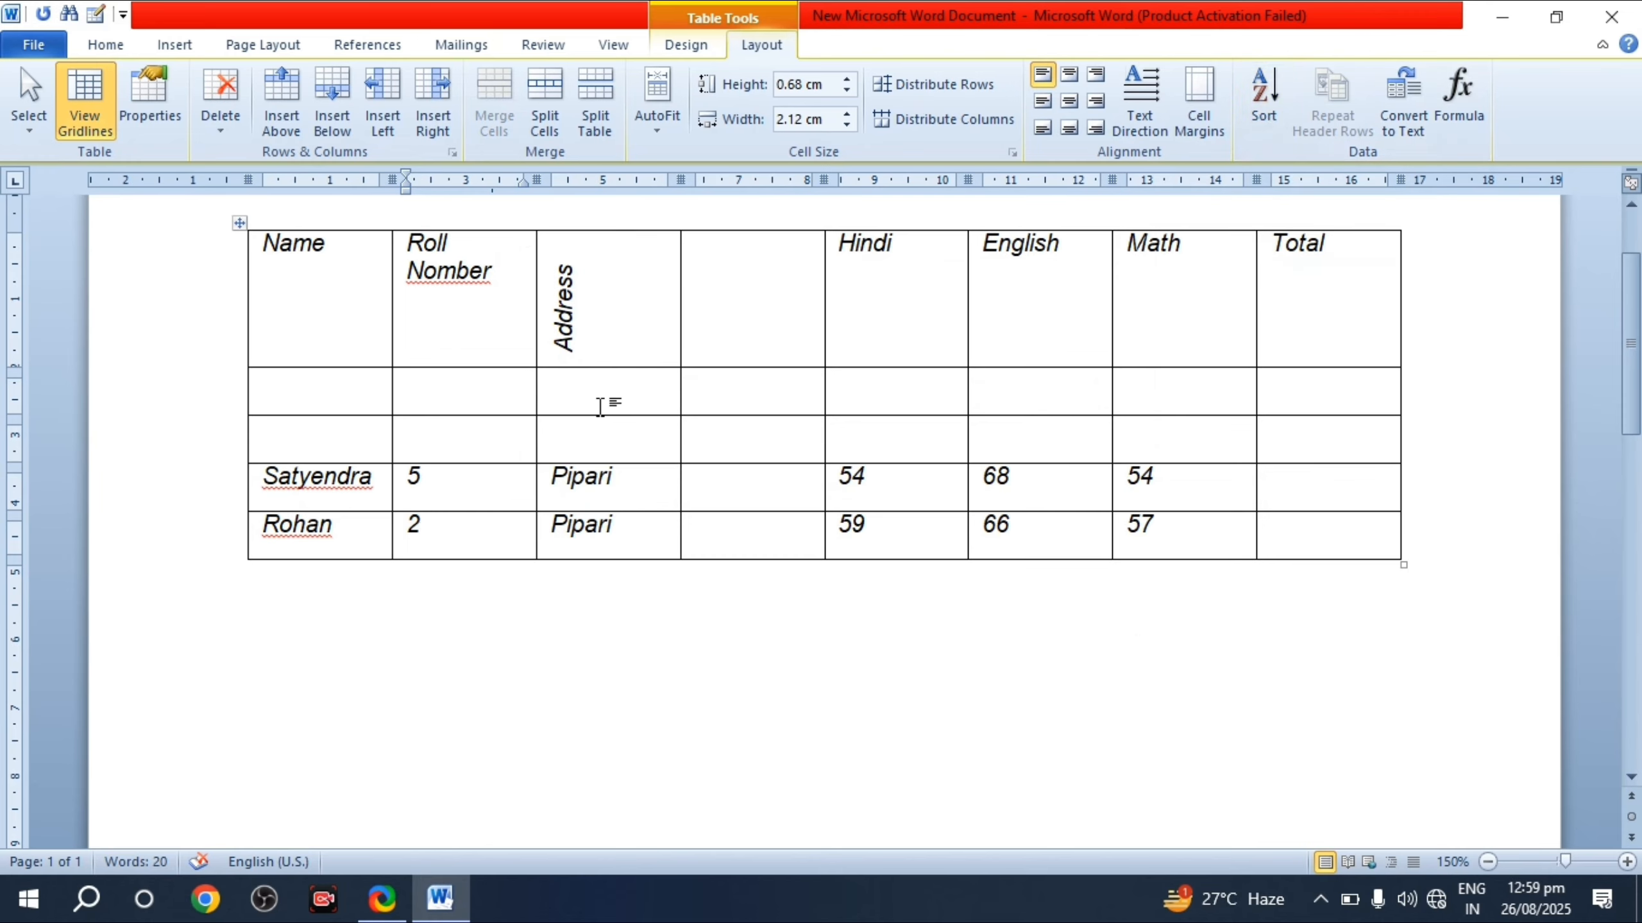
Step: Undo back through the sorts, the roll number entries, and the earlier text direction, alignment and cell size changes
key("ctrl+z")
key("ctrl+z")
key("ctrl+z")
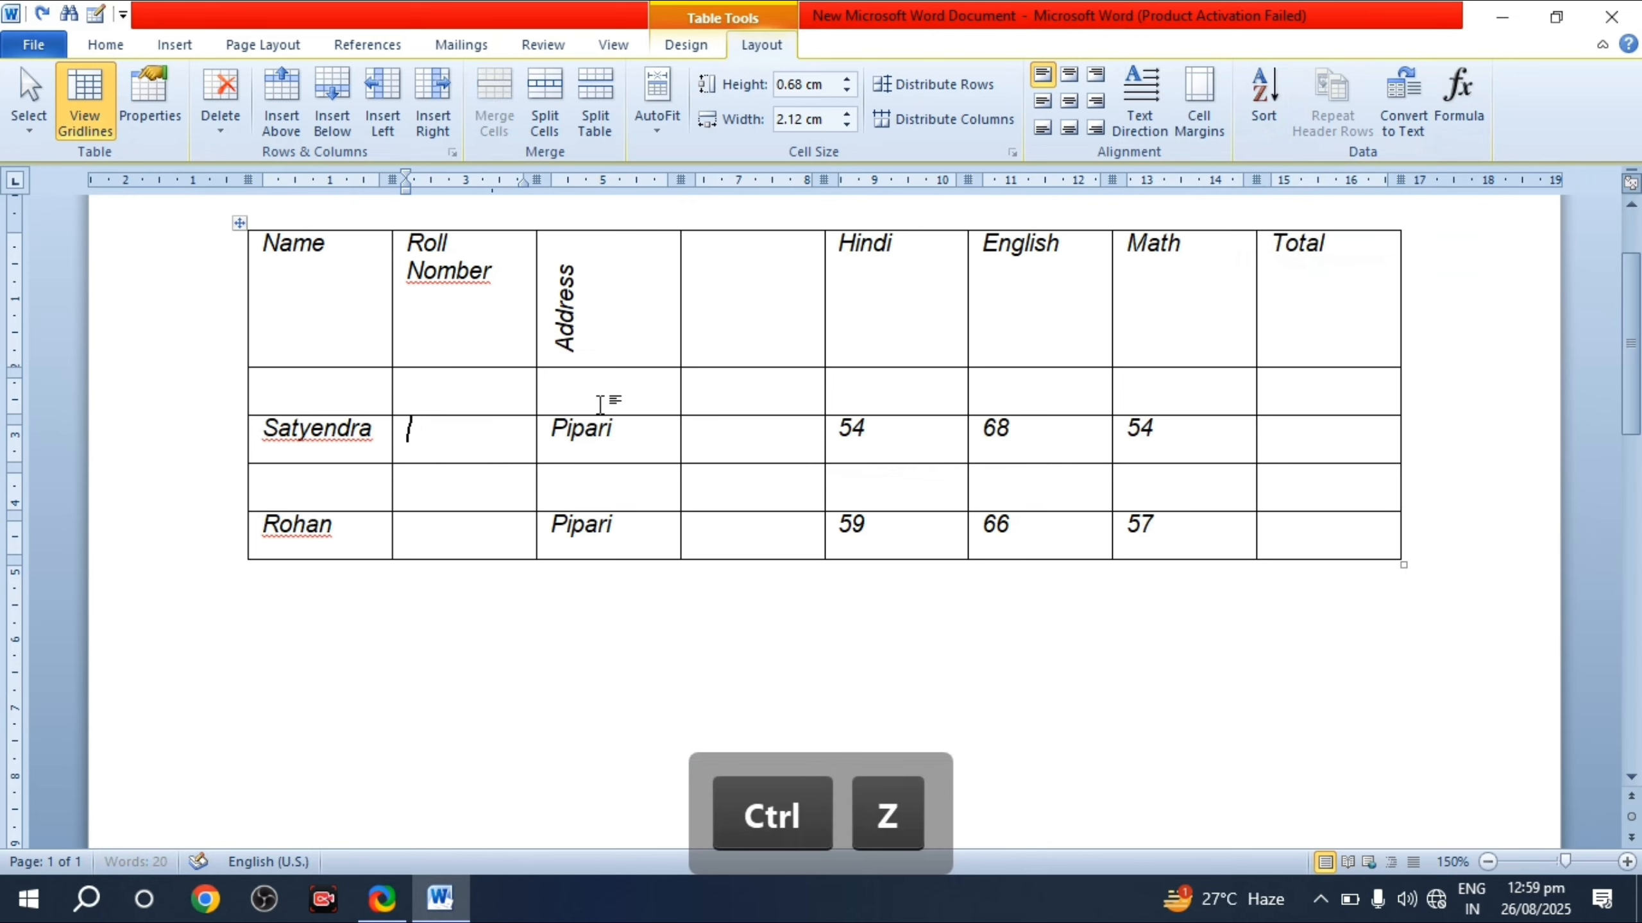
key("ctrl+z")
key("ctrl+z")
key("ctrl+z")
key("ctrl+z")
key("ctrl+z")
key("ctrl+z")
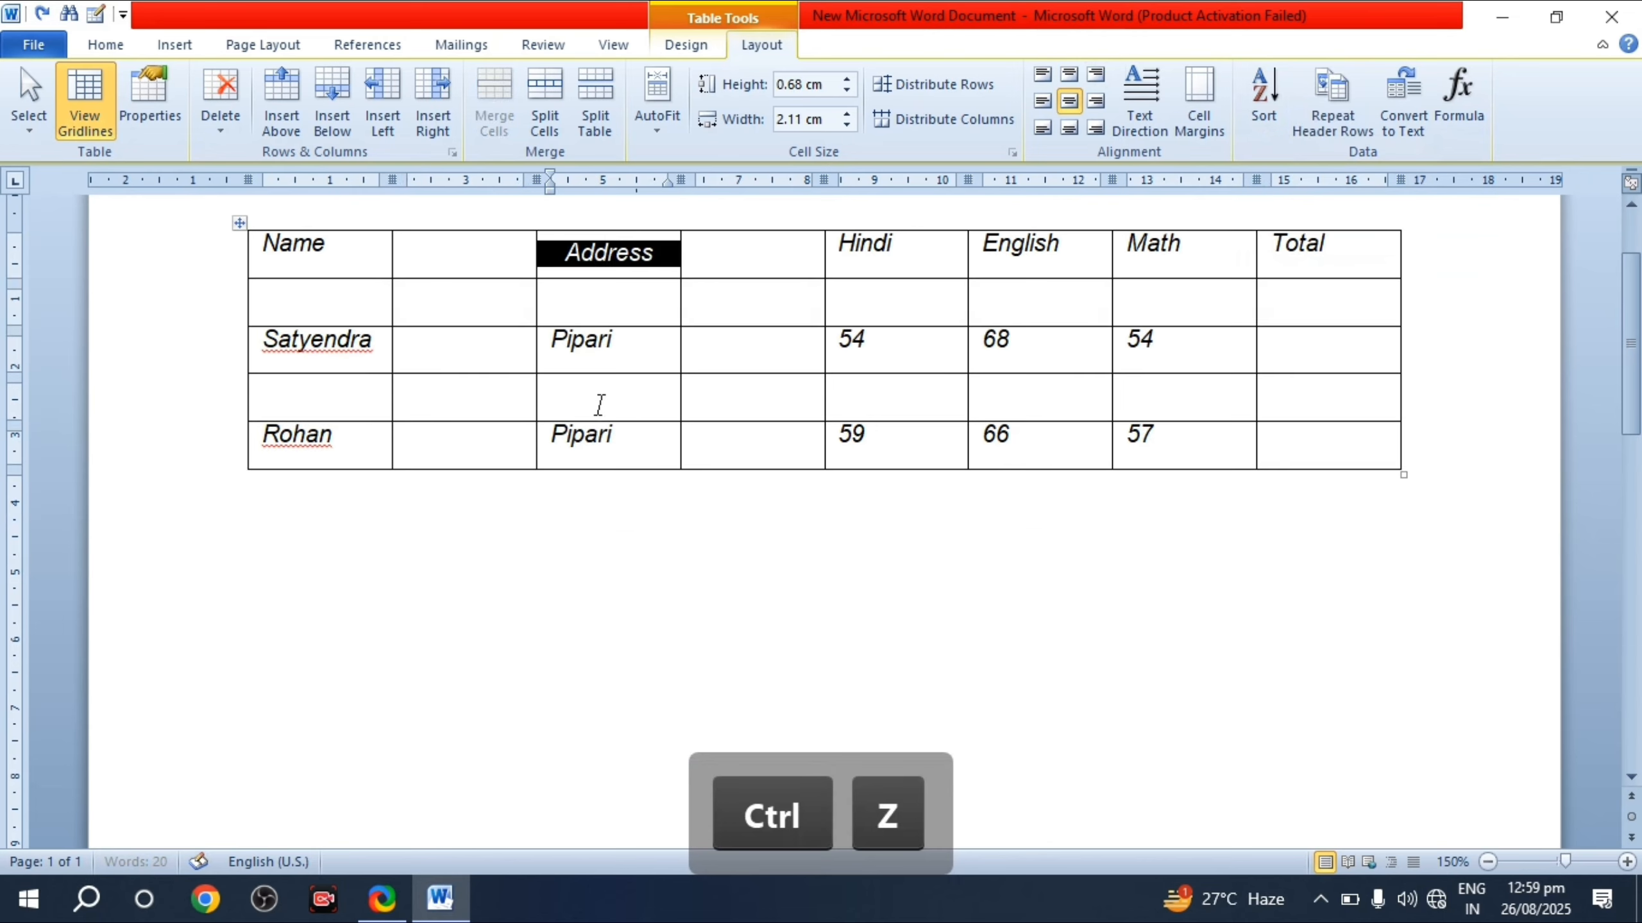
key("ctrl+z")
key("ctrl+z")
key("ctrl+z")
key("ctrl+z")
key("ctrl+z")
key("ctrl+z")
key("ctrl+z")
key("ctrl+z")
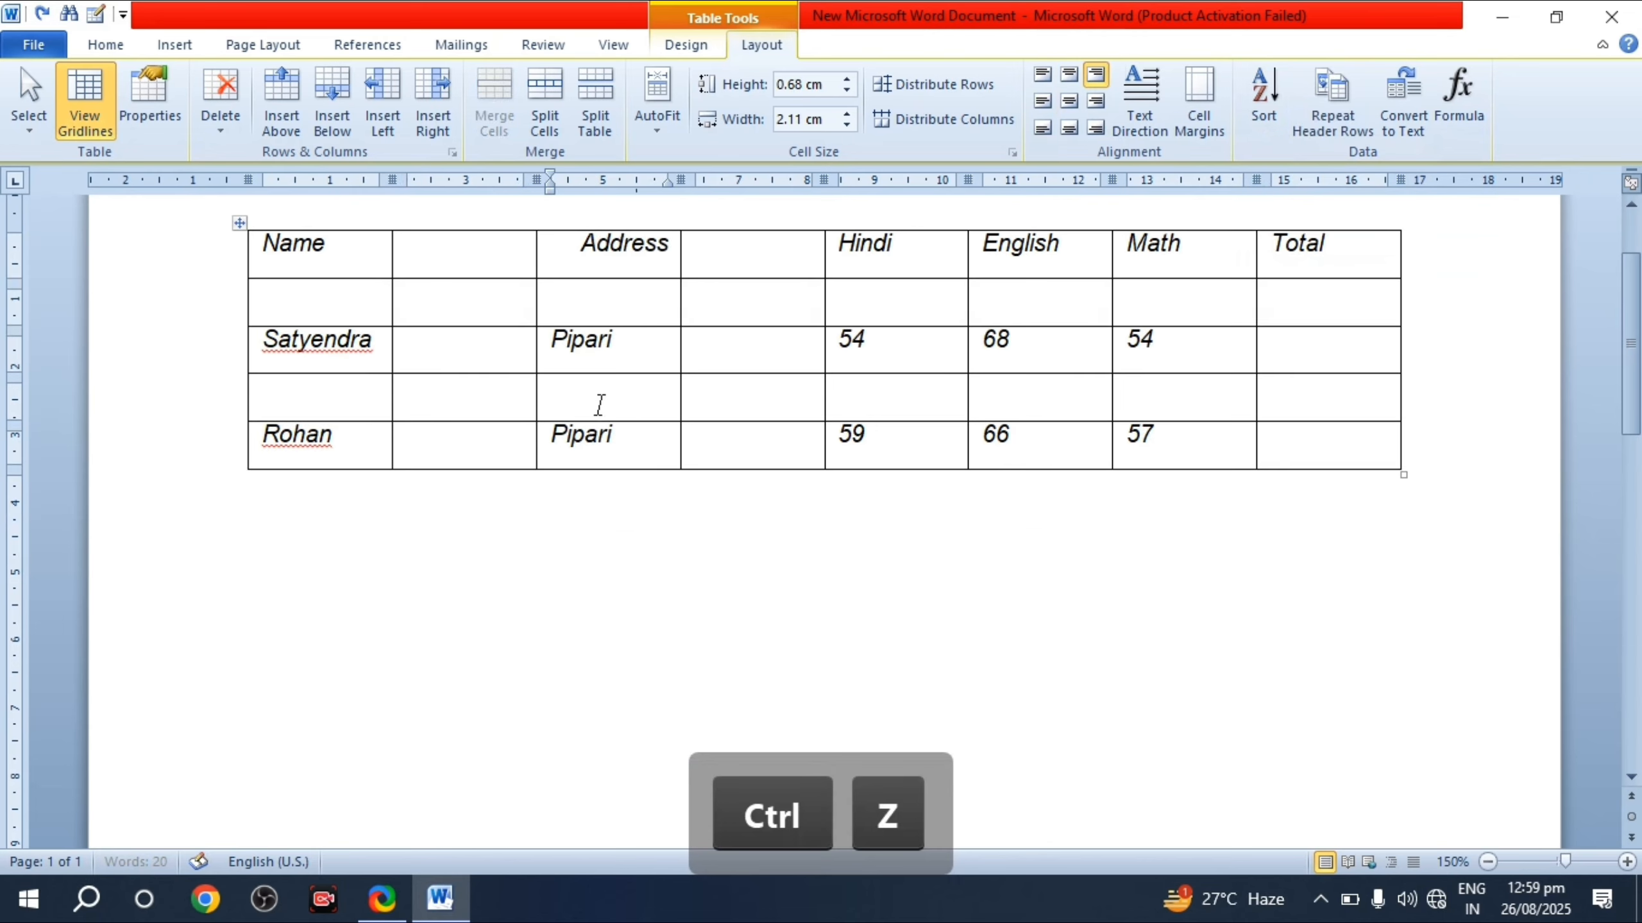
key("ctrl+z")
key("ctrl+z")
key("ctrl+z")
key("ctrl+z")
key("ctrl+z")
key("ctrl+z")
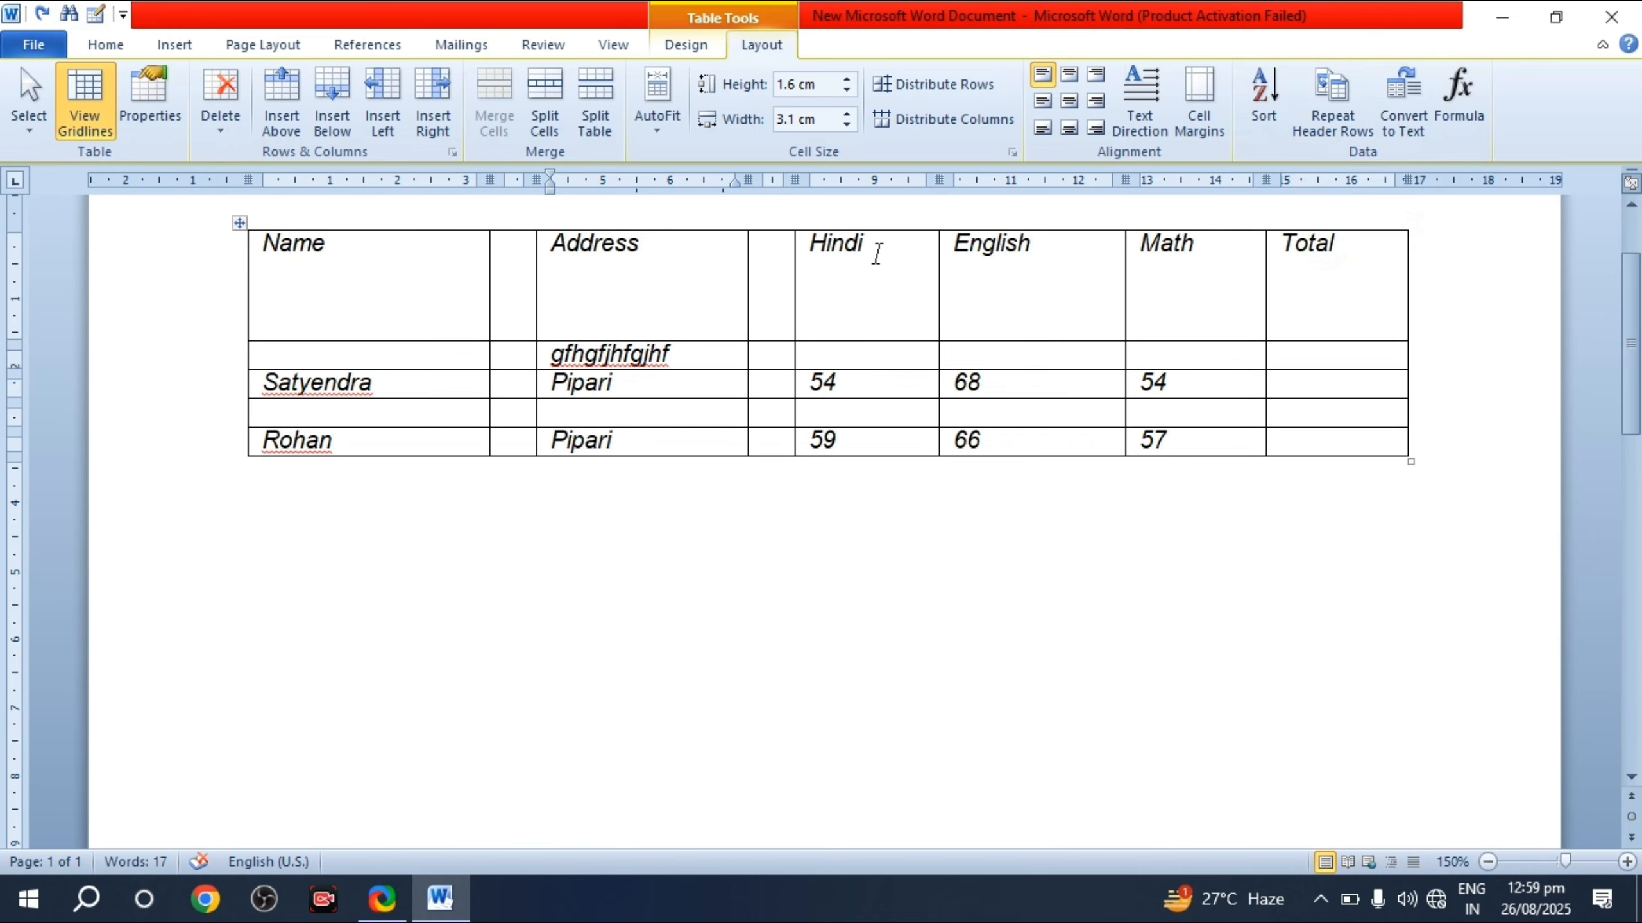
Step: Set the table's first row, from Name to Total, to repeat as a header row on every page
scroll(666, 354, "down", 10)
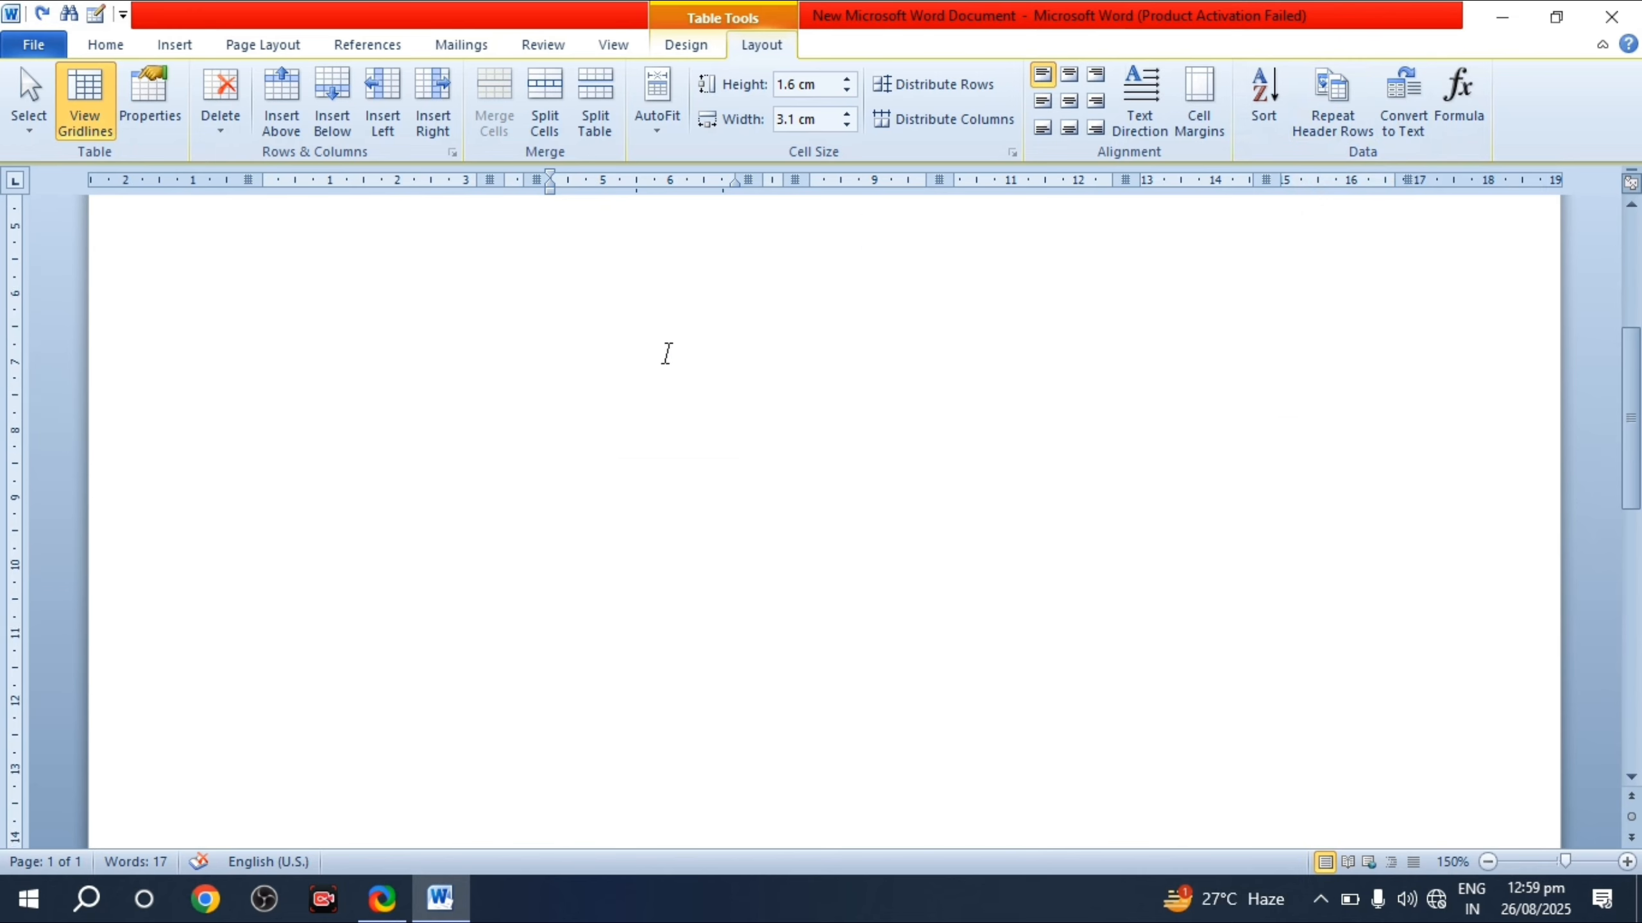
scroll(665, 355, "up", 10)
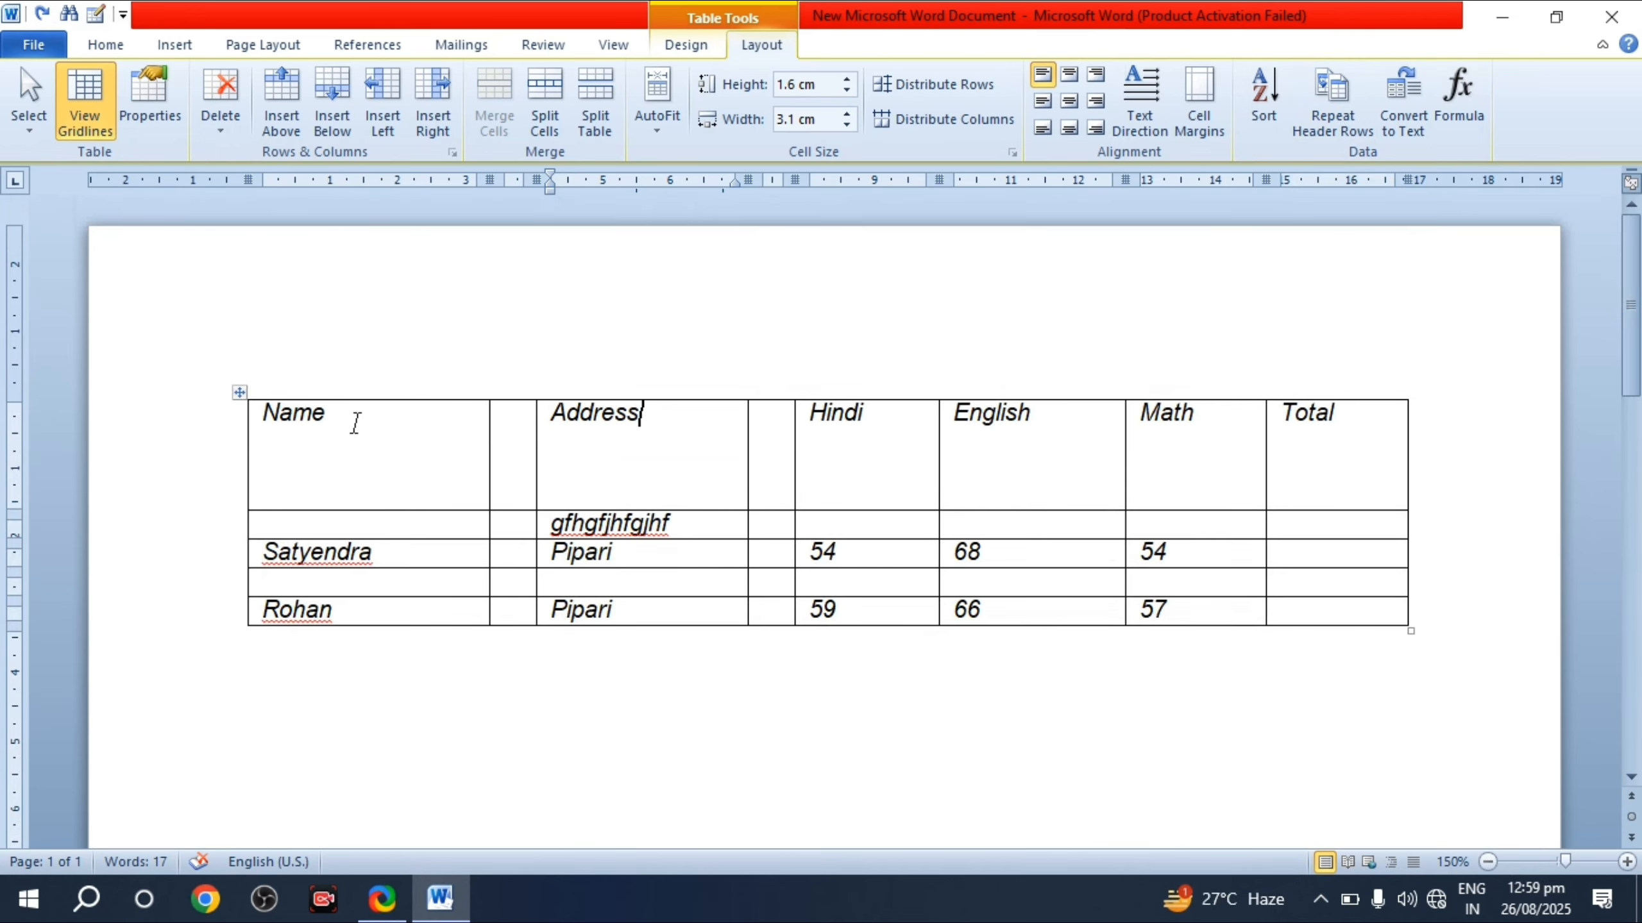
left_click_drag(254, 420, 1283, 458)
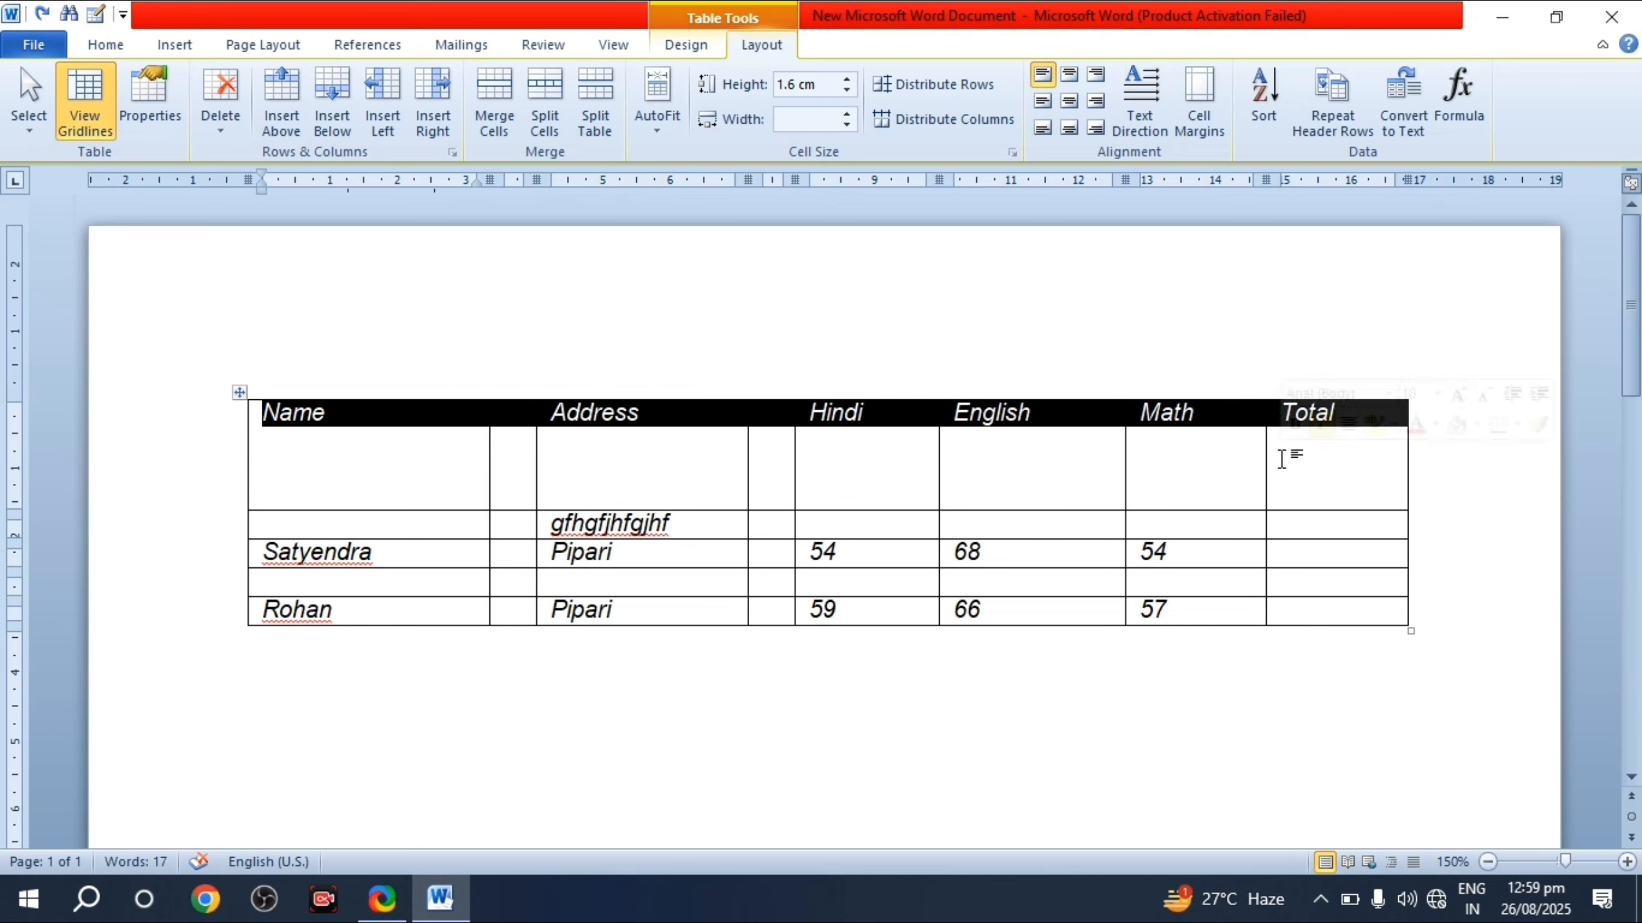
left_click(1344, 122)
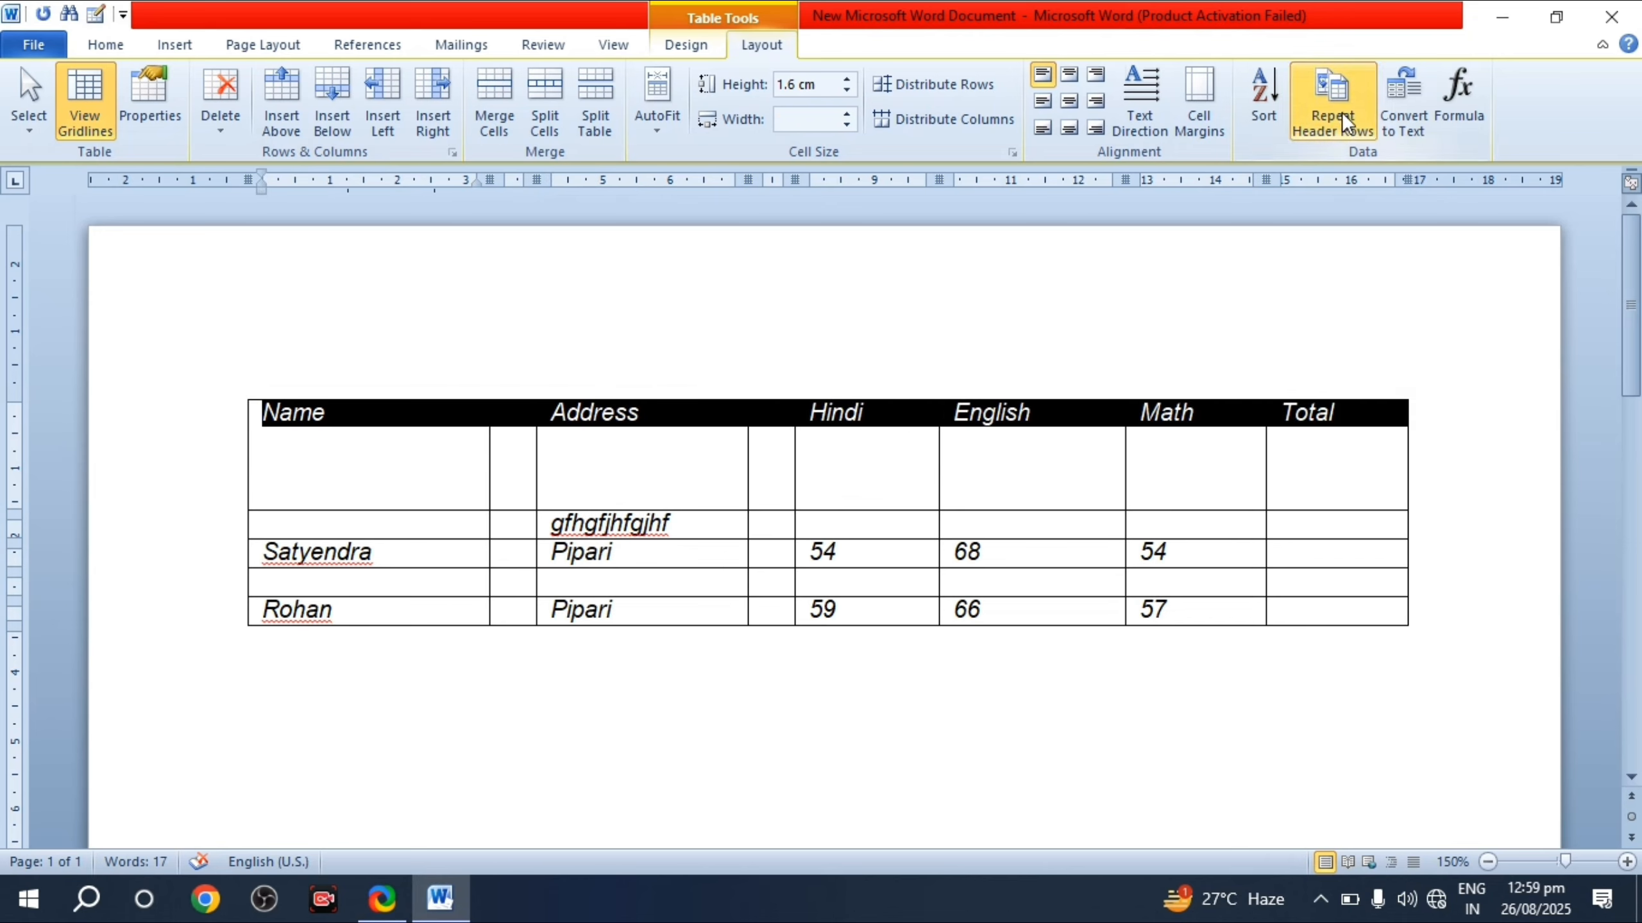
left_click(1280, 609)
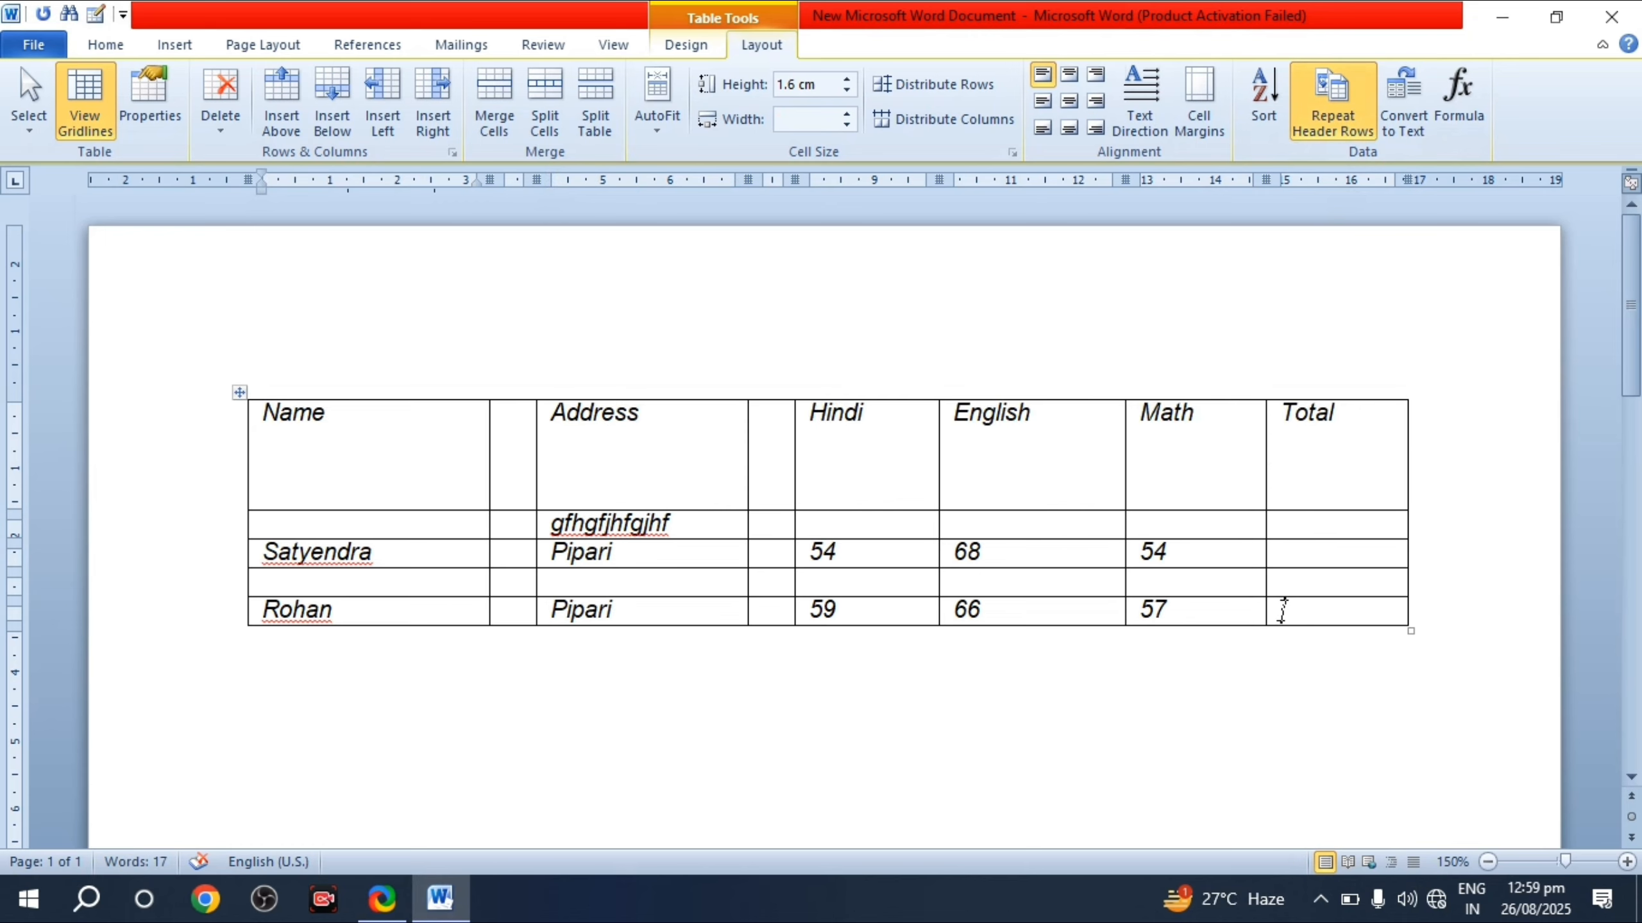
Step: Add blank lines in the last row's Total cell until the table extends onto a third page
scroll(1270, 616, "down", 4)
scroll(1271, 616, "up", 3)
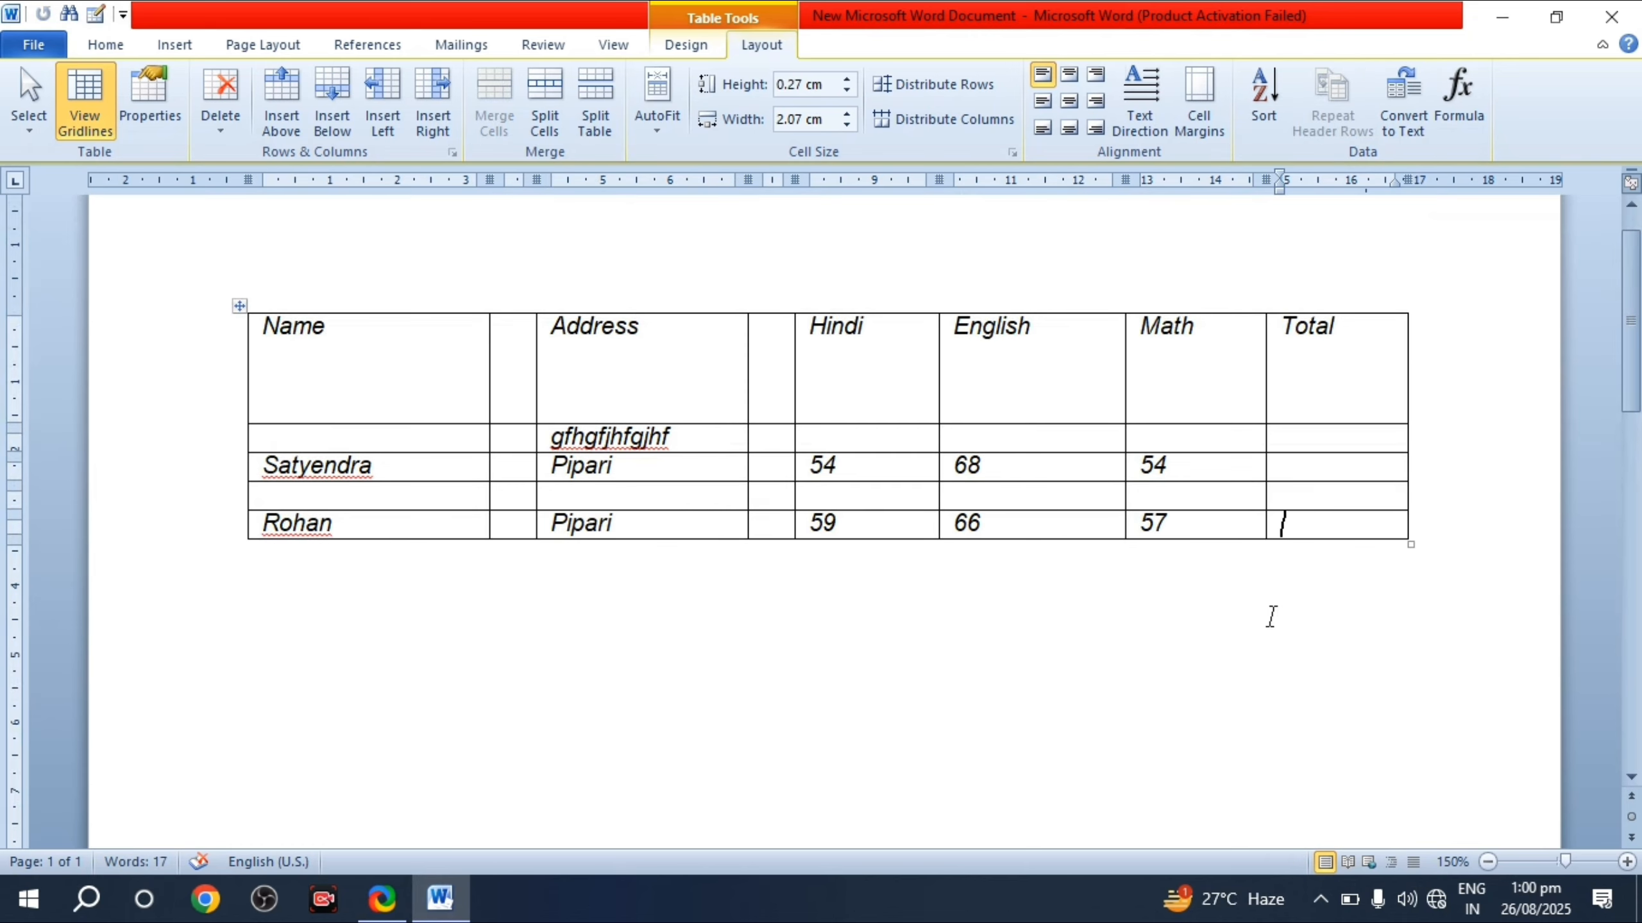
key("Return")
key("Return")
key("Return")
key("Return")
key("Return")
key("Return")
key("Return")
key("Return")
key("Return")
key("Return")
key("Return")
key("Return")
key("Return")
key("Return")
key("Return")
key("Return")
key("Return")
key("Return")
key("Return")
key("Return")
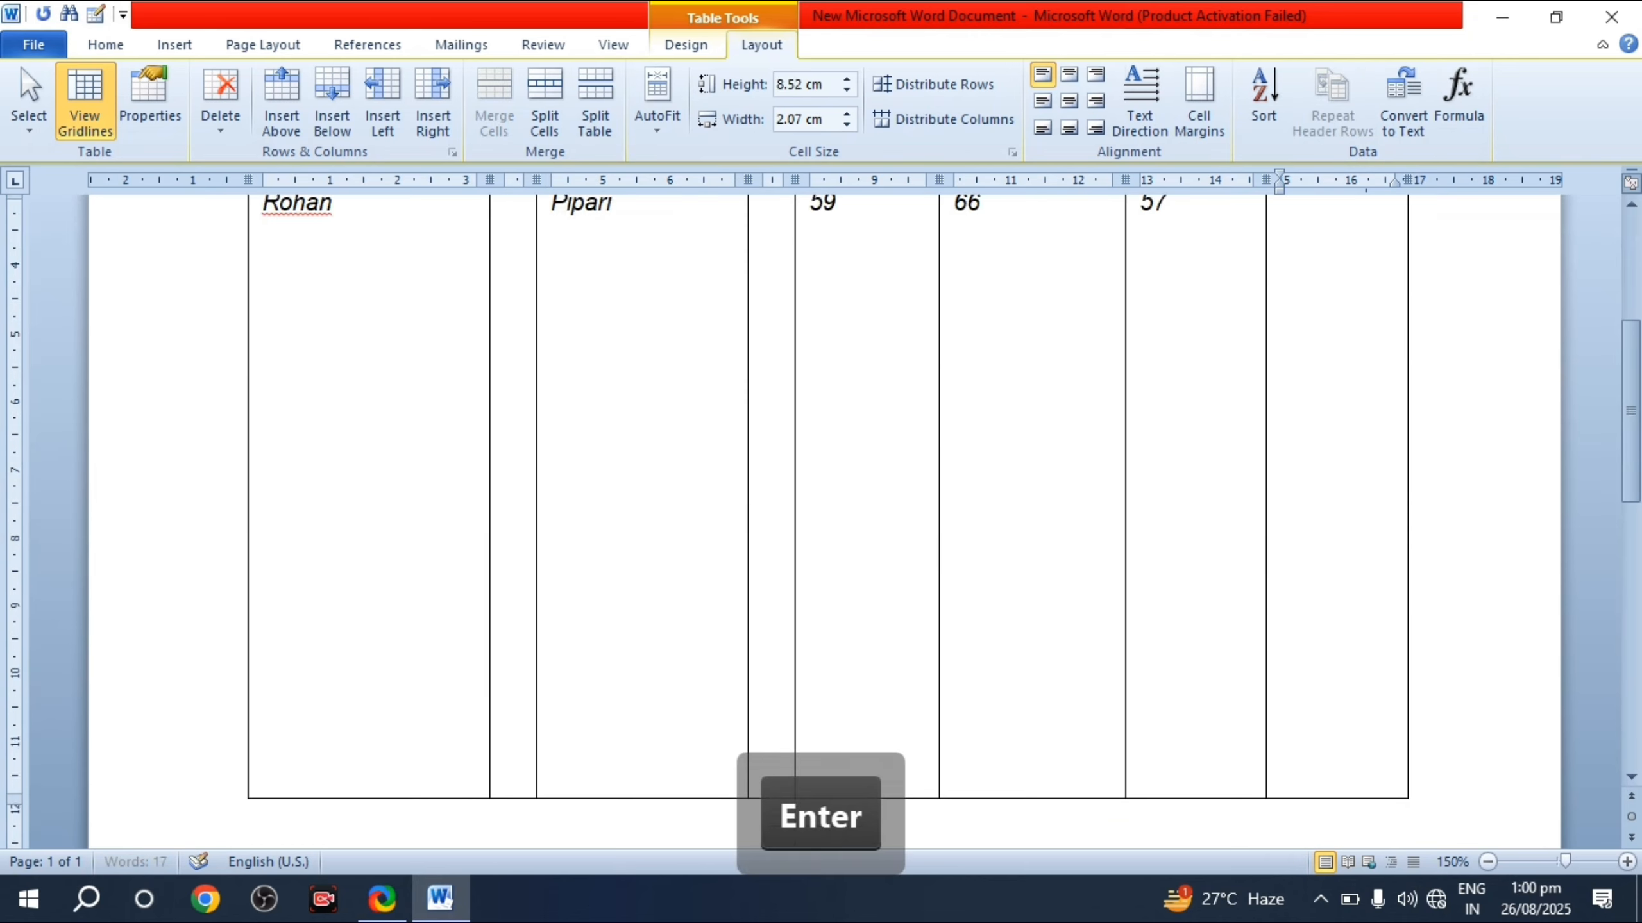
key("Return")
key("Return")
key("Return")
key("Return")
key("Return")
key("Return")
key("Return")
key("Return")
key("Return")
key("Return")
key("Return")
key("Return")
key("Return")
key("Return")
key("Return")
key("Return")
key("Return")
key("Return")
key("Return")
key("Return")
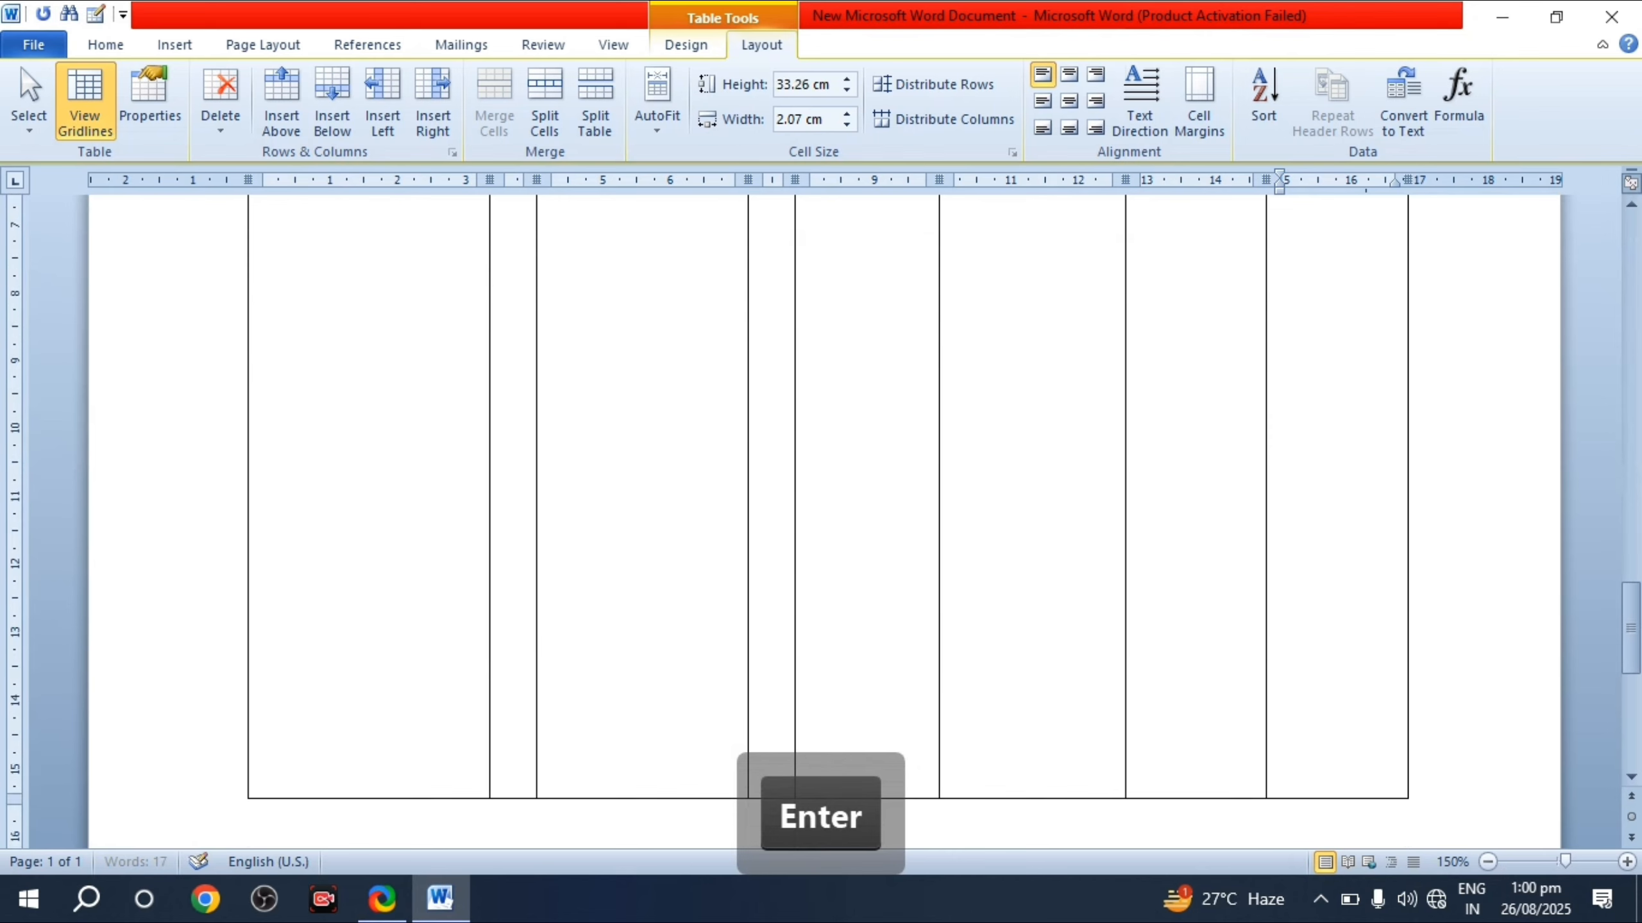
key("Return")
key("Return")
key("Return")
key("Return")
key("Return")
key("Return")
key("Return")
key("Return")
key("Return")
key("Return")
key("Return")
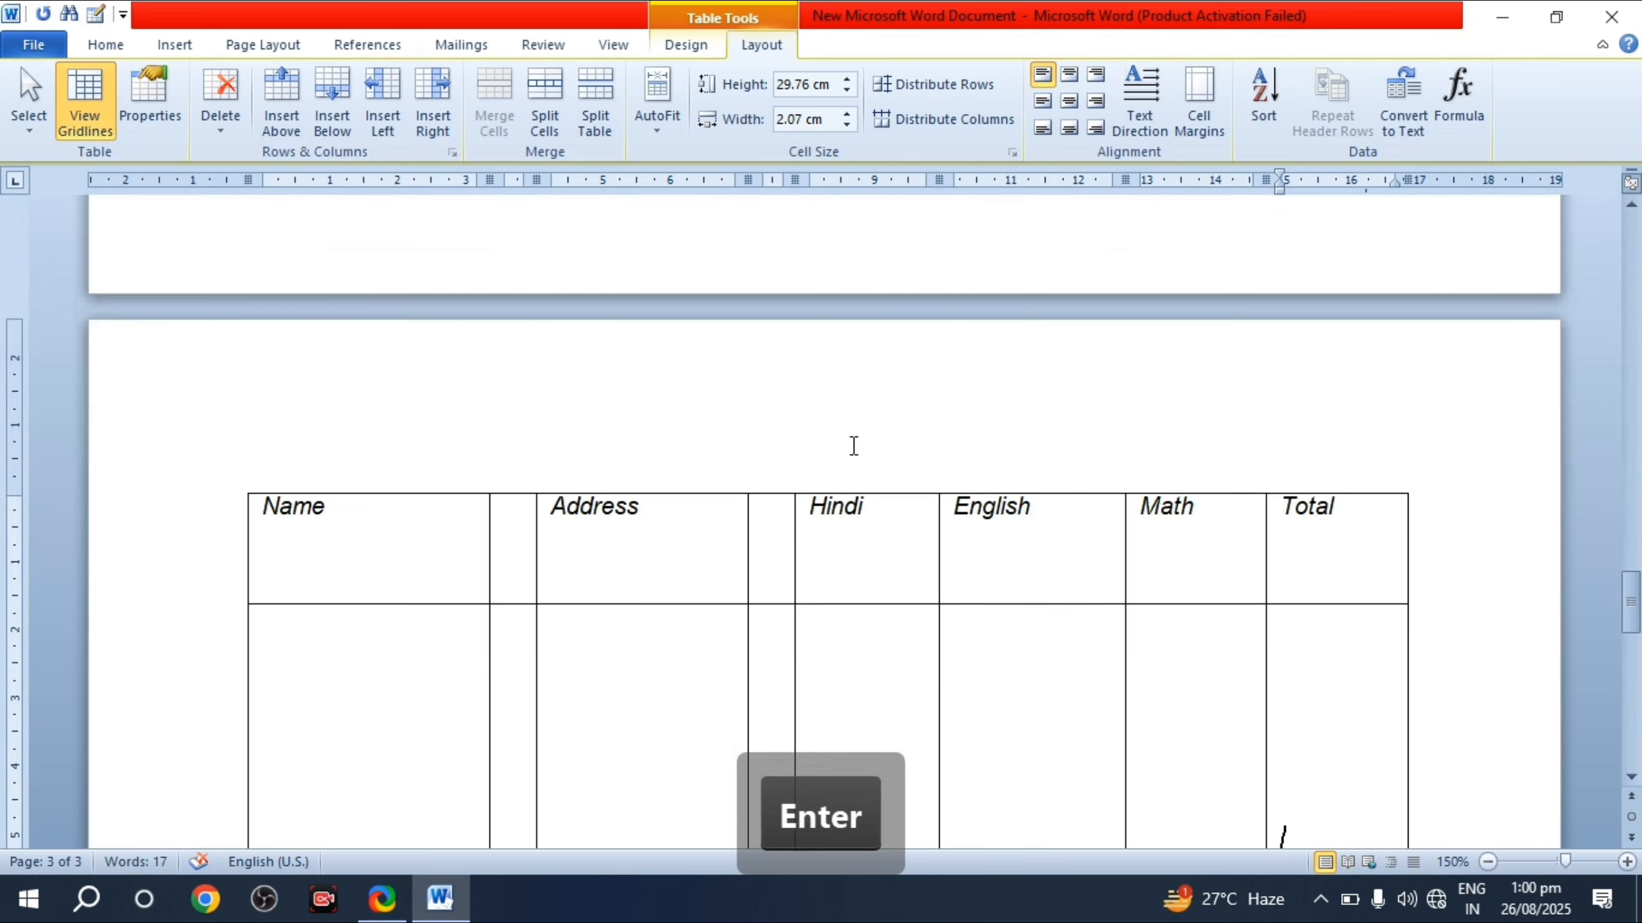
Step: Check the repeated header row across the pages, and undo the added blank lines and the header repetition
scroll(933, 536, "up", 20)
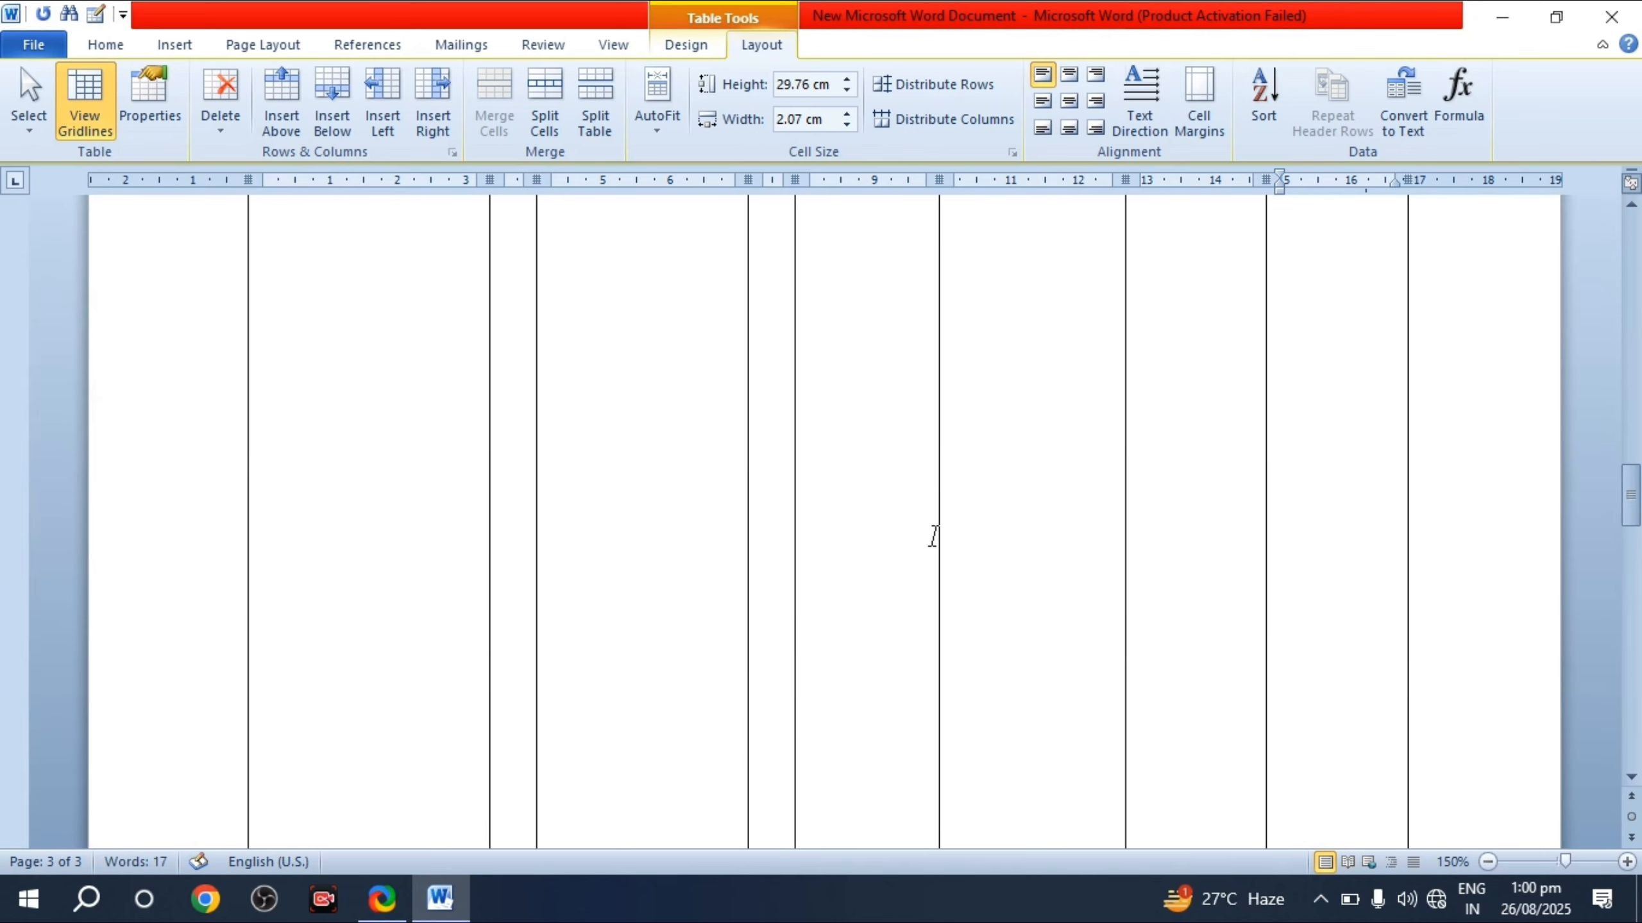
scroll(933, 536, "down", 5)
key("ctrl+z")
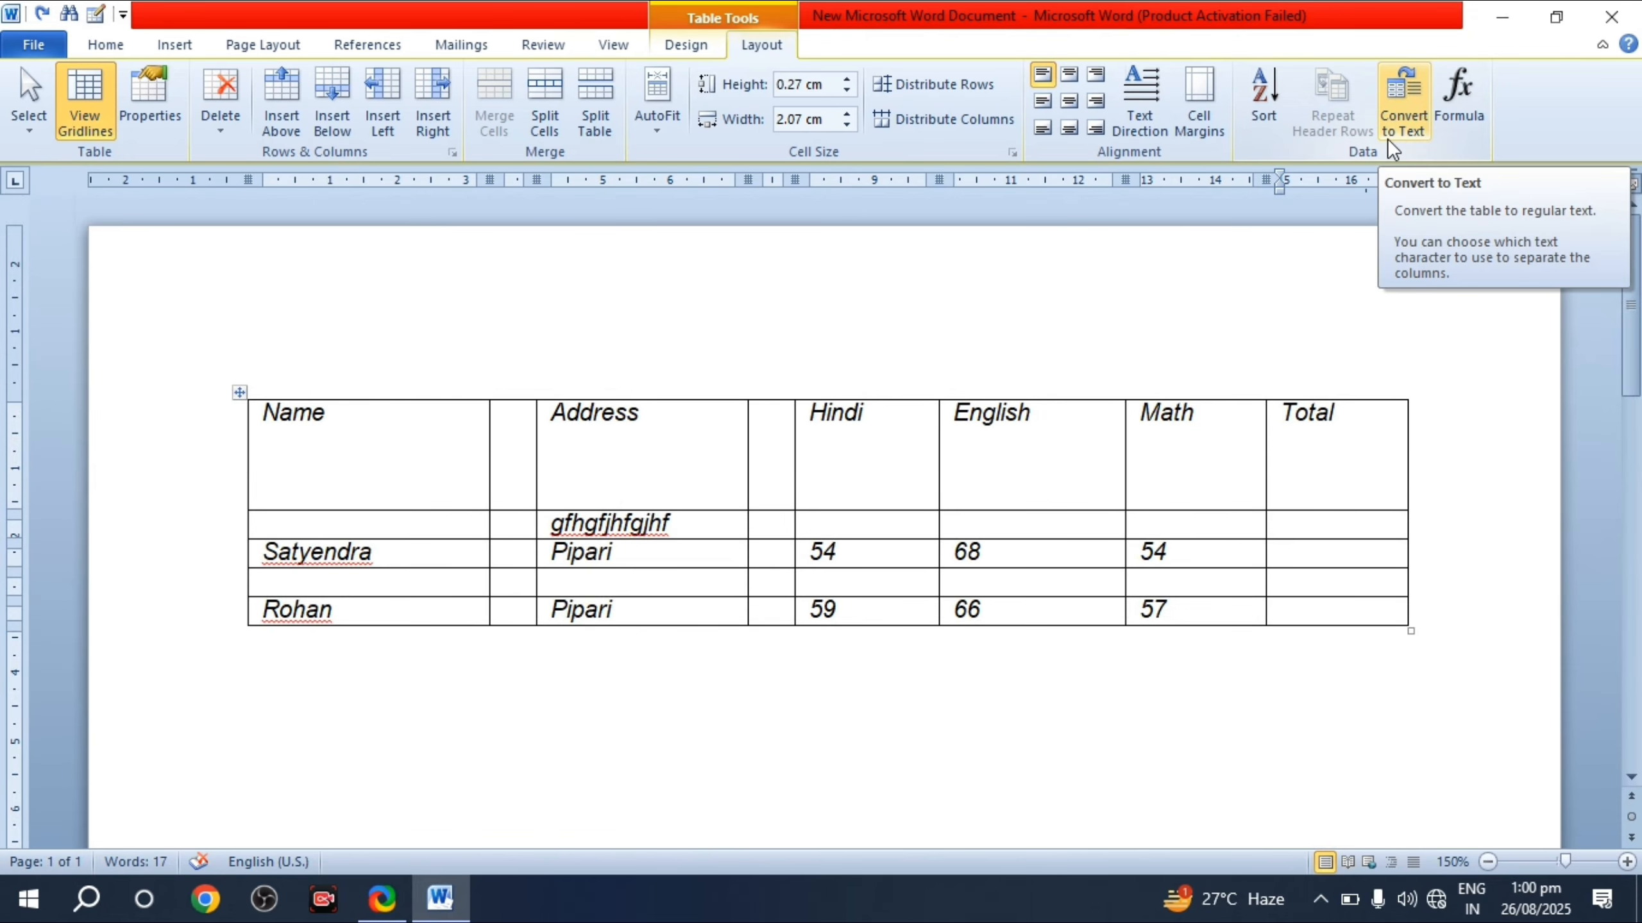
Step: Convert the whole table to text, separating the columns with tabs
left_click(240, 392)
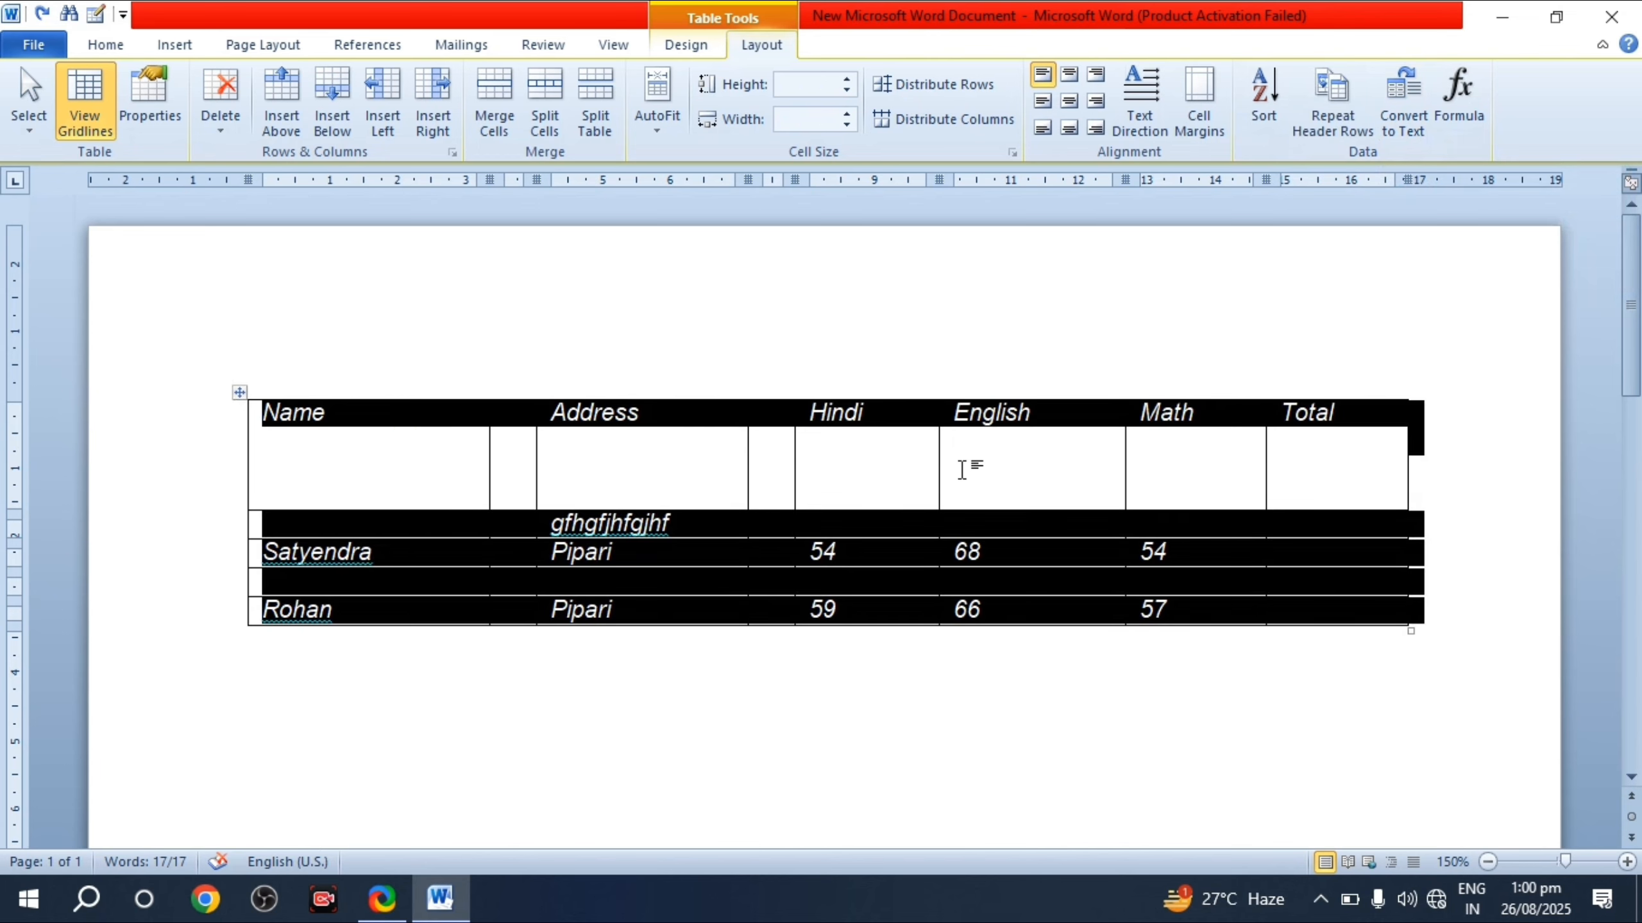
left_click(1402, 117)
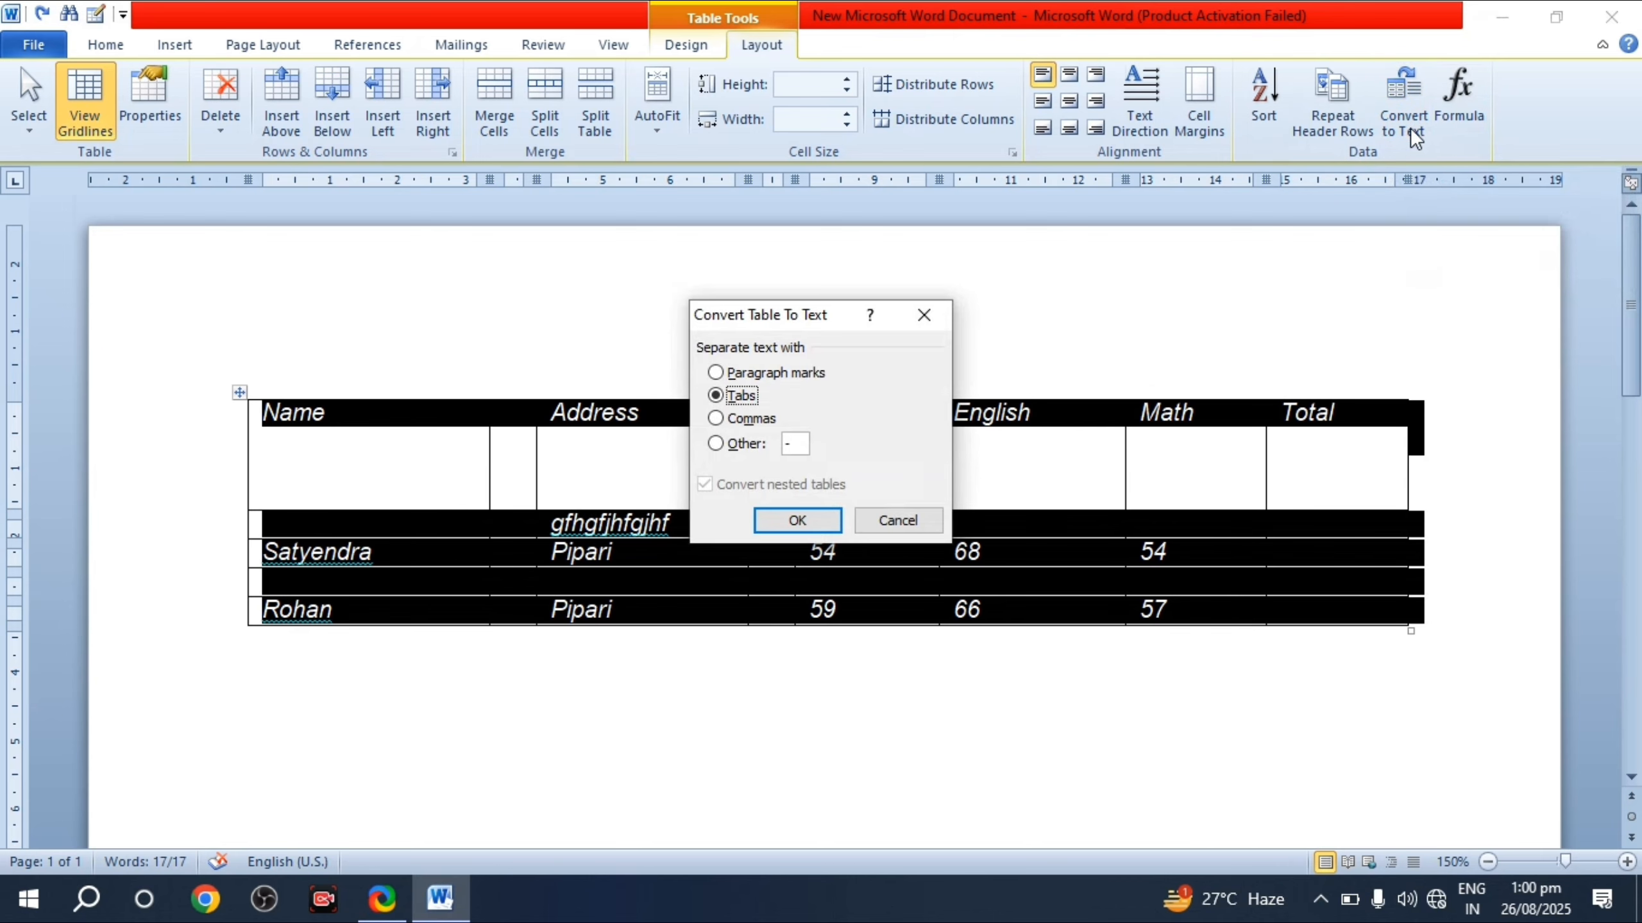
left_click(798, 520)
Step: Change the first student's English mark to 65 in the converted text
left_click(810, 524)
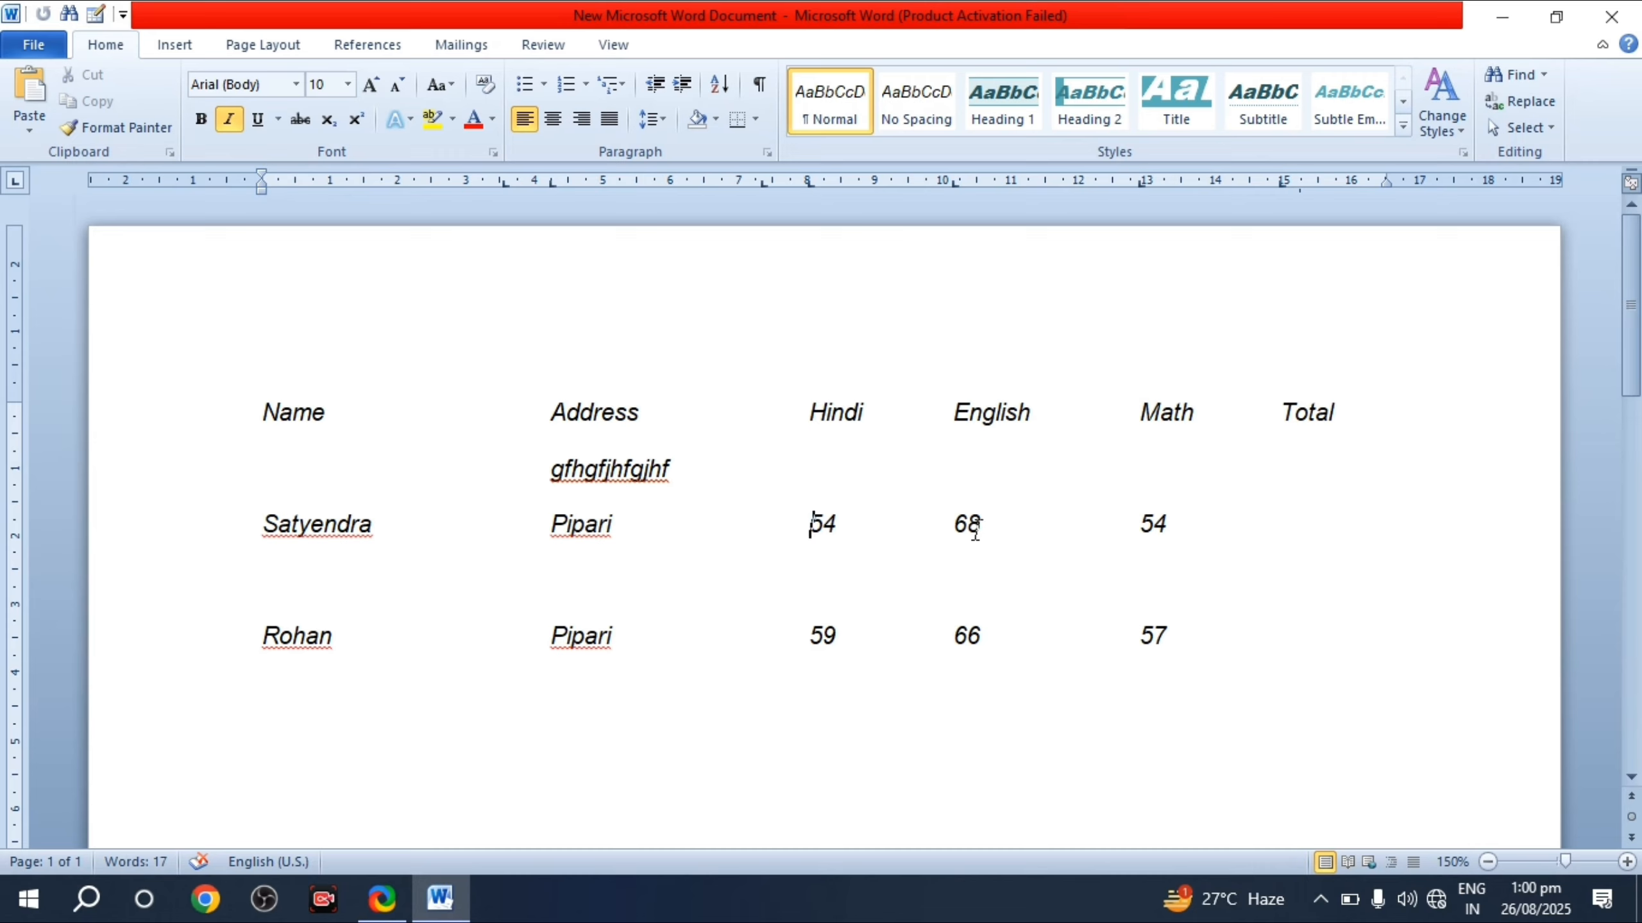
key("BackSpace")
type("5")
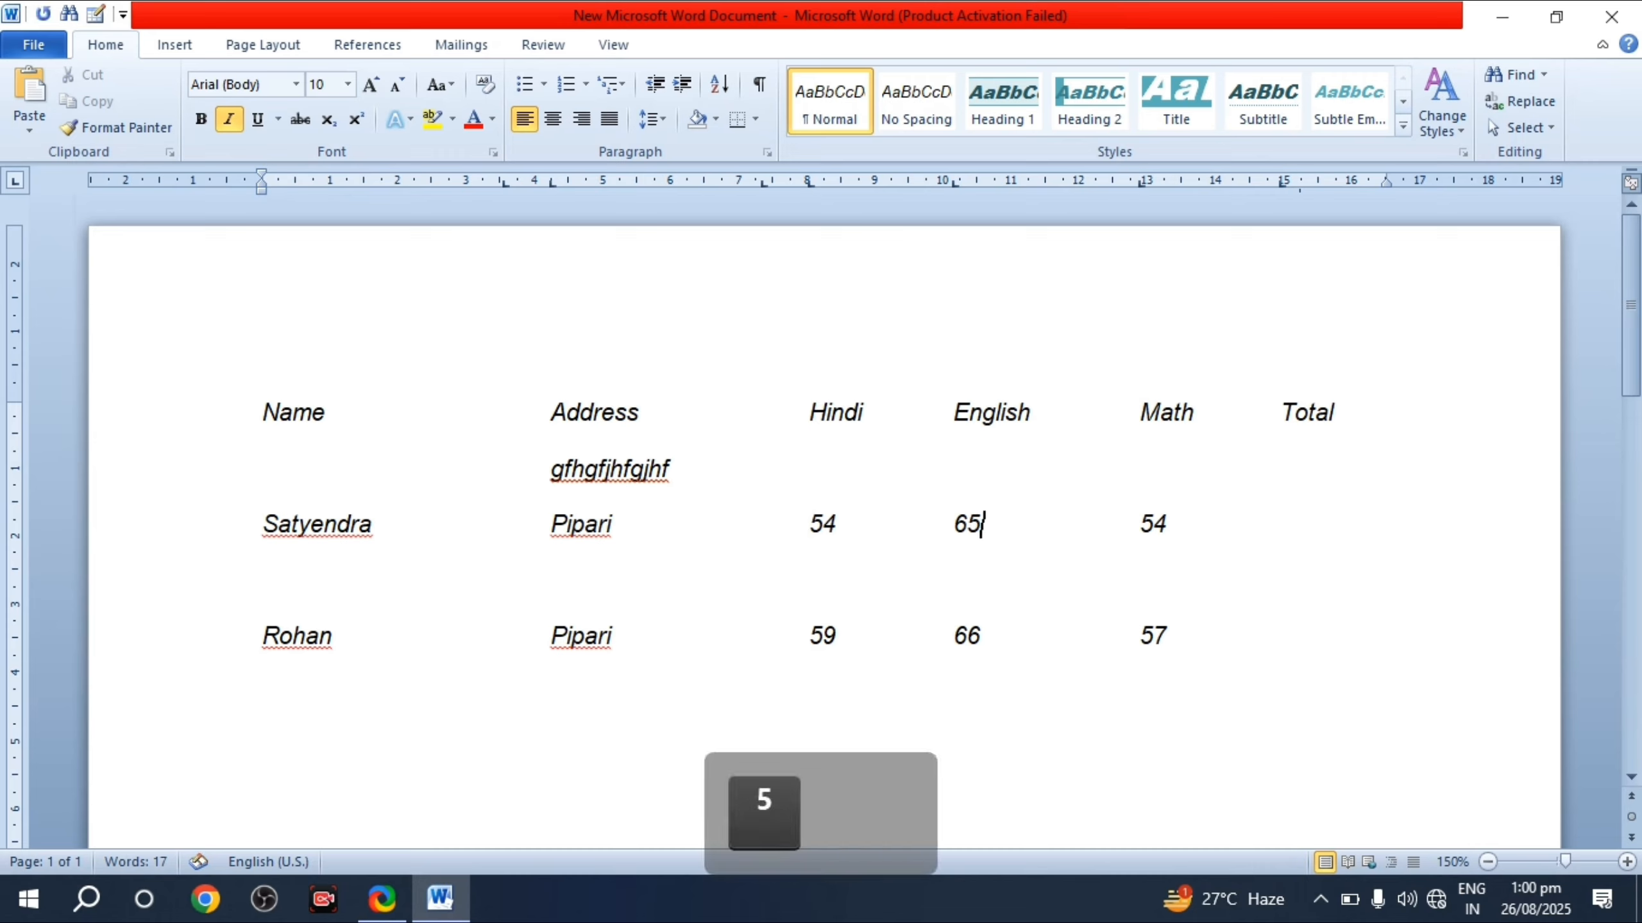
left_click(891, 641)
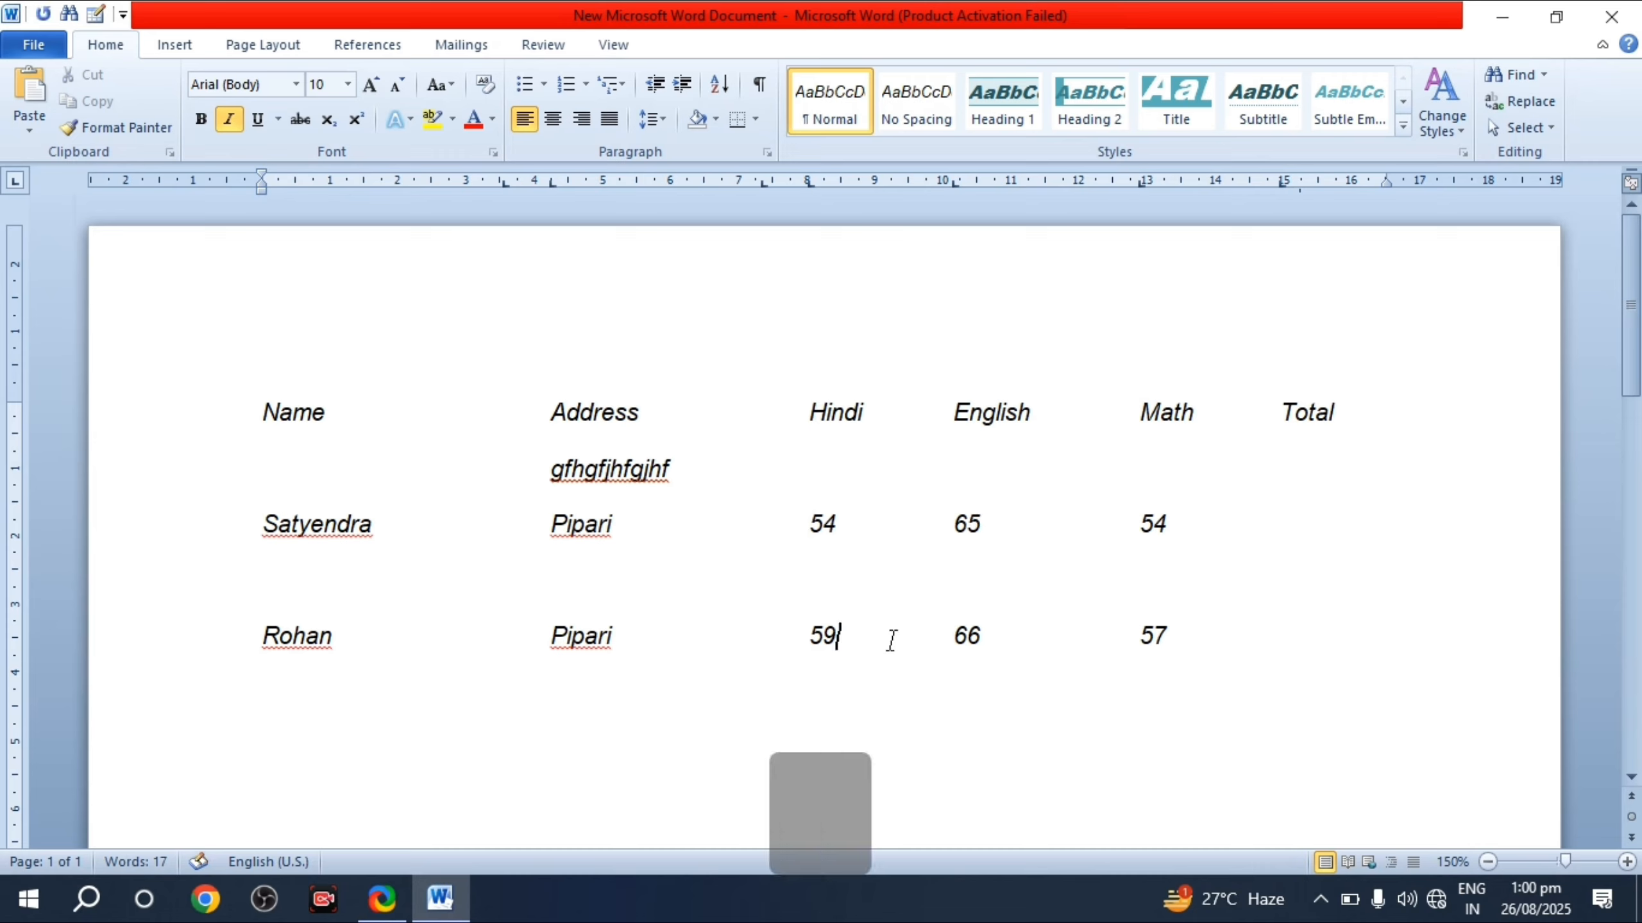
Step: Undo the English mark change and the table-to-text conversion
key("ctrl+z")
key("ctrl+z")
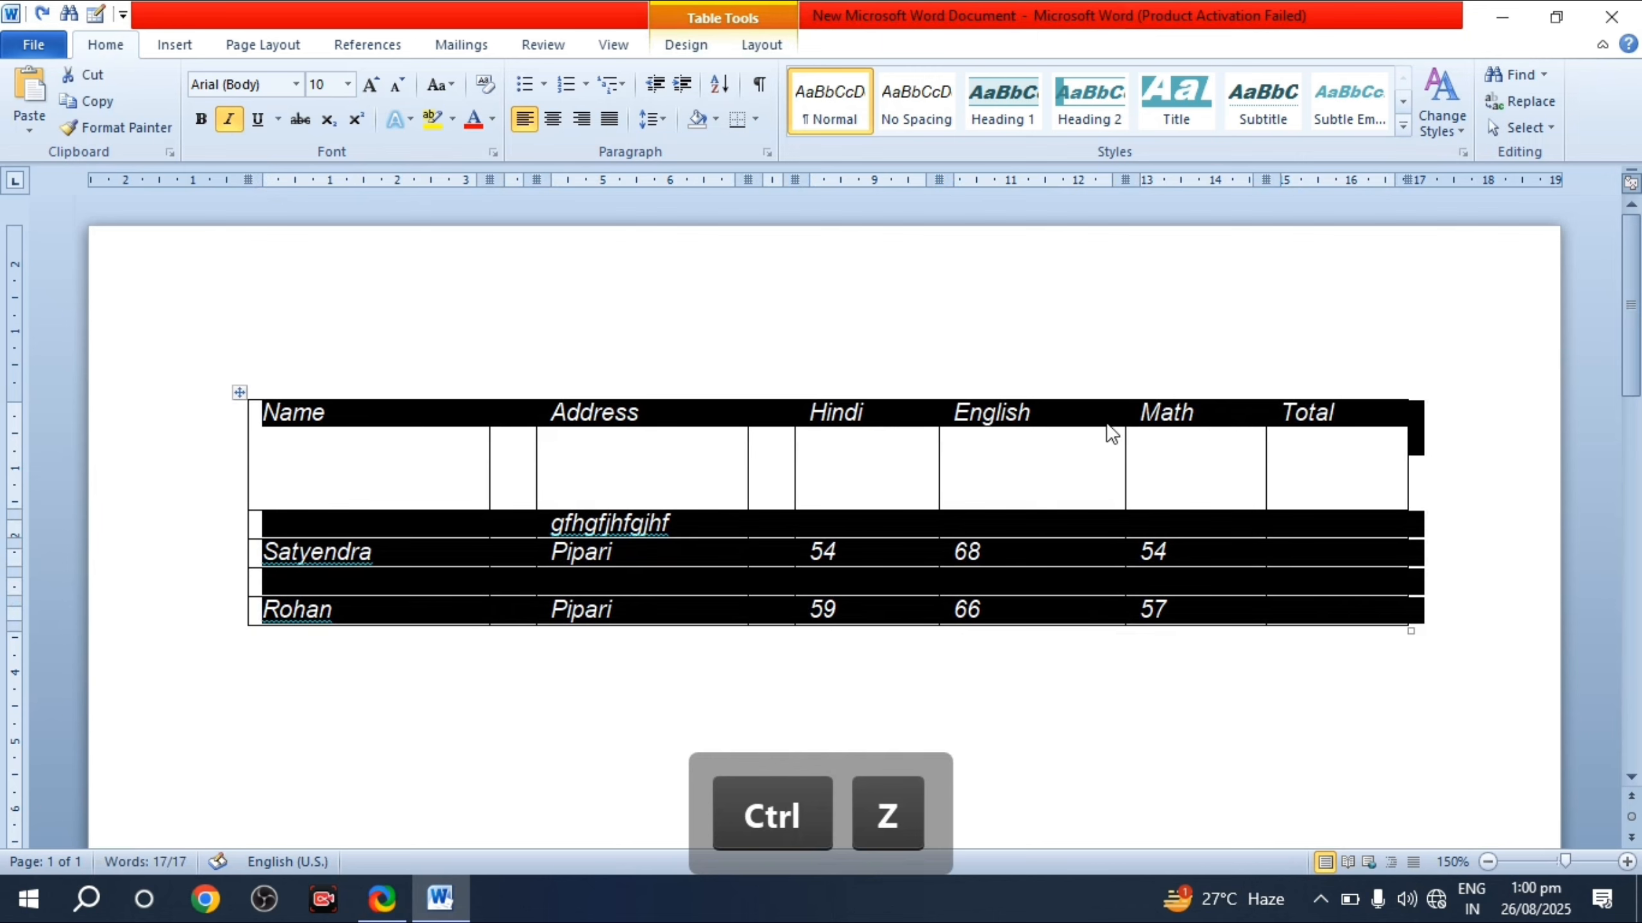
left_click(1290, 514)
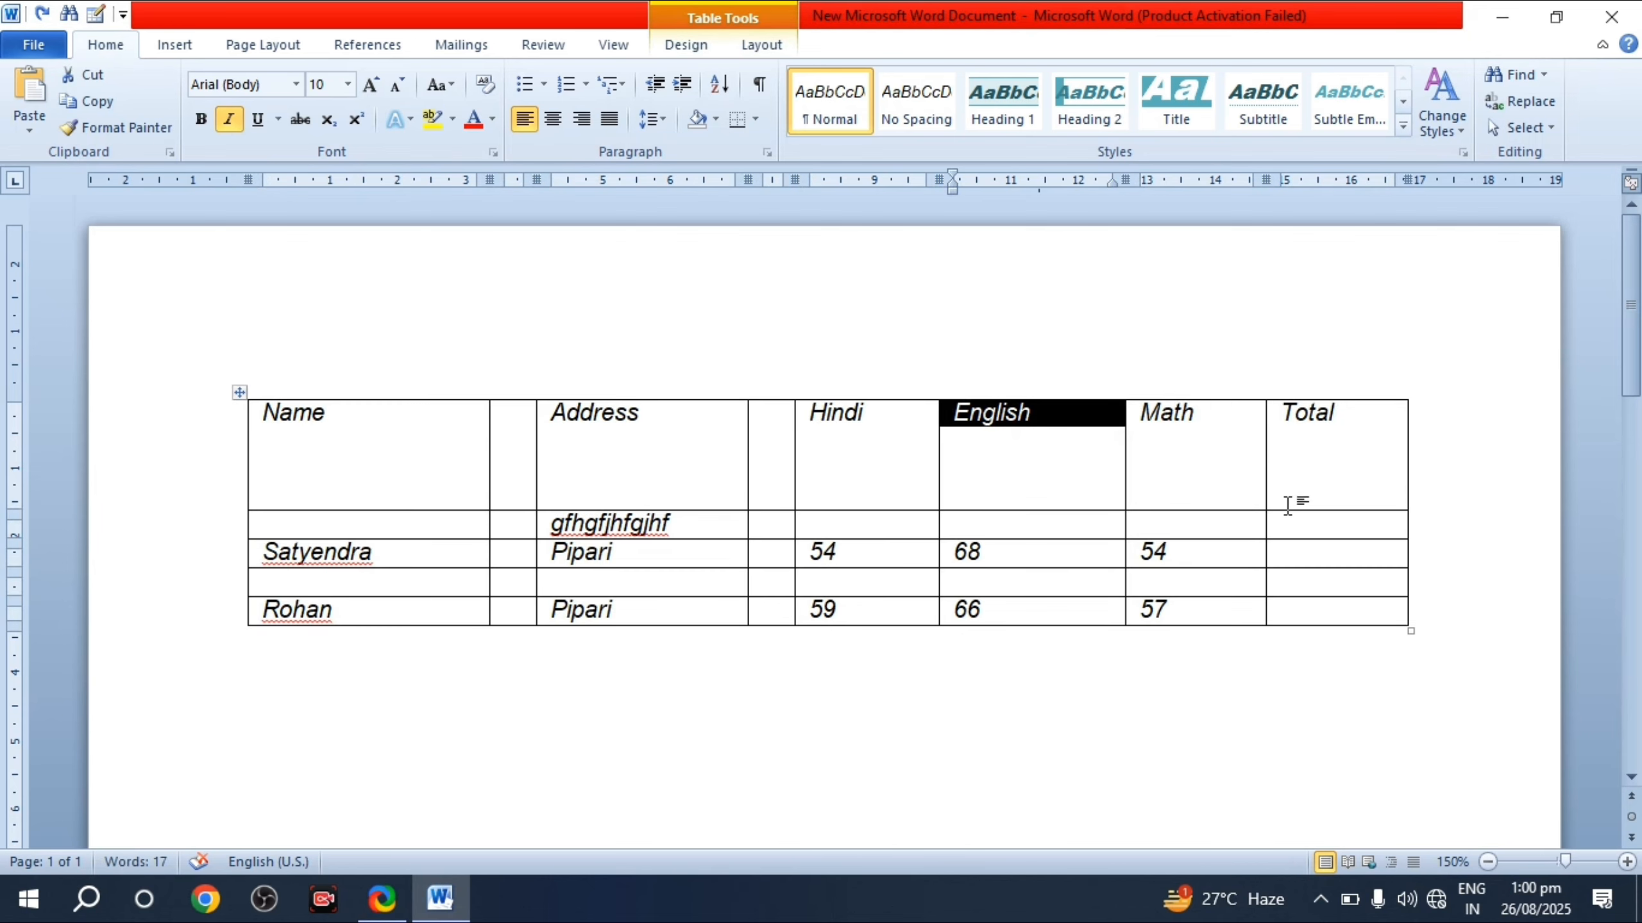
scroll(1308, 473, "down", 1)
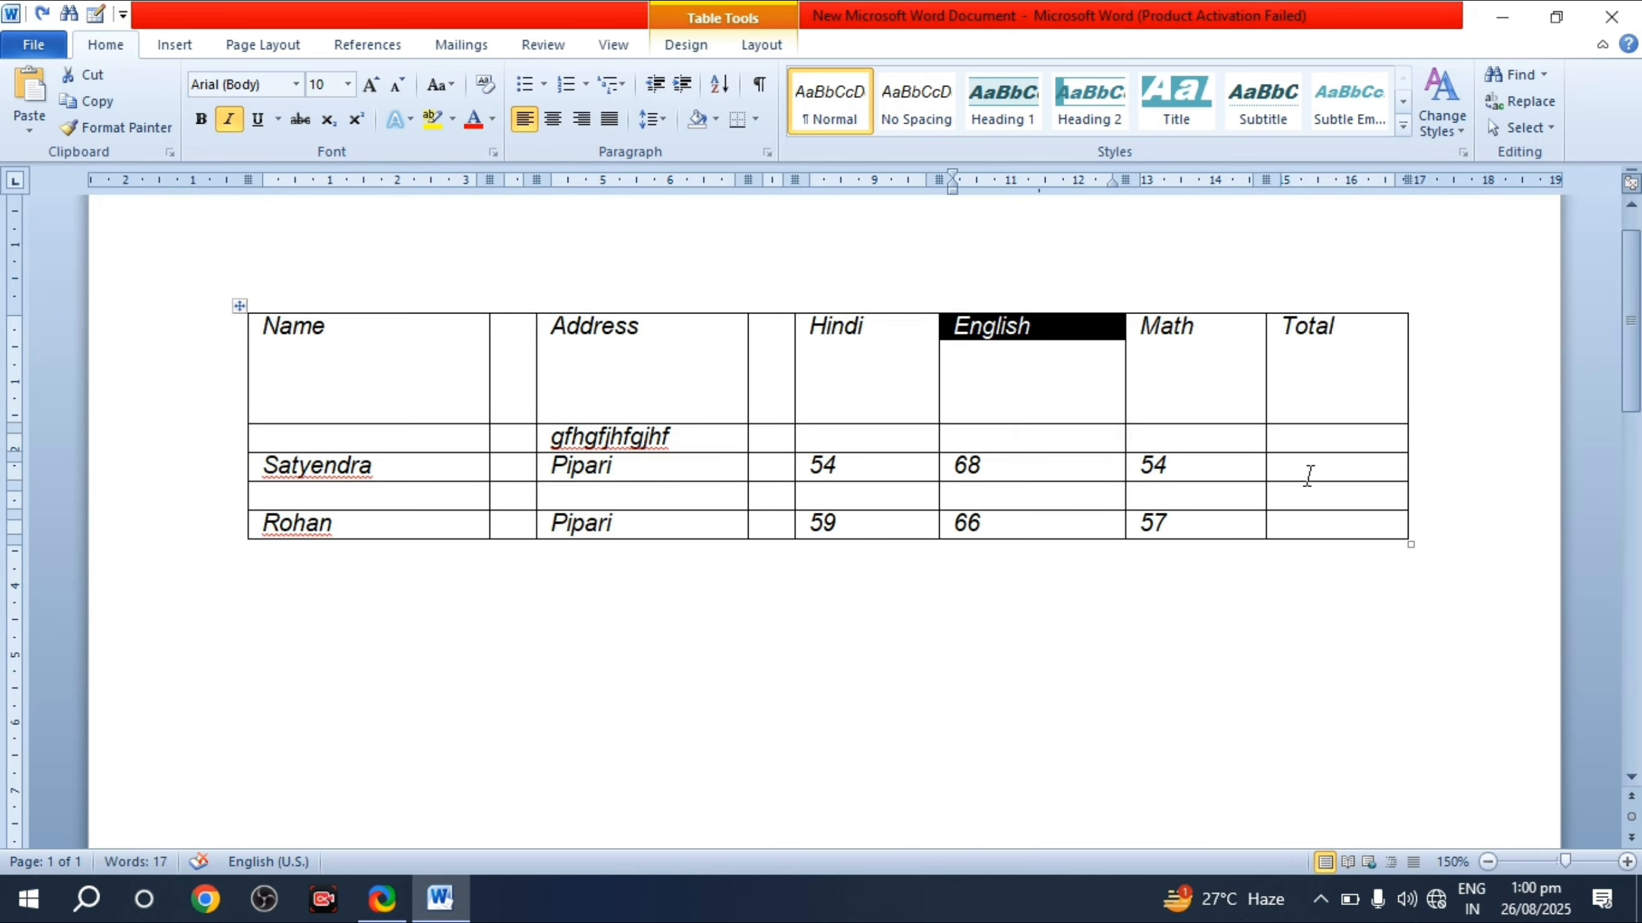
left_click(777, 37)
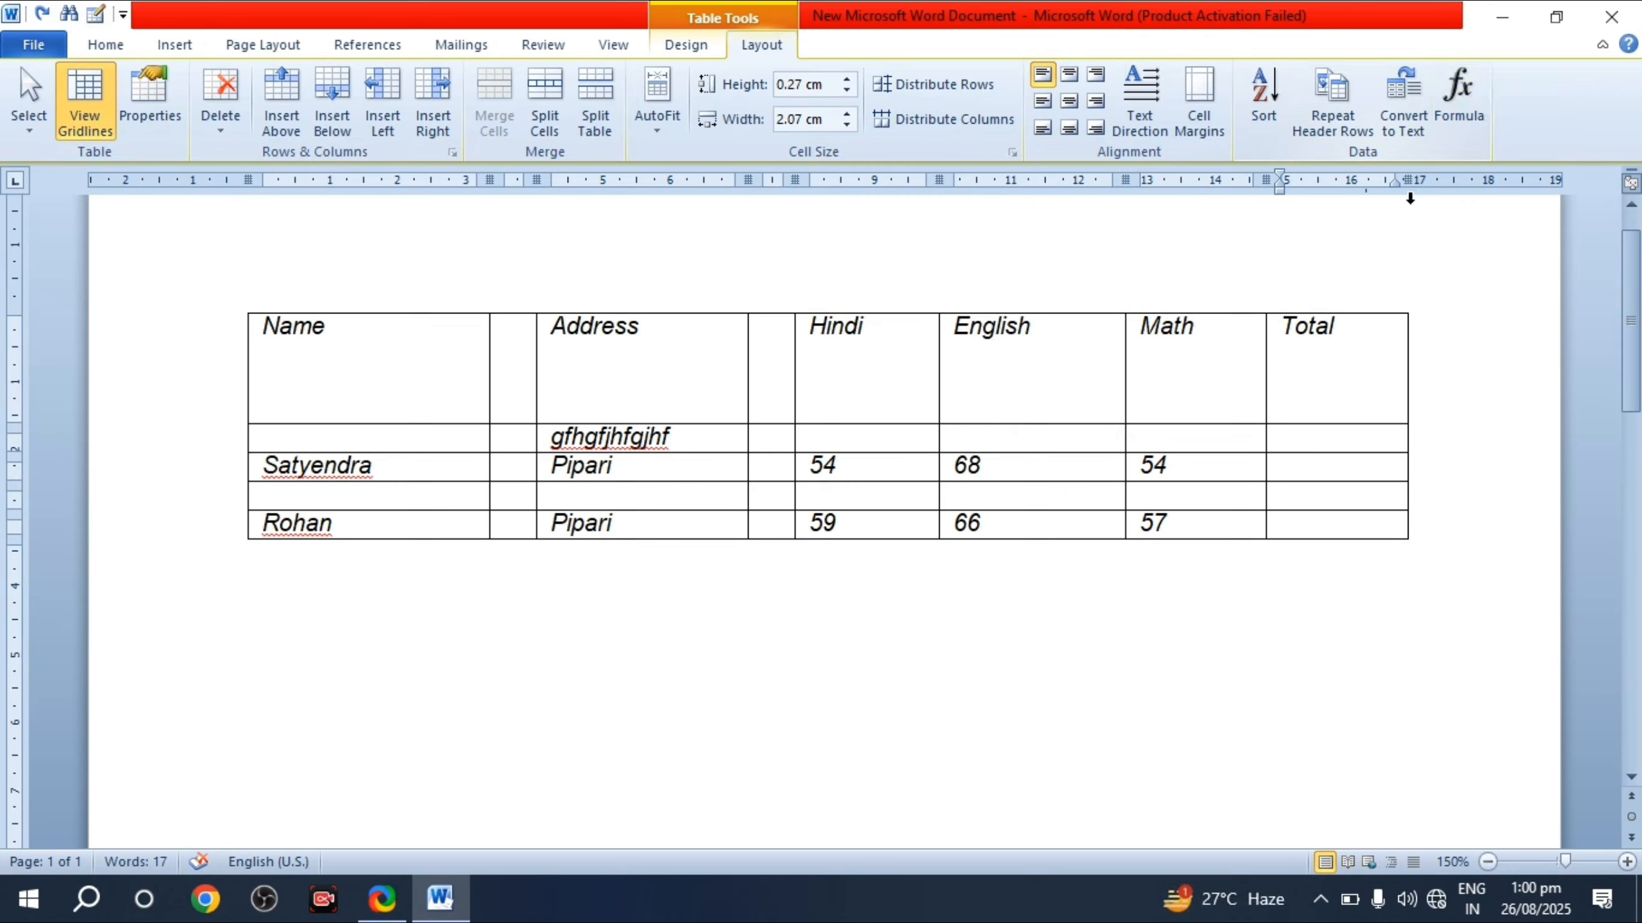
left_click(1313, 446)
left_click(1281, 474)
left_click(1457, 97)
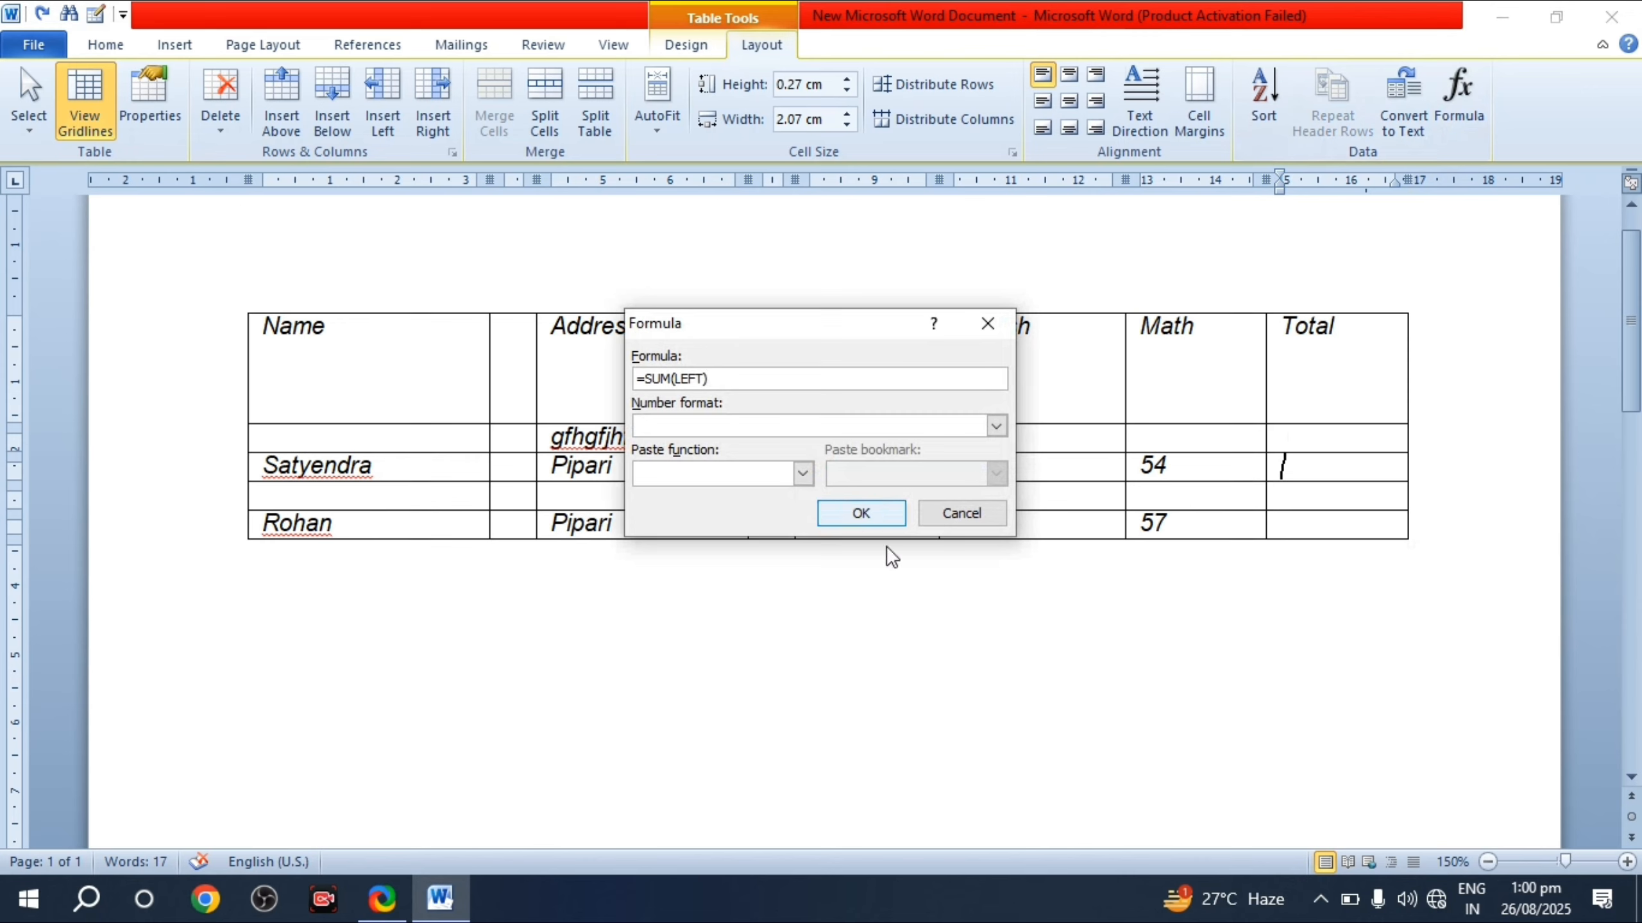
left_click(985, 322)
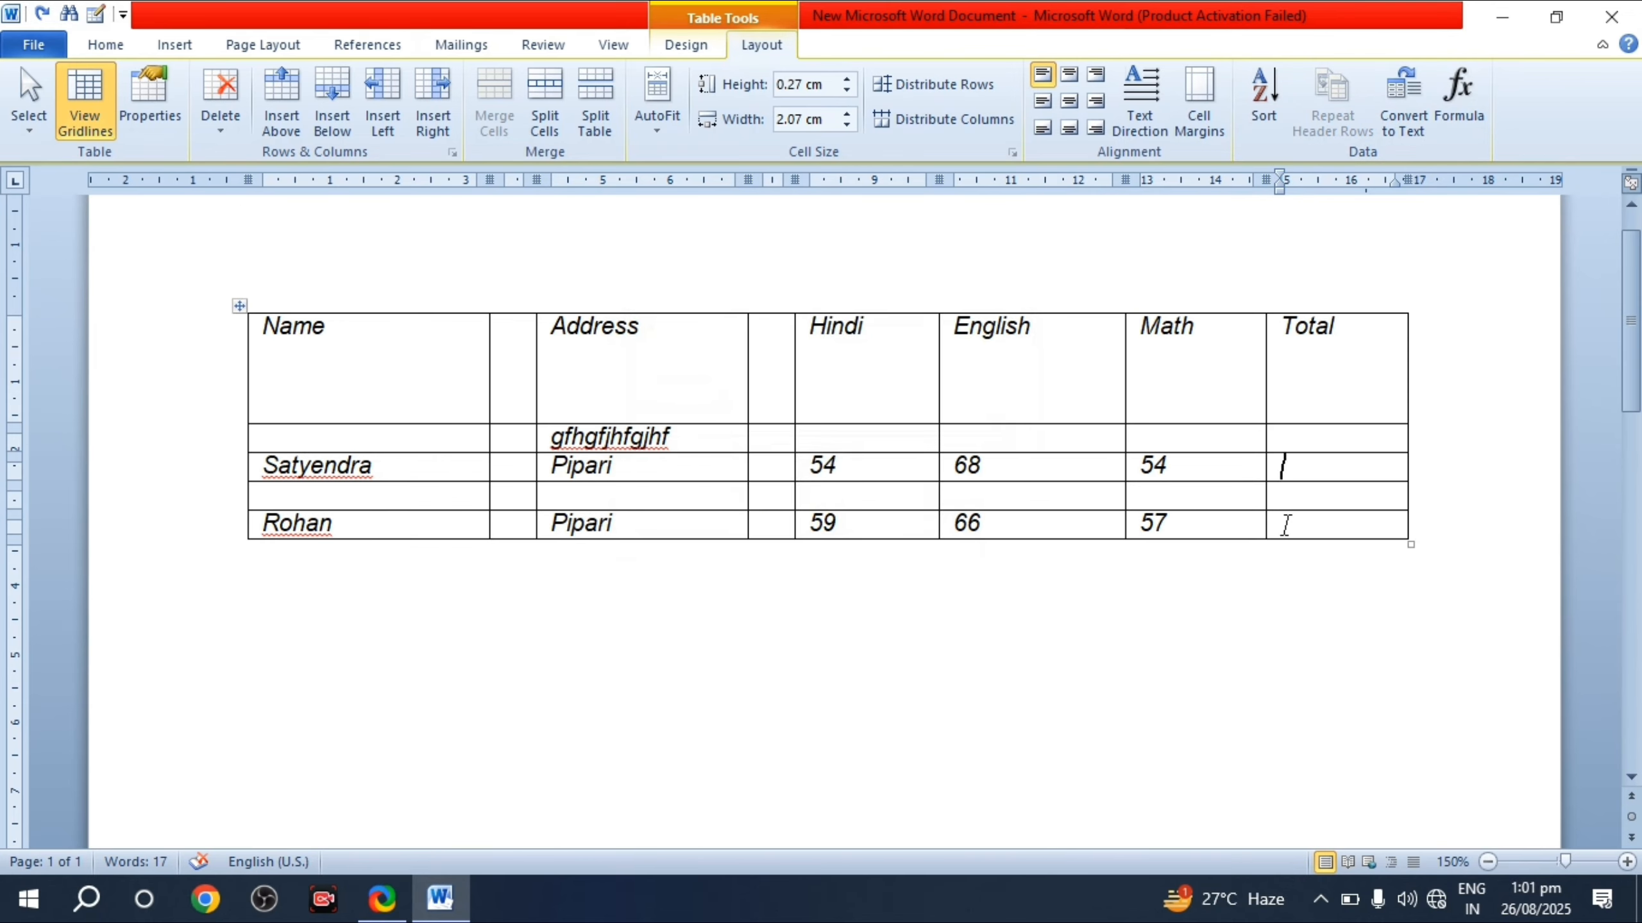
Step: Calculate the Total for the second student's row, then the first student's row, with the formula =SUM(LEFT)
left_click(1458, 118)
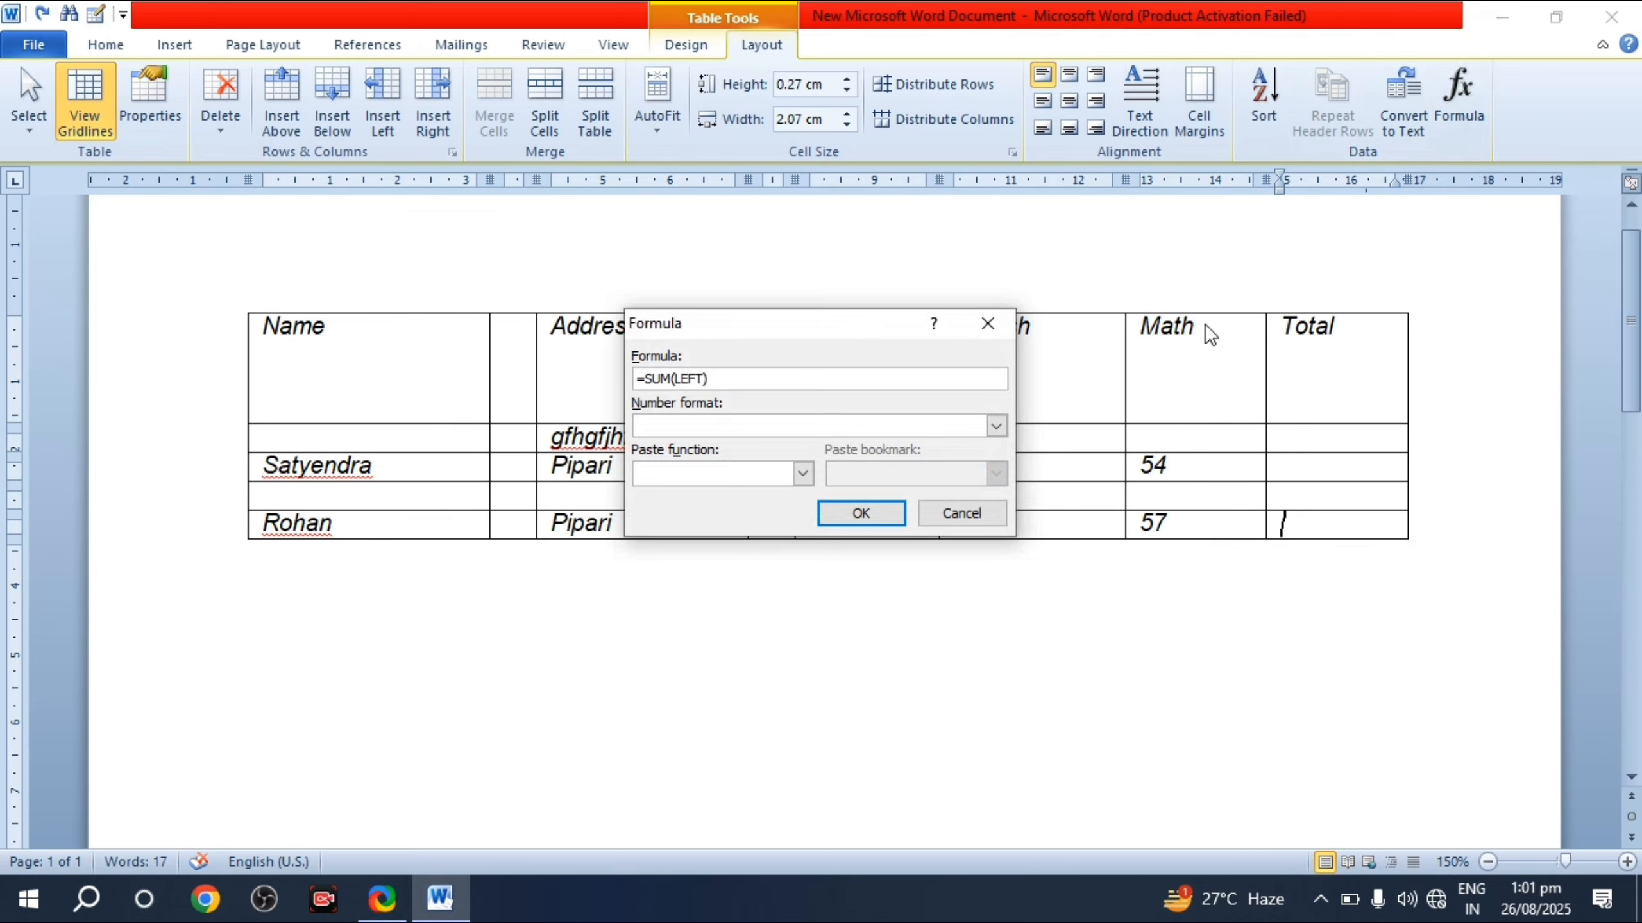
left_click(861, 518)
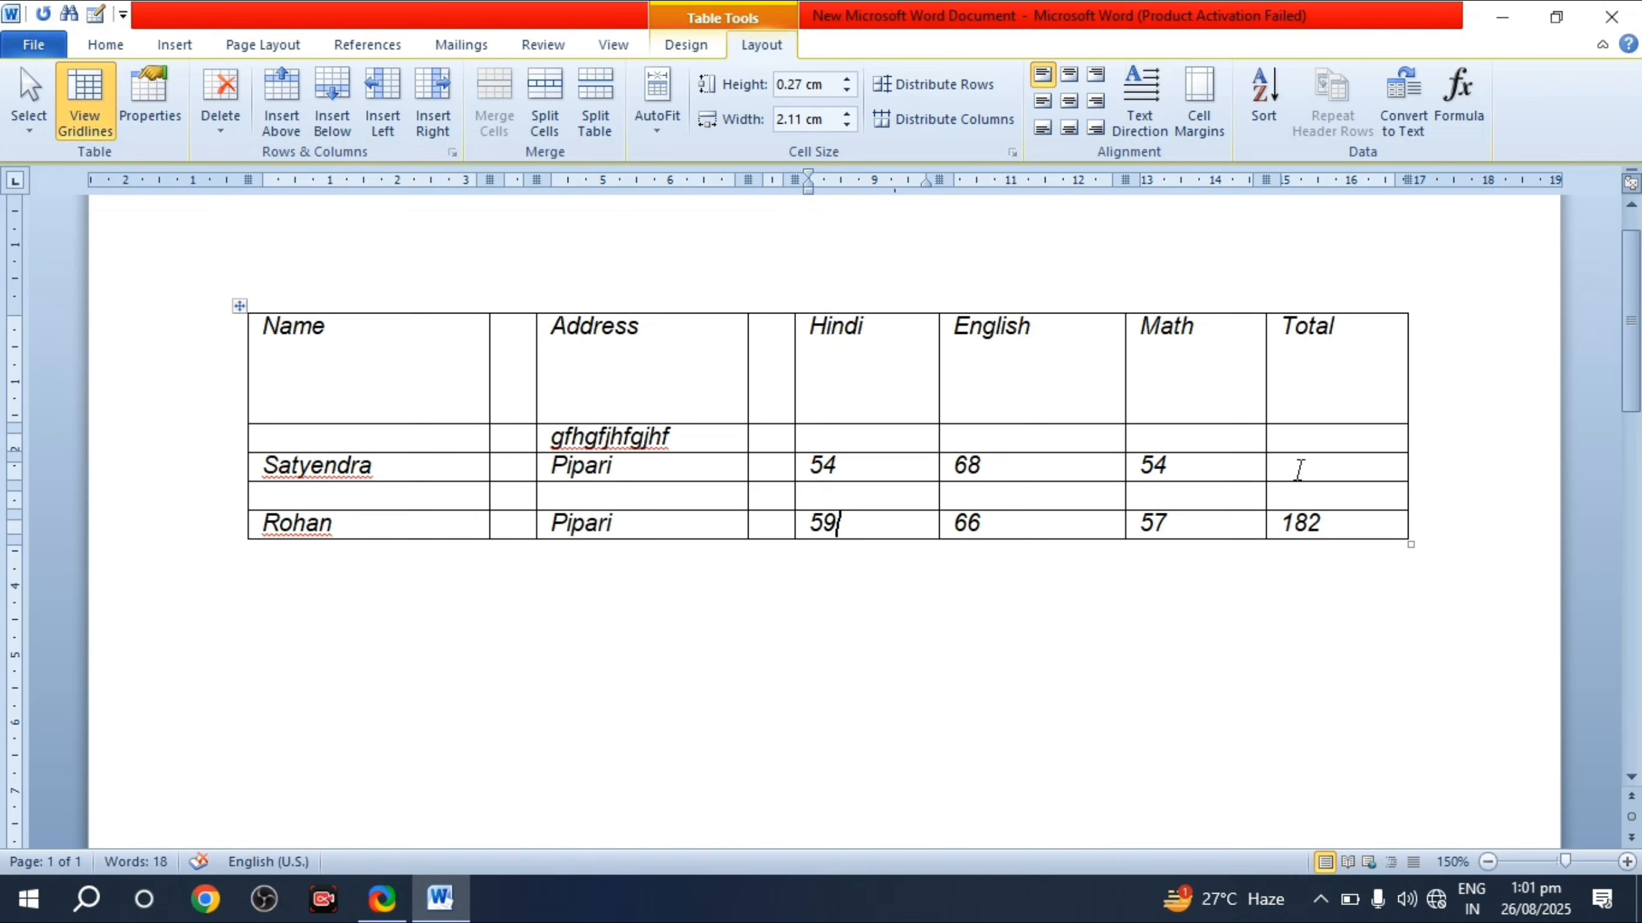
left_click(1299, 470)
left_click(1458, 97)
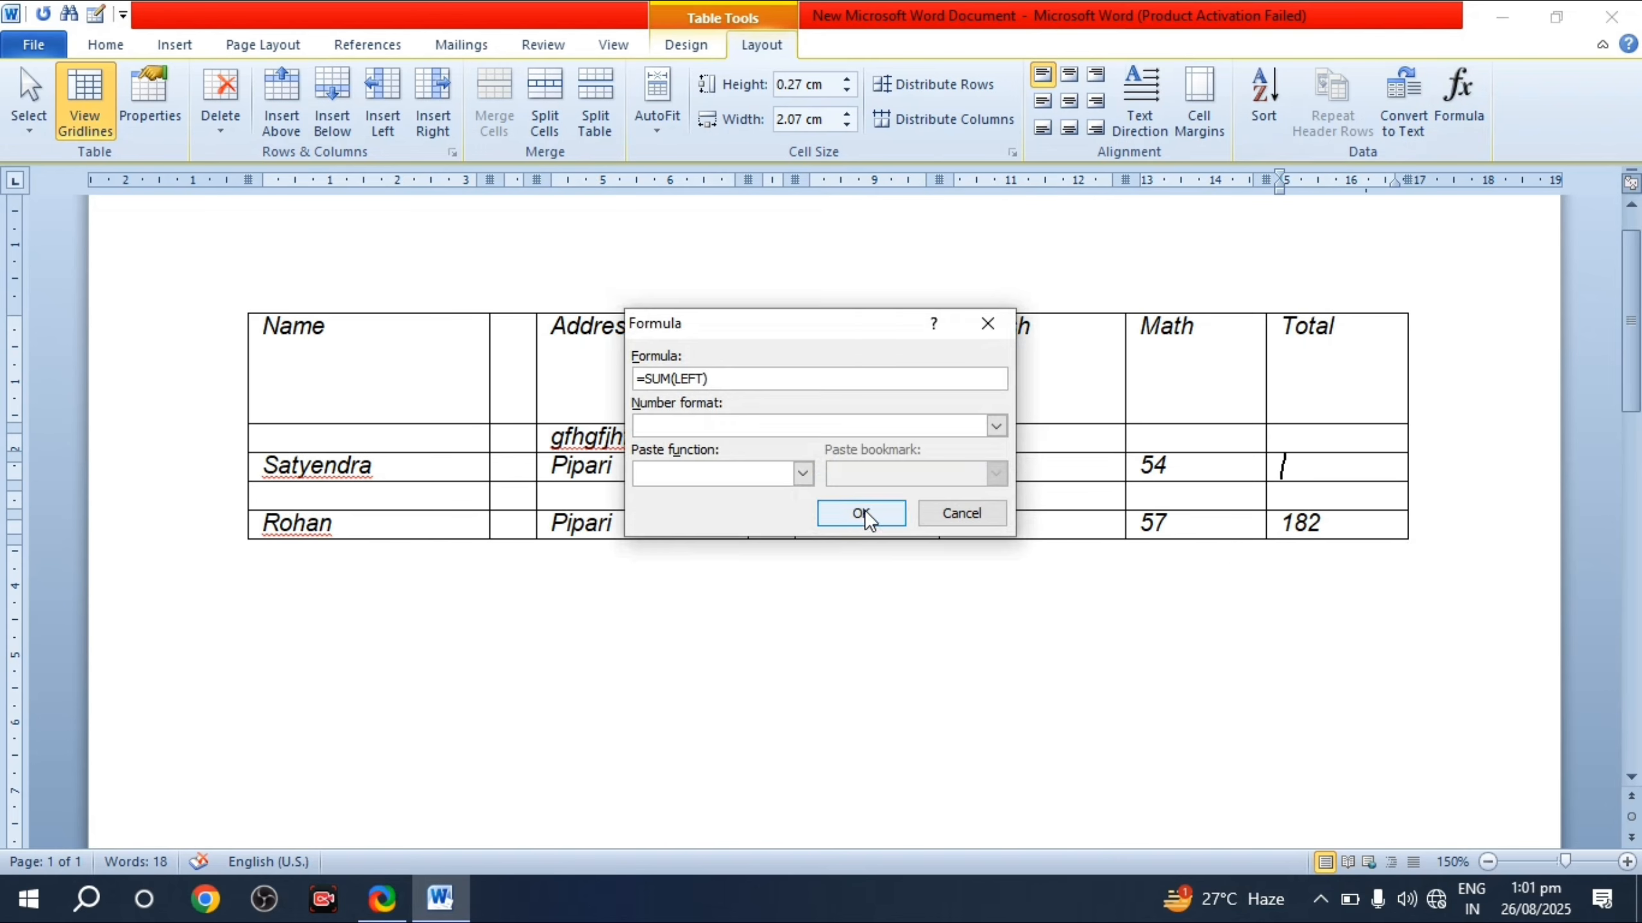
left_click(861, 514)
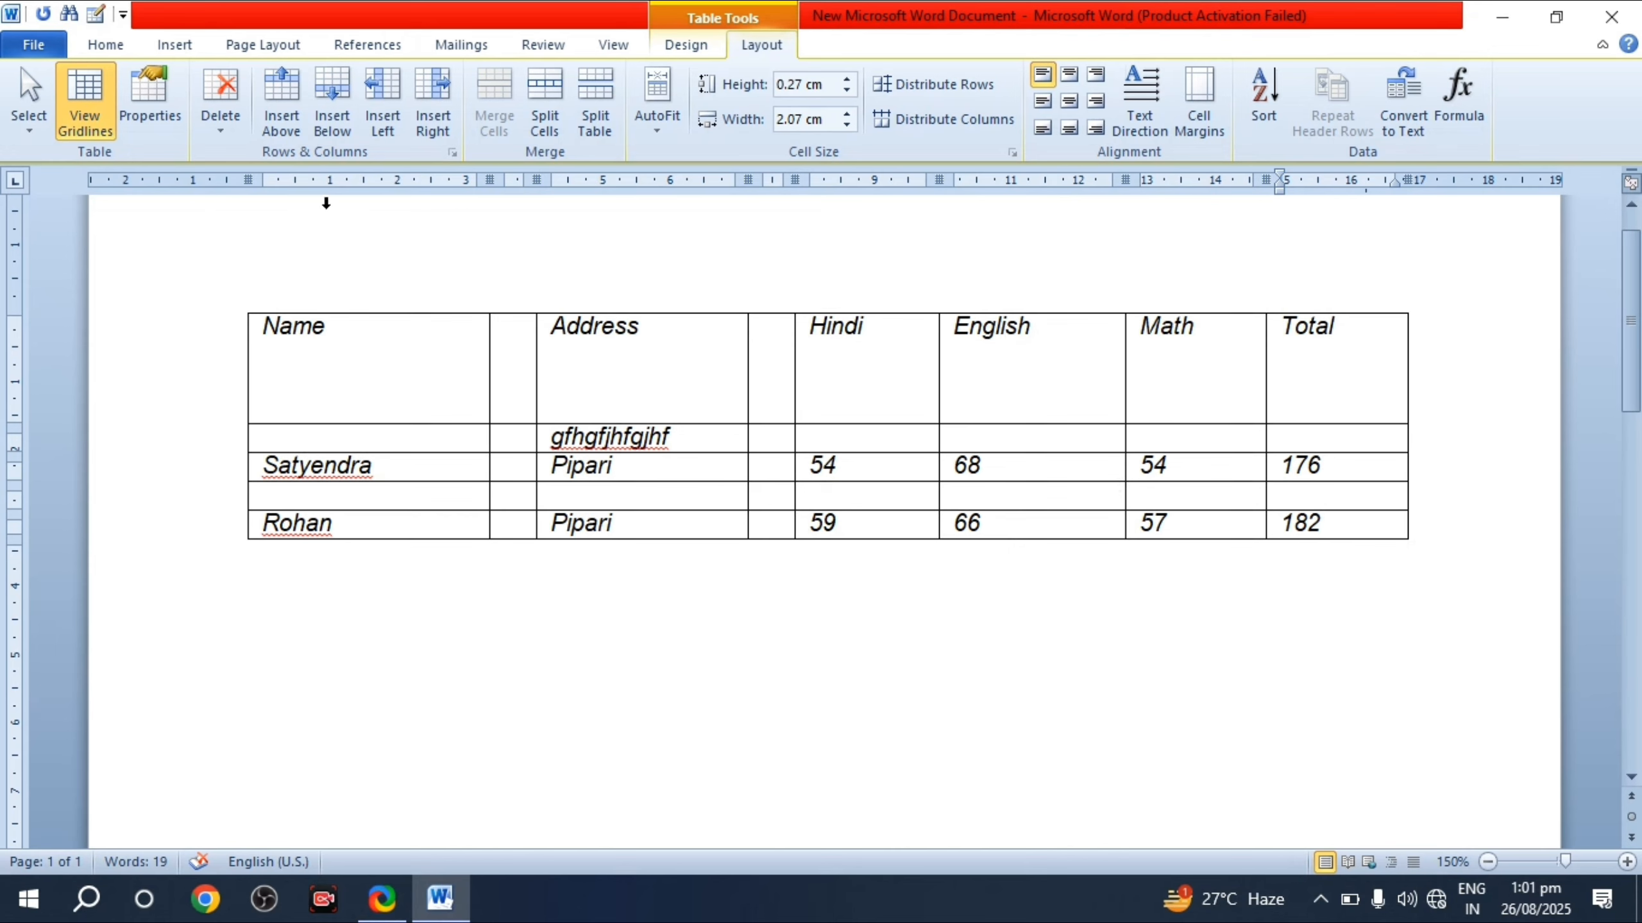
left_click(174, 44)
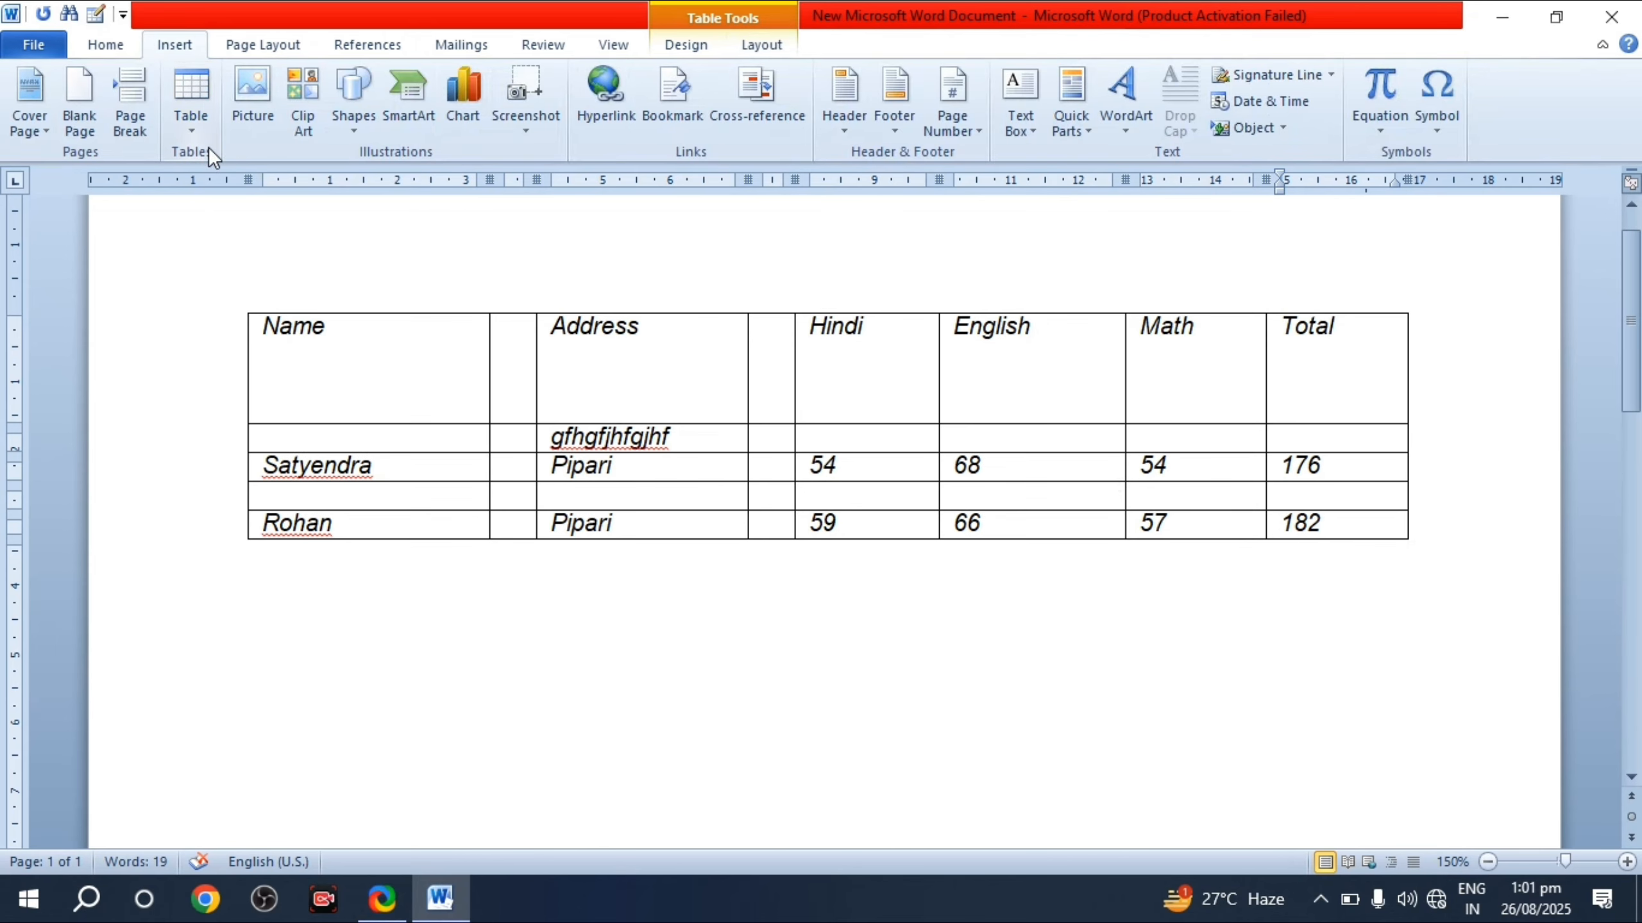